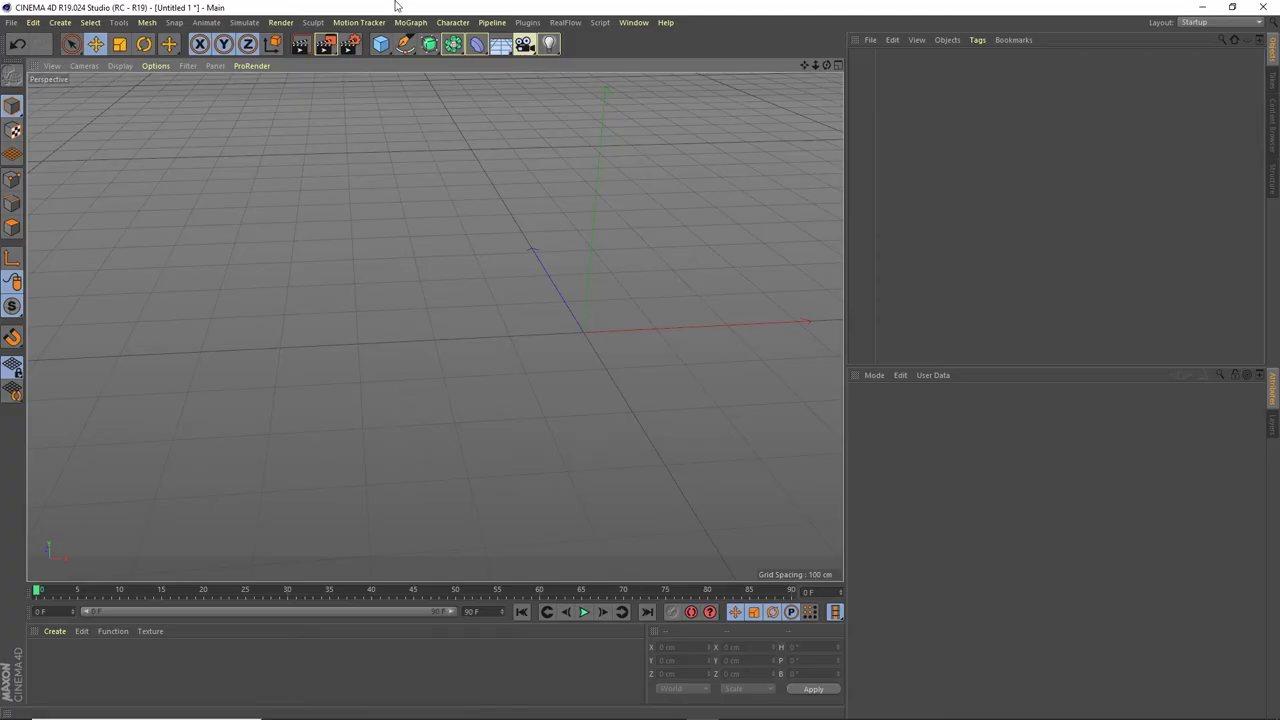
Add a cube and size it 2000 cm in X, 50 cm in Y and 70 cm in Z
drag(381, 43, 529, 58)
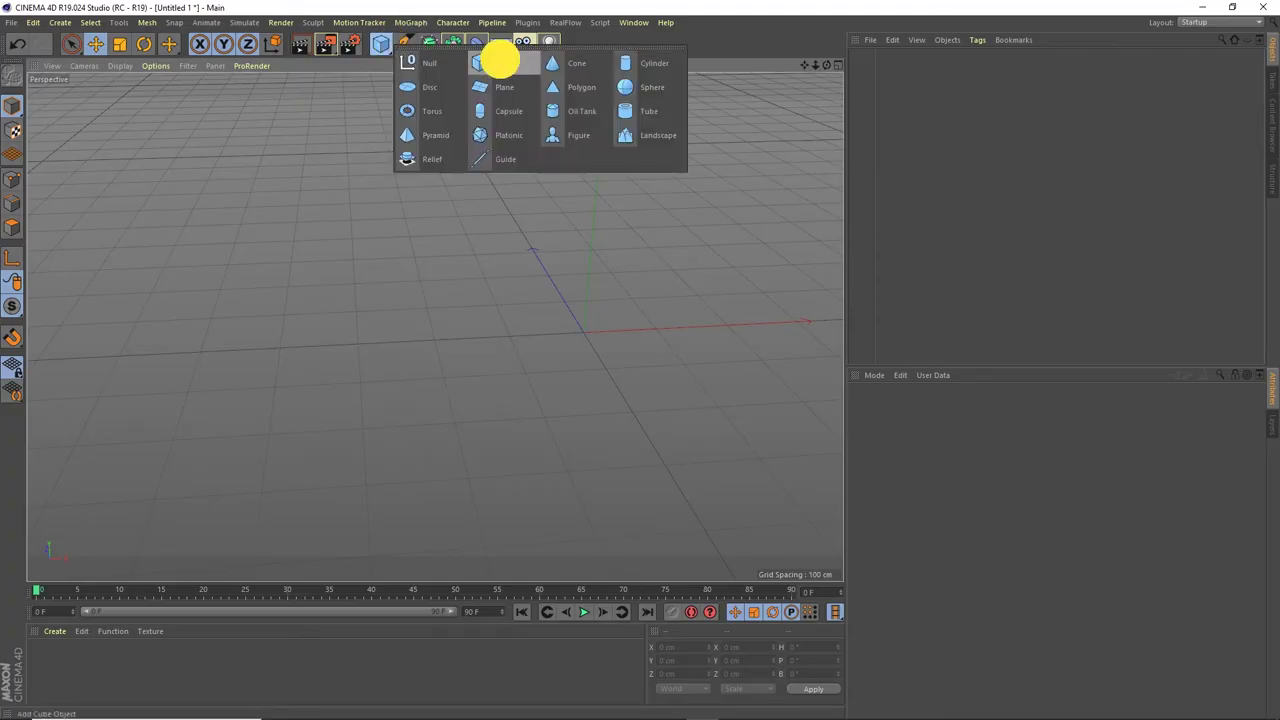
click(502, 62)
click(905, 435)
text(2000)
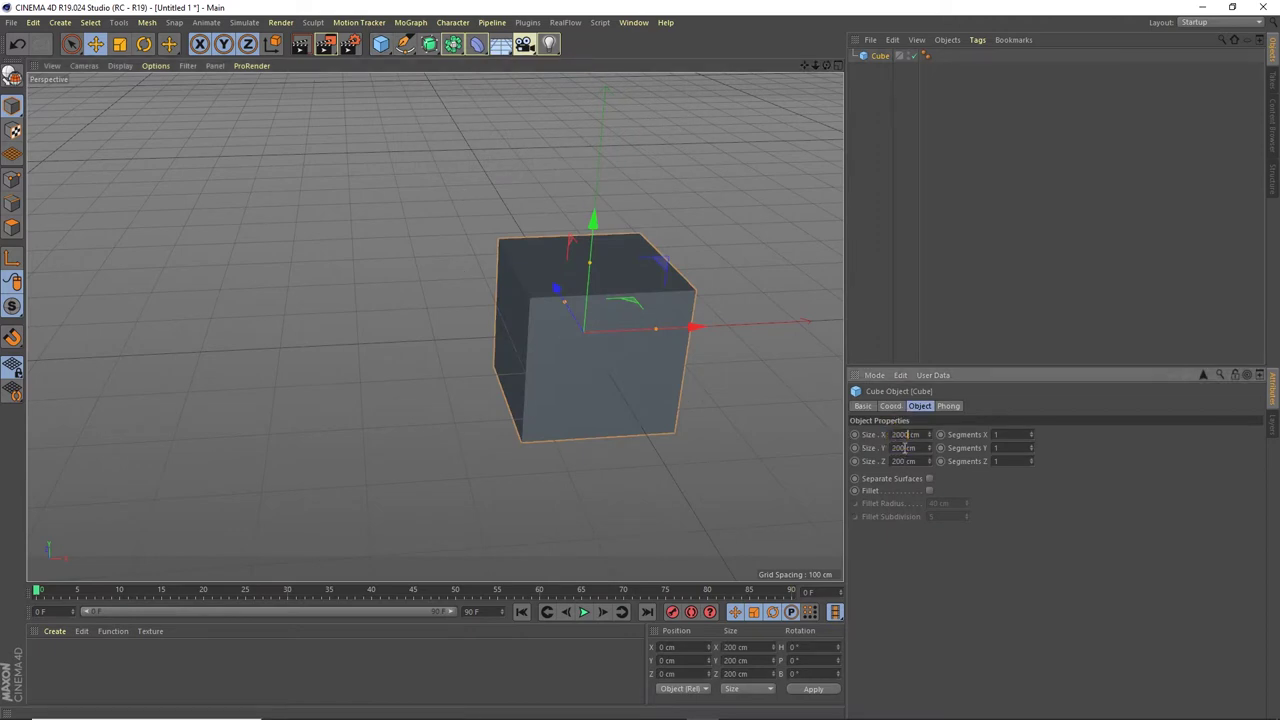
key(Tab)
text(50)
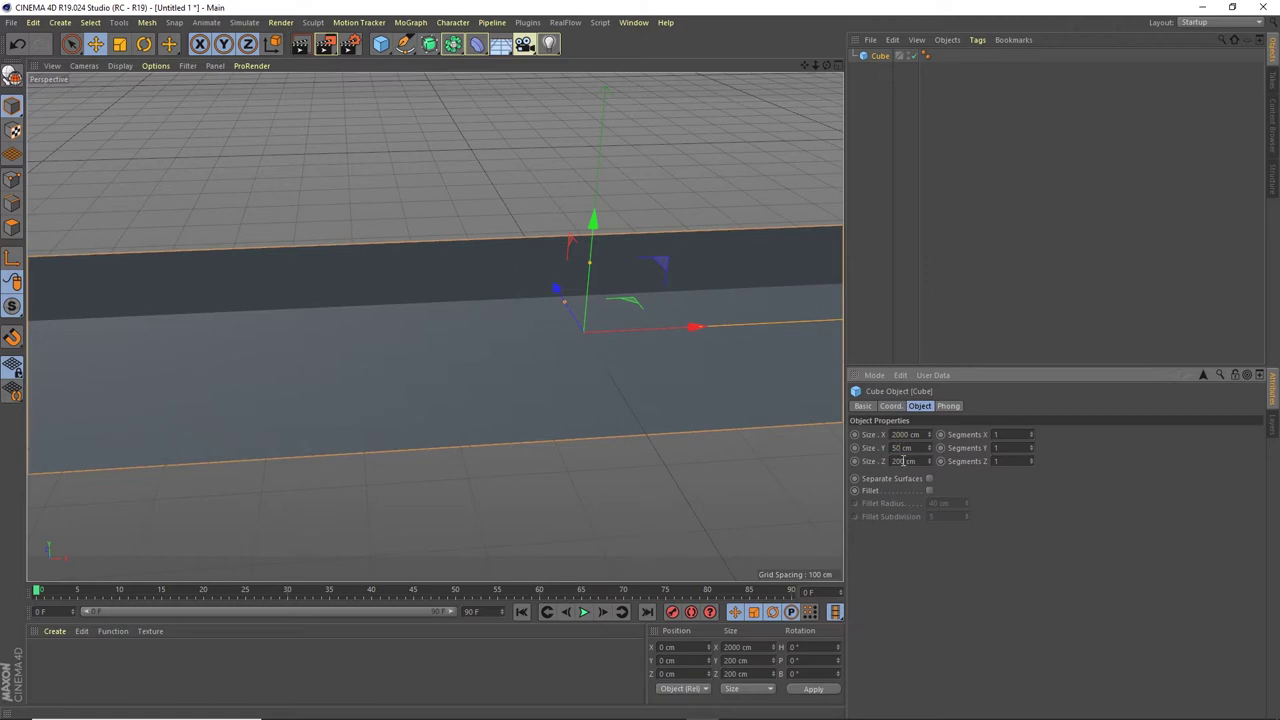
click(871, 461)
text(70)
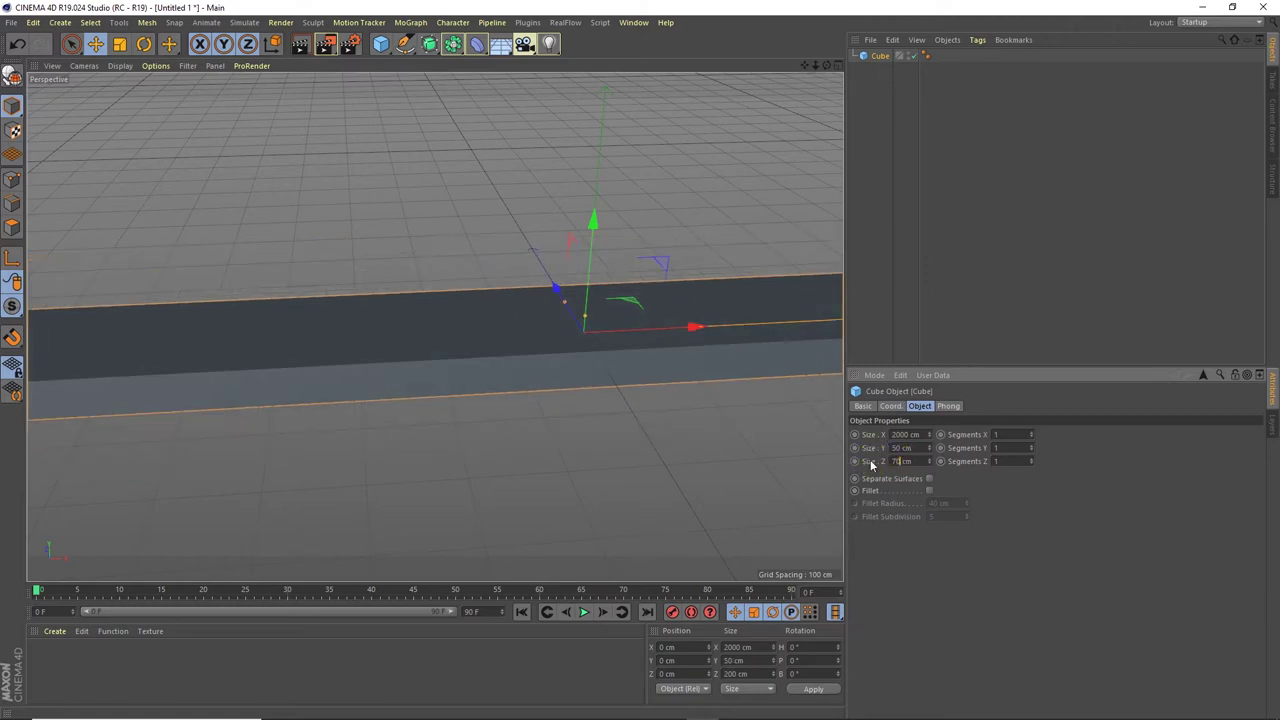
key(Return)
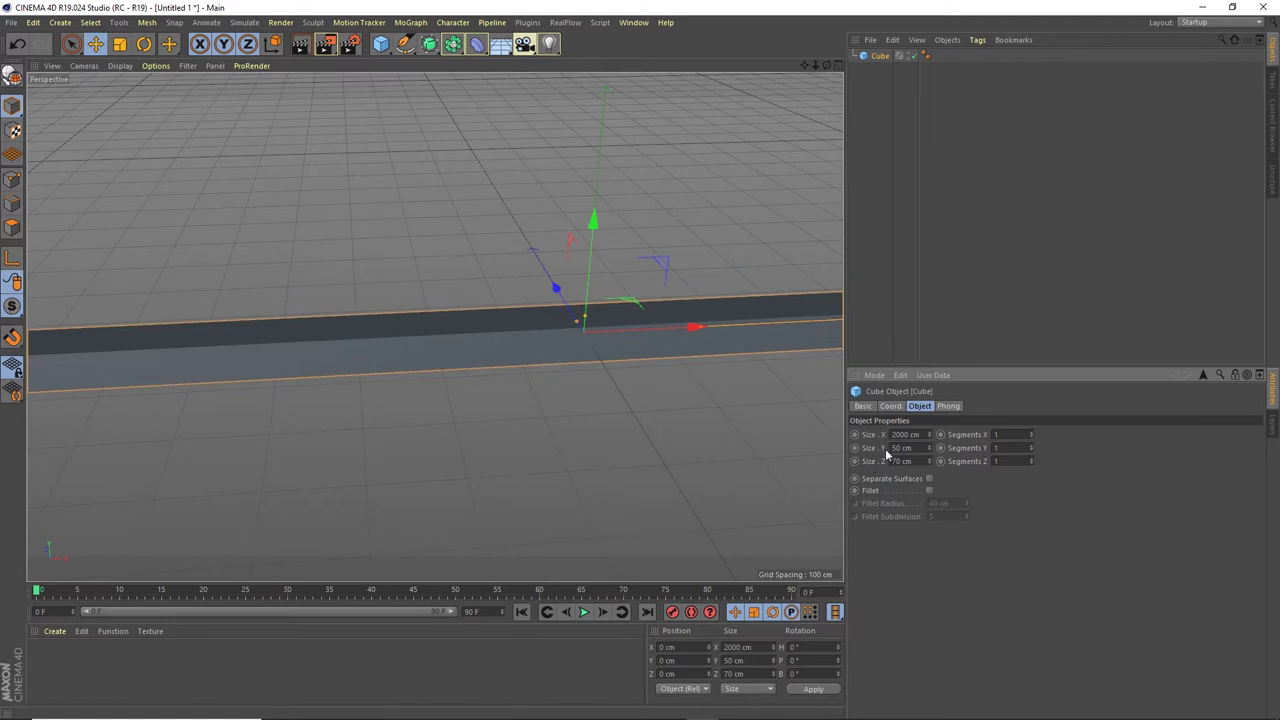
click(867, 448)
key(Return)
click(858, 461)
text(50)
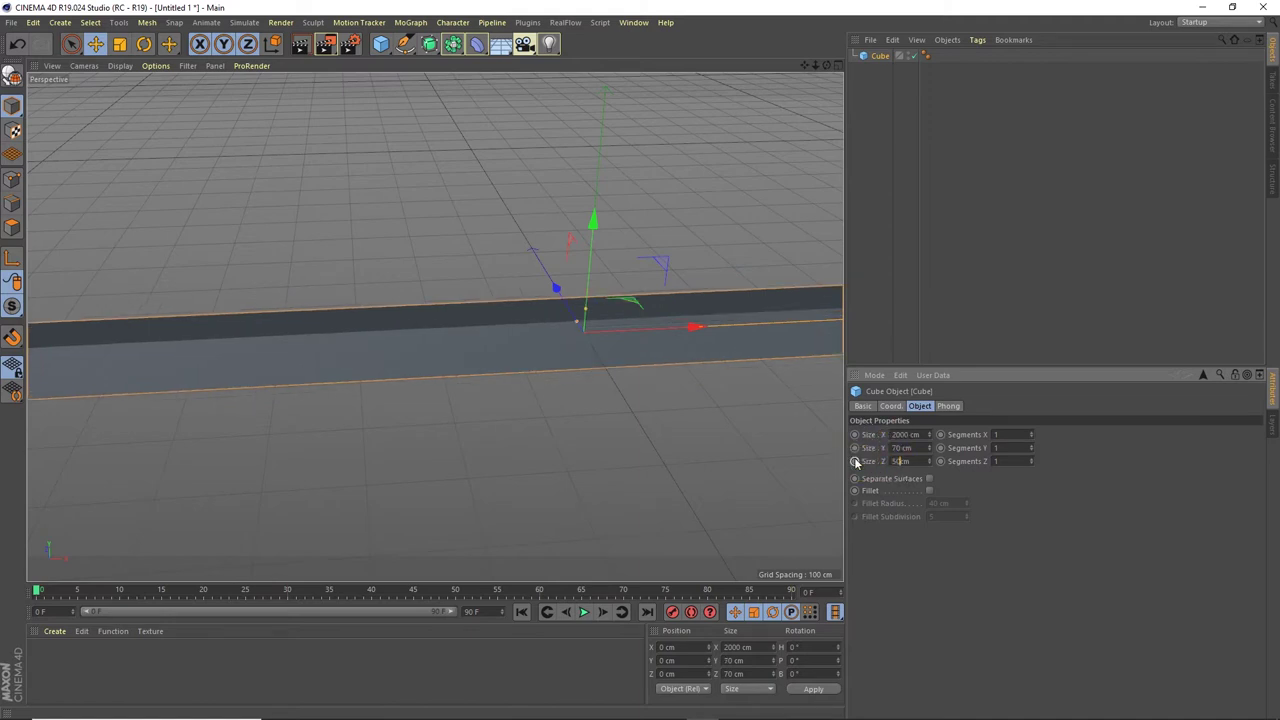
key(Return)
Enable the bar's fillet with a 3 cm radius and subdivision 17, then inspect it
click(929, 490)
click(945, 517)
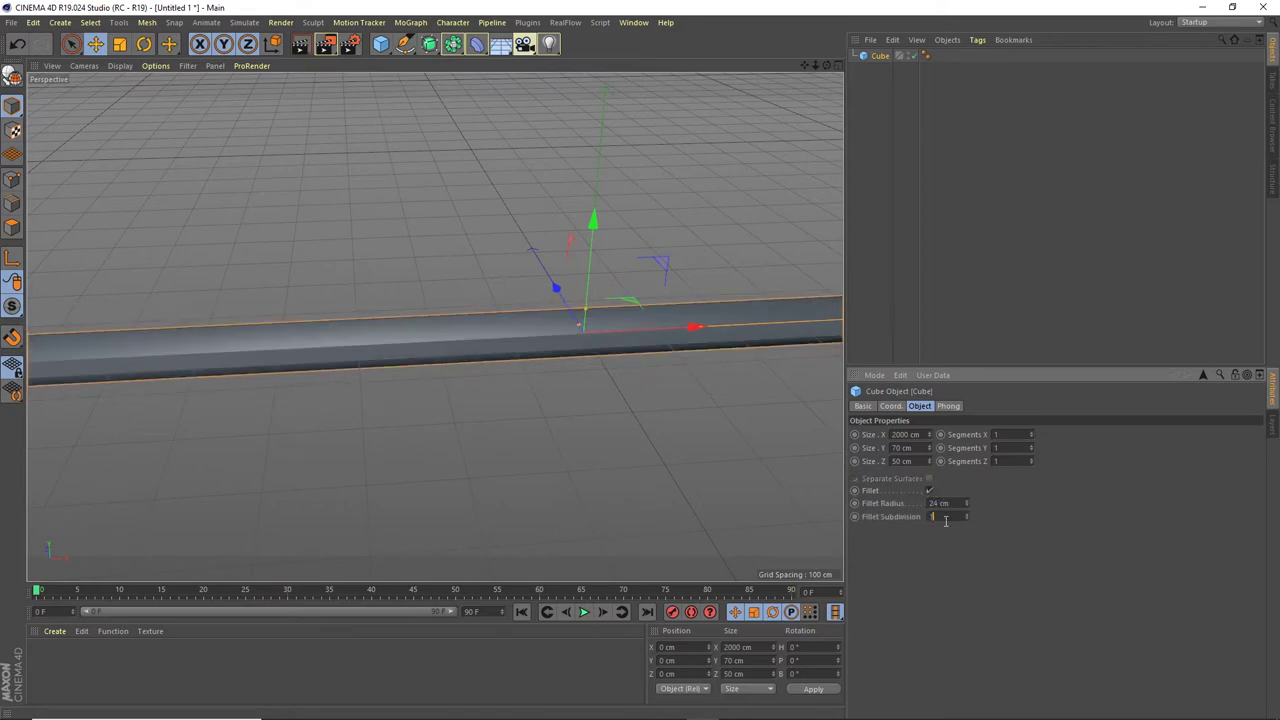
scroll(941, 505, down, 2)
scroll(941, 505, down, 2)
scroll(941, 505, down, 2)
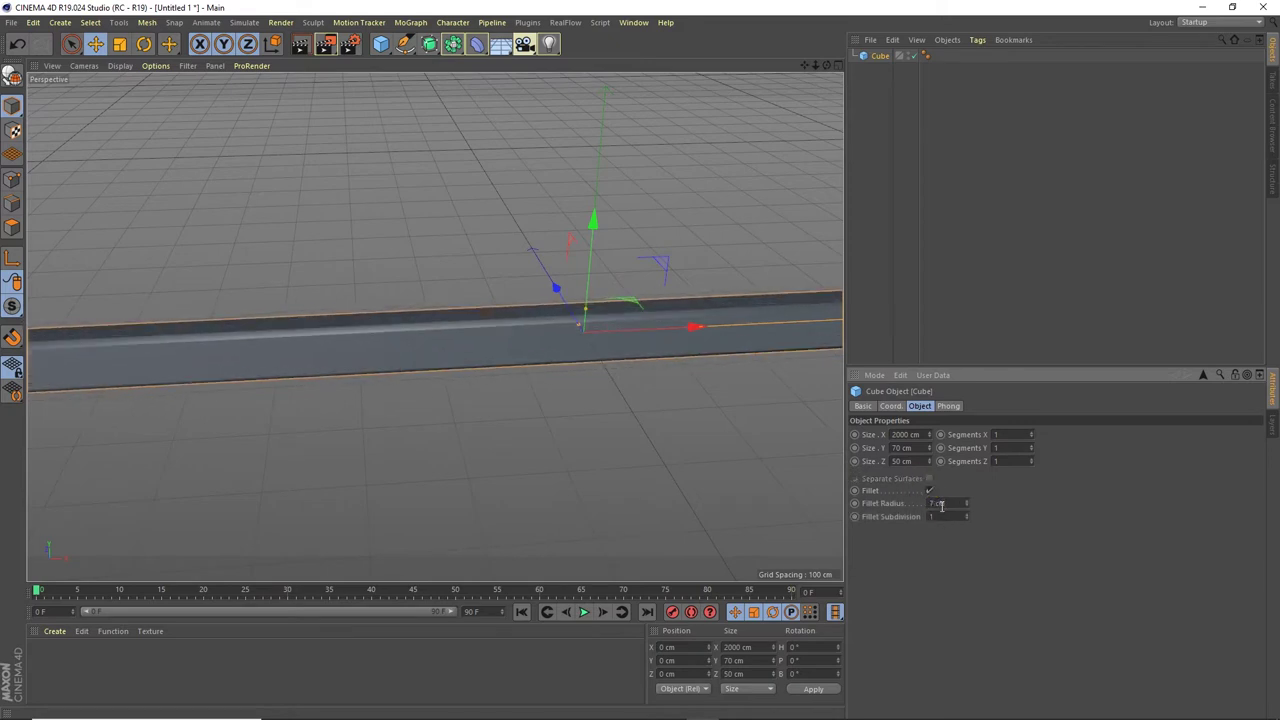
scroll(941, 505, down, 1)
scroll(941, 505, down, 1)
scroll(941, 505, down, 2)
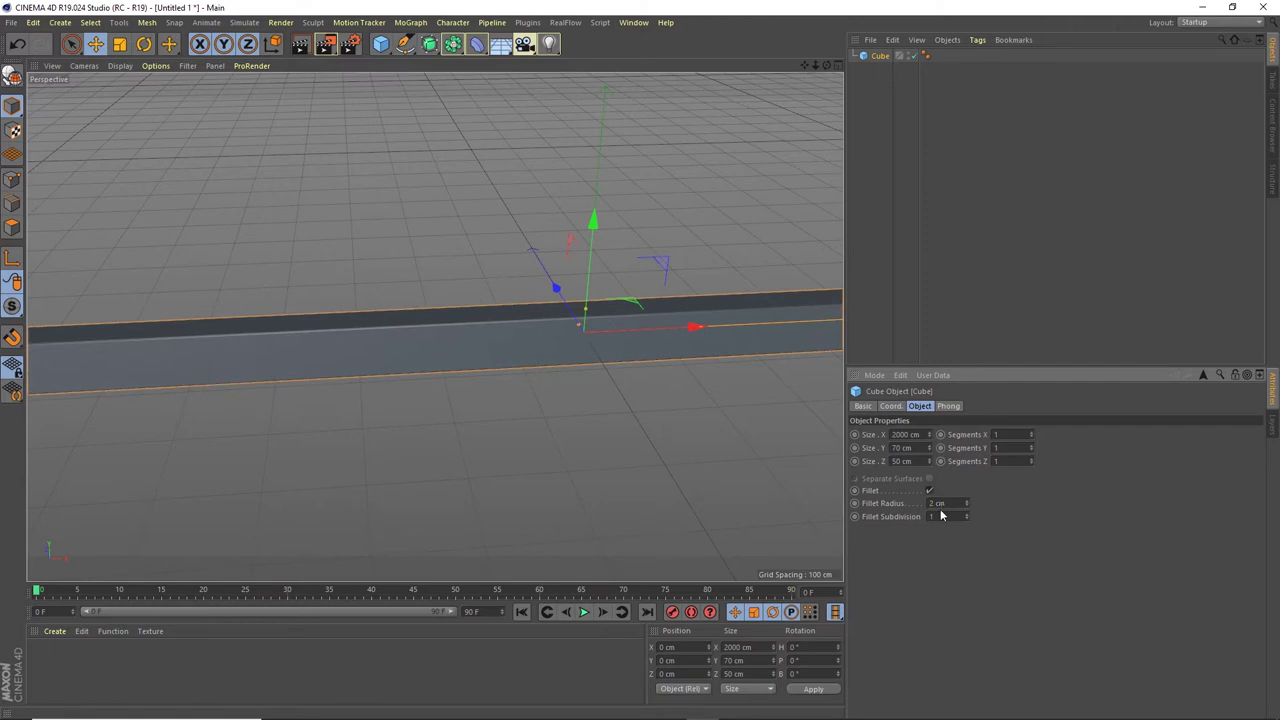
scroll(942, 515, up, 1)
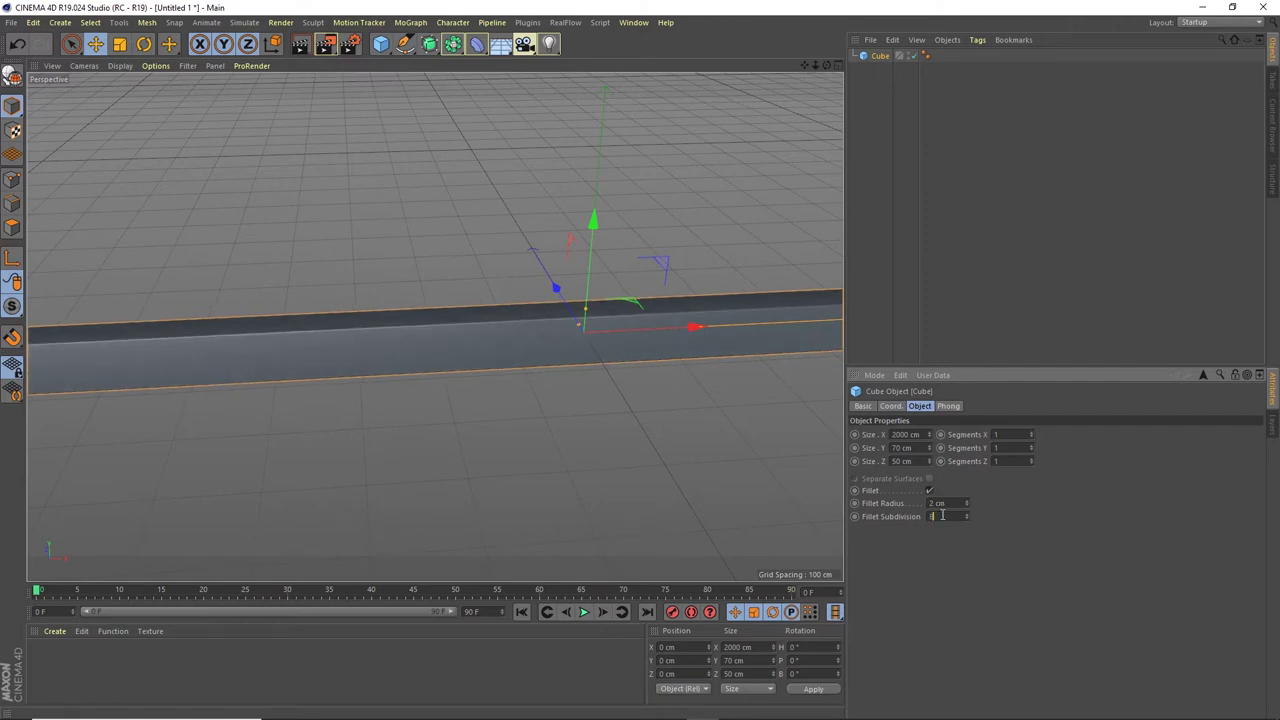
alt+drag(534, 309, 549, 343)
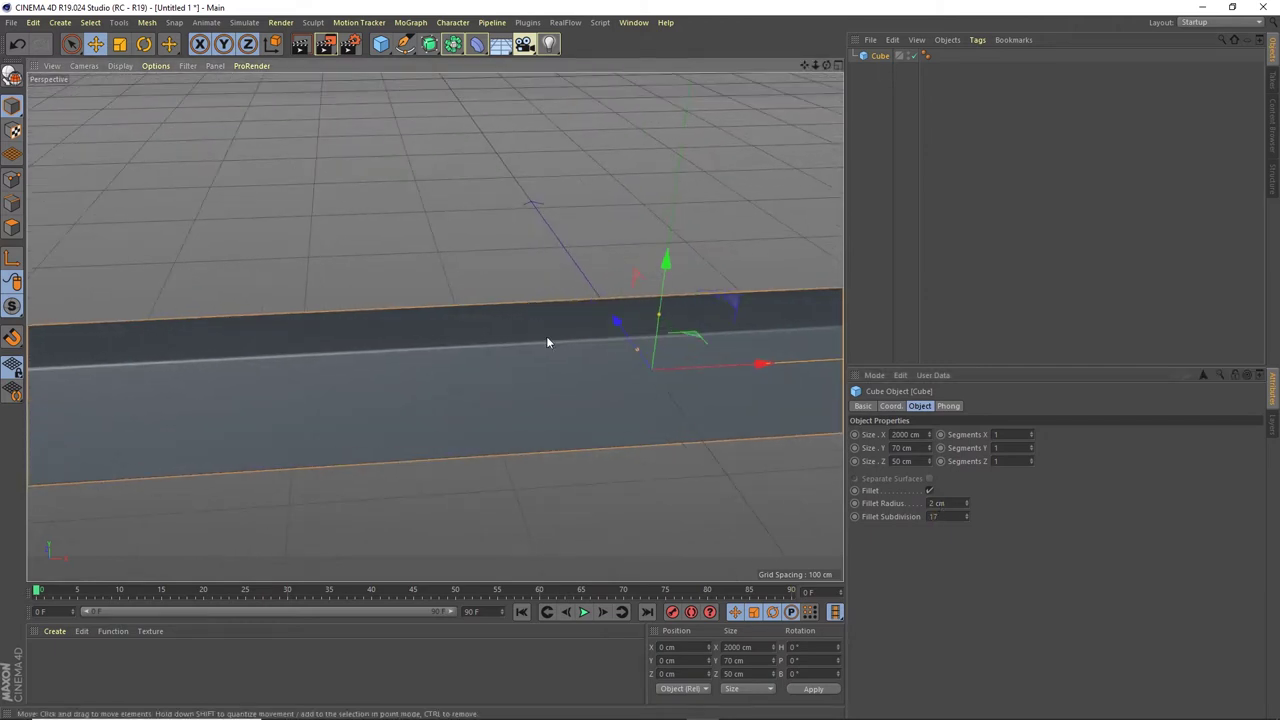
scroll(903, 448, down, 5)
scroll(903, 448, down, 7)
scroll(903, 448, down, 7)
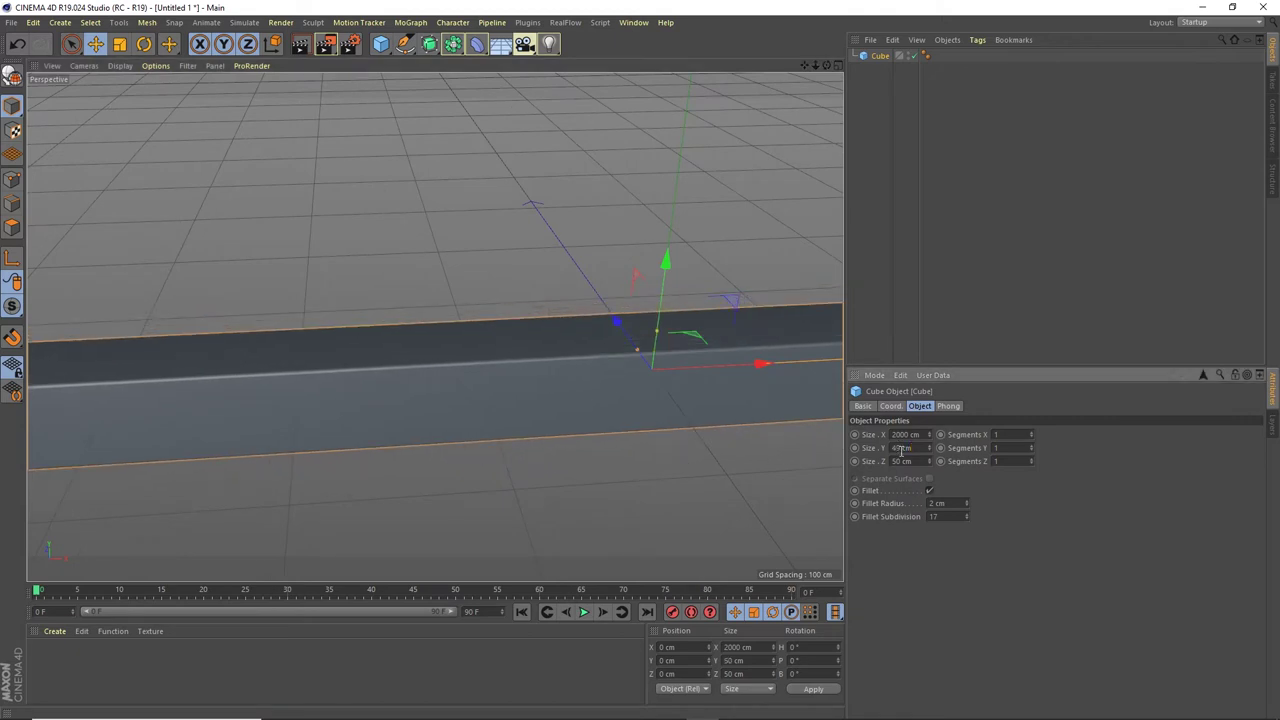
scroll(903, 448, down, 7)
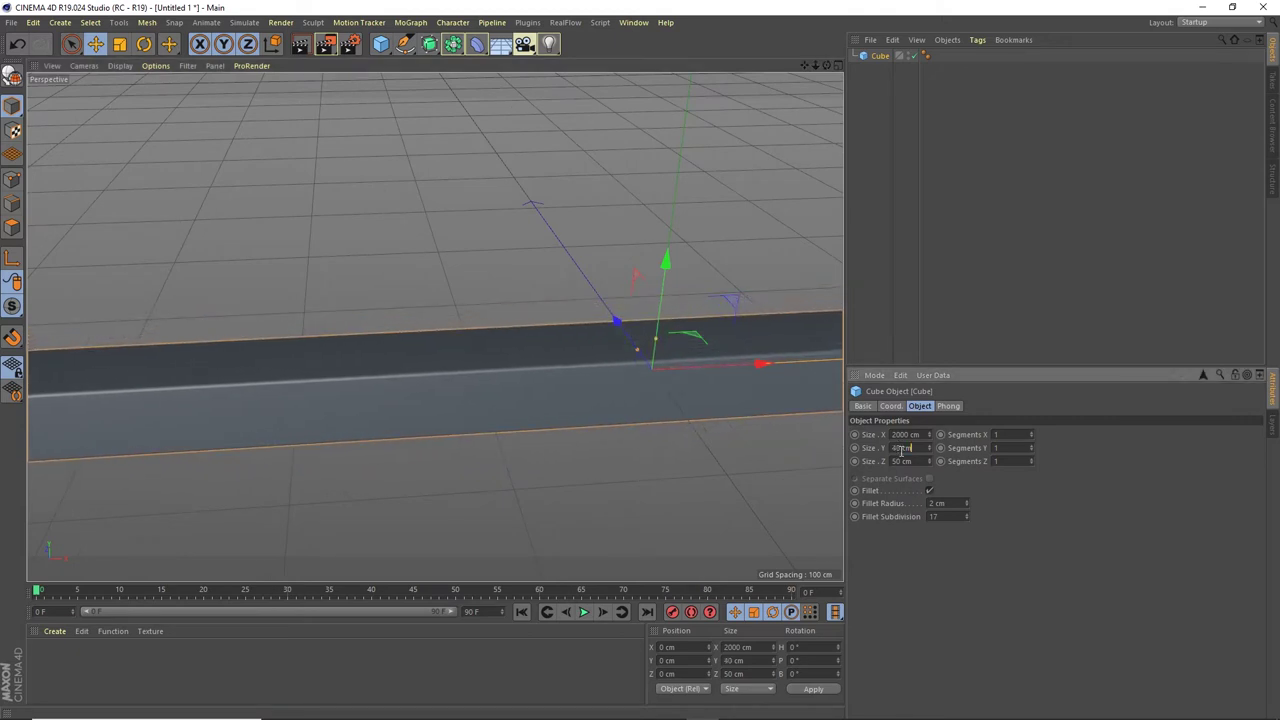
scroll(903, 448, up, 2)
scroll(903, 448, up, 2)
scroll(903, 448, up, 2)
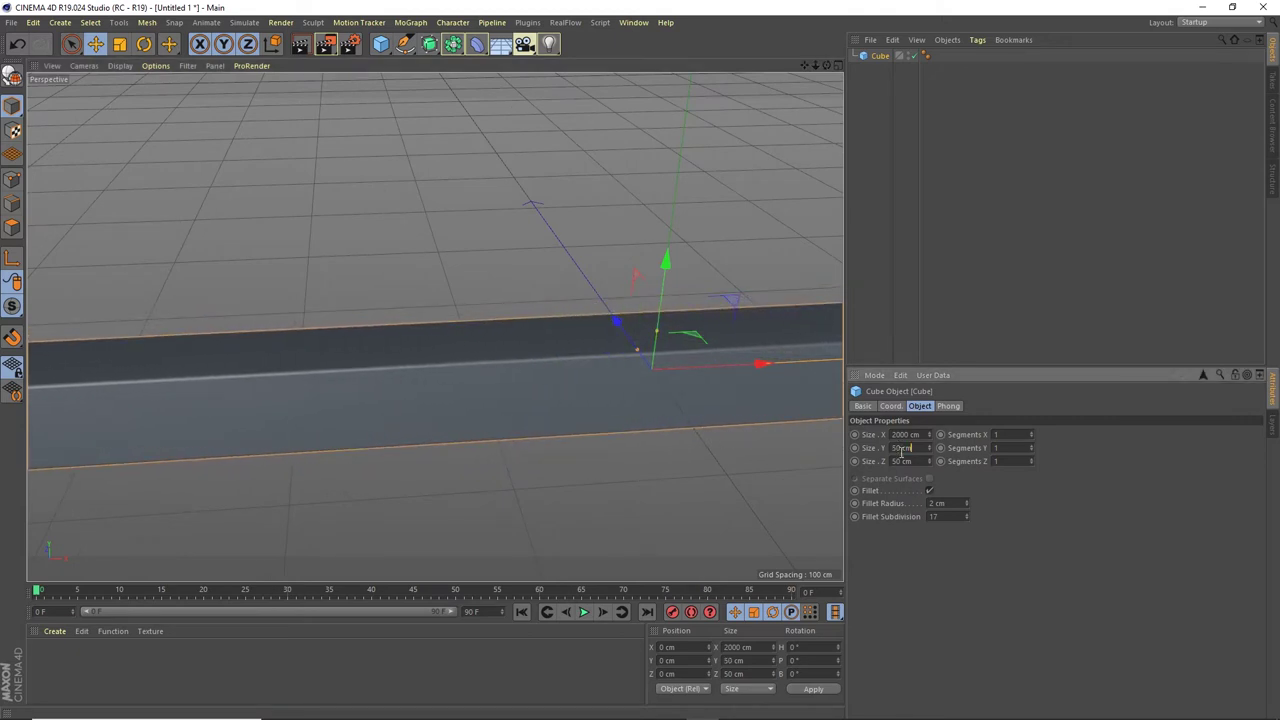
scroll(901, 460, up, 8)
scroll(901, 460, up, 6)
scroll(901, 460, up, 6)
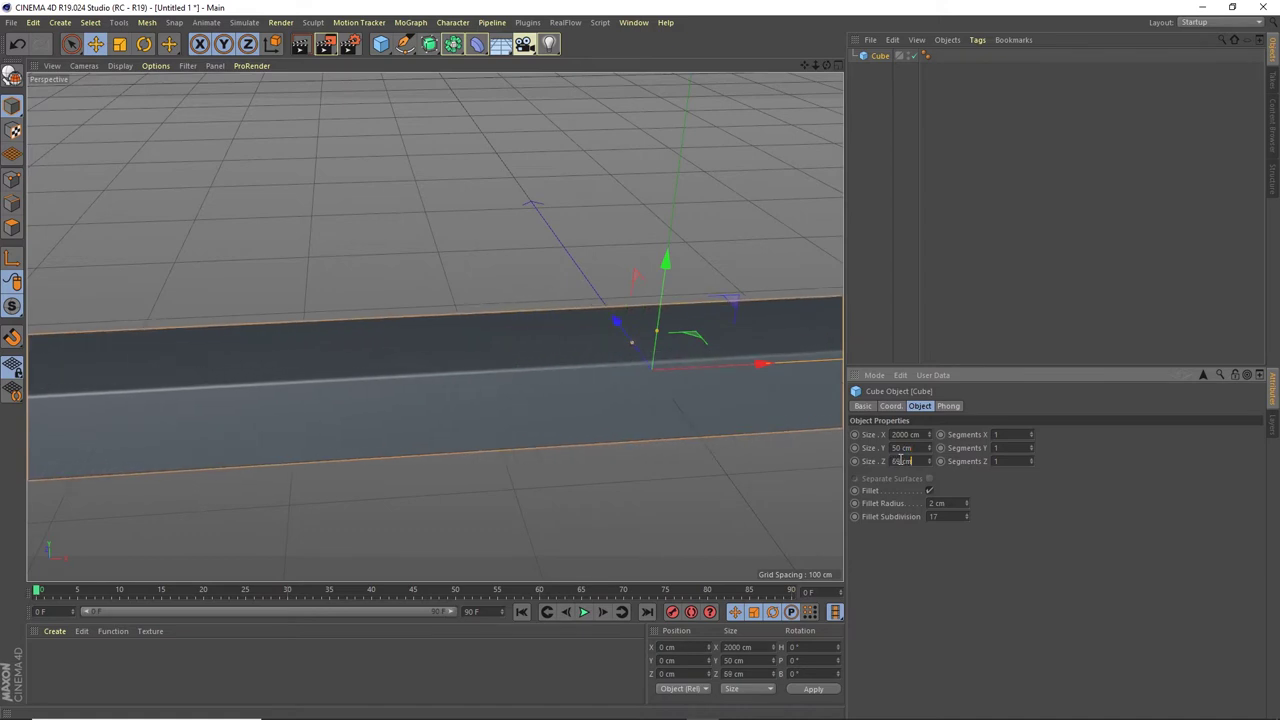
scroll(940, 503, up, 2)
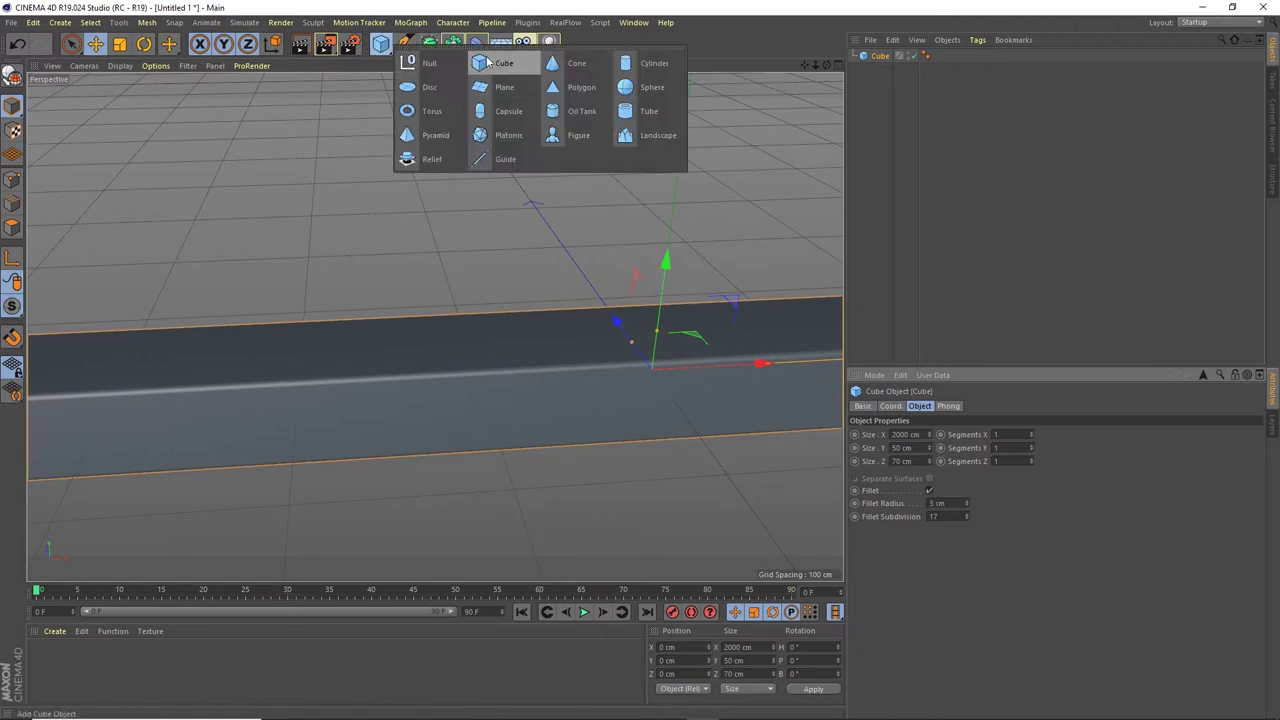
Add a second cube and a sphere to the scene
drag(380, 40, 505, 60)
drag(380, 44, 646, 94)
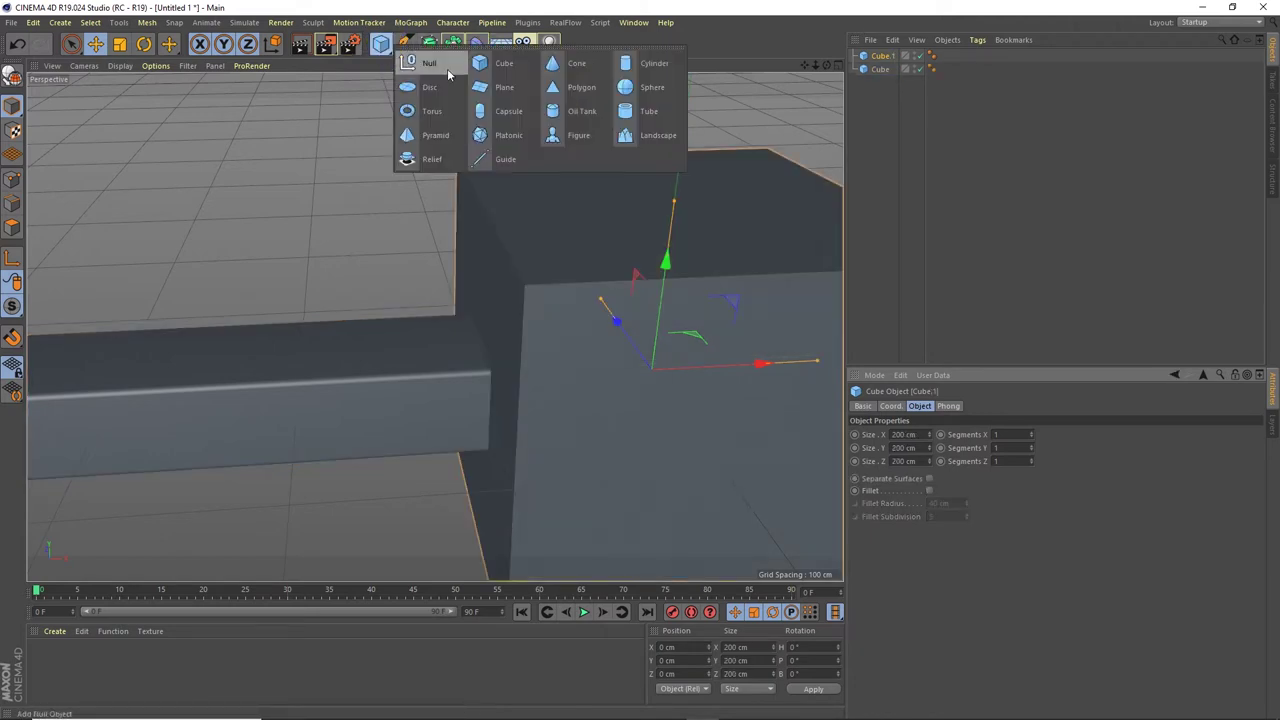
scroll(672, 258, down, 5)
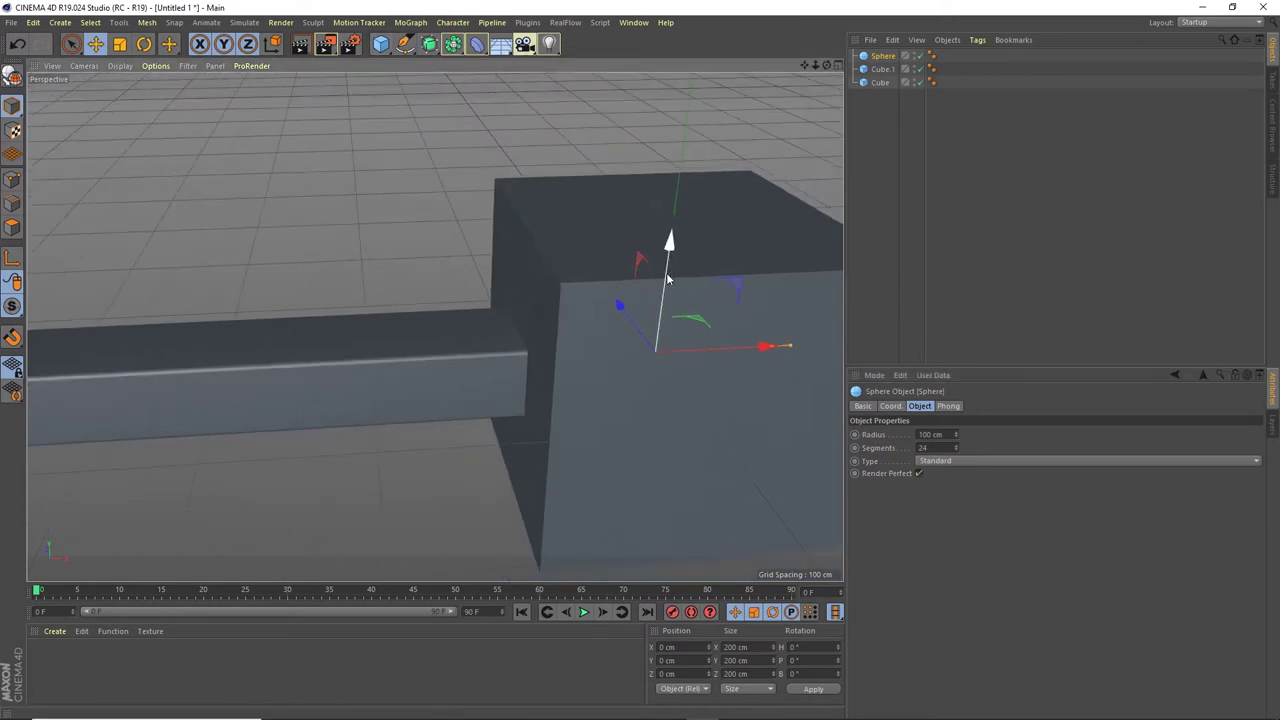
drag(803, 64, 435, 327)
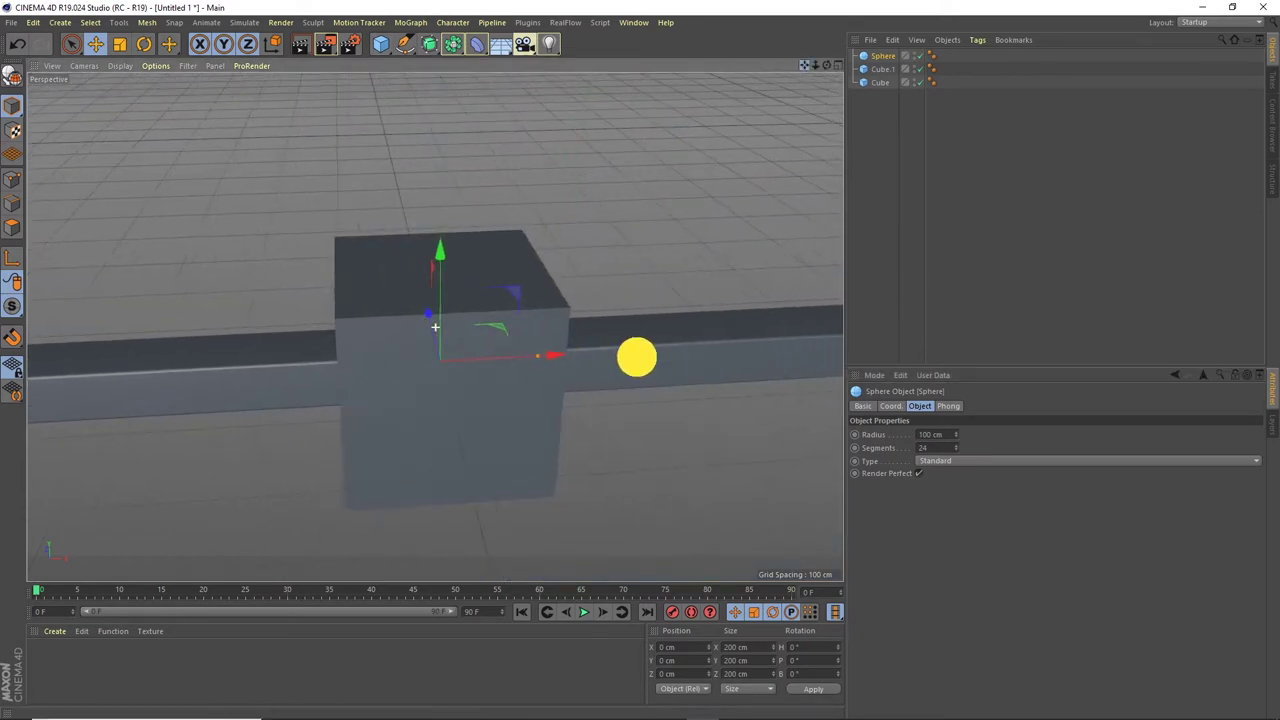
drag(637, 357, 803, 77)
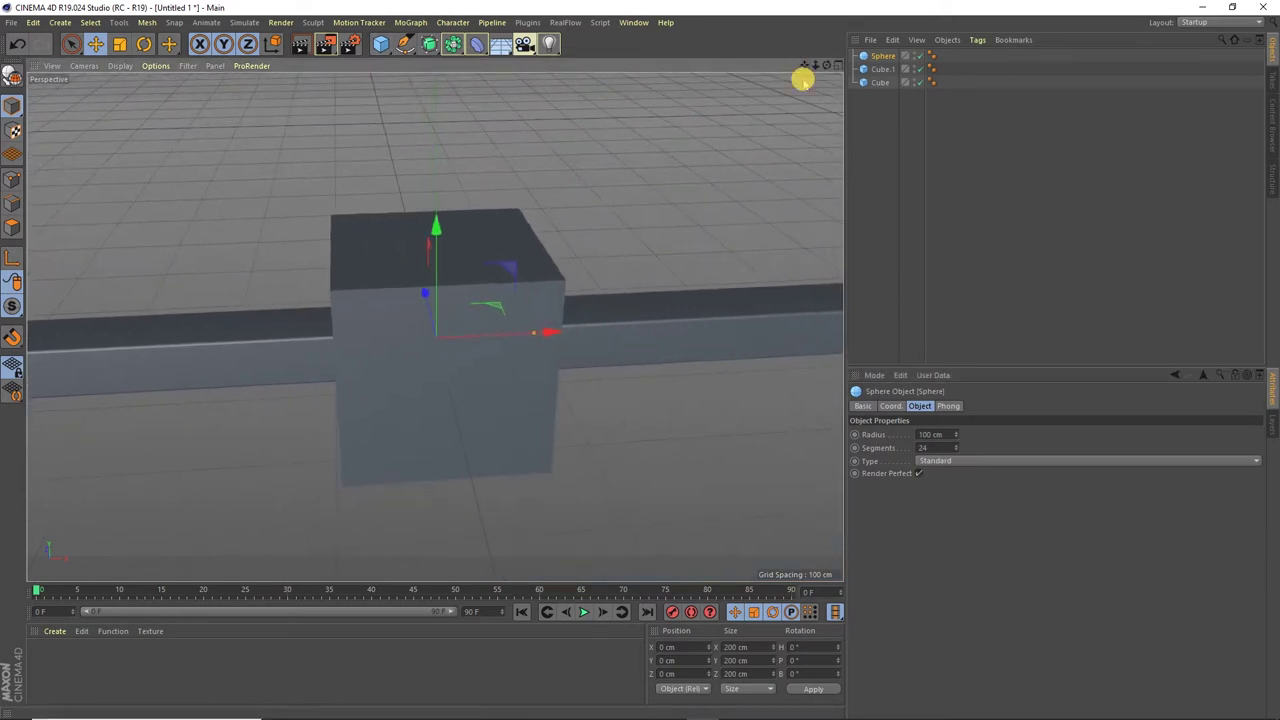
Move the sphere to X −200 cm in its Coord. settings
click(883, 55)
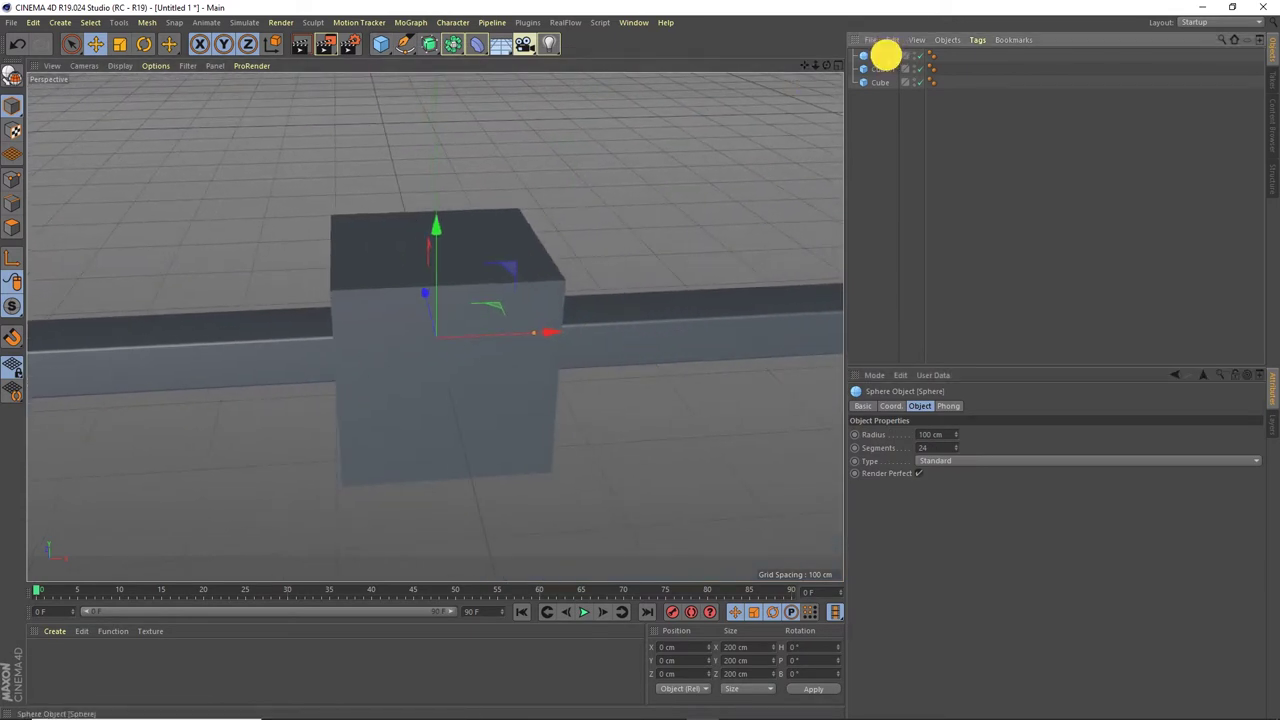
click(890, 406)
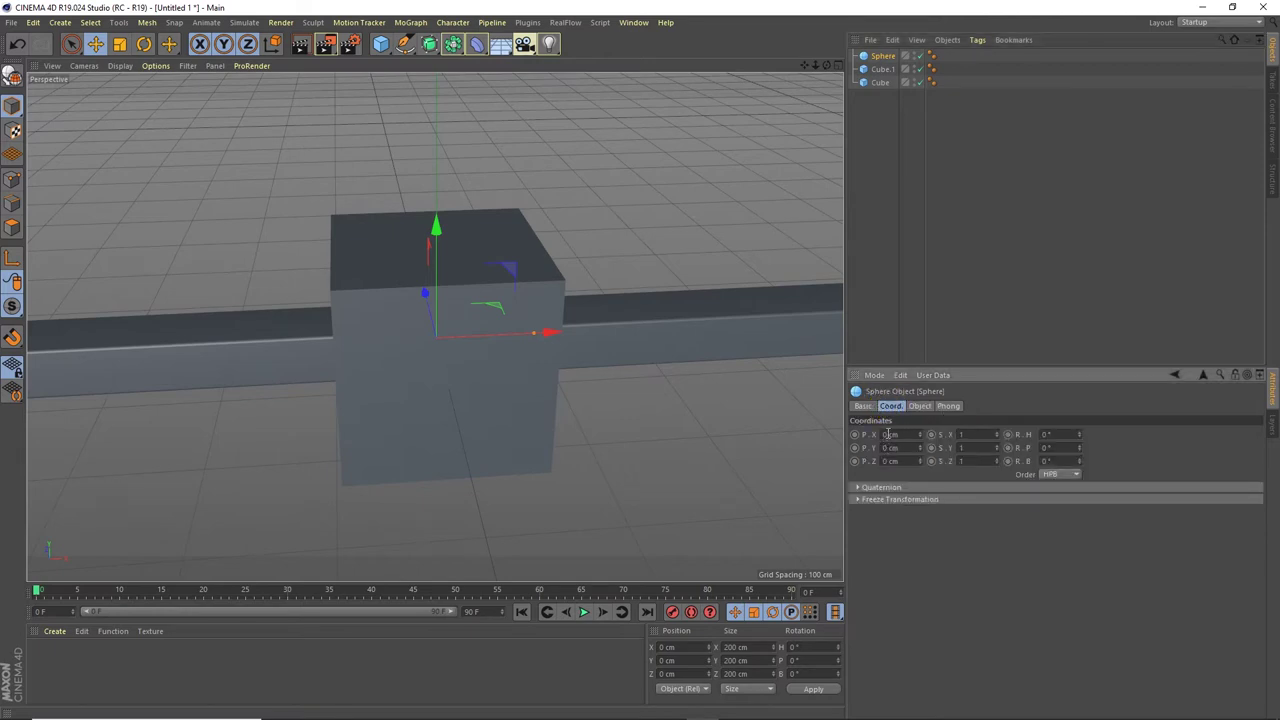
click(876, 434)
text(-20)
key(Return)
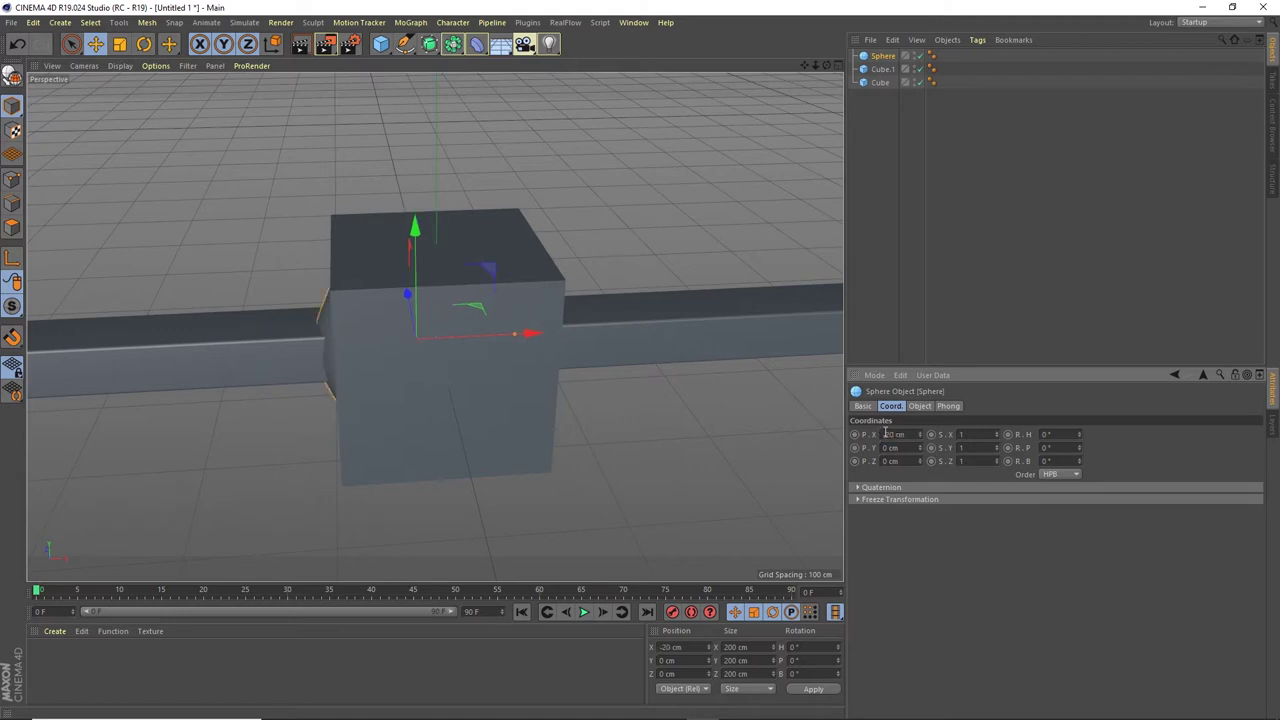
click(893, 434)
text(0)
key(Return)
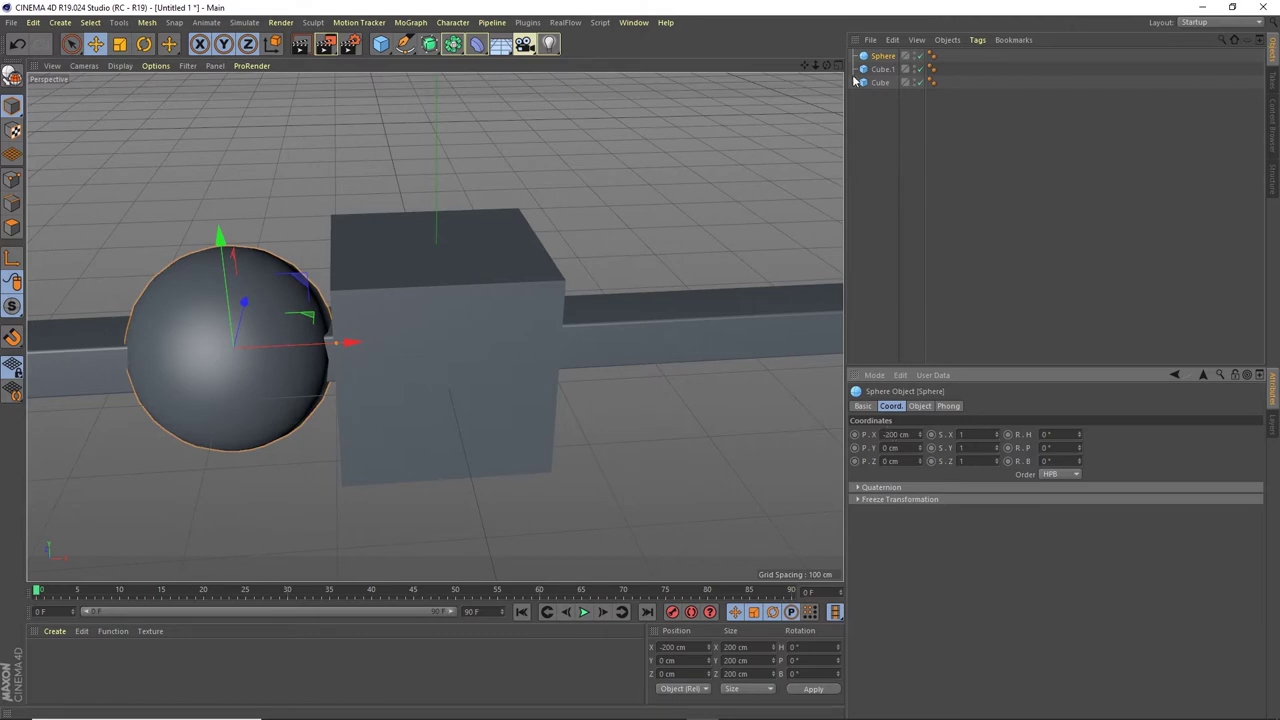
click(880, 69)
Try scaling Cube.1 to 50 and moving it, then undo back to the default 200 cm cube at the origin
double_click(963, 434)
text(50)
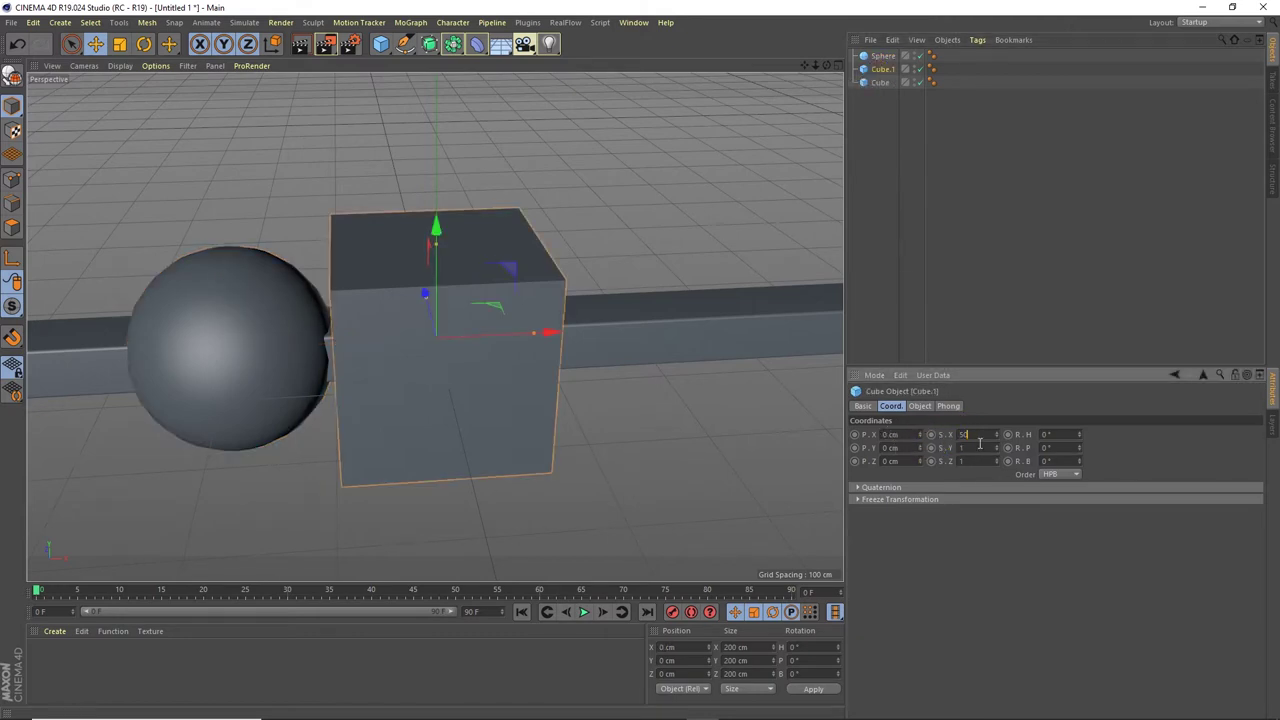
key(Tab)
text(50)
double_click(930, 461)
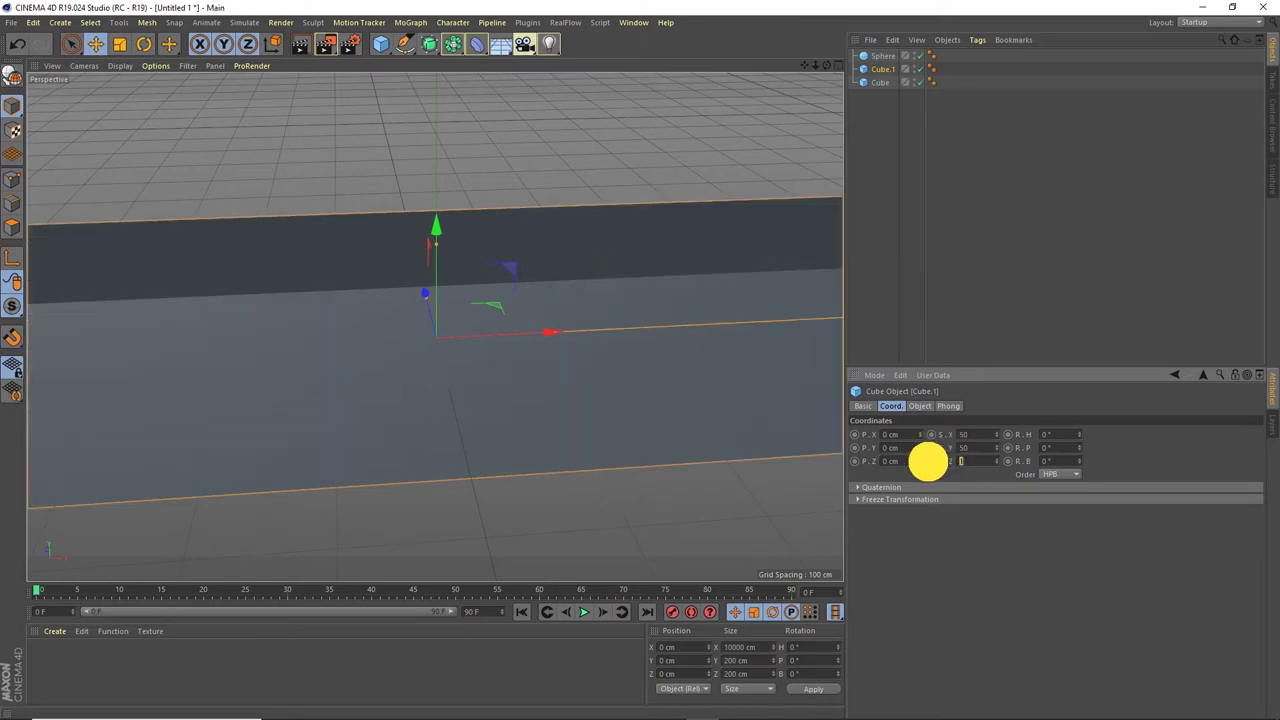
text(50)
click(984, 505)
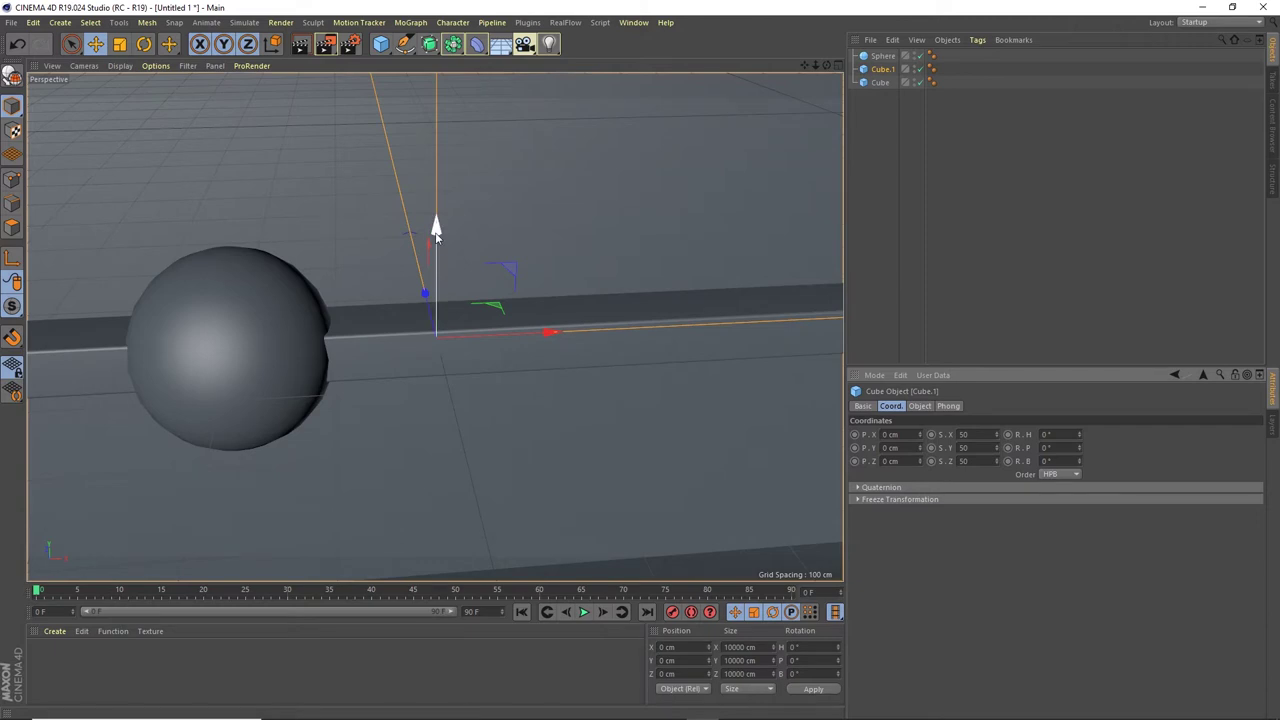
drag(430, 190, 439, 317)
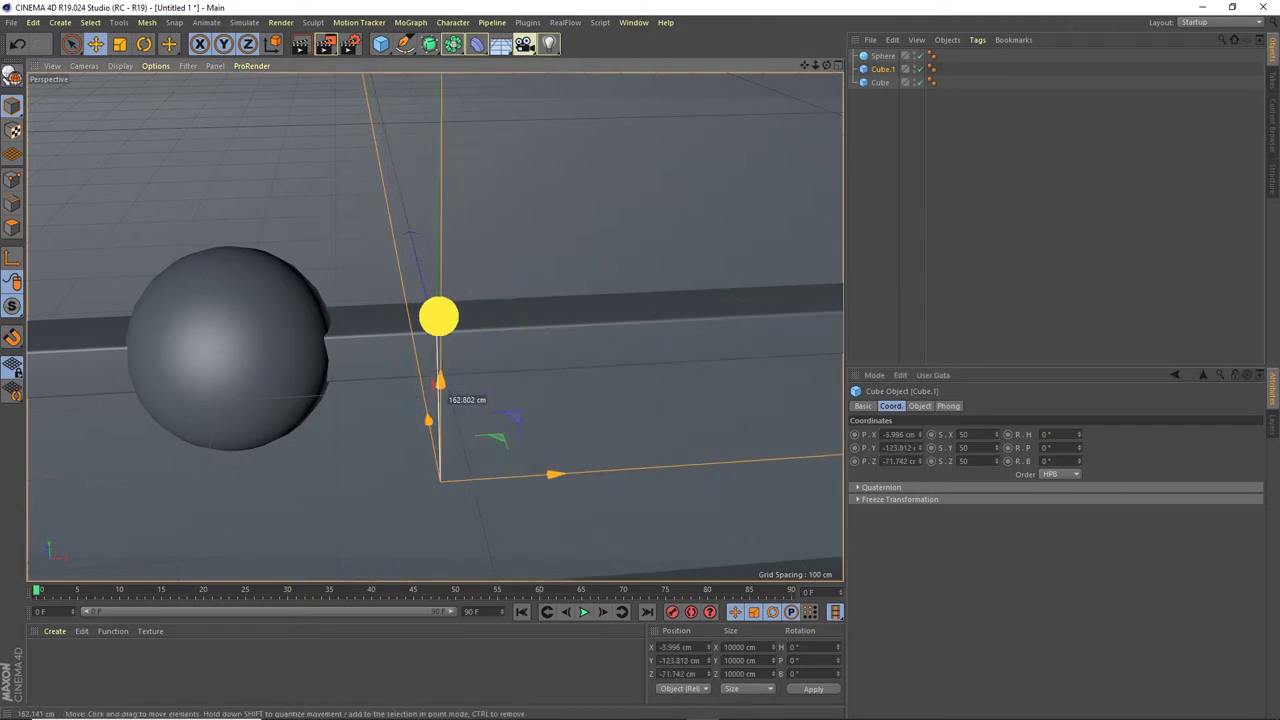
key(ctrl+z)
key(ctrl+z)
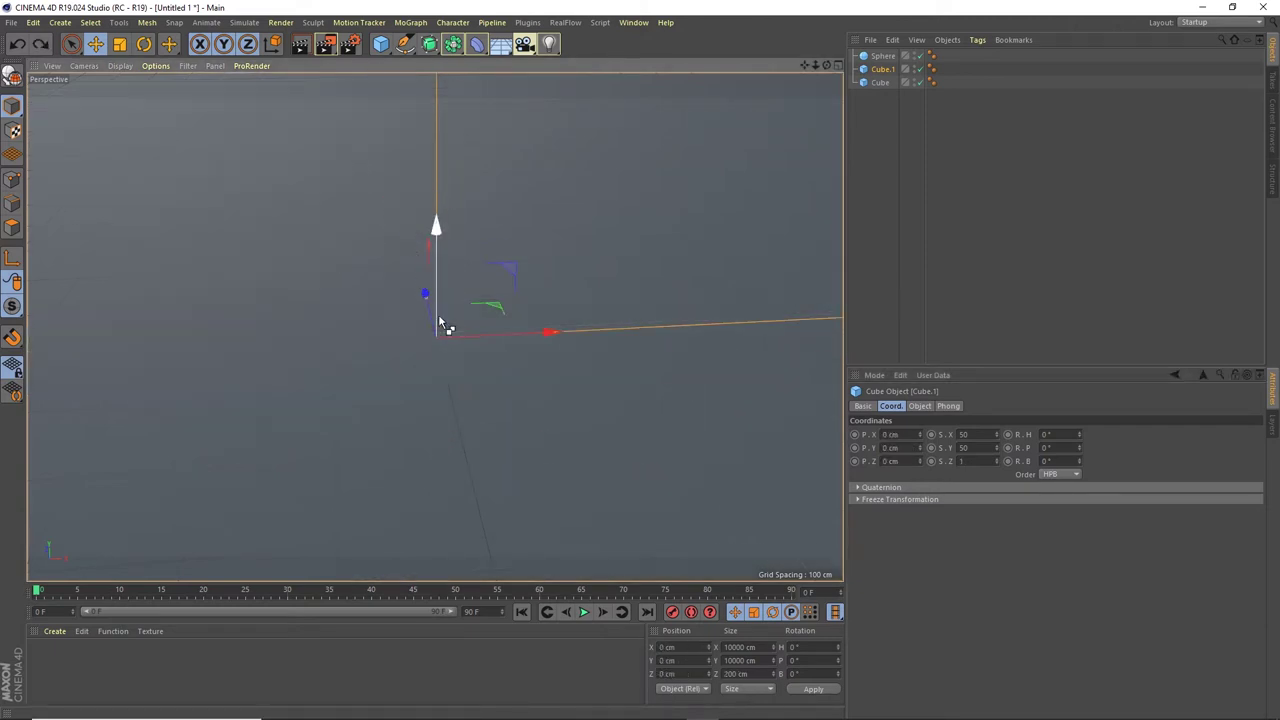
key(ctrl+z)
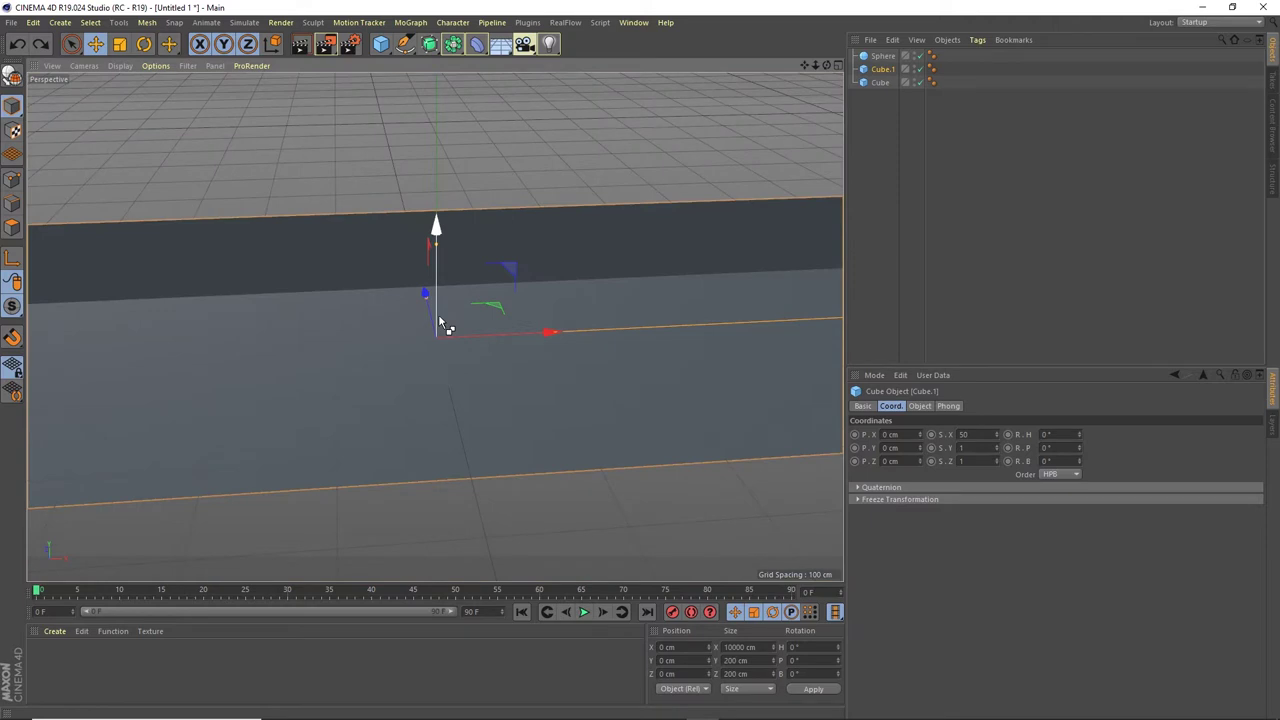
key(ctrl+z)
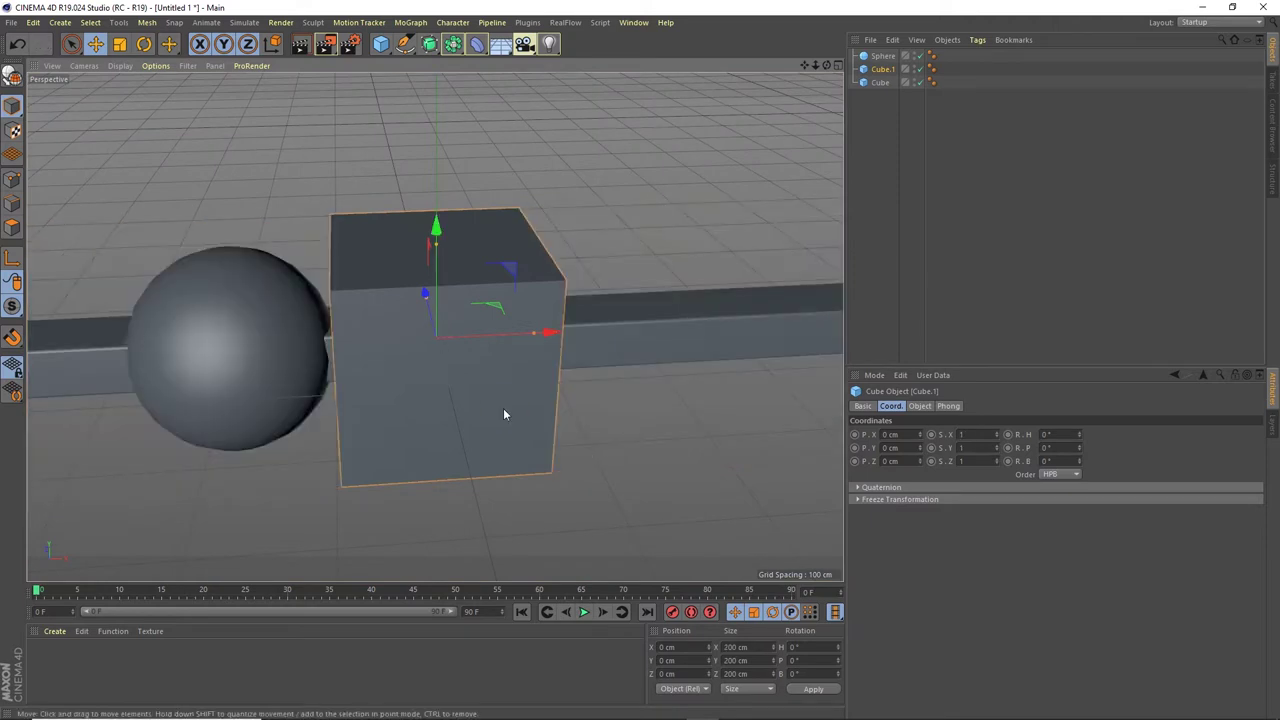
key(ctrl+z)
click(882, 69)
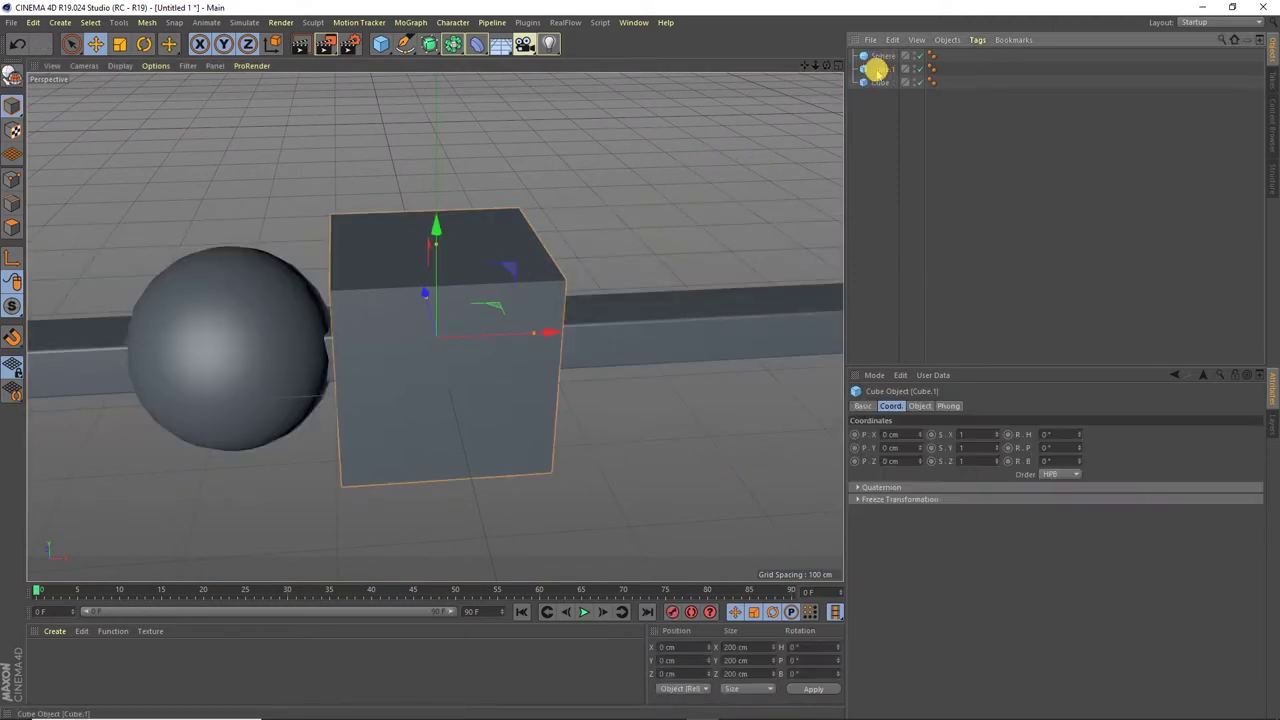
Set Cube.1's size to 50 cm on X, Y and Z
click(920, 406)
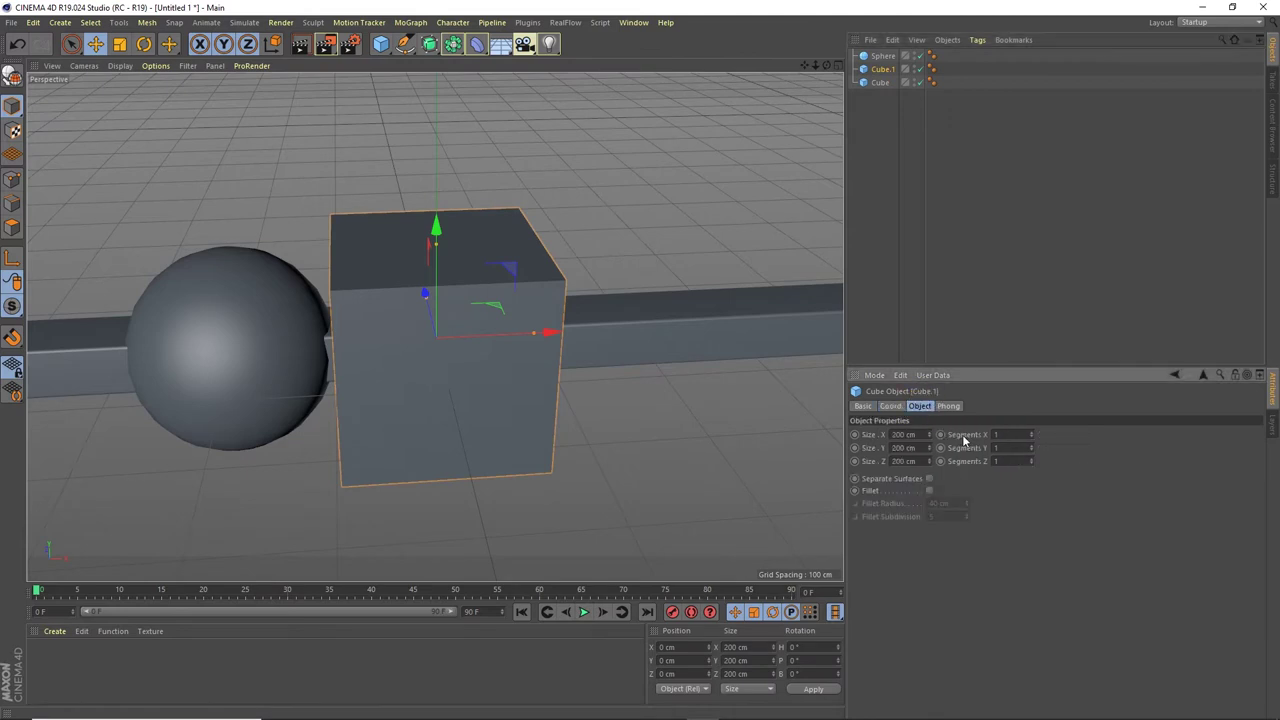
double_click(903, 434)
text(50)
key(Return)
click(870, 447)
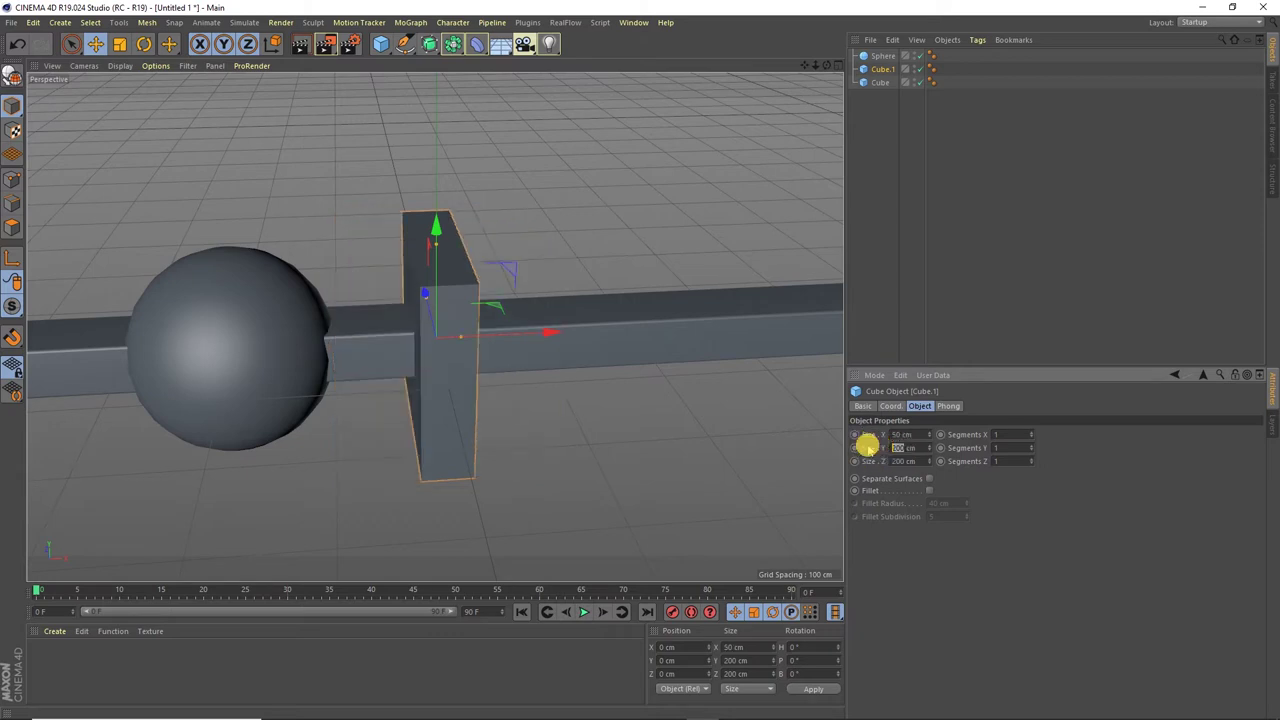
double_click(903, 461)
text(50)
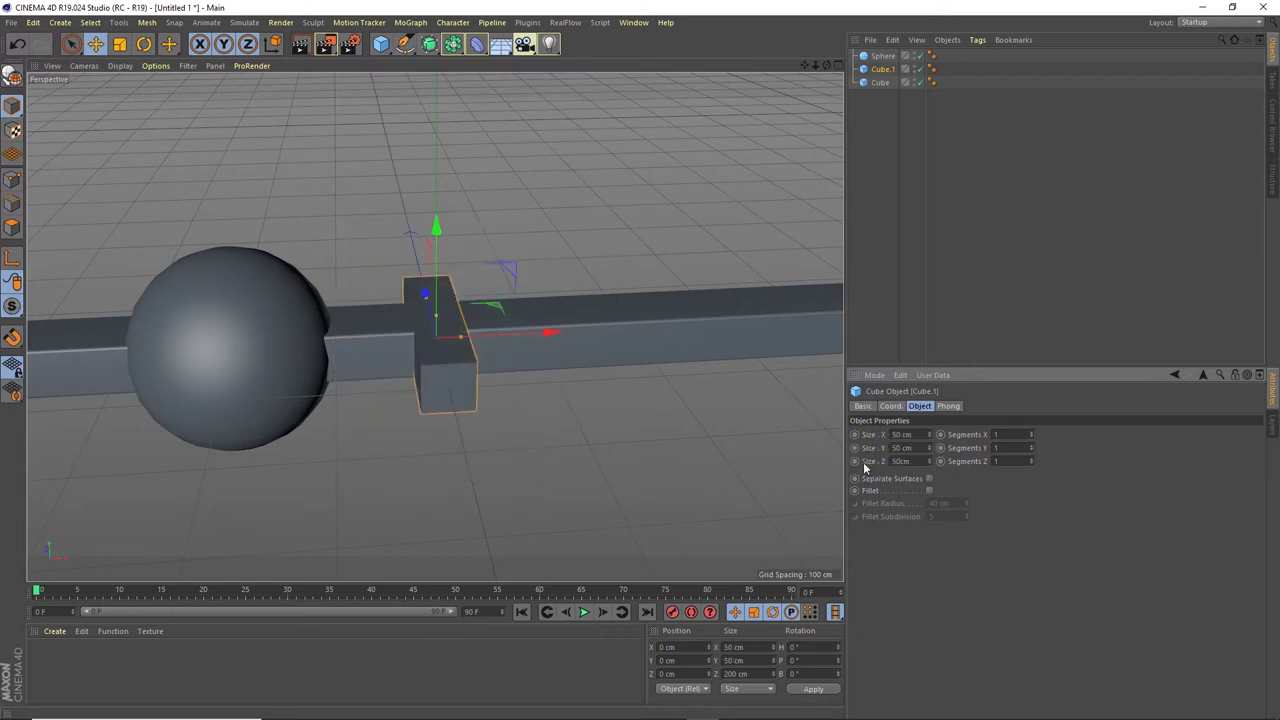
Enable Cube.1's fillet with about a 2 cm radius and subdivision 10
click(929, 491)
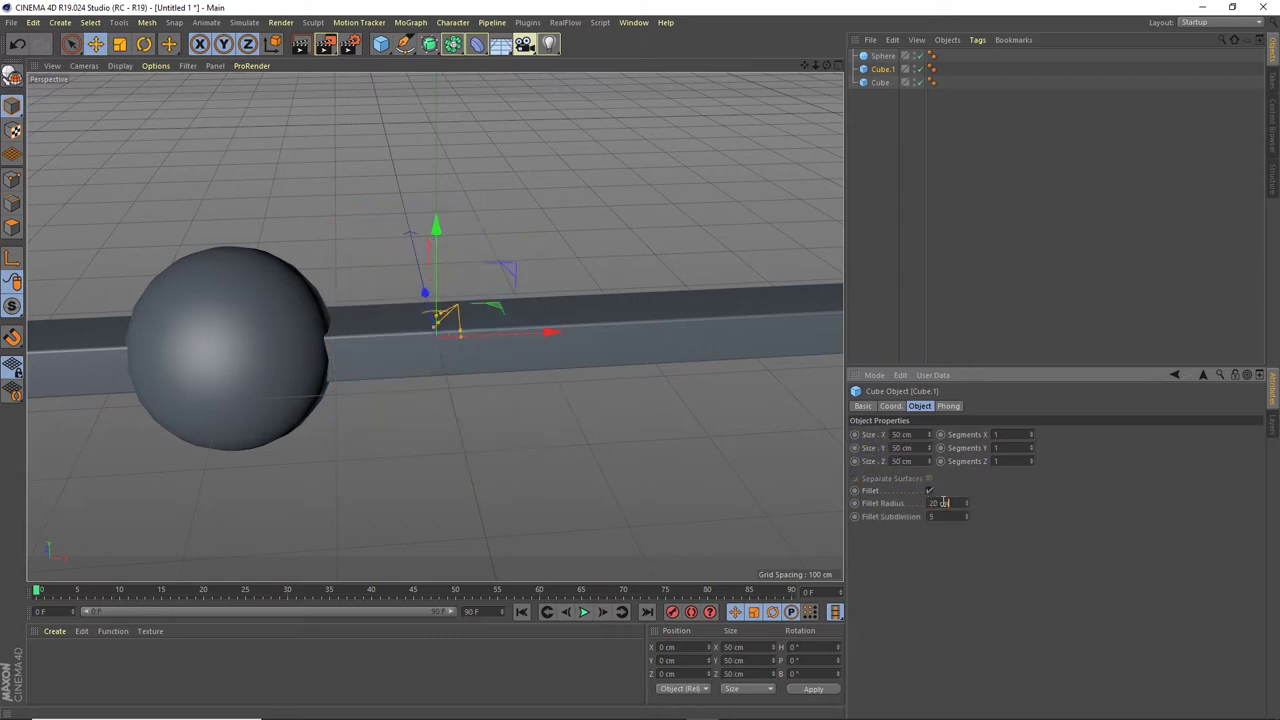
scroll(942, 503, down, 4)
scroll(942, 503, down, 4)
scroll(942, 503, down, 4)
scroll(942, 503, down, 4)
scroll(942, 503, down, 1)
Set the sphere's radius to 25 cm
click(236, 337)
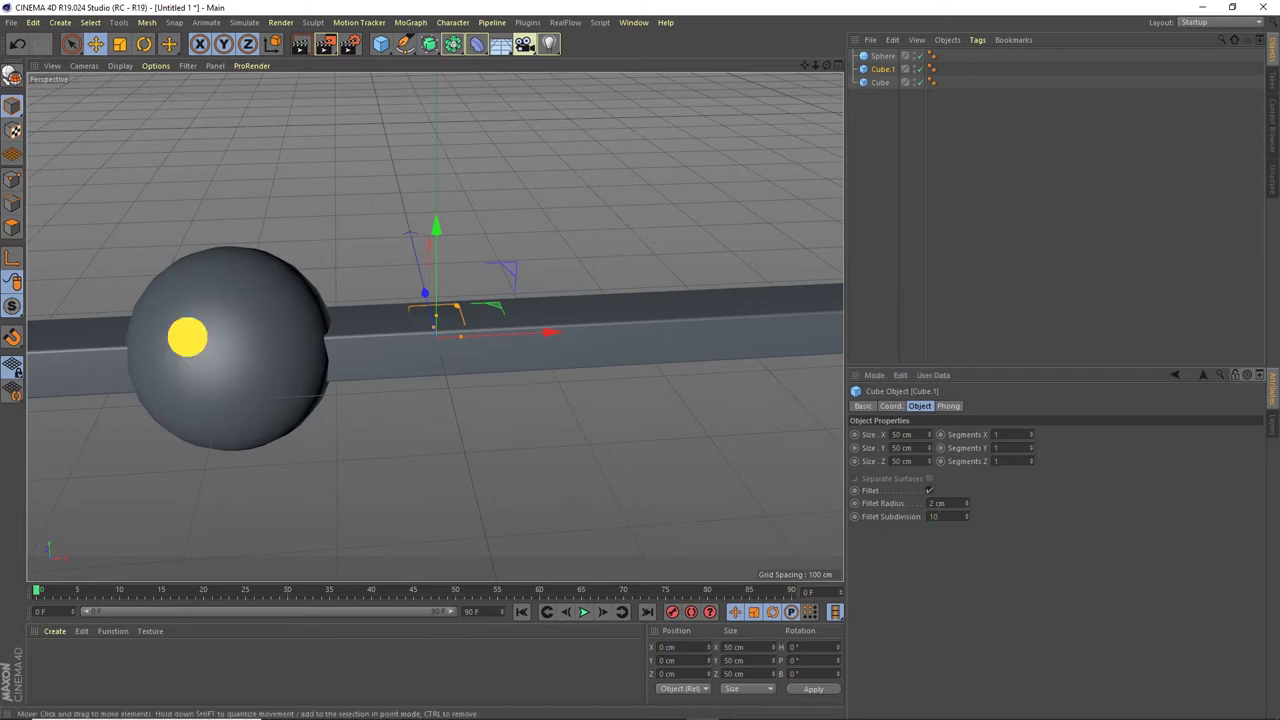
click(884, 70)
click(882, 56)
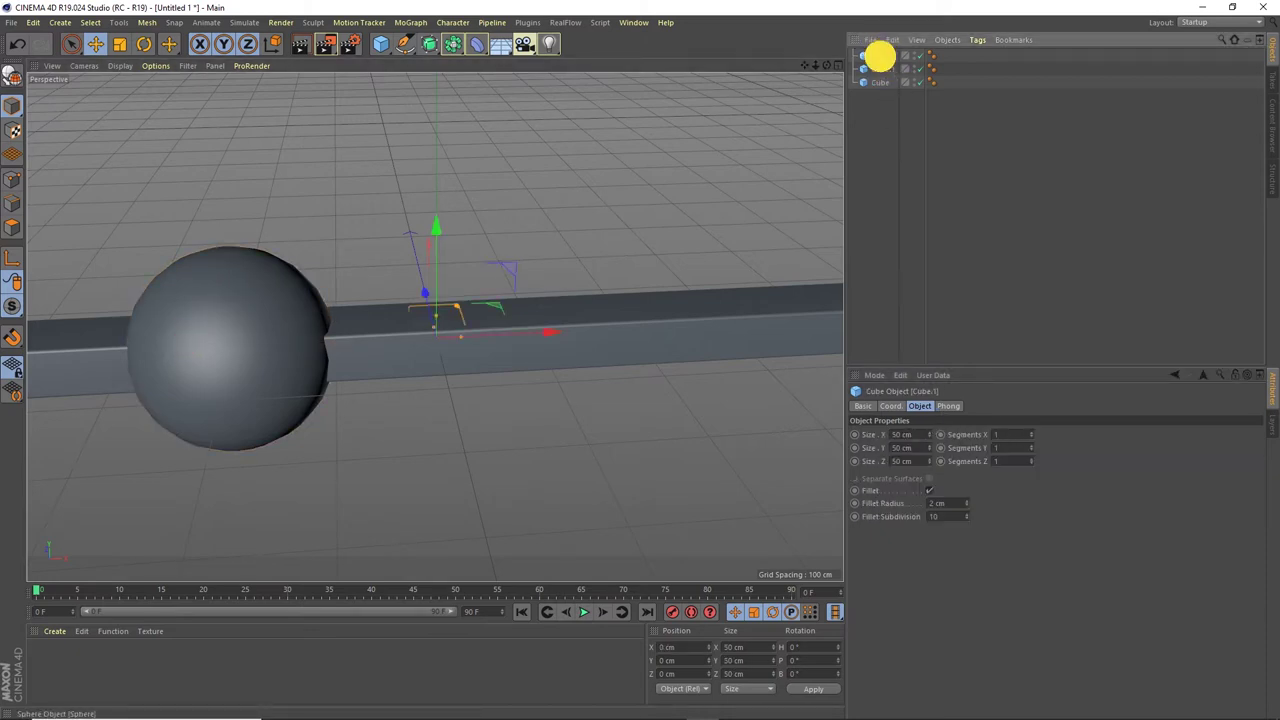
double_click(930, 434)
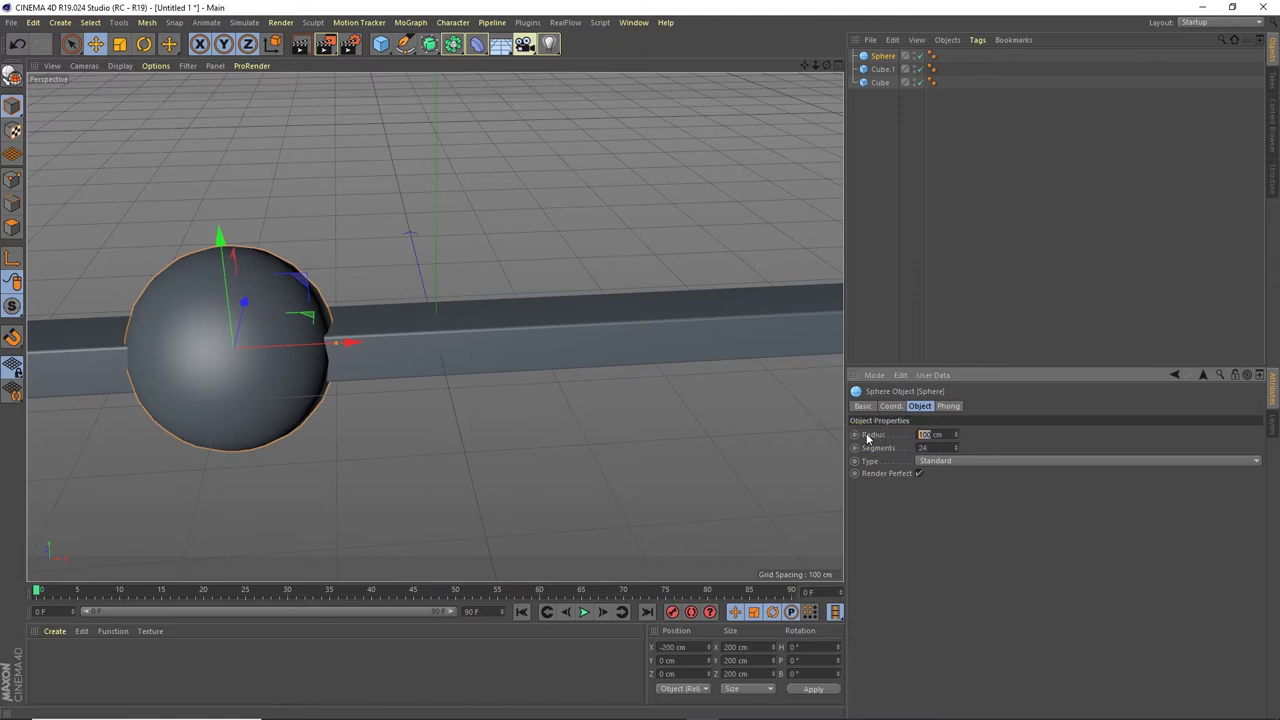
text(25)
key(Return)
text(30)
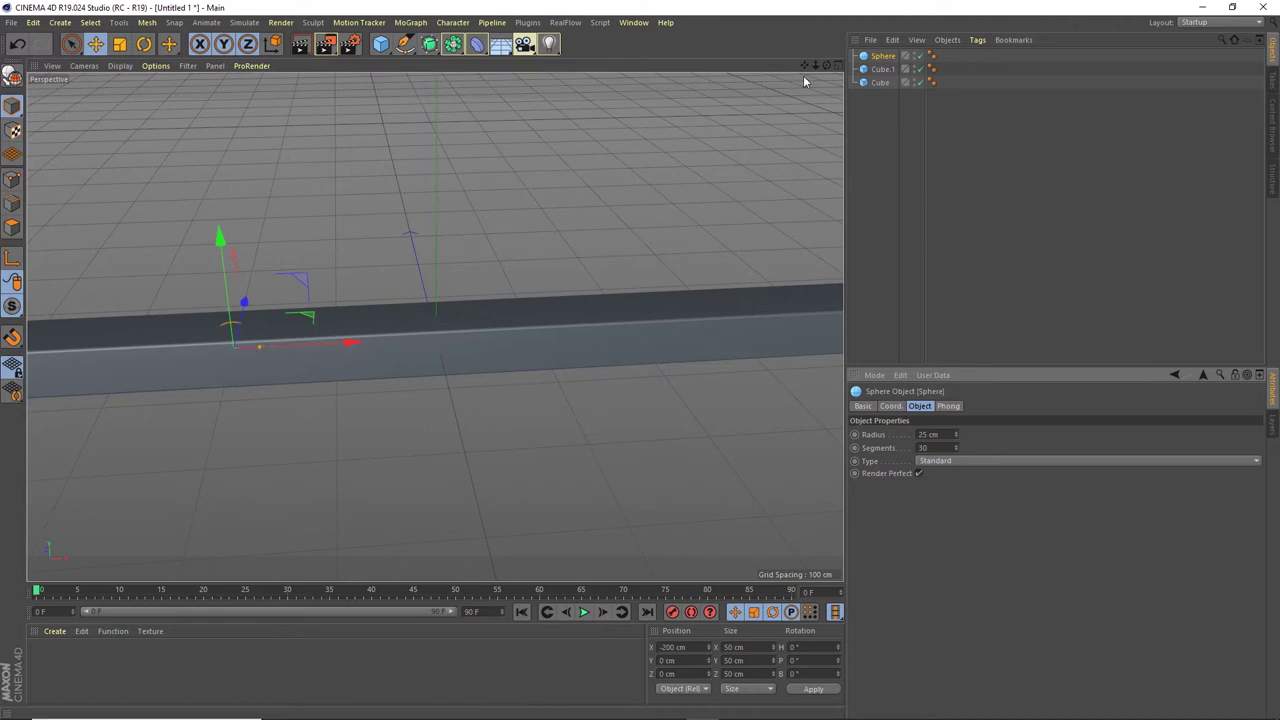
Delete the sphere and add a cylinder to the scene
click(880, 55)
key(Delete)
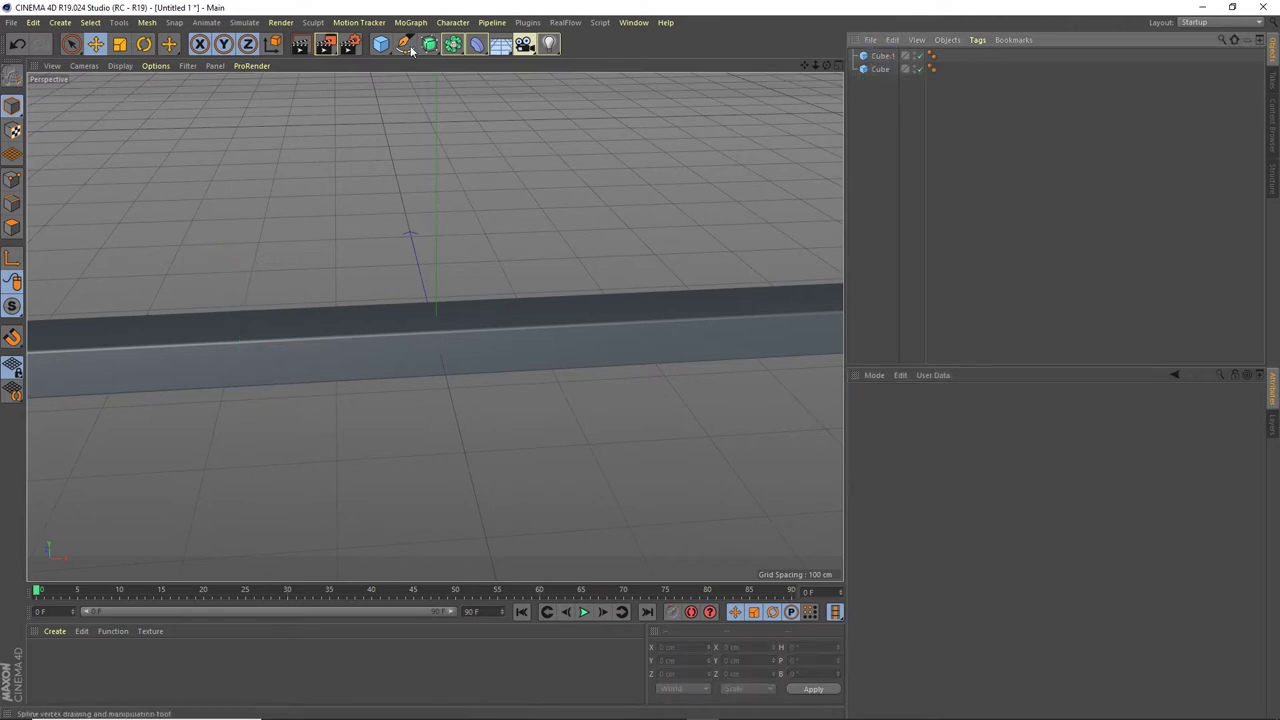
drag(380, 44, 656, 66)
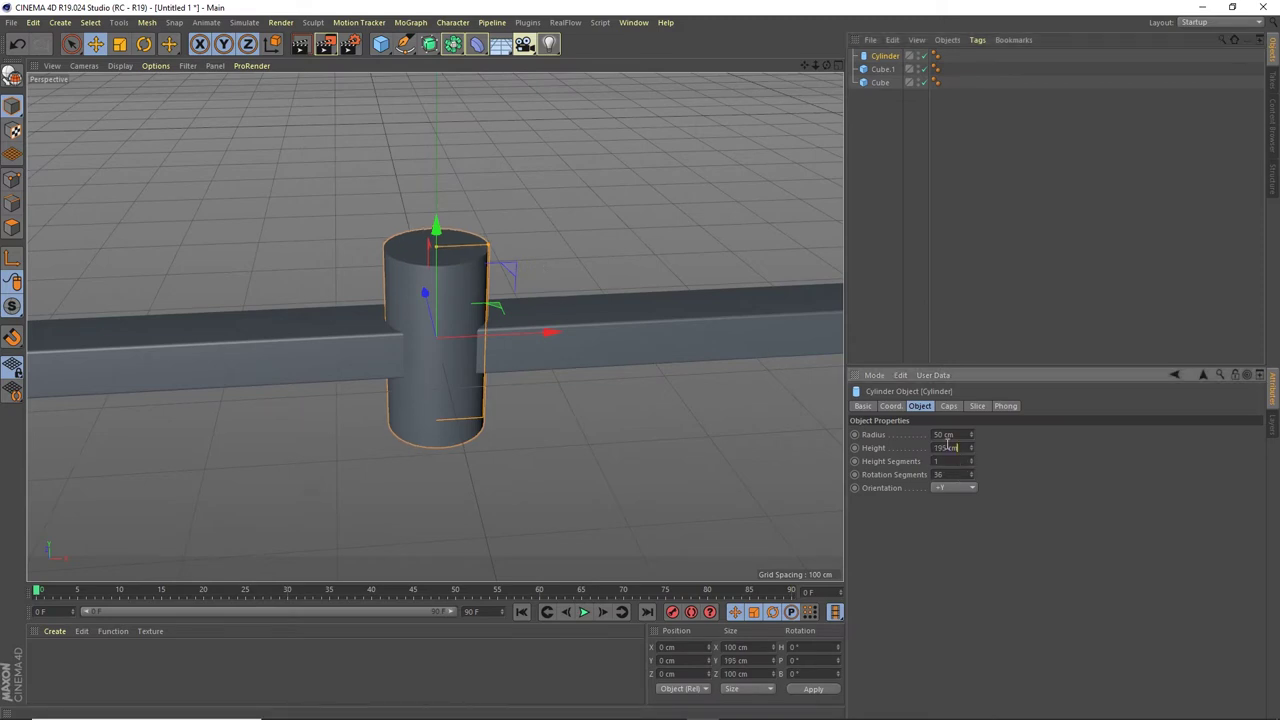
Give the cylinder a 50 cm height and 25 cm radius, and move it left along the bar
drag(946, 444, 893, 460)
text(50)
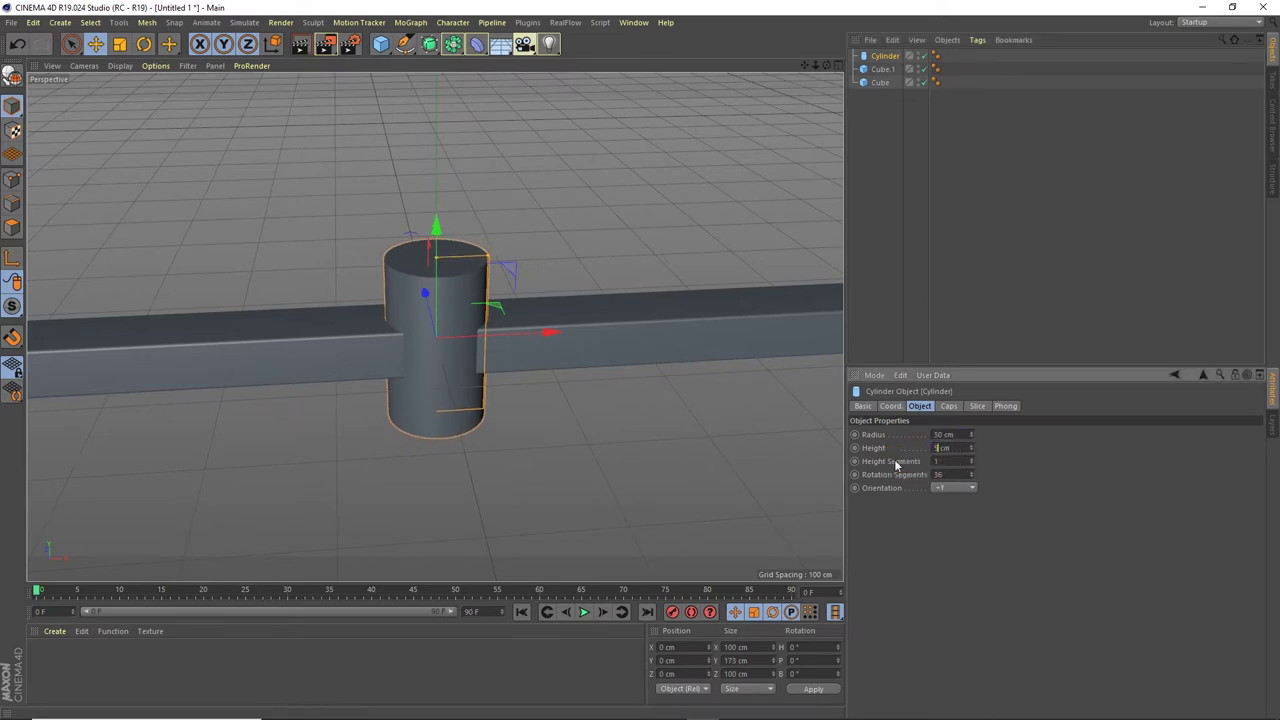
key(Return)
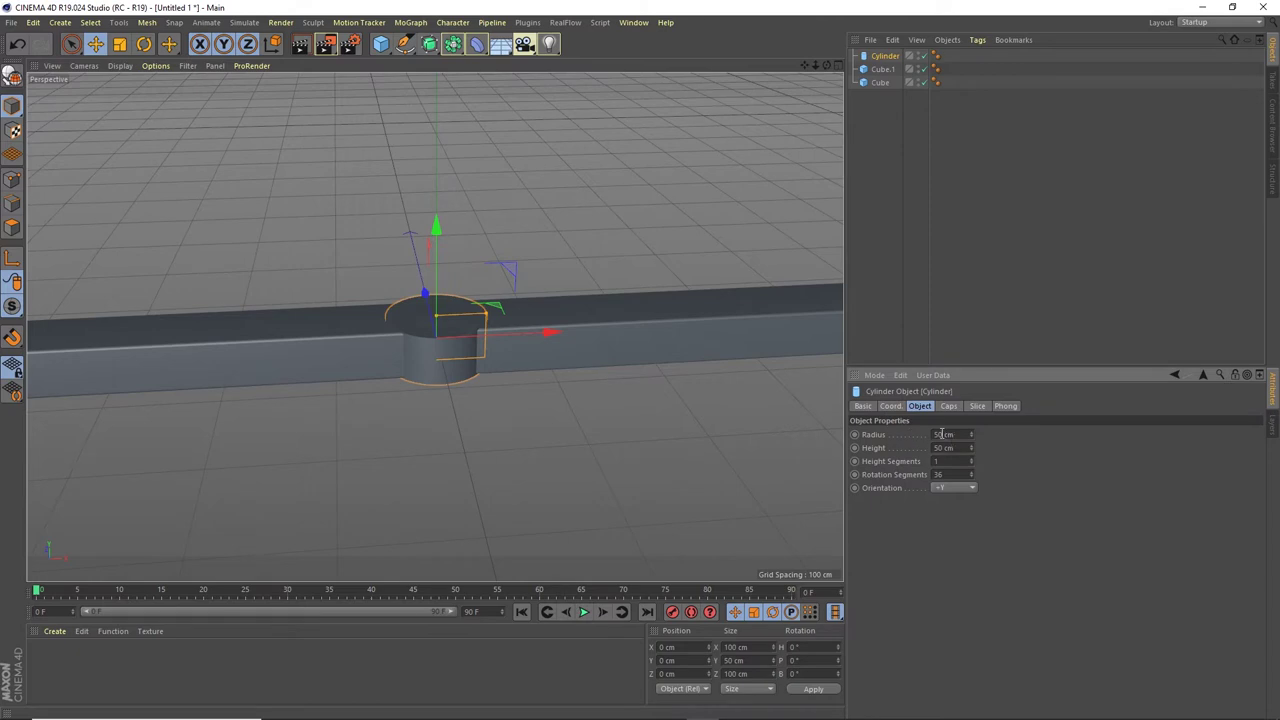
double_click(940, 434)
text(25)
key(Return)
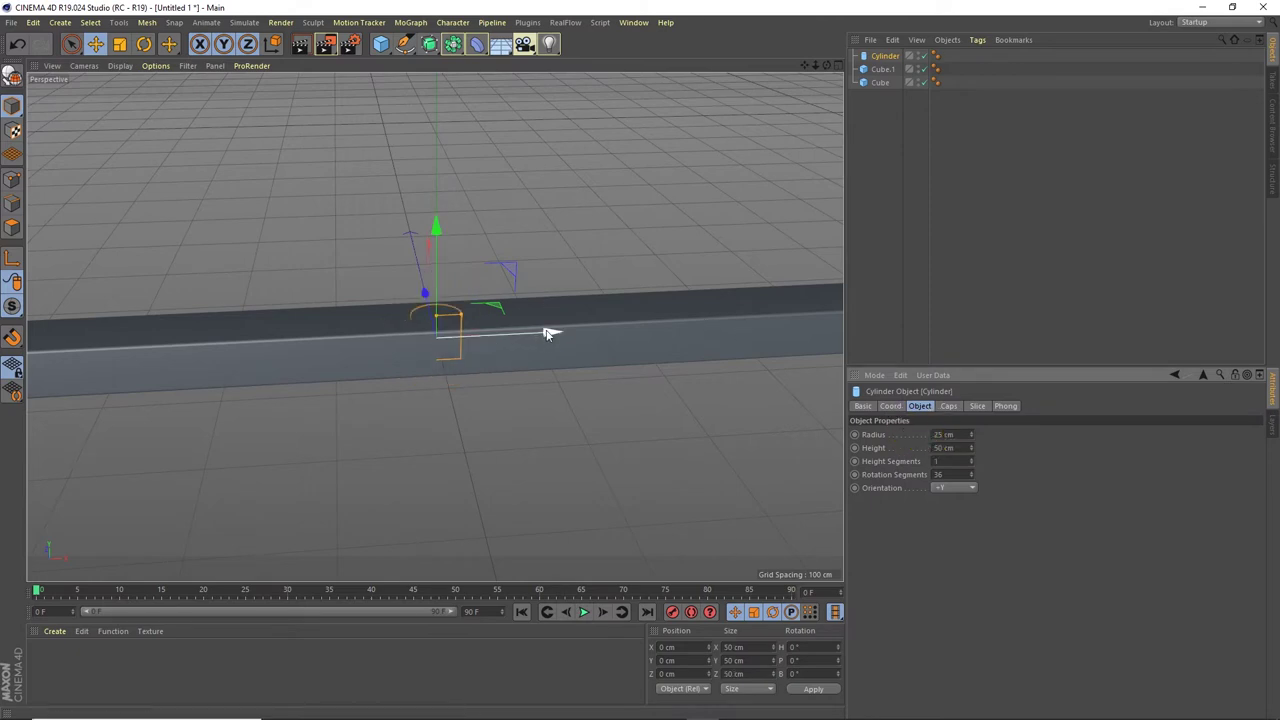
drag(548, 334, 364, 353)
click(361, 357)
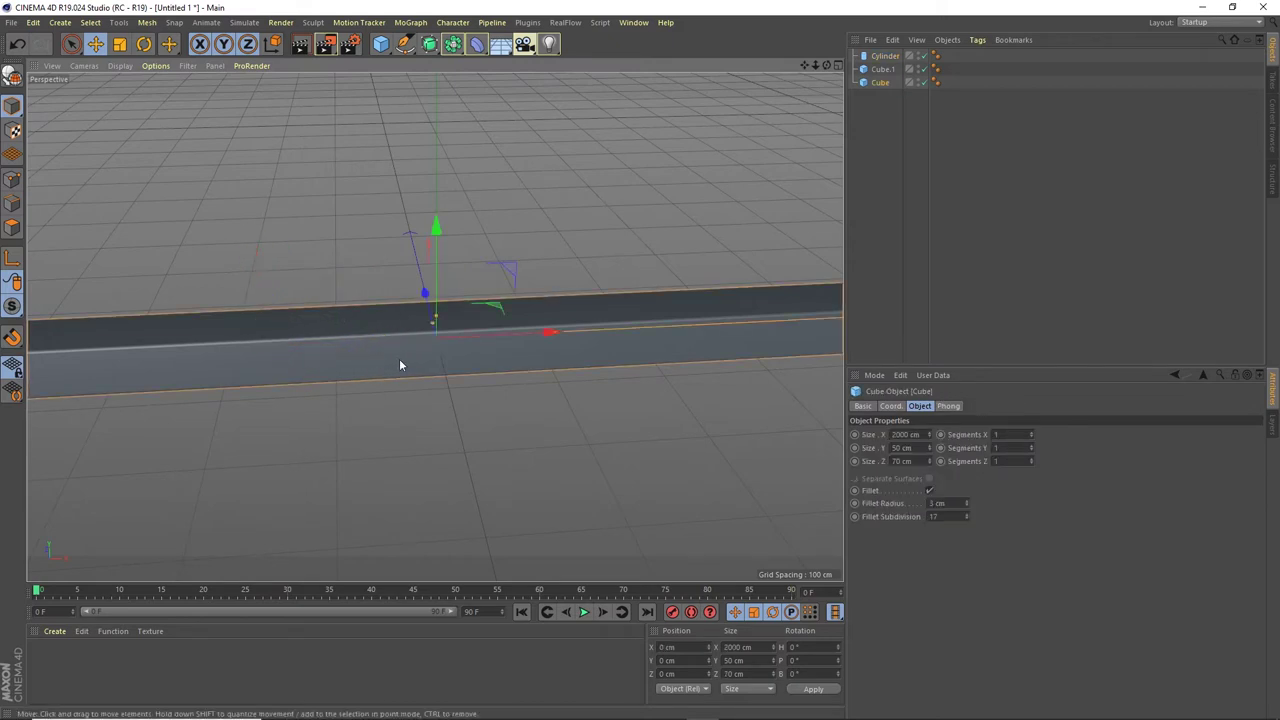
Undo the cylinder move and set the long bar's X position to −800 cm
key(ctrl+z)
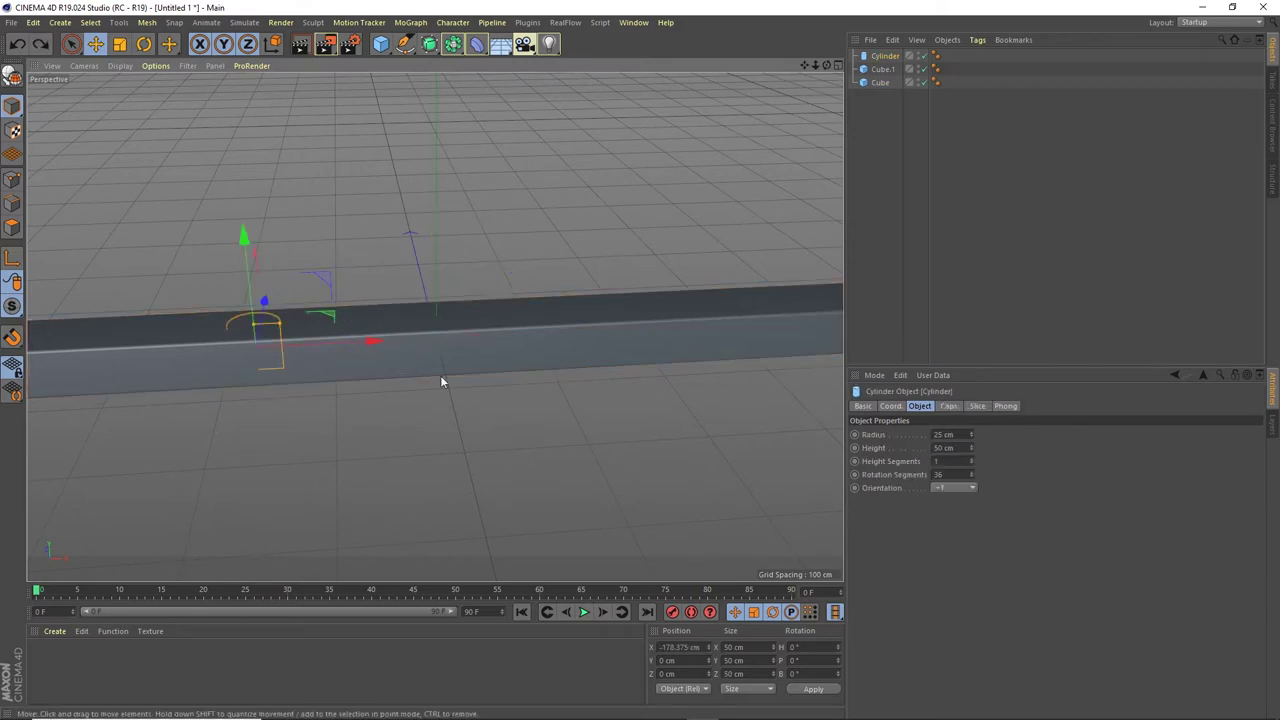
click(878, 82)
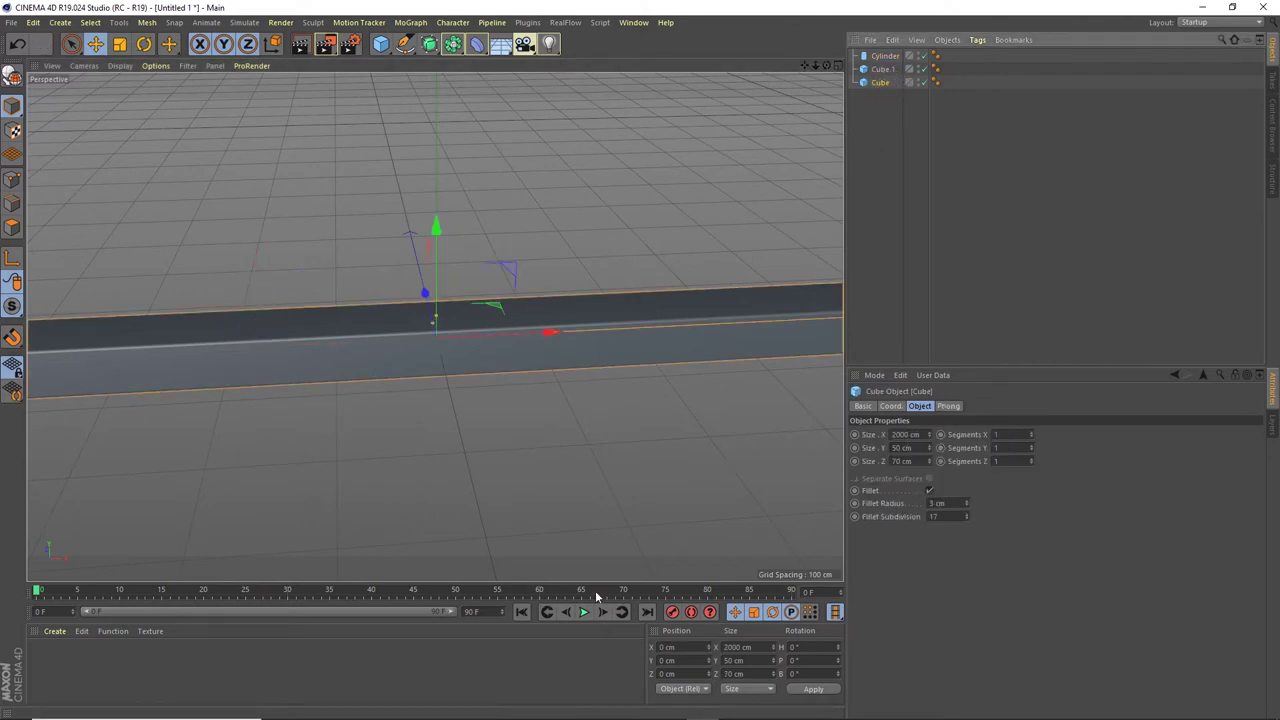
click(891, 406)
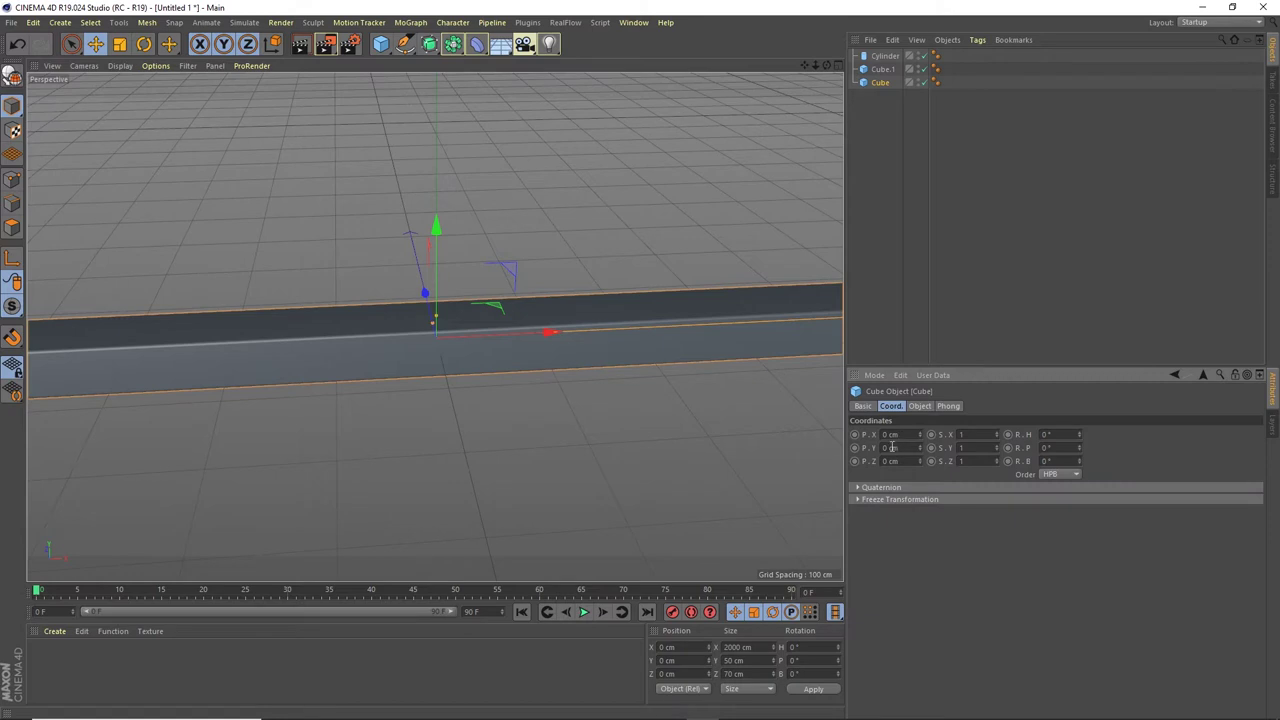
double_click(886, 434)
text(-800)
key(Return)
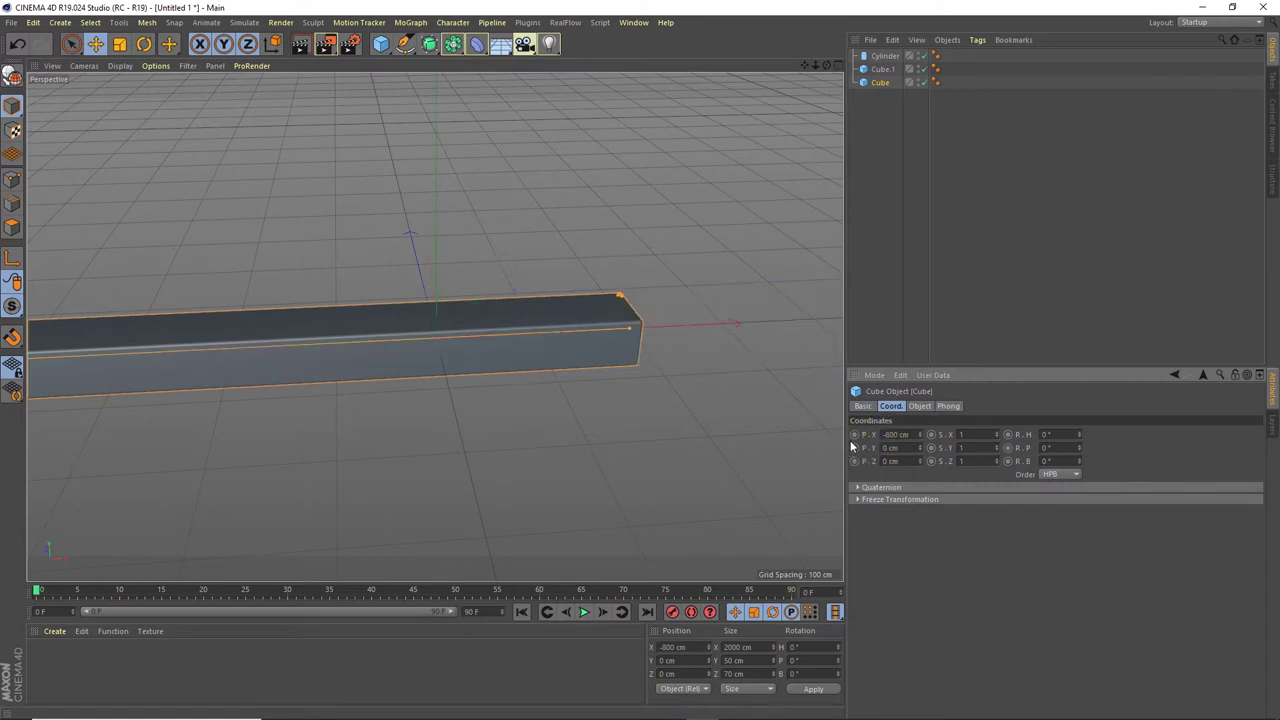
Nudge the bar's X position to about −700 cm, leaving the cylinder near X −178 cm
click(885, 69)
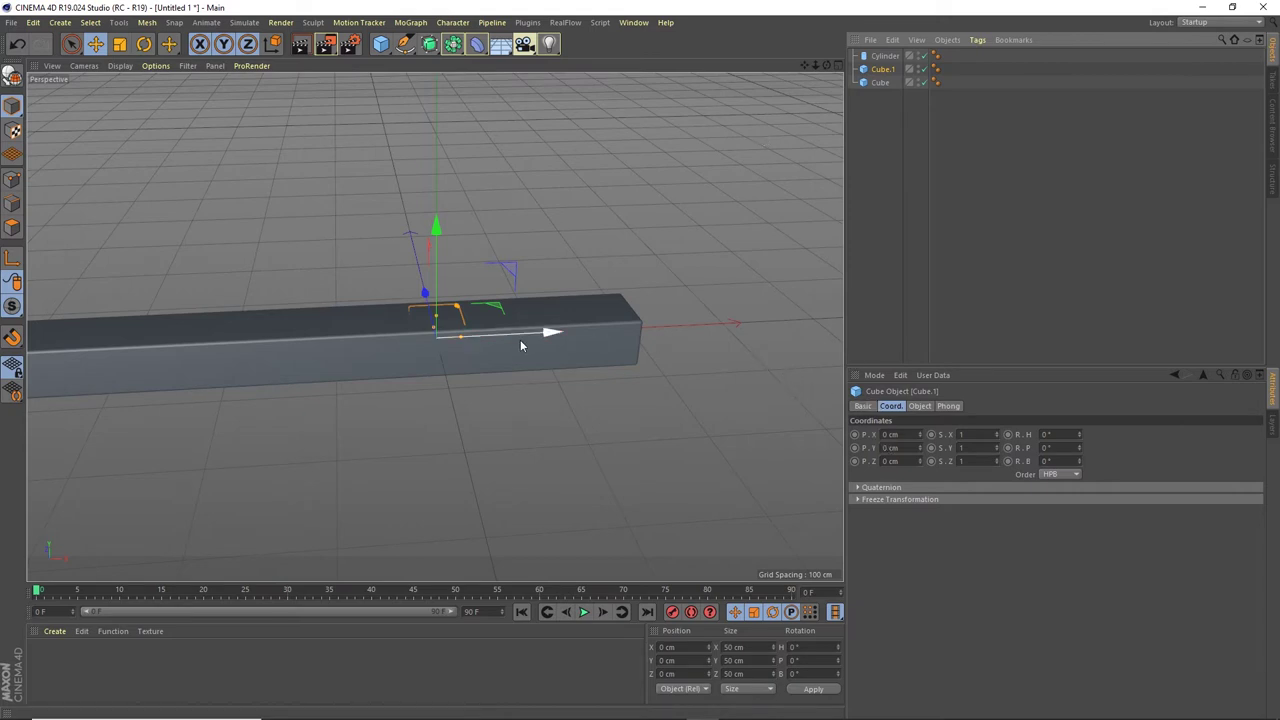
click(918, 406)
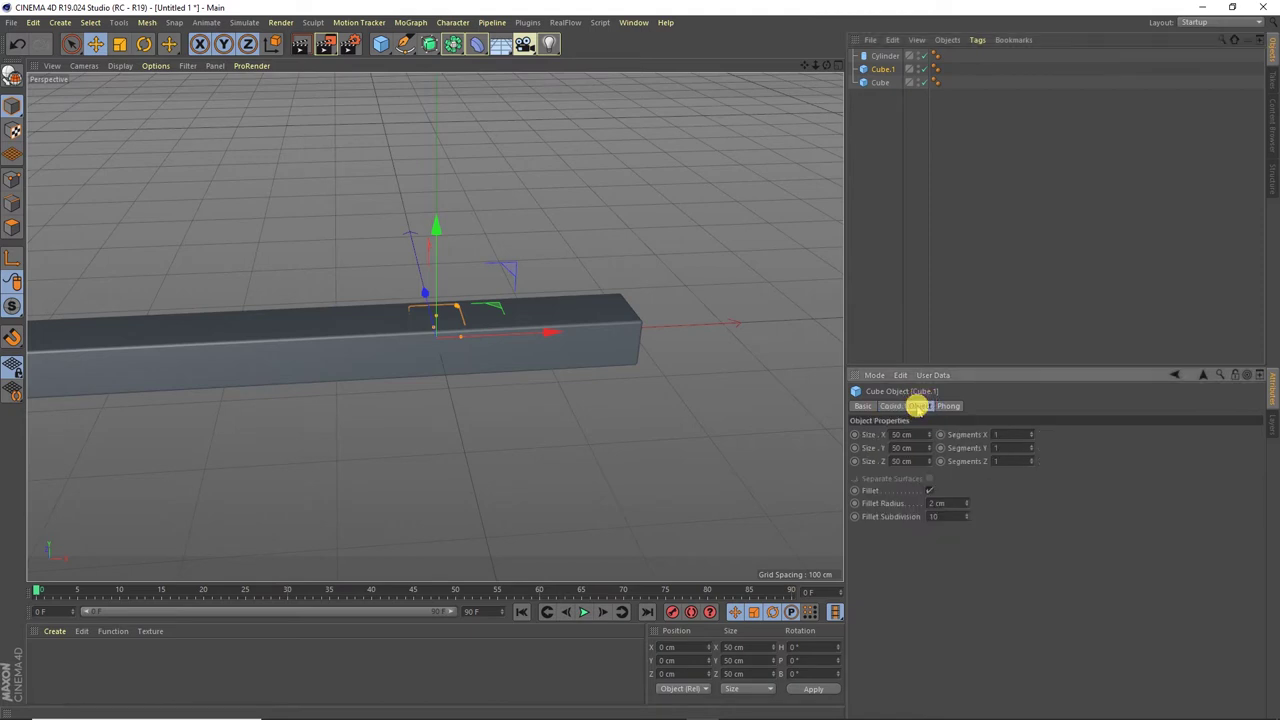
click(891, 406)
click(880, 83)
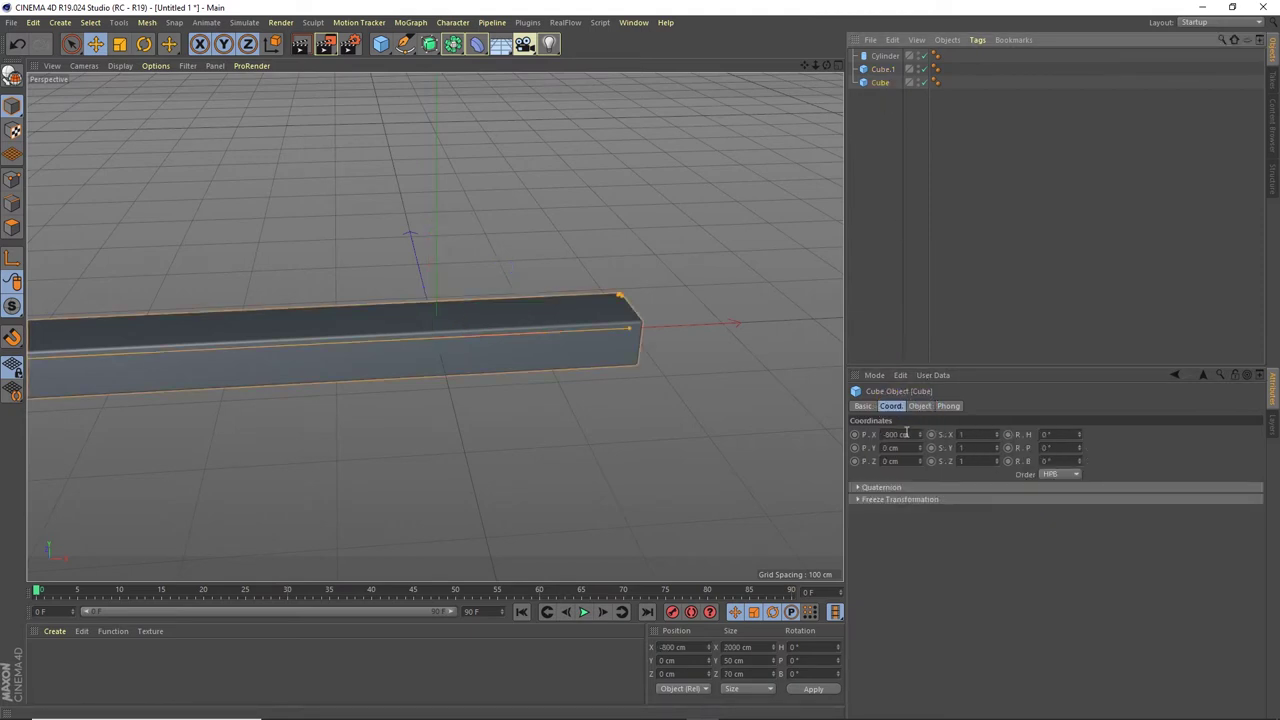
scroll(903, 435, down, 8)
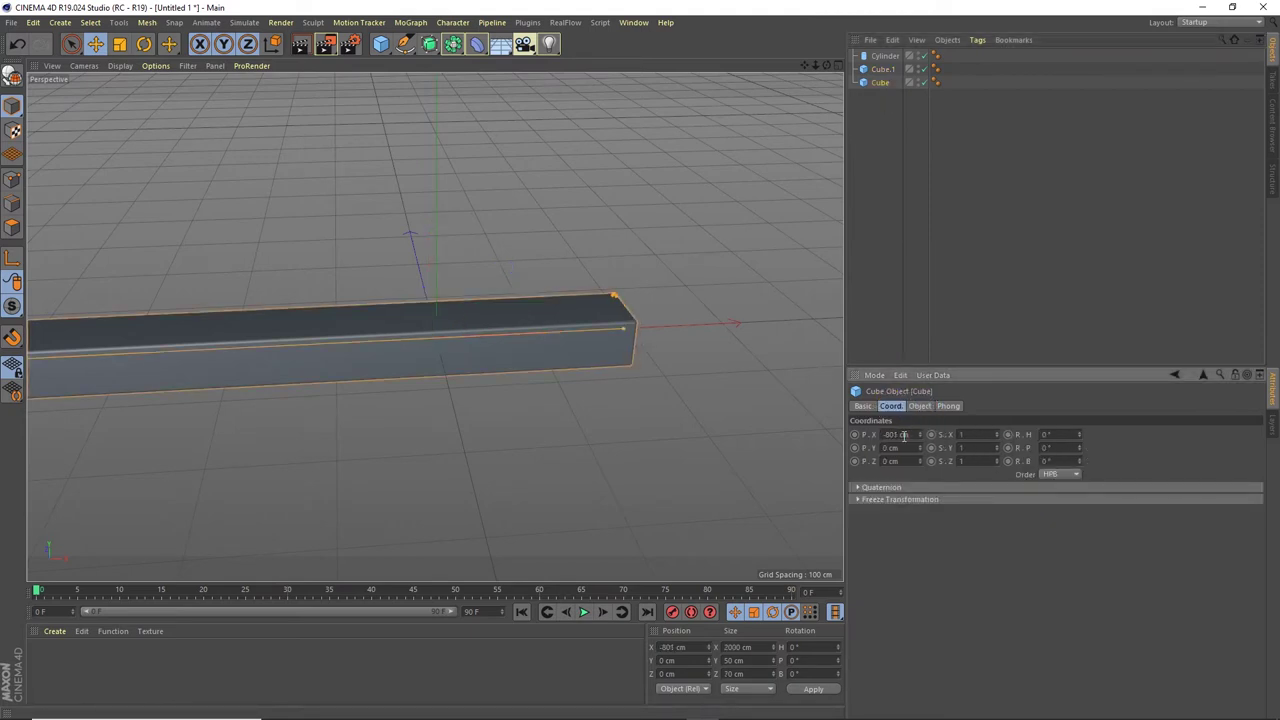
scroll(903, 435, up, 15)
scroll(903, 434, up, 15)
scroll(903, 432, up, 15)
scroll(904, 430, up, 14)
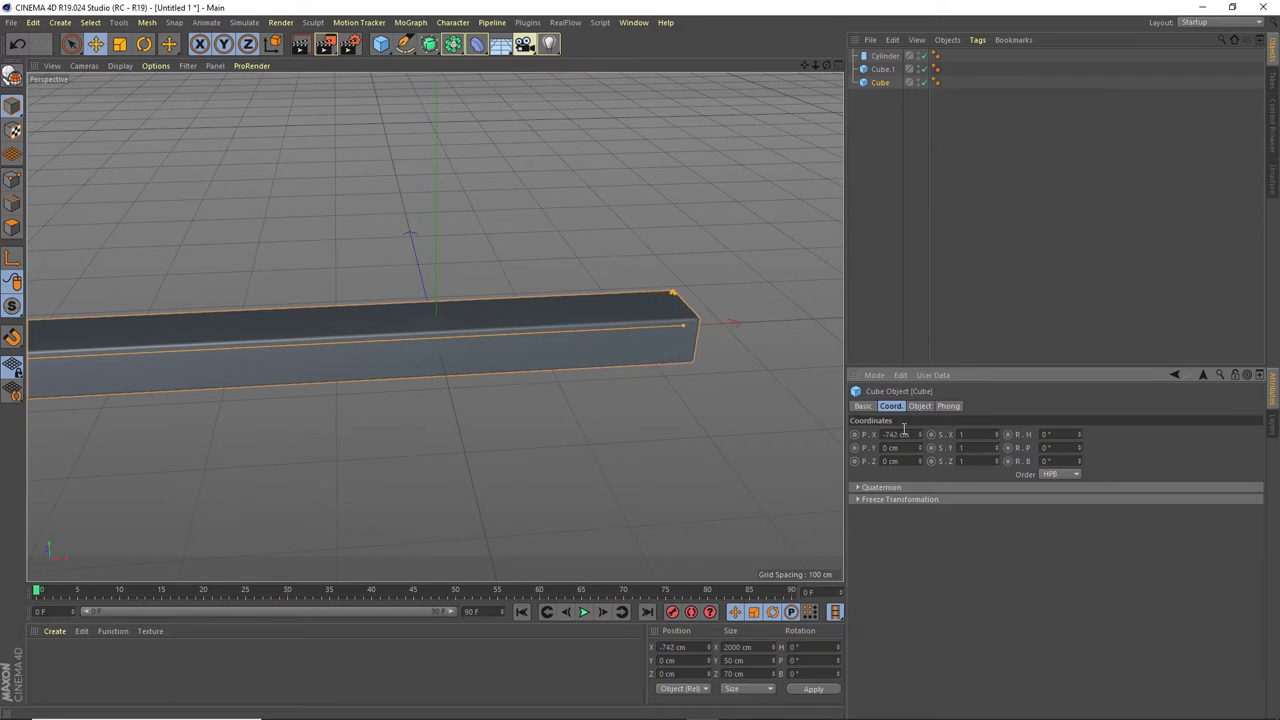
scroll(904, 430, up, 15)
scroll(904, 430, up, 15)
scroll(904, 430, up, 15)
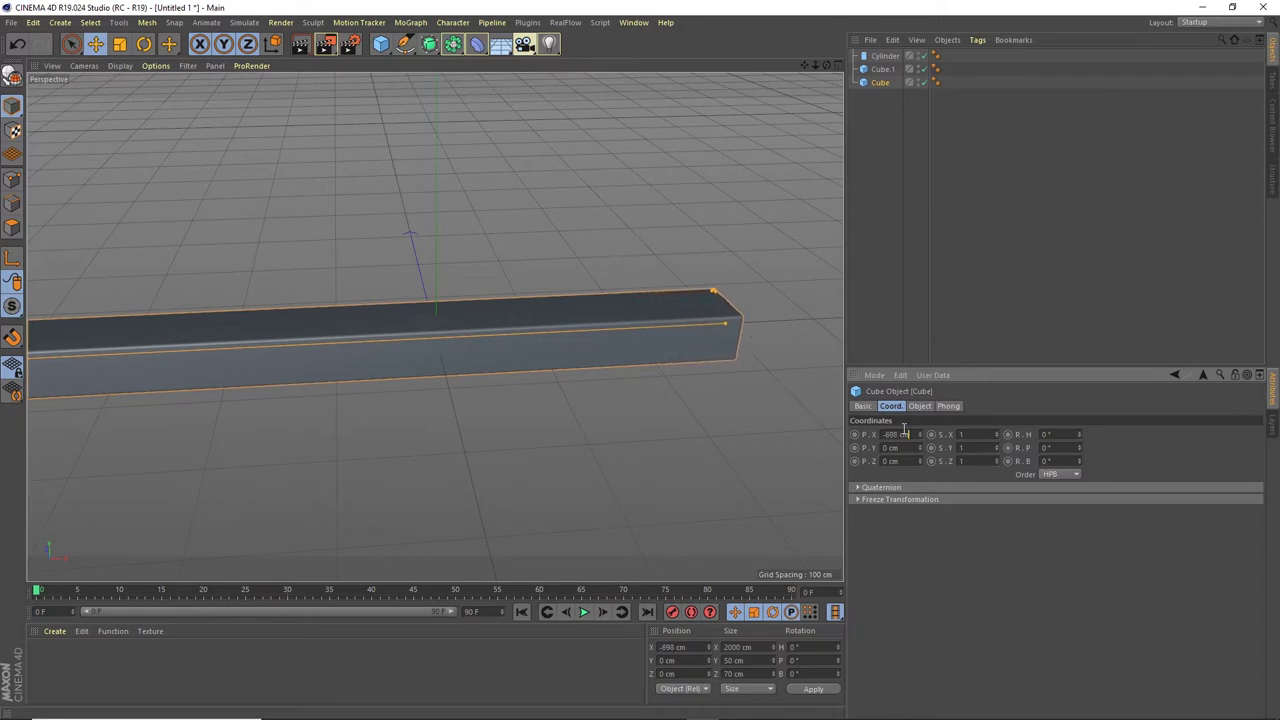
scroll(903, 433, down, 1)
scroll(903, 433, down, 1)
click(940, 301)
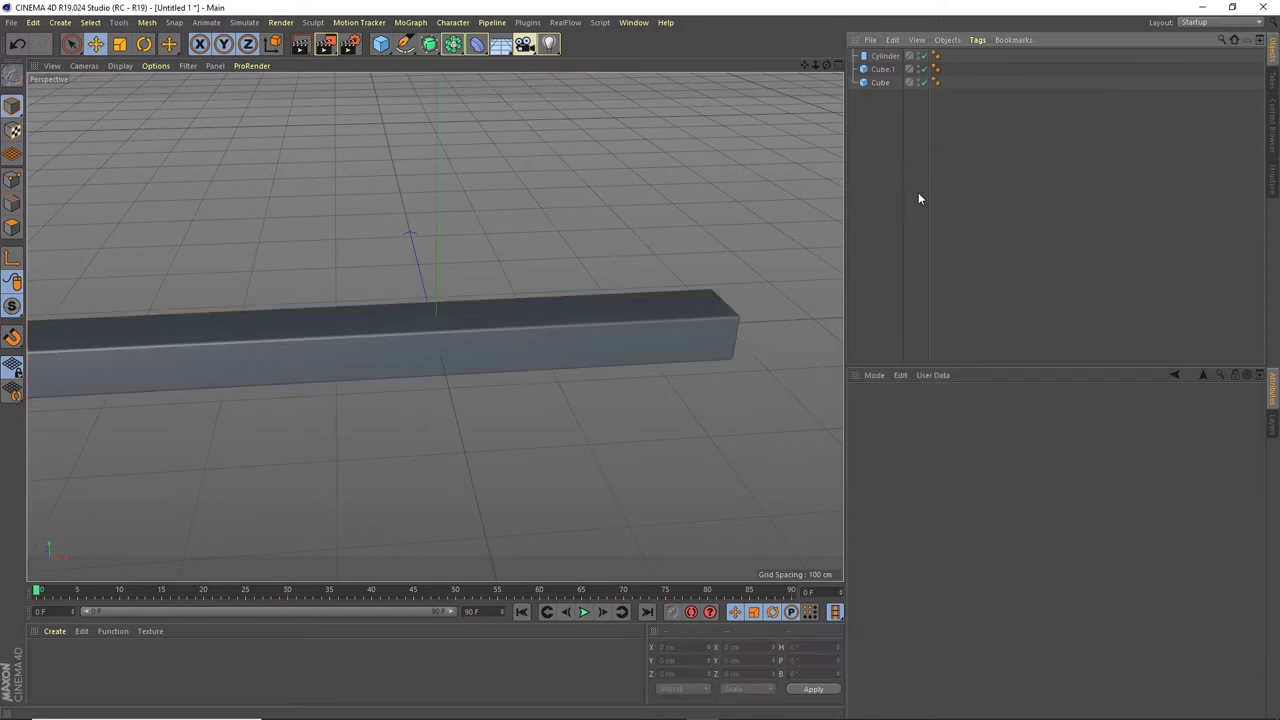
click(886, 57)
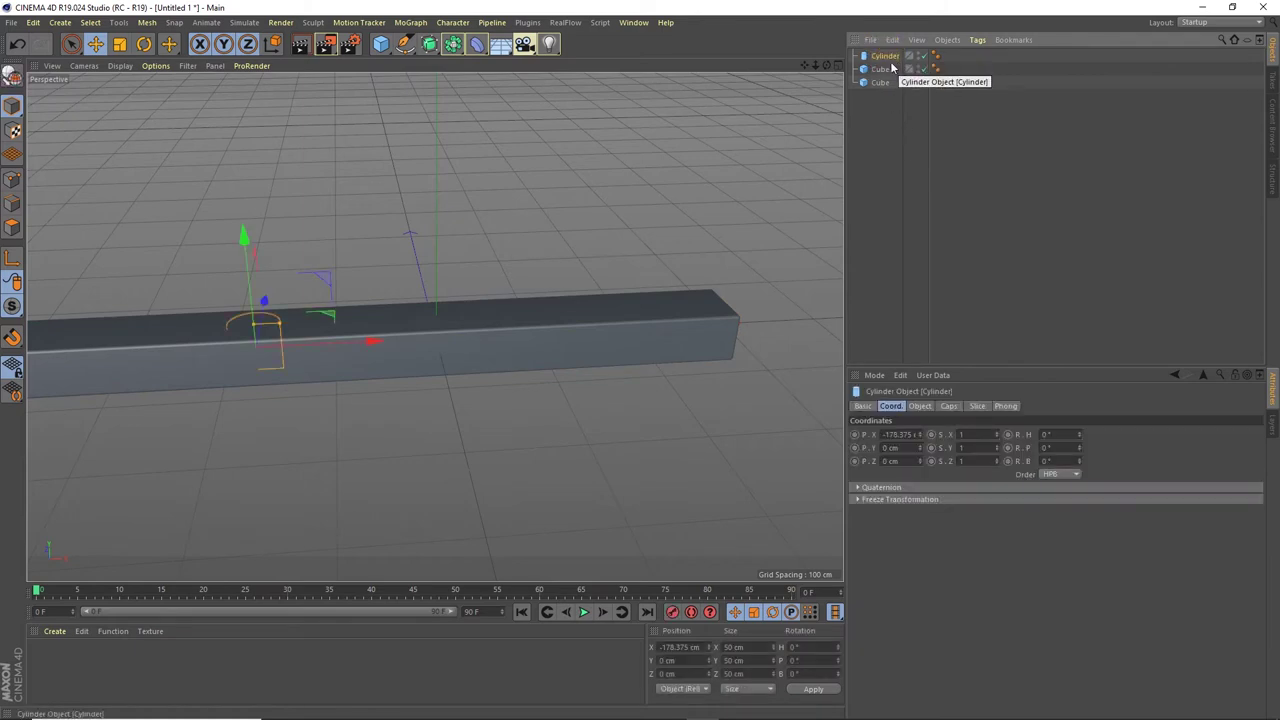
Put the cylinder and Cube.1 under a new MoGraph Cloner
ctrl+click(889, 70)
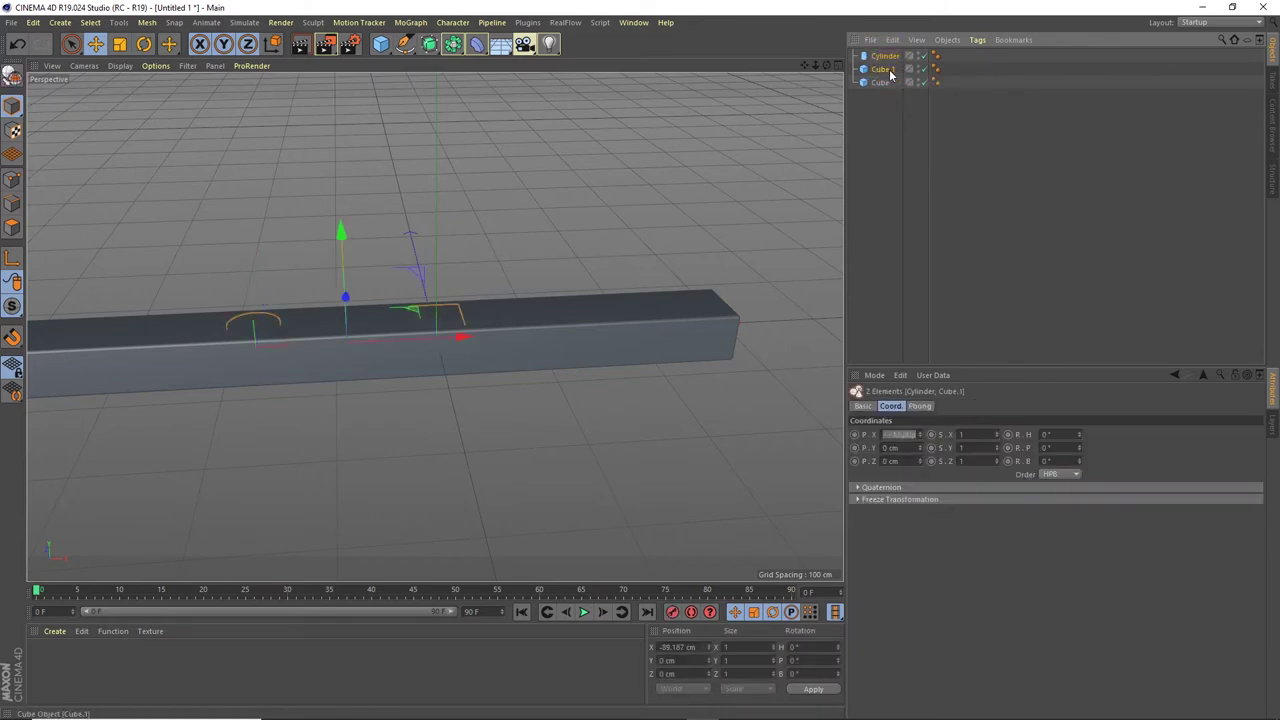
click(411, 22)
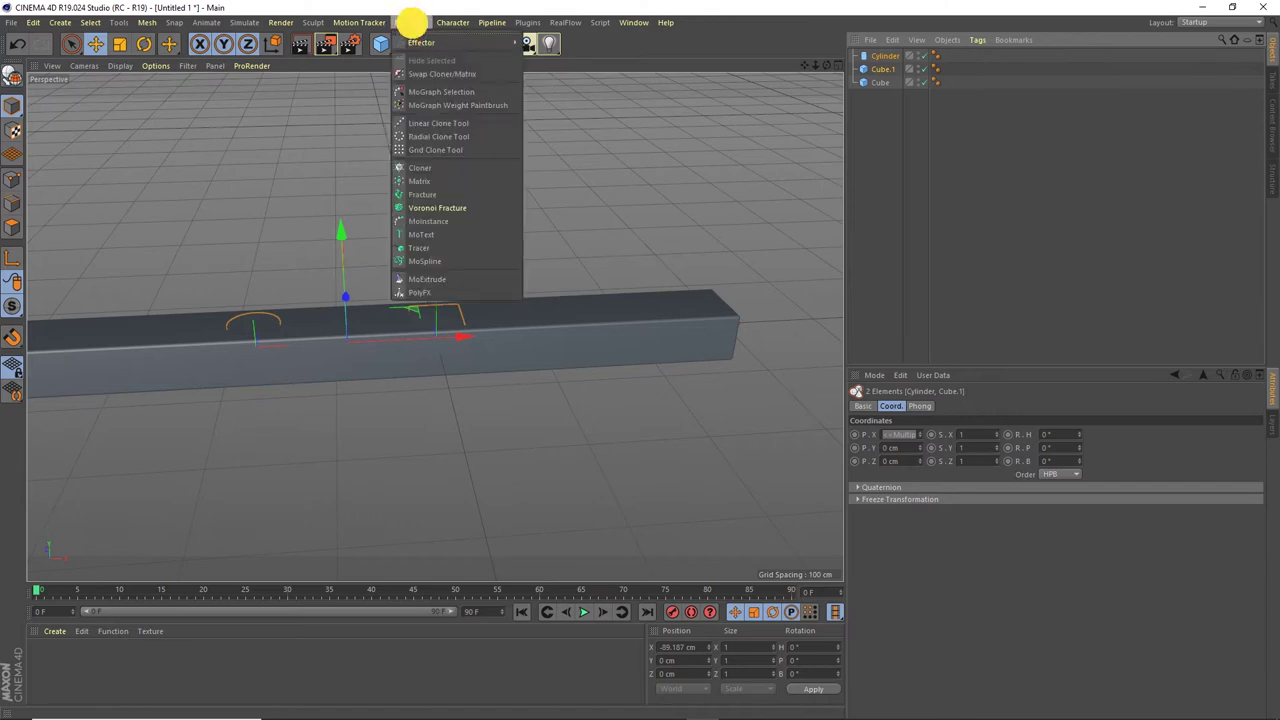
click(420, 168)
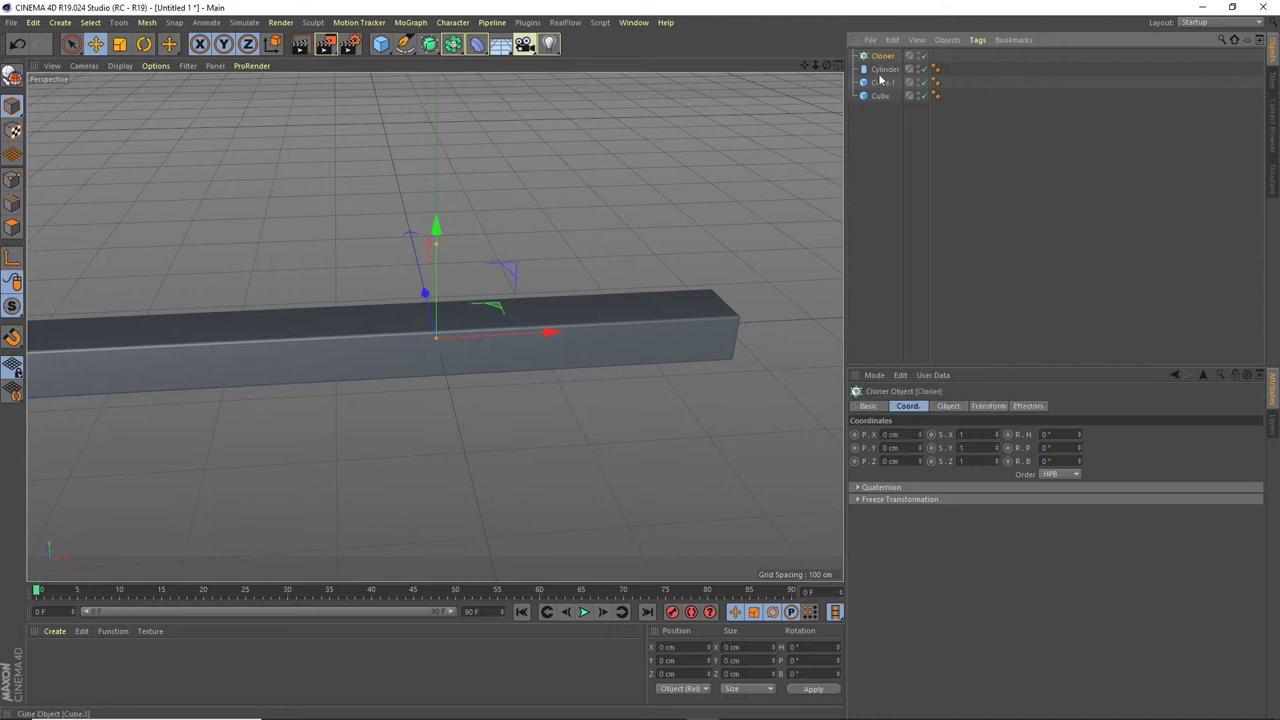
mouse_move(882, 69)
mouse_down()
mouse_move(884, 56)
mouse_move(893, 73)
mouse_up()
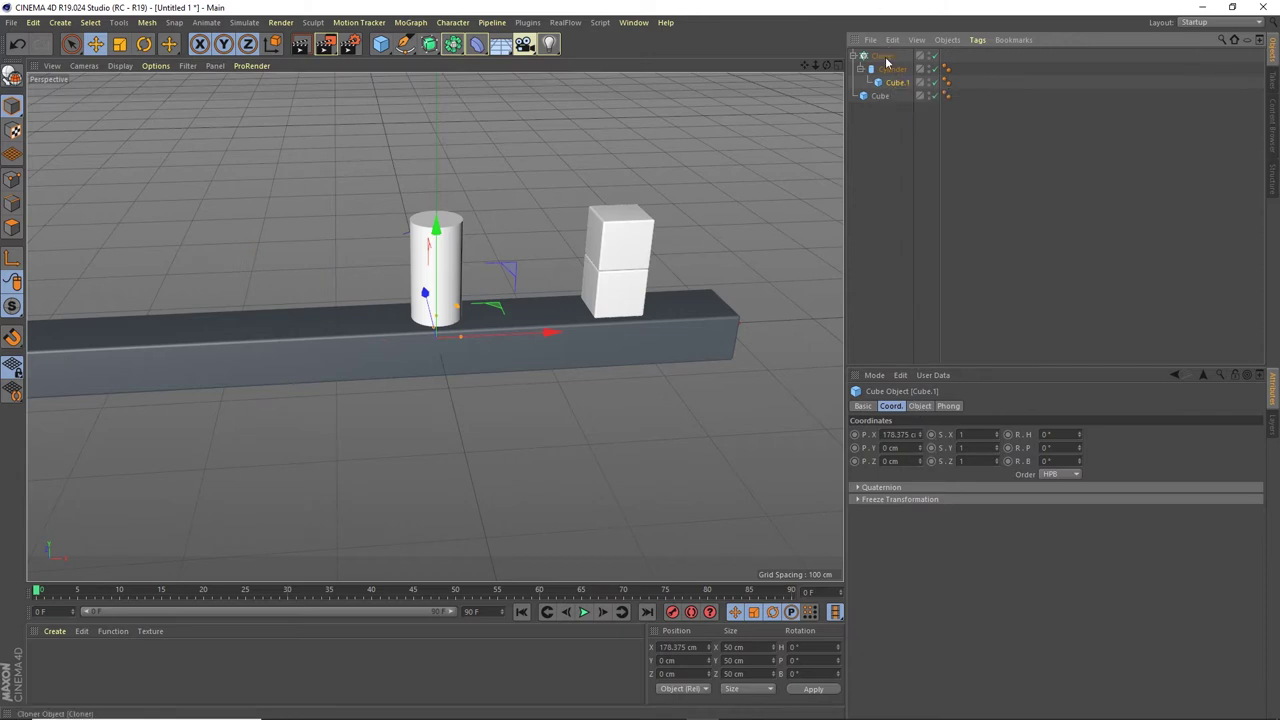
Set the Cloner's clone offsets to P.Y 0 cm and P.X −400 cm
click(882, 56)
click(952, 406)
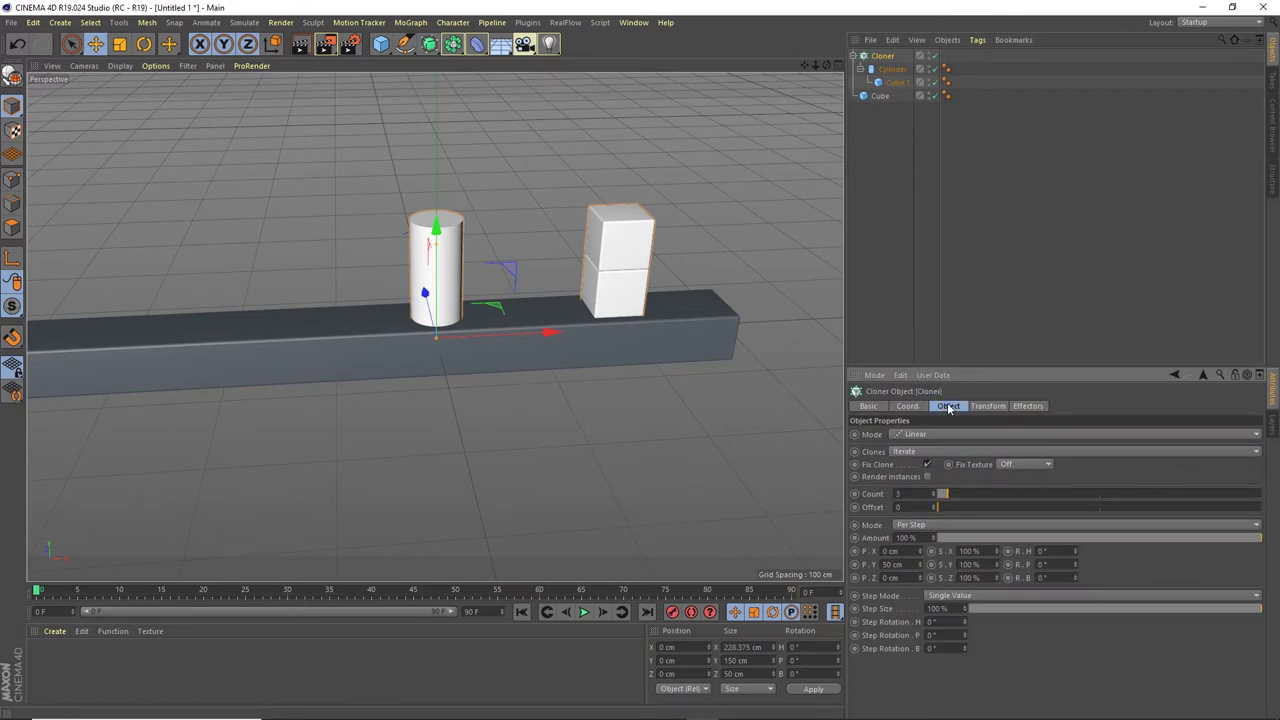
double_click(893, 565)
text(0)
key(Return)
click(846, 552)
text(-400)
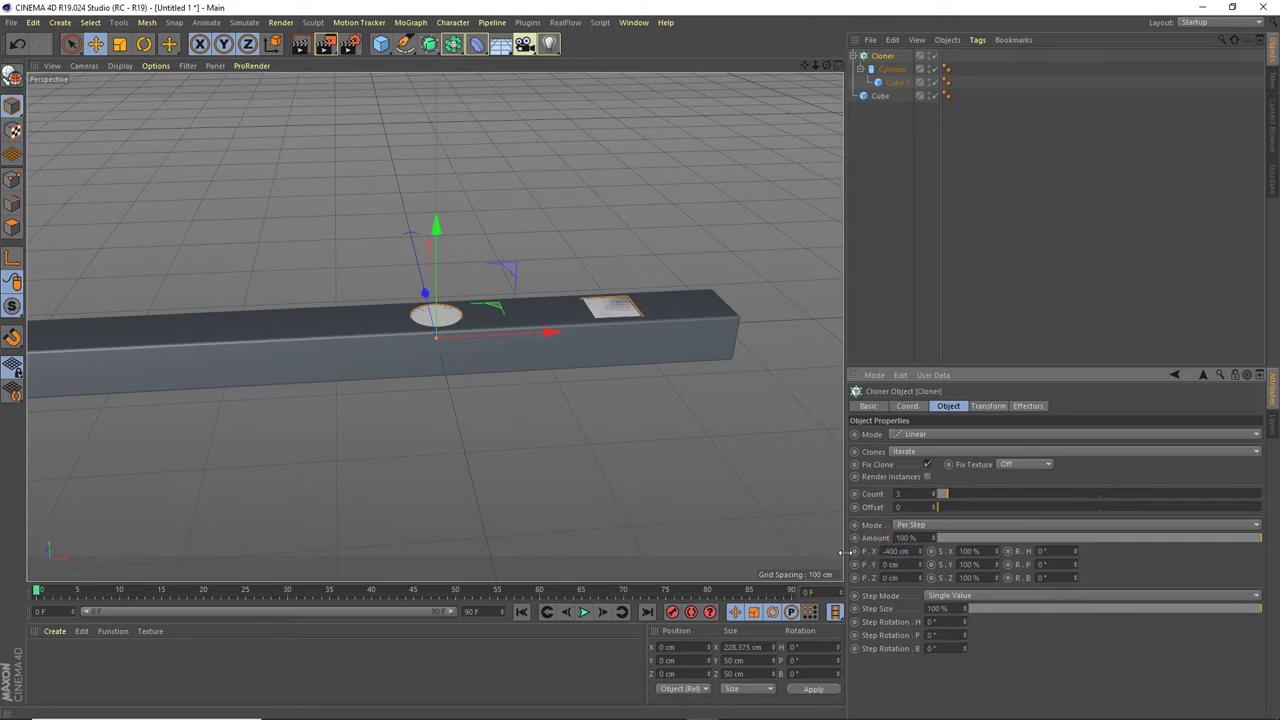
key(Return)
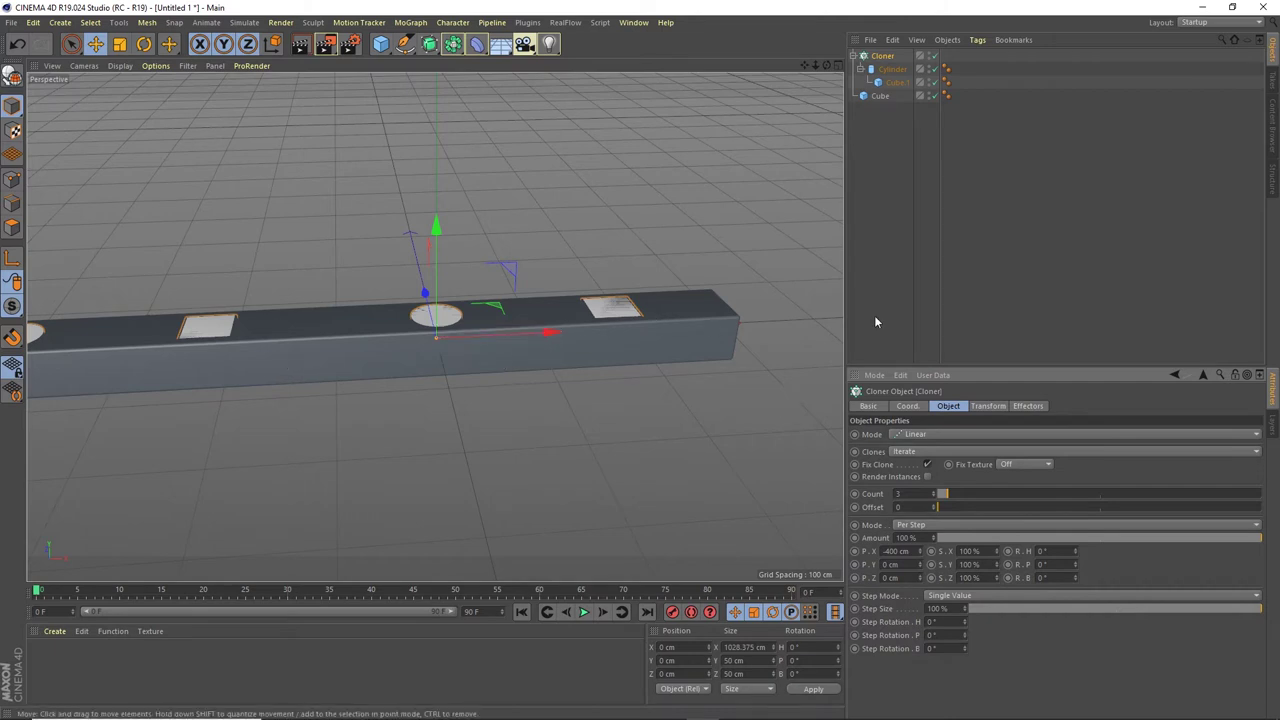
click(857, 56)
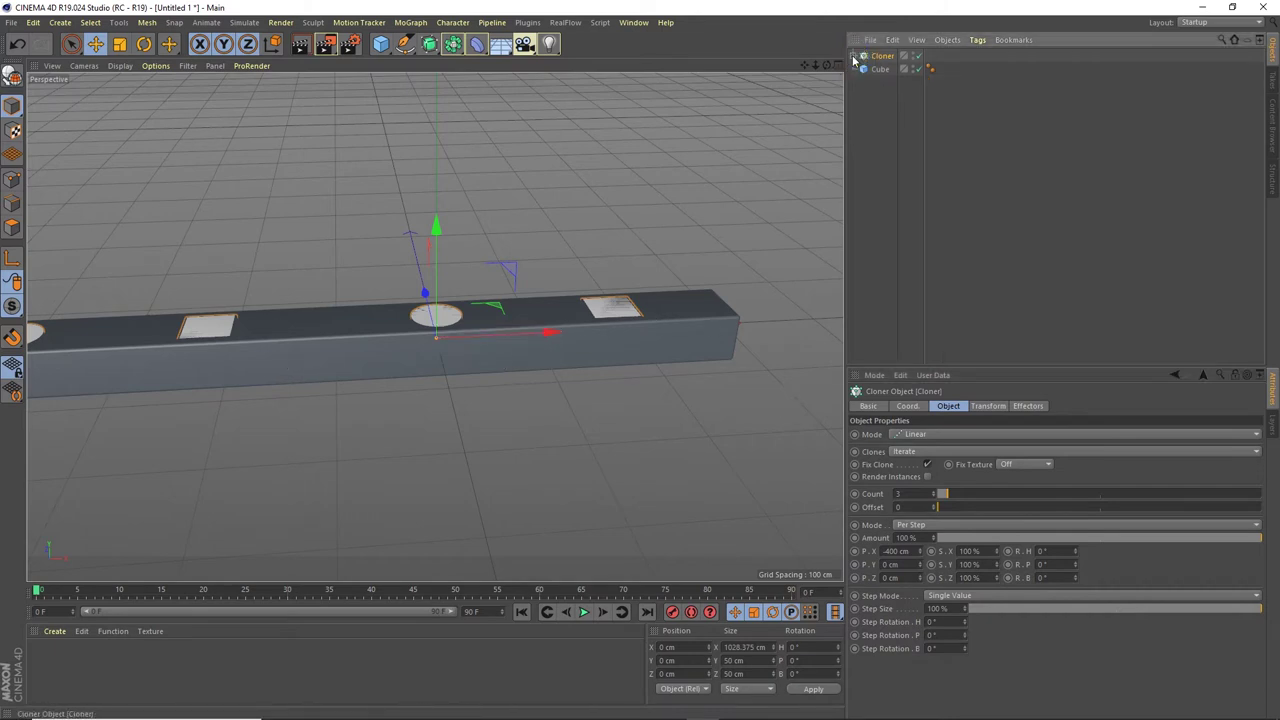
Scrub the cloned cylinder's height up to 60 cm
click(857, 56)
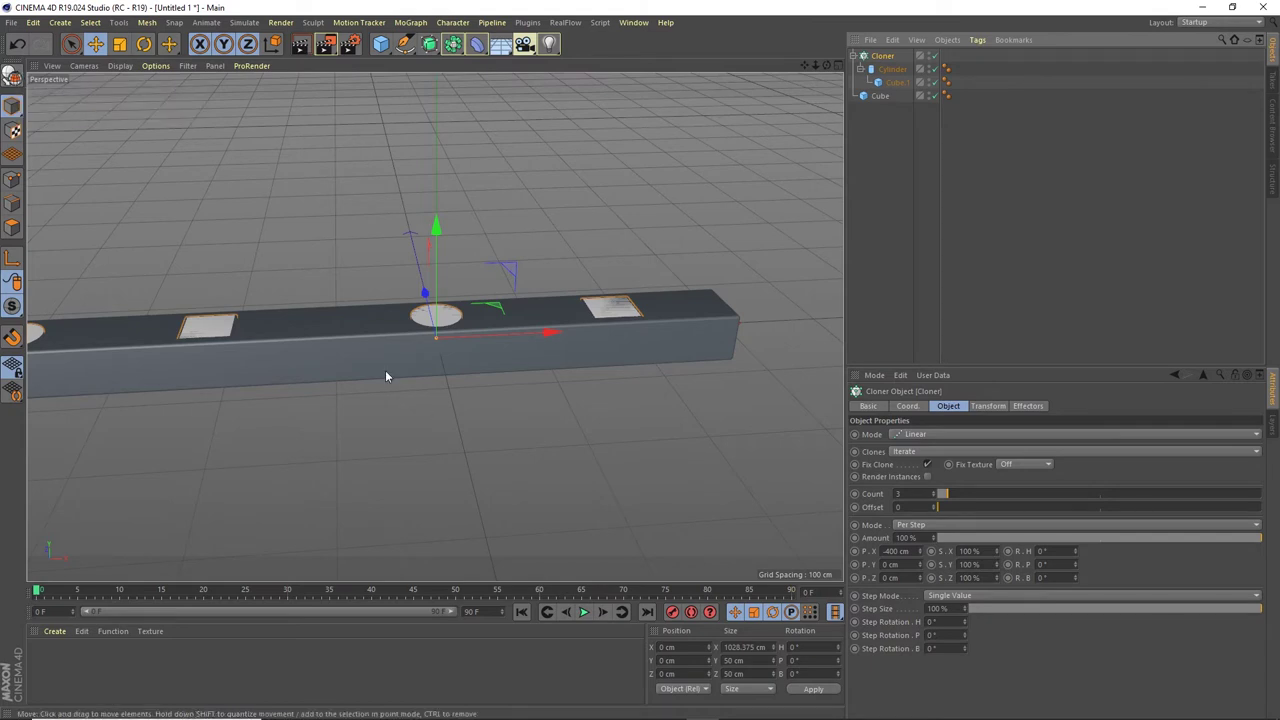
click(892, 68)
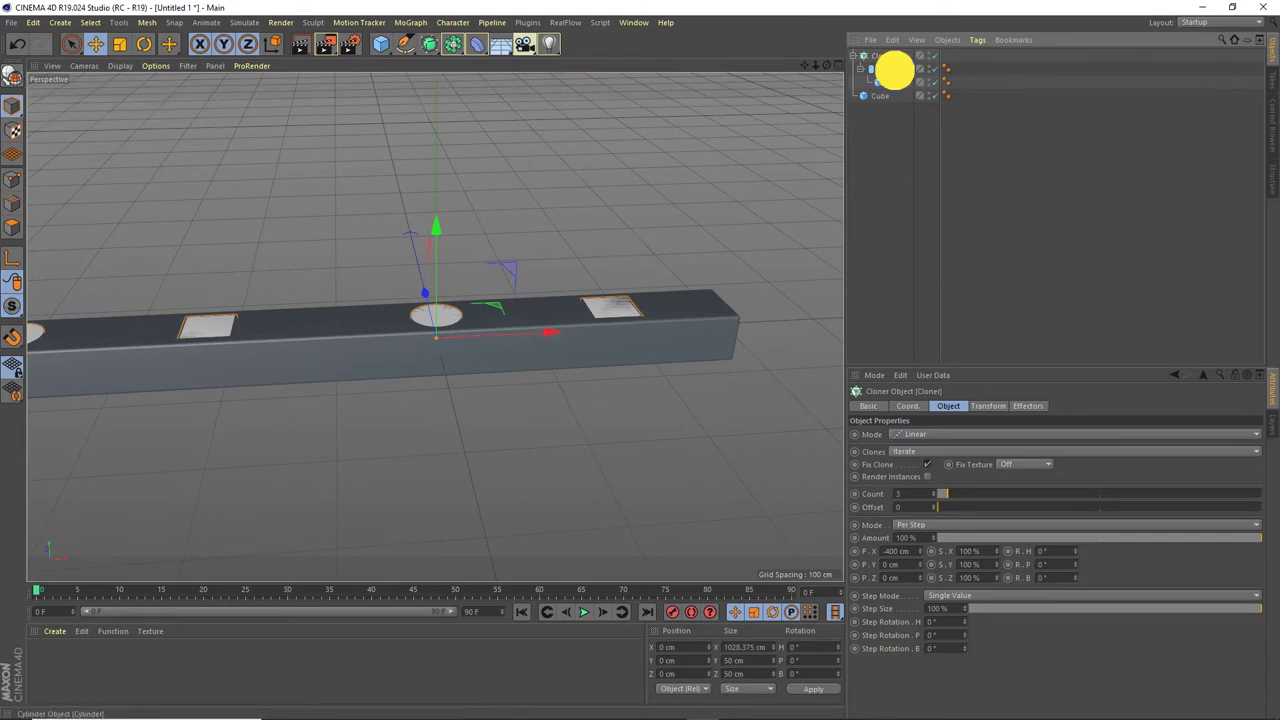
click(945, 449)
scroll(945, 449, up, 1)
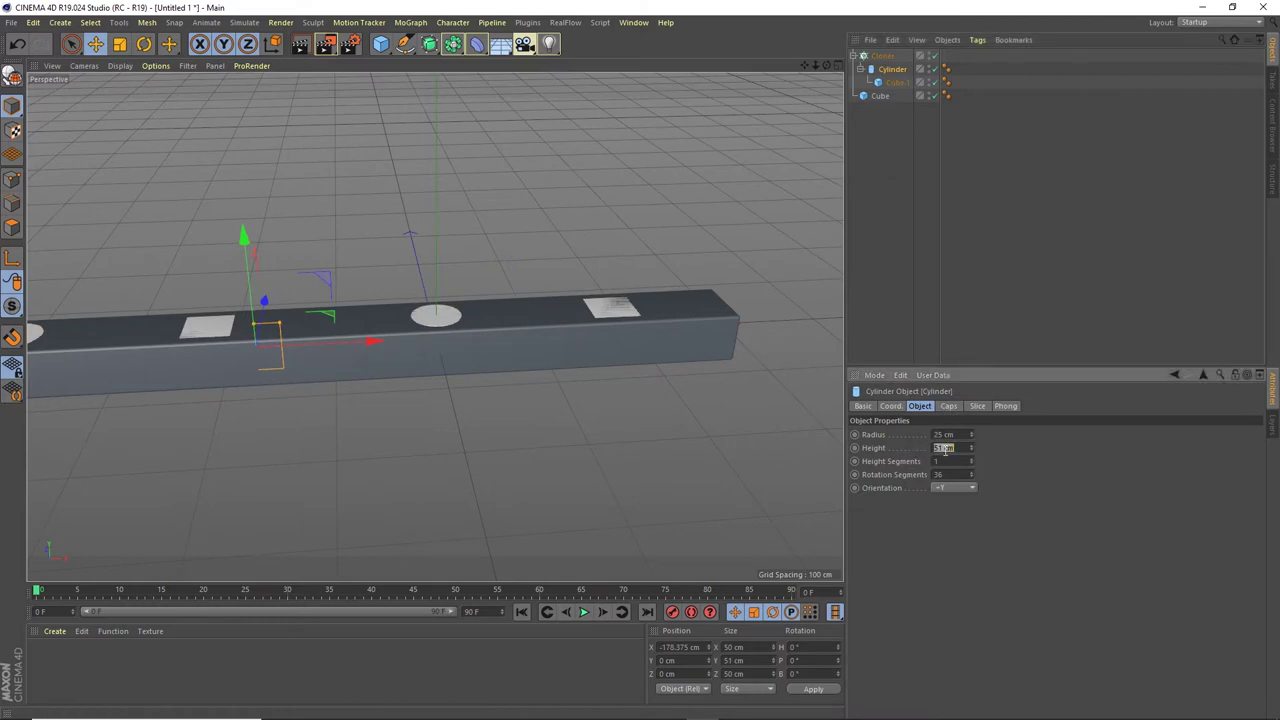
scroll(945, 449, up, 2)
Scrub Cube.1's Size Y up to 60 cm and recheck the cylinder's height
click(888, 81)
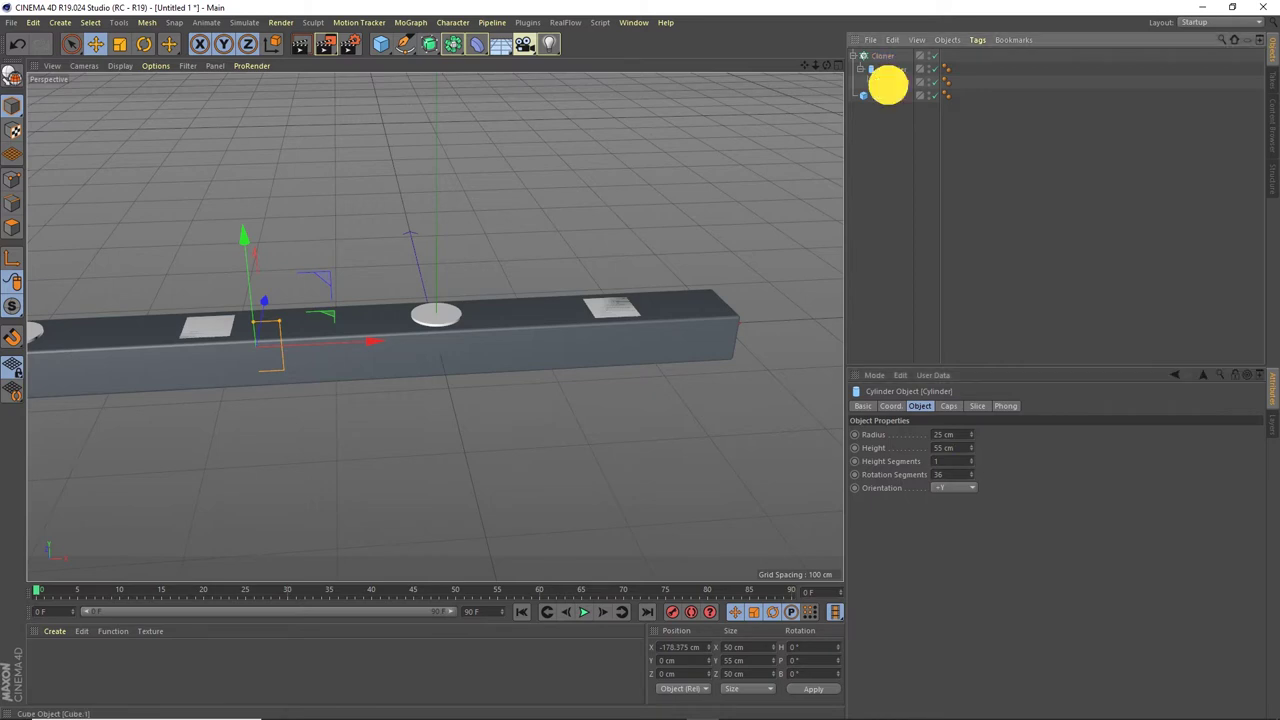
scroll(901, 448, up, 2)
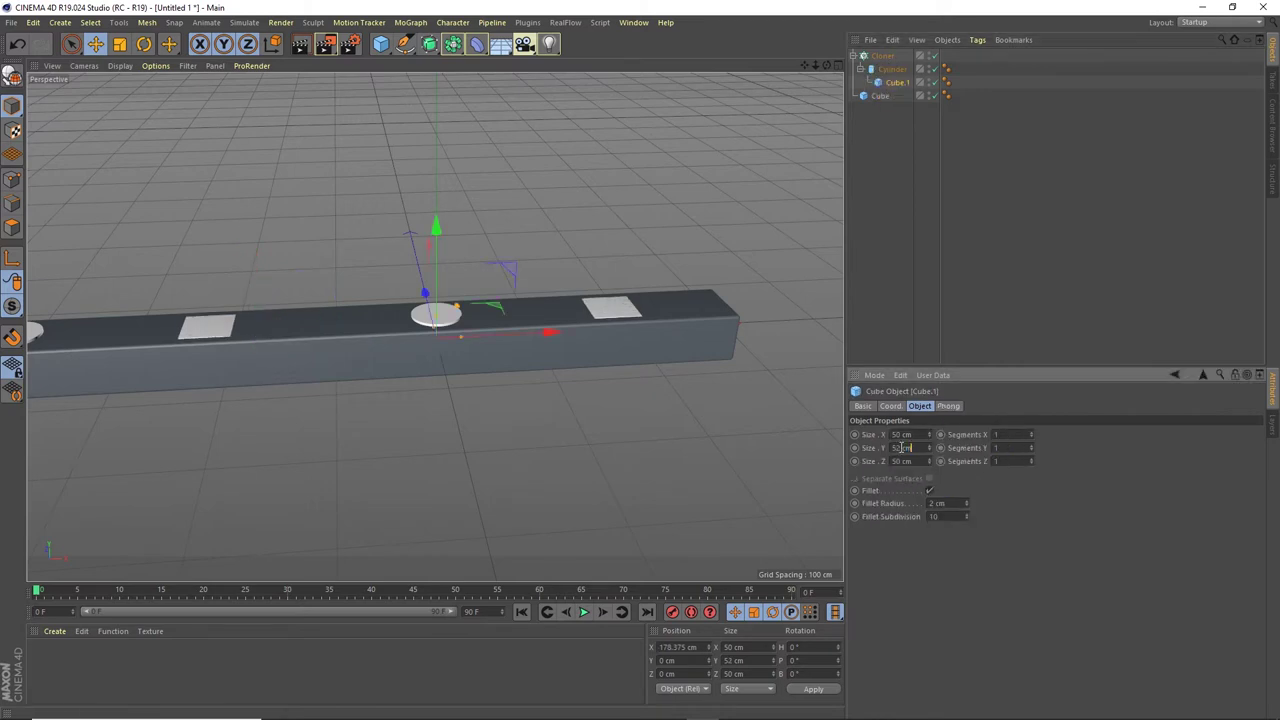
scroll(901, 448, down, 1)
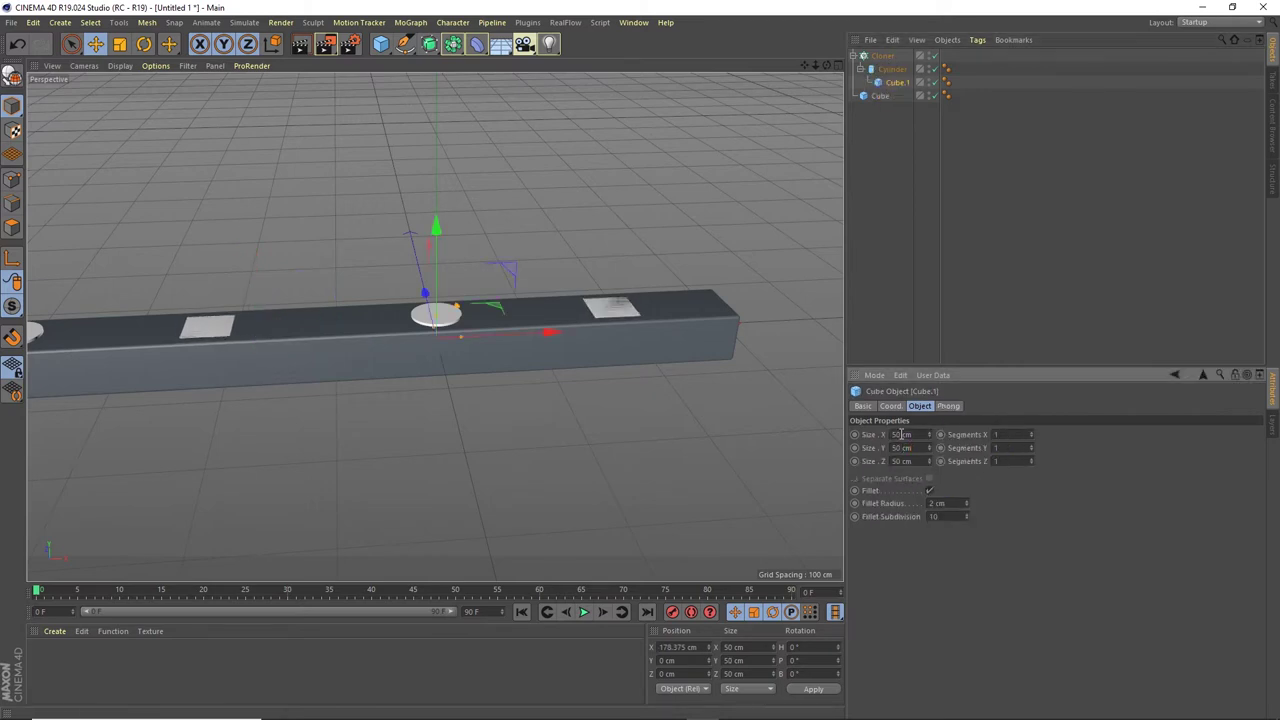
scroll(901, 434, up, 1)
scroll(901, 461, down, 1)
scroll(903, 448, up, 7)
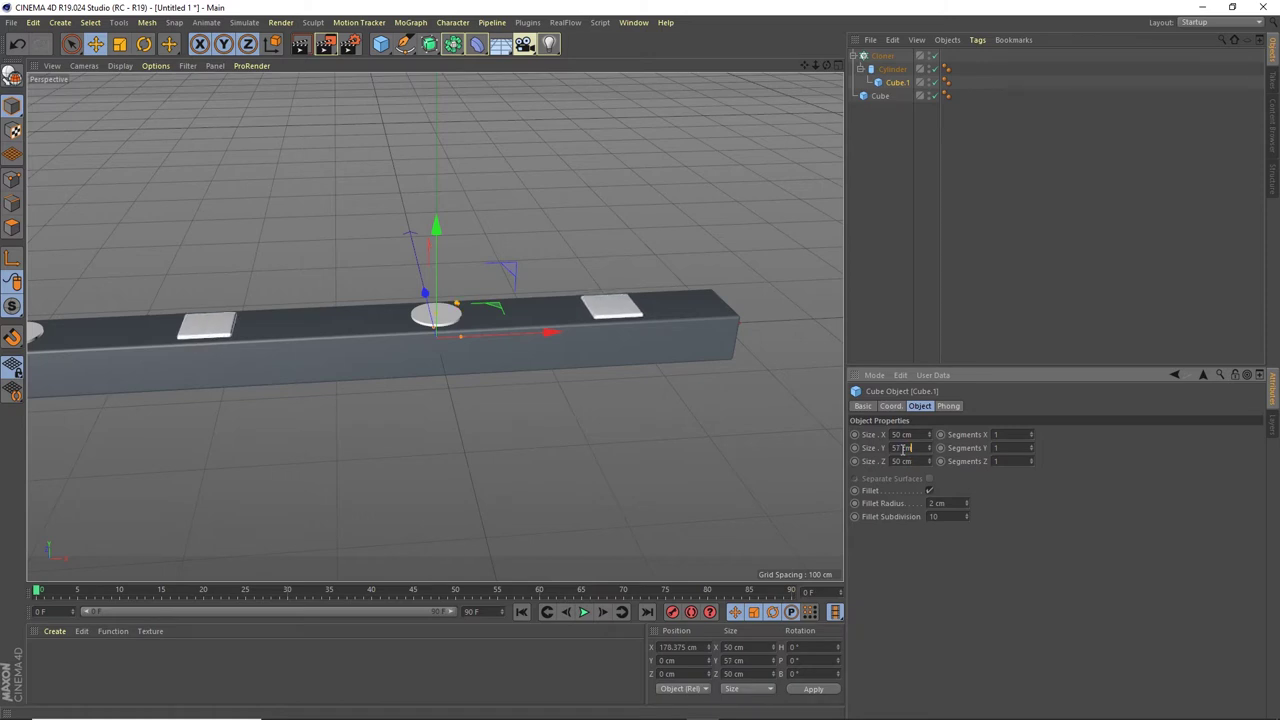
scroll(903, 448, up, 2)
scroll(903, 449, up, 1)
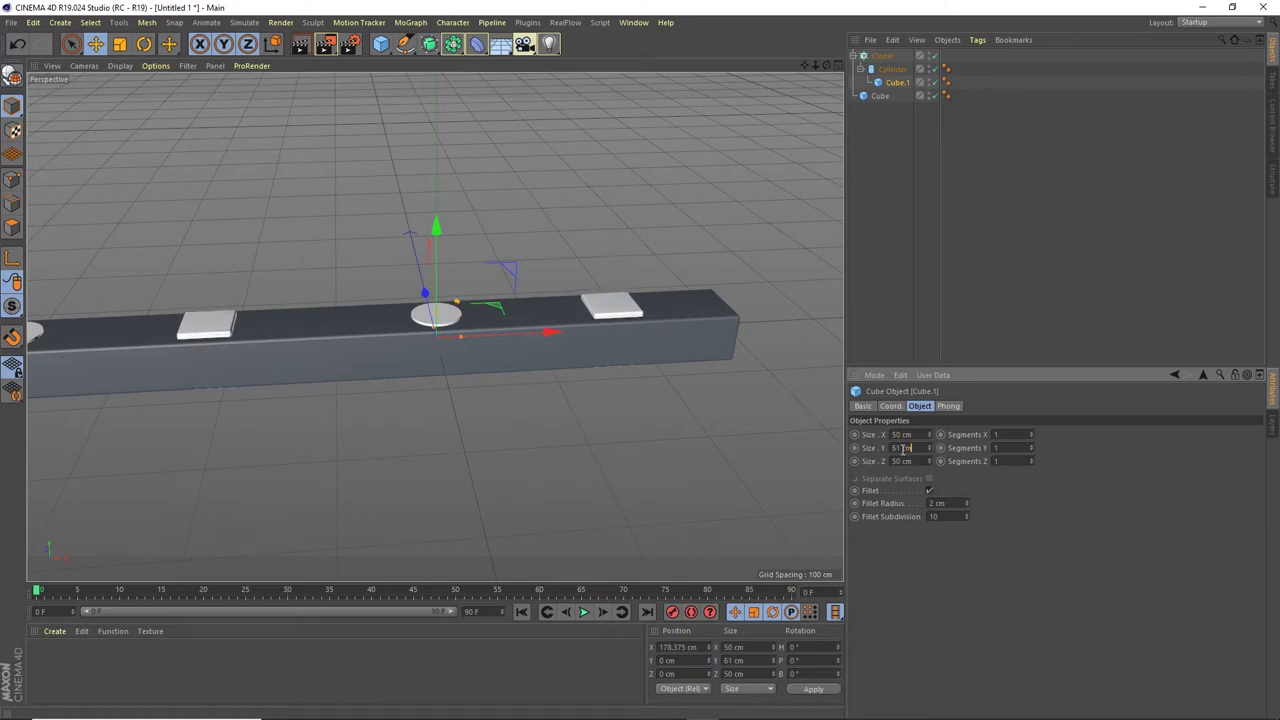
click(890, 70)
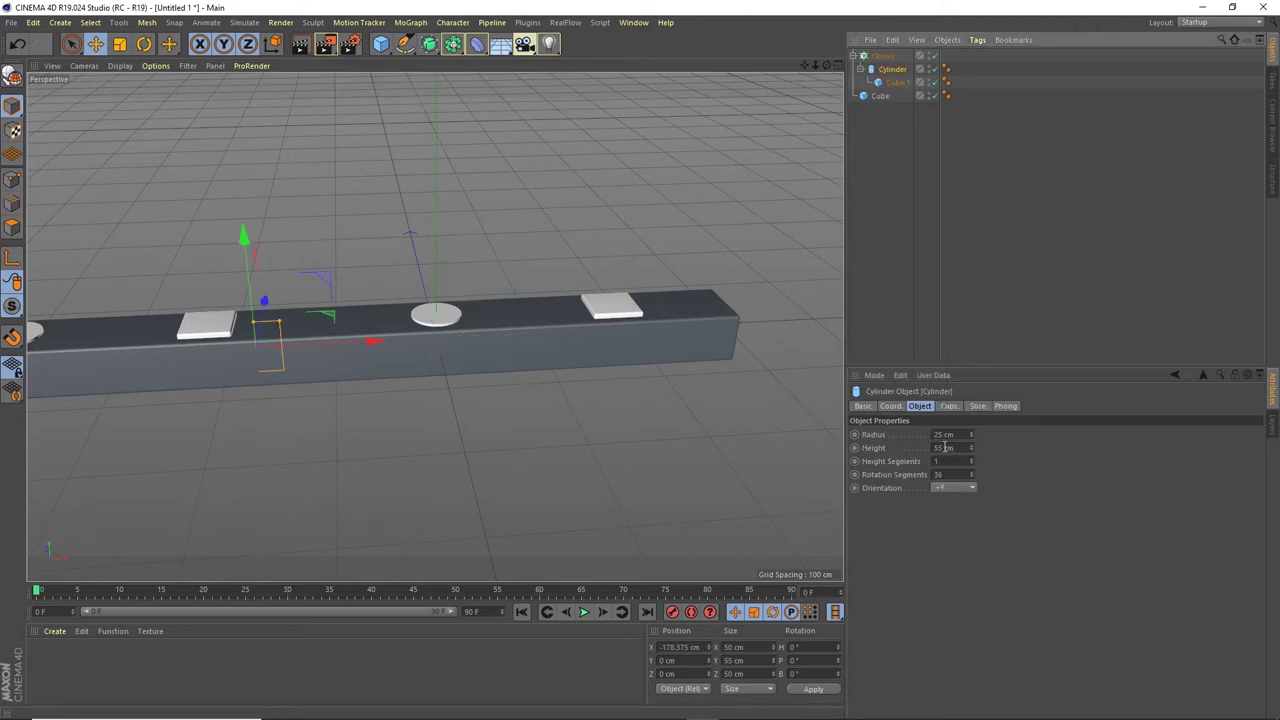
scroll(944, 448, up, 2)
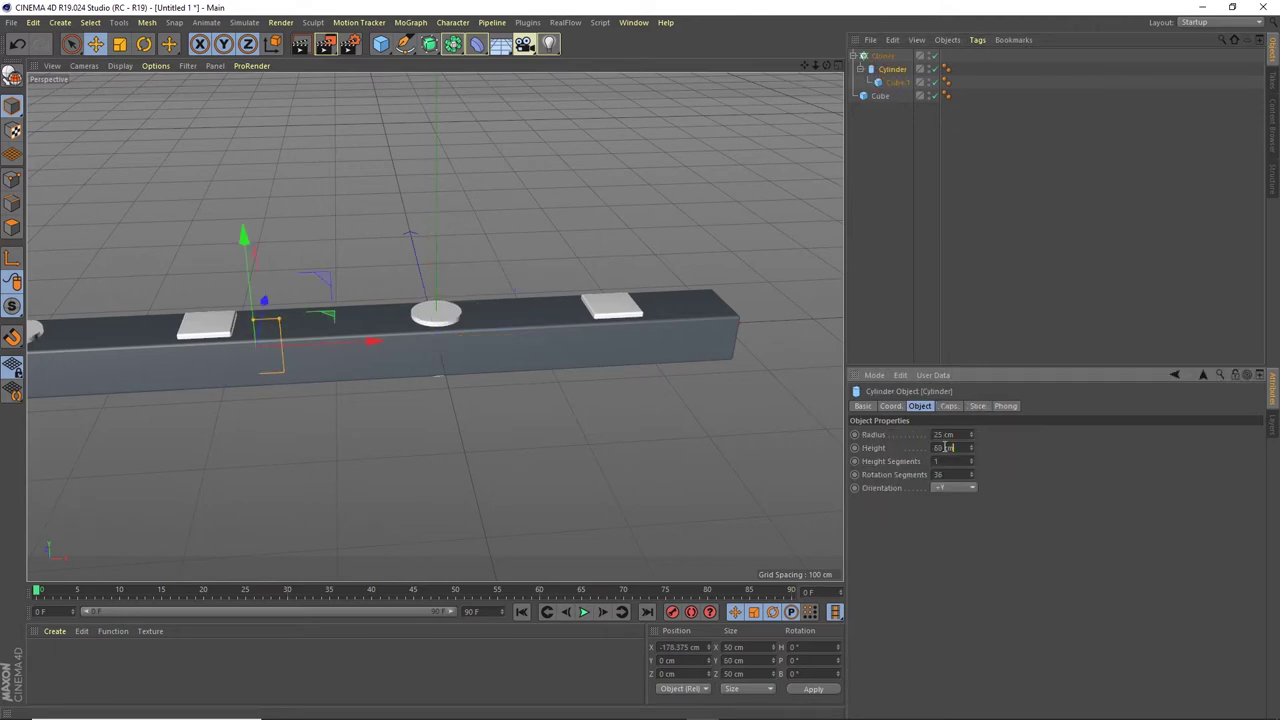
Make the Cloner editable and select it together with all its child clones
click(852, 57)
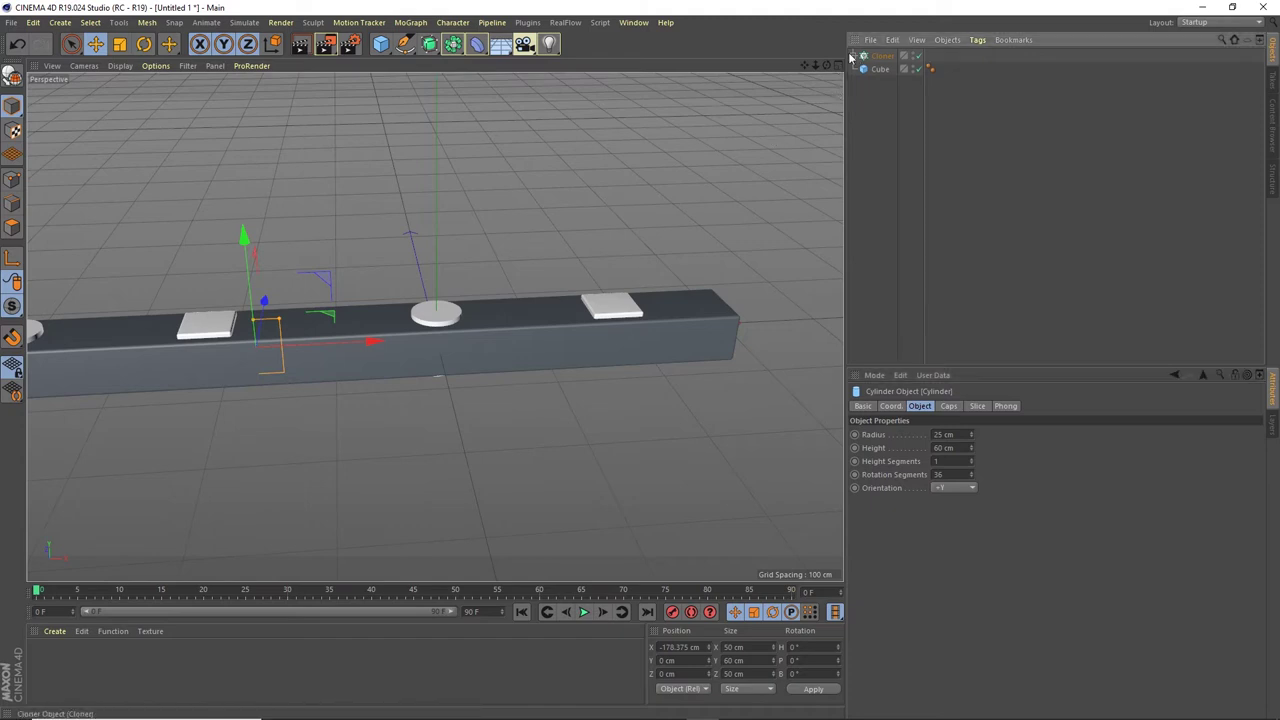
click(880, 56)
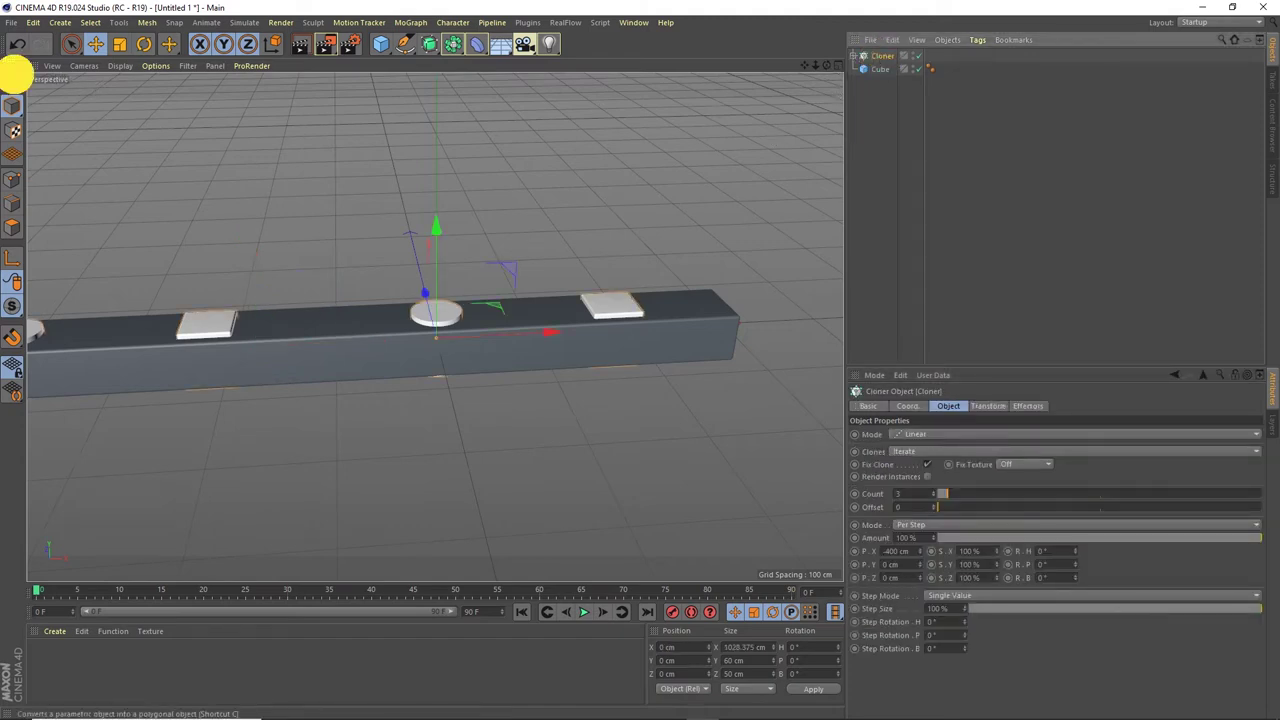
click(12, 76)
right_click(881, 57)
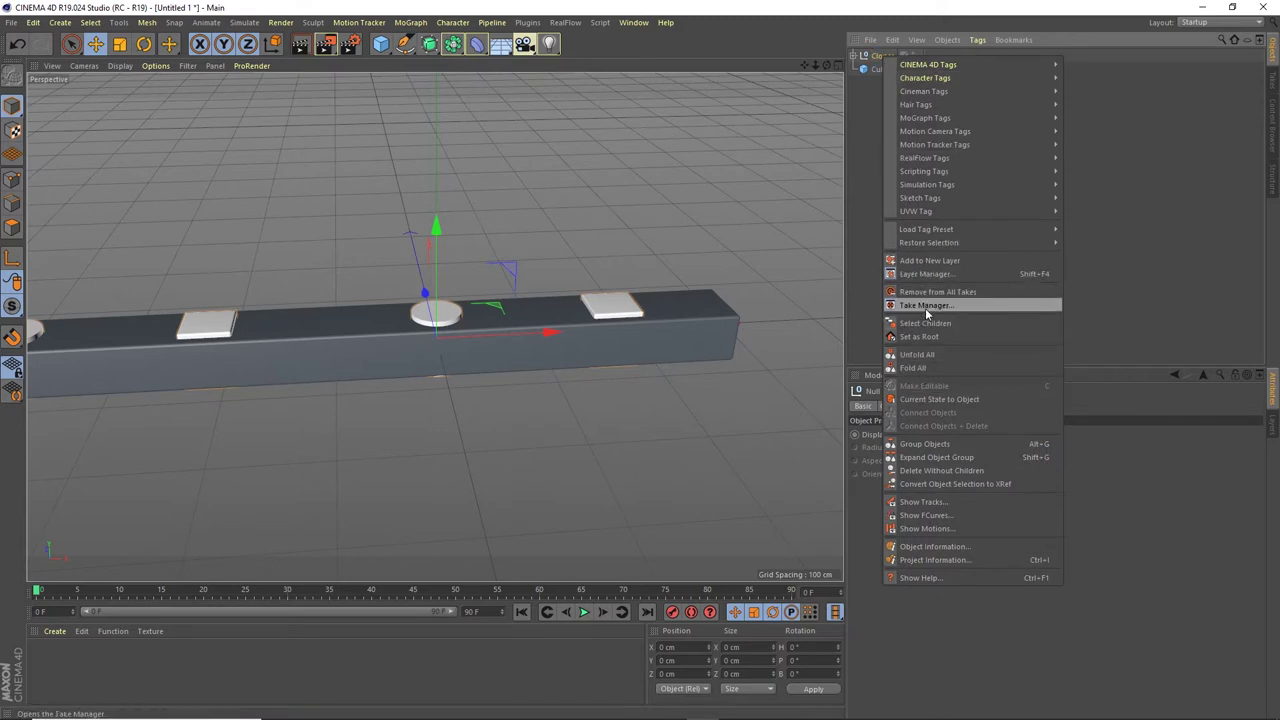
click(926, 323)
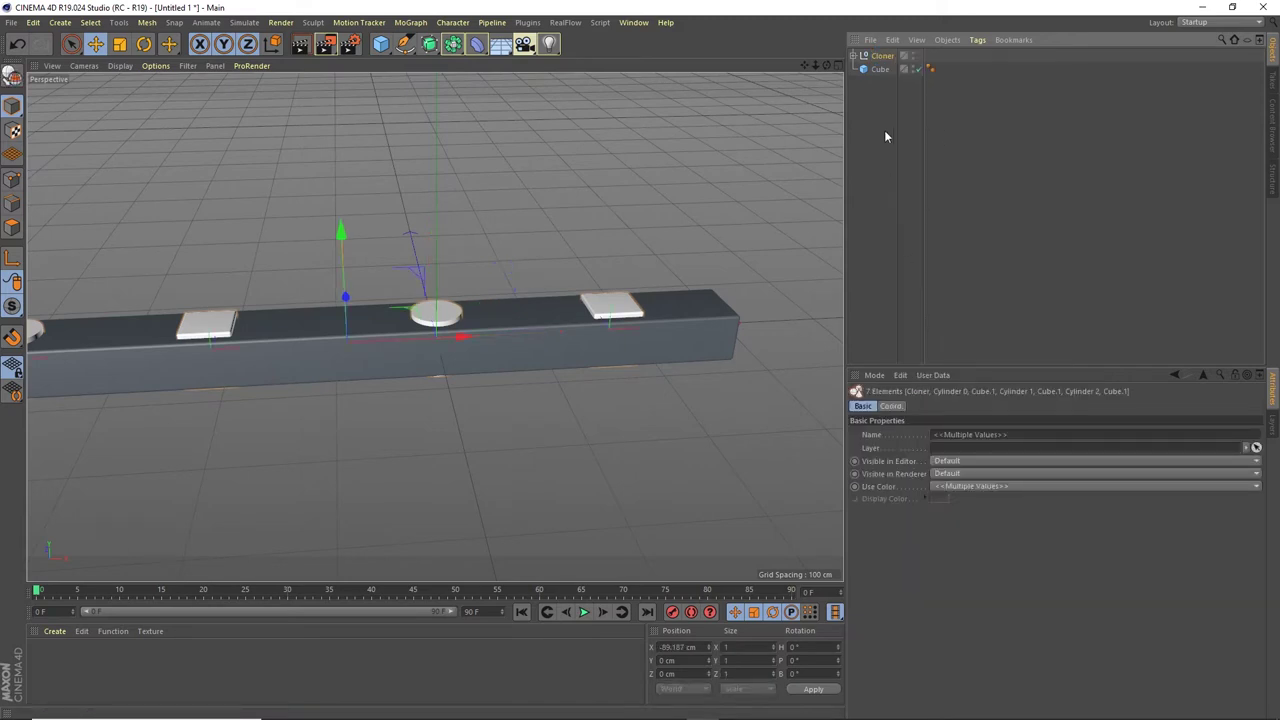
Connect Objects + Delete to merge the clones into Cloner.1, then test-move it and undo
click(853, 57)
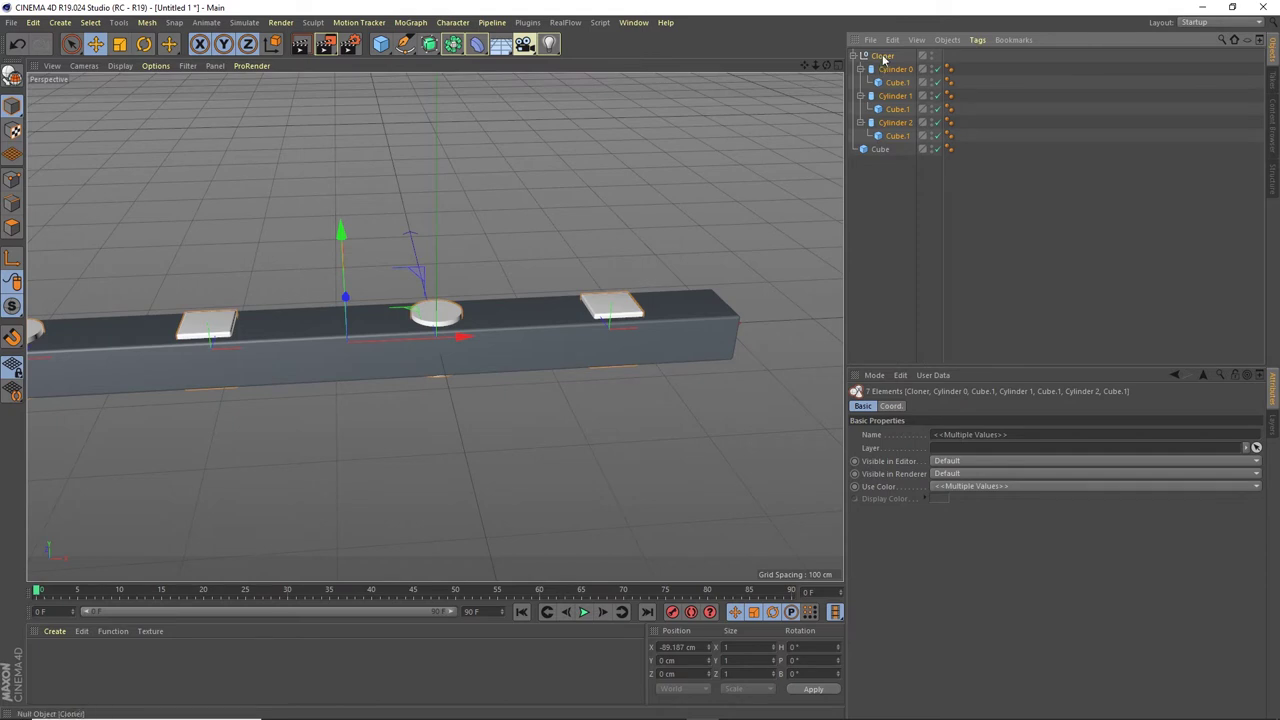
right_click(882, 58)
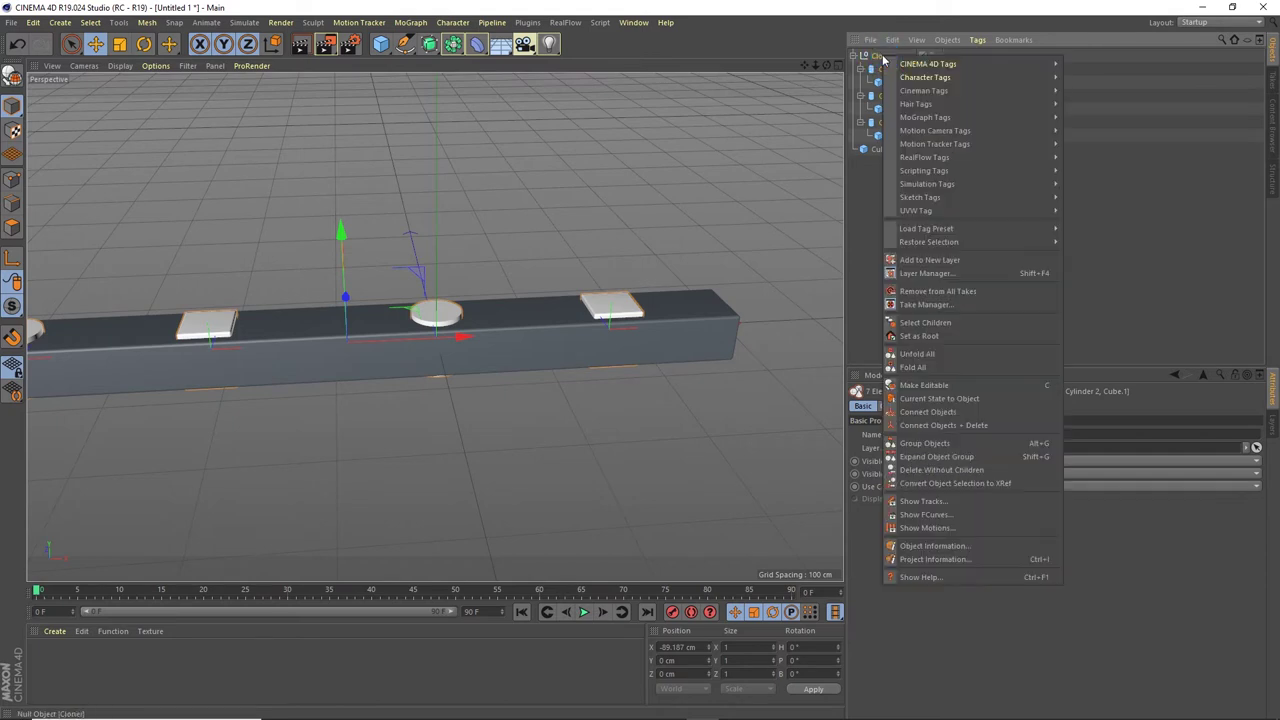
click(950, 427)
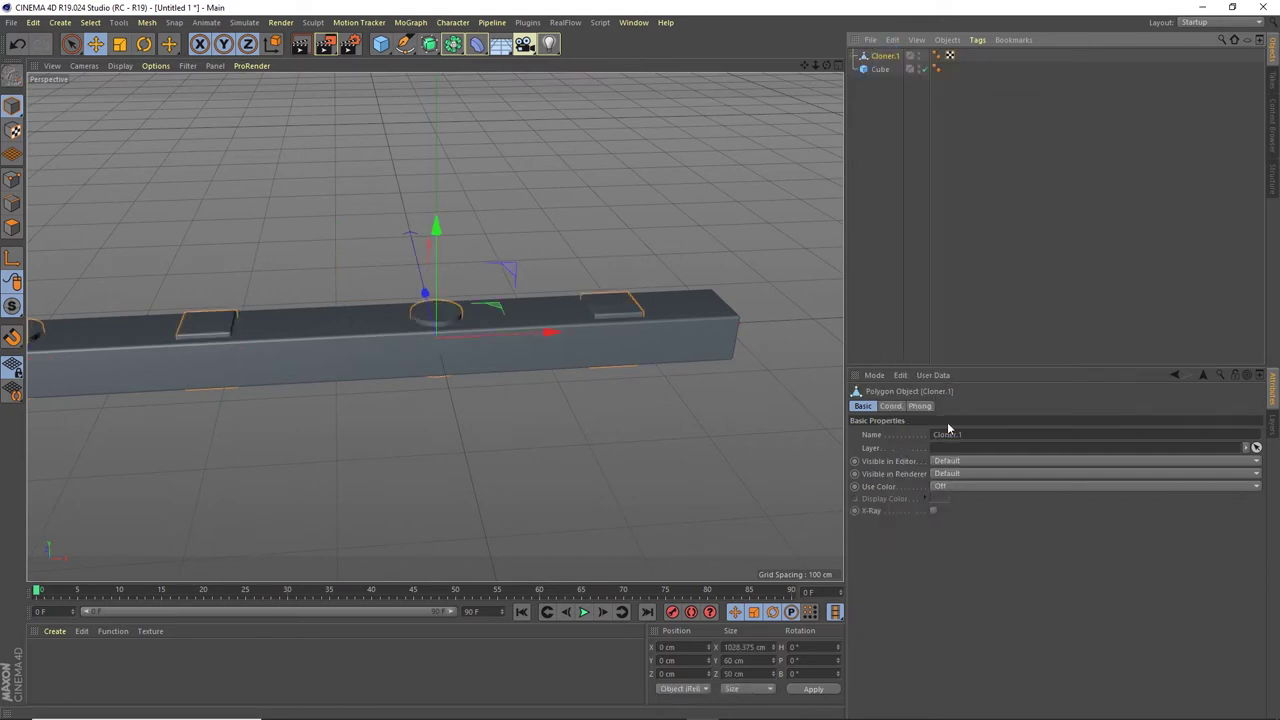
click(887, 54)
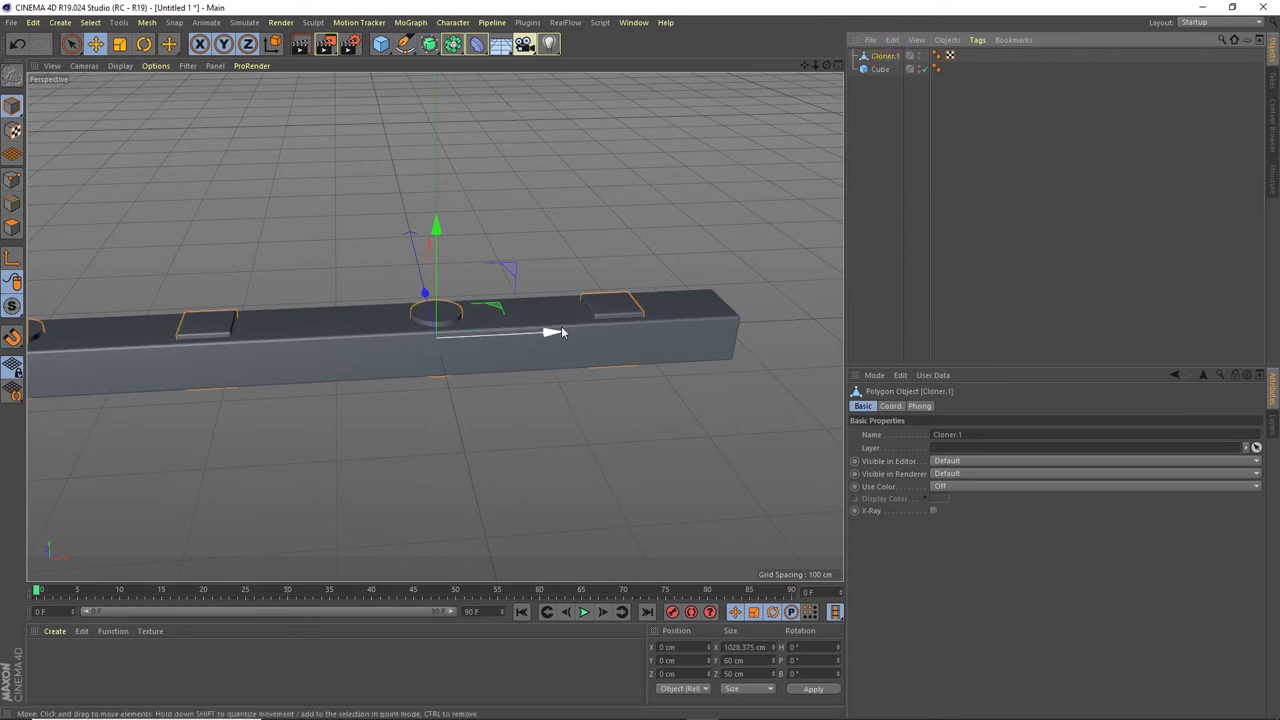
drag(552, 333, 669, 329)
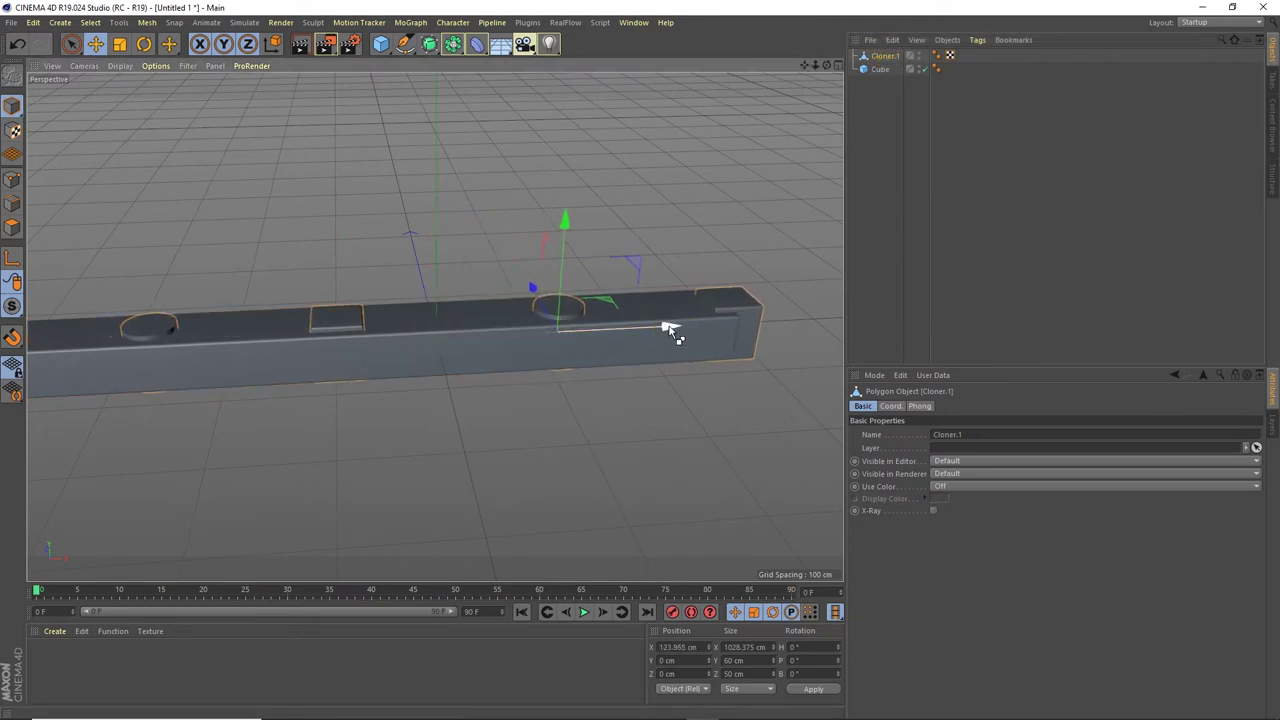
key(ctrl+z)
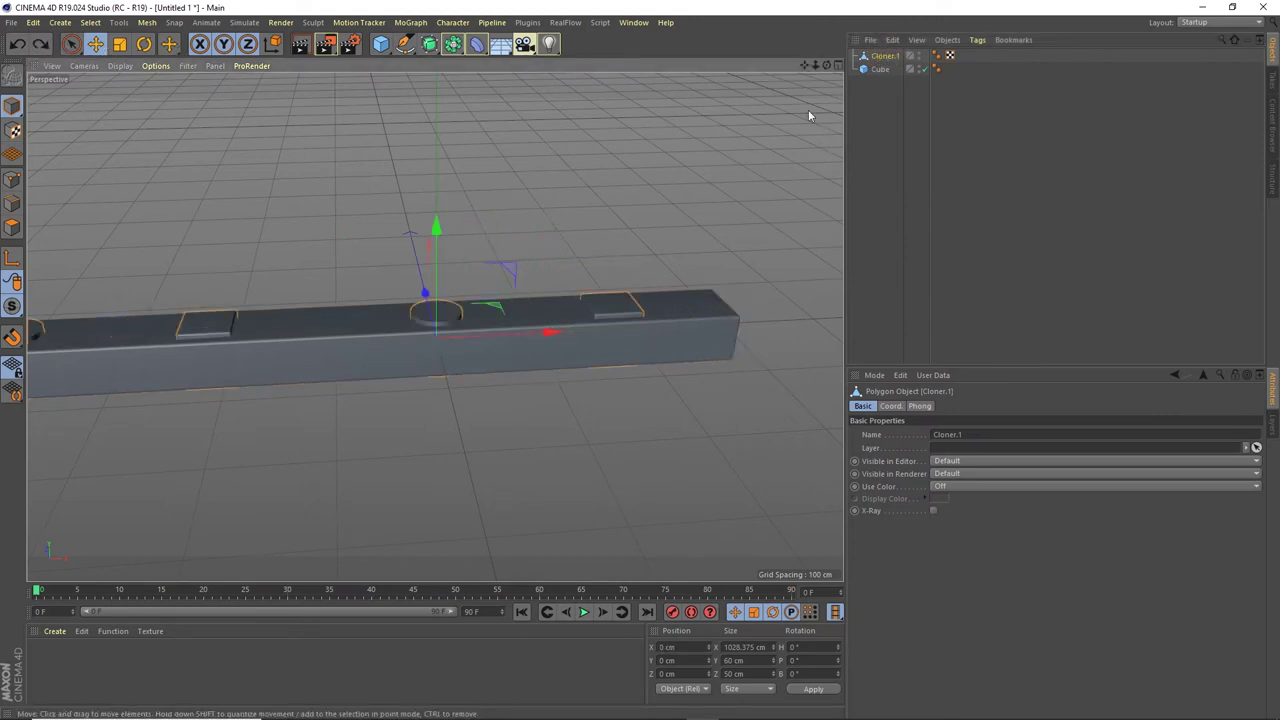
Add a Boole object holding the Cube bar first and Cloner.1 second
click(429, 44)
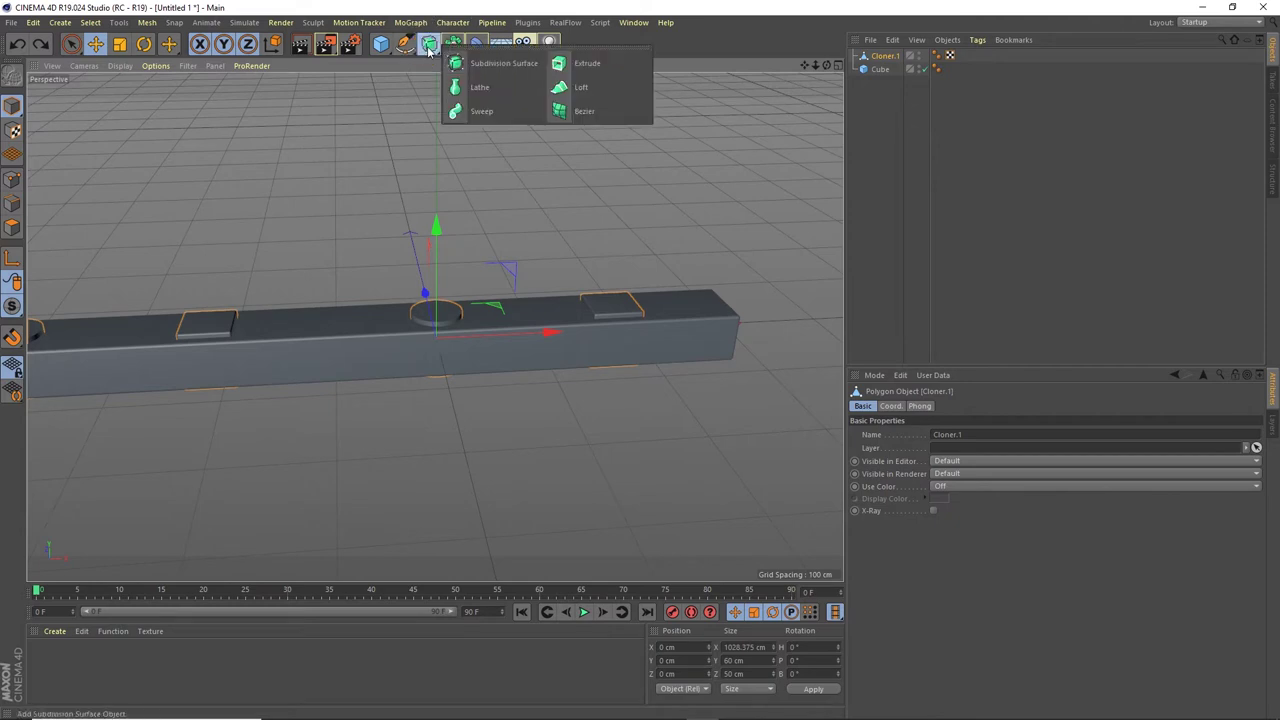
click(456, 42)
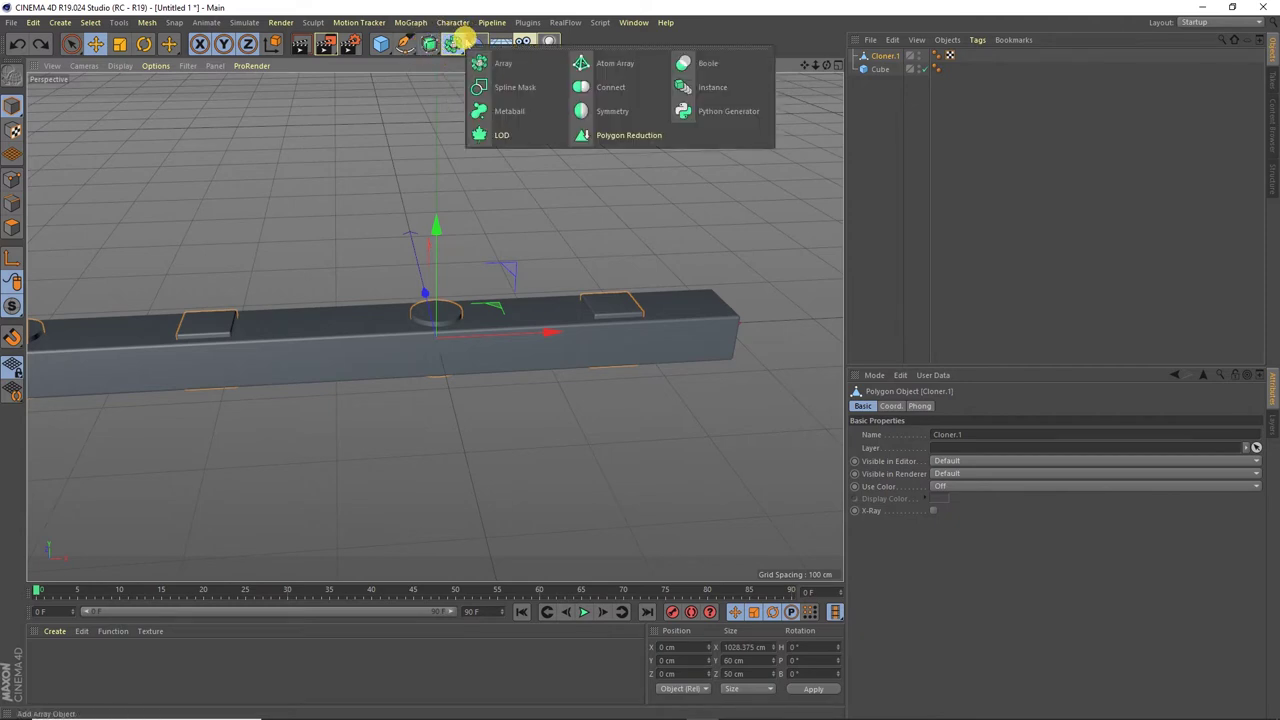
click(698, 64)
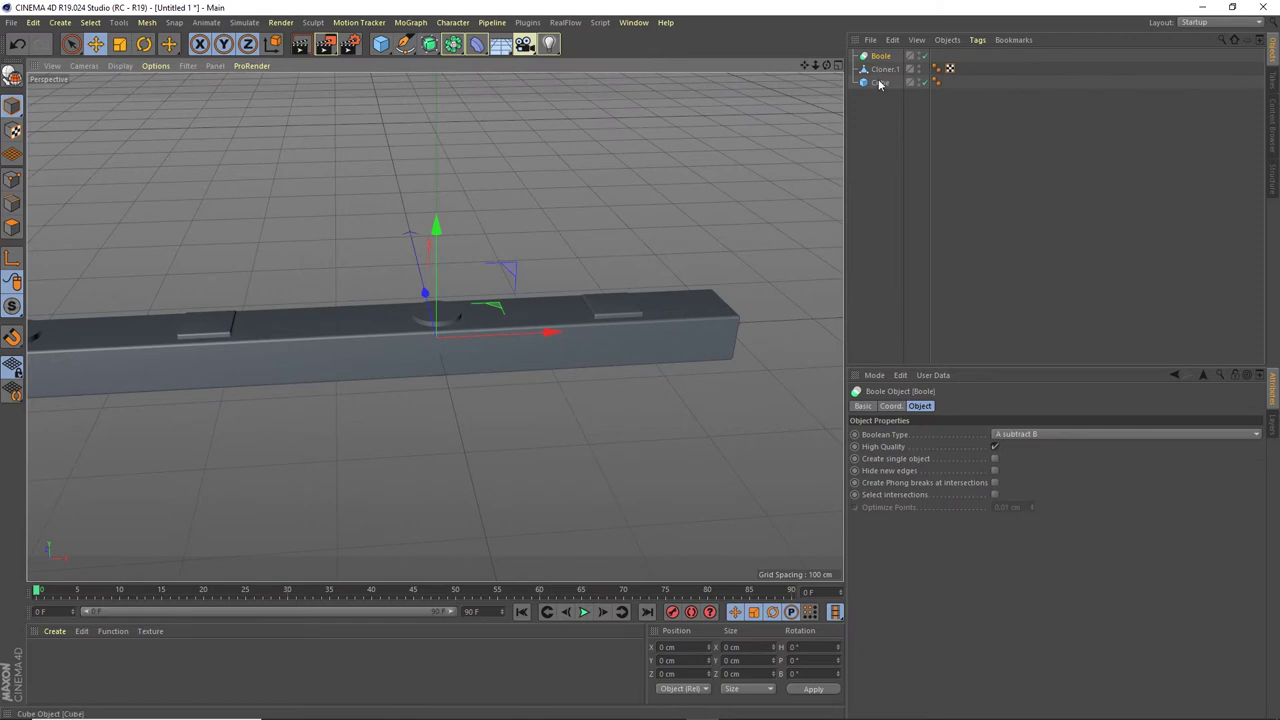
drag(878, 86, 873, 58)
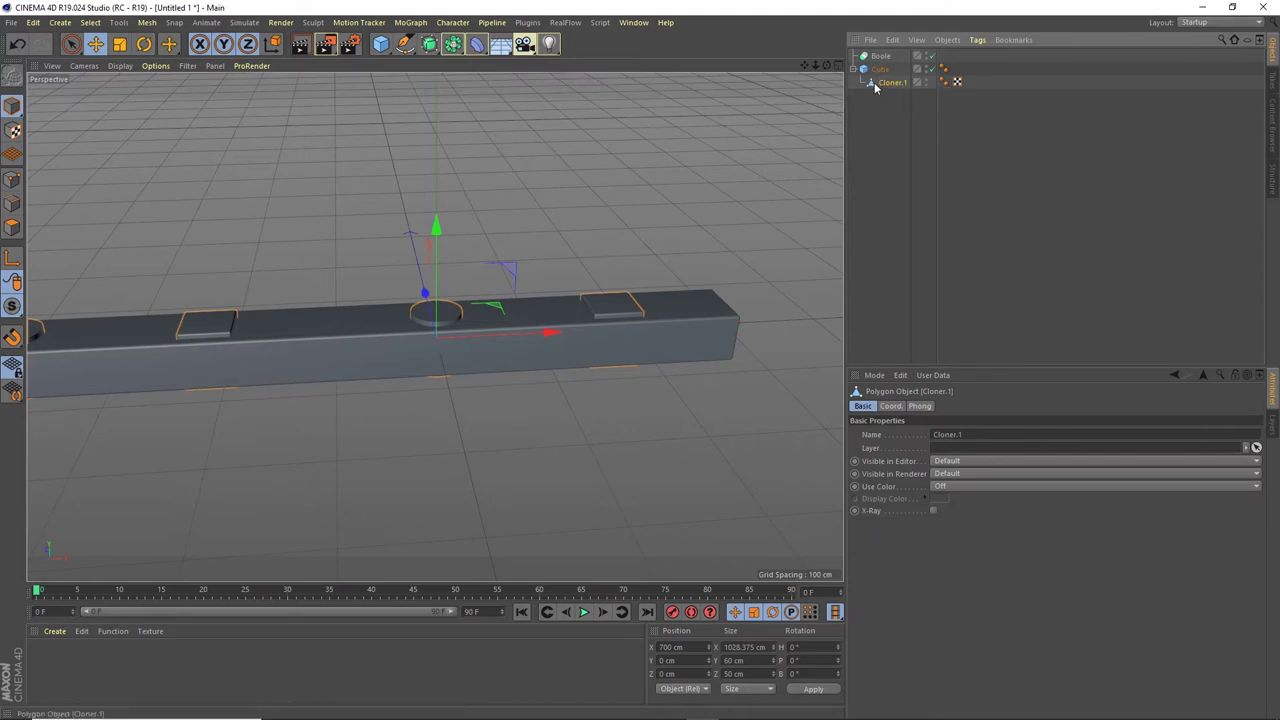
mouse_move(865, 73)
mouse_down()
mouse_move(858, 111)
mouse_move(890, 60)
mouse_up()
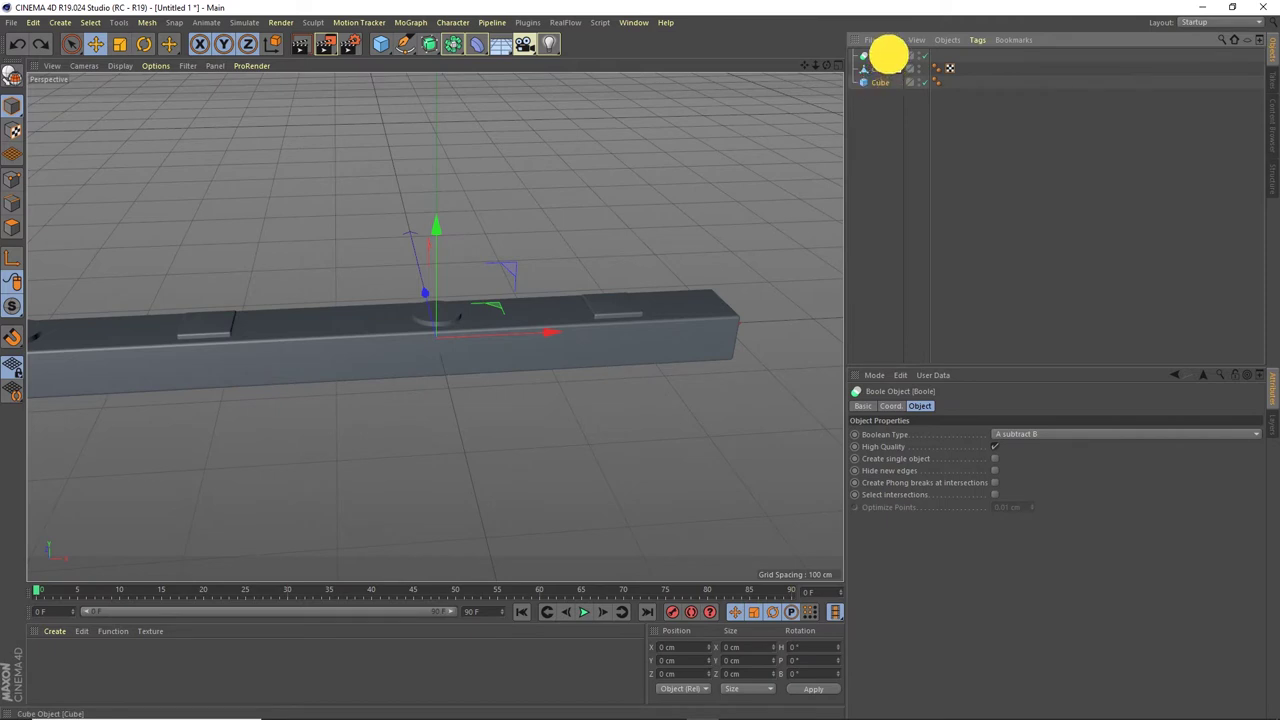
drag(876, 84, 888, 74)
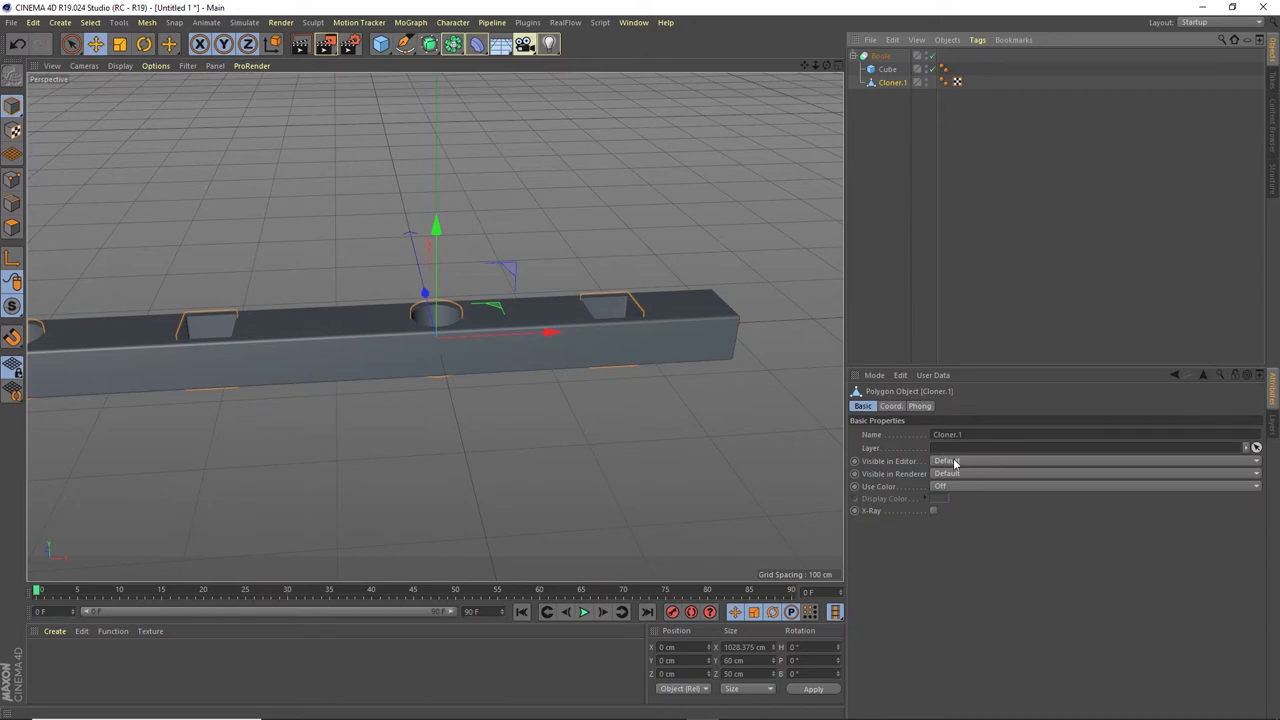
Set the Boole's Boolean Type to A subtract B
click(881, 57)
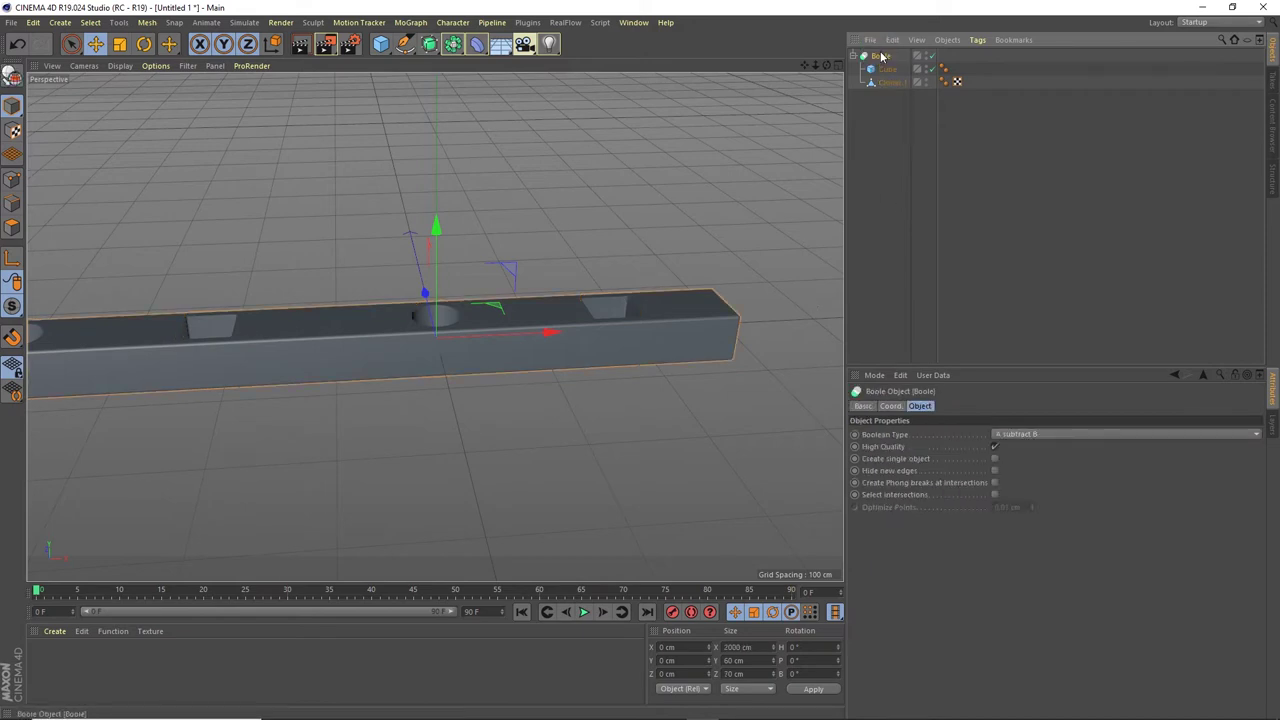
click(1030, 435)
click(1022, 448)
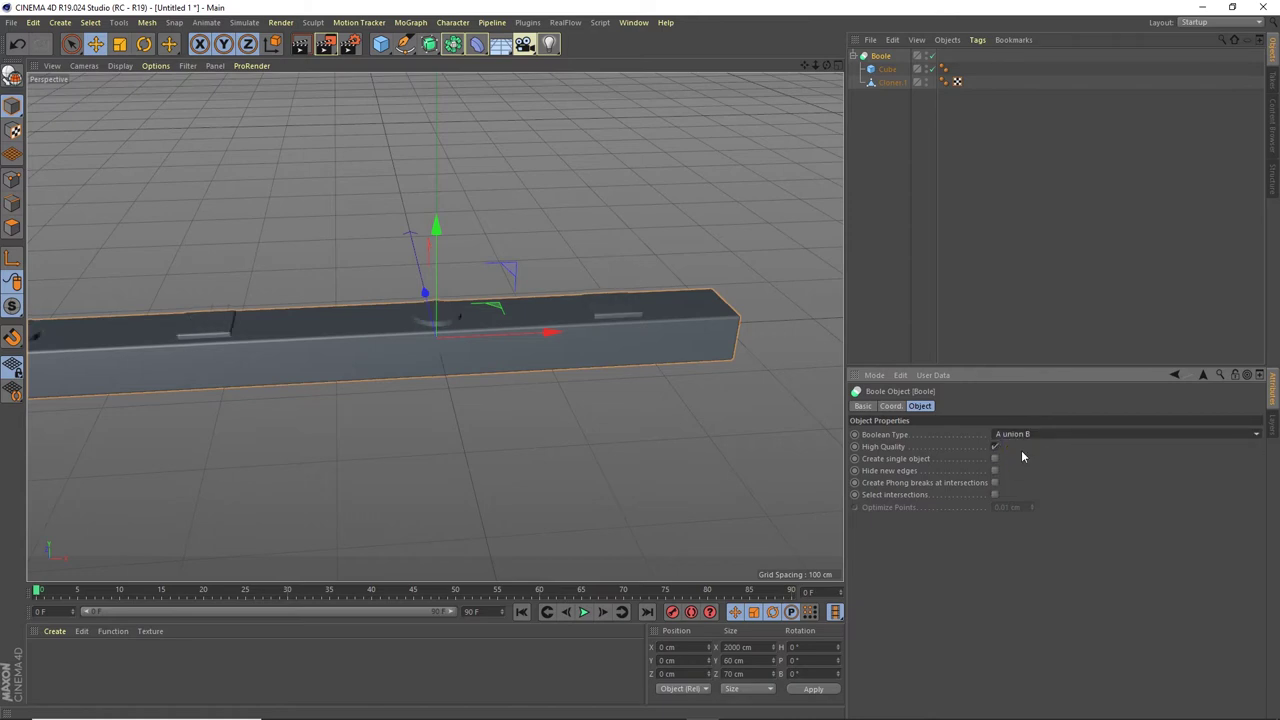
click(1015, 434)
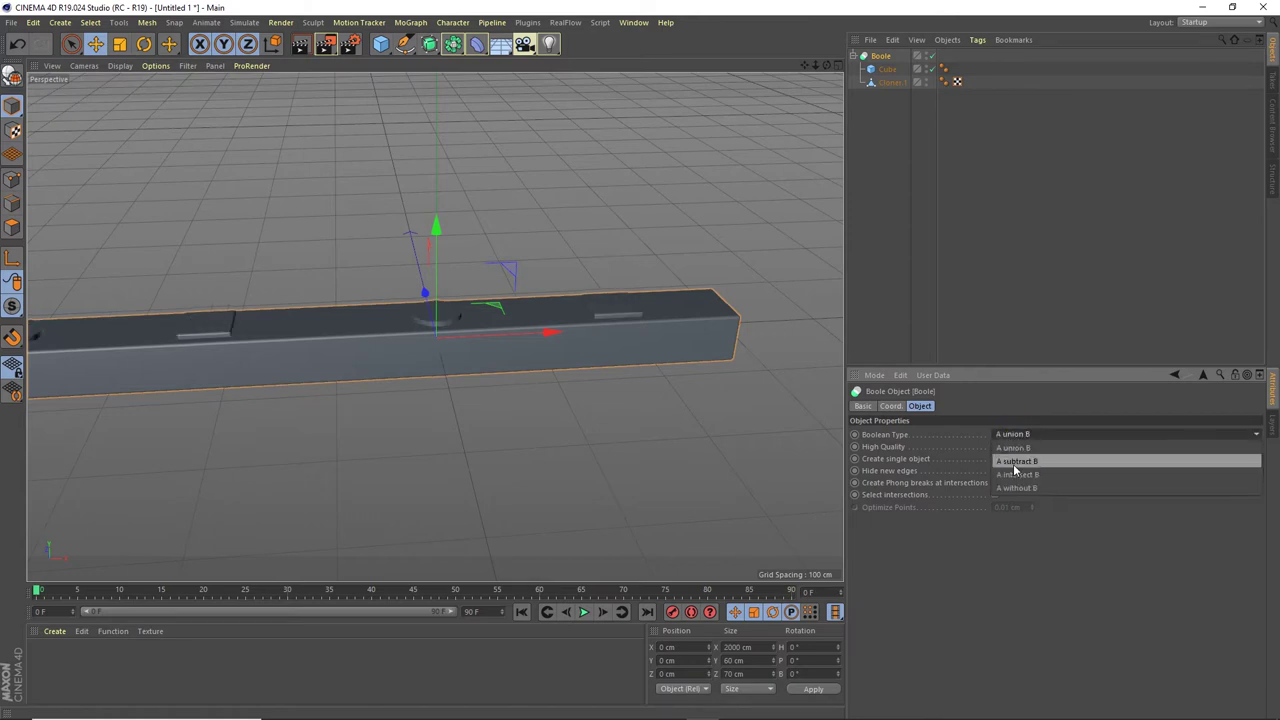
click(1014, 462)
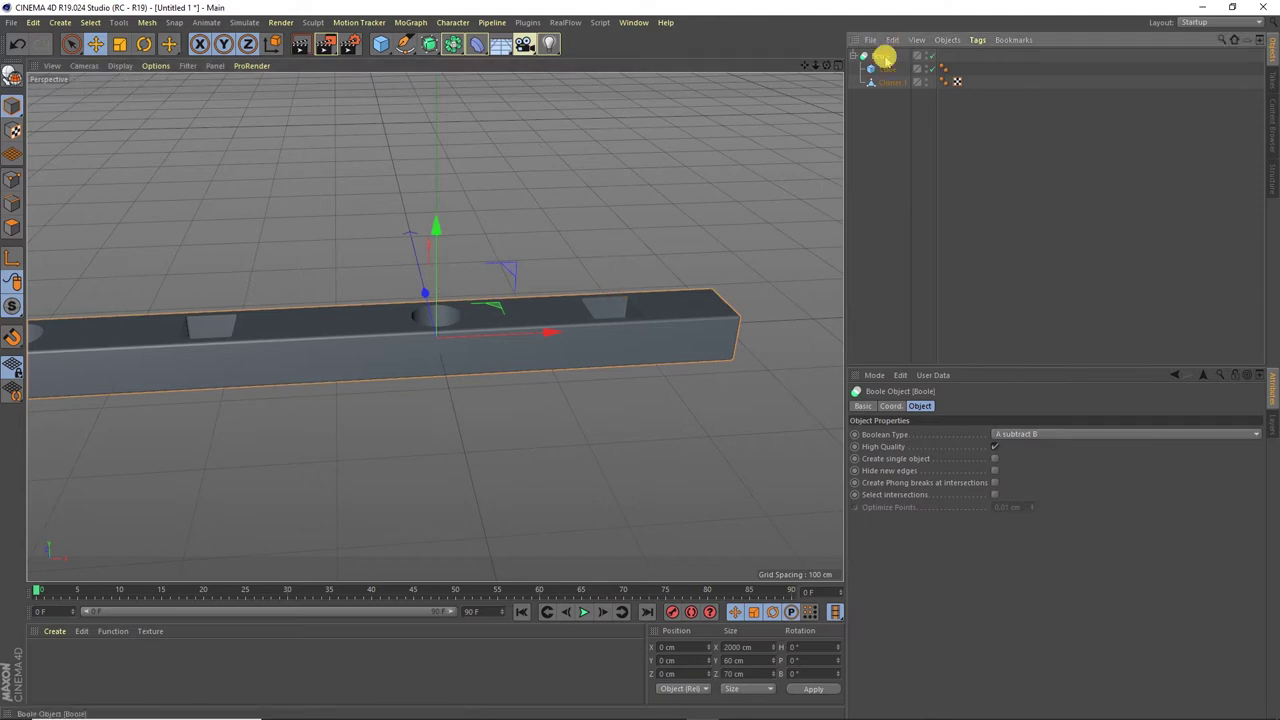
Make the Boole editable, select its children and merge them into Boole.1
click(13, 75)
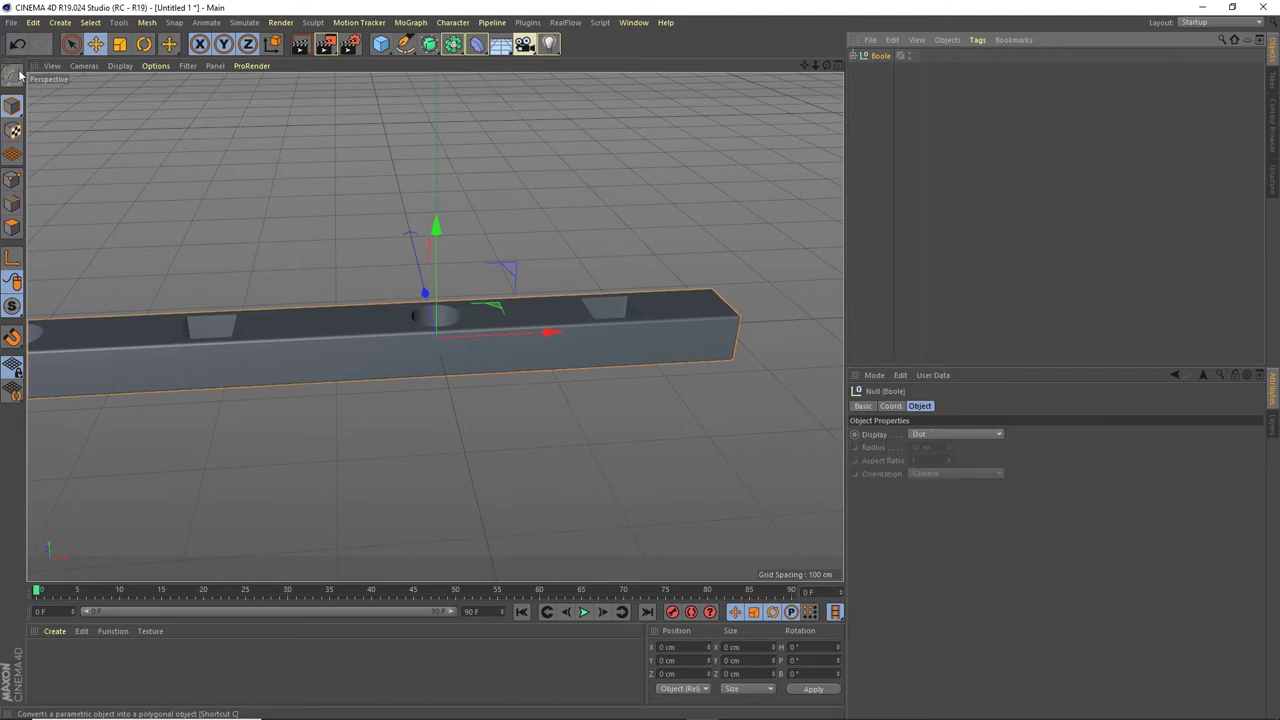
click(855, 57)
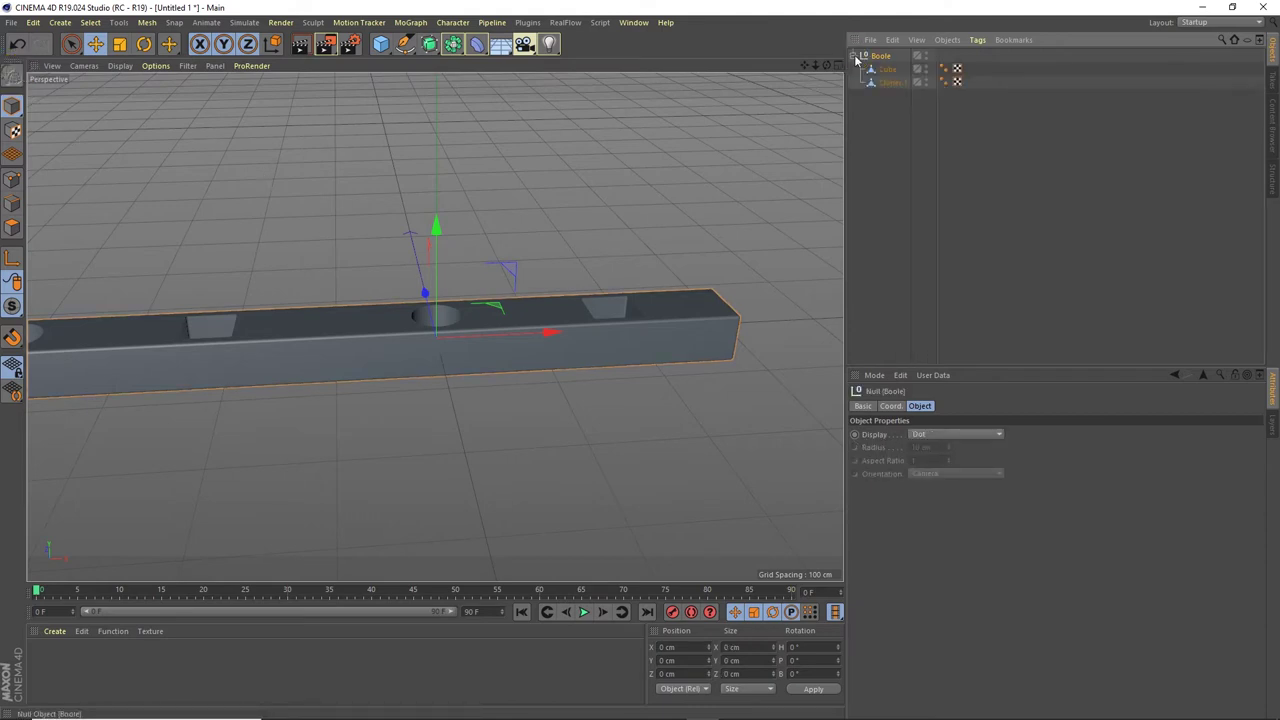
right_click(878, 58)
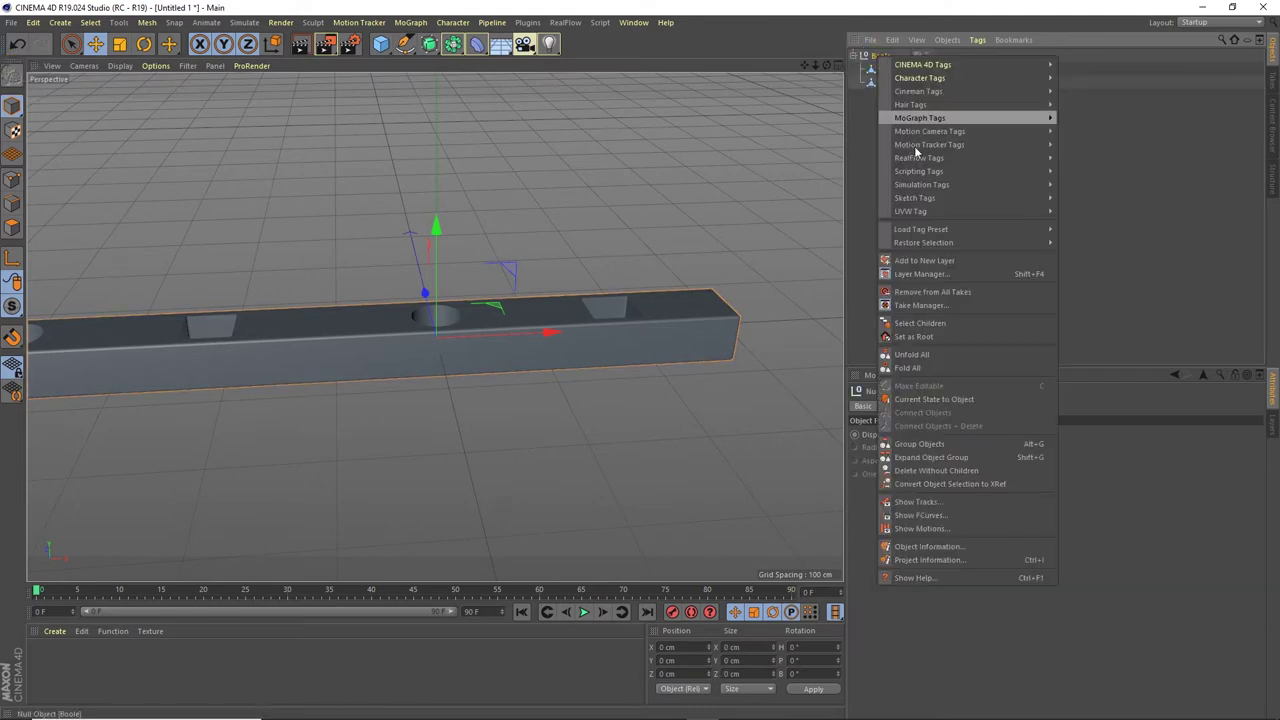
click(920, 324)
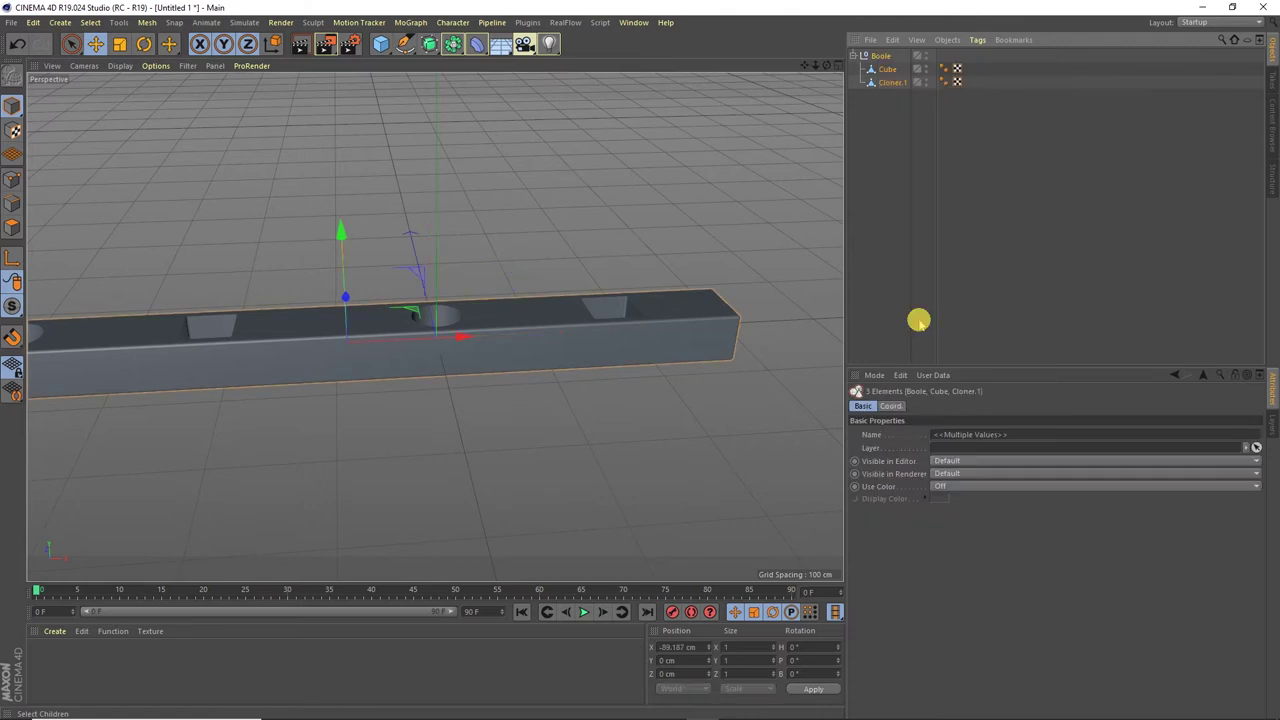
right_click(885, 57)
click(928, 423)
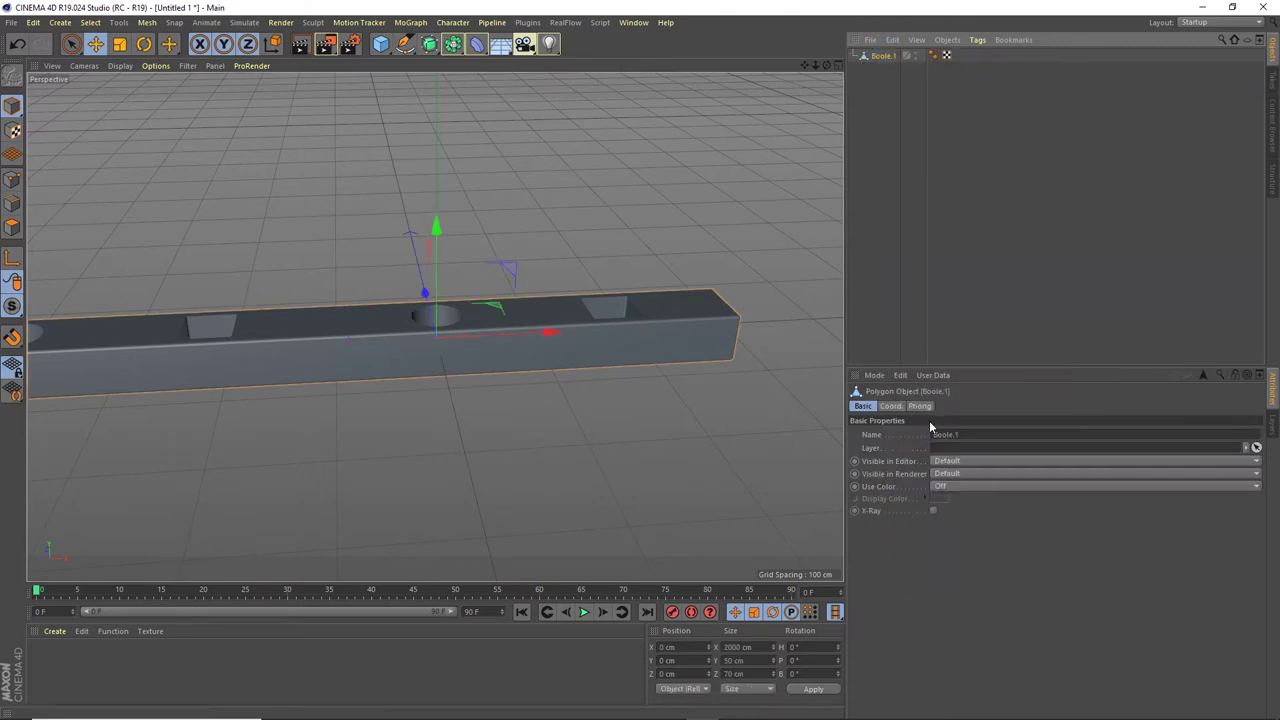
Test-move Boole.1 along X, undo it back to the origin, and orbit to a low side view
click(871, 52)
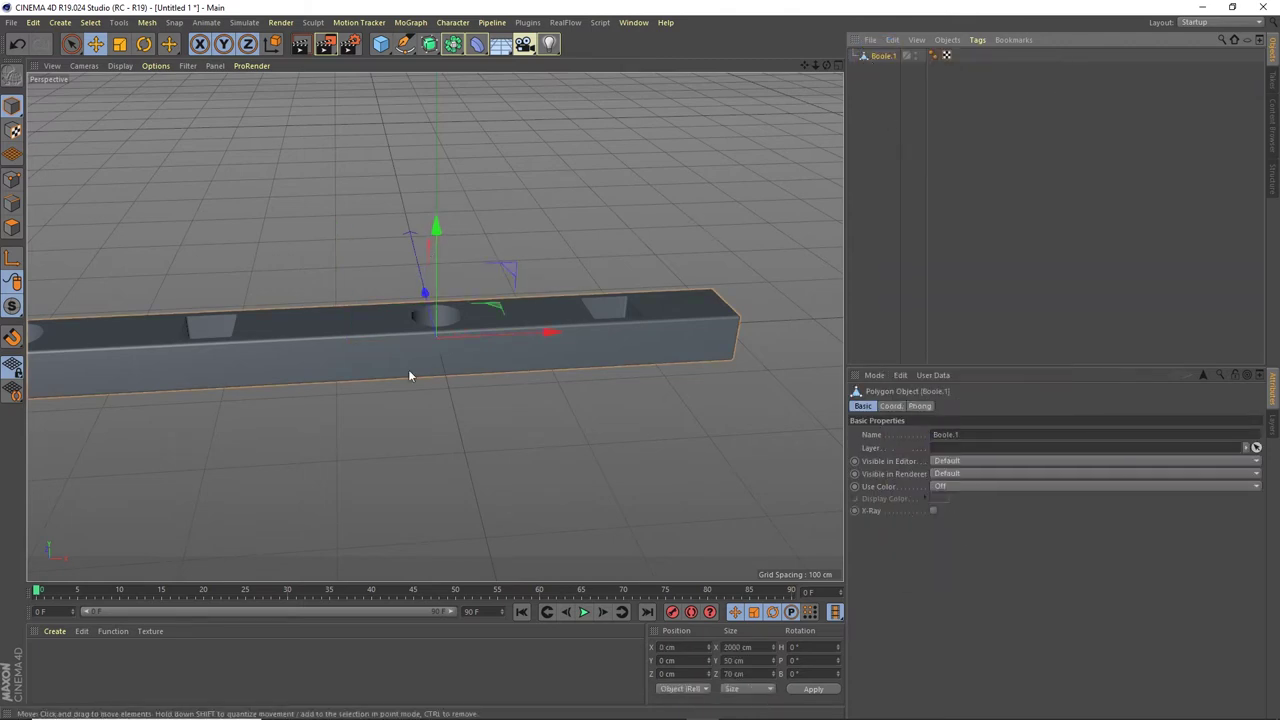
mouse_move(409, 371)
mouse_down()
mouse_move(634, 220)
mouse_move(515, 197)
mouse_up()
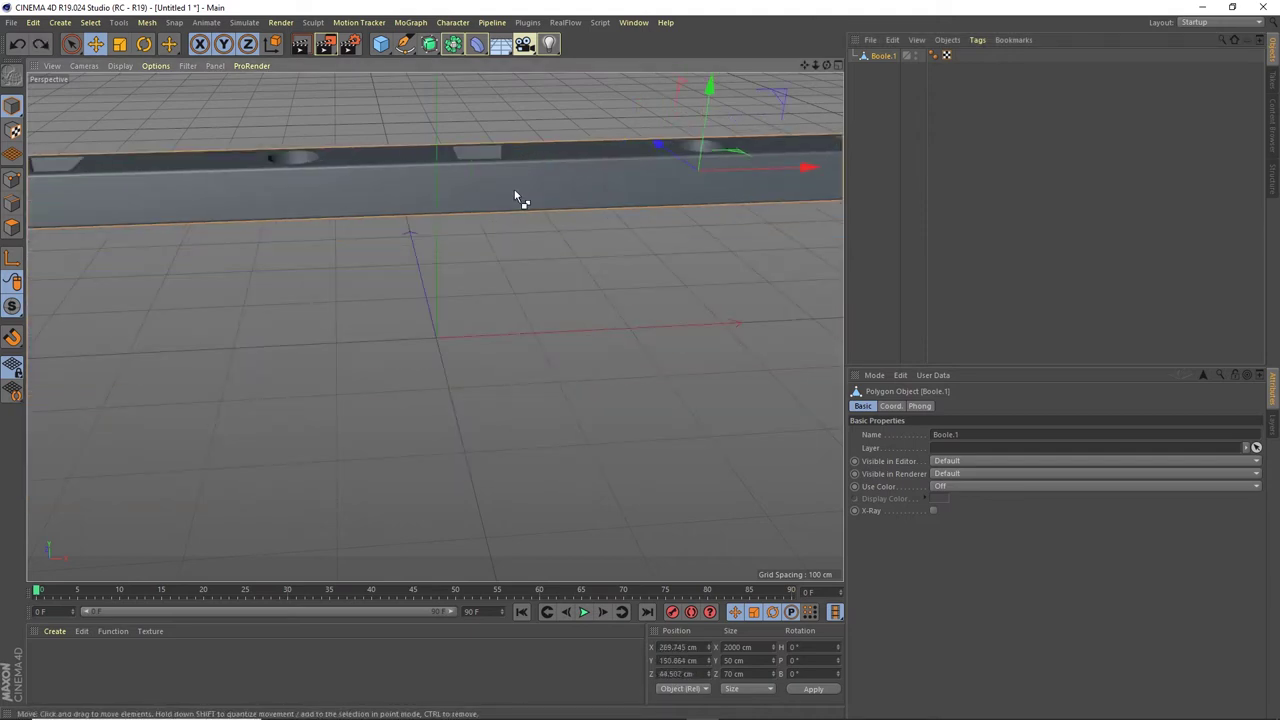
alt+middle_drag(513, 197, 513, 197)
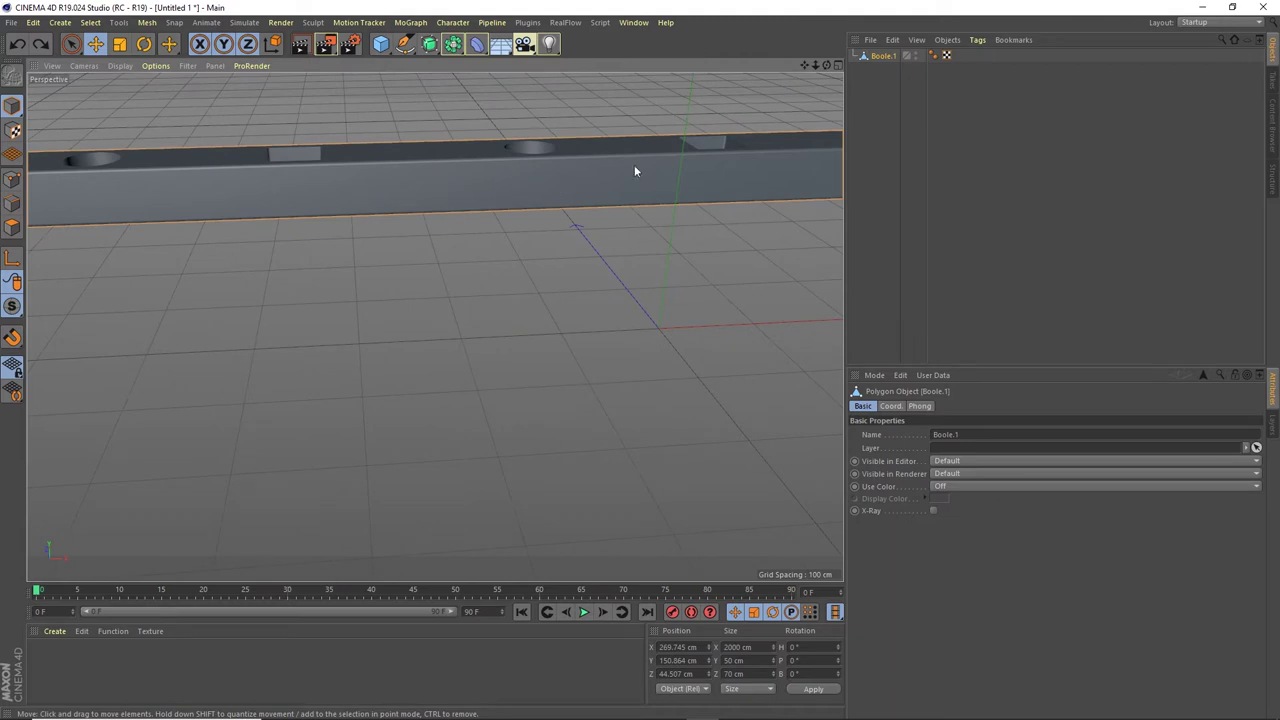
key(ctrl+z)
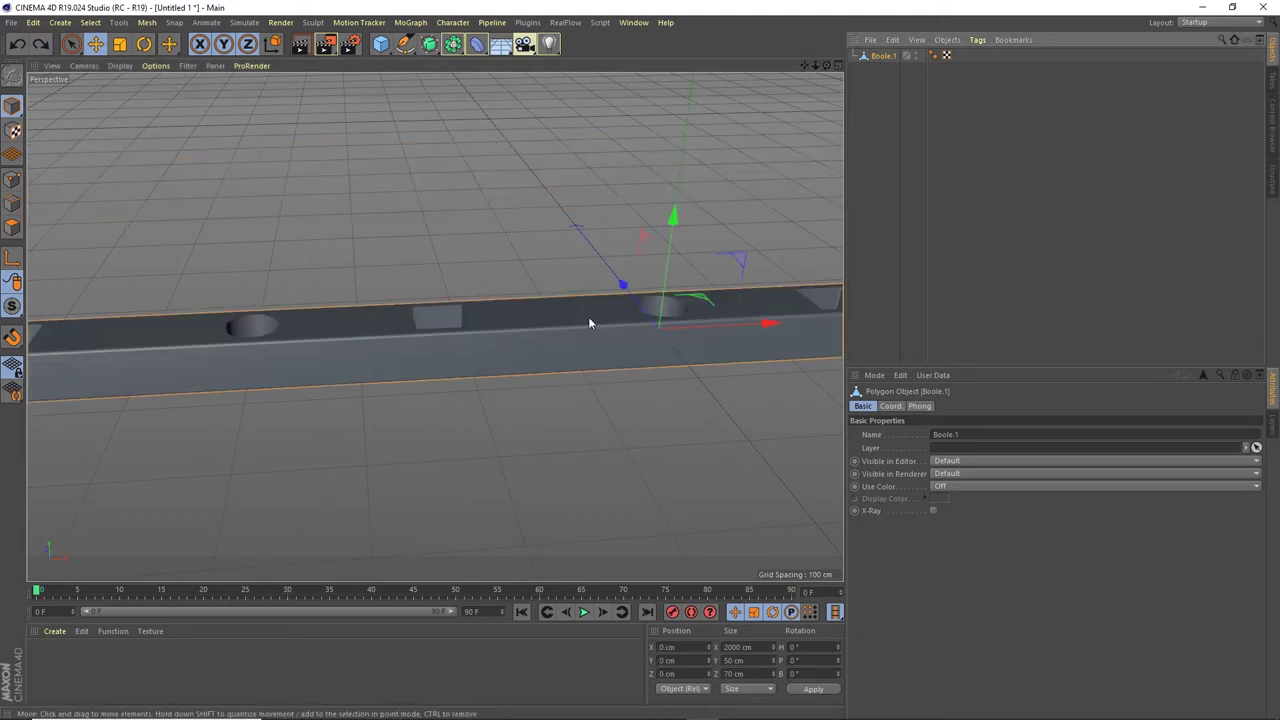
click(476, 393)
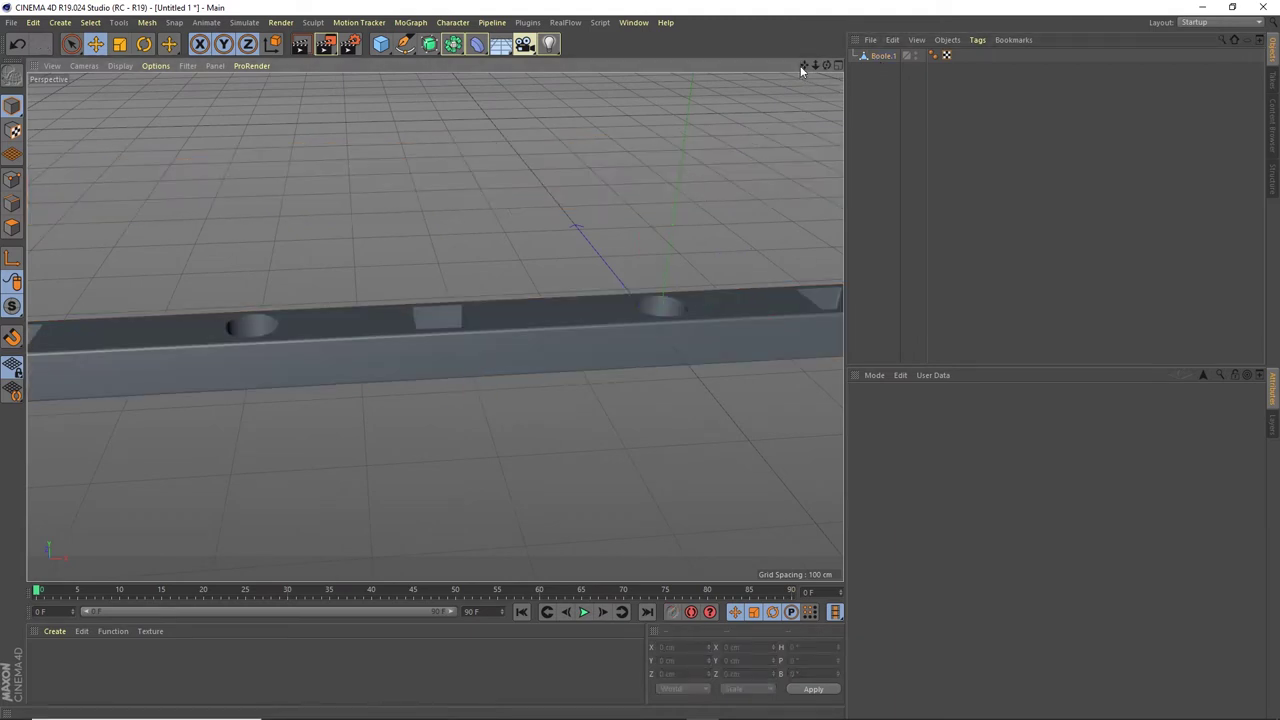
alt+middle_drag(640, 360, 505, 362)
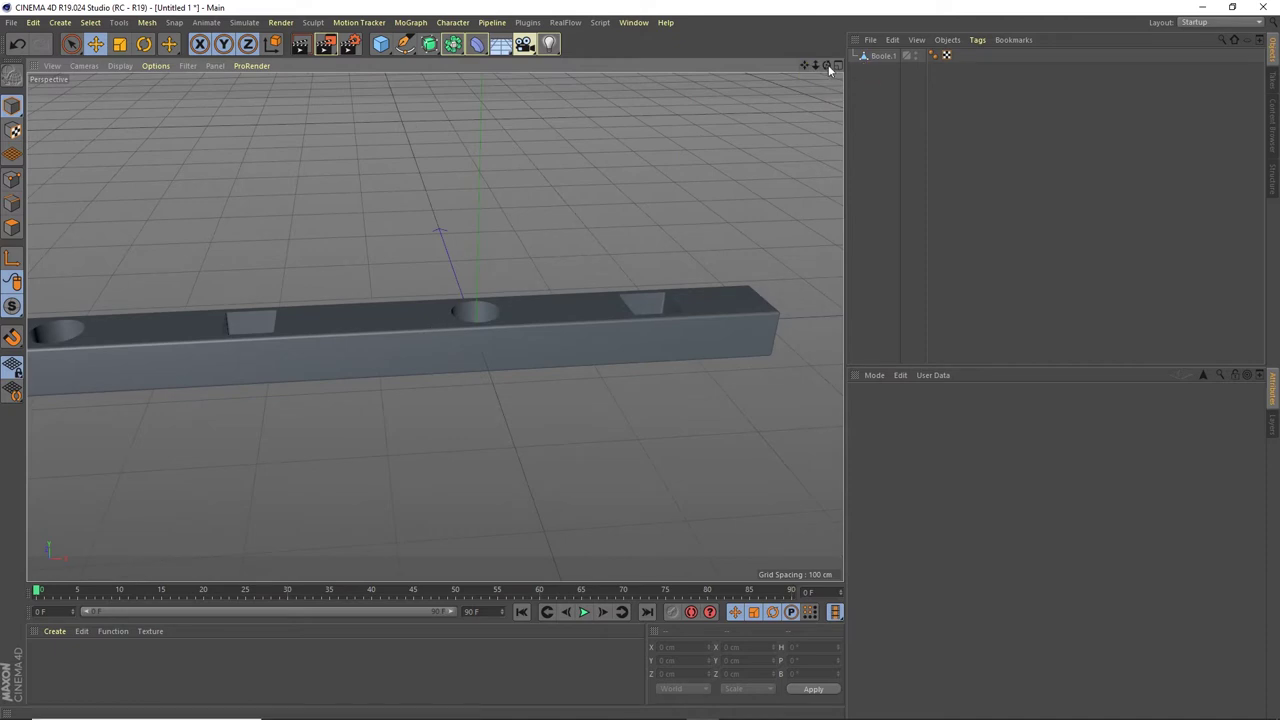
alt+drag(640, 360, 640, 360)
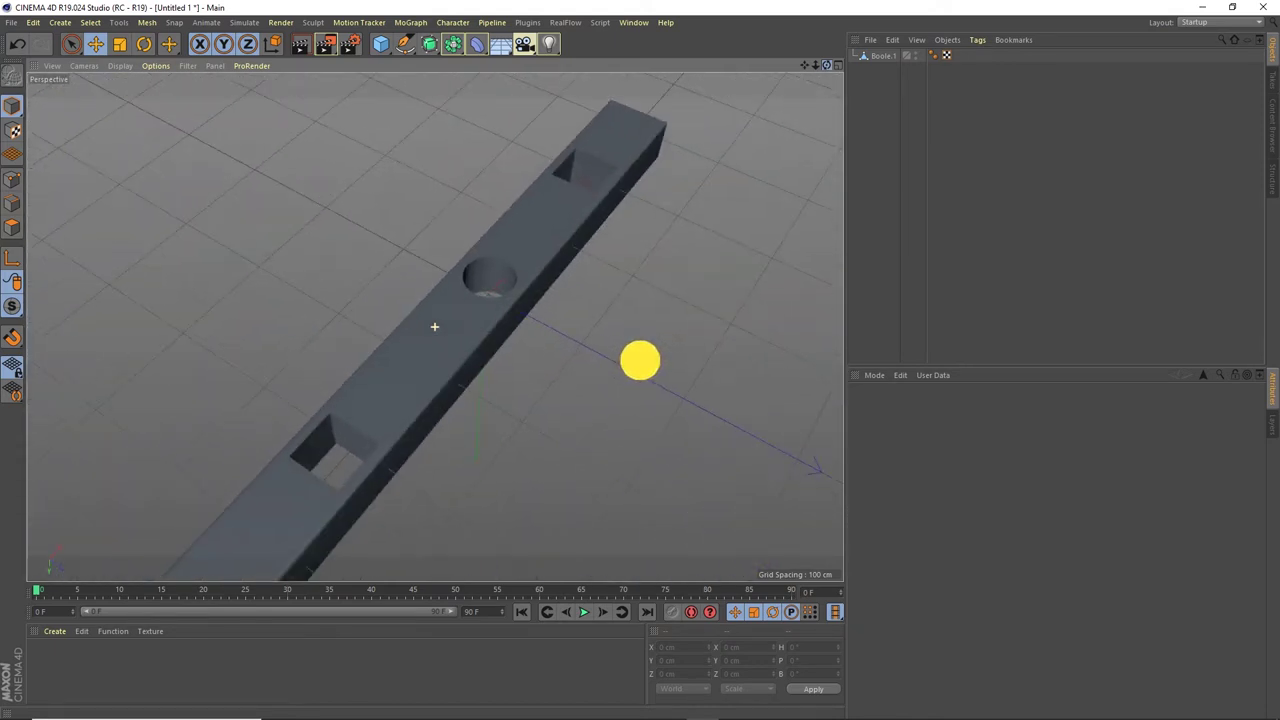
click(872, 54)
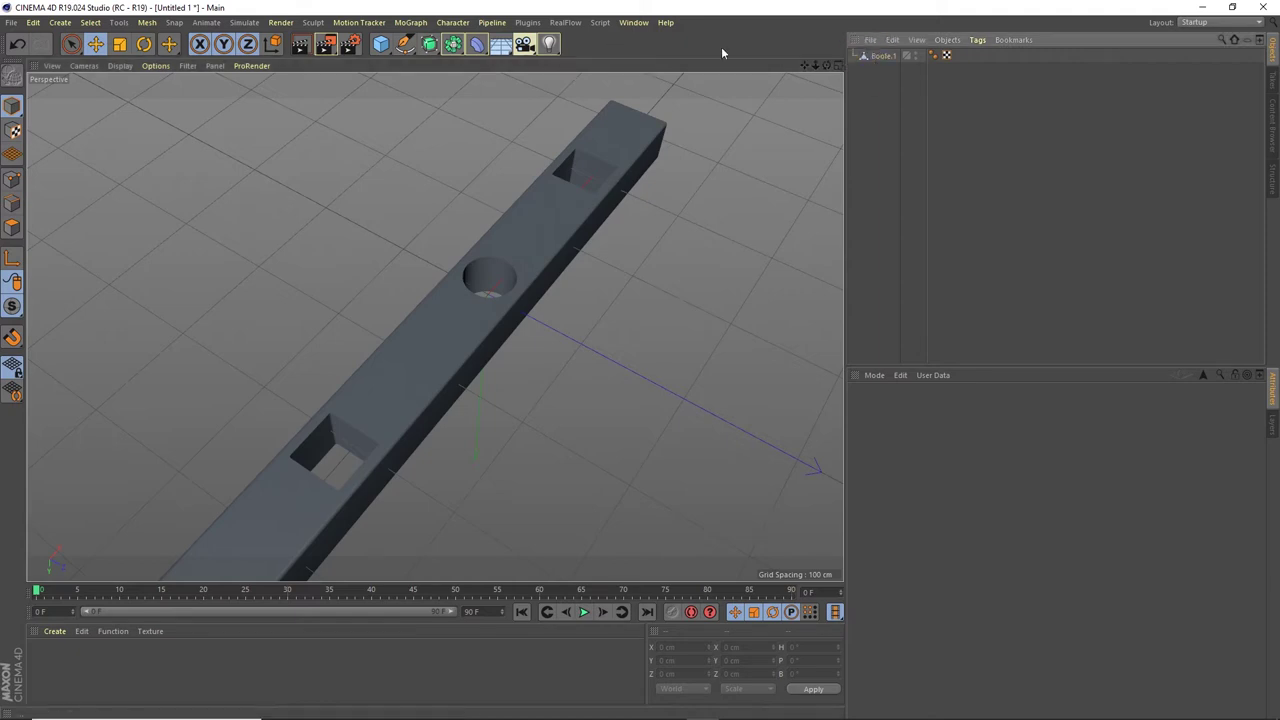
alt+drag(640, 360, 640, 340)
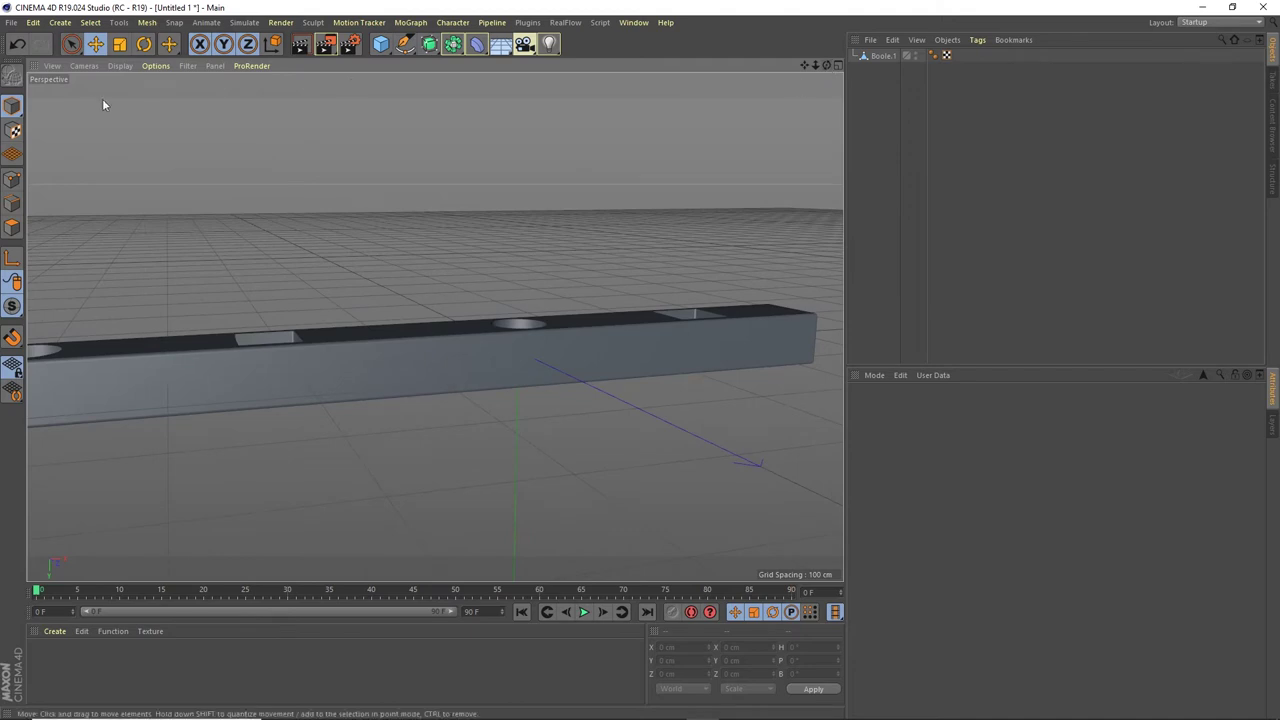
Add a Cube and set its X, Y and Z size to 50 cm
click(380, 43)
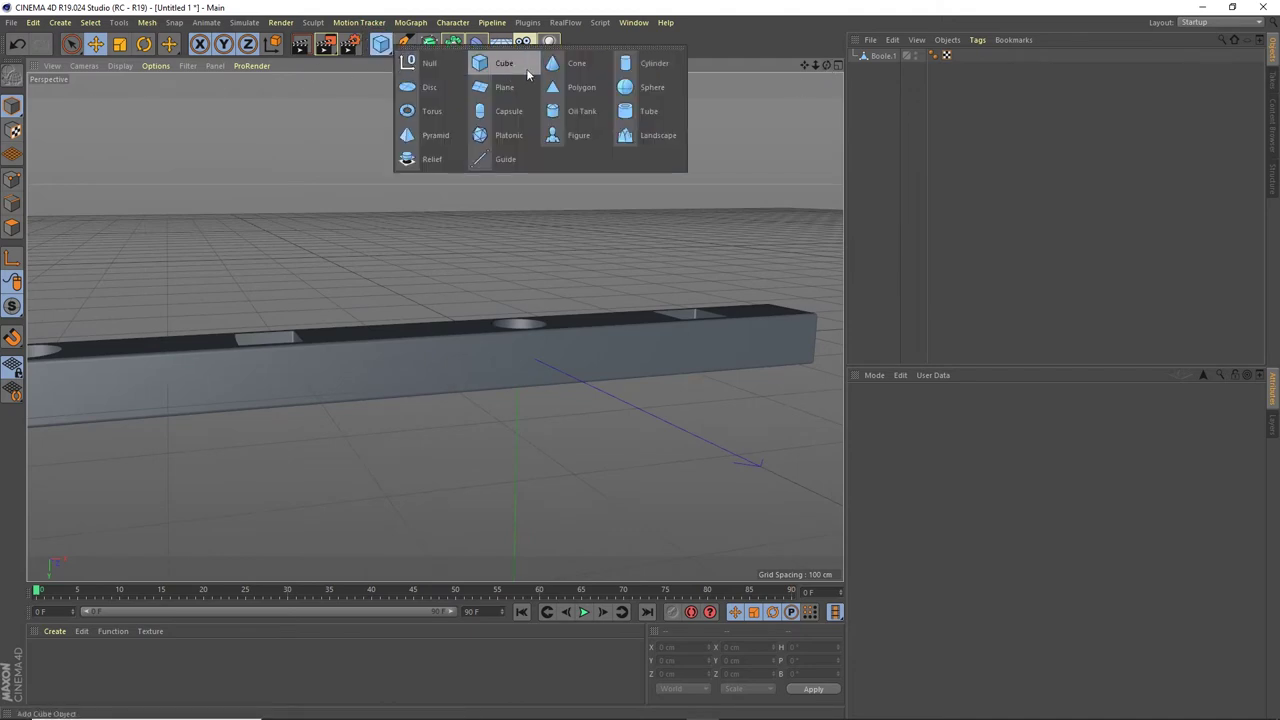
click(474, 64)
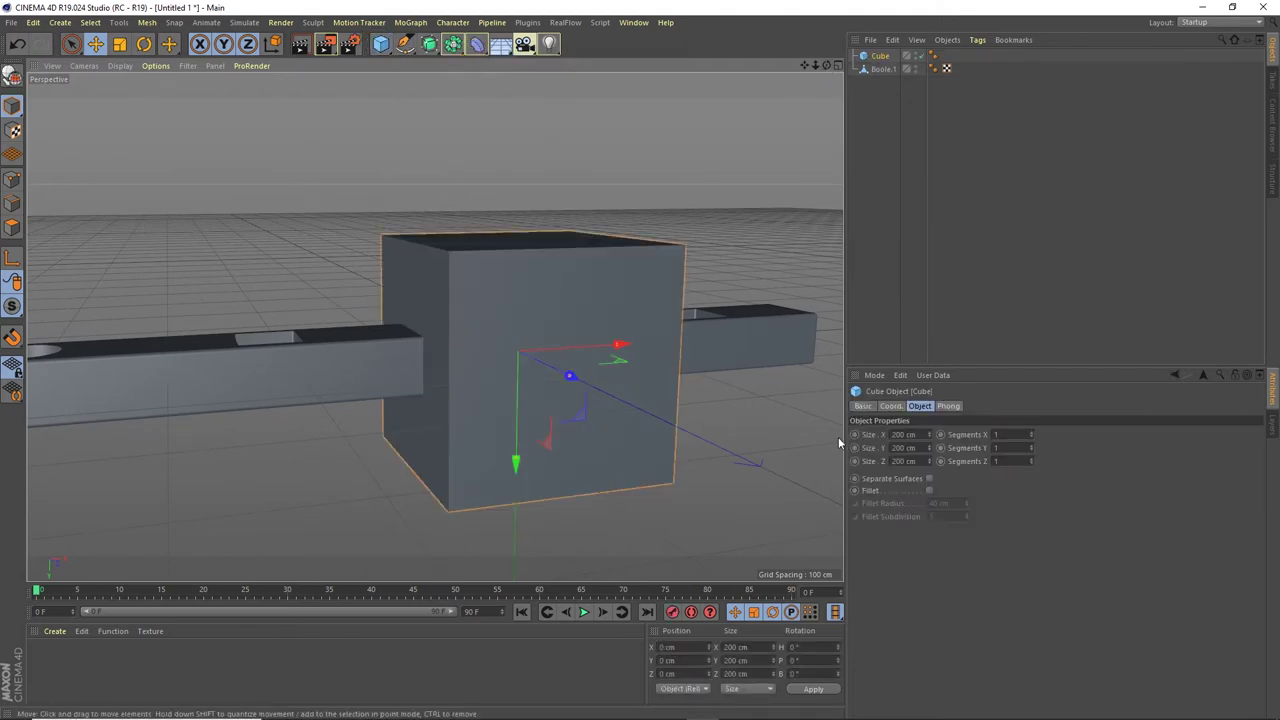
double_click(905, 434)
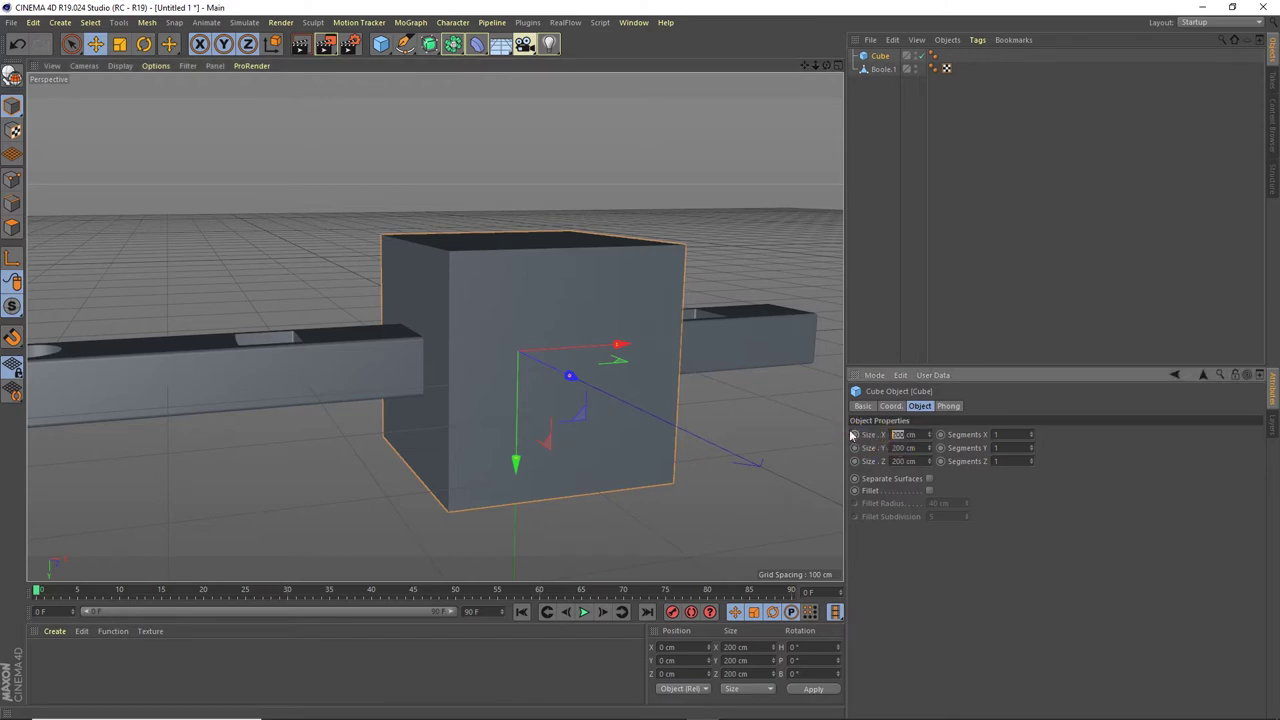
text(50)
key(Tab)
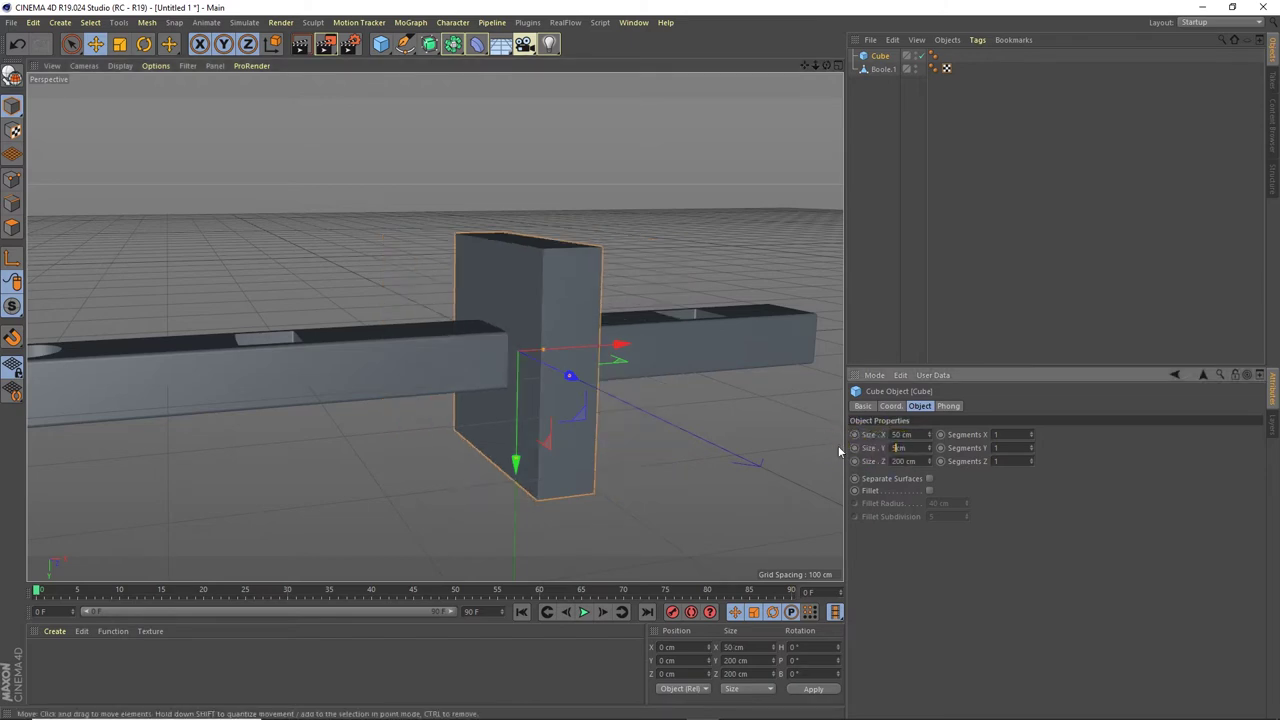
text(50)
key(Tab)
text(50)
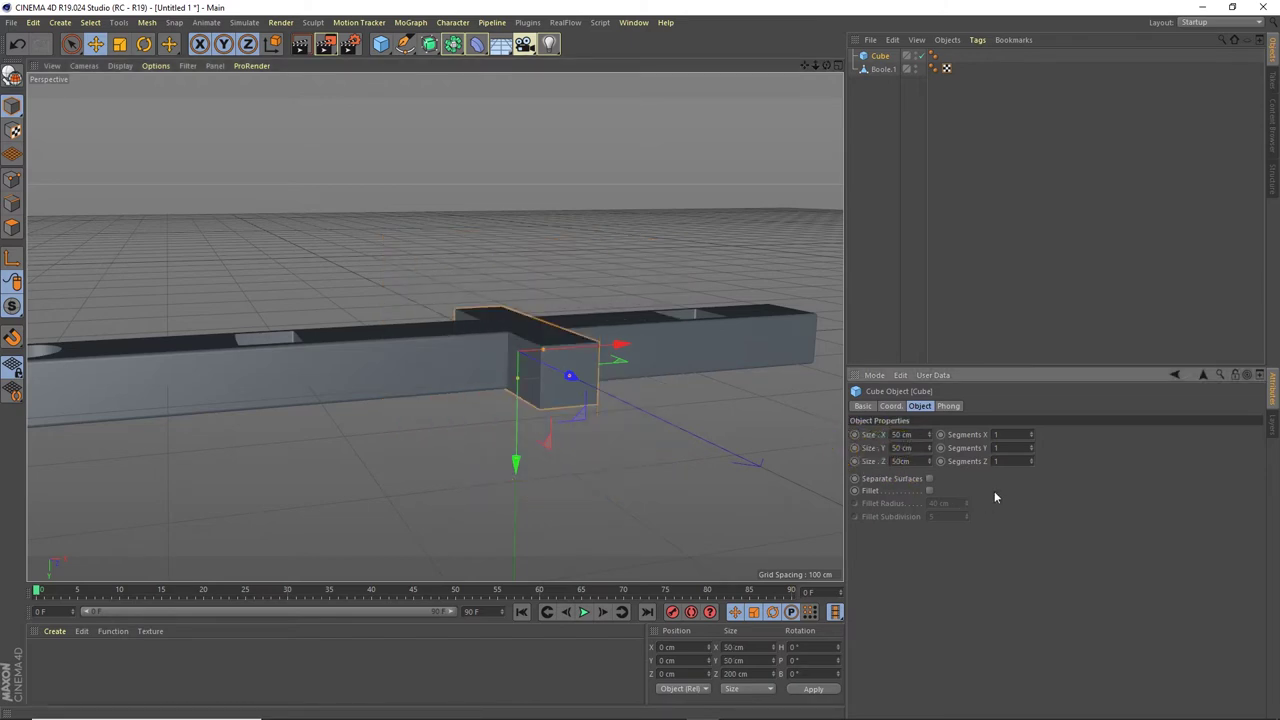
key(Return)
Enable Fillet on the cube with a 1 cm radius and view it from above
click(929, 491)
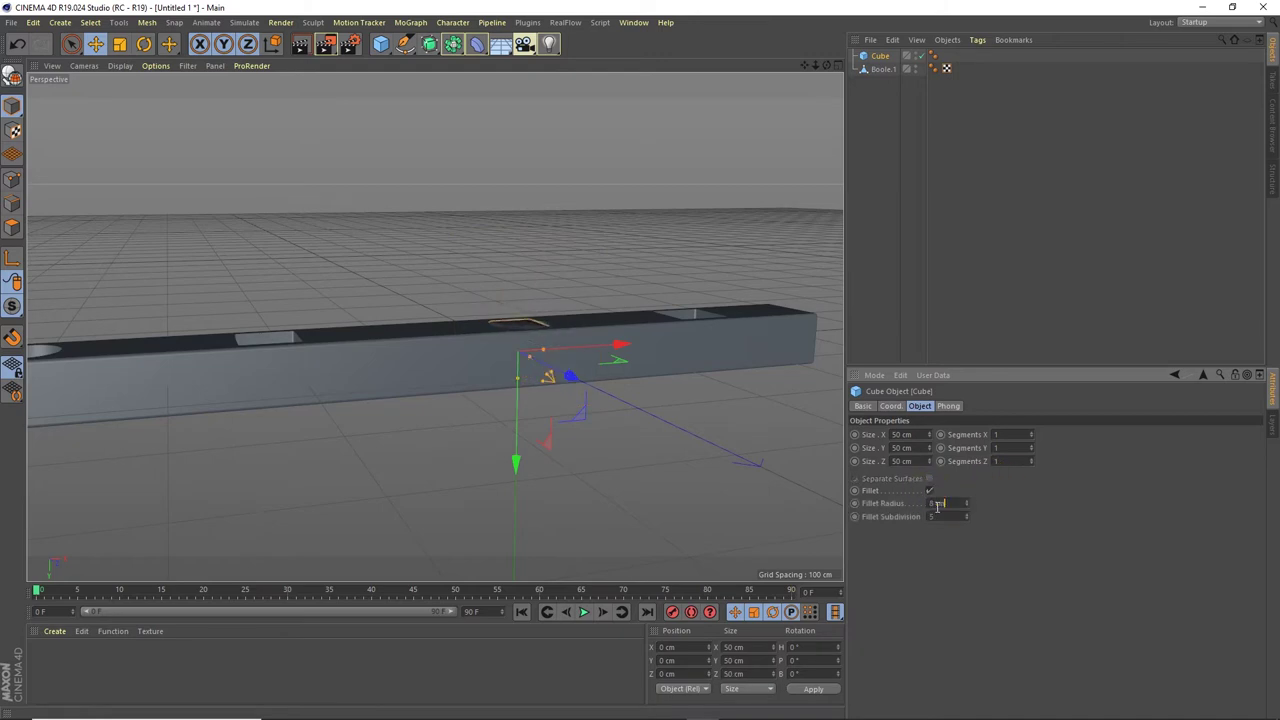
key(Return)
click(903, 560)
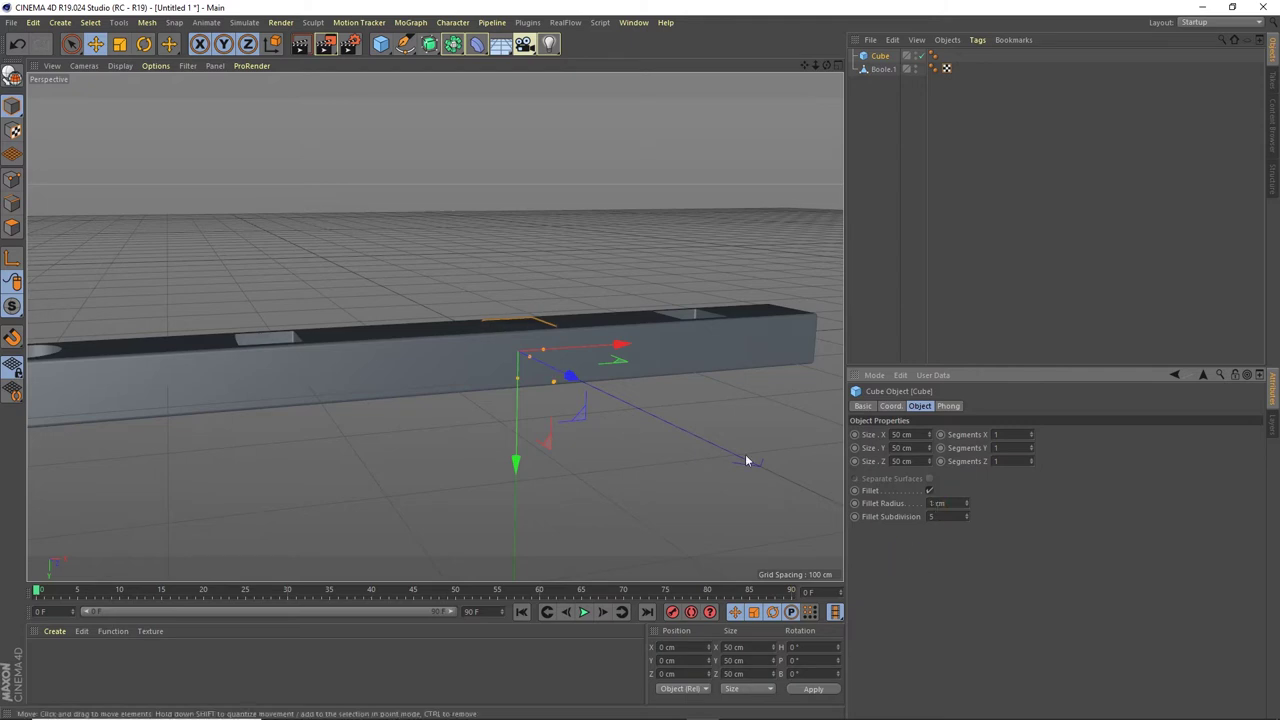
scroll(511, 317, up, 2)
scroll(508, 380, up, 2)
scroll(500, 400, up, 2)
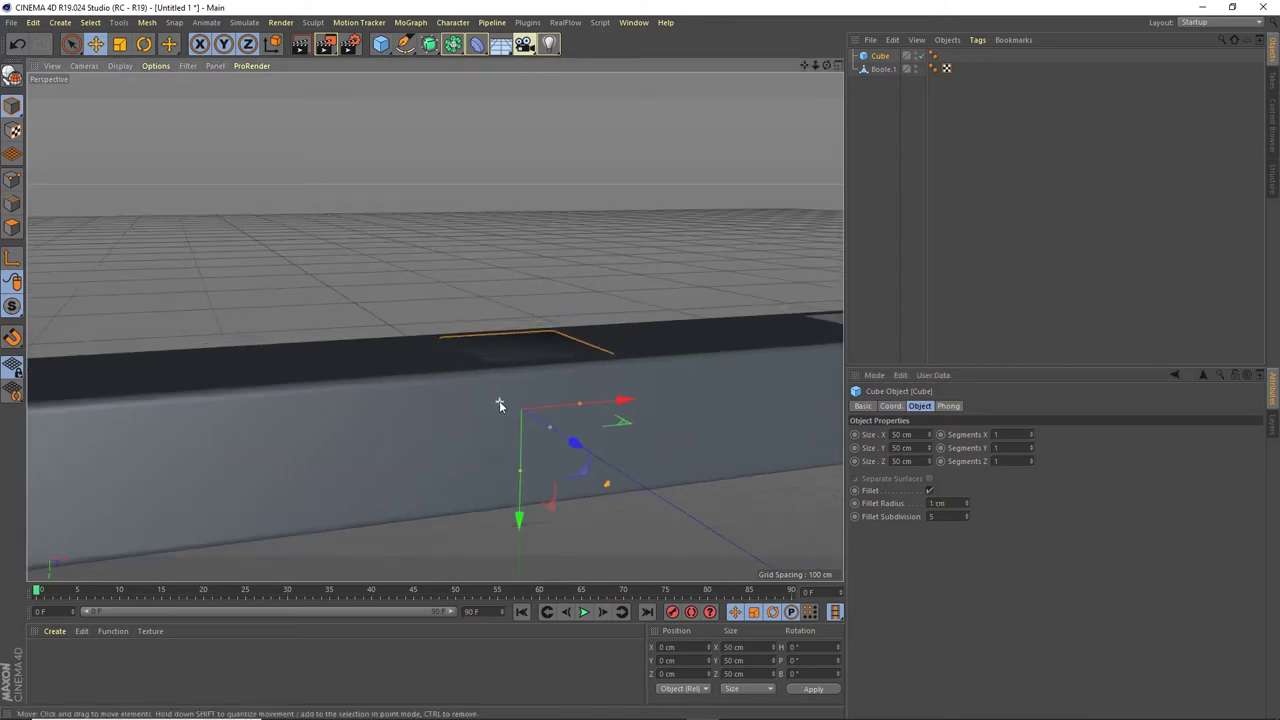
scroll(500, 400, up, 1)
alt+drag(640, 360, 829, 63)
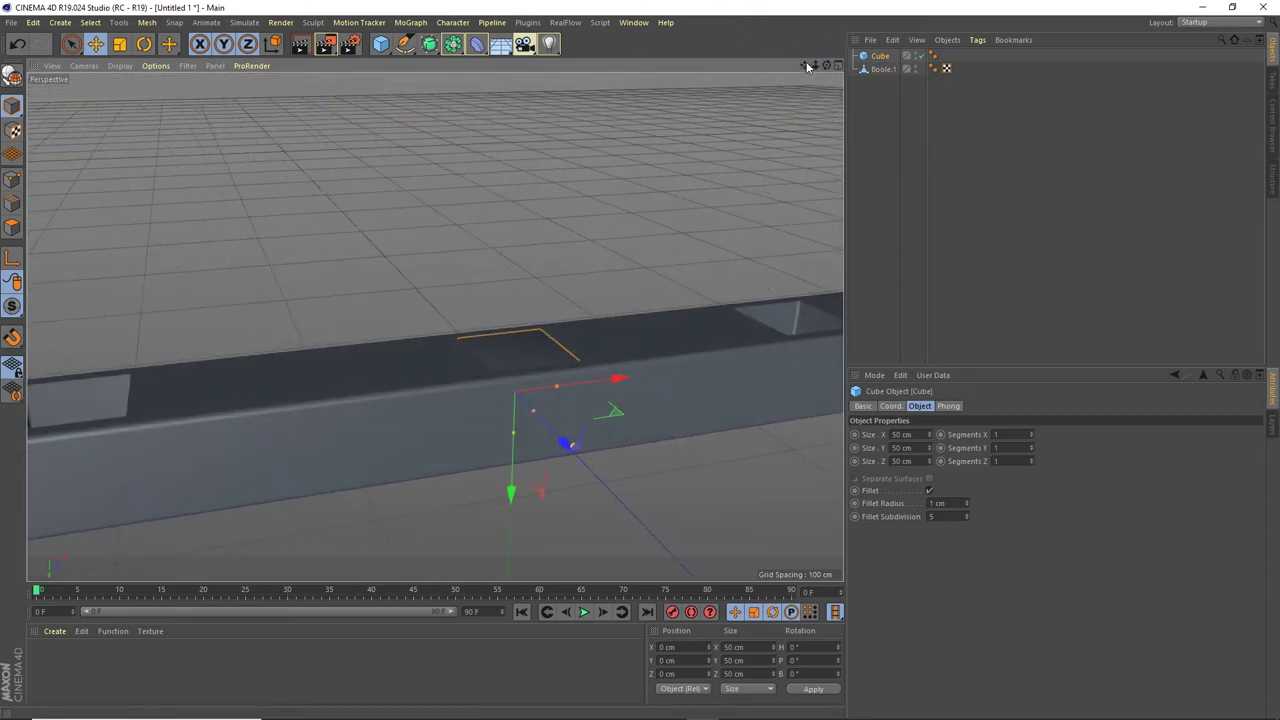
mouse_move(805, 64)
mouse_down()
mouse_move(640, 360)
mouse_move(800, 64)
mouse_up()
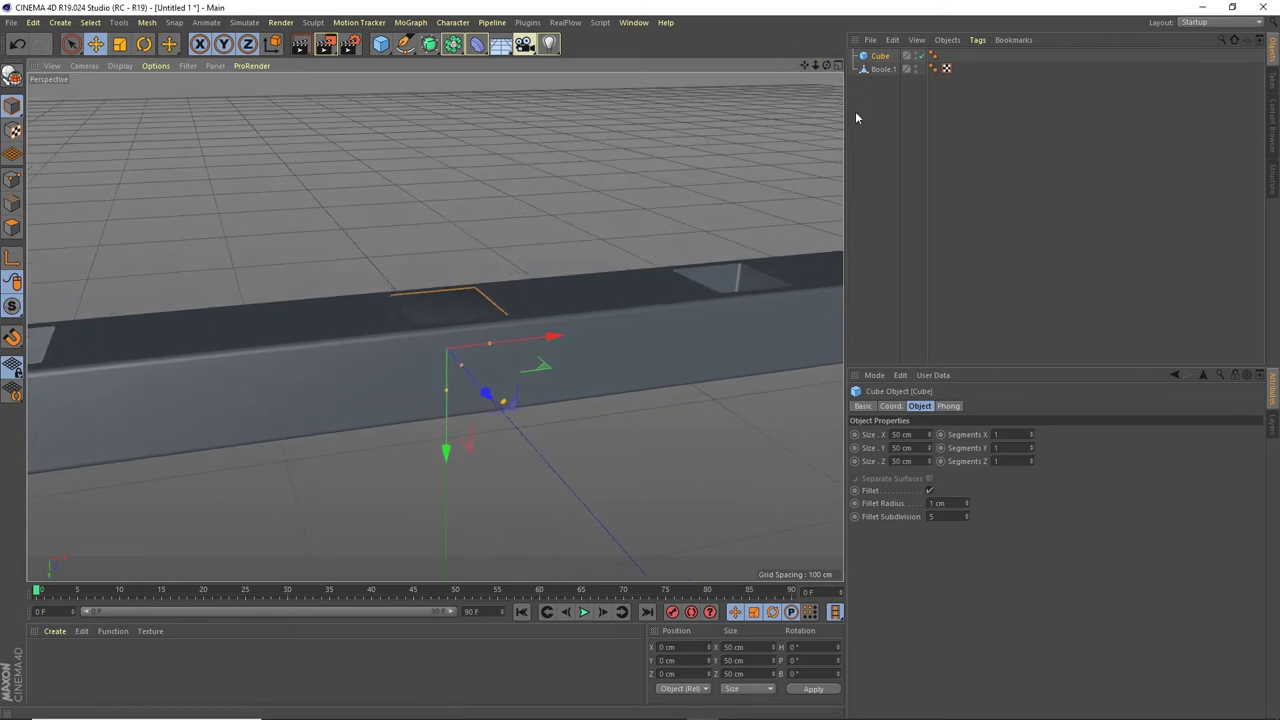
Create two new materials and drag them onto the bar and the cube
double_click(55, 657)
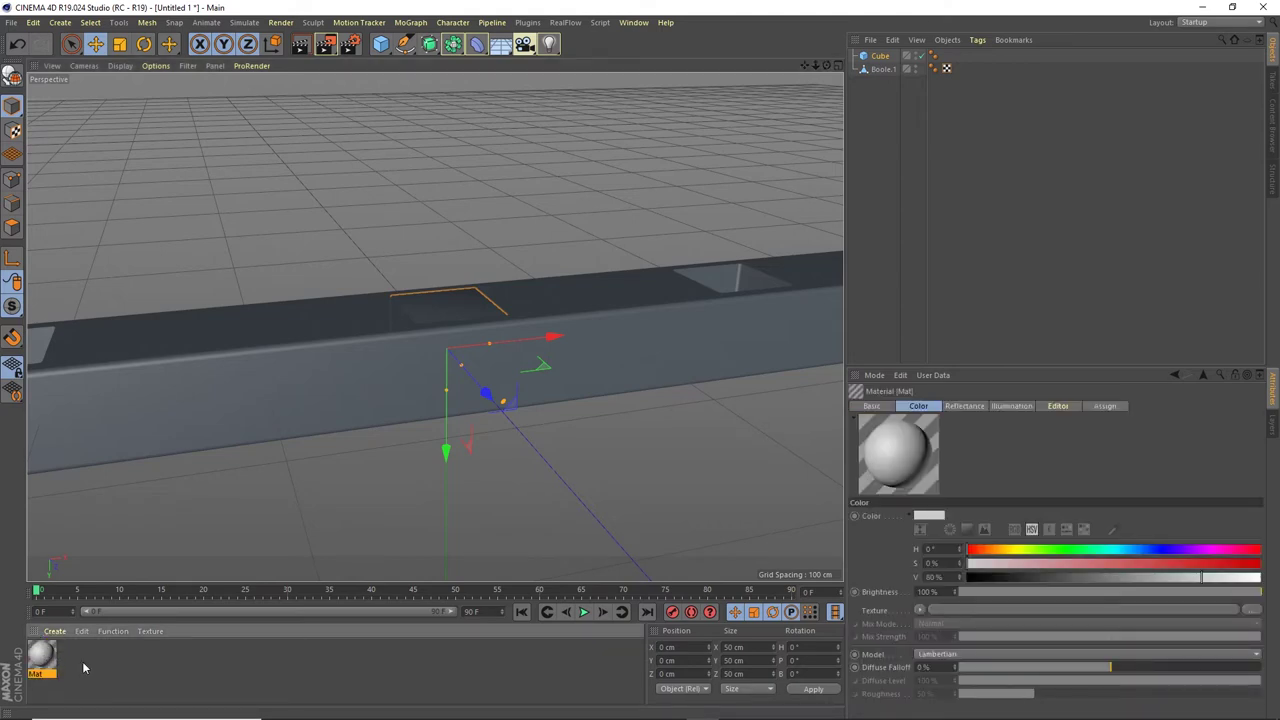
double_click(84, 668)
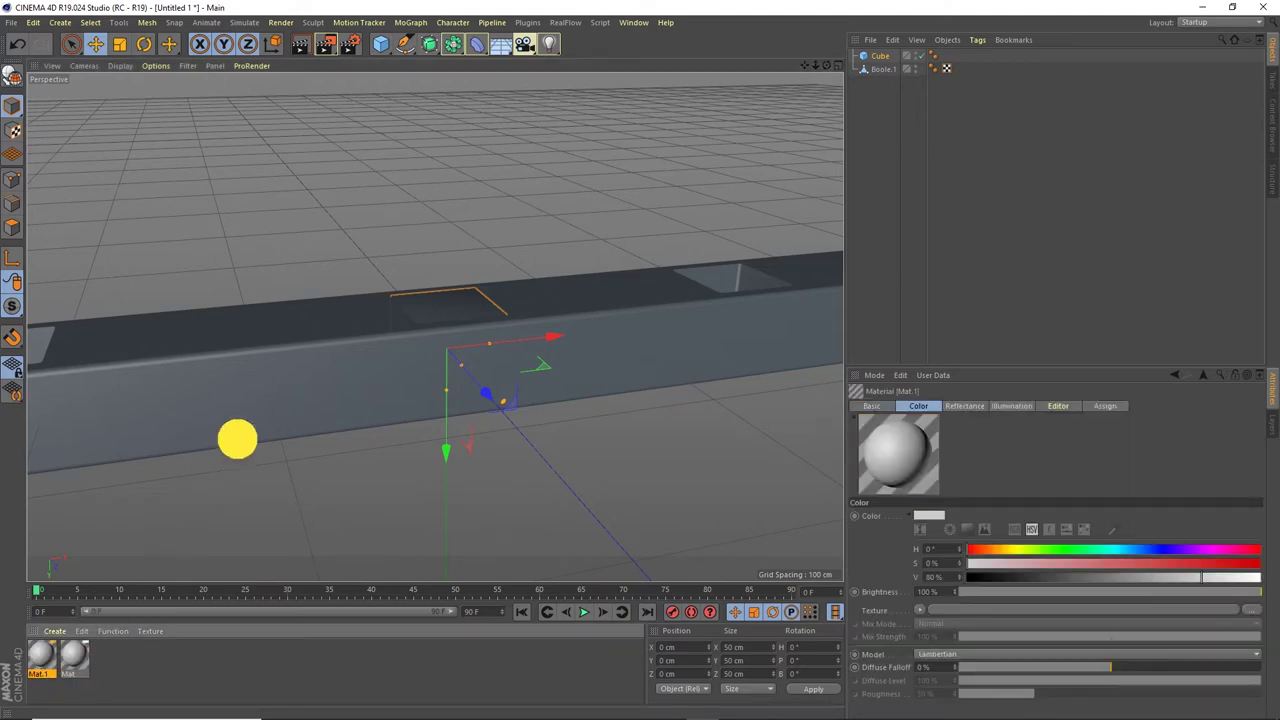
drag(237, 438, 251, 423)
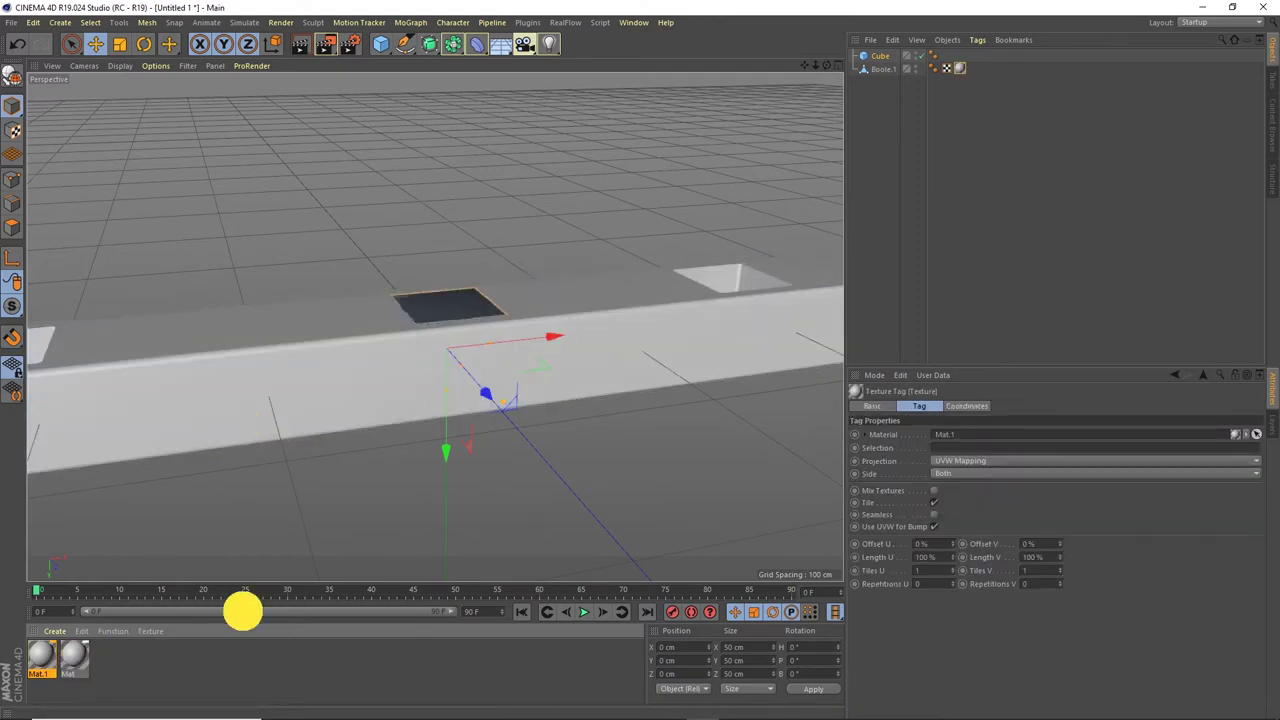
drag(70, 665, 648, 358)
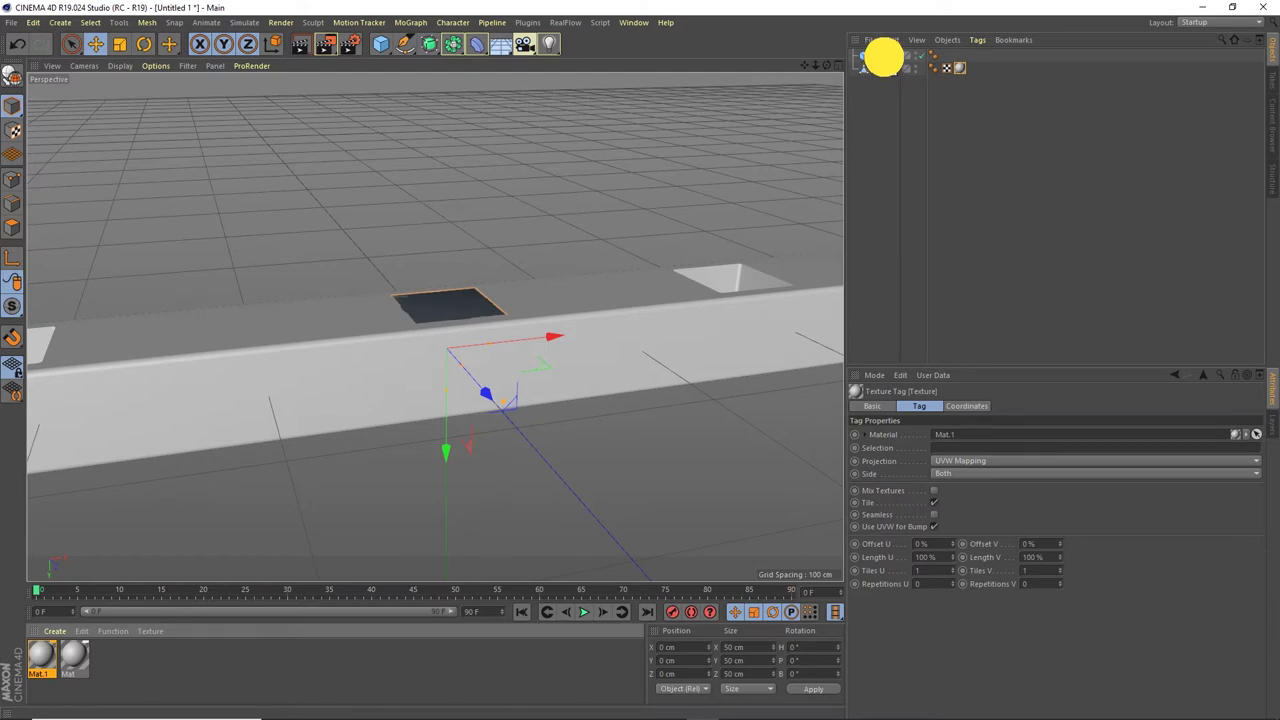
drag(880, 72, 880, 57)
Set Mat.1 to hue 0° with no saturation and apply it to Boole.1
double_click(40, 655)
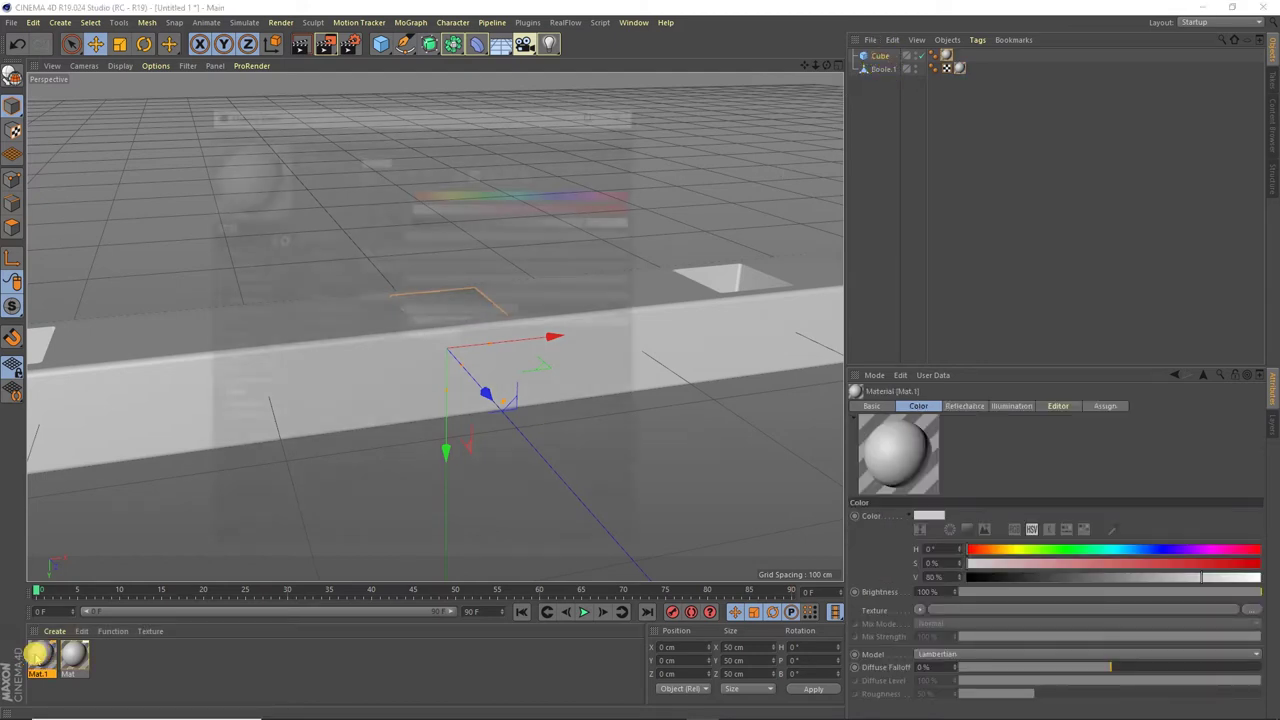
click(437, 192)
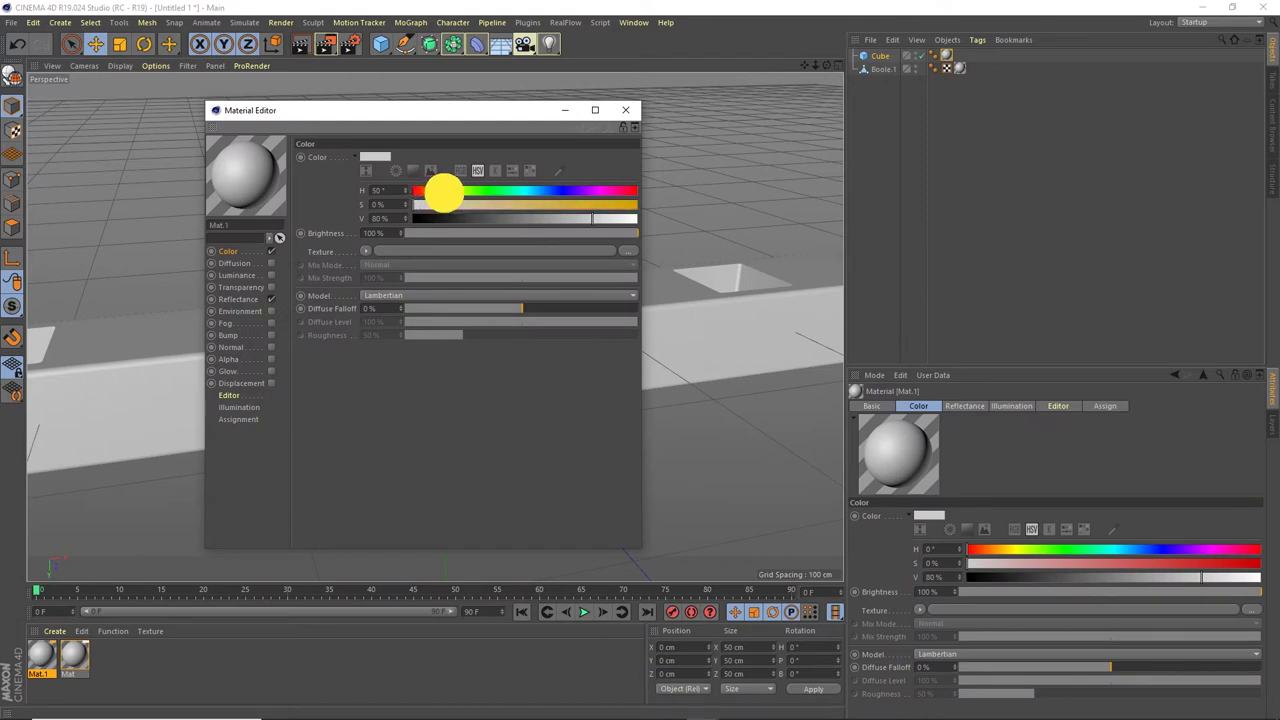
drag(437, 192, 391, 194)
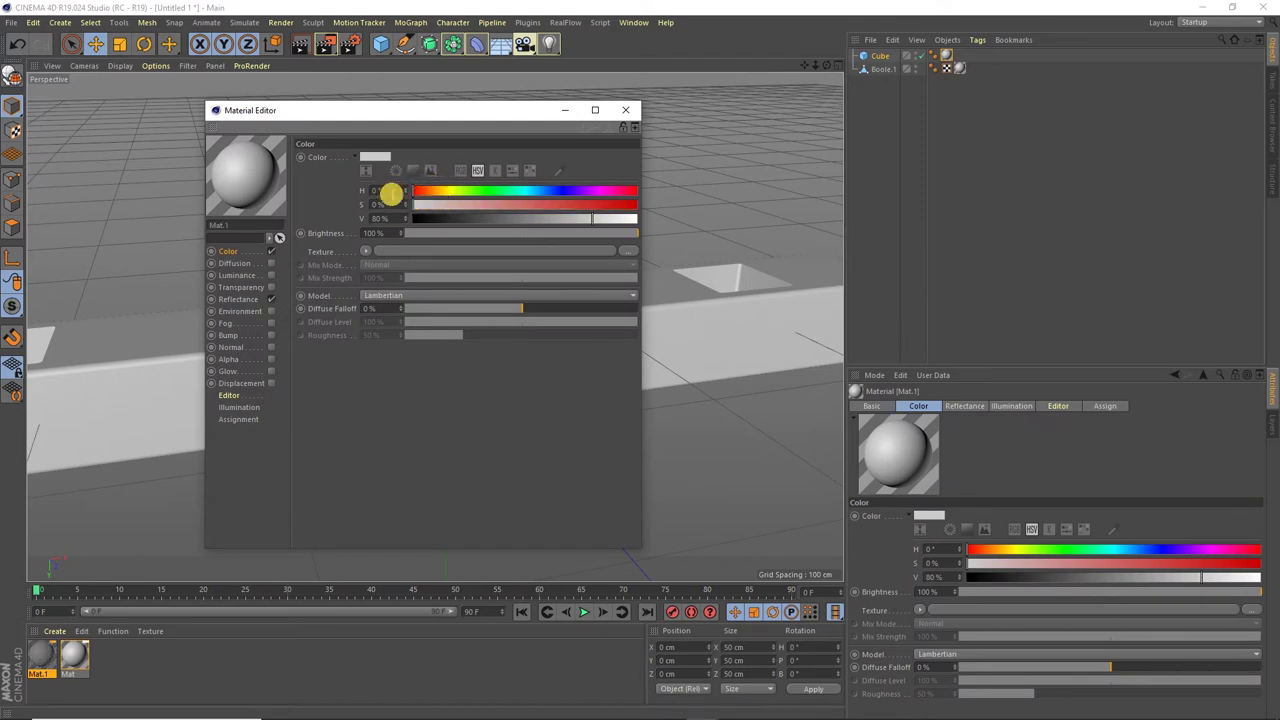
click(622, 110)
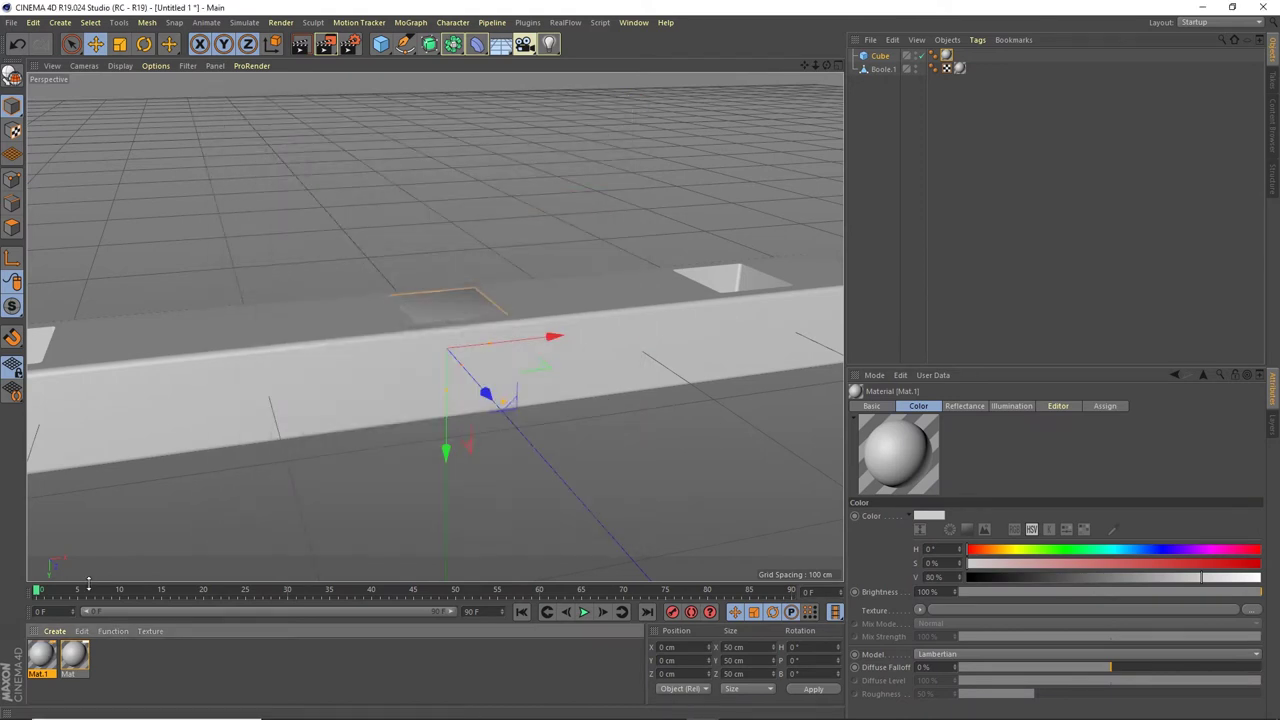
drag(37, 660, 963, 70)
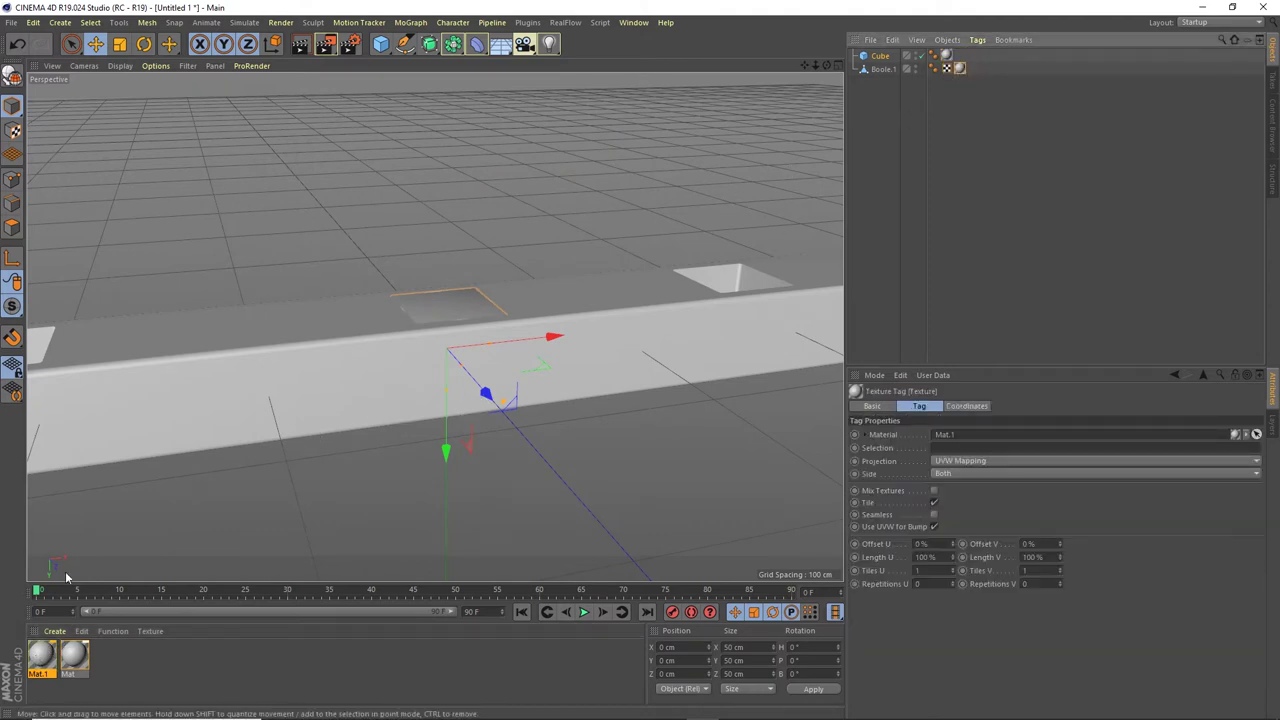
double_click(42, 655)
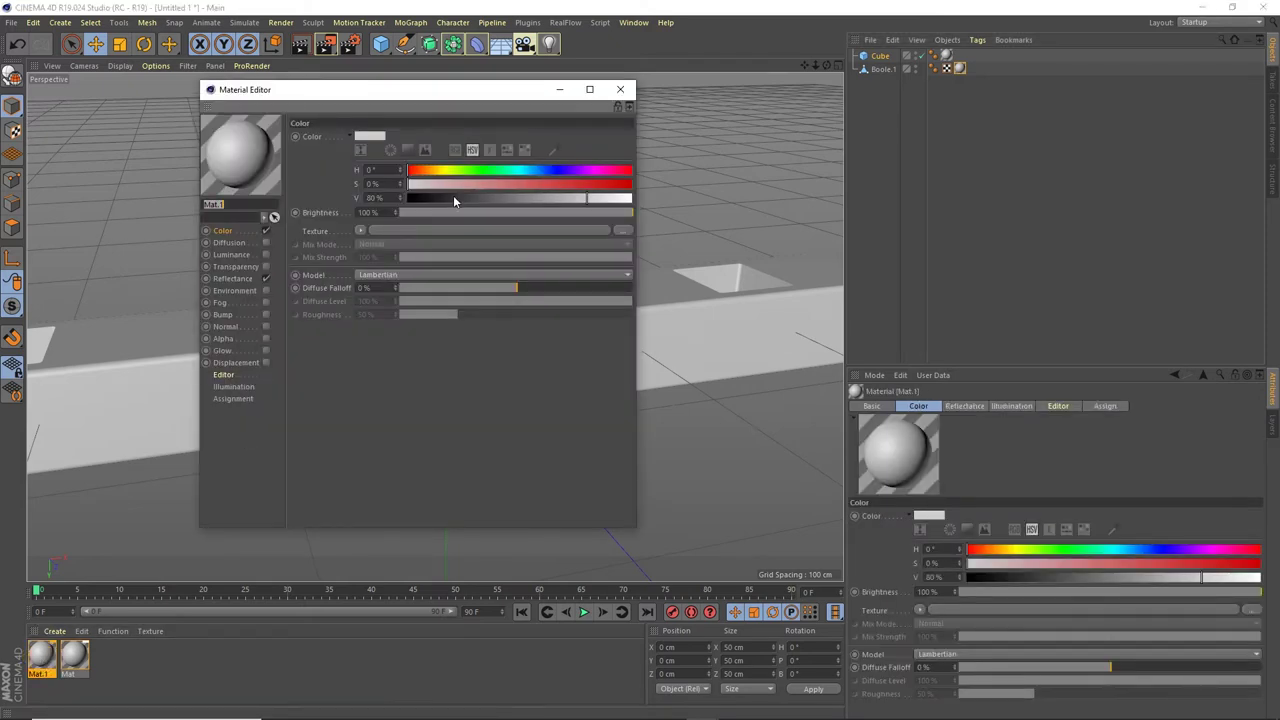
click(621, 90)
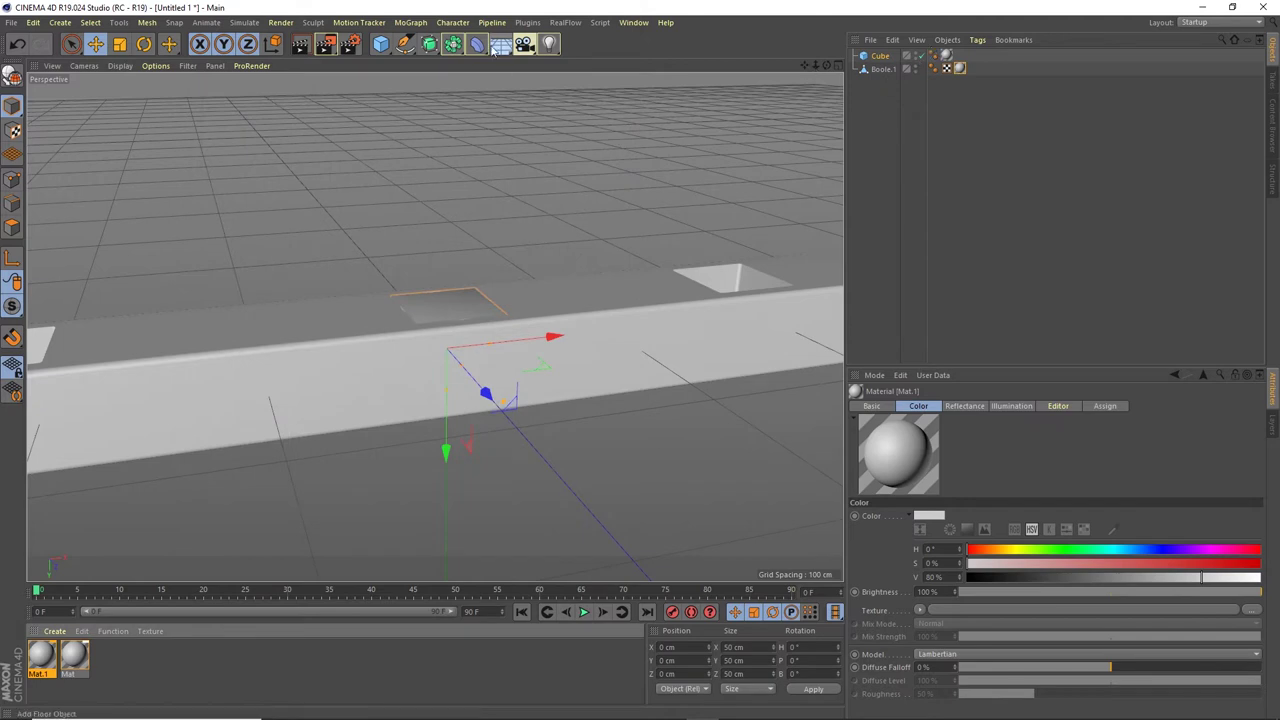
Add a Plane and set its Orientation to +Z
click(381, 44)
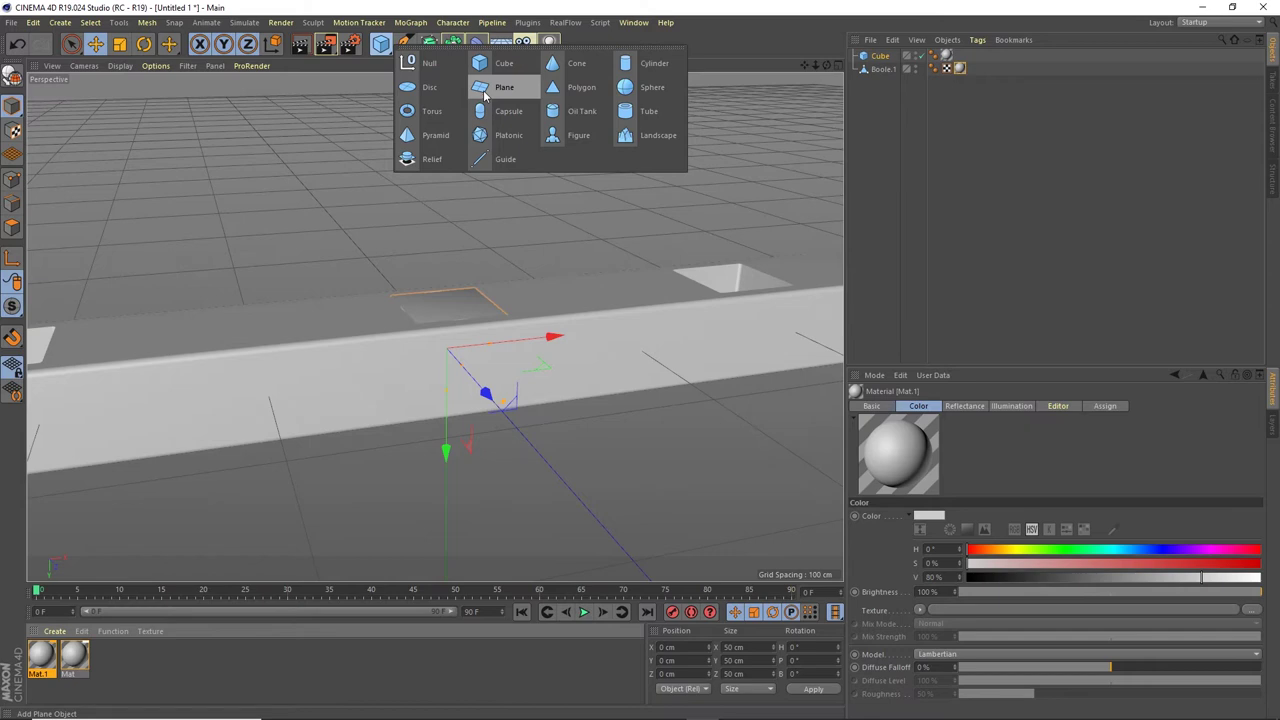
click(484, 88)
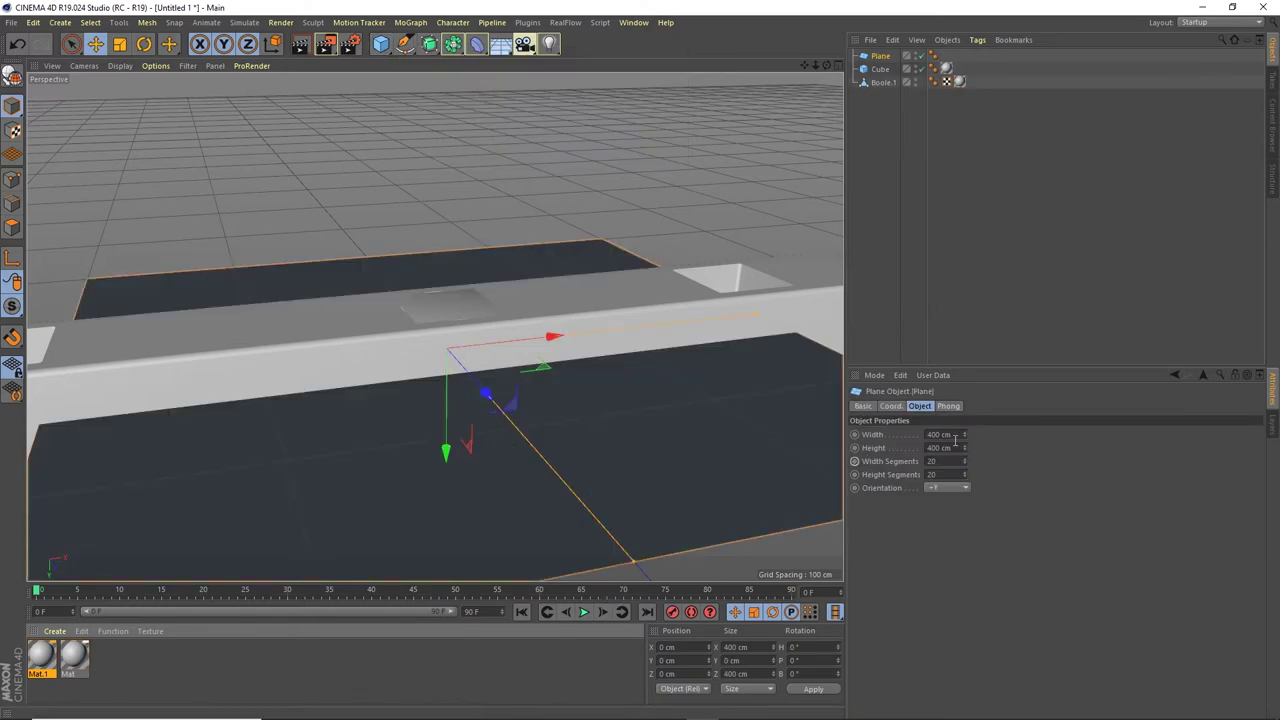
mouse_move(964, 431)
mouse_down()
mouse_move(967, 416)
mouse_move(966, 437)
mouse_up()
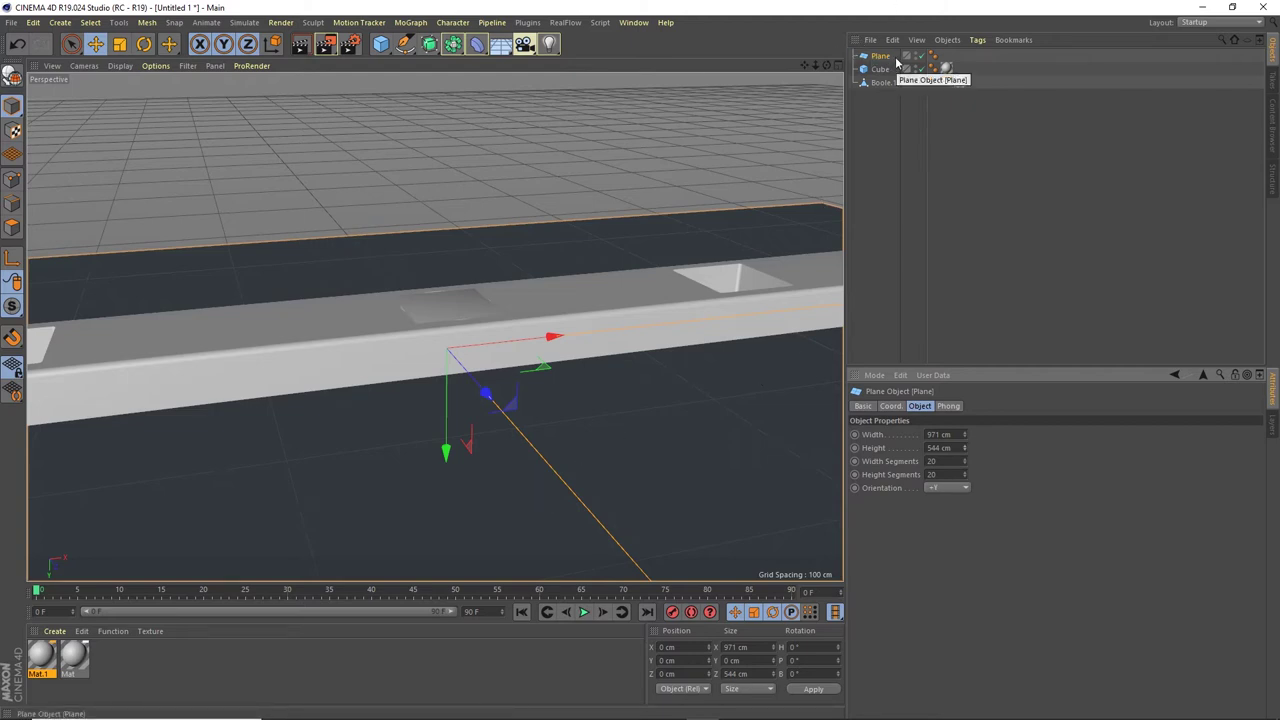
click(944, 490)
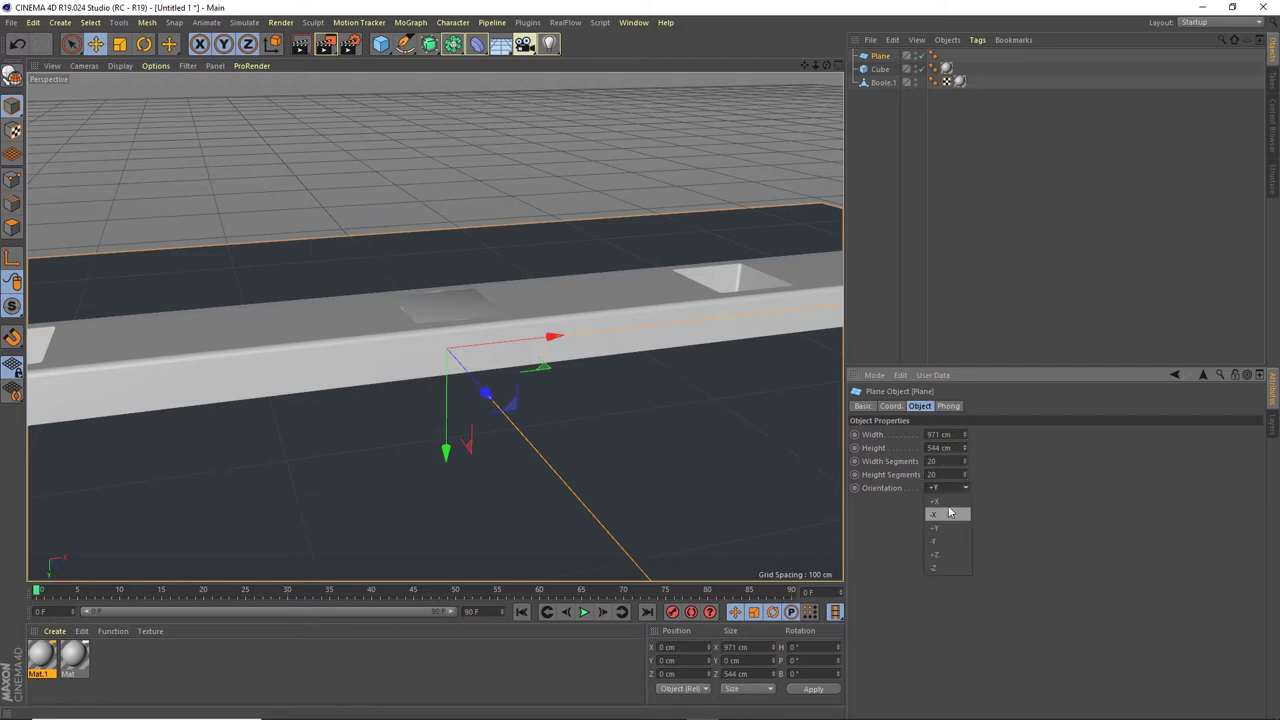
click(944, 516)
scroll(946, 487, down, 1)
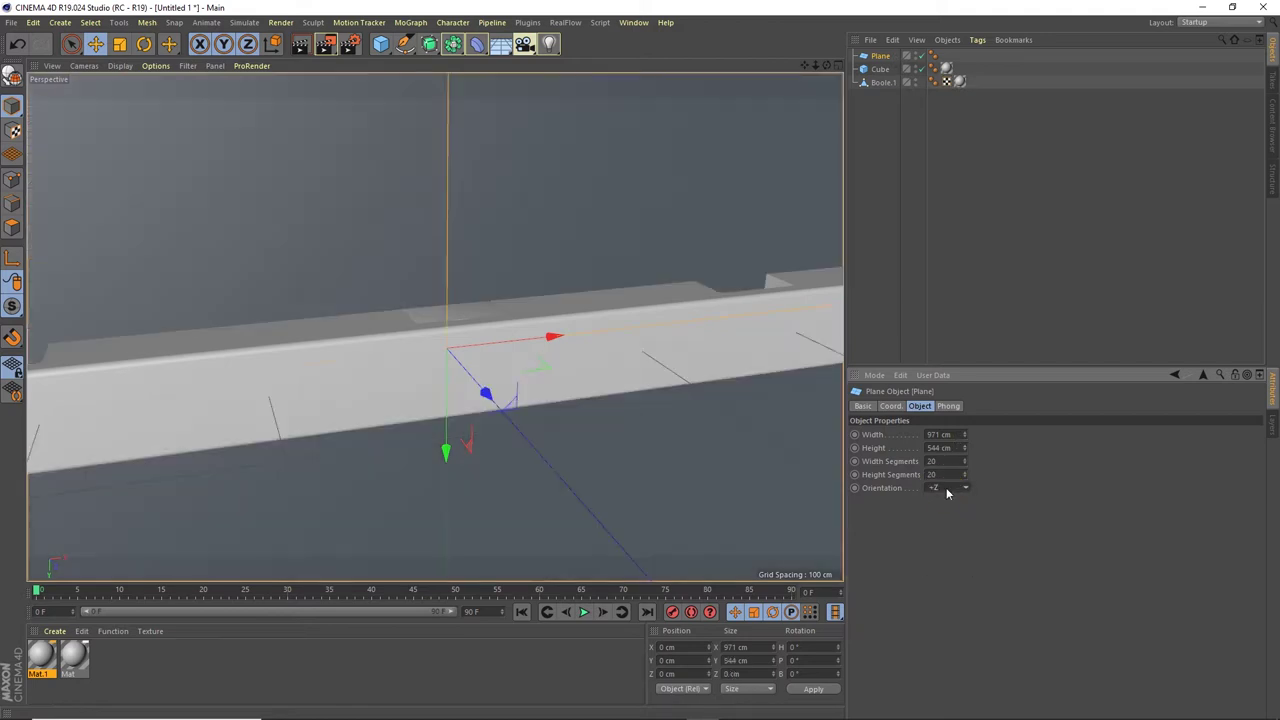
Move the plane behind the bar and size it 2677.358 × 1276 cm
drag(486, 394, 346, 226)
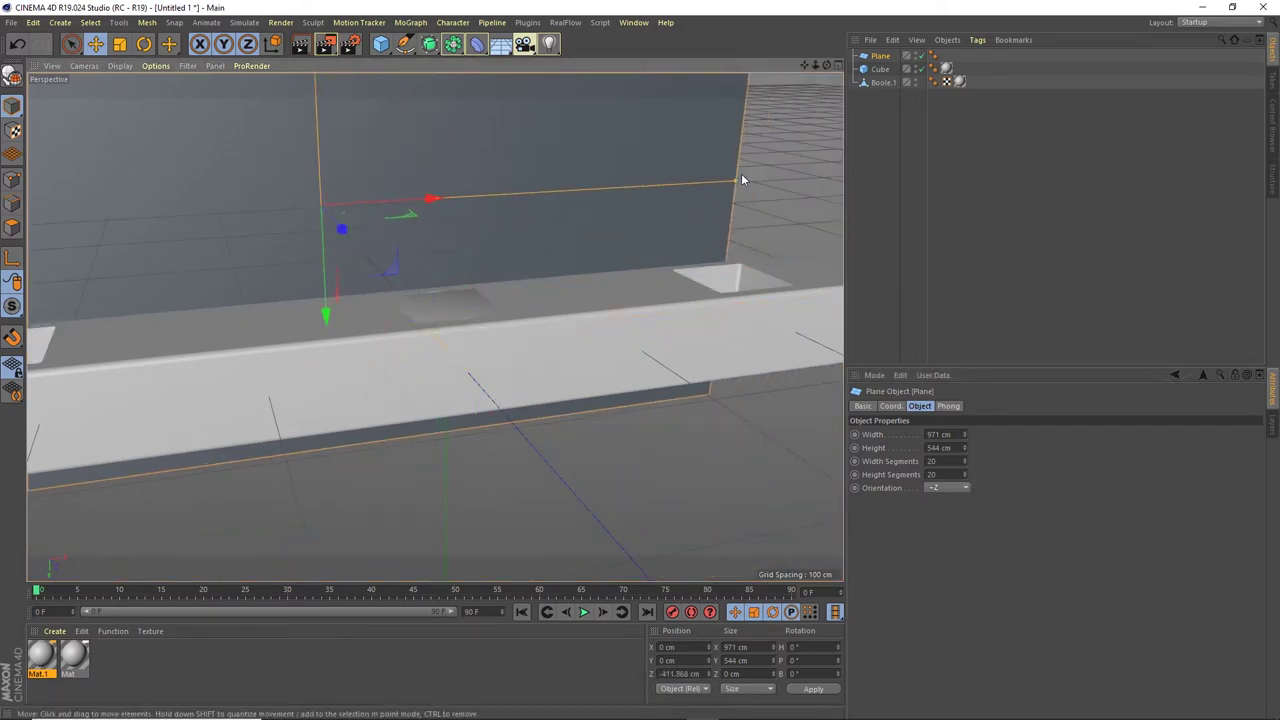
drag(741, 180, 637, 363)
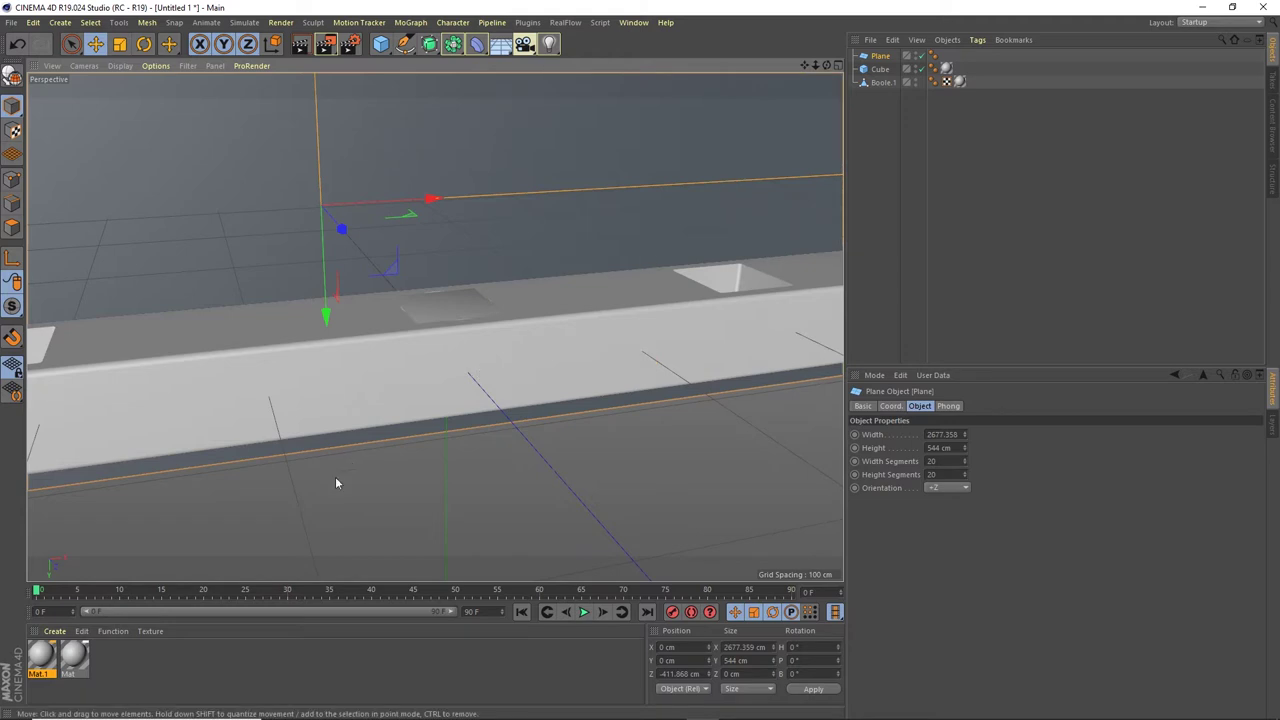
drag(966, 450, 966, 443)
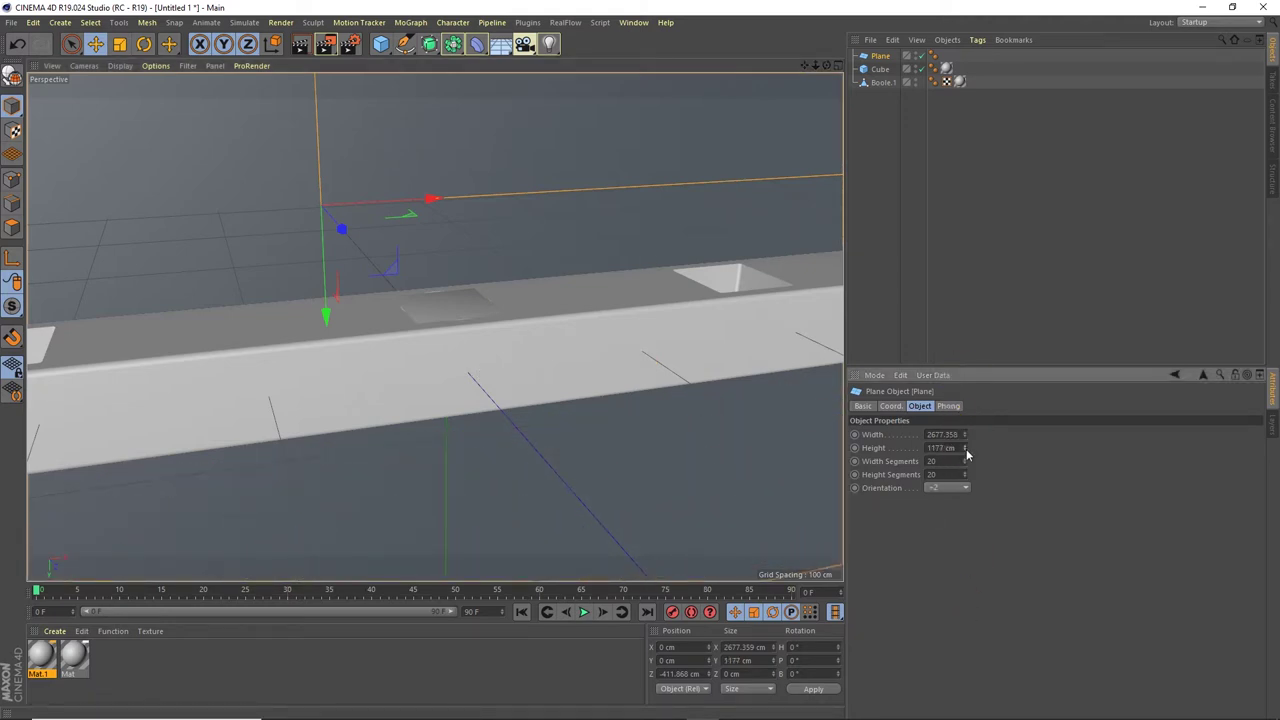
drag(966, 454, 966, 446)
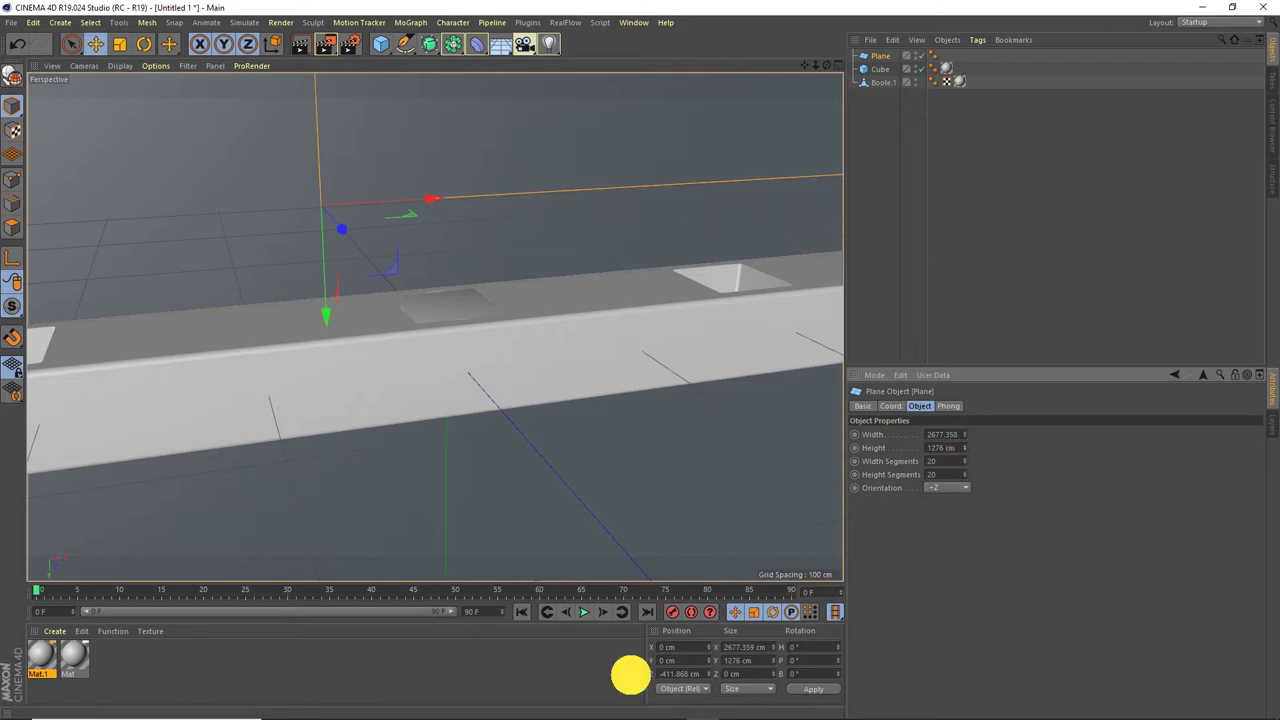
drag(614, 491, 586, 496)
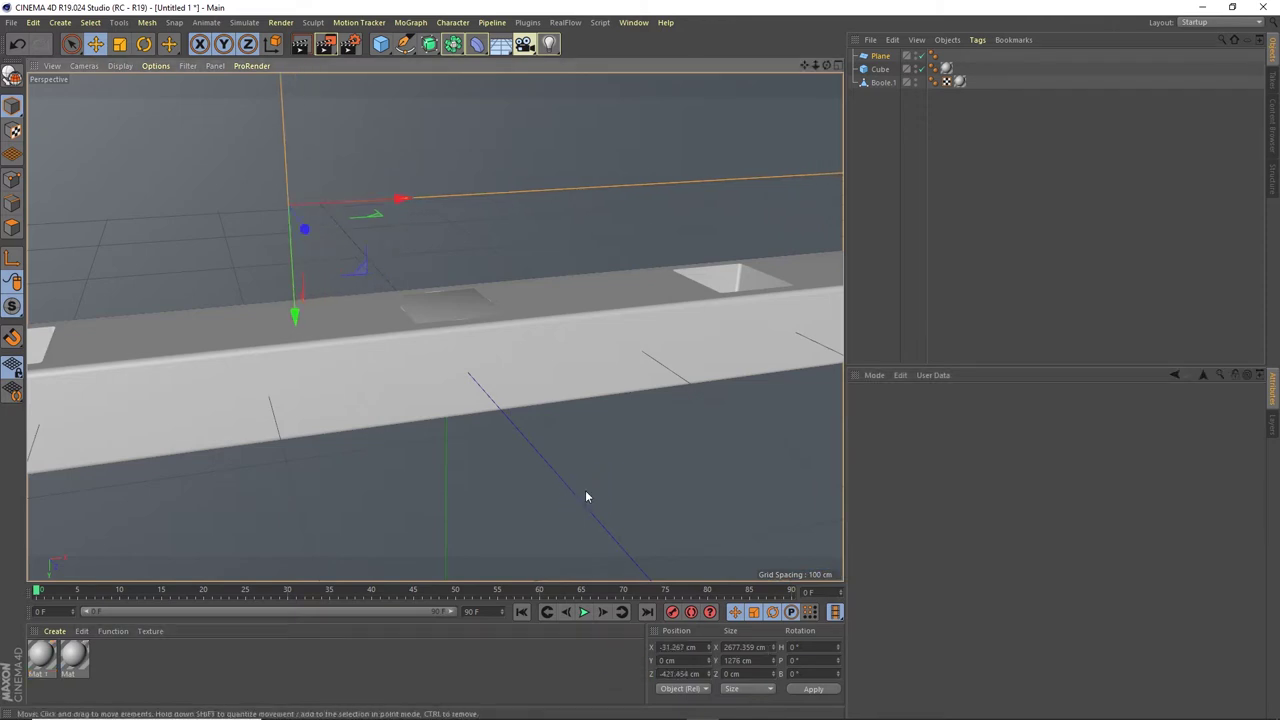
key(ctrl+z)
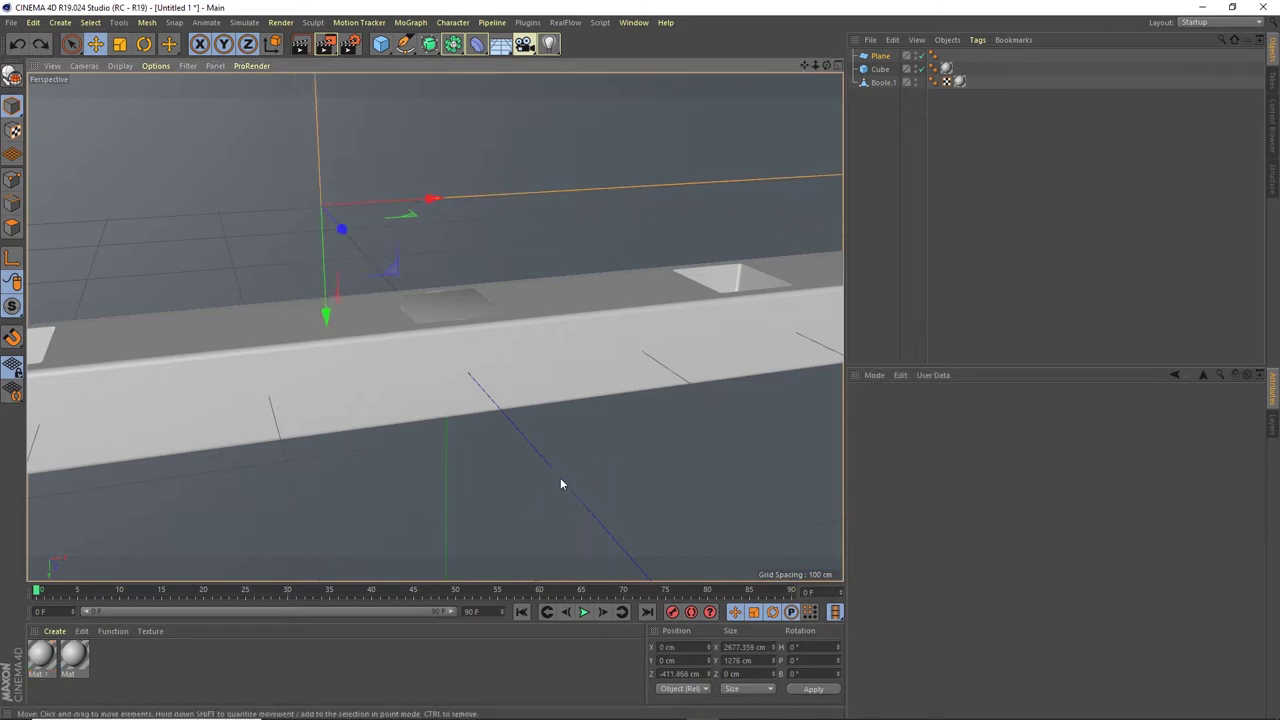
alt+drag(560, 477, 543, 477)
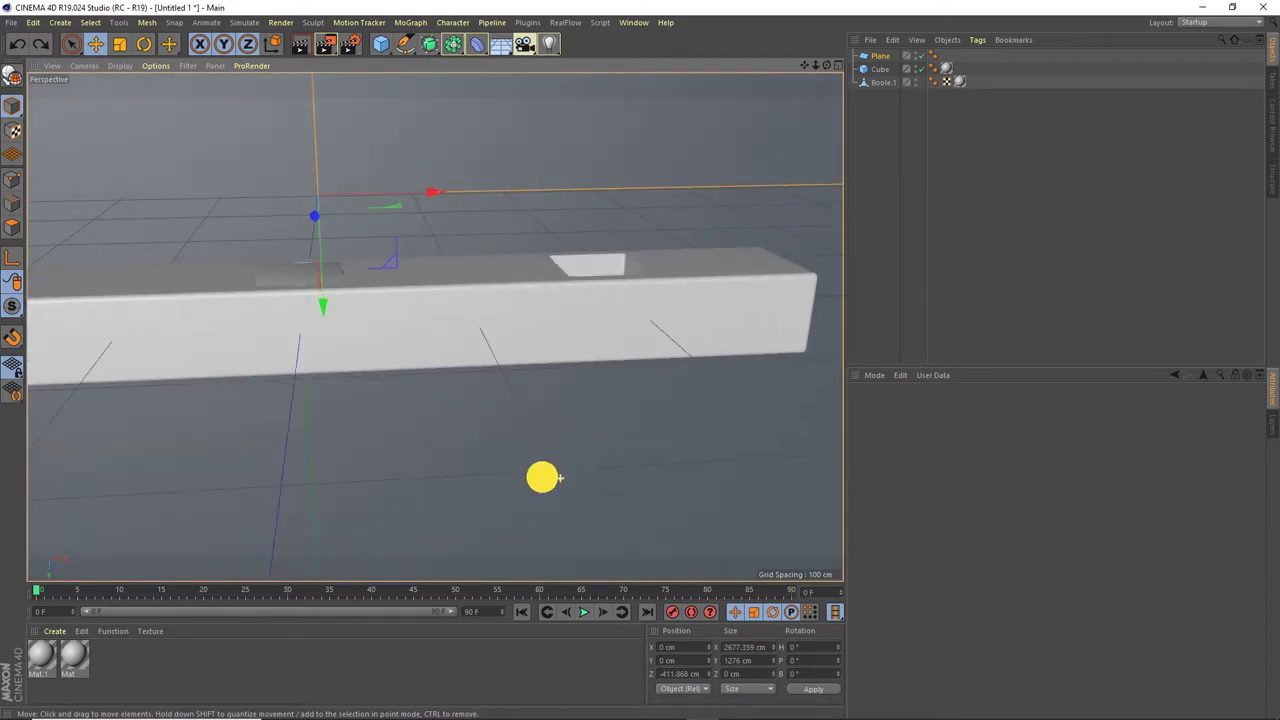
Create Mat.2, apply it to the Plane, and colour it purple (H 270°, S 69%)
double_click(121, 650)
drag(52, 655, 326, 477)
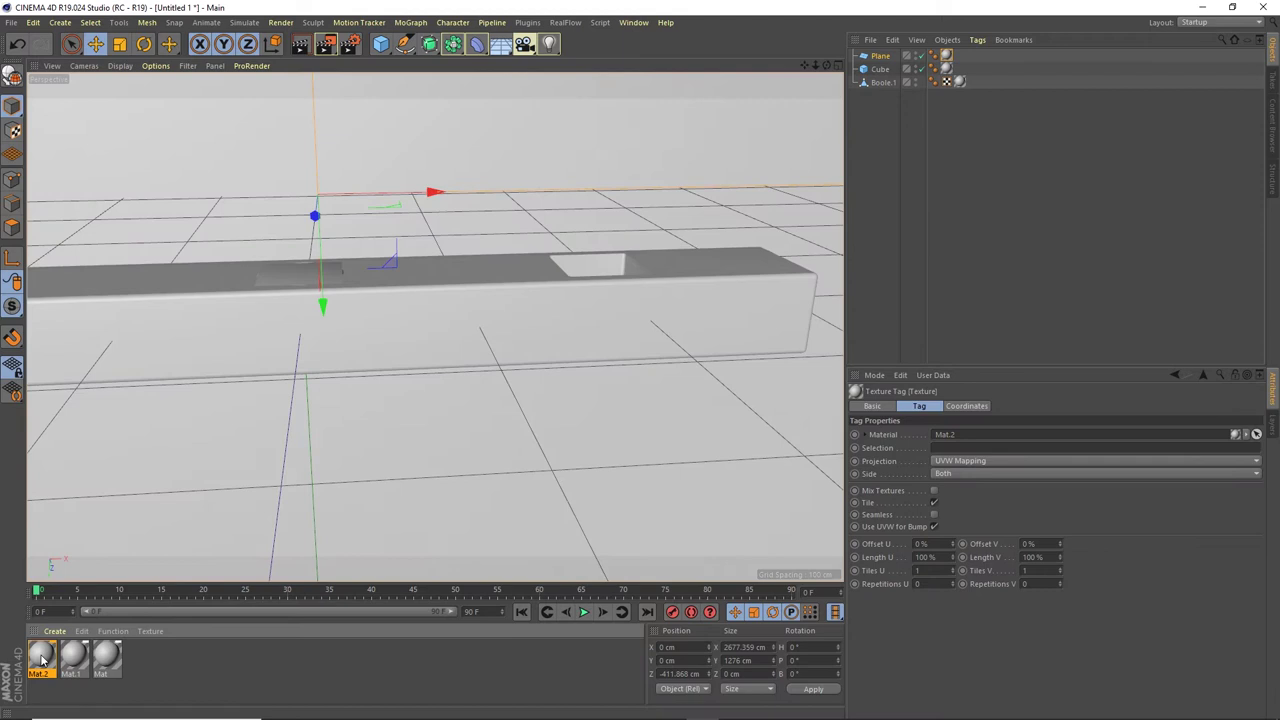
double_click(40, 656)
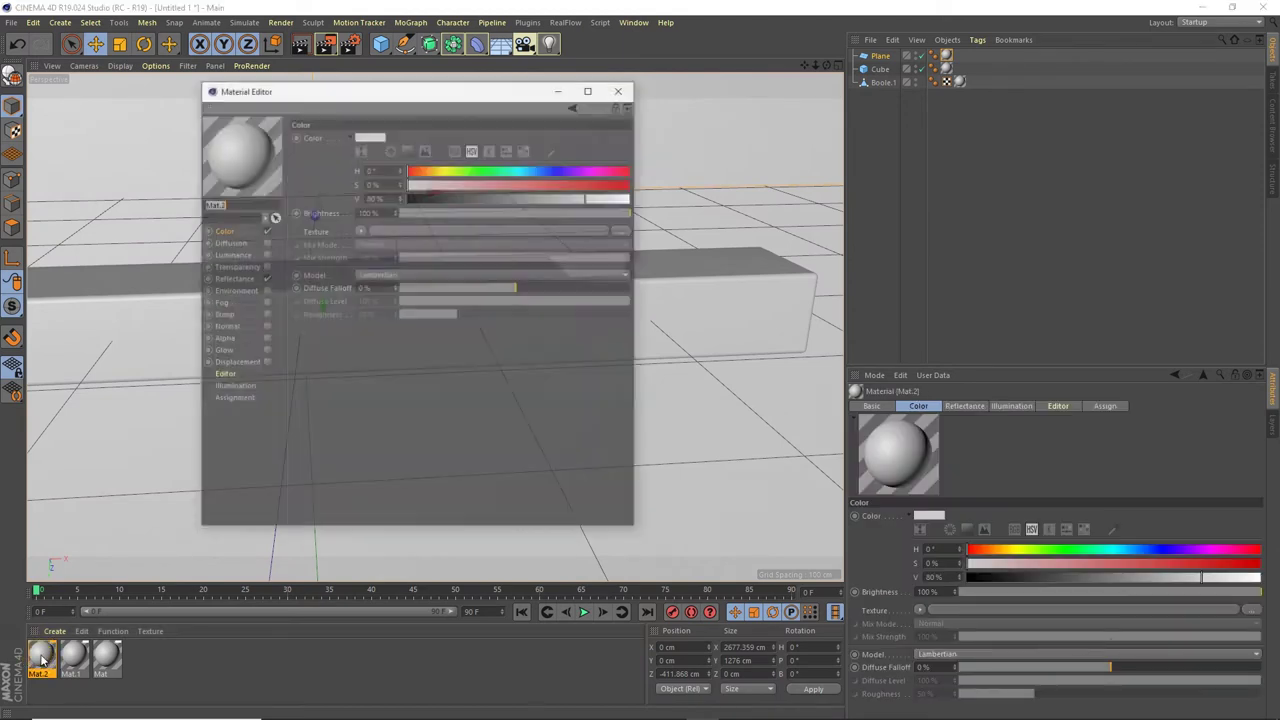
mouse_move(490, 175)
mouse_down()
mouse_move(576, 171)
mouse_move(562, 183)
mouse_up()
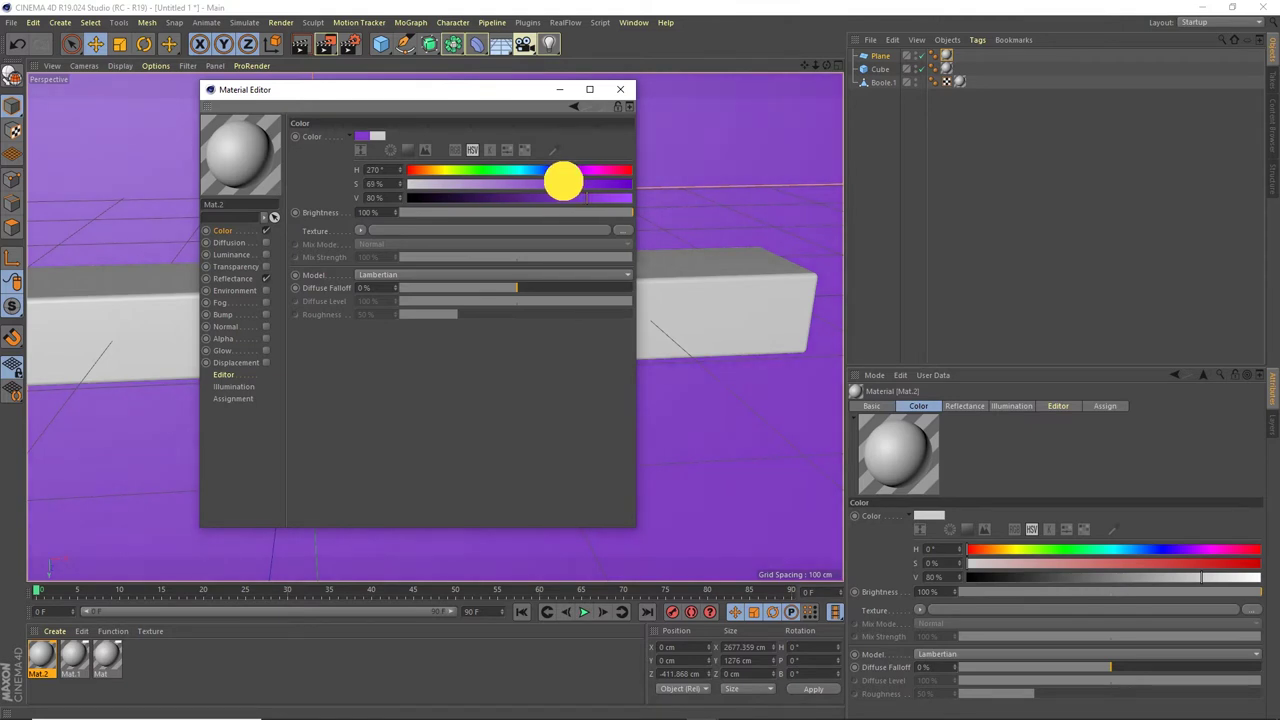
click(620, 89)
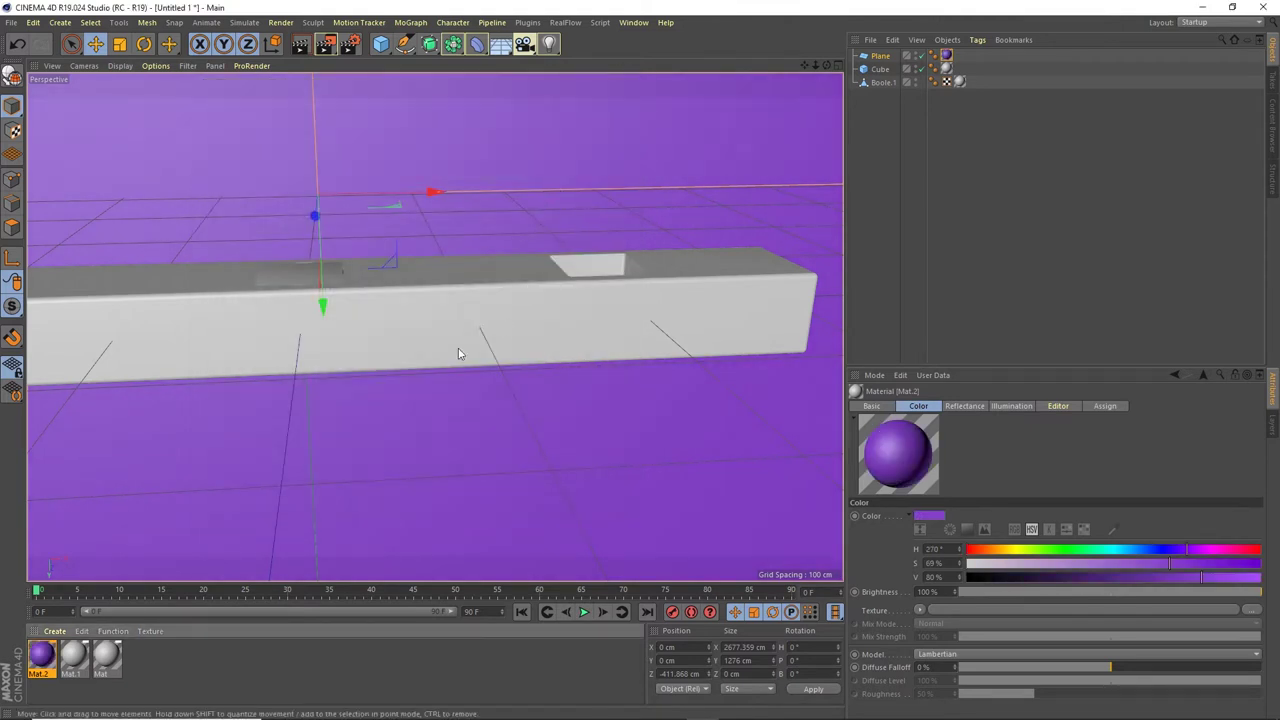
Add a Reflection (Legacy) layer to Mat.2 with brightness dimmed to 3%
double_click(42, 656)
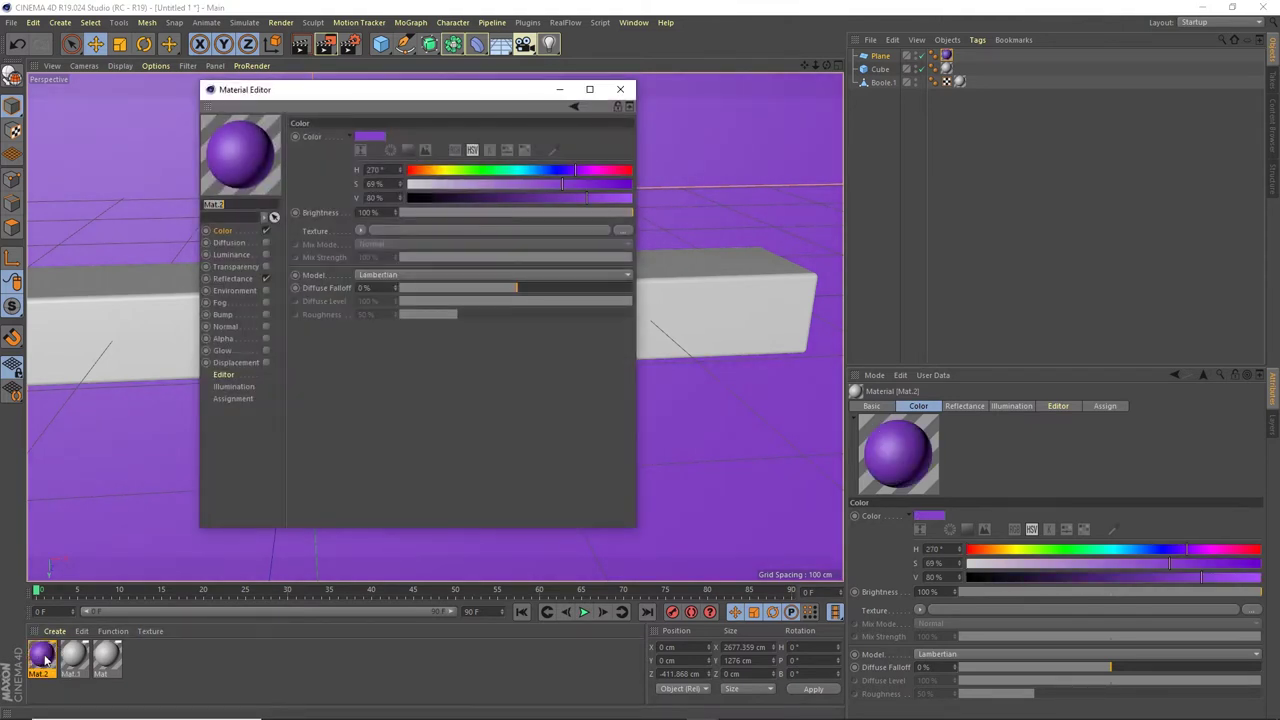
click(238, 280)
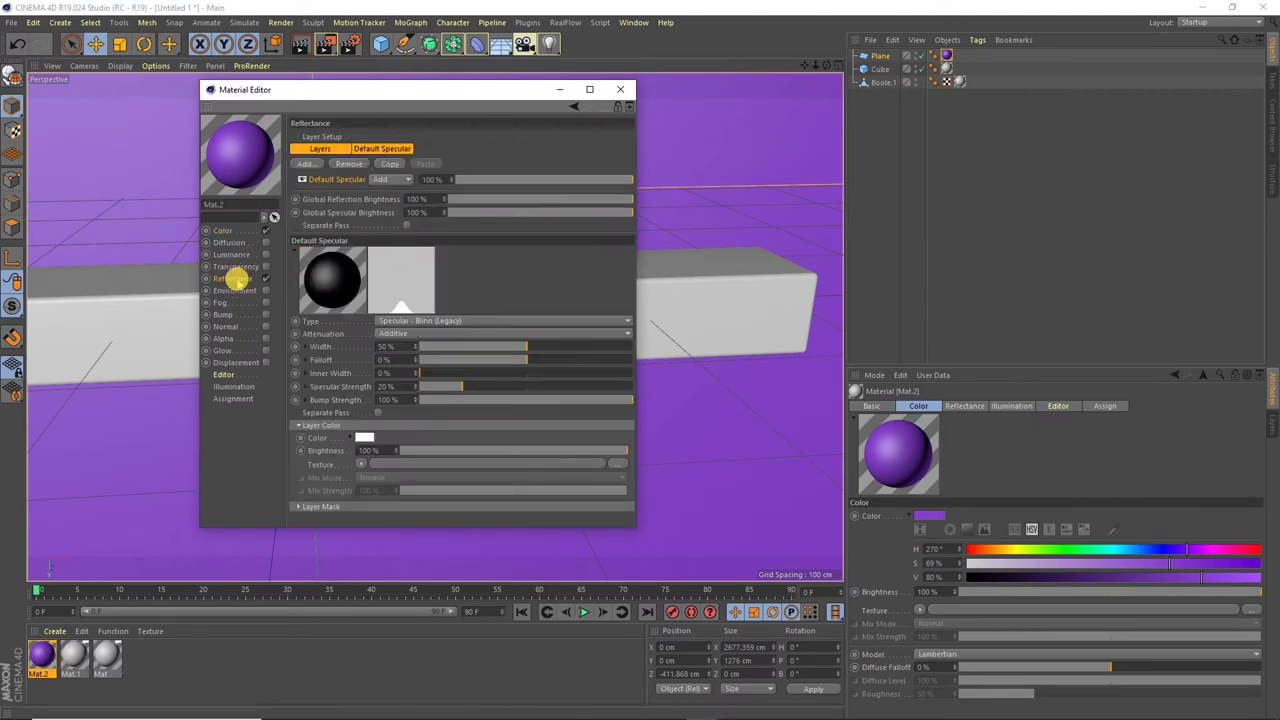
click(318, 150)
click(312, 165)
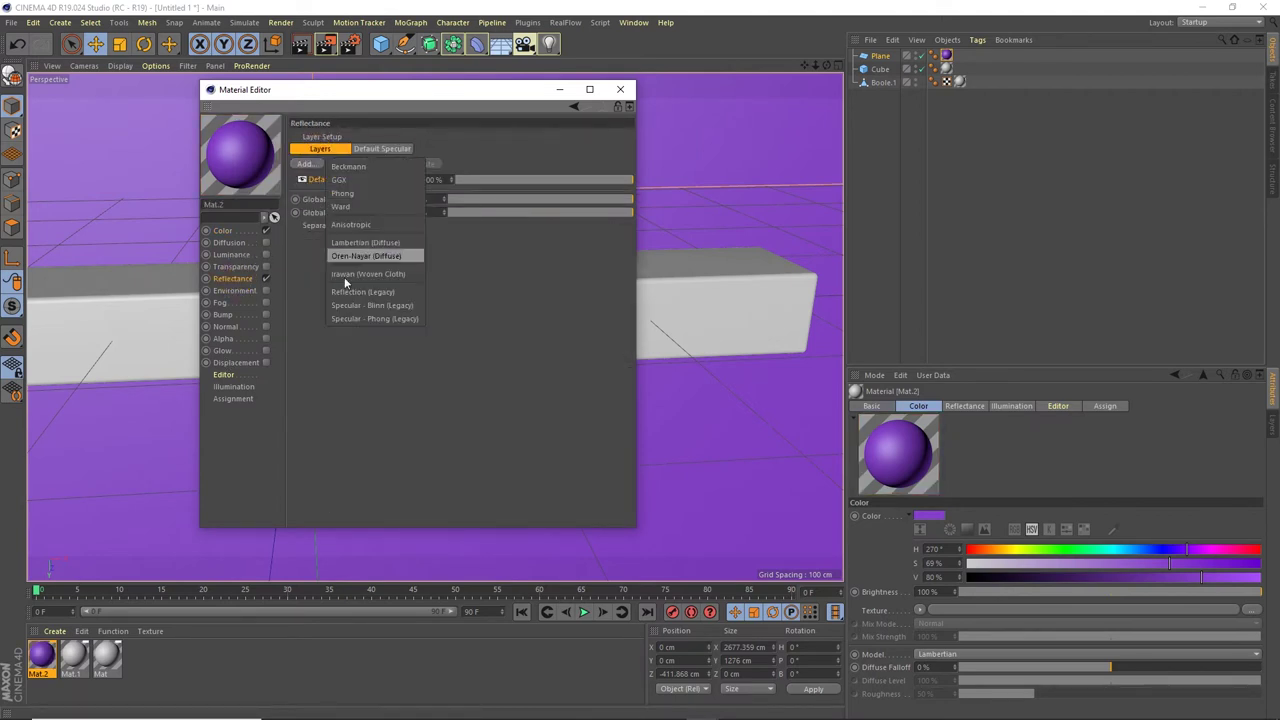
click(354, 290)
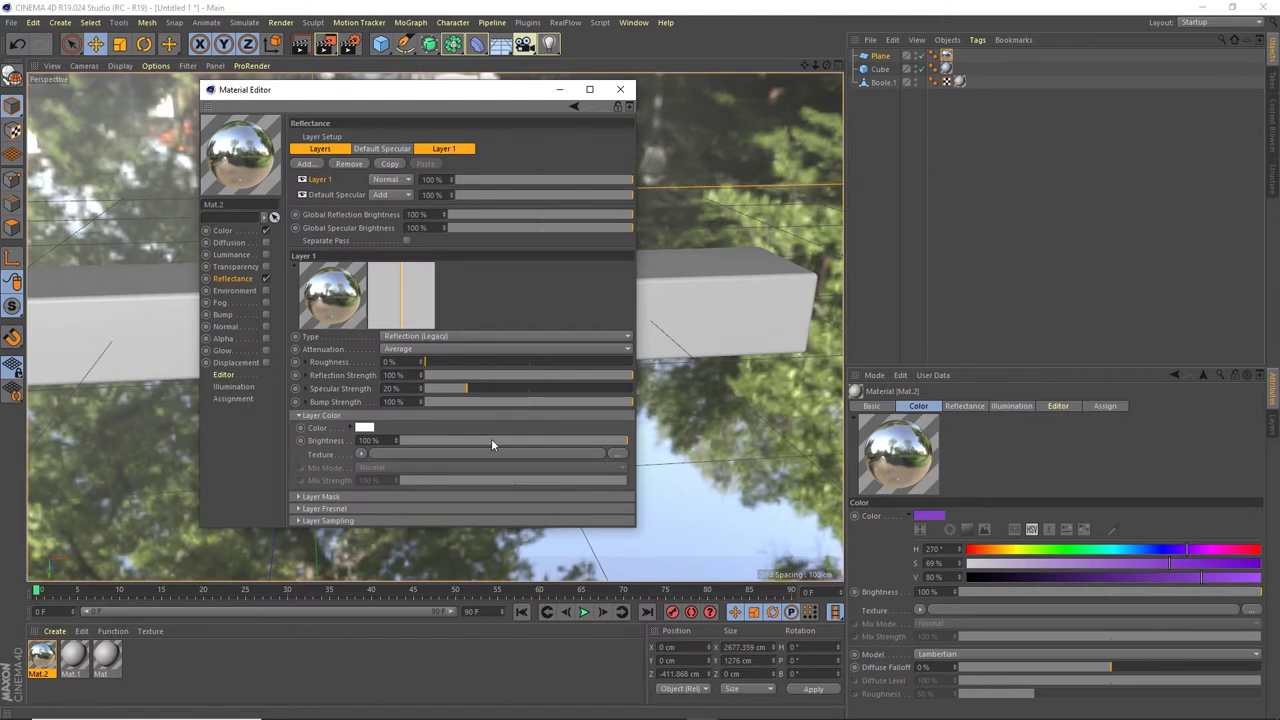
drag(423, 440, 406, 443)
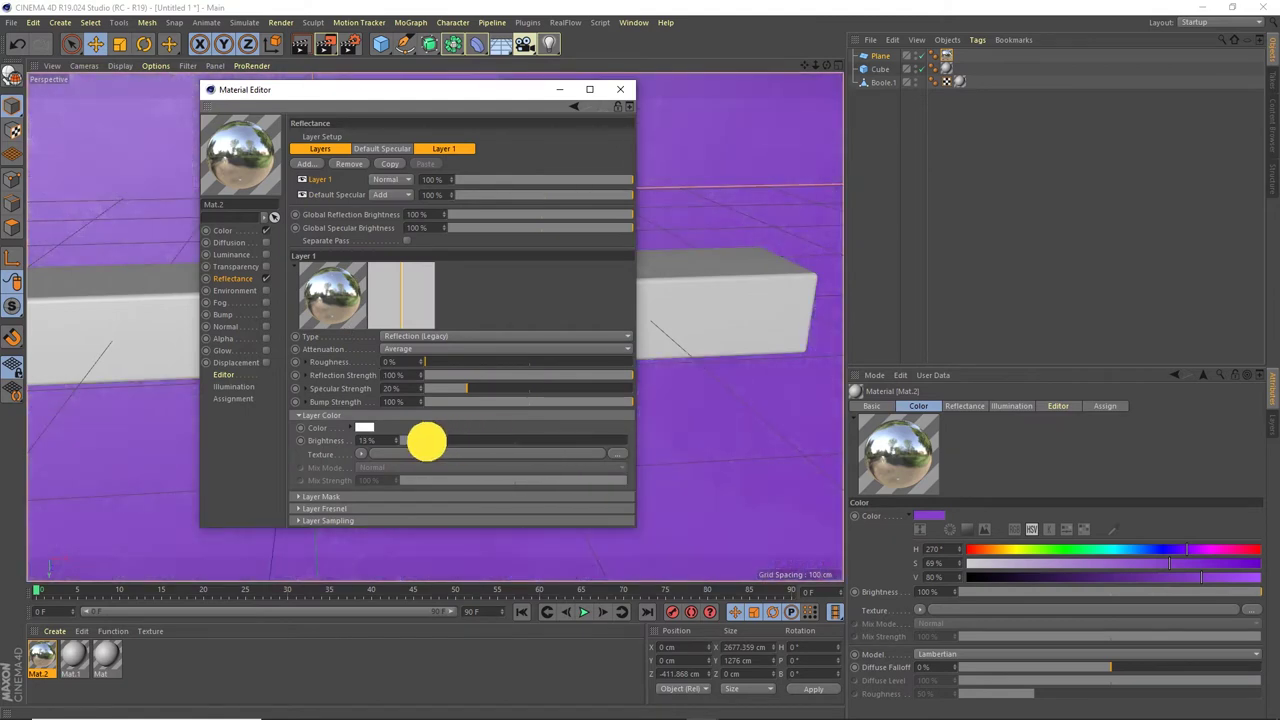
click(620, 89)
Colour the cube's material Mat yellow (H 59°, S 66%) and raise the cube onto the bar
click(291, 332)
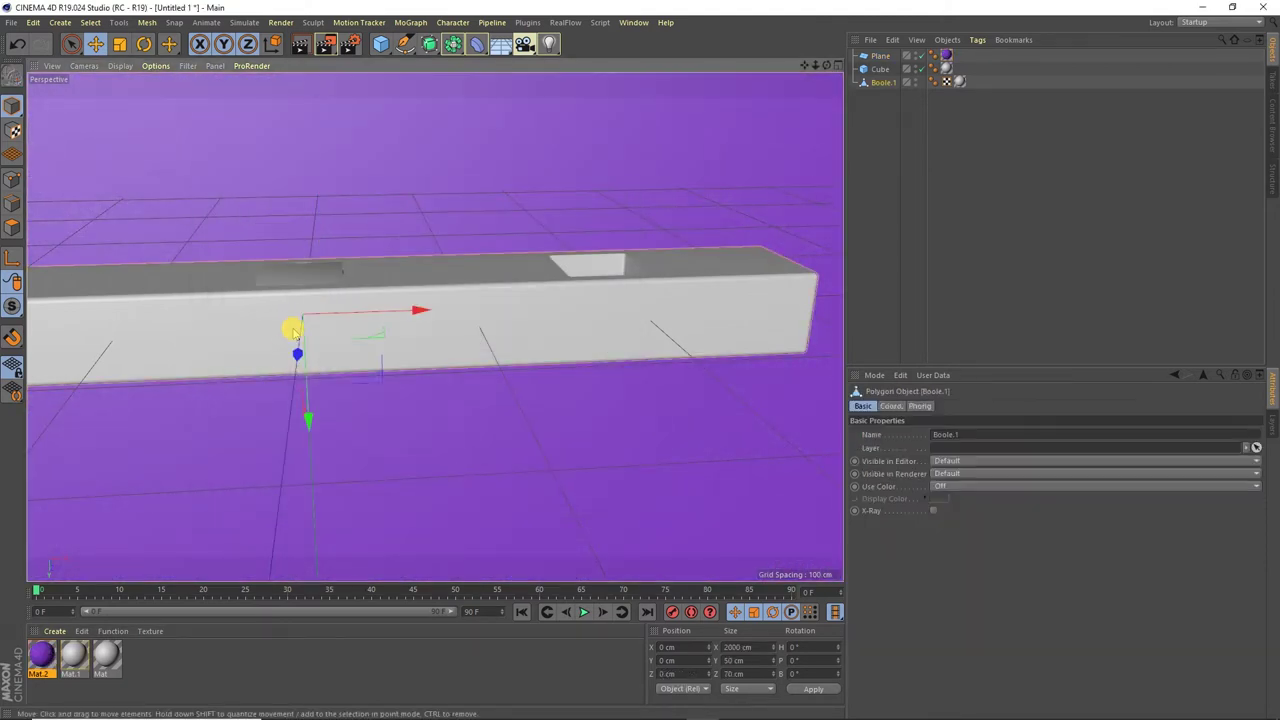
click(907, 72)
click(946, 68)
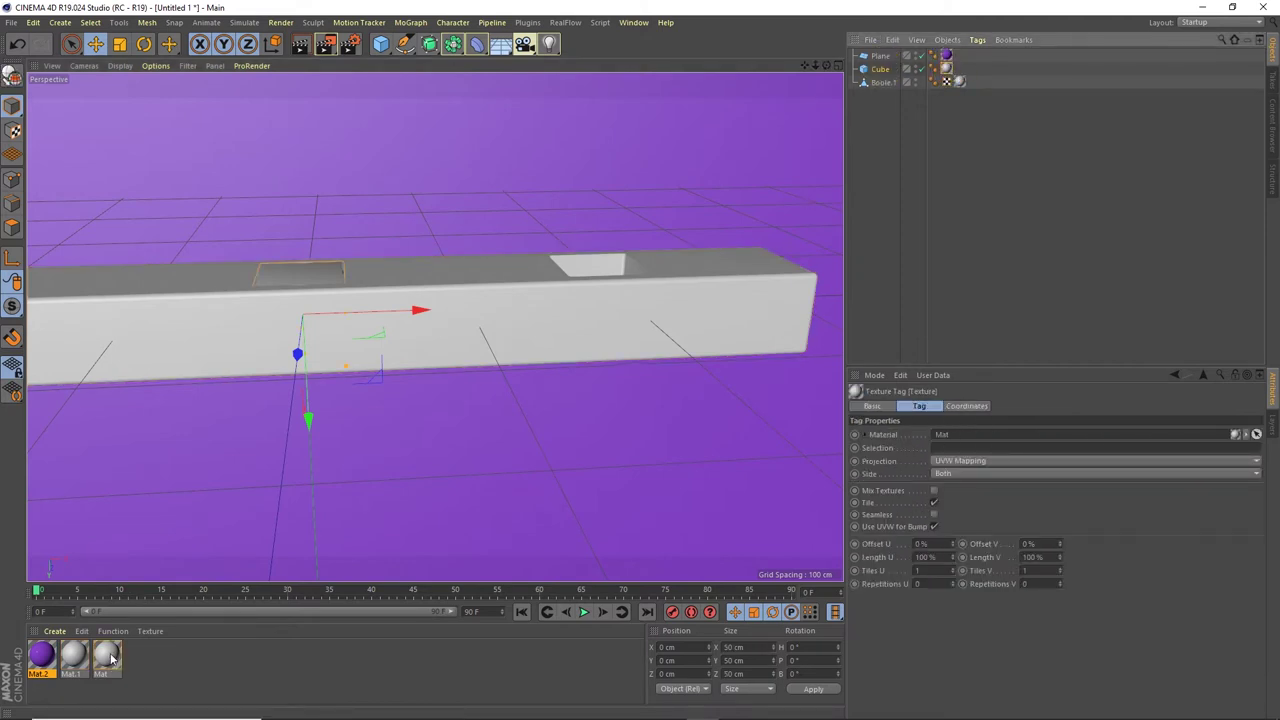
double_click(108, 656)
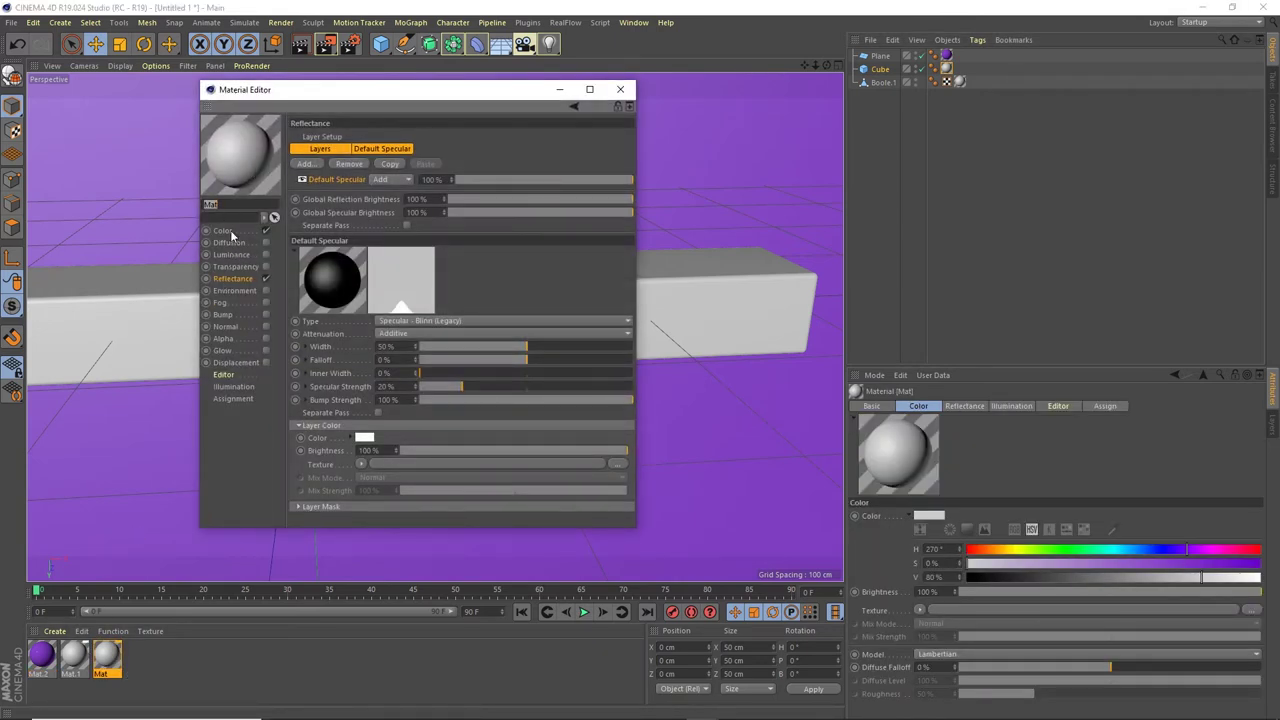
click(222, 231)
click(441, 170)
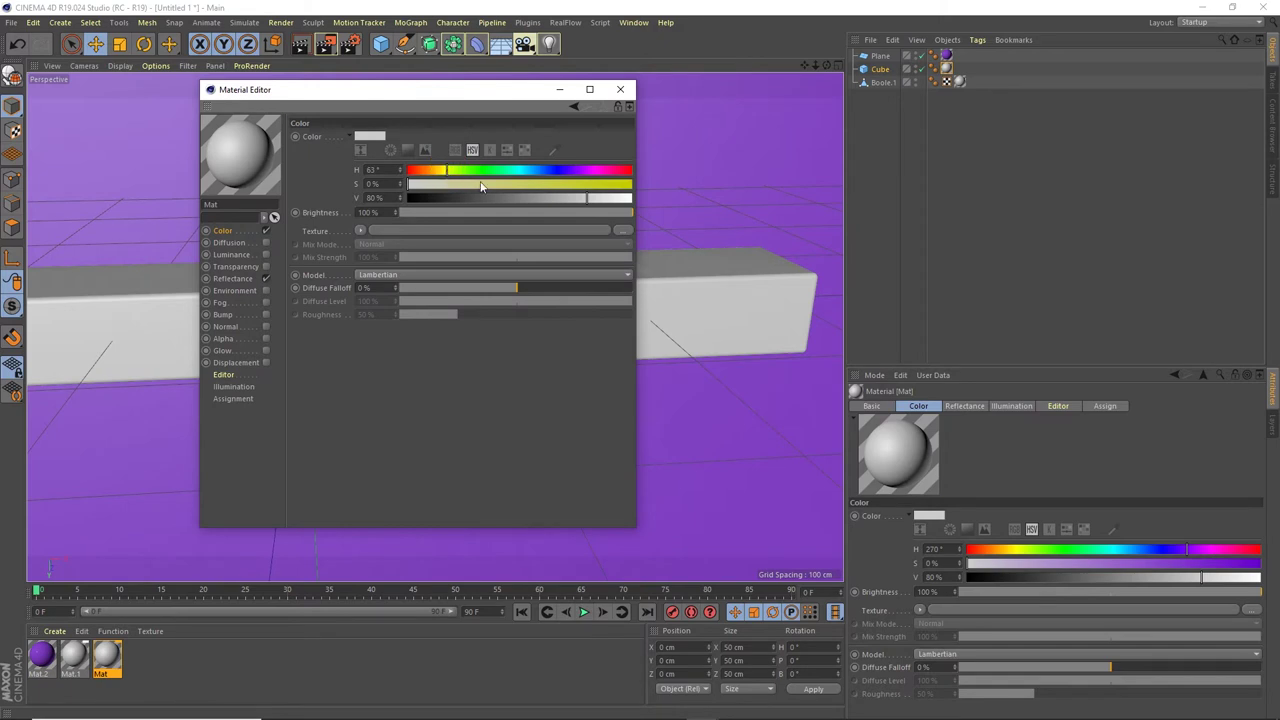
mouse_move(455, 183)
mouse_down()
mouse_move(649, 191)
mouse_move(556, 186)
mouse_up()
drag(443, 175, 443, 172)
click(627, 88)
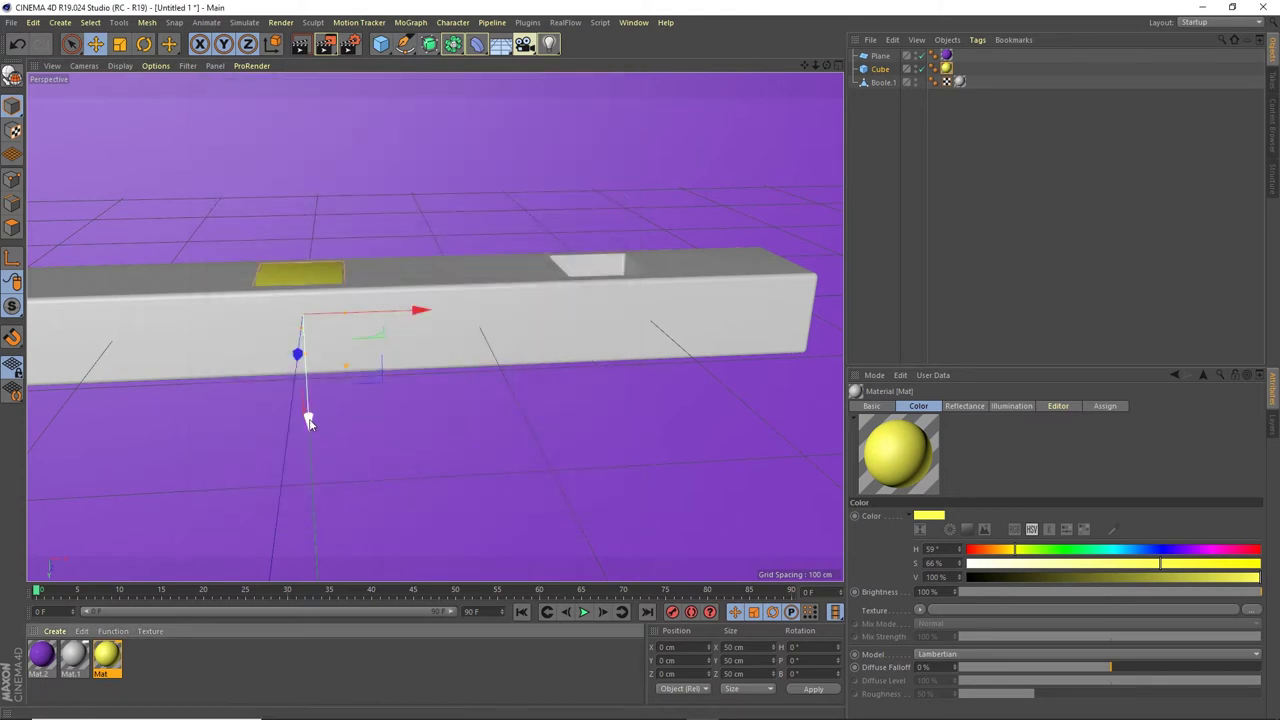
mouse_move(309, 420)
mouse_down()
mouse_move(315, 327)
mouse_move(326, 405)
mouse_move(473, 376)
mouse_up()
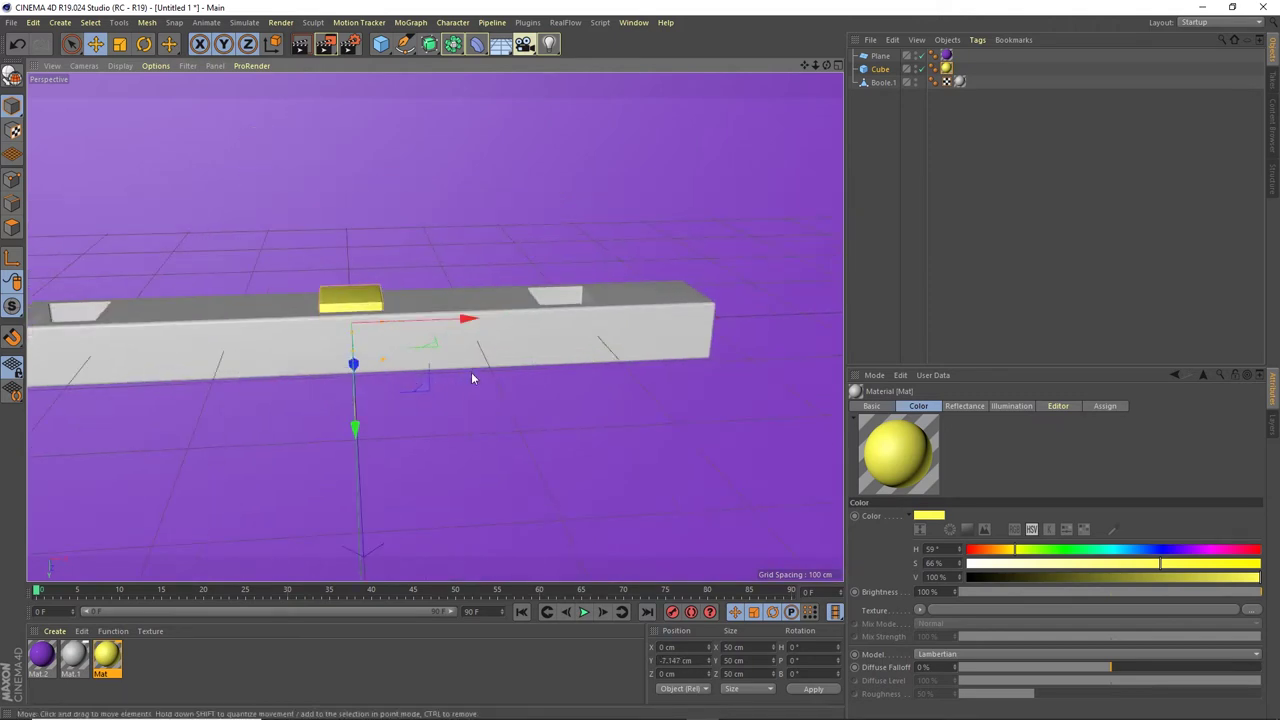
drag(829, 66, 640, 360)
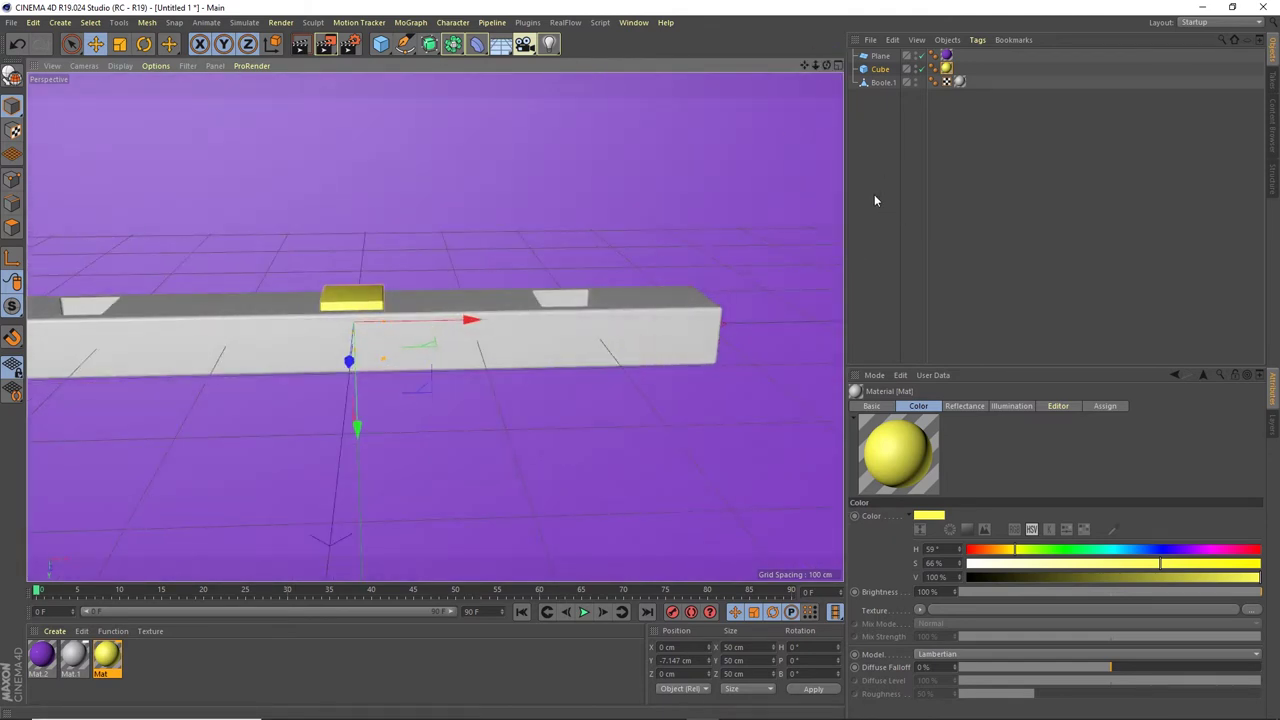
Key Boole.1's starting P.X position in the Coord. tab
click(878, 82)
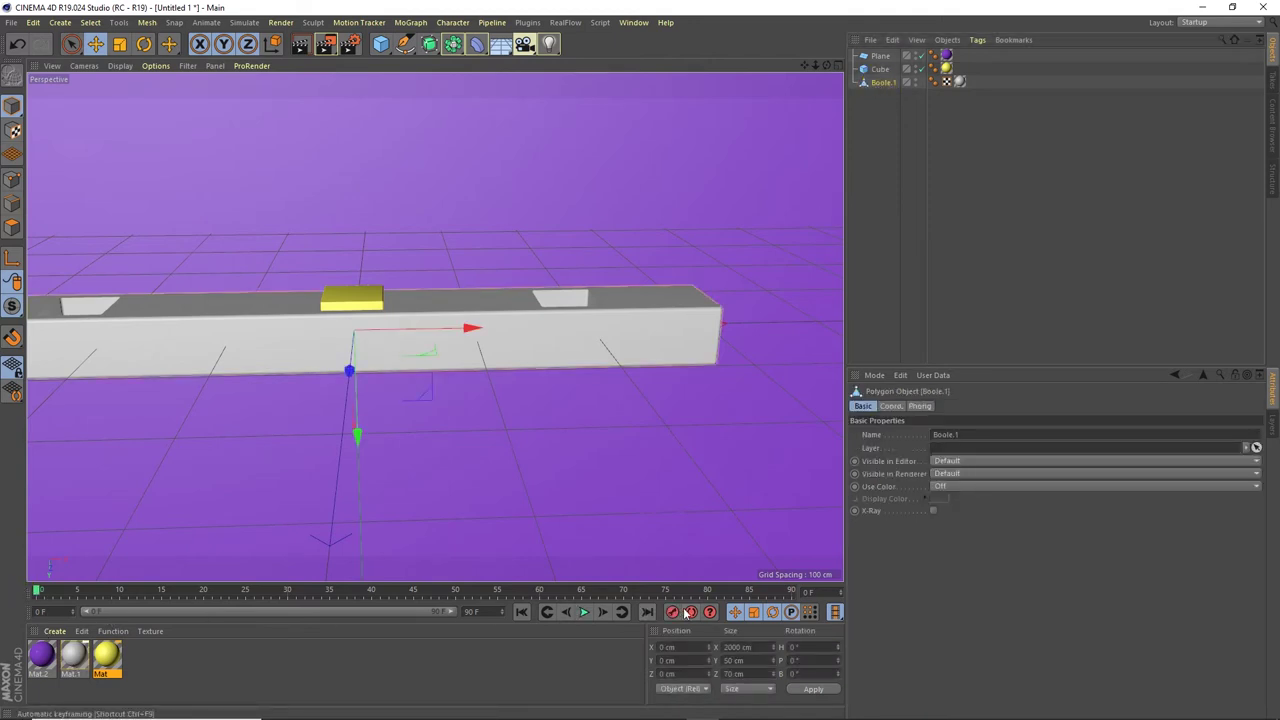
click(898, 406)
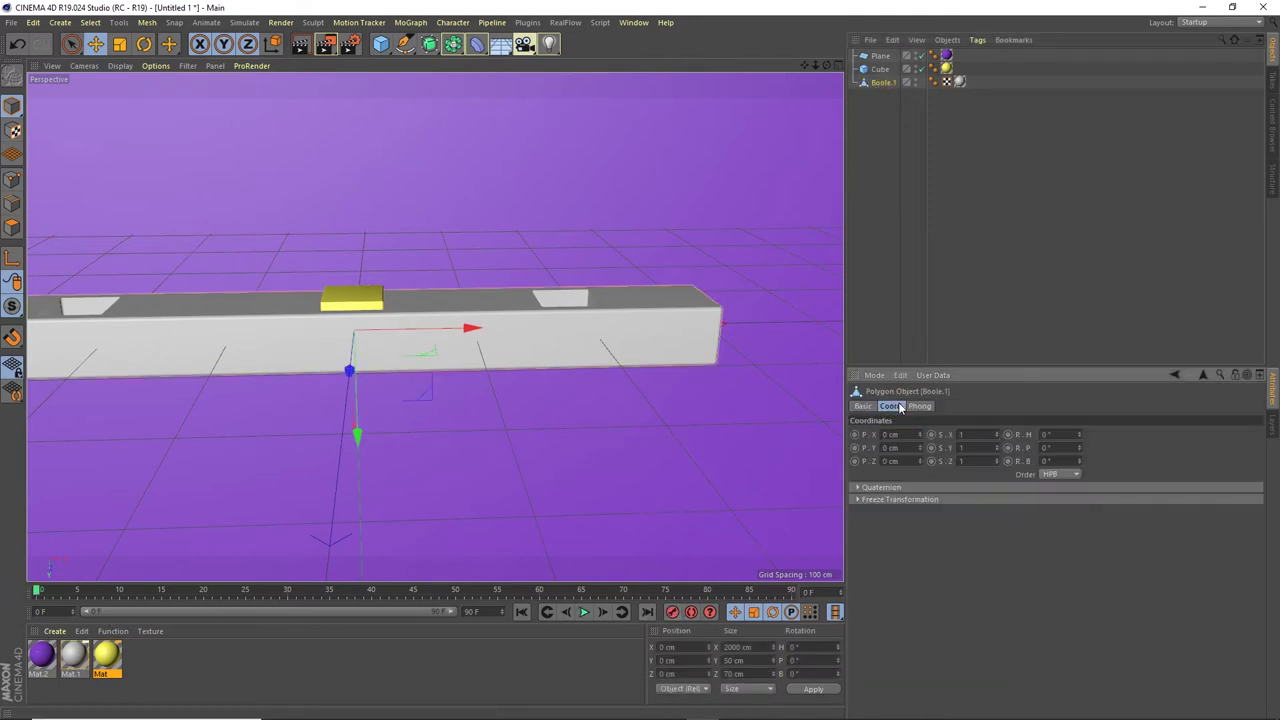
click(854, 434)
click(855, 432)
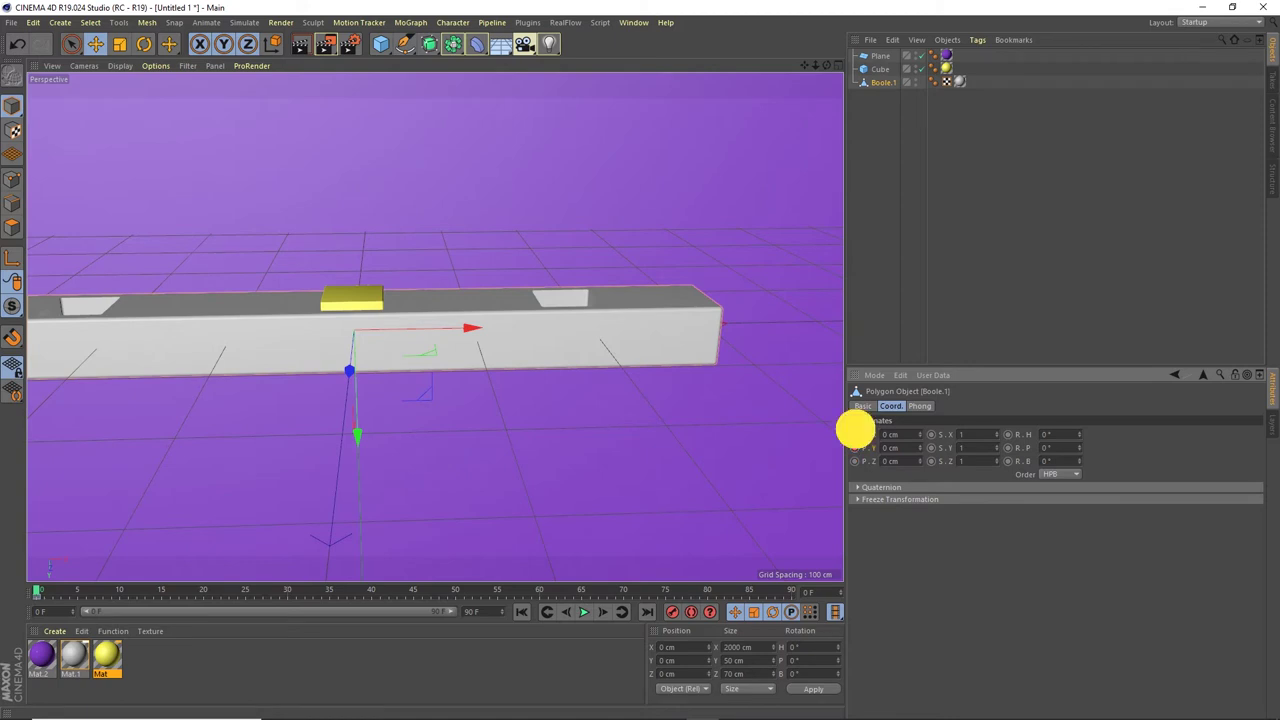
click(856, 432)
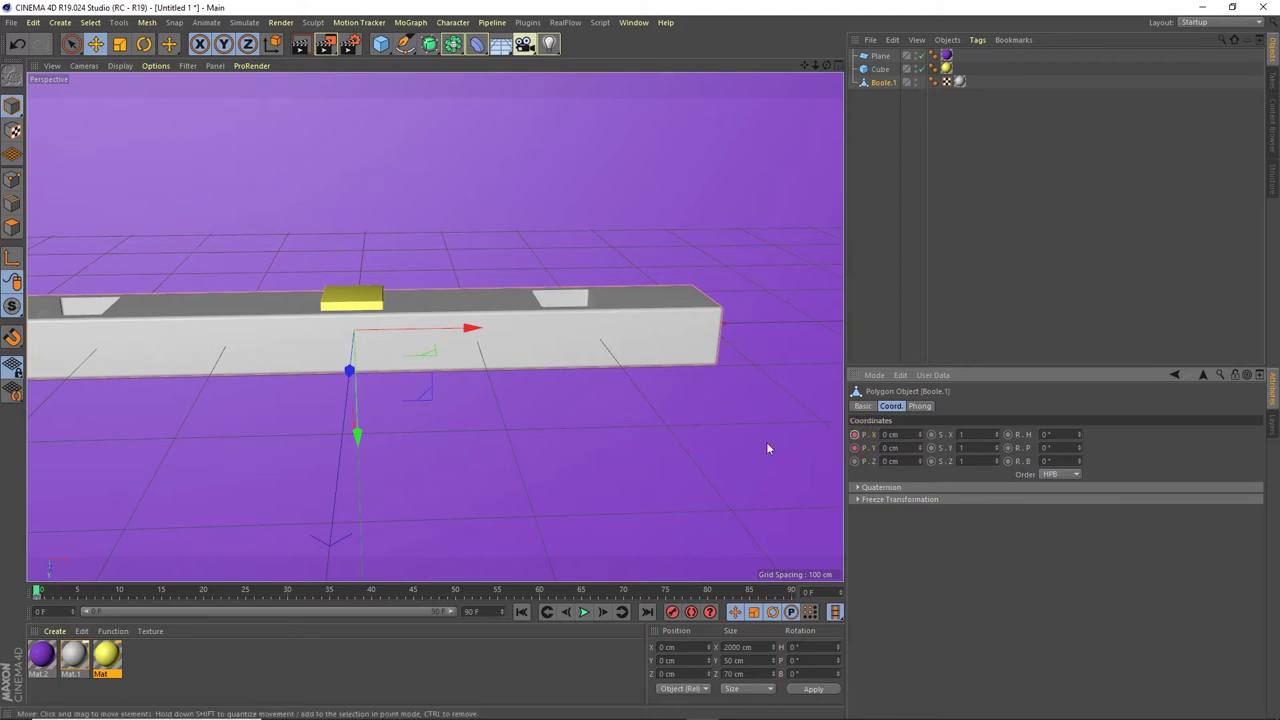
Move the bar to X 200 cm, push it further right, and key the new X
drag(471, 329, 694, 308)
text(200)
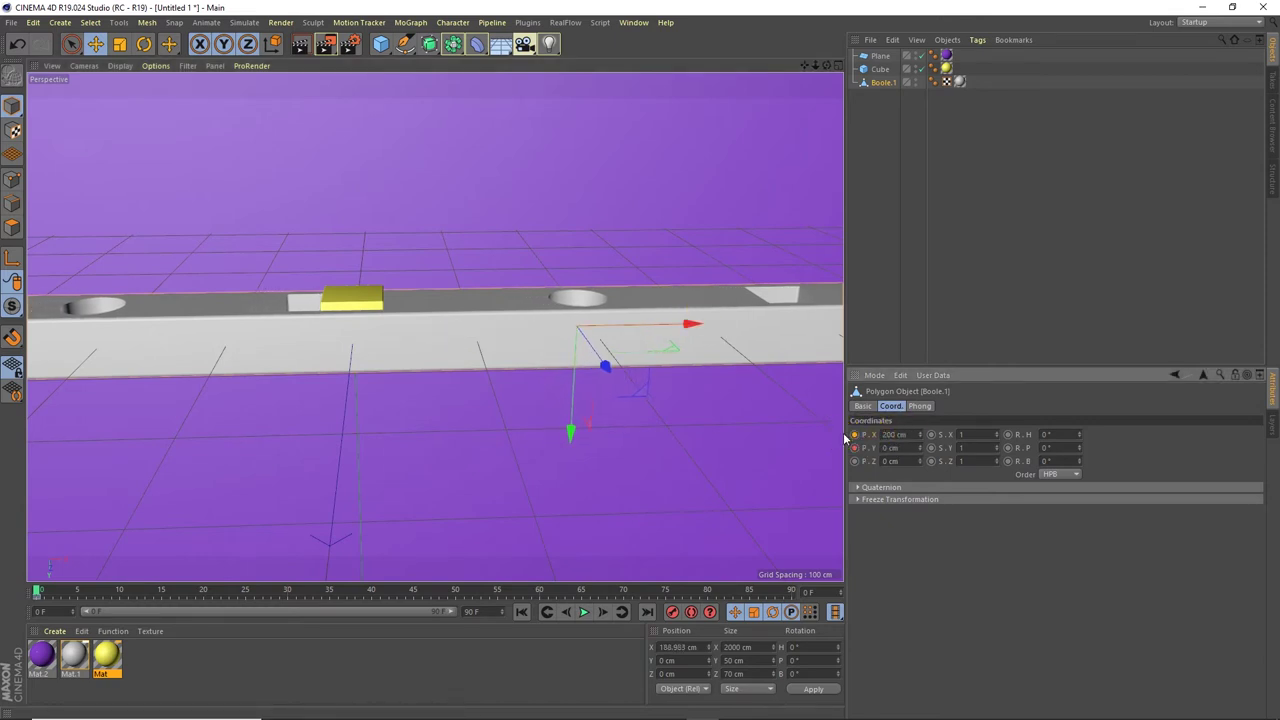
key(Return)
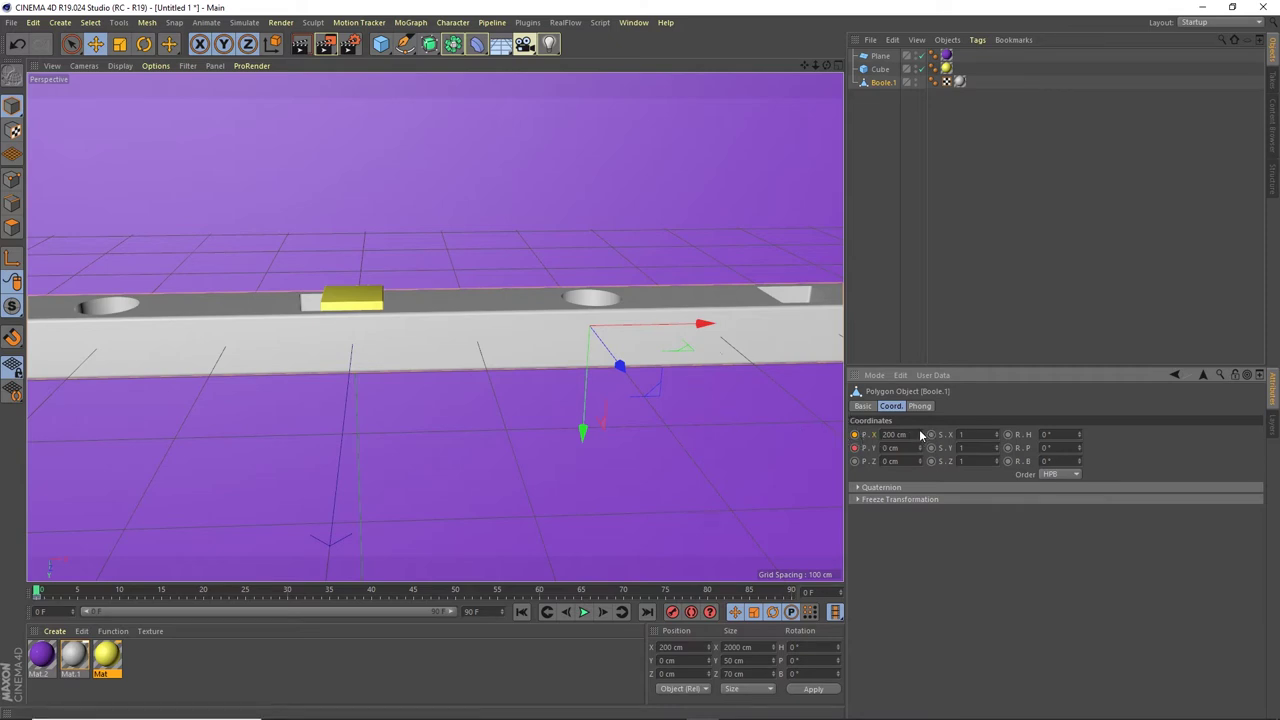
drag(920, 434, 921, 434)
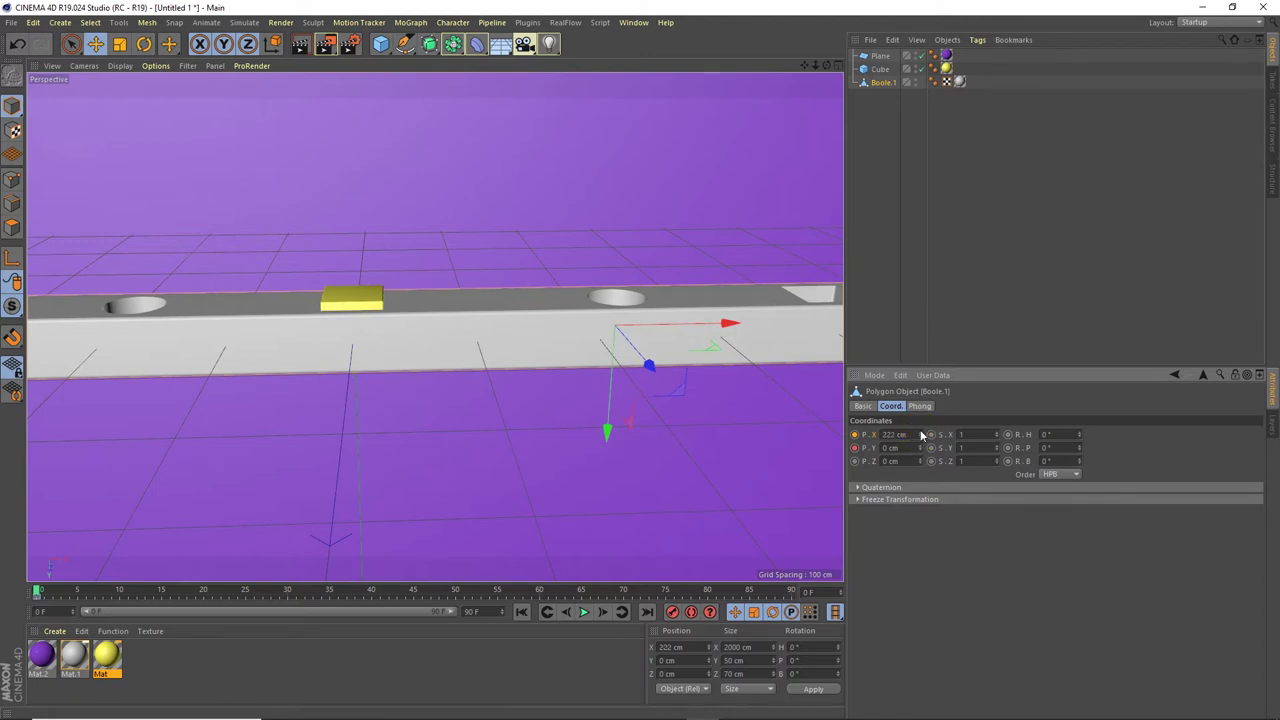
click(855, 434)
At frame 6, slide the yellow cube right along the bar to X 178.142 cm
mouse_move(43, 591)
mouse_down()
mouse_move(118, 597)
mouse_move(18, 592)
mouse_up()
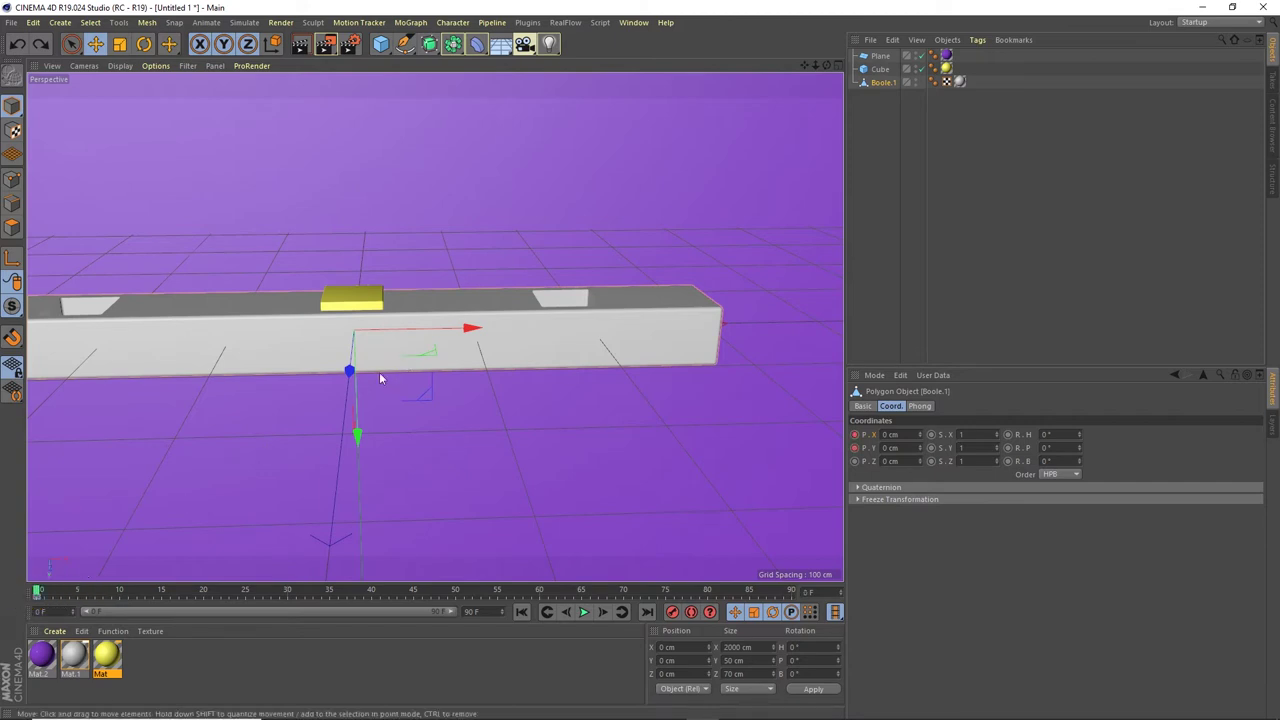
click(866, 74)
drag(471, 317, 682, 300)
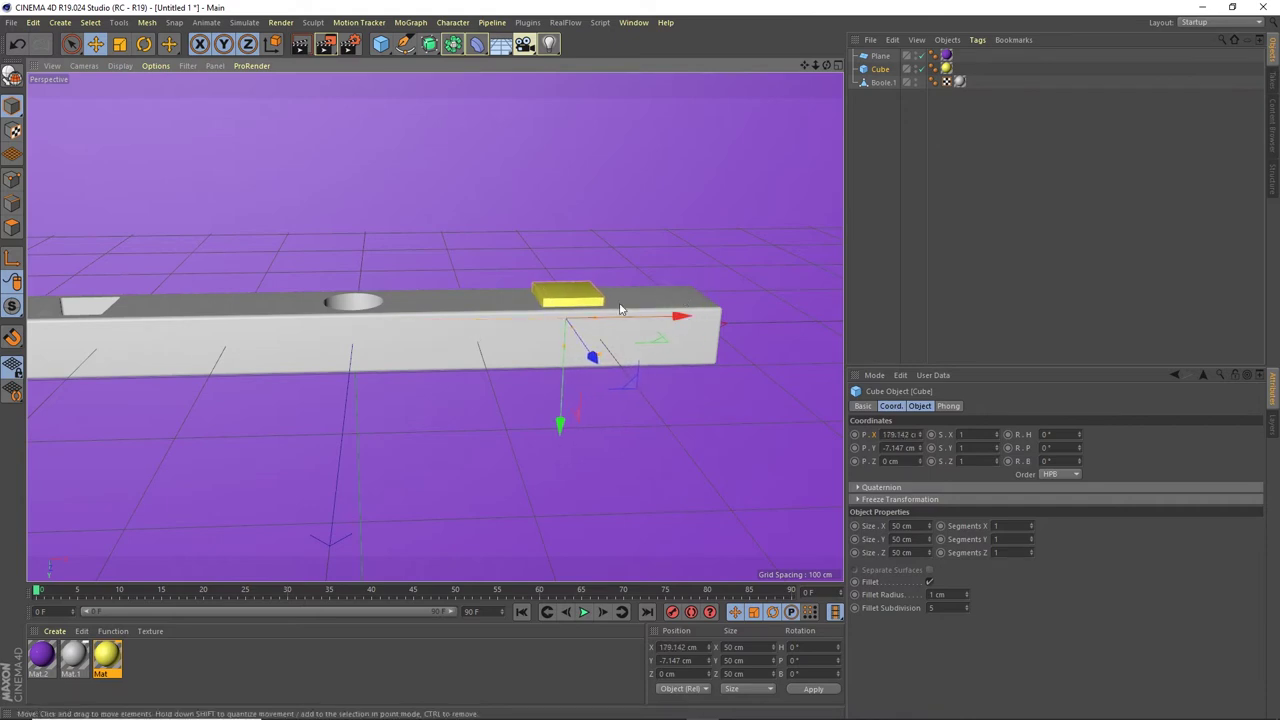
In four views, nudge the cube to X 178.162 cm and lift it to Y −2.111 cm
click(838, 65)
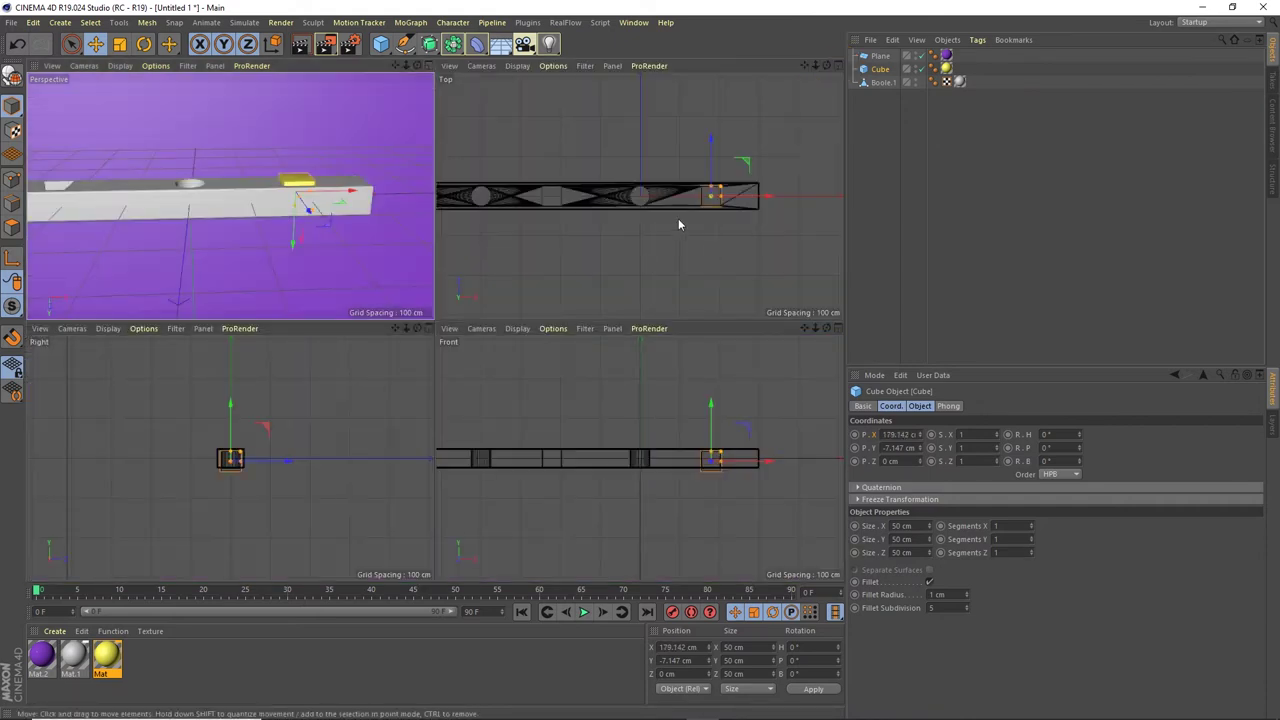
scroll(679, 224, up, 3)
scroll(689, 220, up, 3)
scroll(770, 175, up, 3)
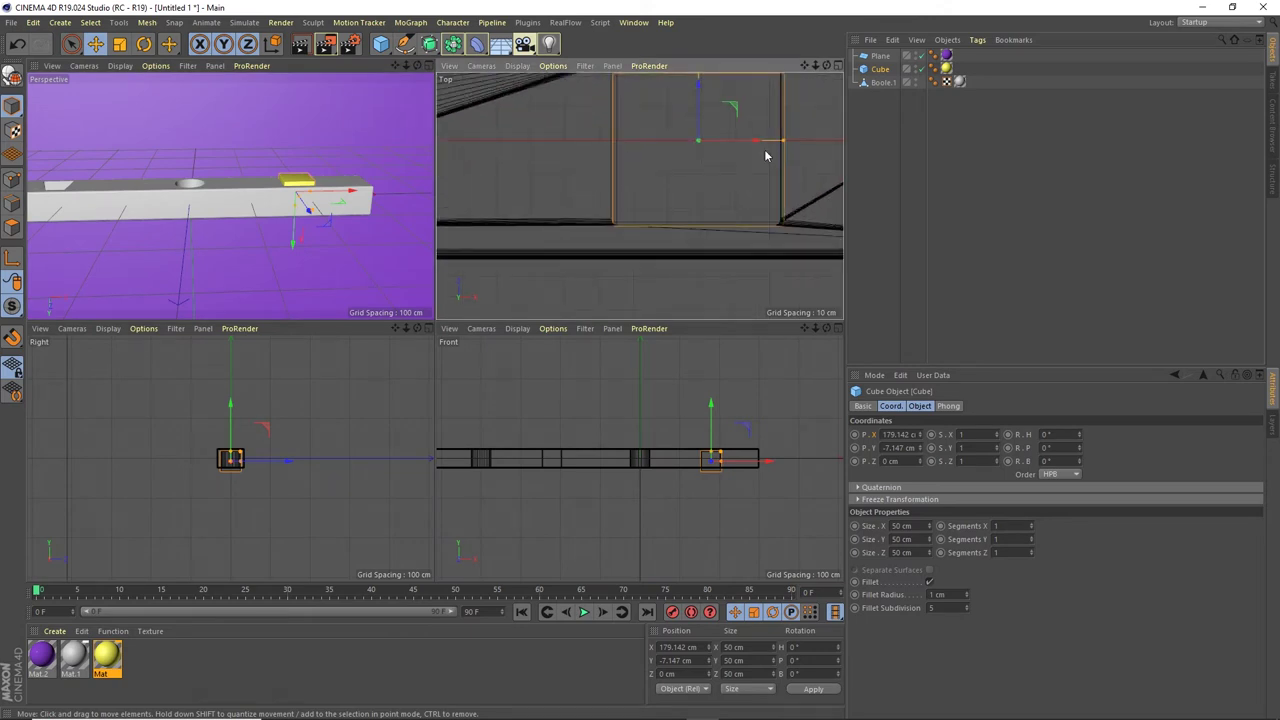
drag(762, 140, 756, 140)
scroll(727, 179, down, 2)
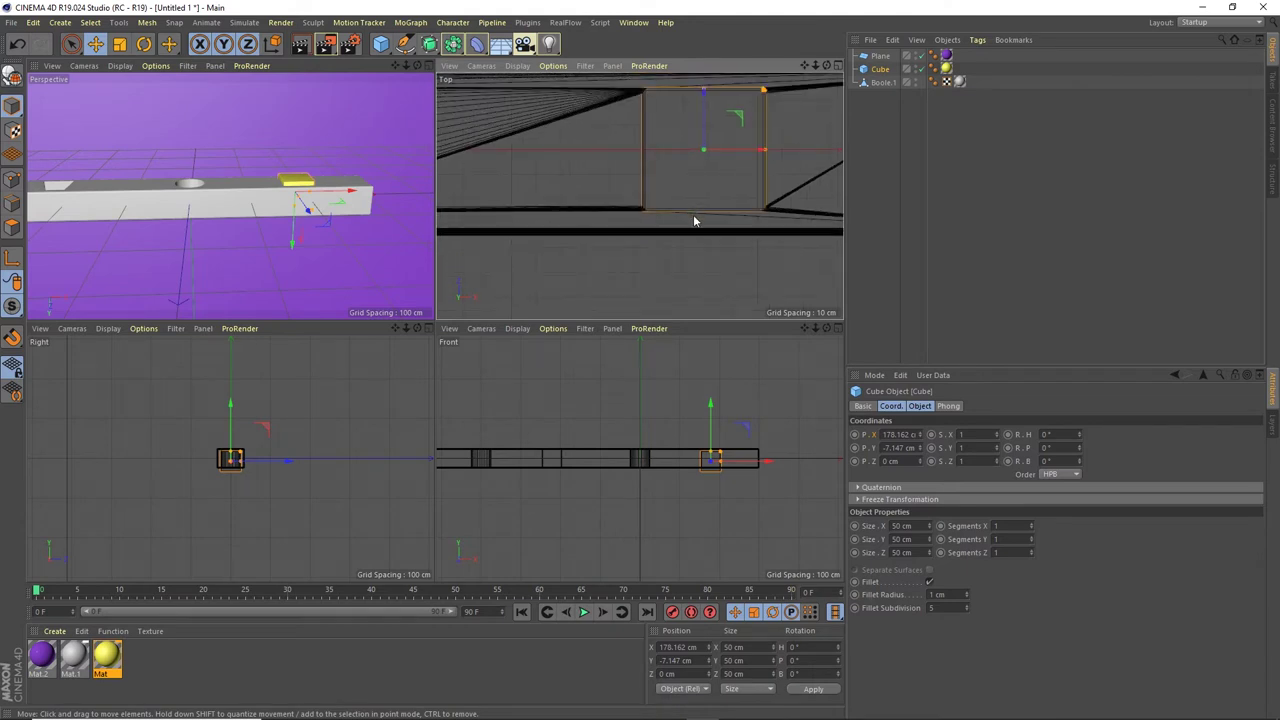
click(709, 404)
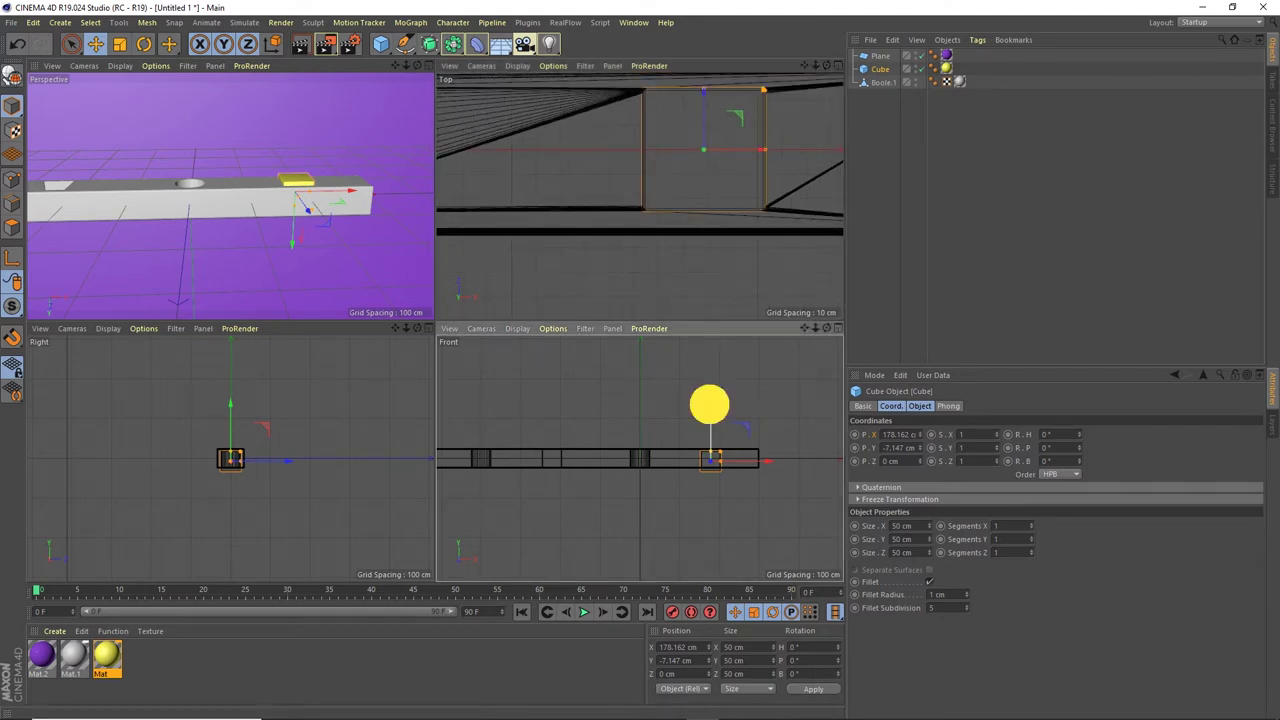
drag(709, 404, 710, 404)
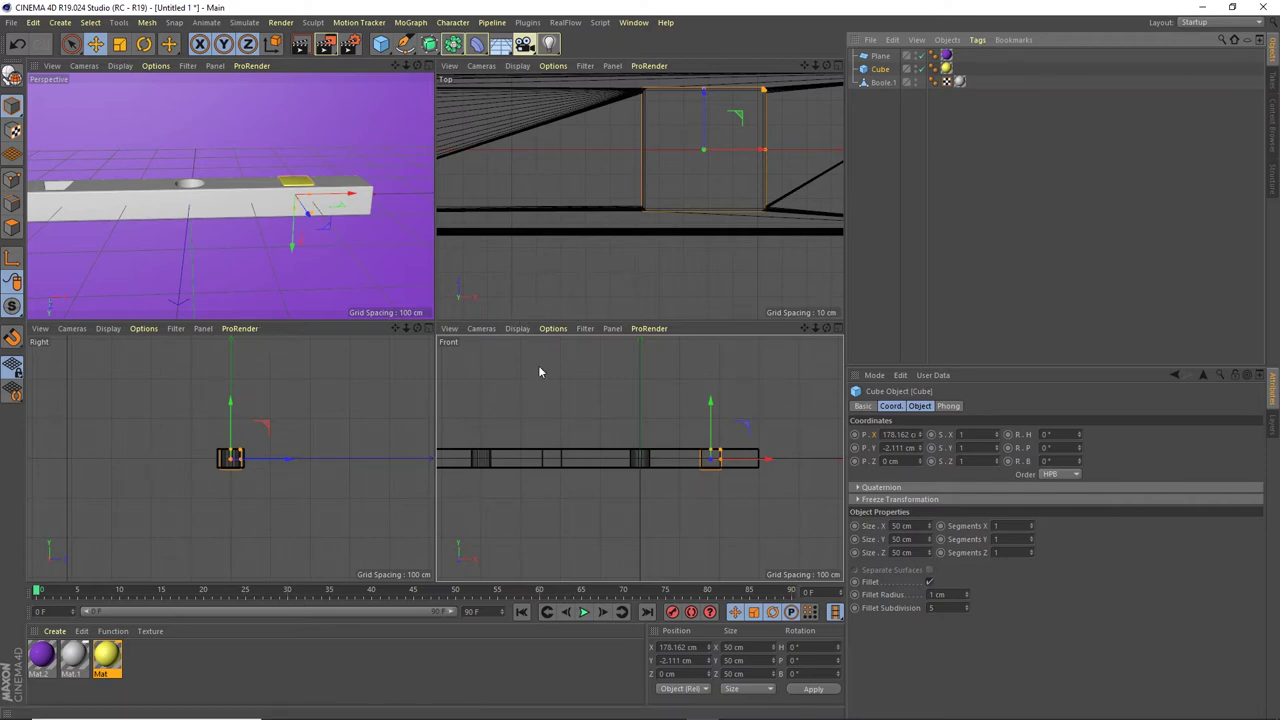
Key the yellow cube's Y position at -2.111 cm on frame 0
click(888, 70)
drag(921, 453, 920, 449)
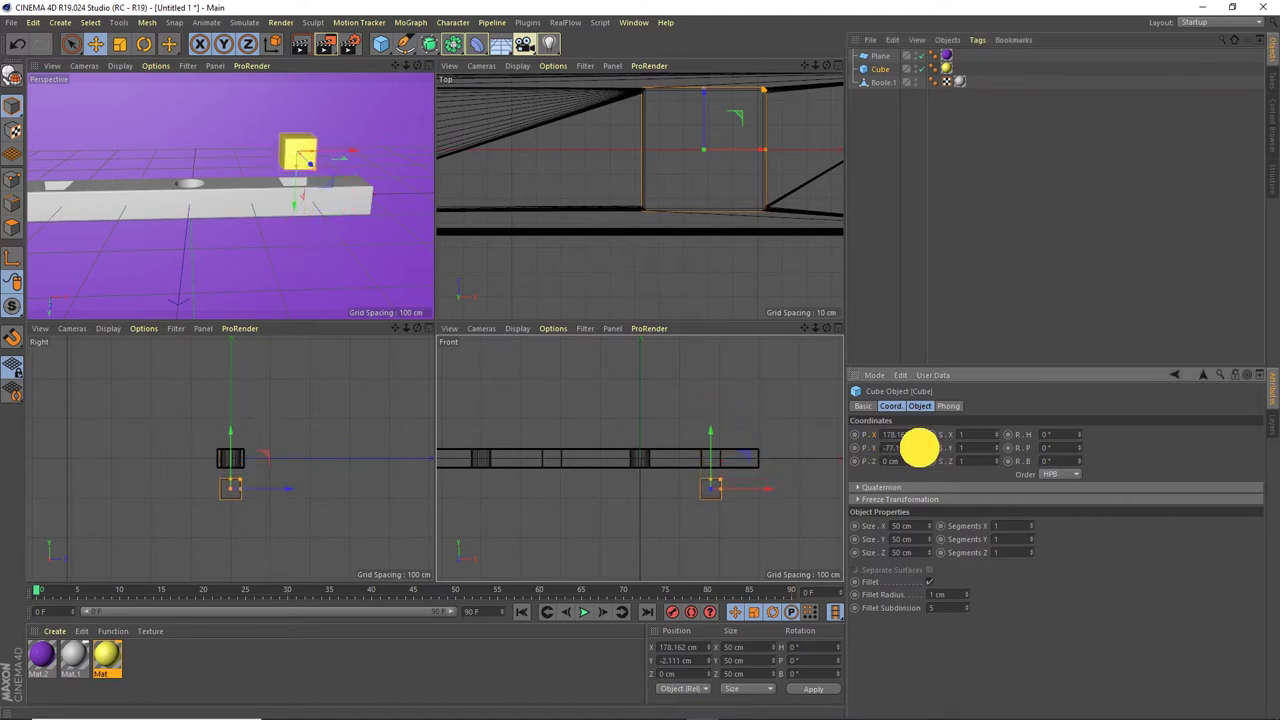
key(ctrl+z)
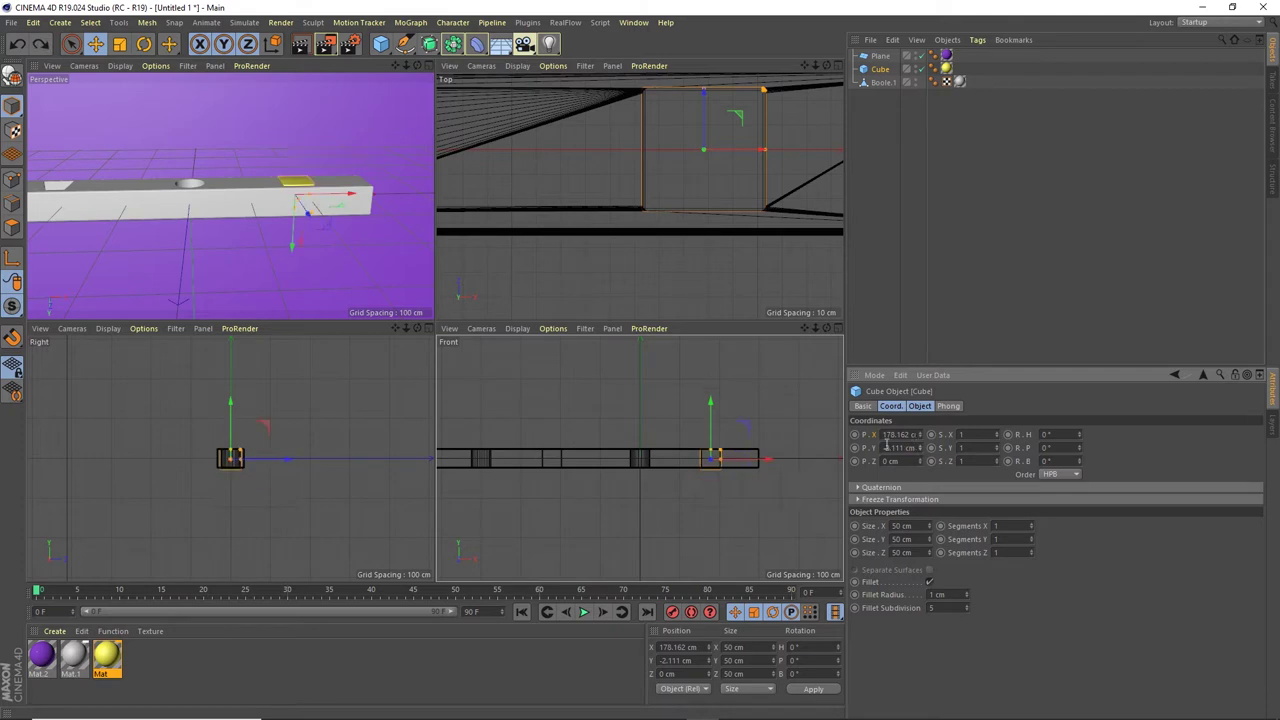
click(854, 448)
At frame 20, set the cube's Y position to -150 cm and key it
drag(38, 591, 165, 600)
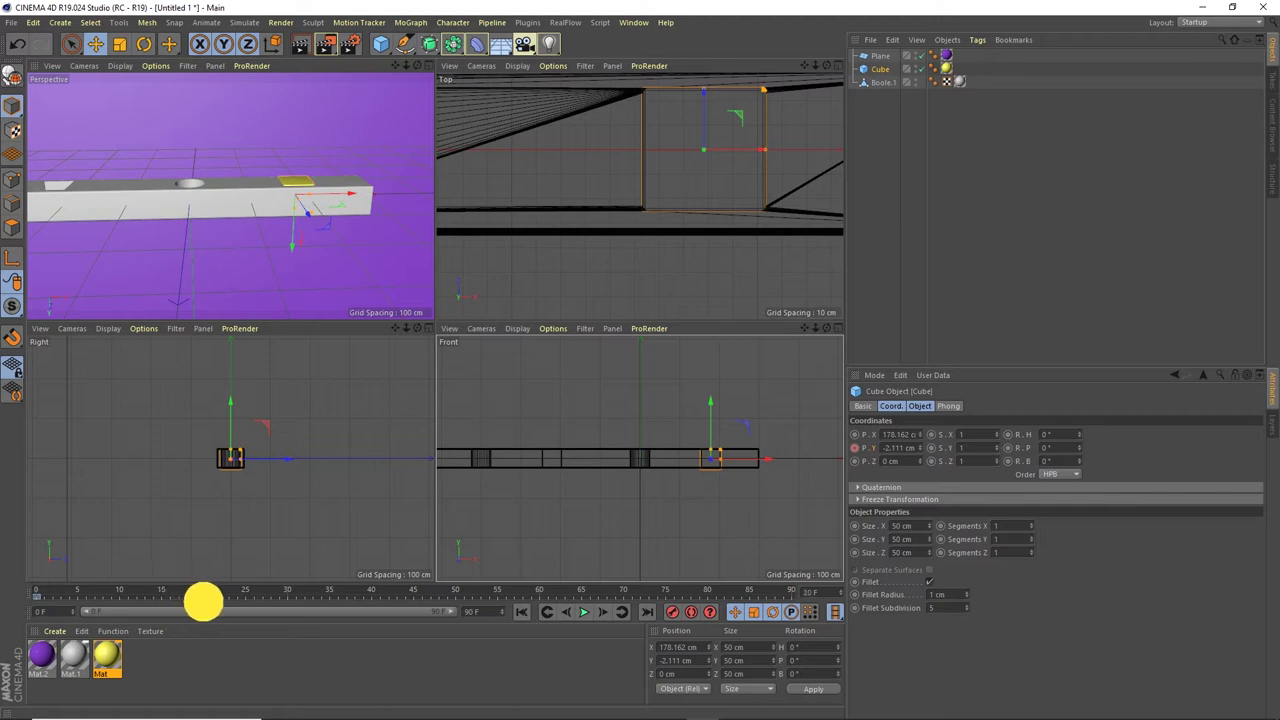
drag(165, 600, 205, 600)
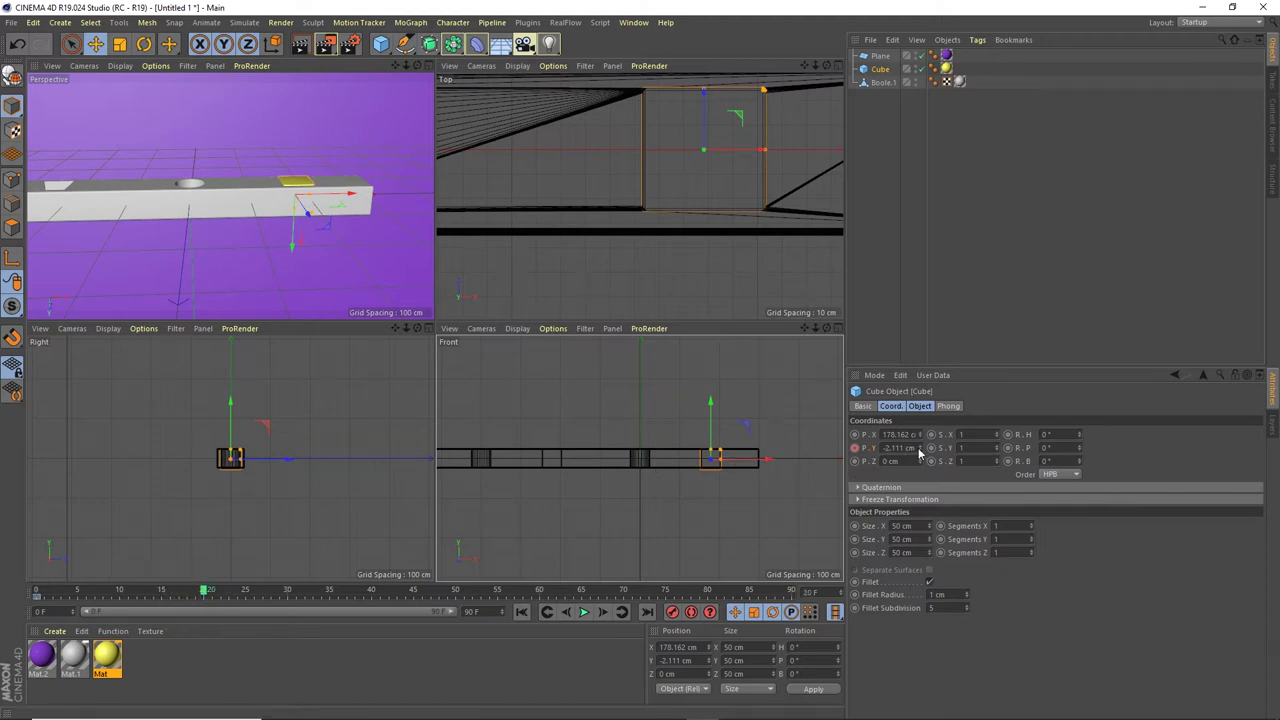
drag(920, 453, 920, 449)
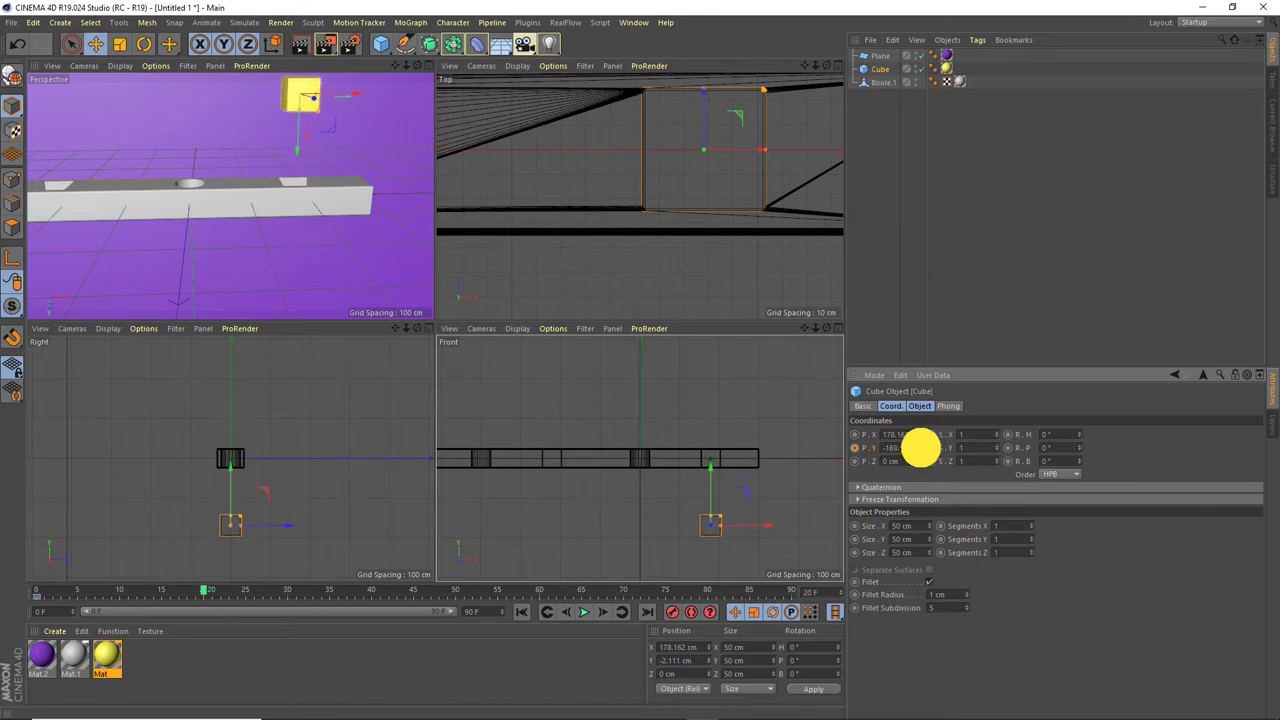
drag(920, 448, 846, 447)
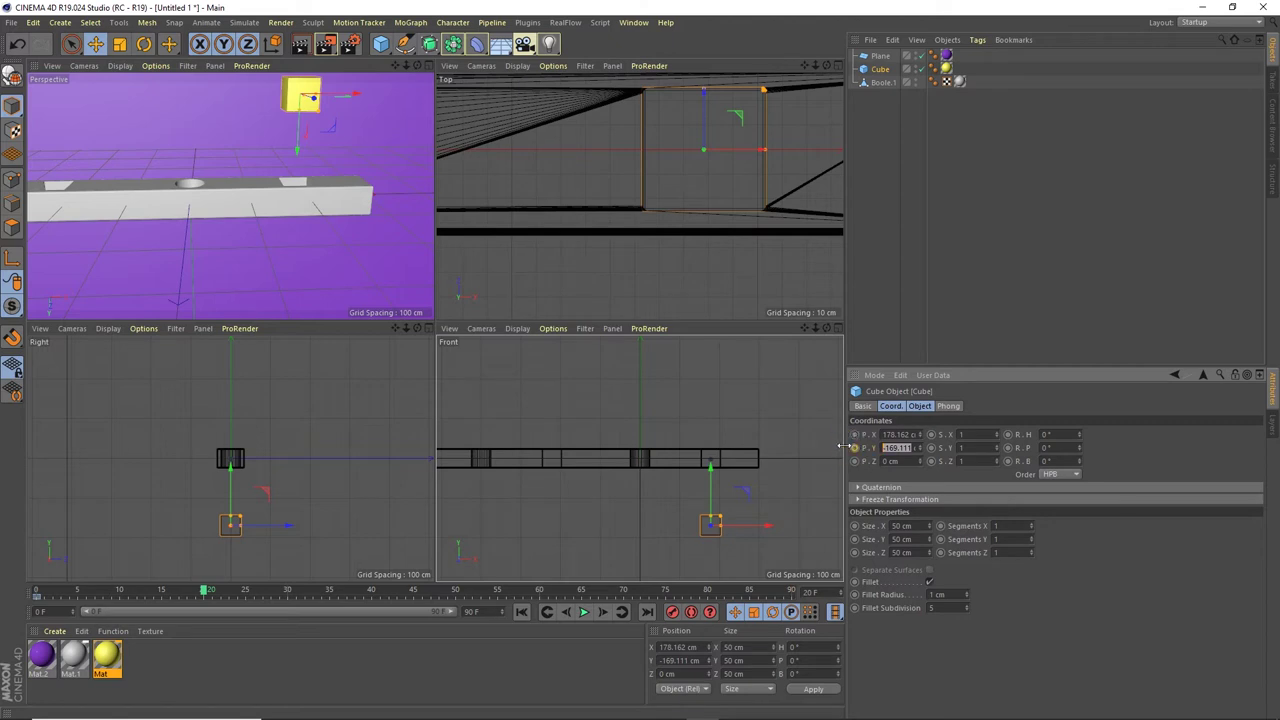
key(BackSpace)
text(-150)
key(Return)
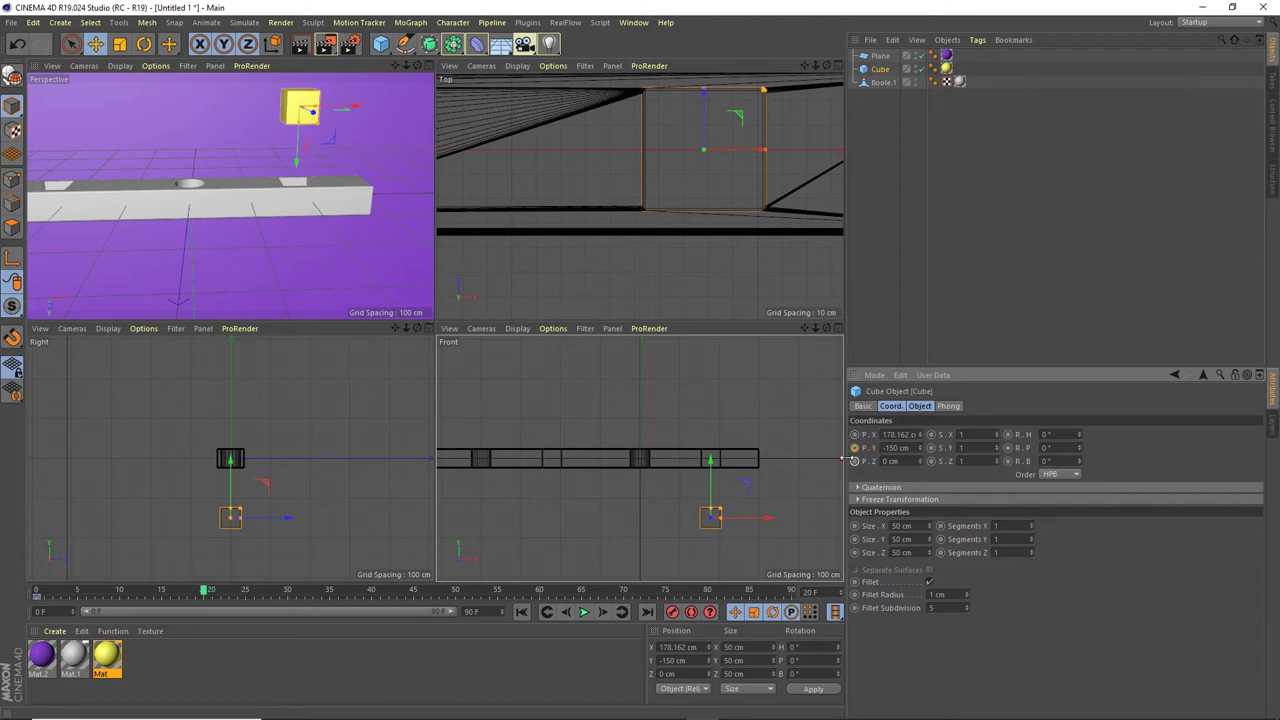
click(855, 448)
Select both cube keyframes on the timeline, then undo the last keyframe change
click(35, 597)
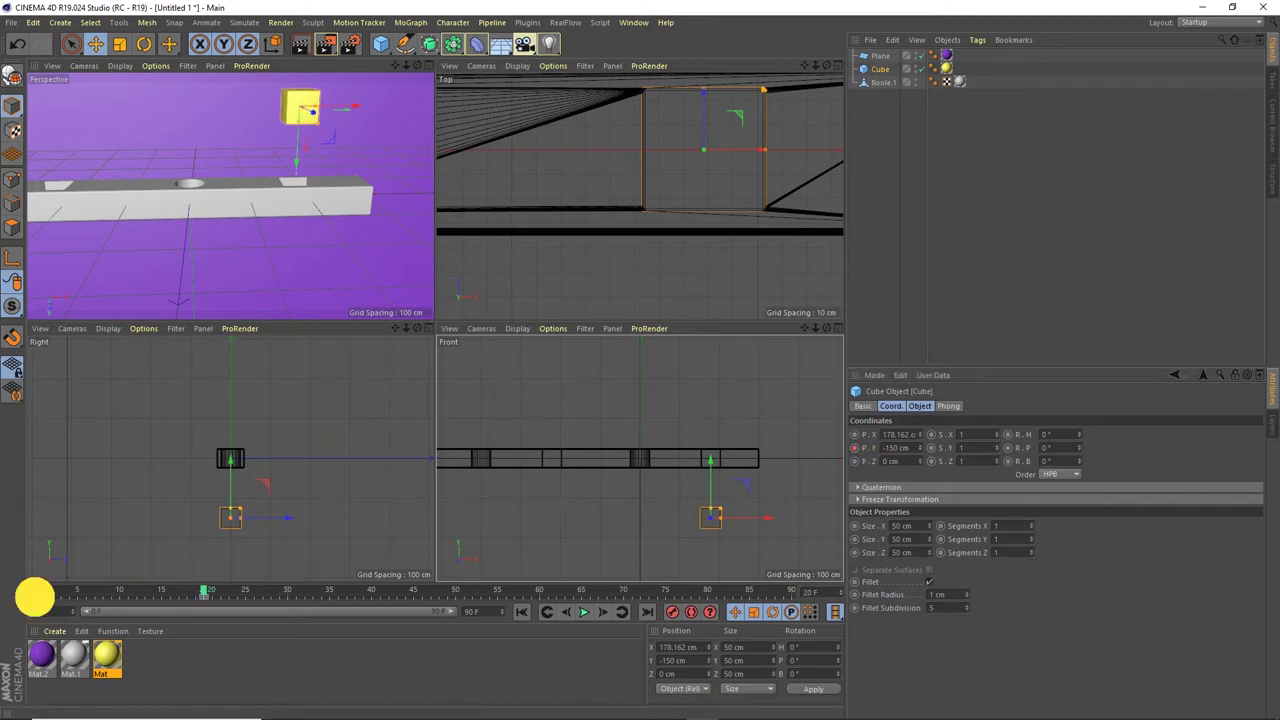
drag(35, 597, 347, 598)
key(ctrl+z)
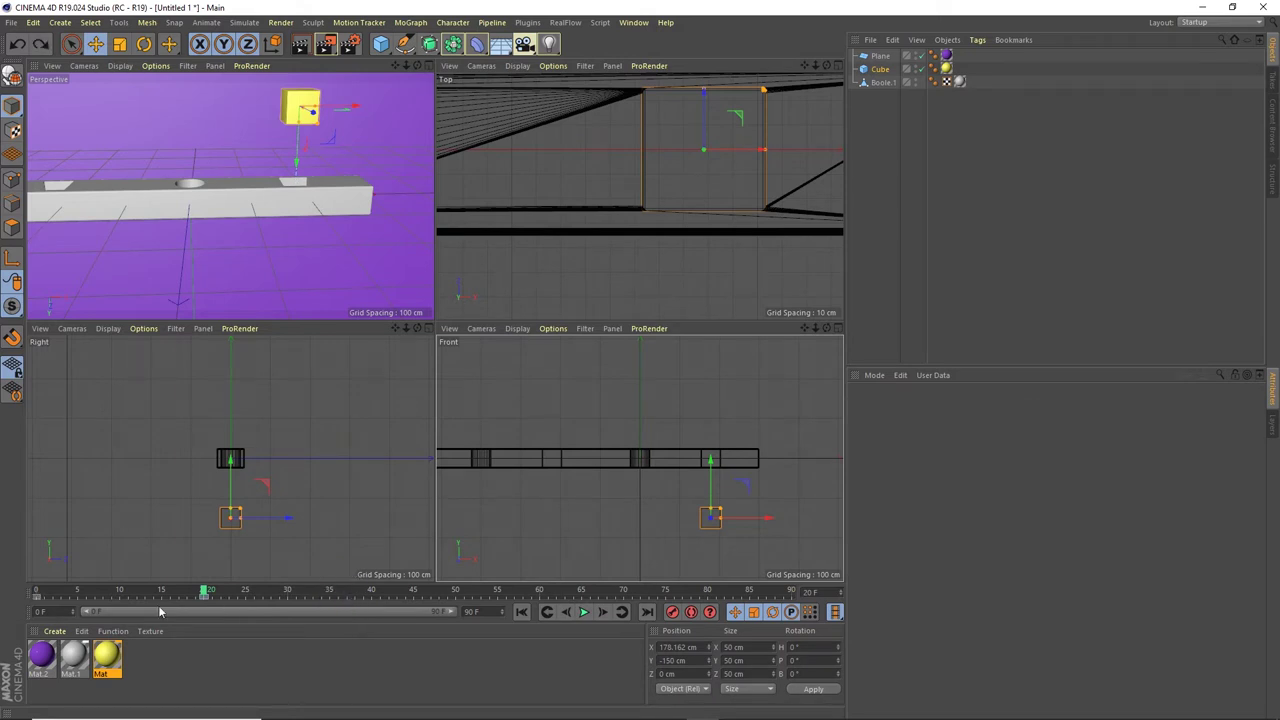
Move the cube's -2.111 cm key to frame 40, preview the drop with F8, then select Boole.1
drag(35, 600, 372, 598)
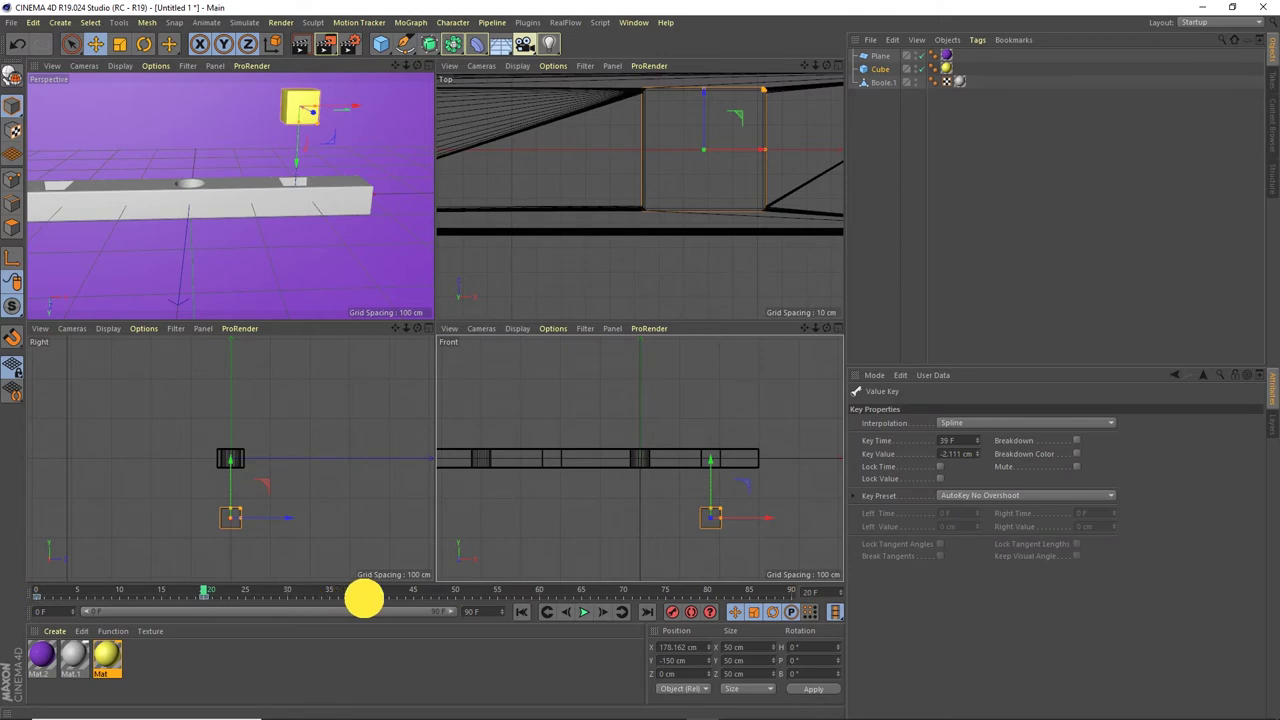
click(57, 591)
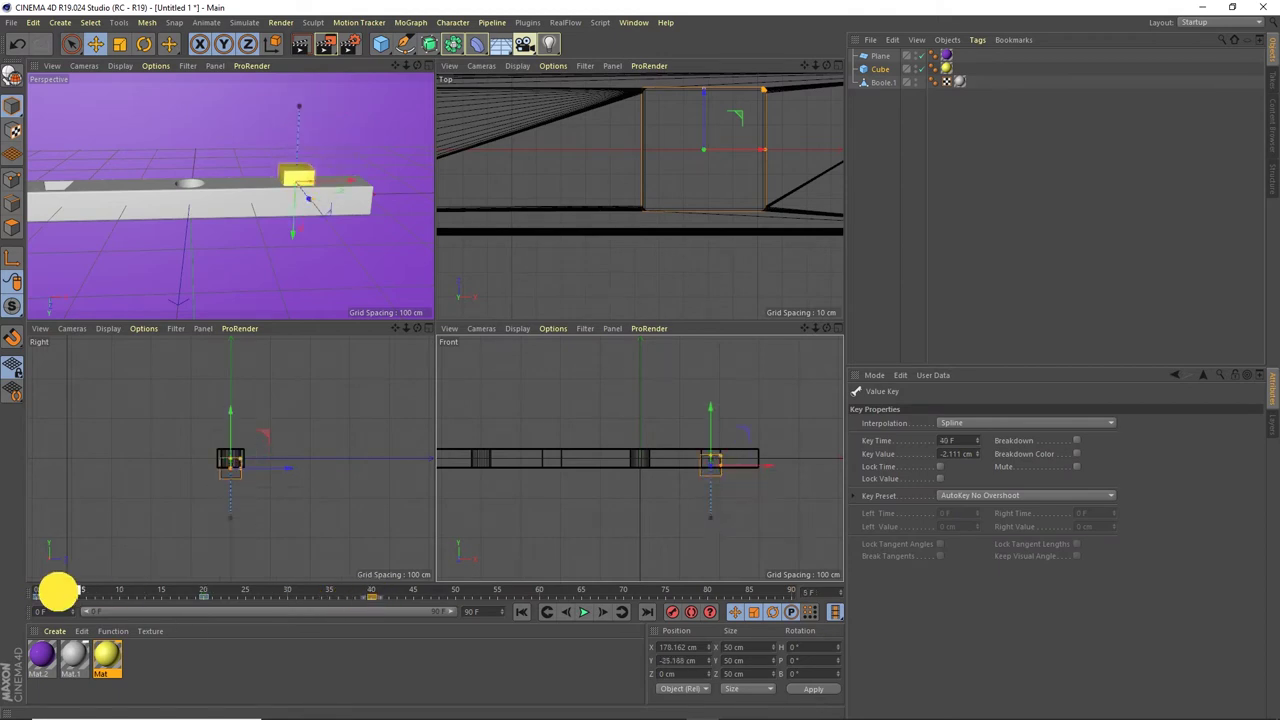
key(F8)
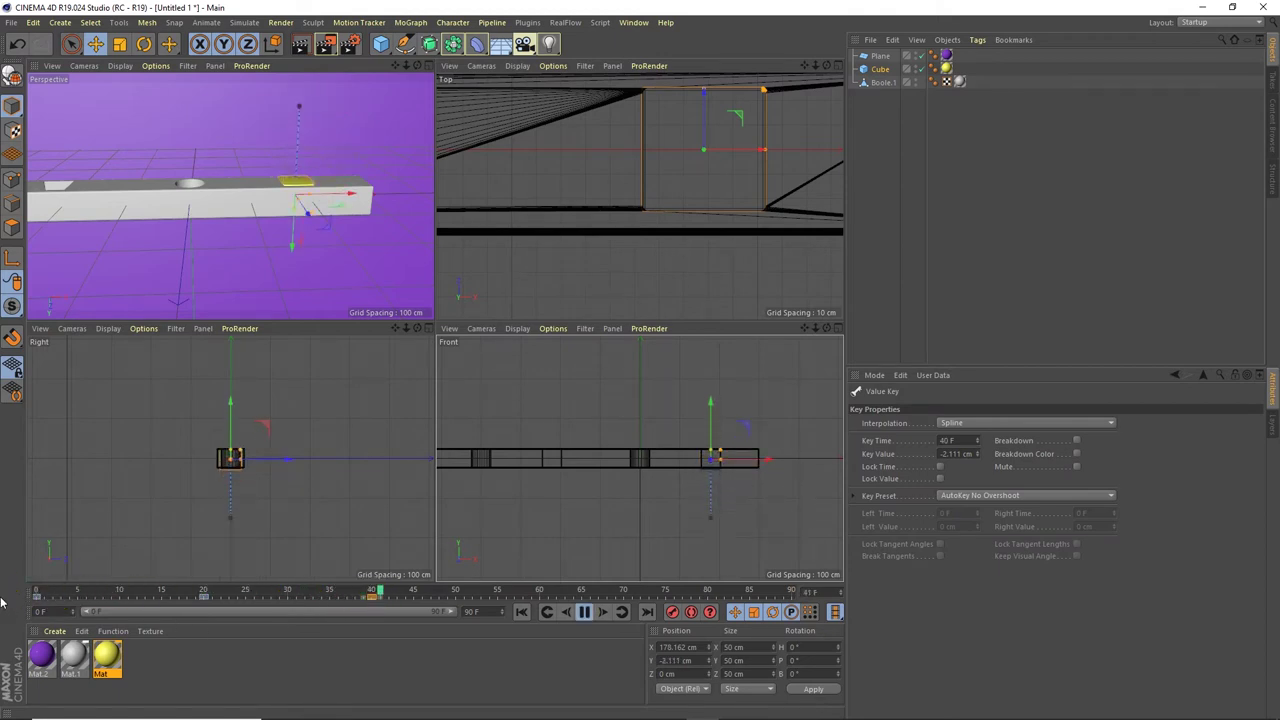
key(F8)
click(204, 598)
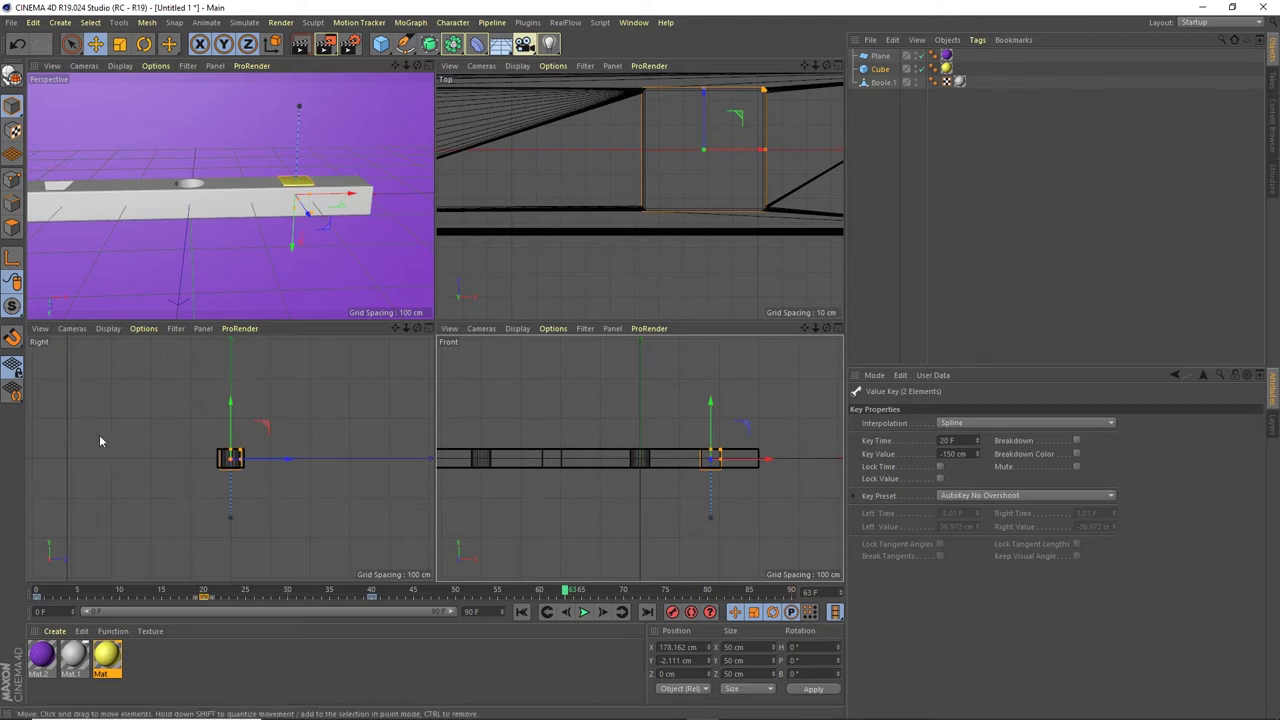
click(881, 83)
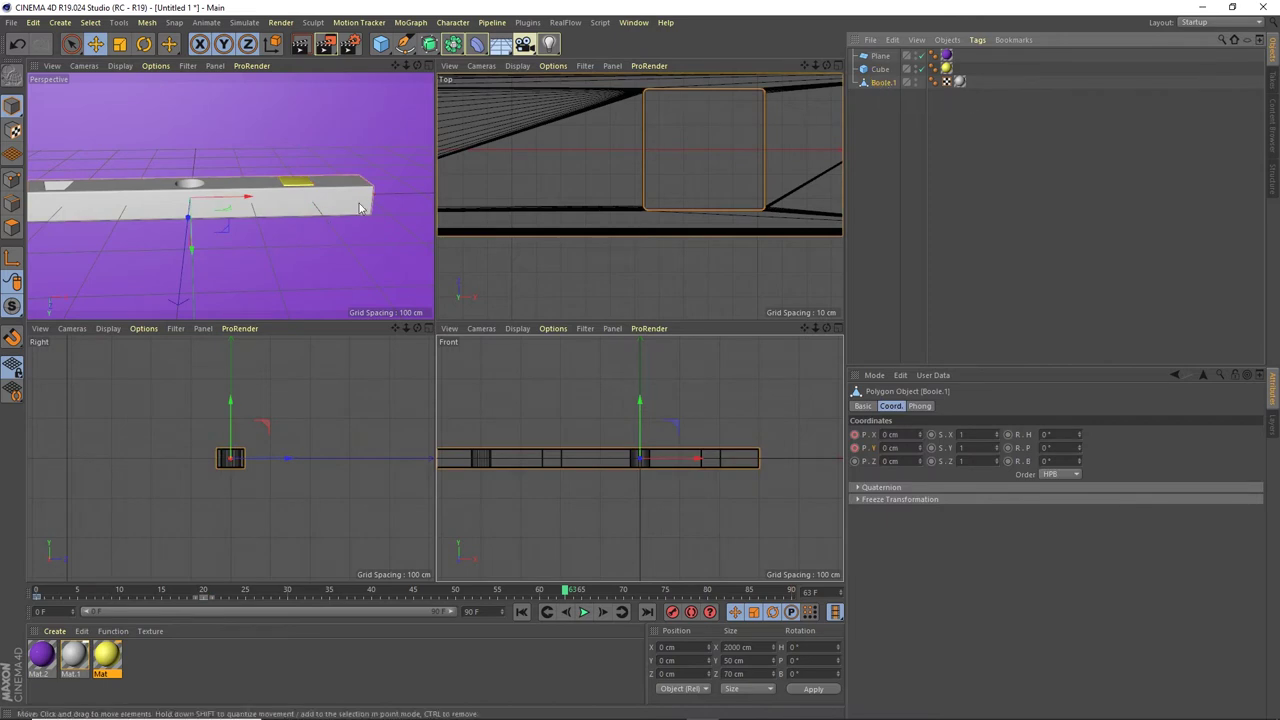
Maximize the perspective view, then at frame 20 slide the holed bar right and key its X position
click(429, 65)
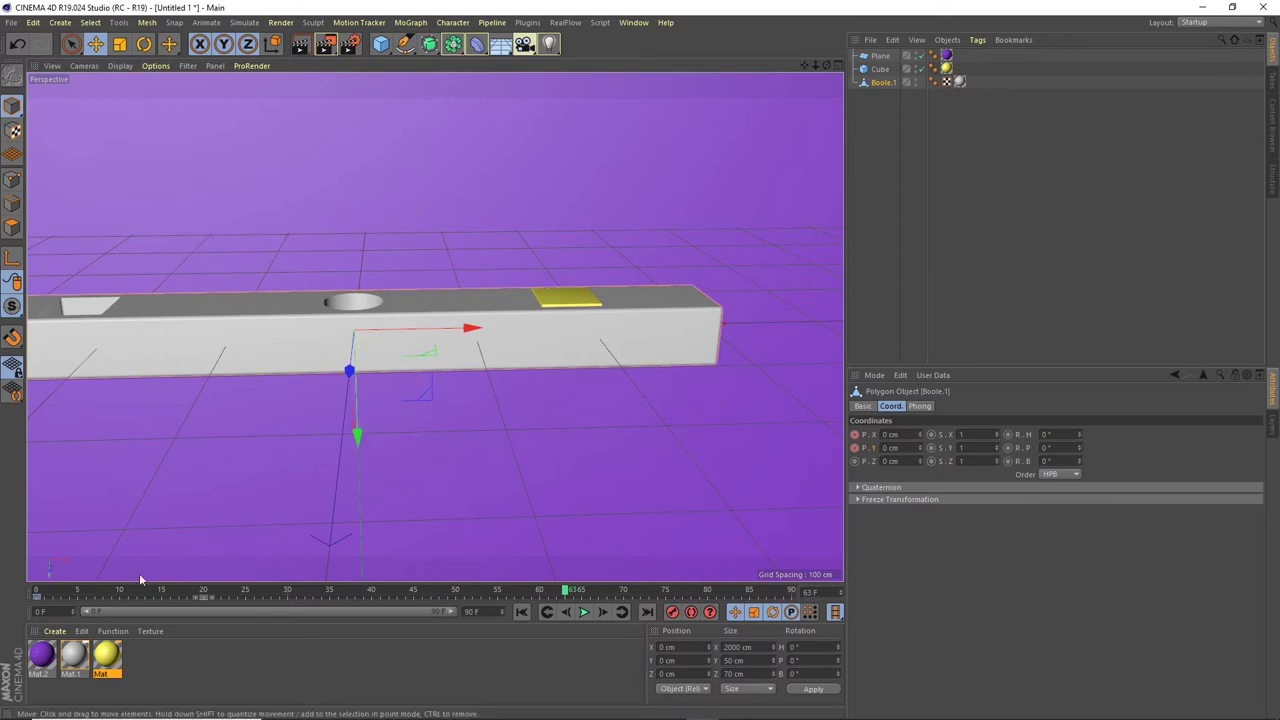
click(178, 593)
drag(178, 593, 204, 593)
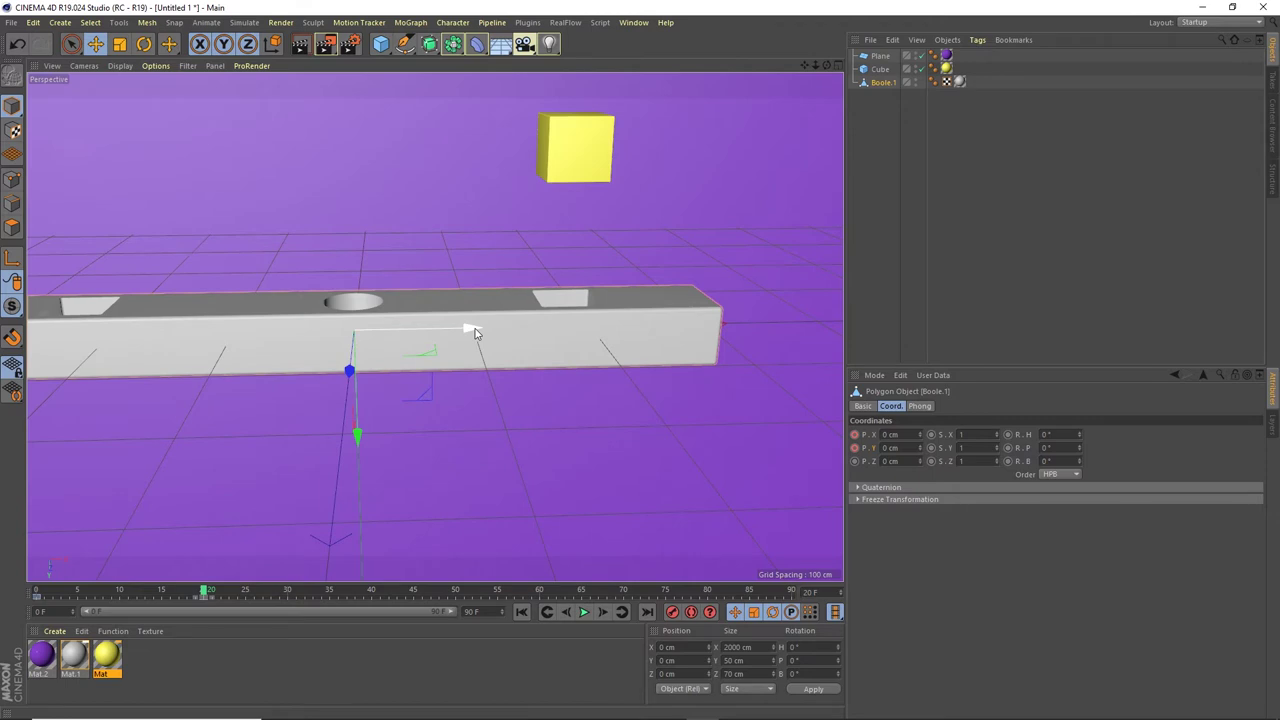
drag(475, 333, 684, 326)
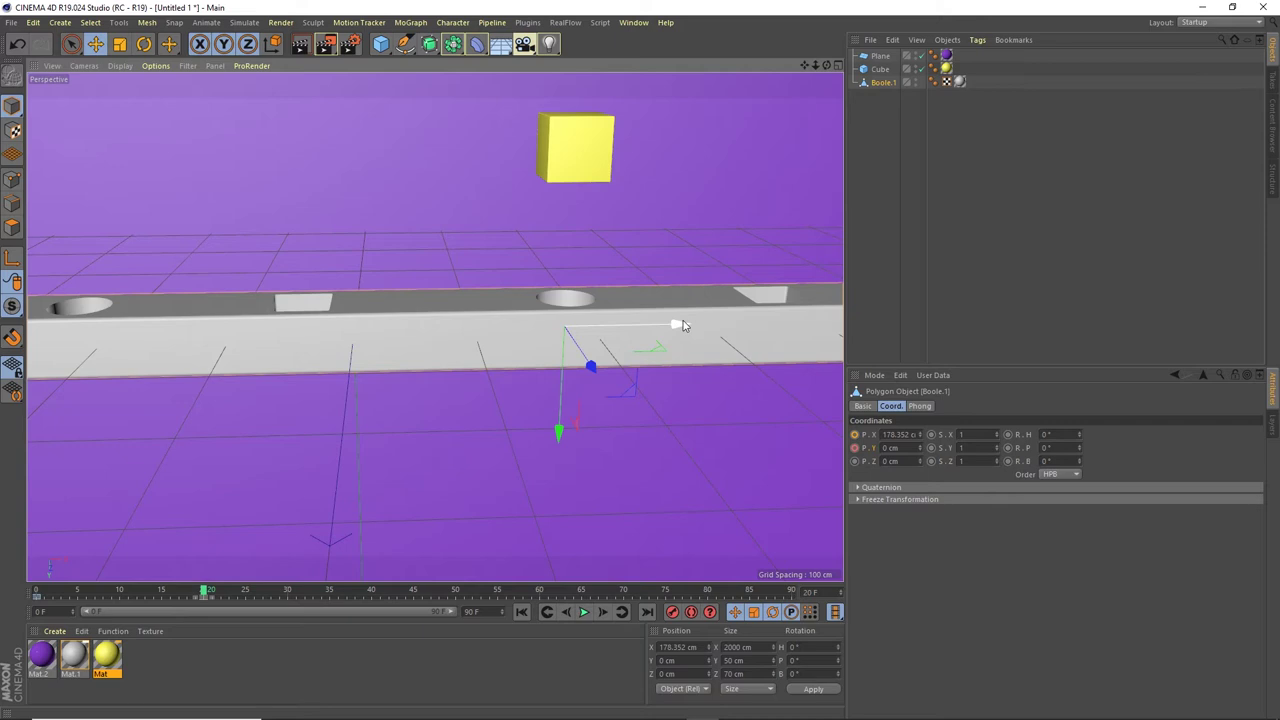
click(855, 435)
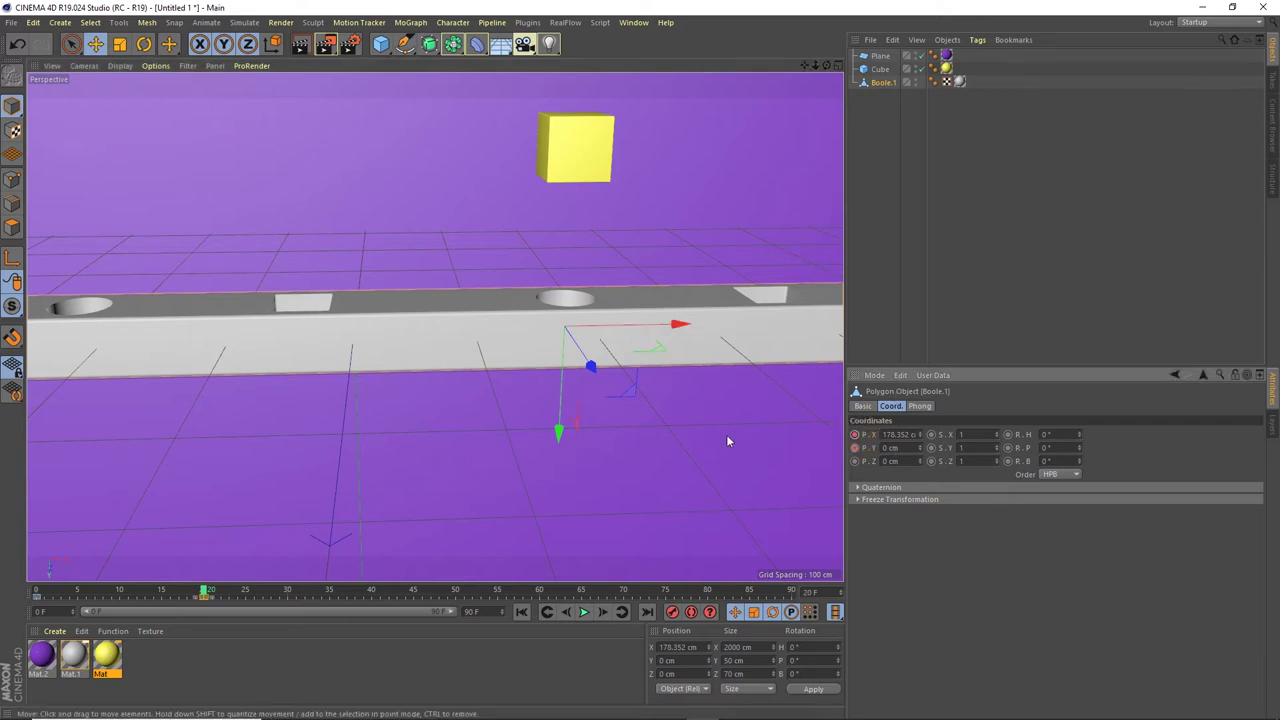
Add another X key, shift it to frame 45, then slide the bar further right at frame 66
mouse_move(203, 592)
mouse_down()
mouse_move(343, 594)
mouse_move(286, 594)
mouse_up()
click(855, 435)
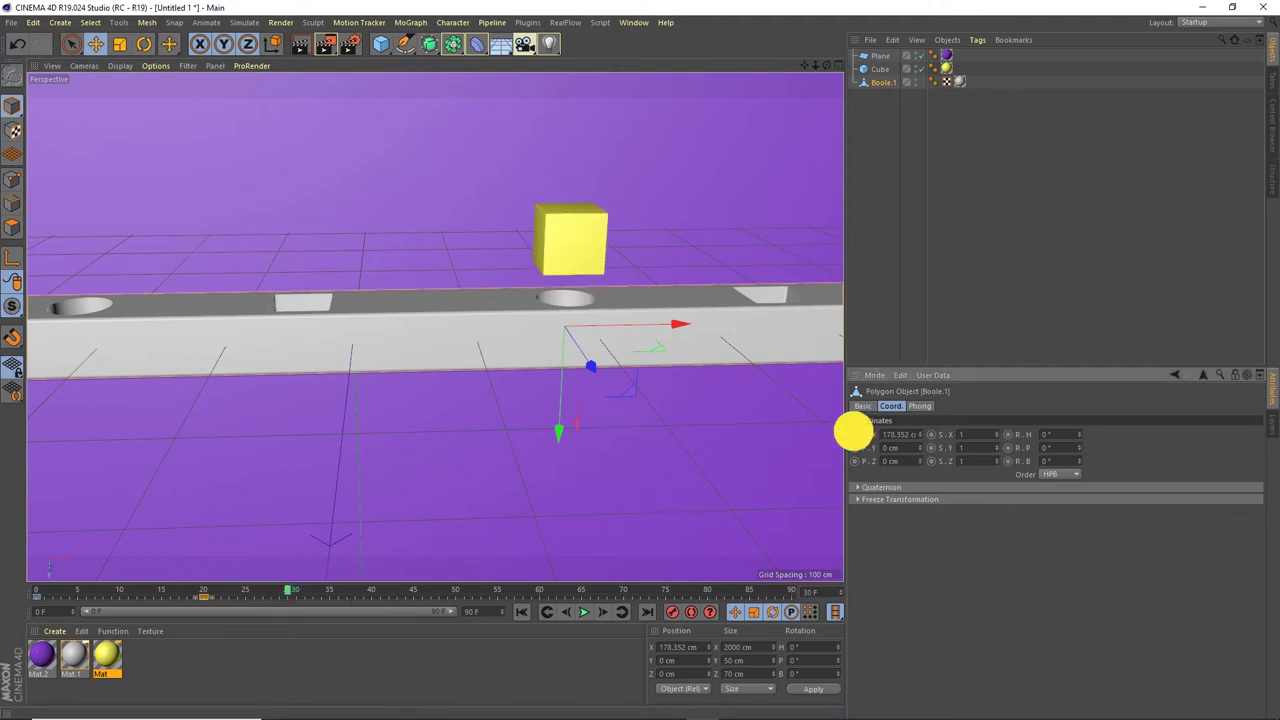
drag(291, 594, 452, 592)
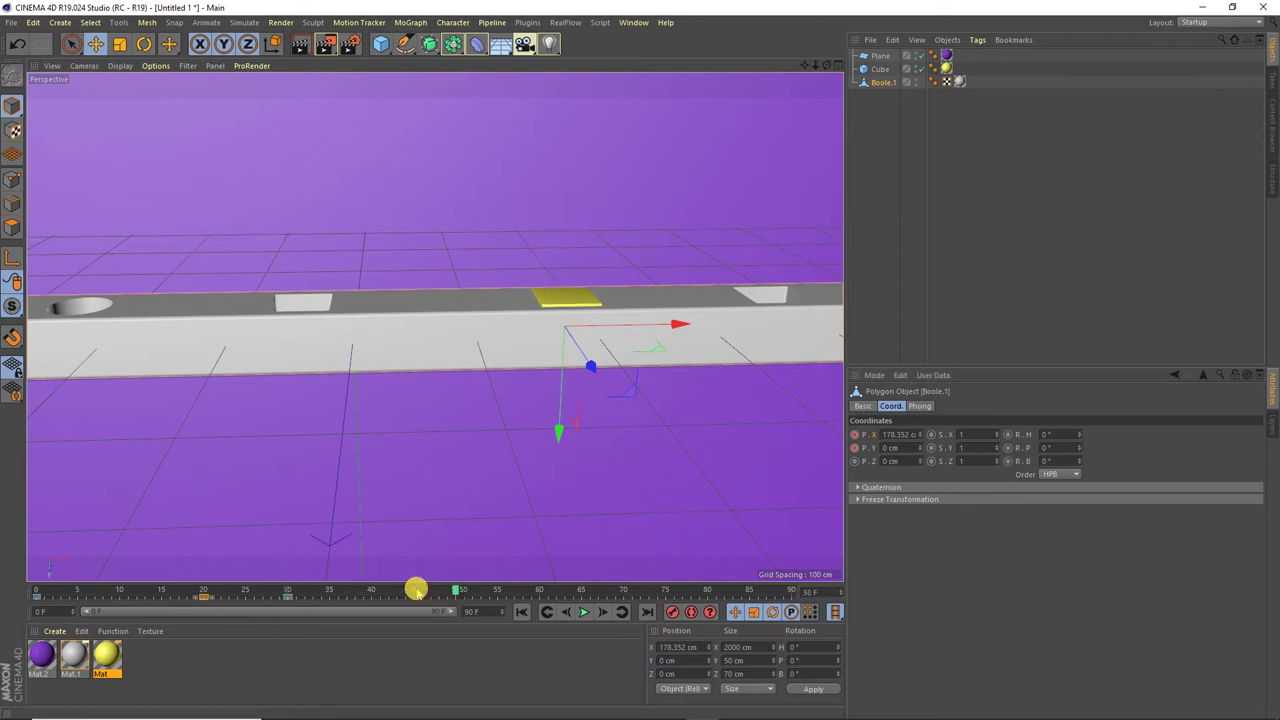
drag(286, 594, 430, 592)
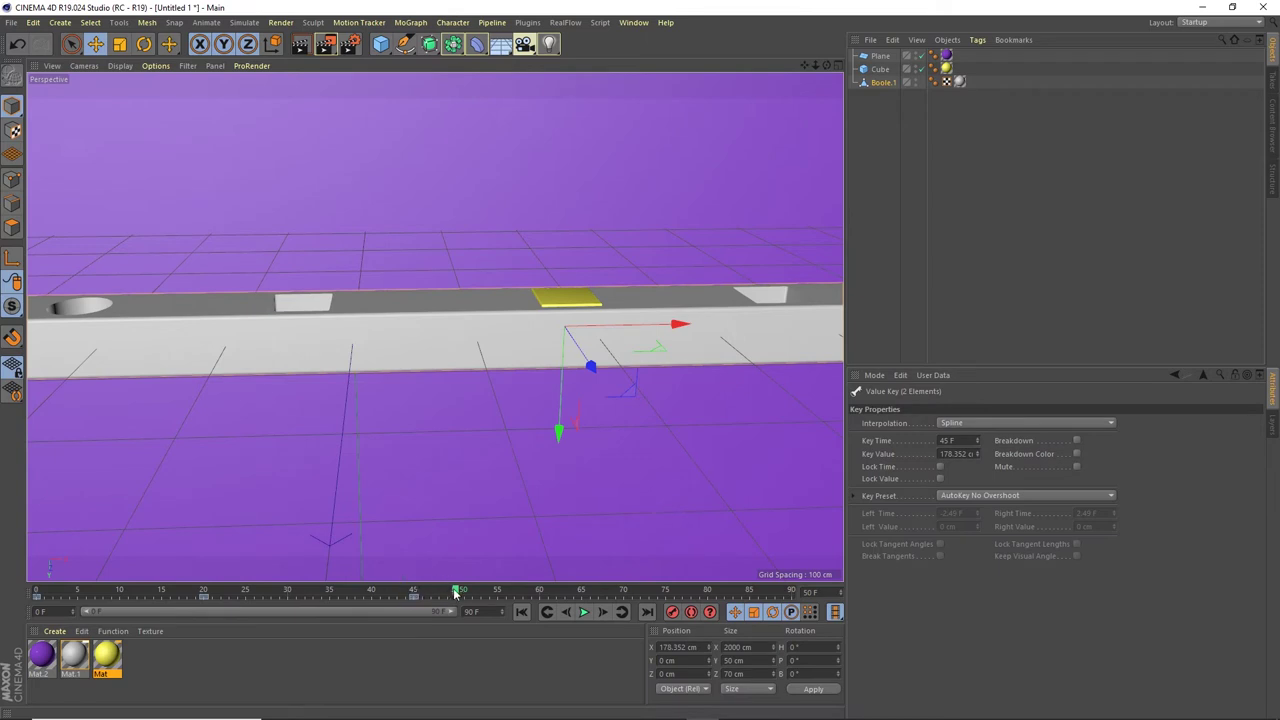
drag(455, 592, 590, 594)
mouse_move(683, 328)
mouse_down()
mouse_move(640, 360)
mouse_move(680, 332)
mouse_up()
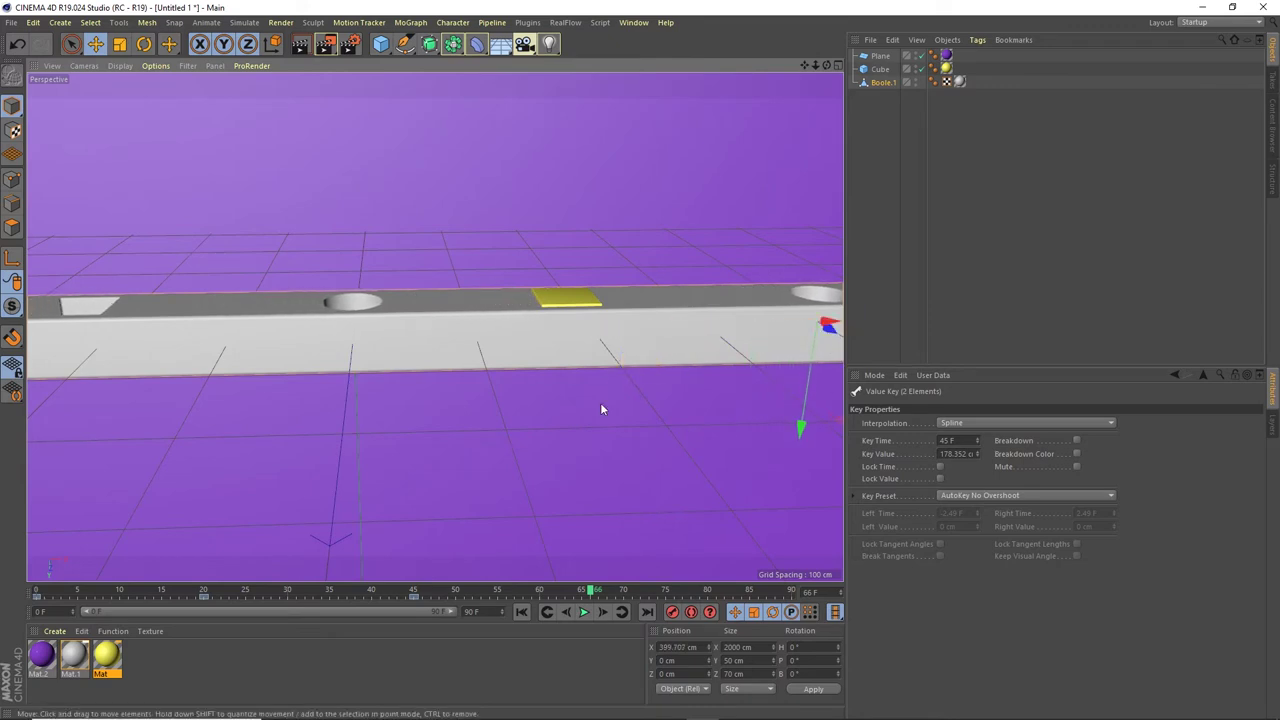
Extend the scene end to 606 F, show the full 0–606 range, then rewind to frame 0
click(880, 82)
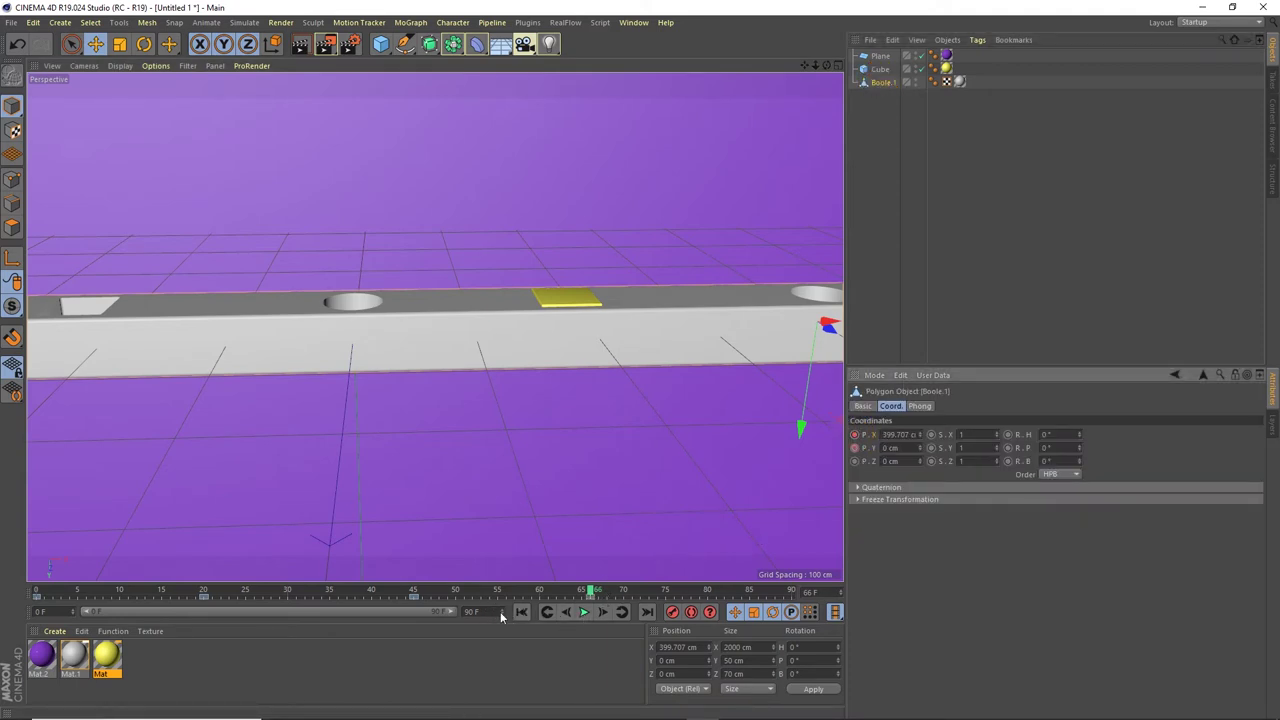
drag(501, 616, 497, 614)
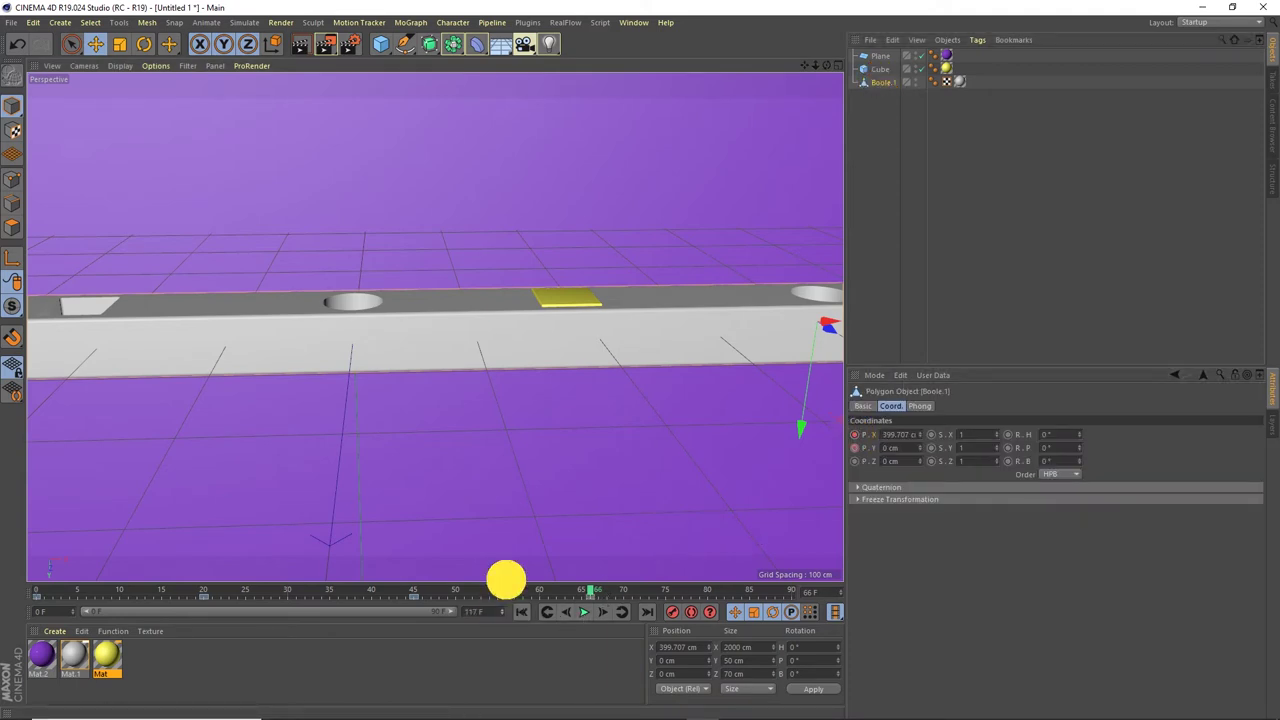
double_click(115, 611)
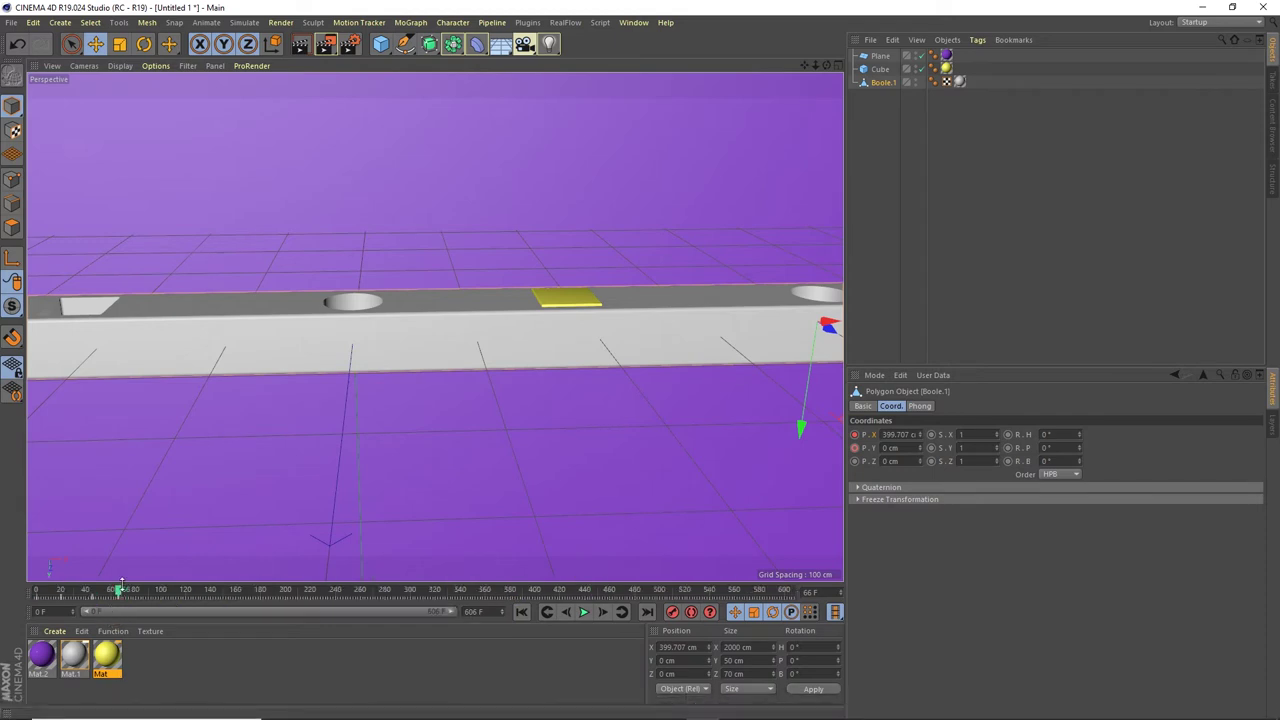
drag(118, 591, 146, 593)
click(117, 598)
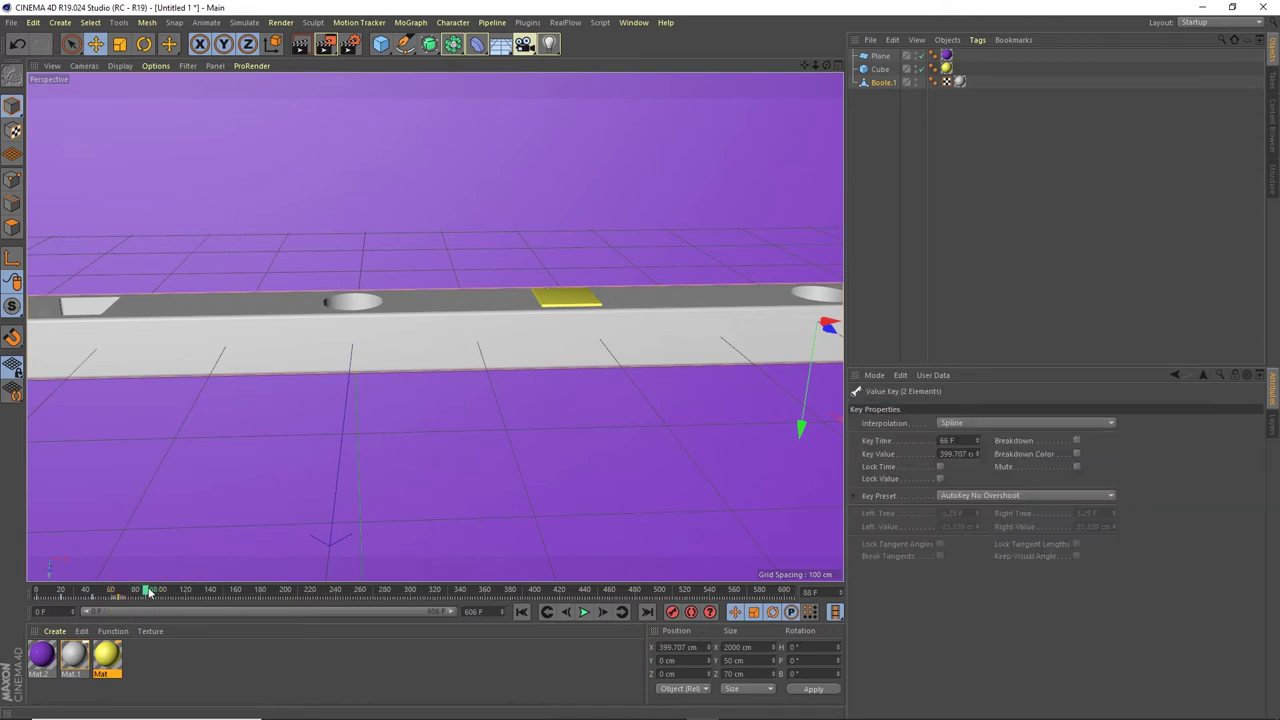
mouse_move(147, 592)
mouse_down()
mouse_move(35, 610)
mouse_move(126, 628)
mouse_move(86, 630)
mouse_up()
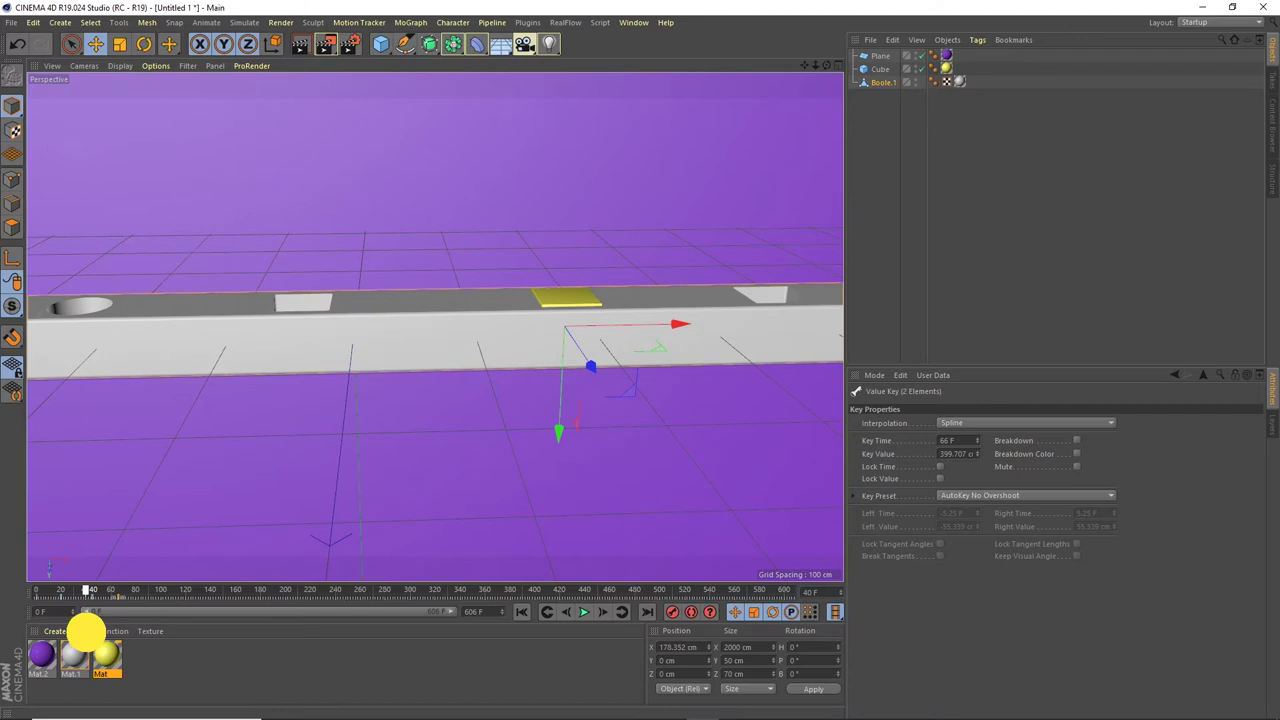
Dismiss the materials options menu and play back the bar slide and cube drop
right_click(86, 630)
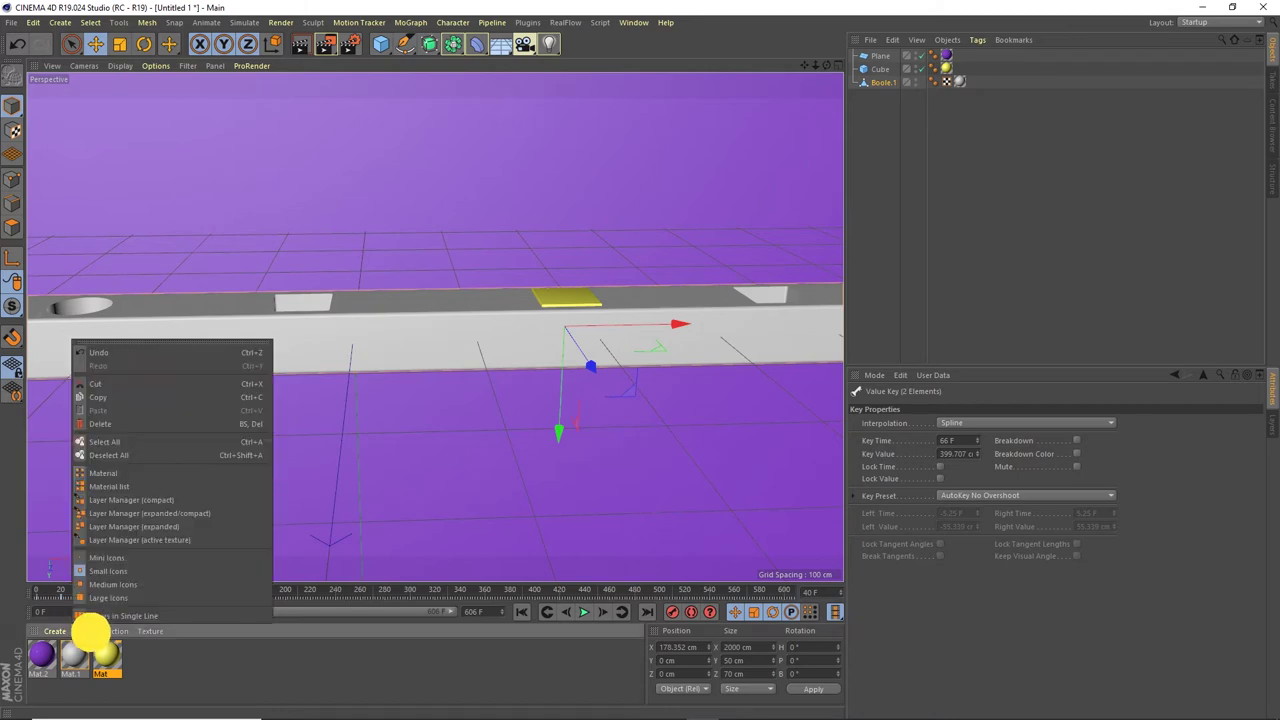
click(30, 634)
click(30, 634)
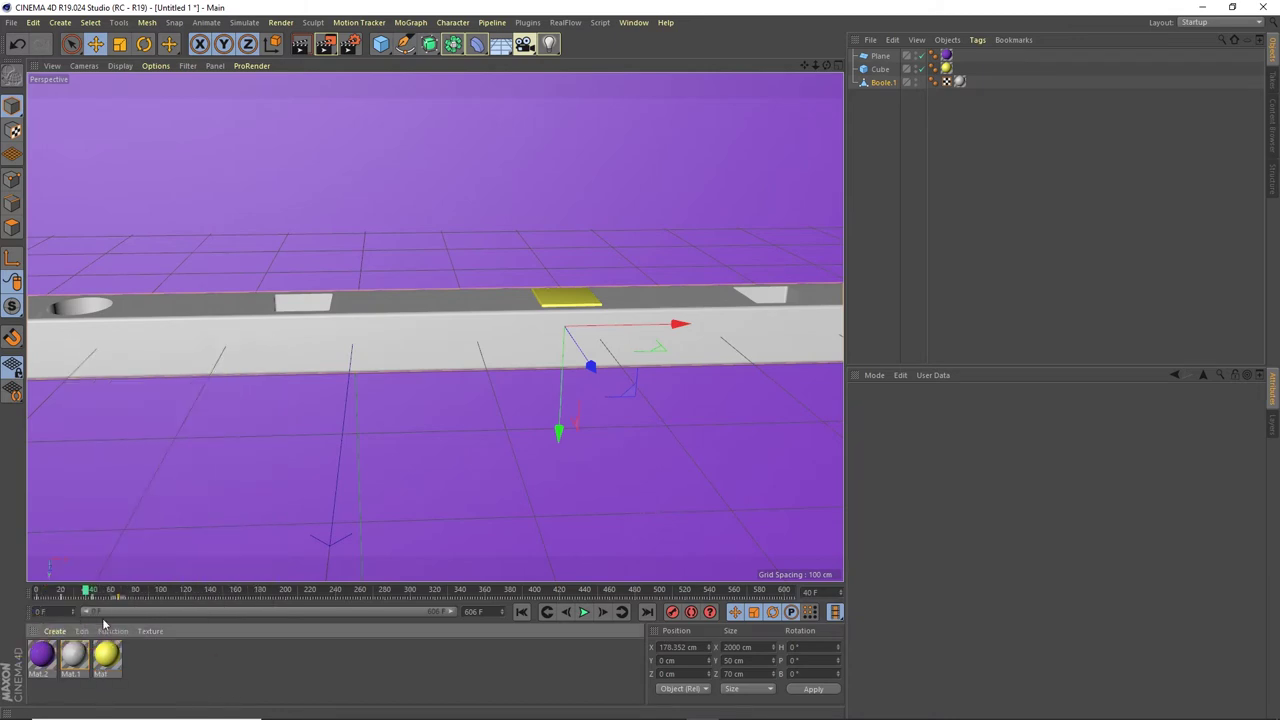
key(shift+f)
key(F8)
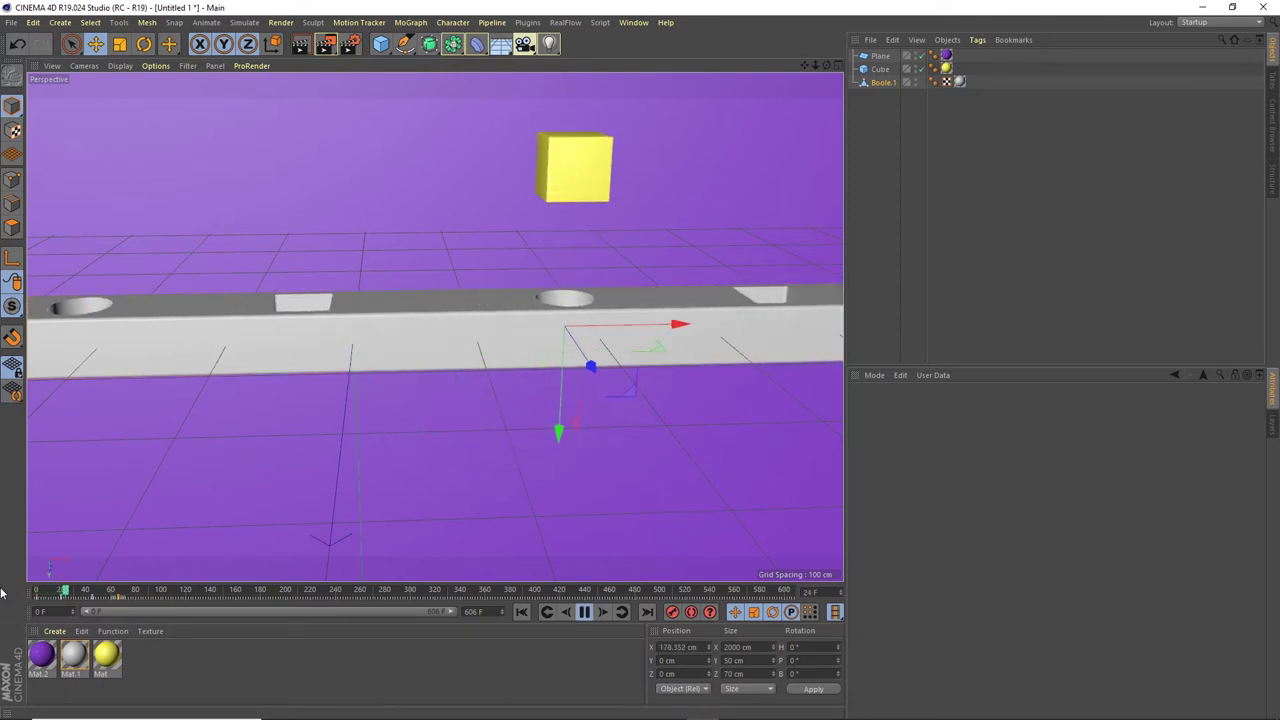
key(F8)
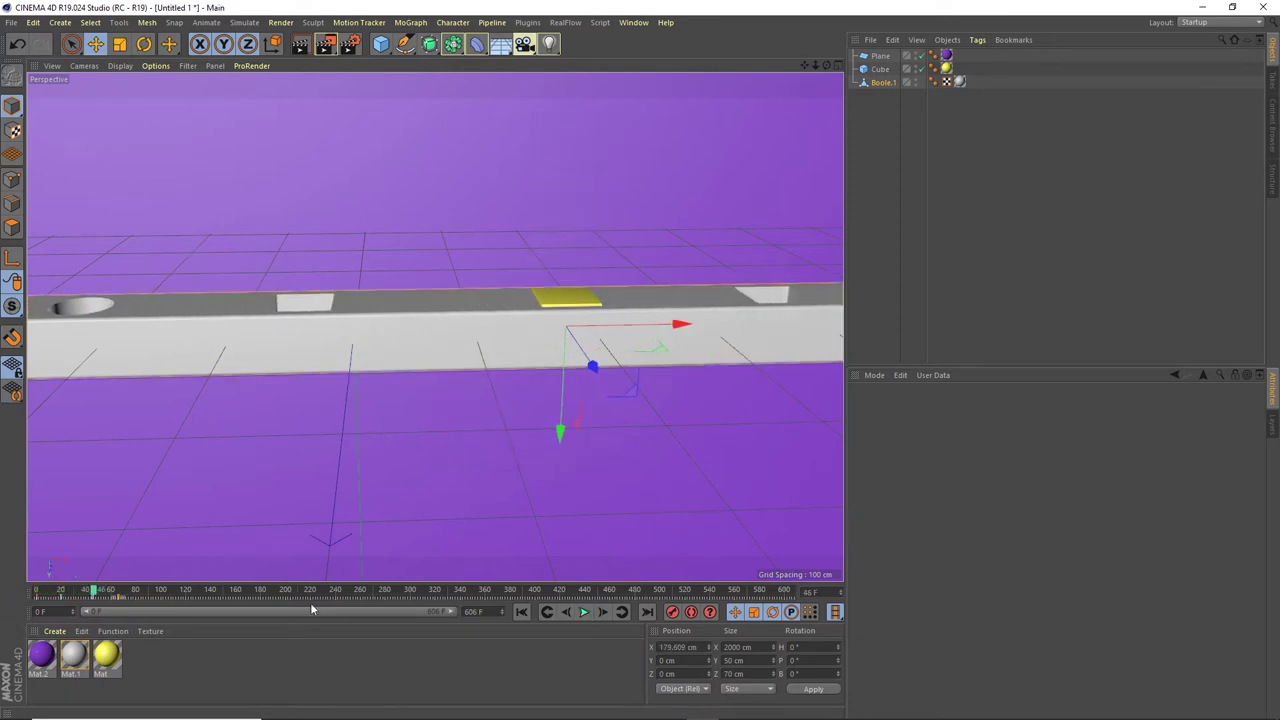
Narrow the visible frame range and scrub the playhead to about frame 64
drag(452, 611, 154, 640)
click(343, 595)
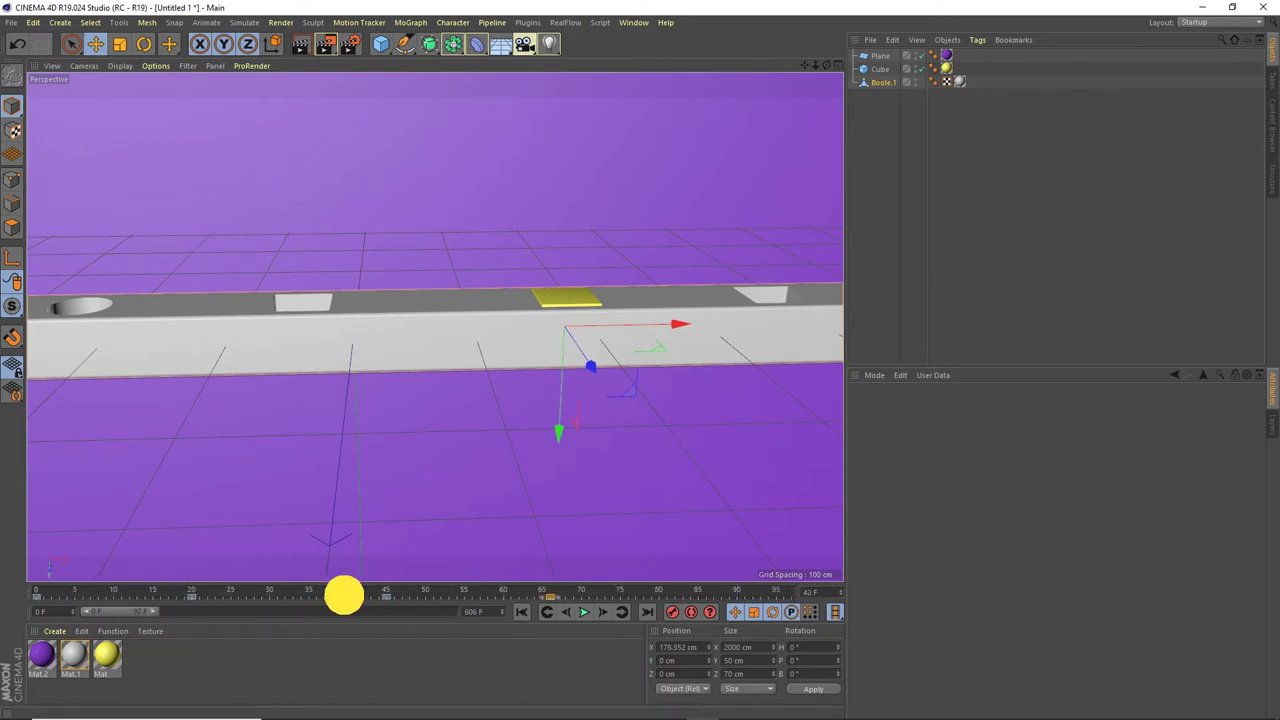
drag(343, 595, 599, 607)
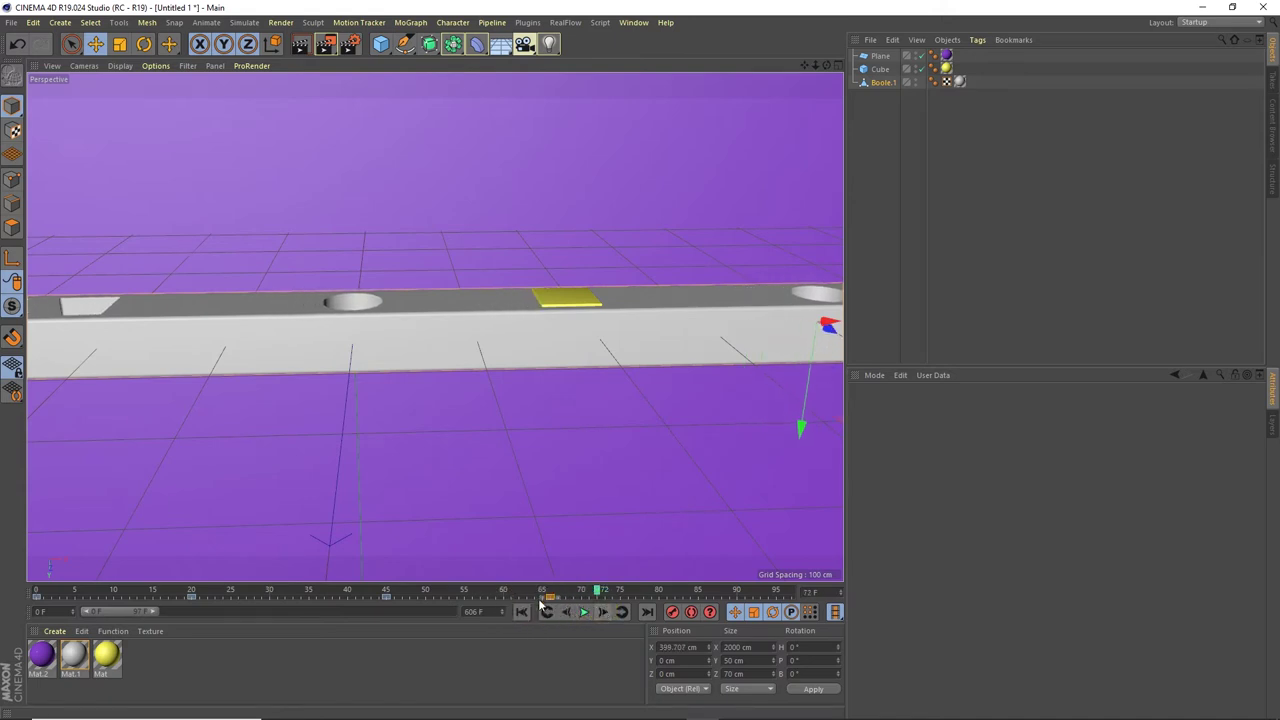
Move a key to frame 79, widen the range, and key the bar at about 576 cm X on frame 99
drag(549, 600, 654, 596)
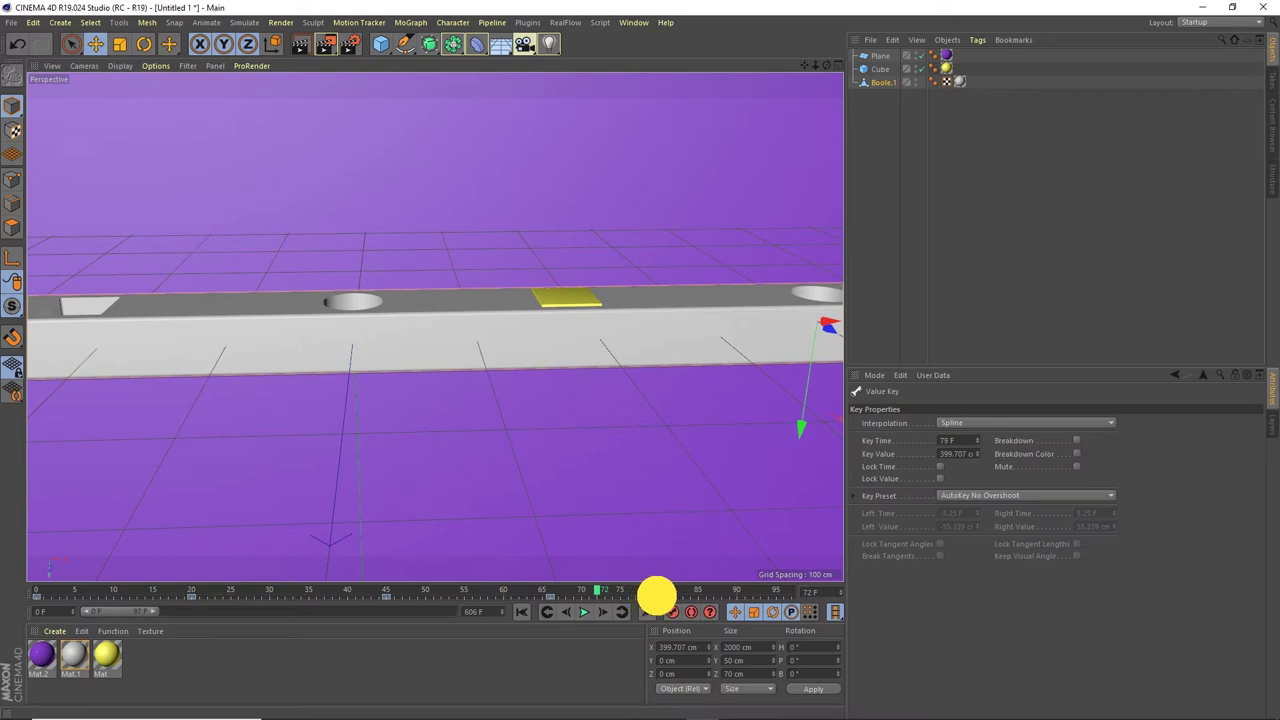
drag(598, 594, 733, 592)
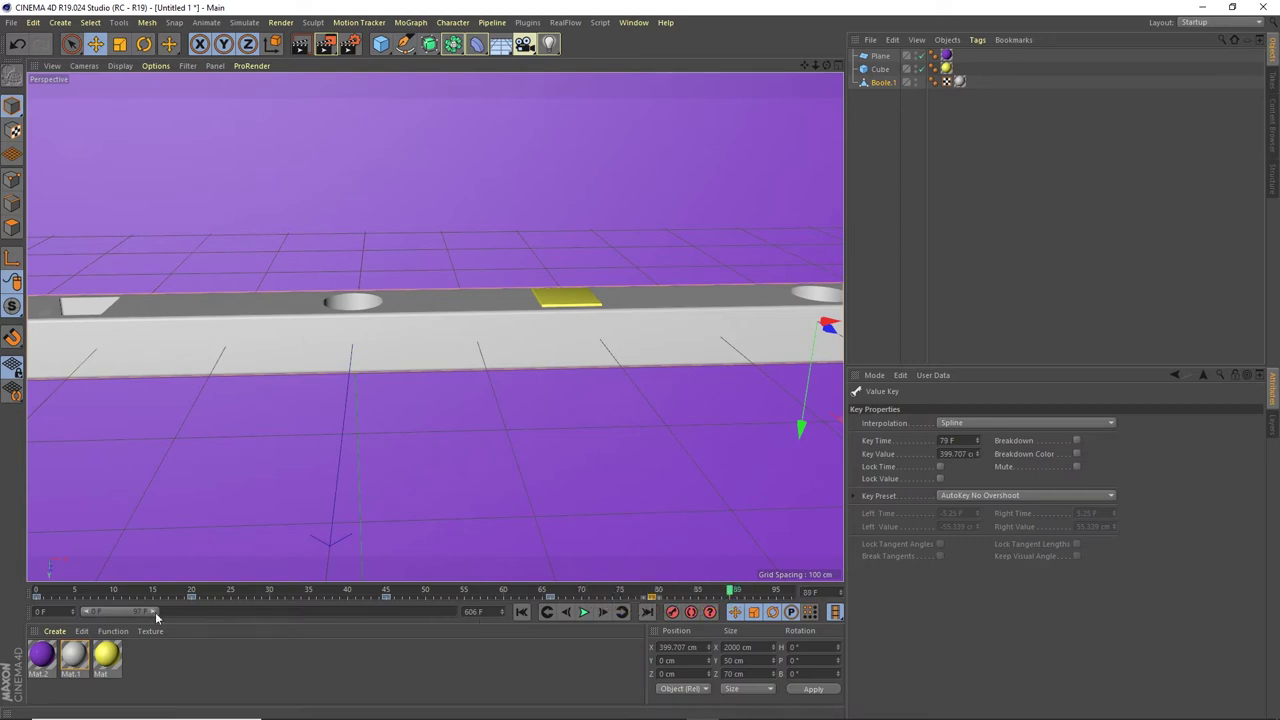
drag(155, 612, 231, 612)
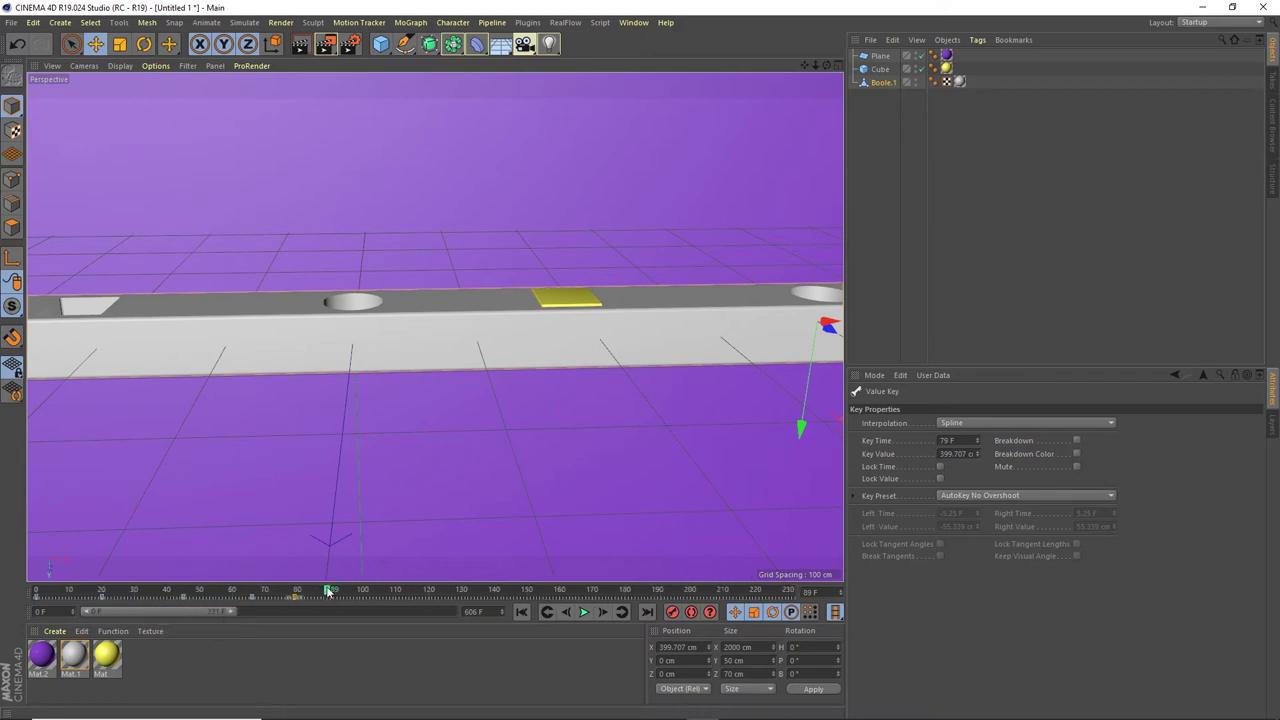
drag(328, 591, 360, 590)
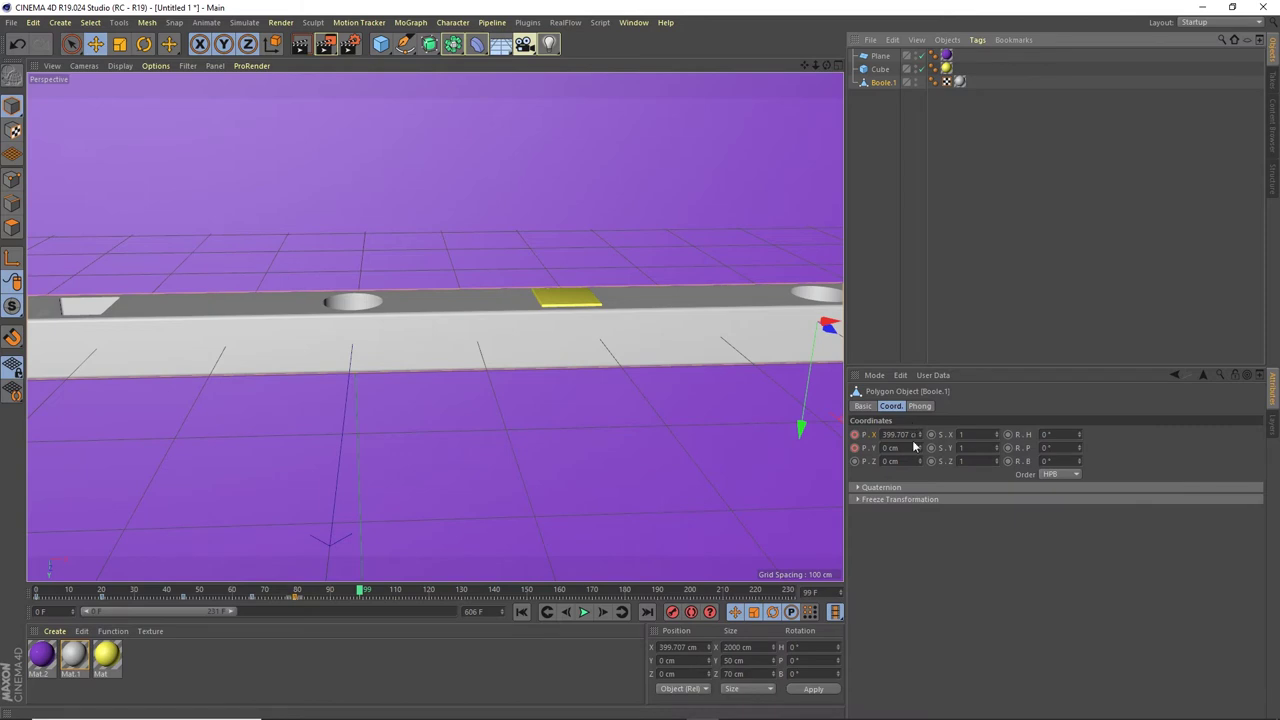
drag(922, 434, 918, 430)
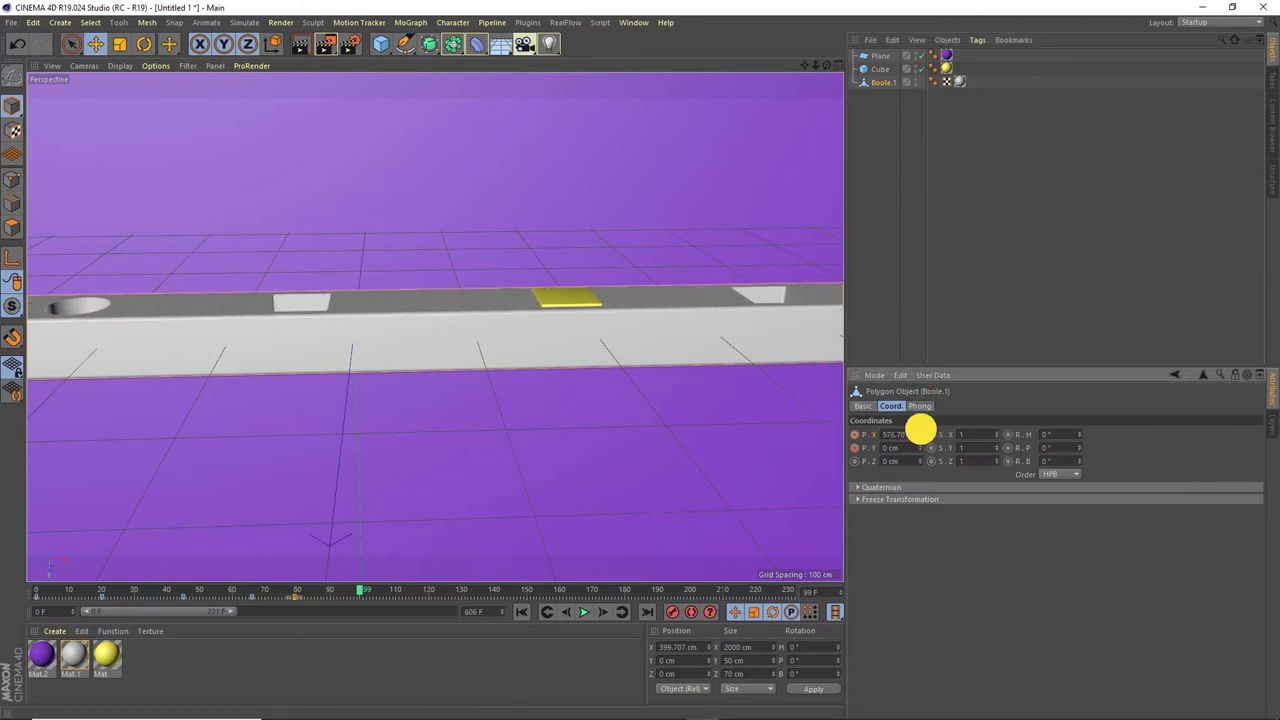
click(856, 434)
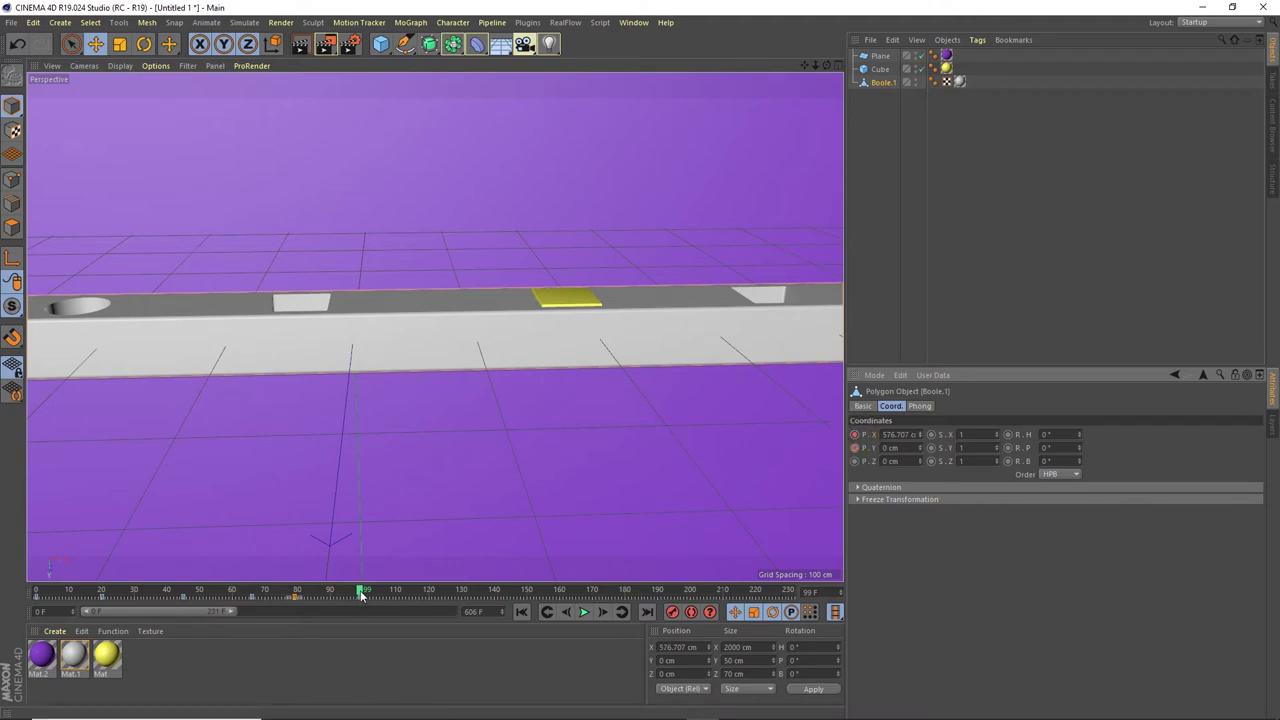
Key the bar's X at frame 111, then push it to about 800 cm and key it at frame 134
drag(362, 592, 400, 591)
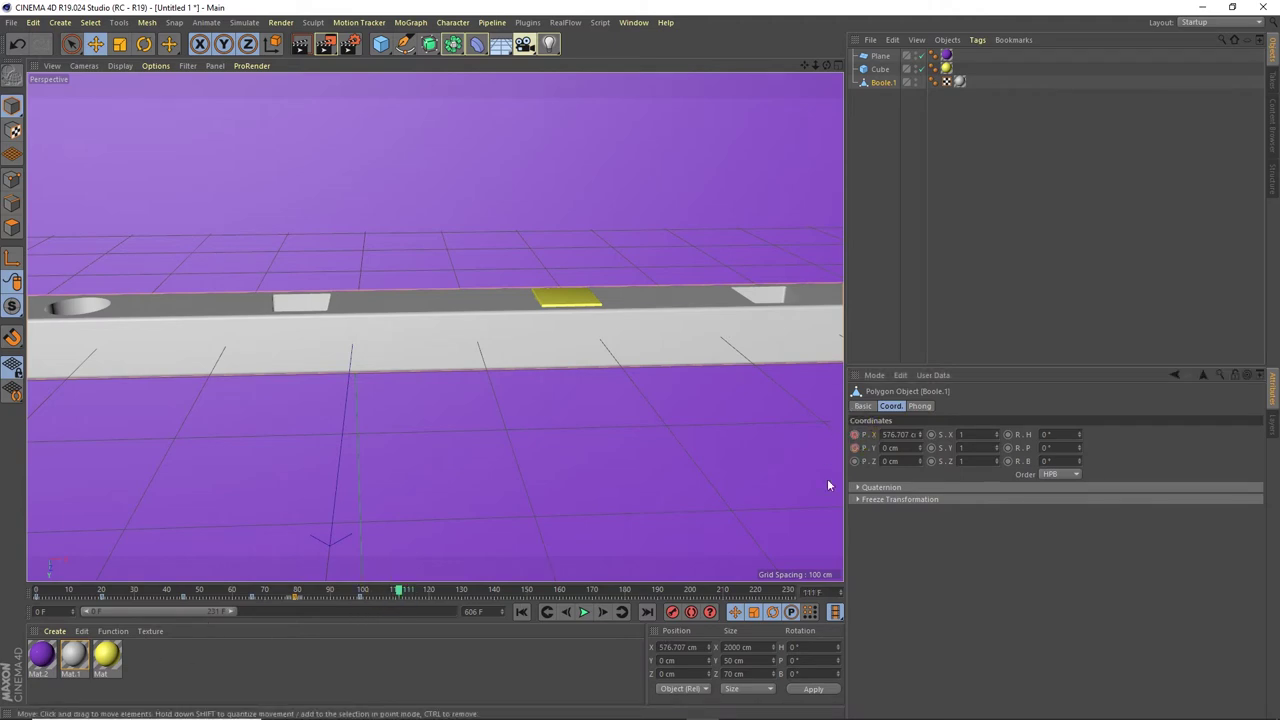
click(856, 434)
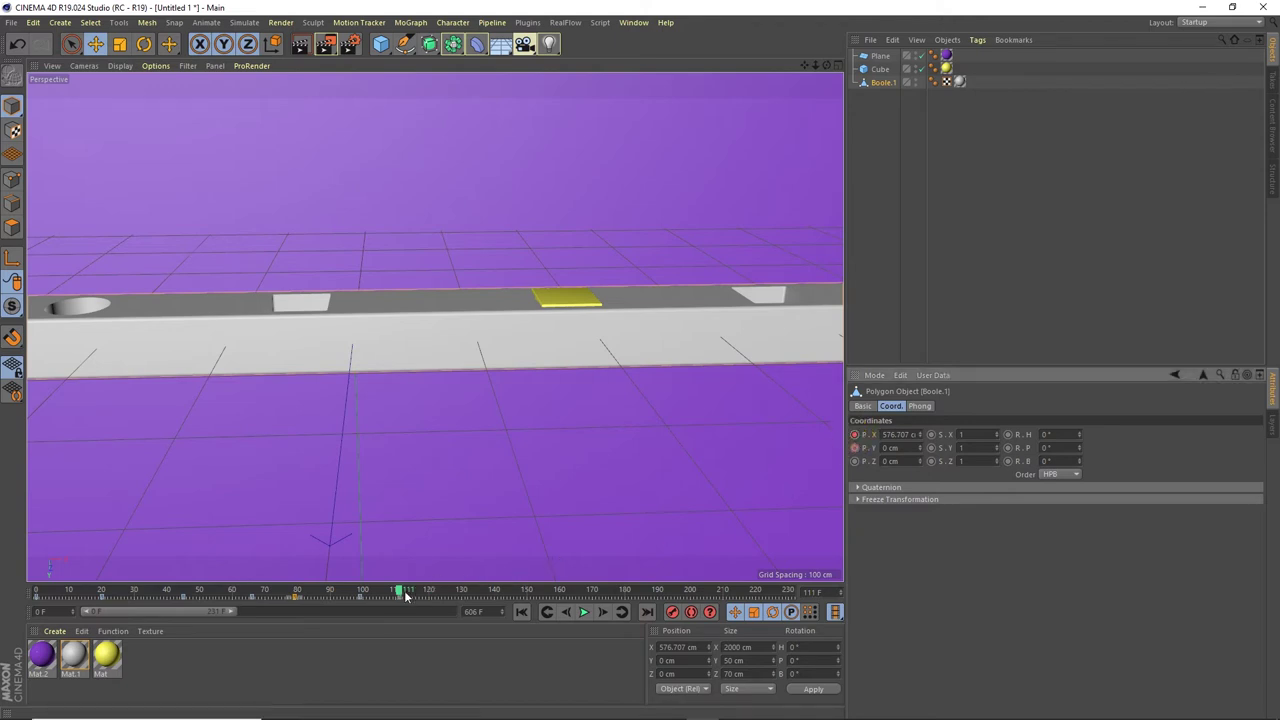
drag(403, 591, 477, 590)
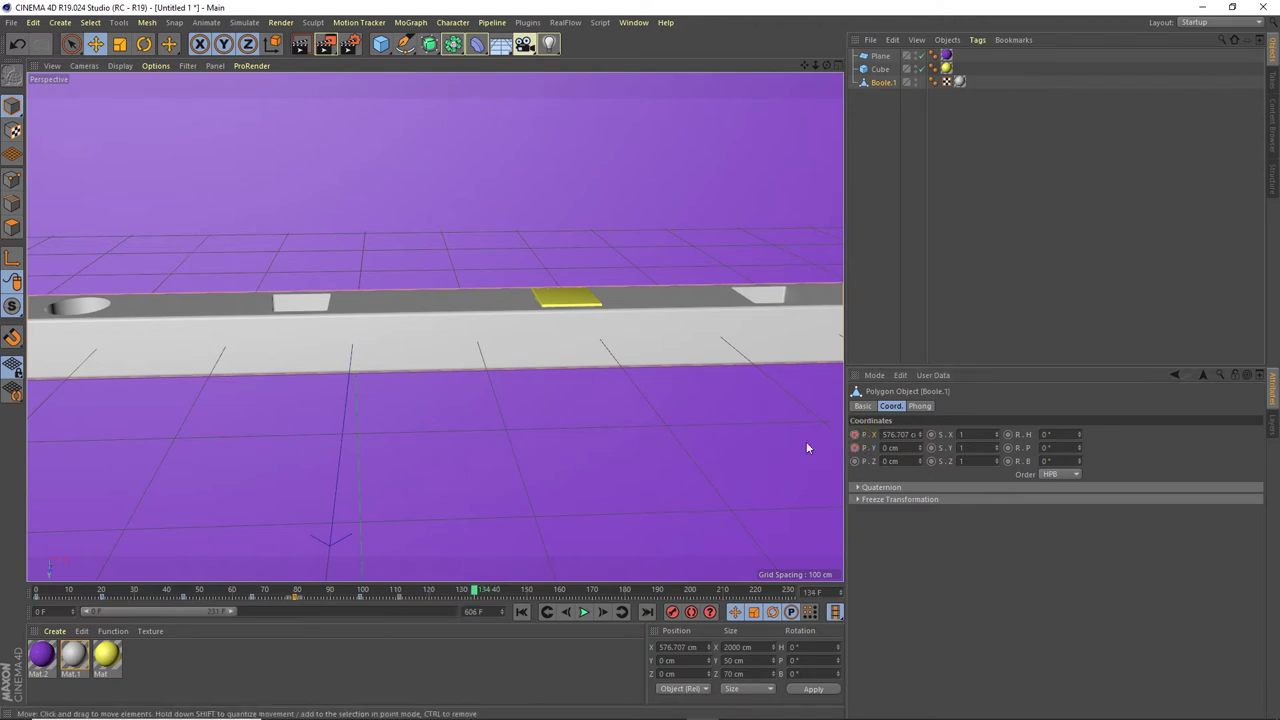
drag(921, 438, 919, 433)
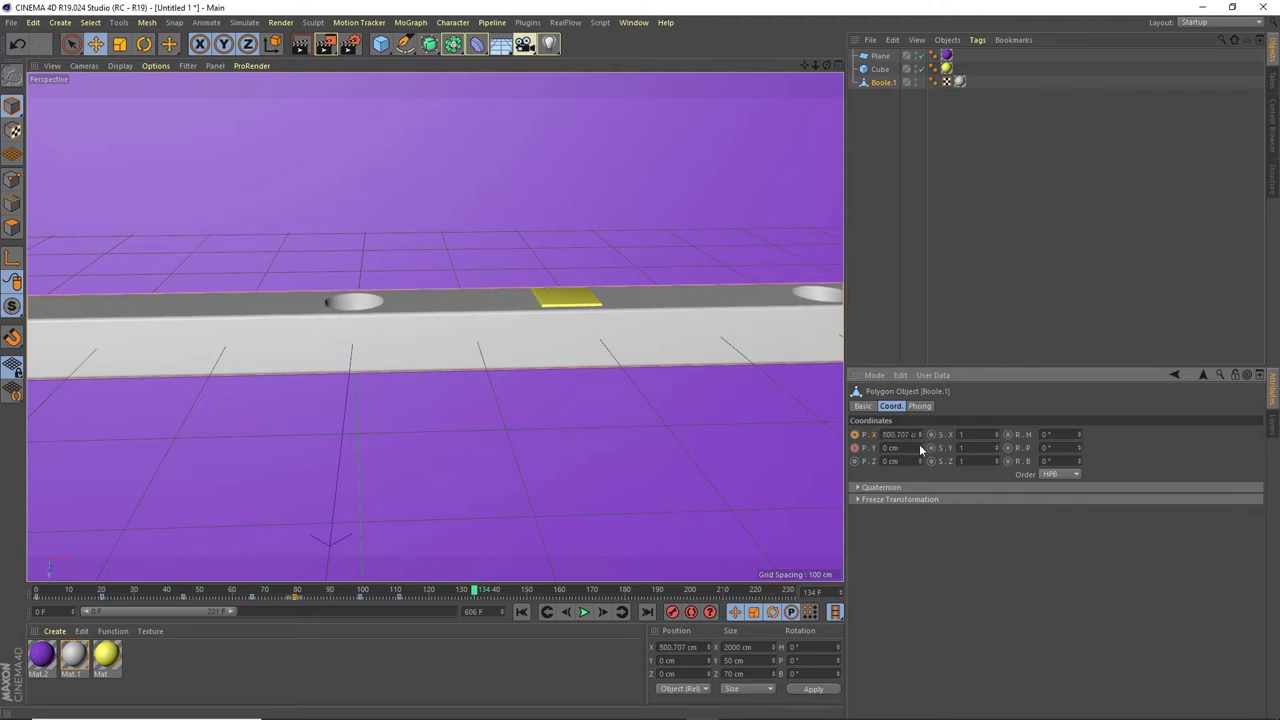
click(854, 434)
Key the bar's X at frame 145, push it further along X at frame 169, and rewind
click(476, 588)
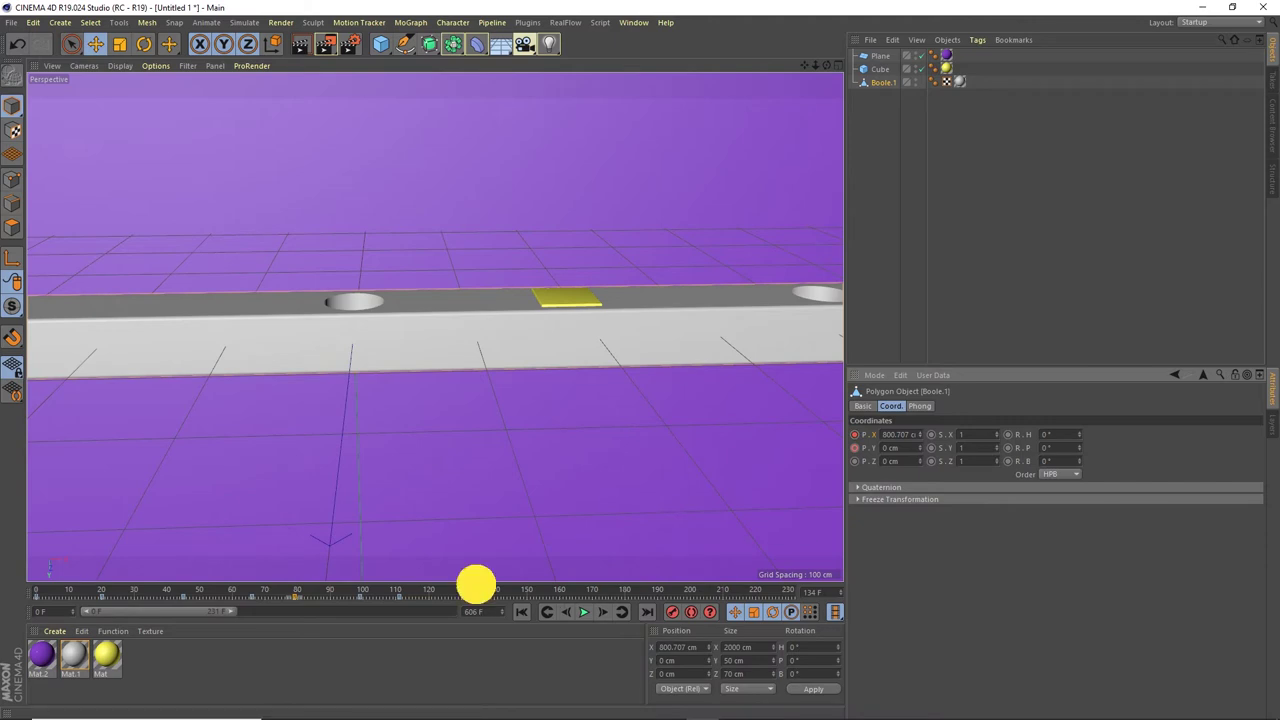
drag(478, 590, 508, 588)
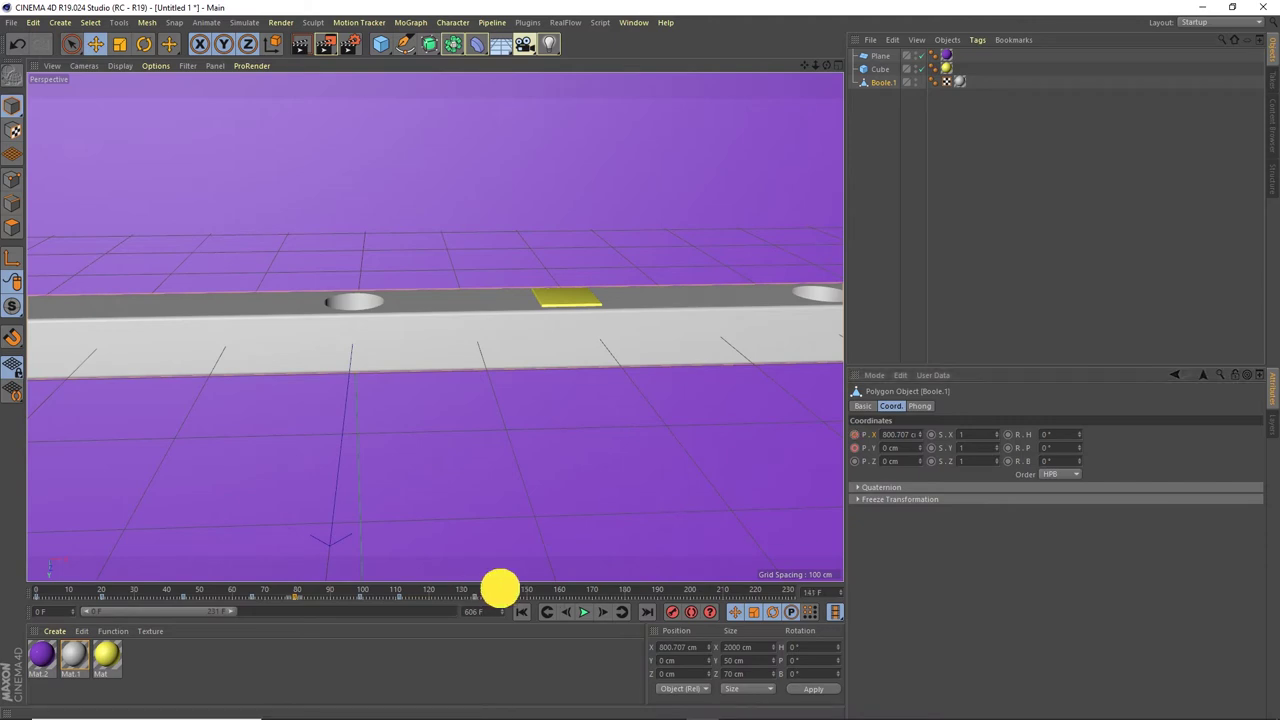
click(855, 434)
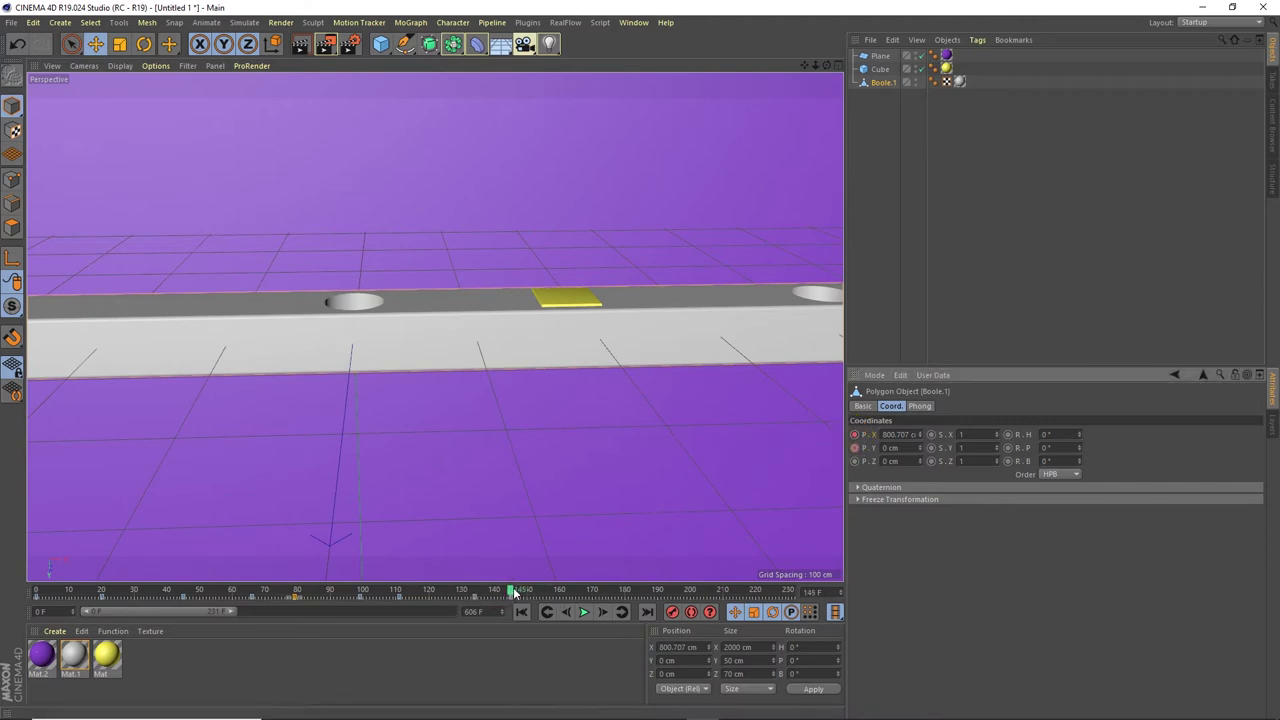
drag(513, 590, 589, 590)
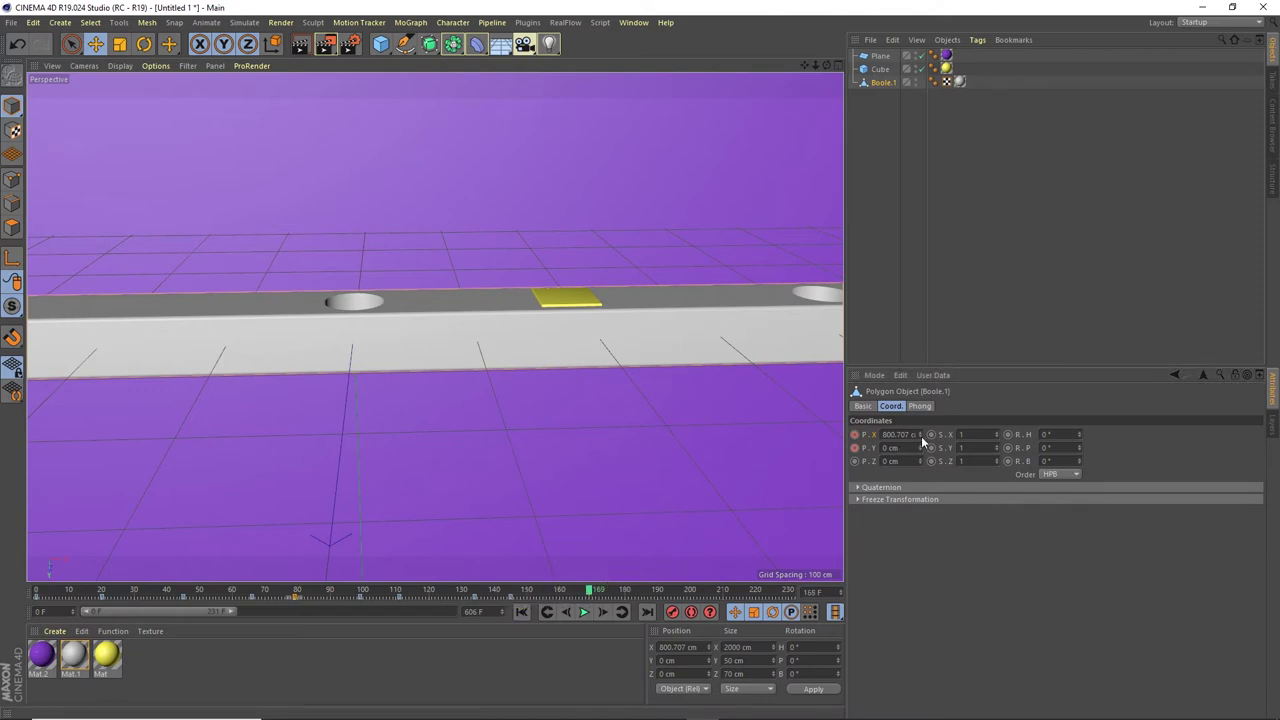
drag(922, 436, 917, 436)
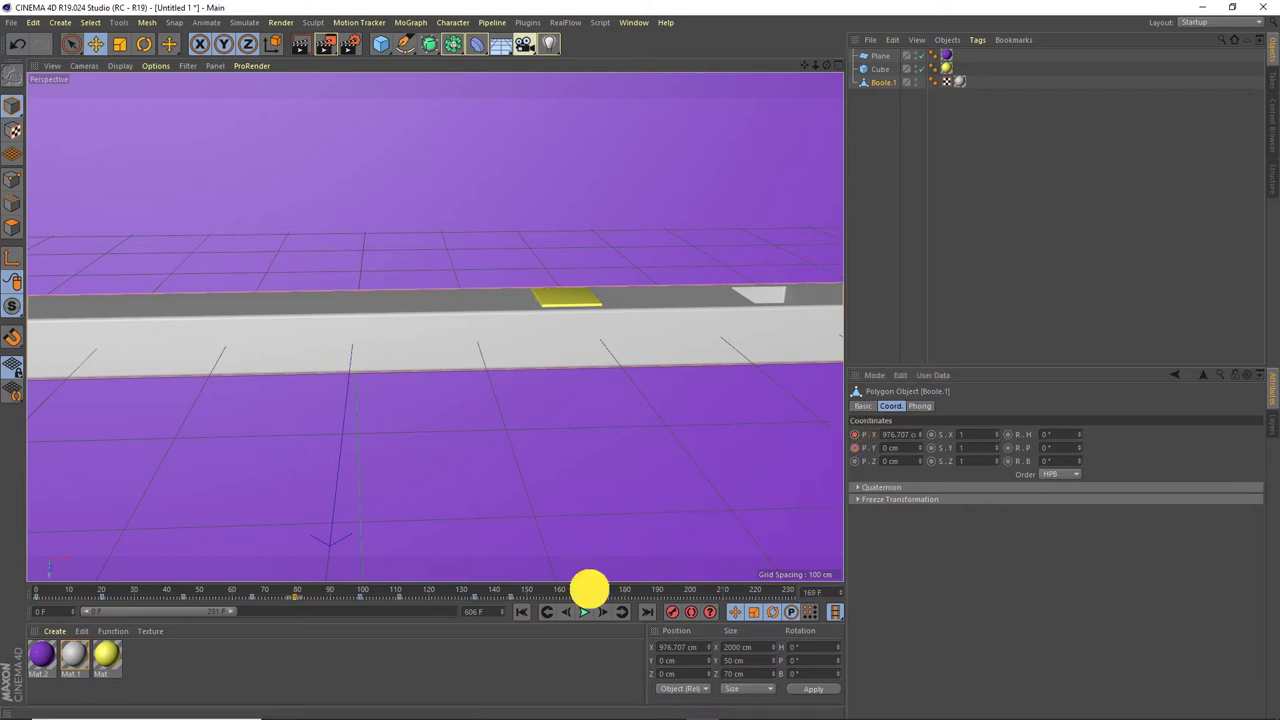
drag(590, 589, 5, 712)
Play the animation, dismiss the stray Windows menu, stop playback and select the Cube
key(F8)
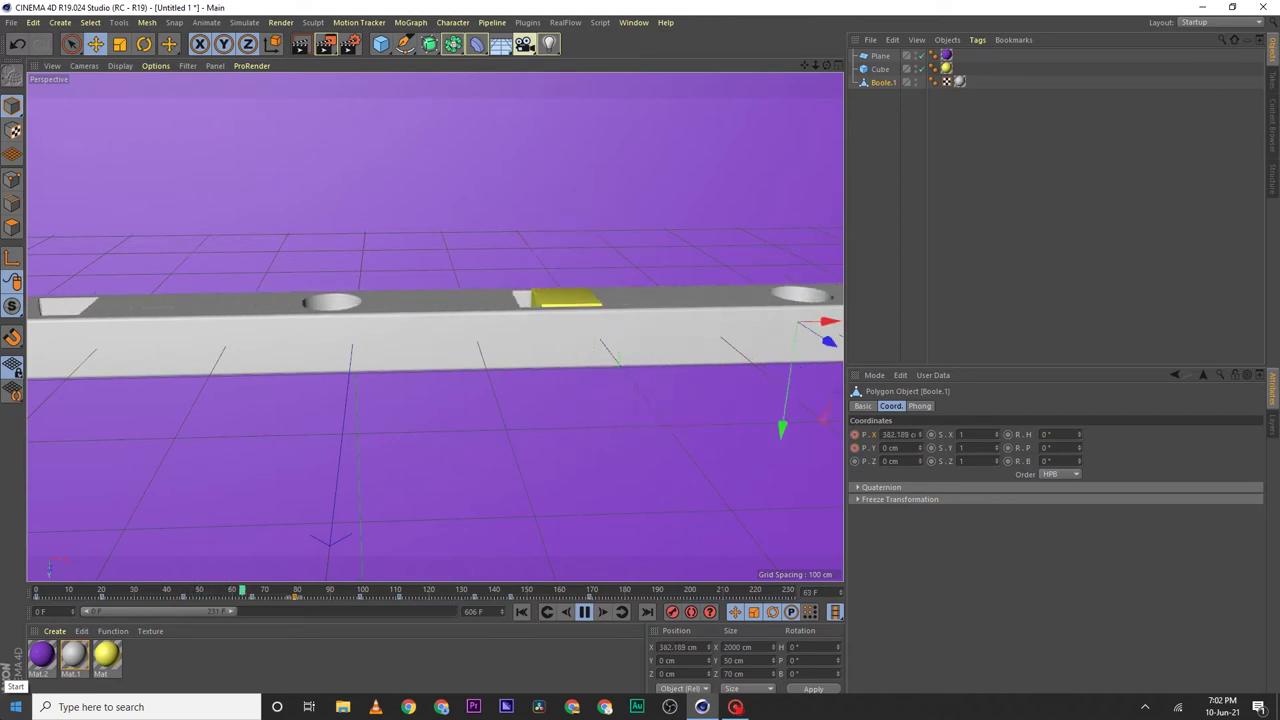
right_click(14, 708)
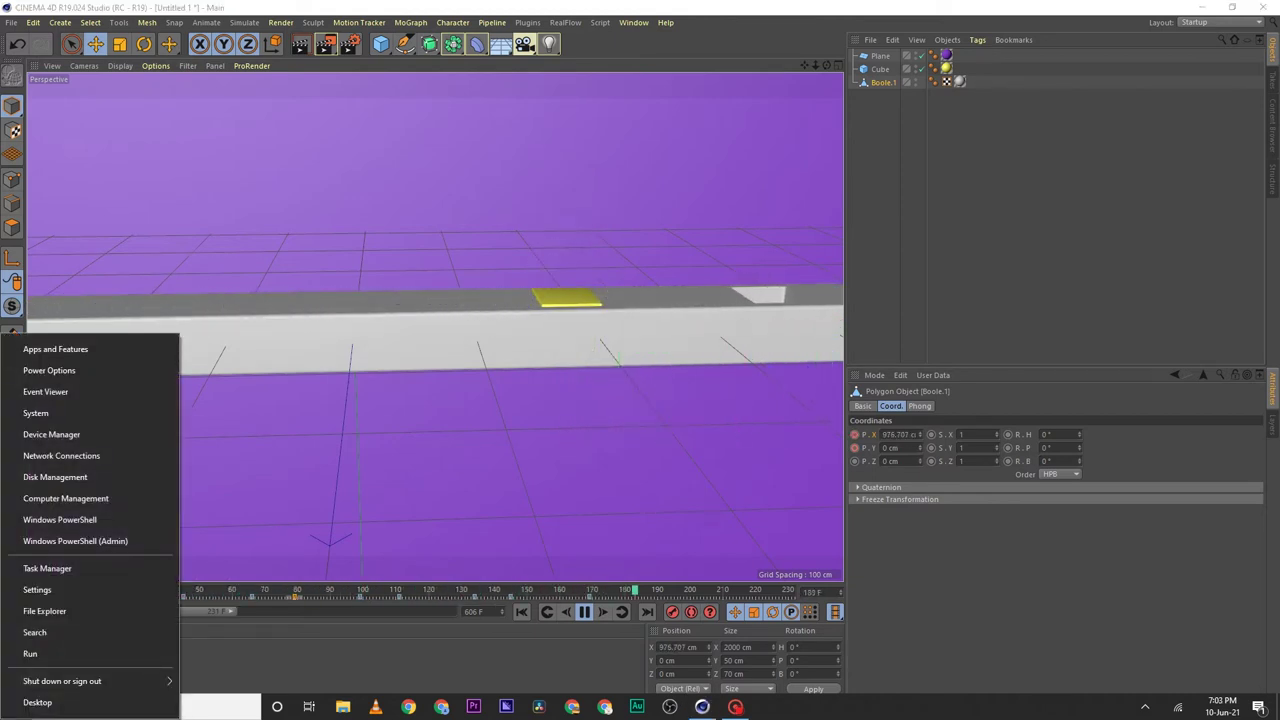
click(350, 663)
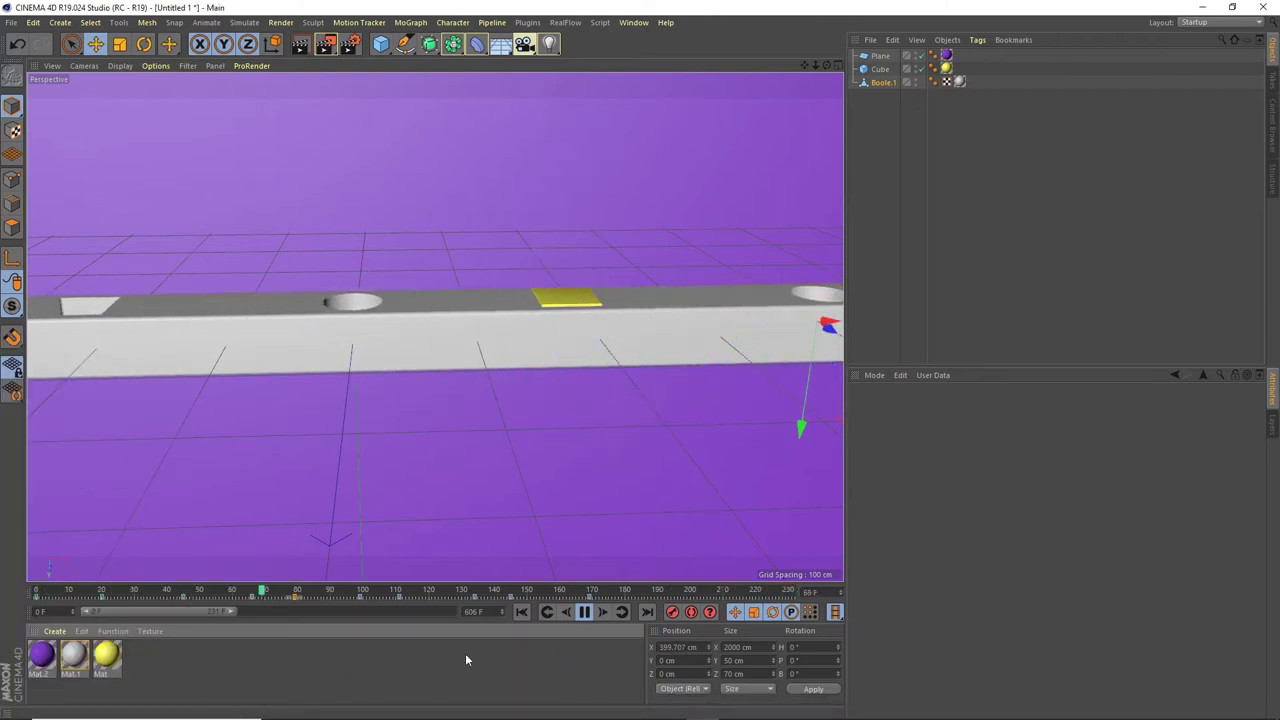
click(584, 611)
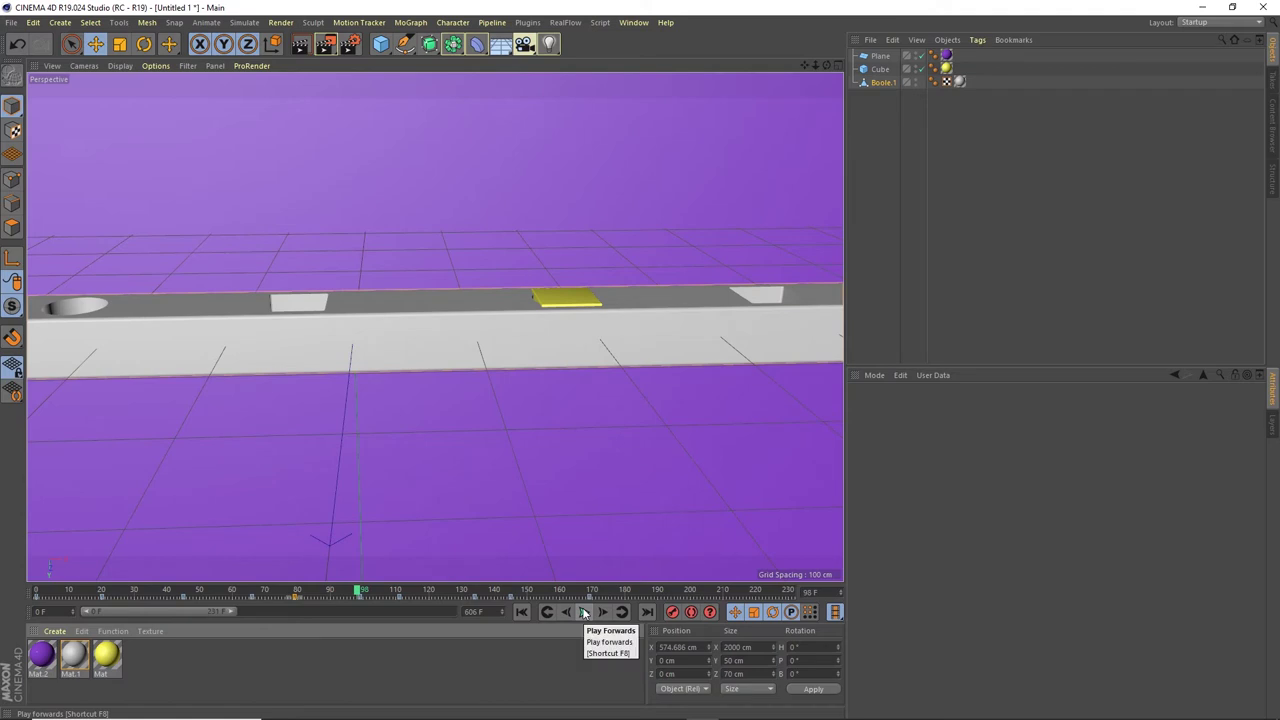
click(880, 68)
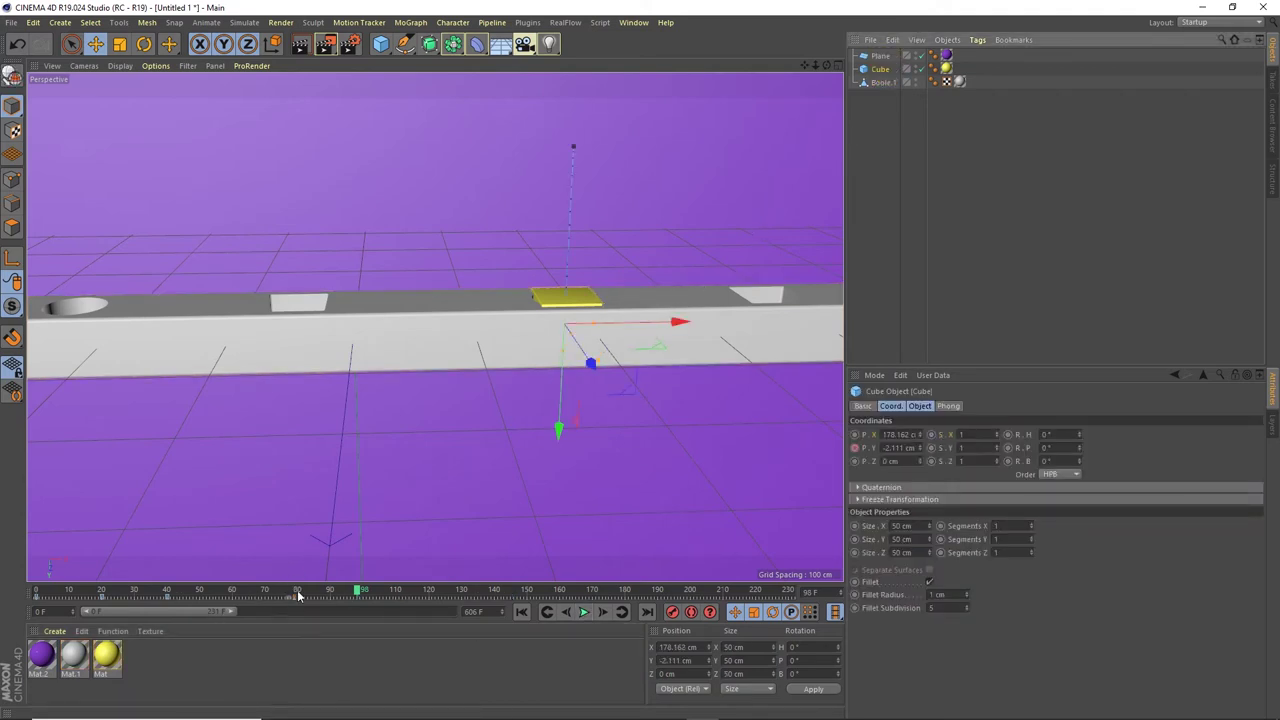
Limit the timeline to frames 0–150, key the cube's Y height at frame 46, then select Boole.1
drag(352, 591, 6, 630)
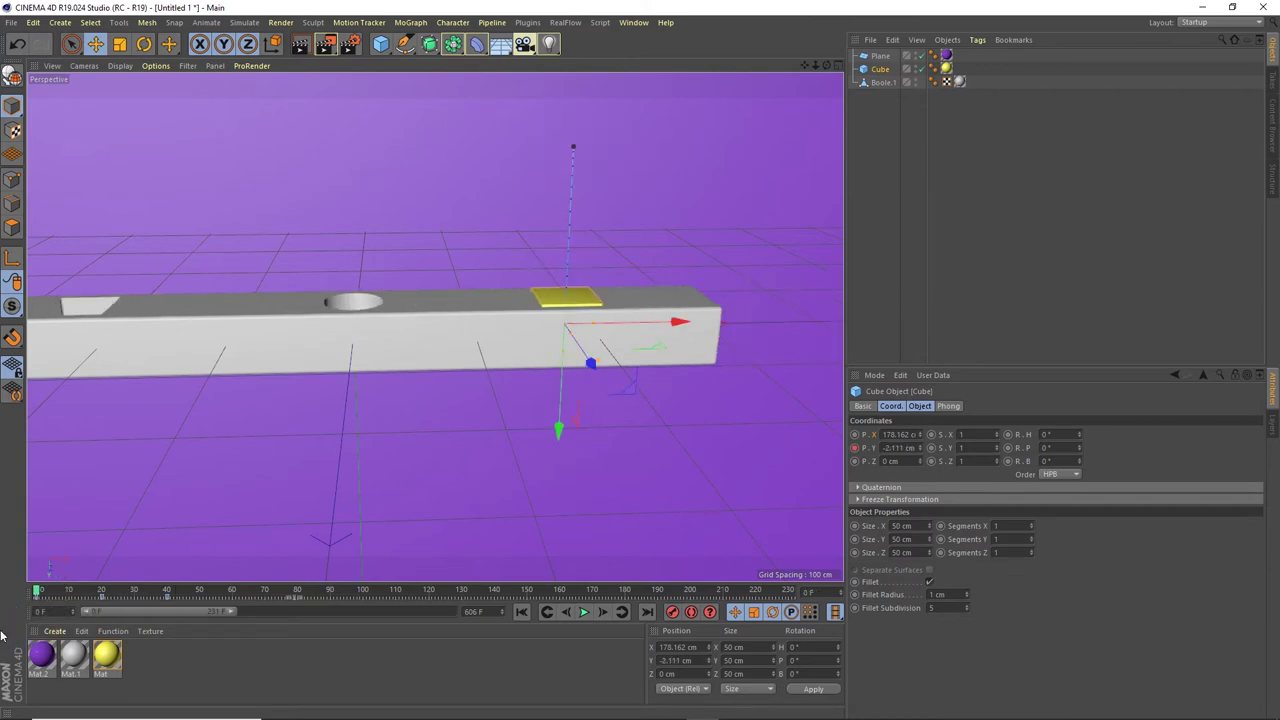
mouse_move(37, 596)
mouse_down()
mouse_move(121, 595)
mouse_move(14, 600)
mouse_move(234, 606)
mouse_move(160, 610)
mouse_move(188, 612)
mouse_up()
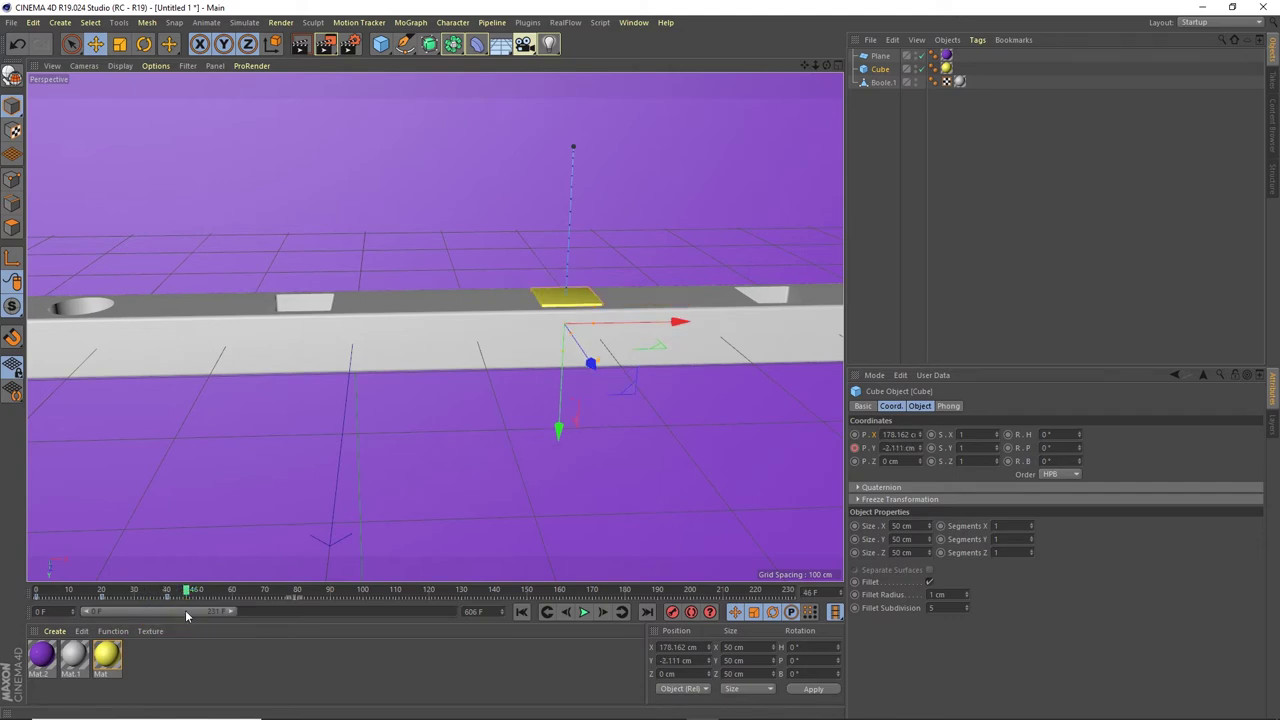
drag(226, 611, 186, 611)
mouse_move(100, 592)
mouse_down()
mouse_move(29, 594)
mouse_move(280, 612)
mouse_move(266, 607)
mouse_up()
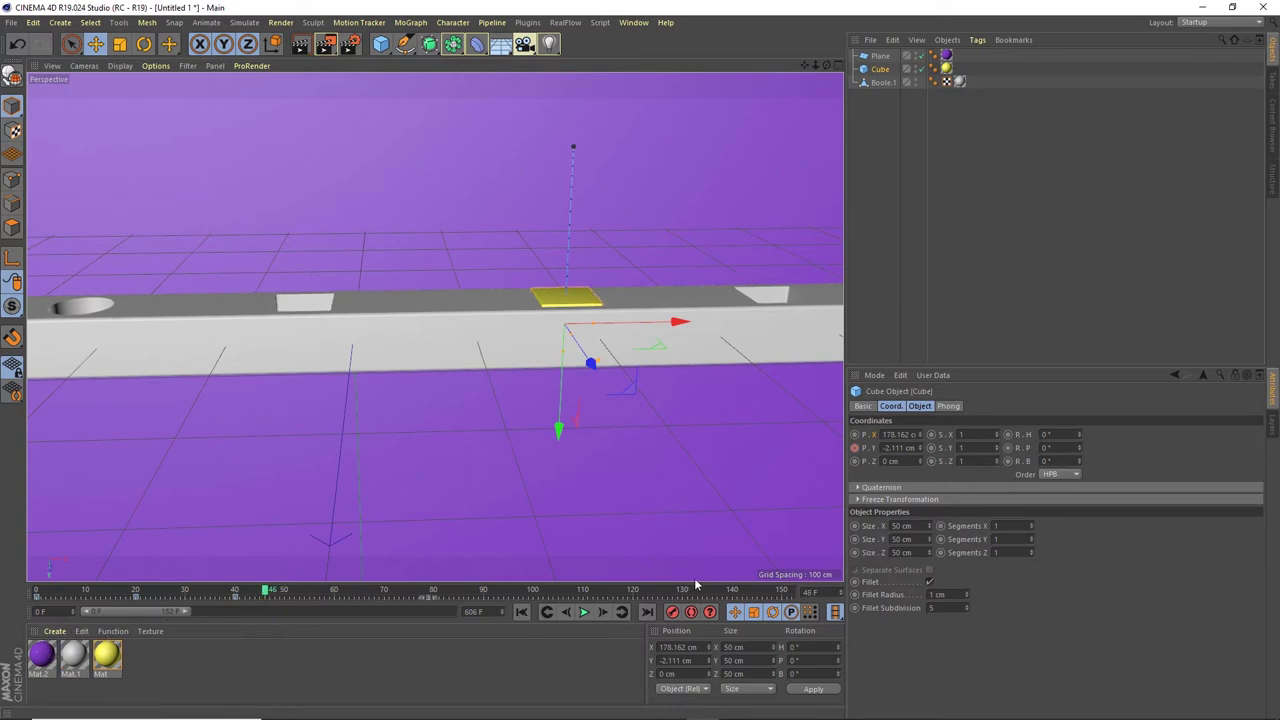
click(855, 448)
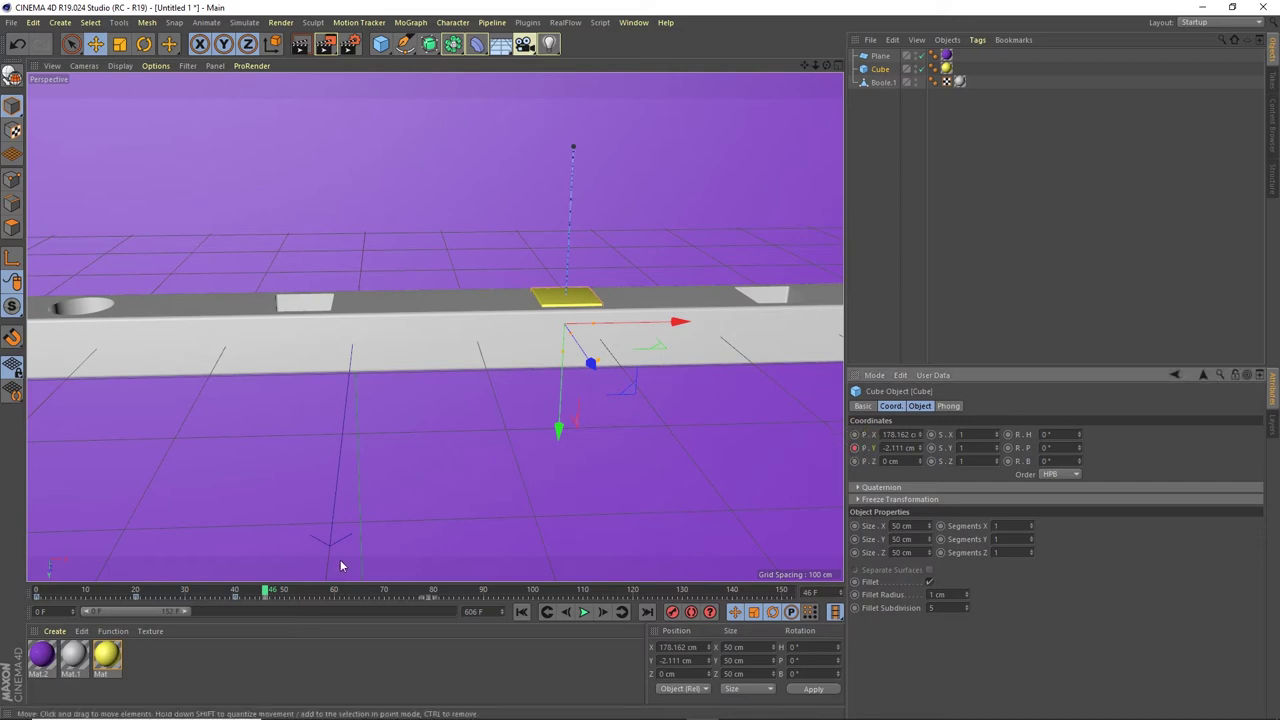
mouse_move(268, 594)
mouse_down()
mouse_move(340, 596)
mouse_move(88, 594)
mouse_up()
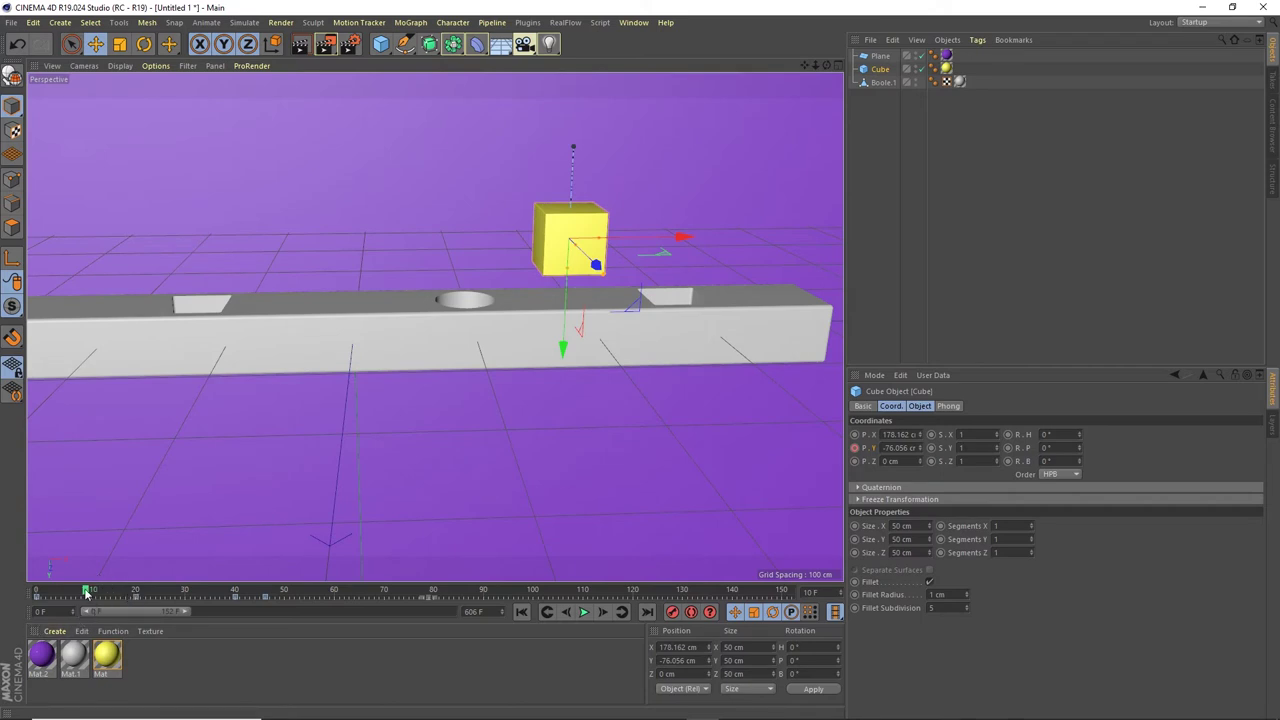
drag(88, 594, 32, 592)
click(874, 83)
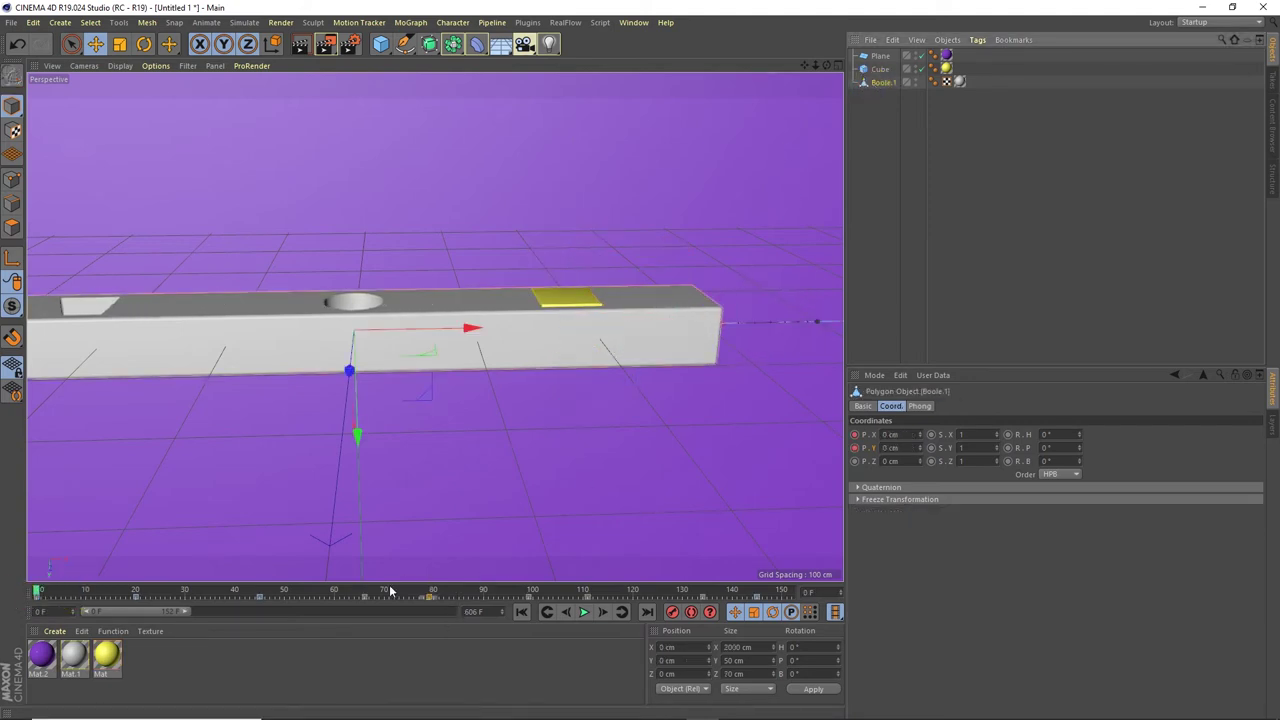
Play the animation and shift the bar's X keys to frames 30, 40 and 110
click(584, 612)
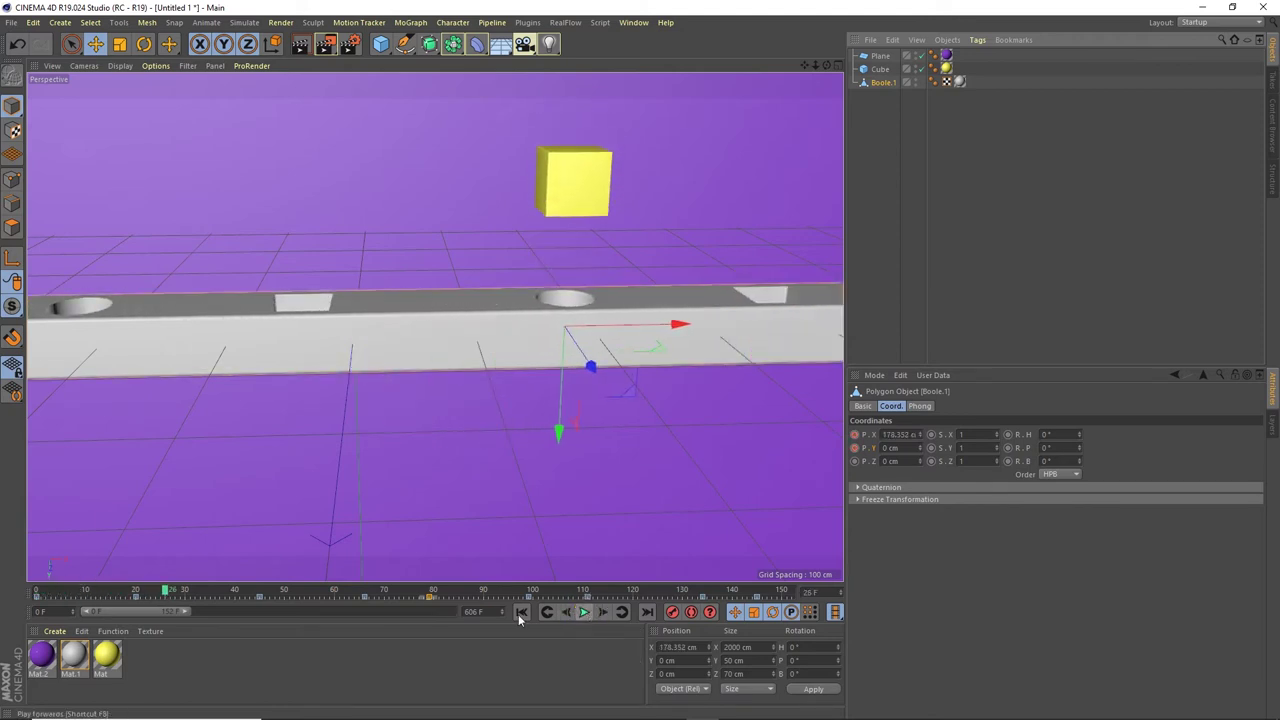
drag(149, 598, 183, 598)
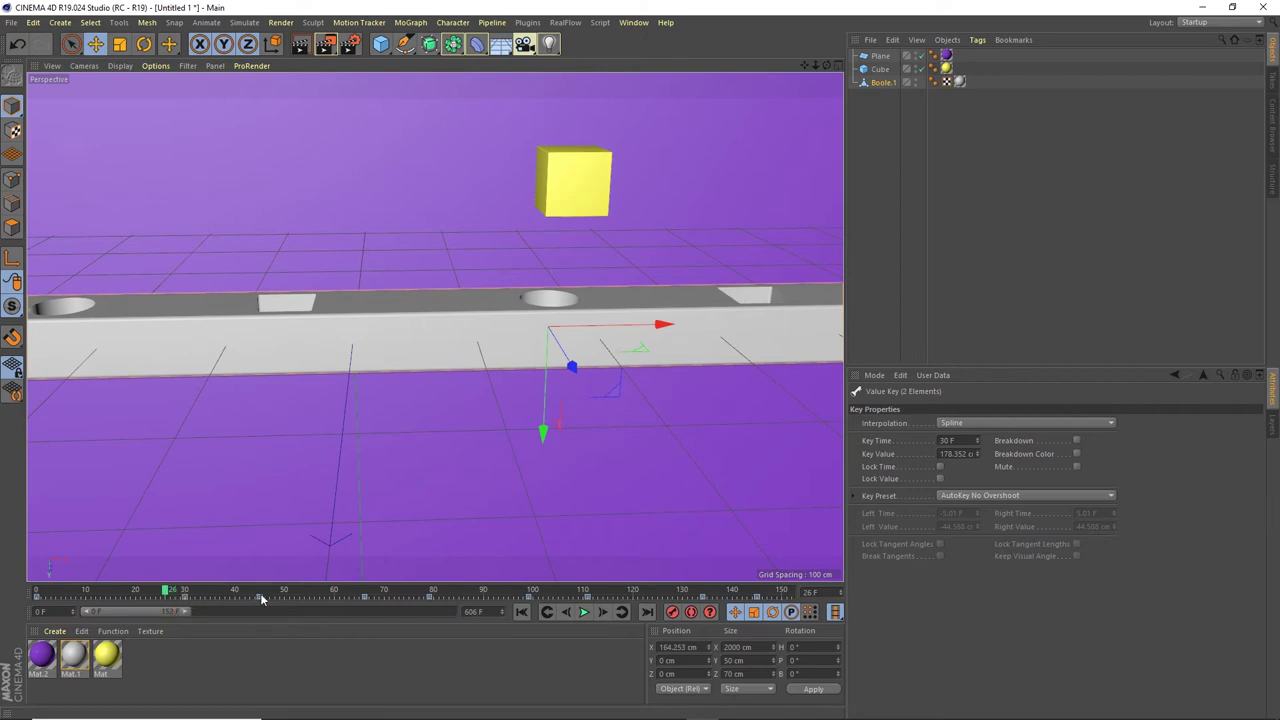
mouse_move(262, 598)
mouse_down()
mouse_move(232, 599)
mouse_move(278, 596)
mouse_up()
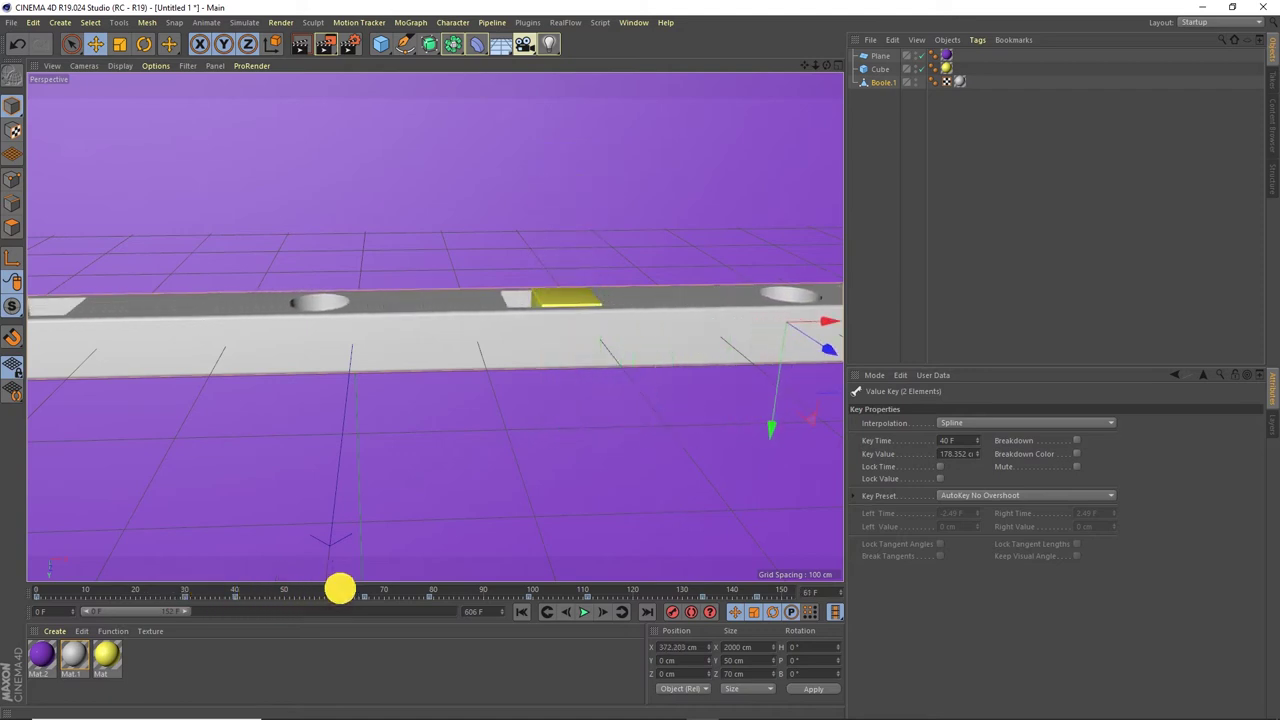
drag(278, 596, 432, 596)
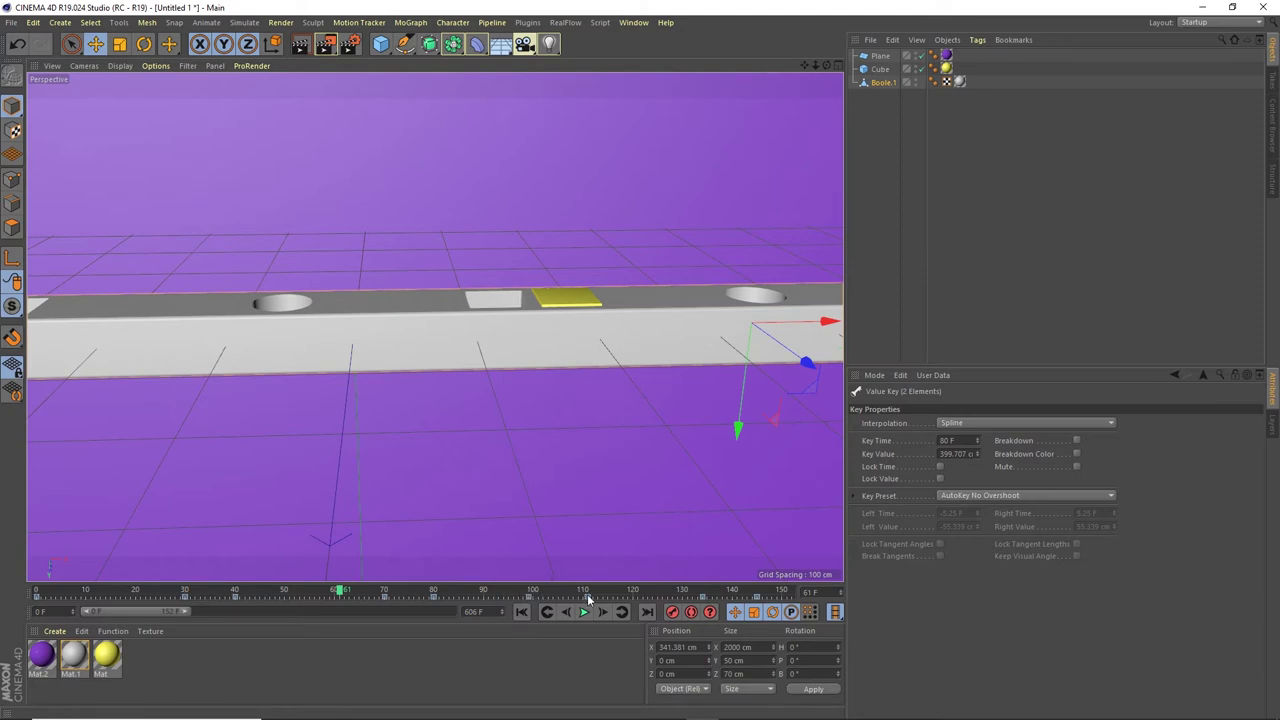
drag(588, 598, 634, 597)
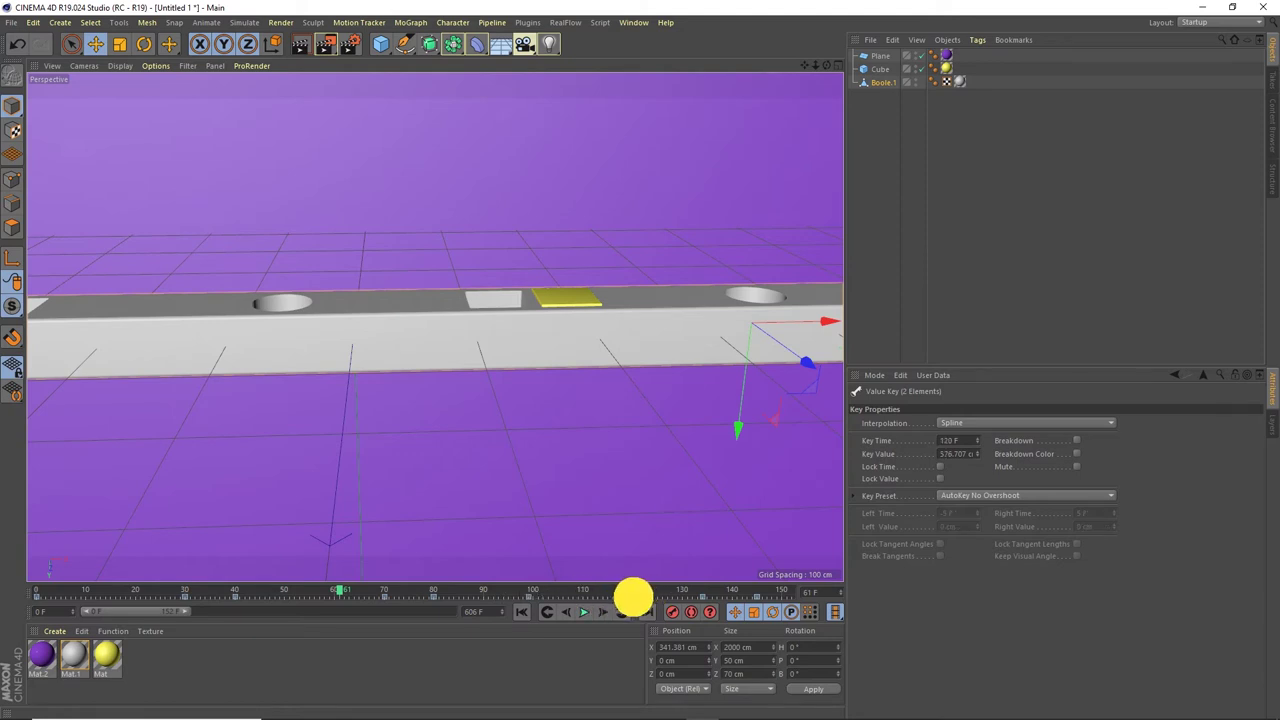
drag(532, 598, 577, 597)
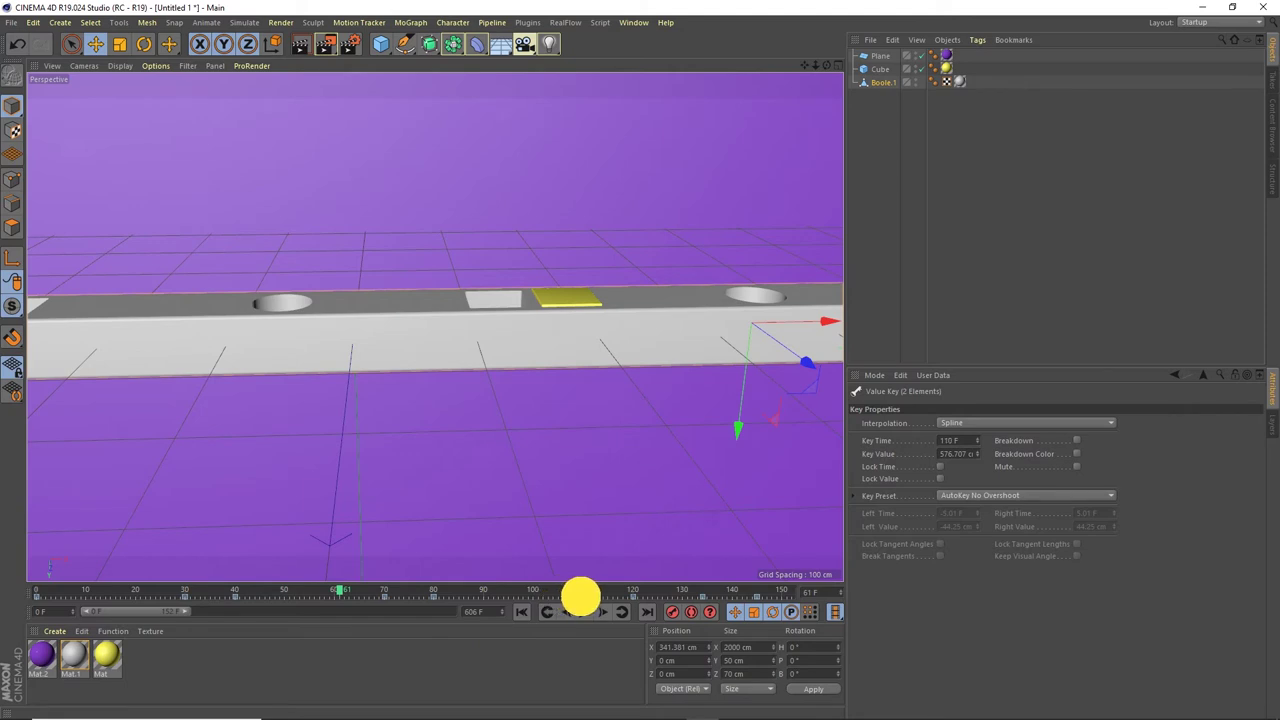
Retime the bar's later X keys so the final 800.707 cm key sits at frame 160
drag(152, 612, 205, 614)
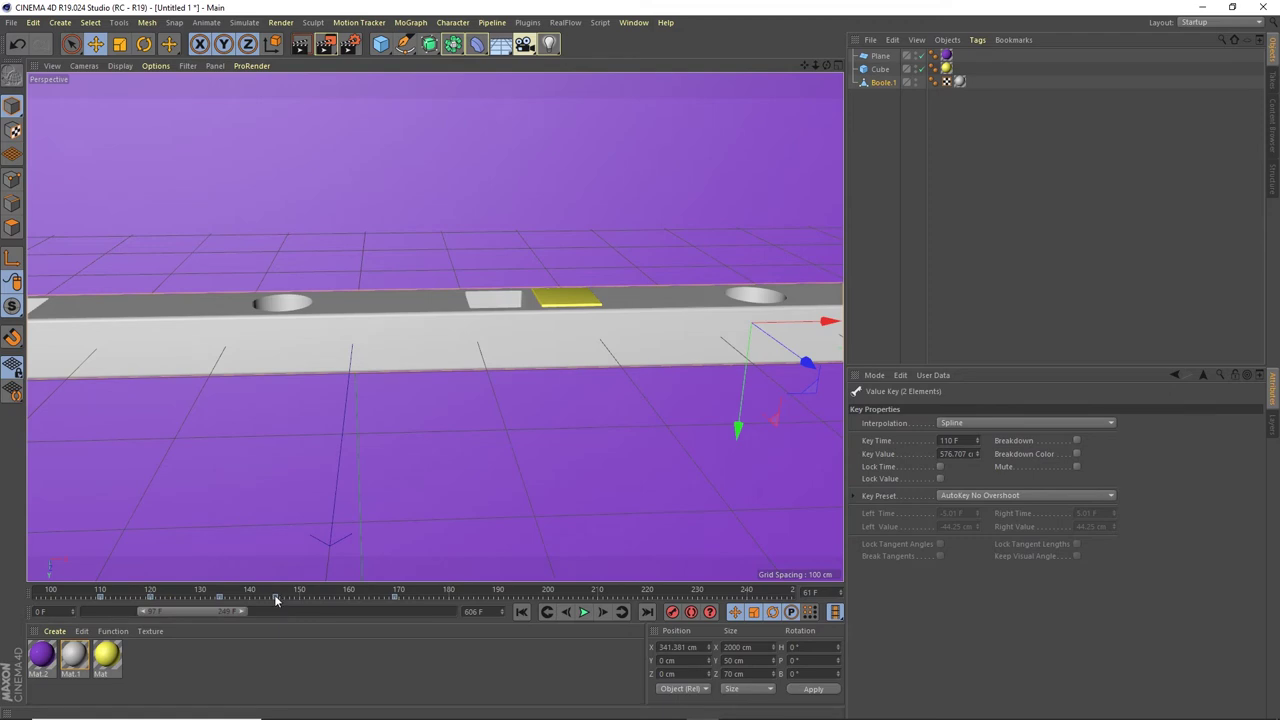
drag(276, 599, 498, 597)
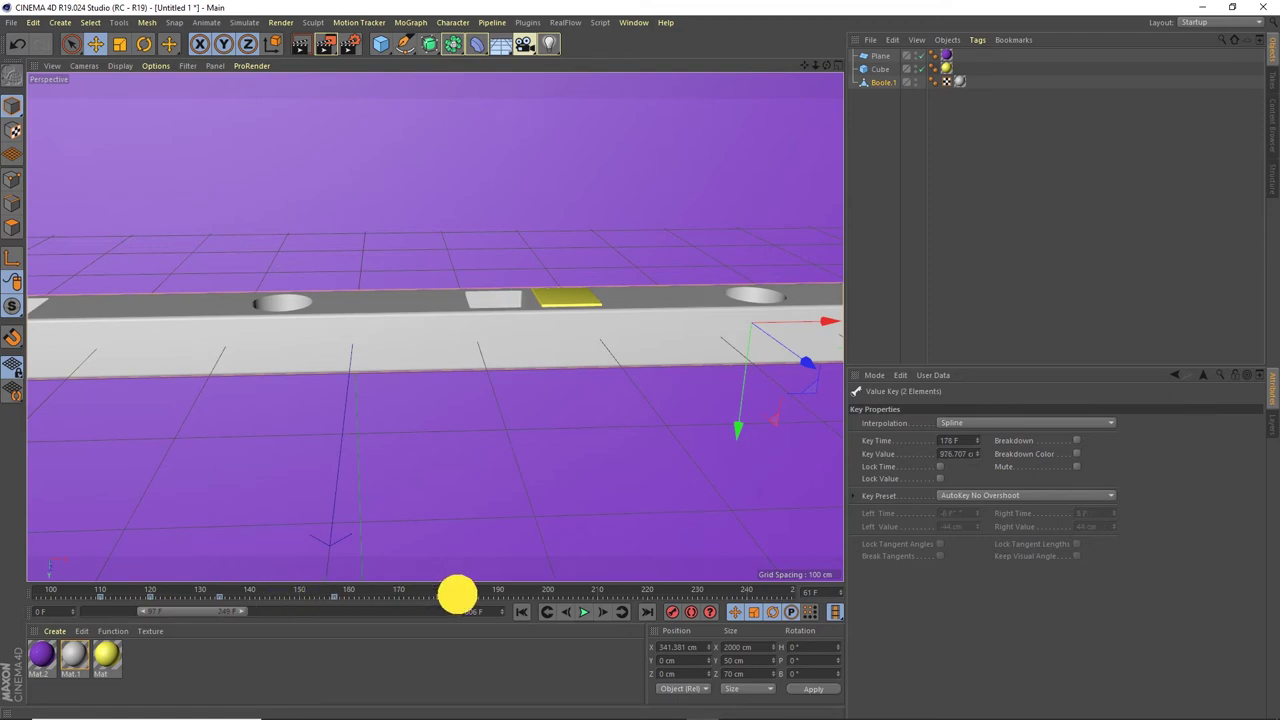
click(388, 592)
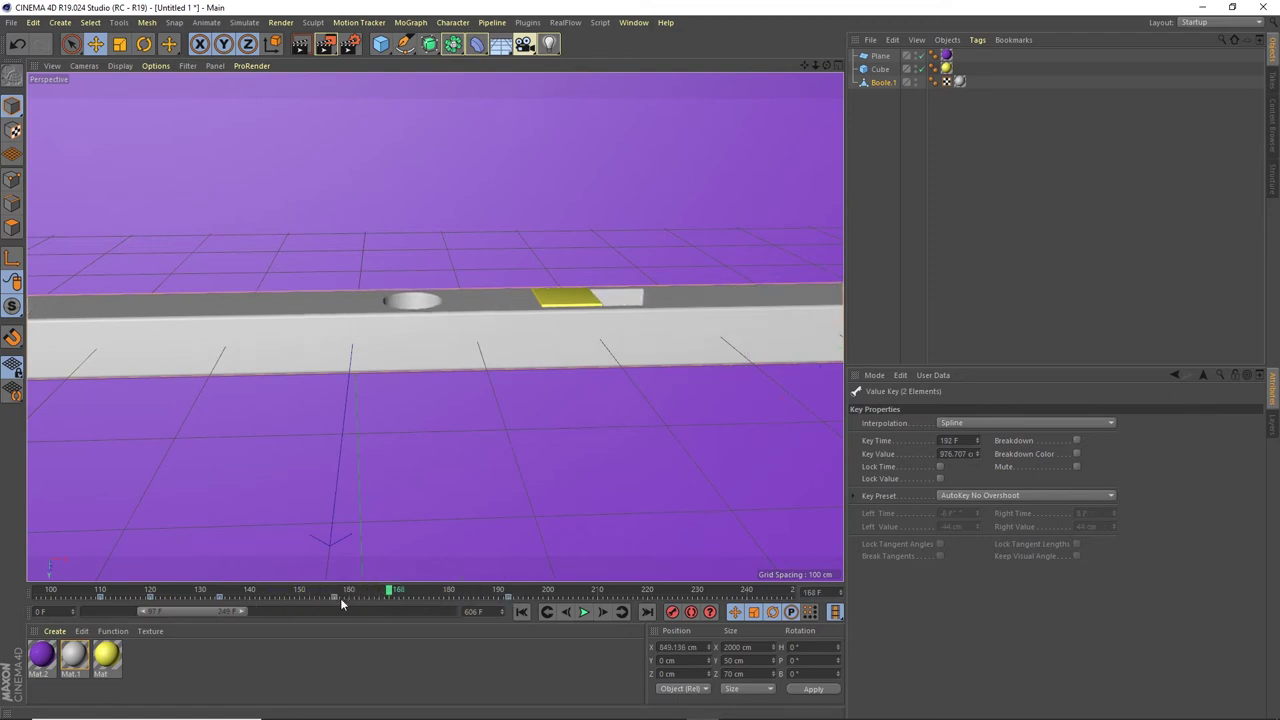
click(391, 597)
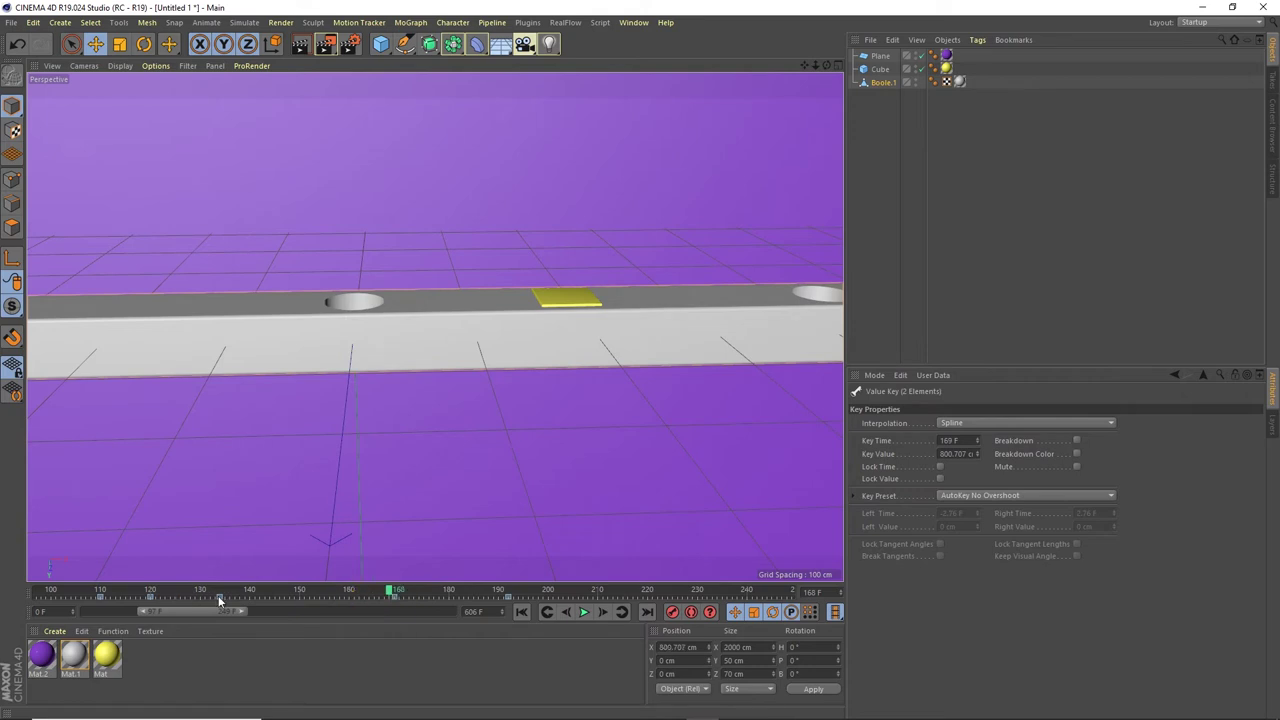
drag(220, 600, 299, 597)
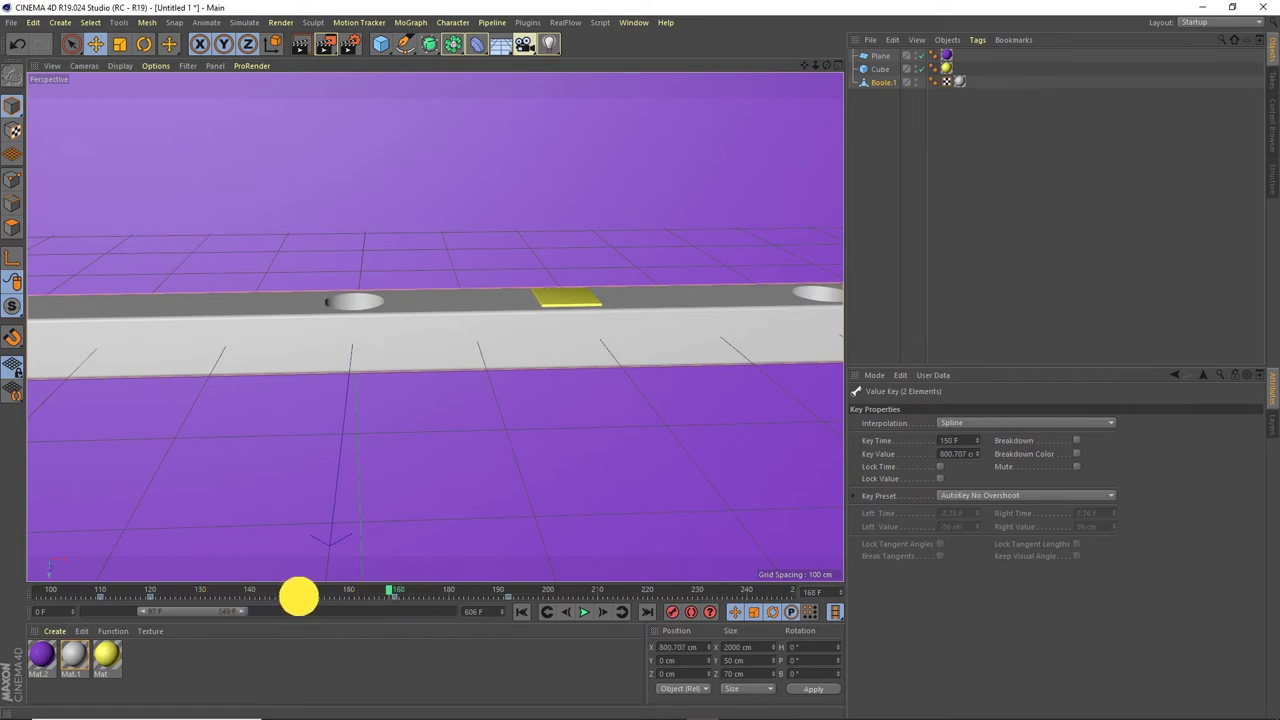
drag(395, 598, 350, 600)
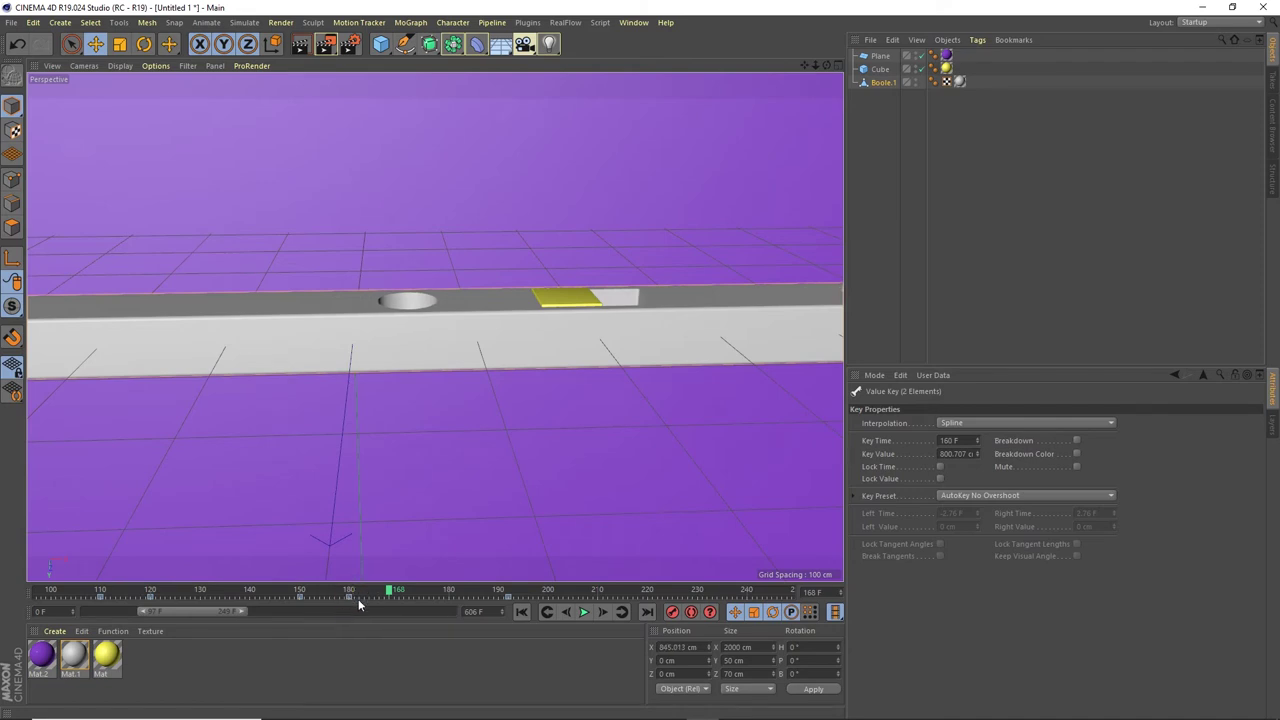
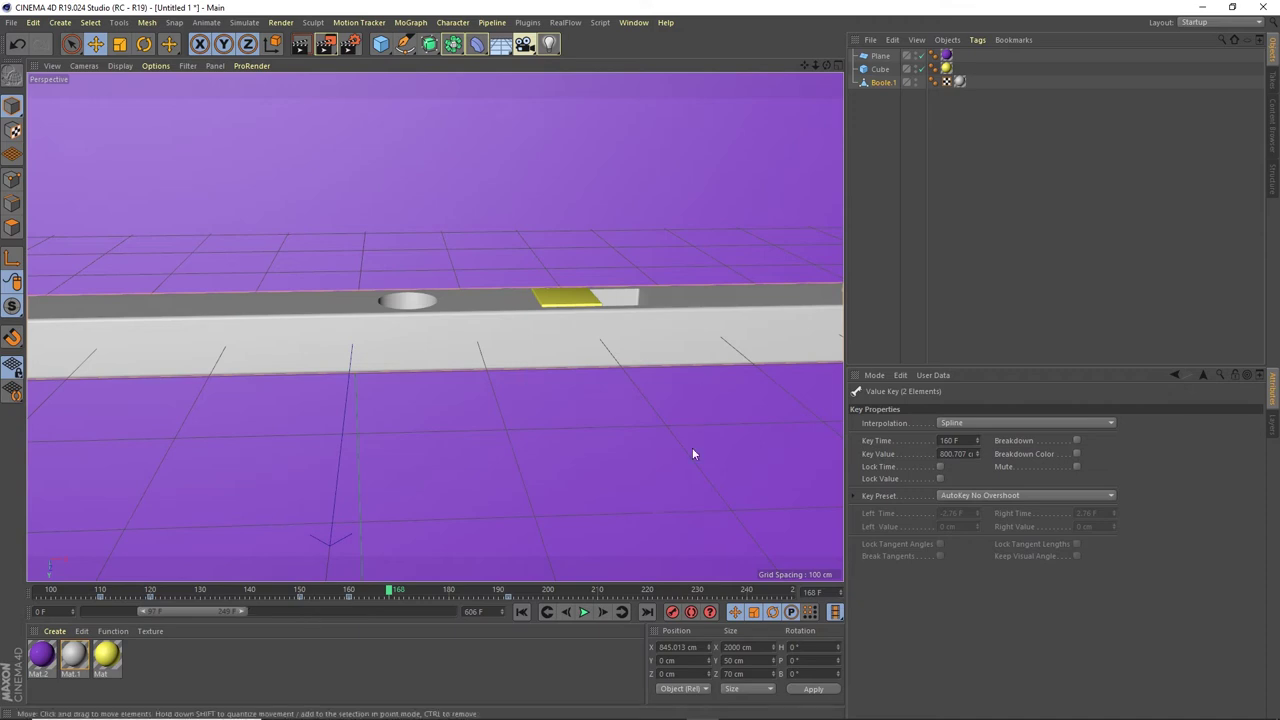
Review the animation, then drag the bar's position key earlier to about frame 75
click(521, 612)
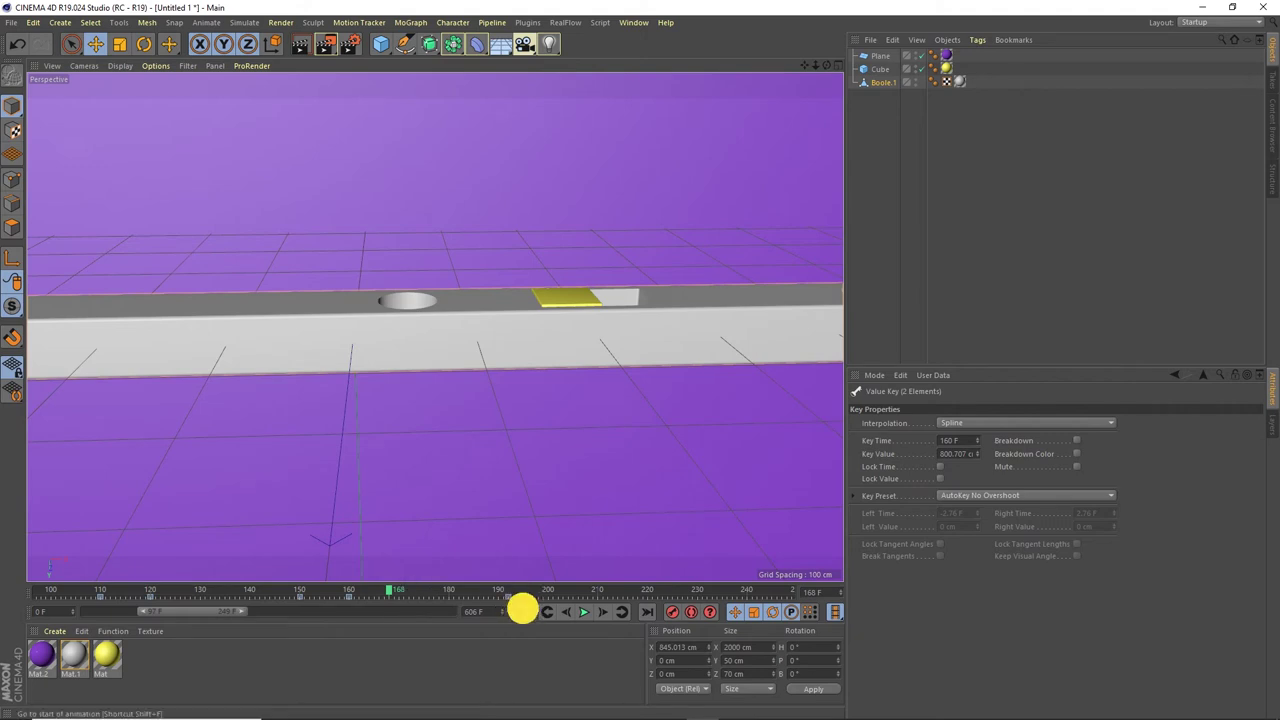
click(584, 612)
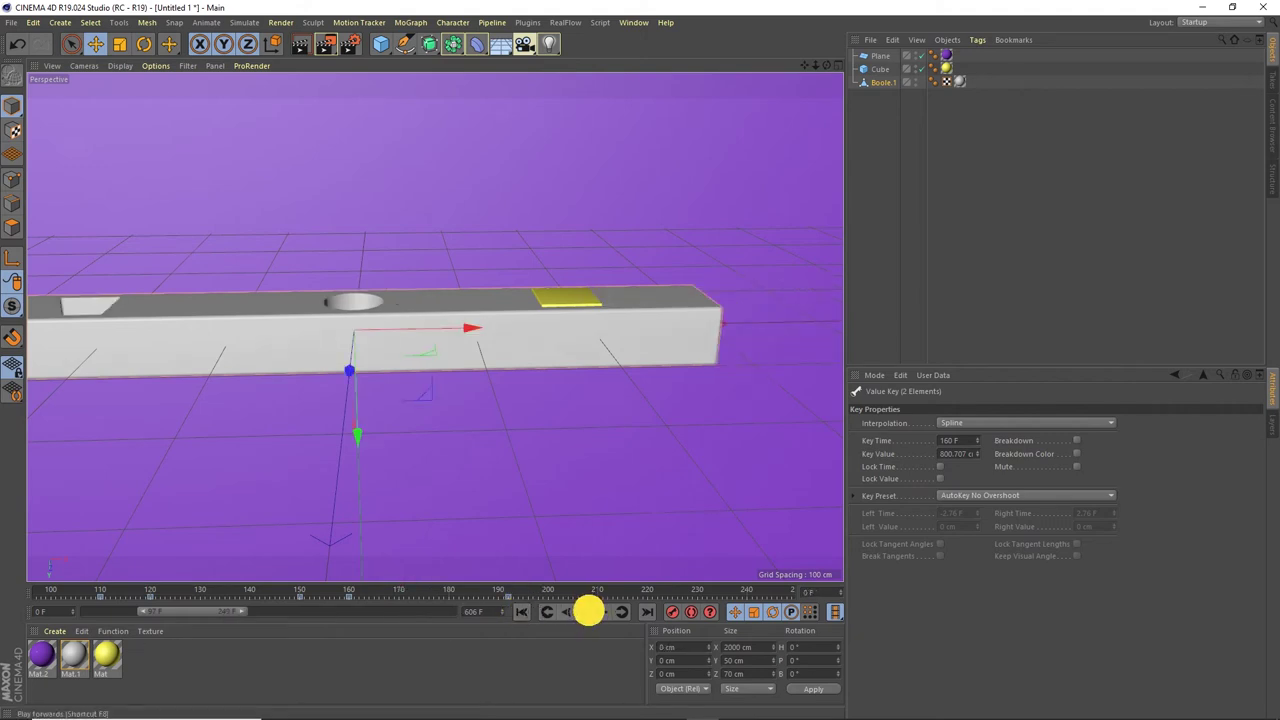
click(586, 612)
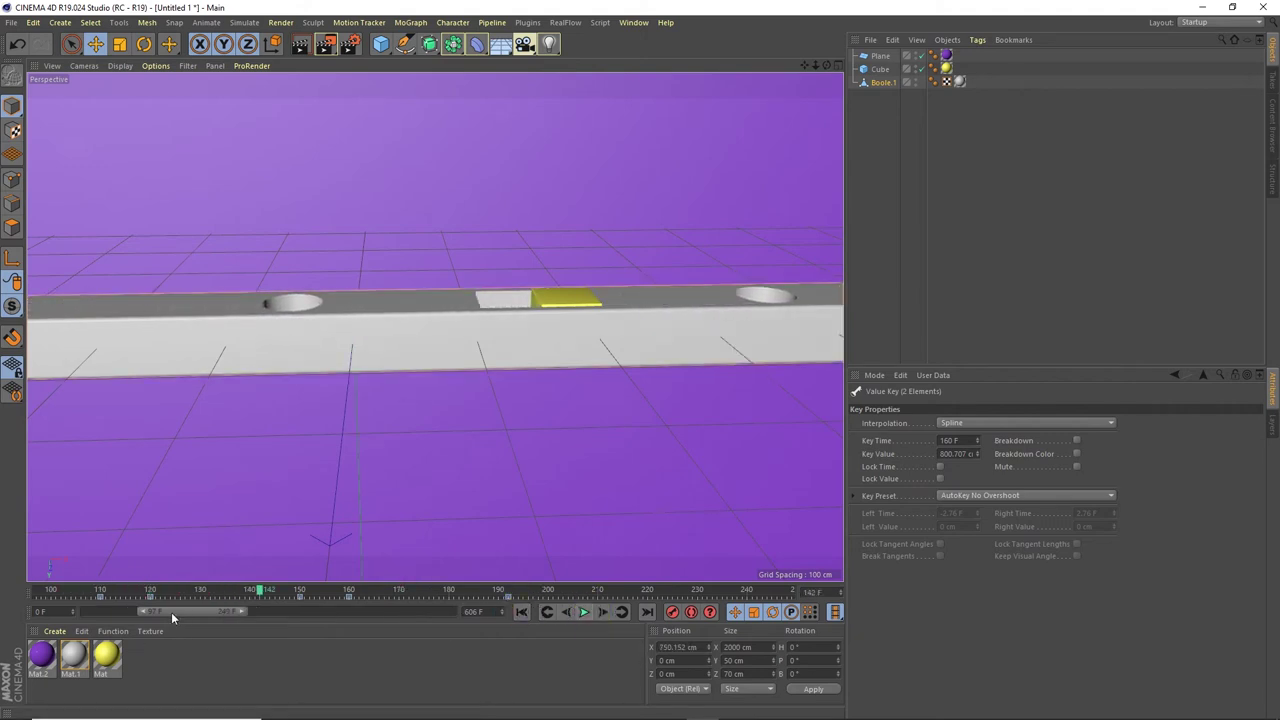
drag(143, 616, 5, 640)
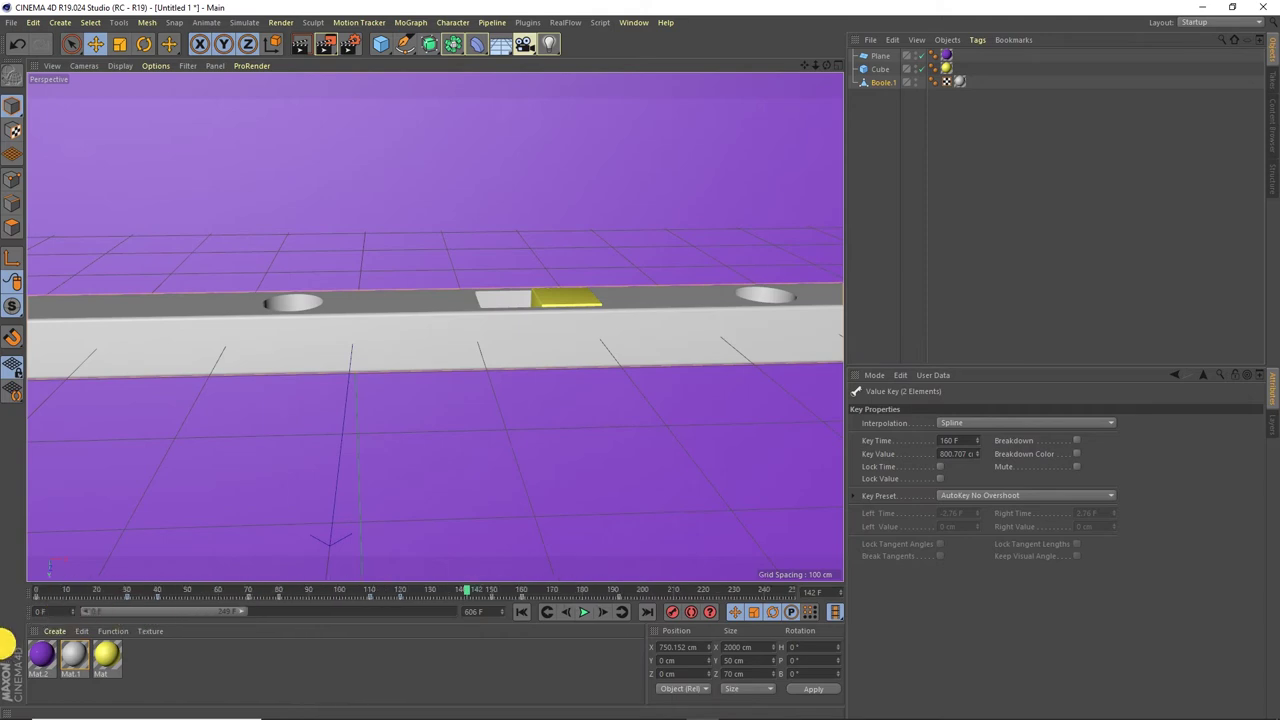
click(521, 612)
click(586, 612)
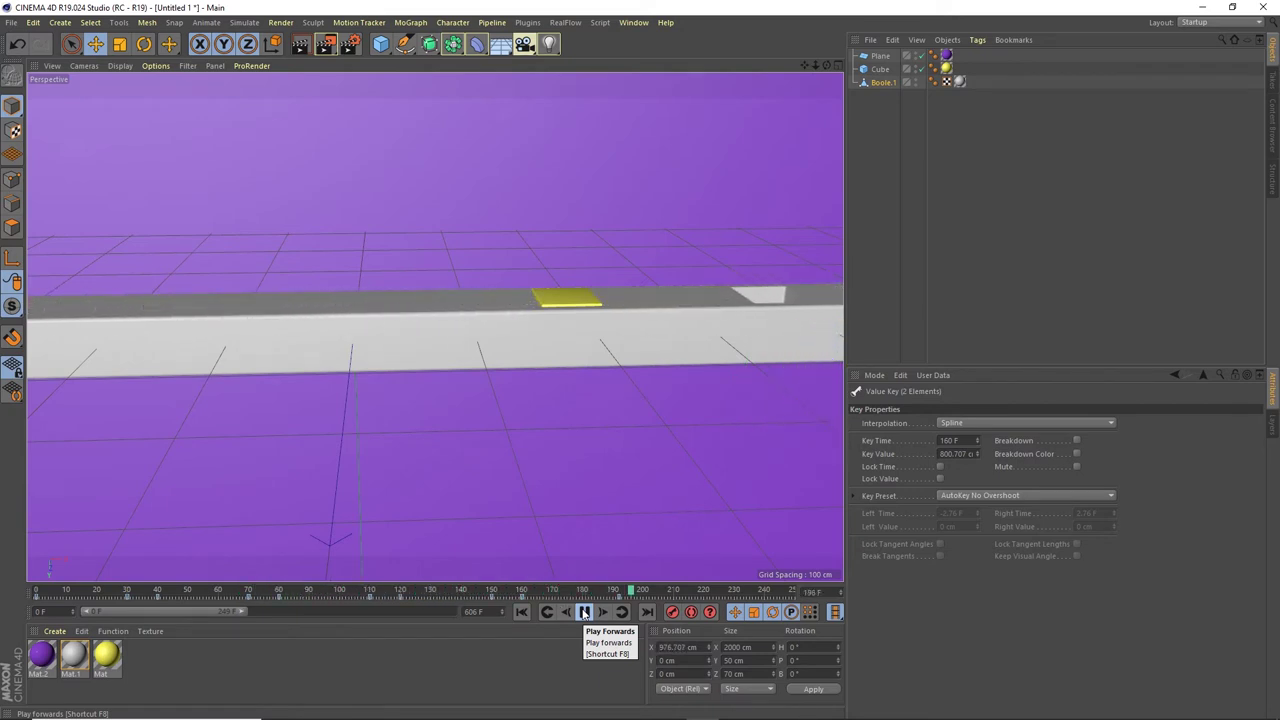
click(584, 612)
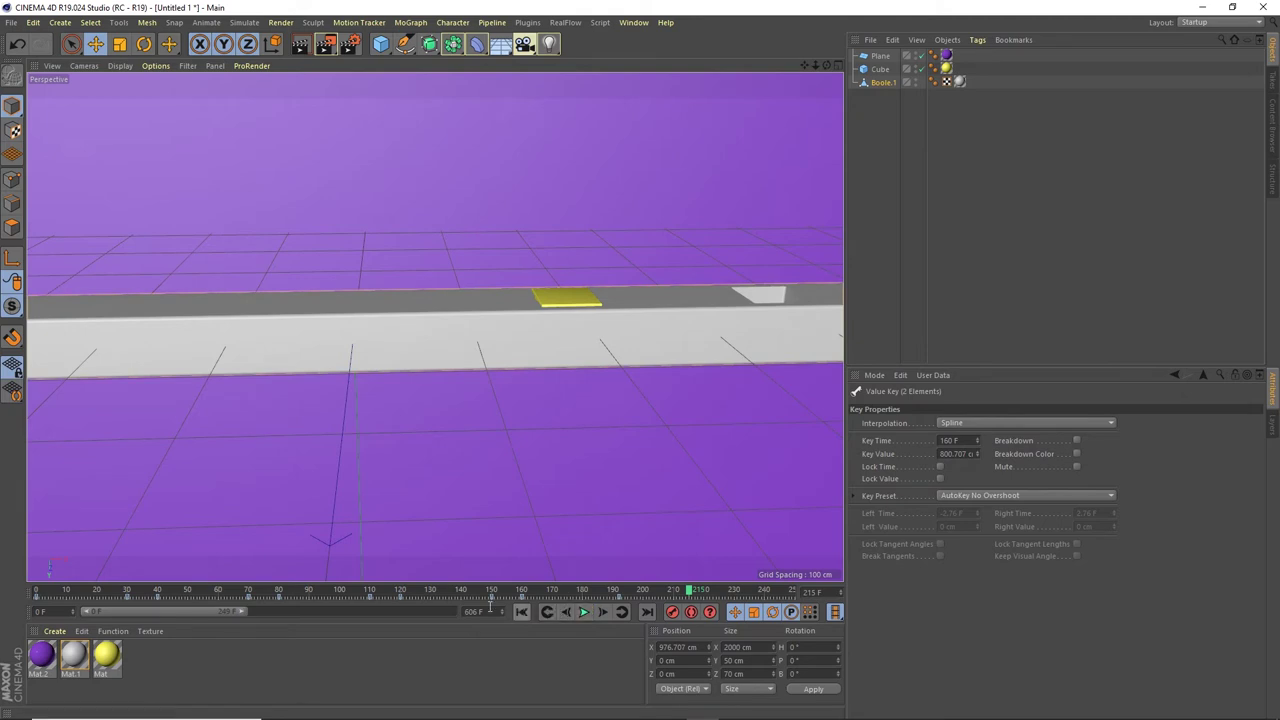
drag(235, 614, 160, 612)
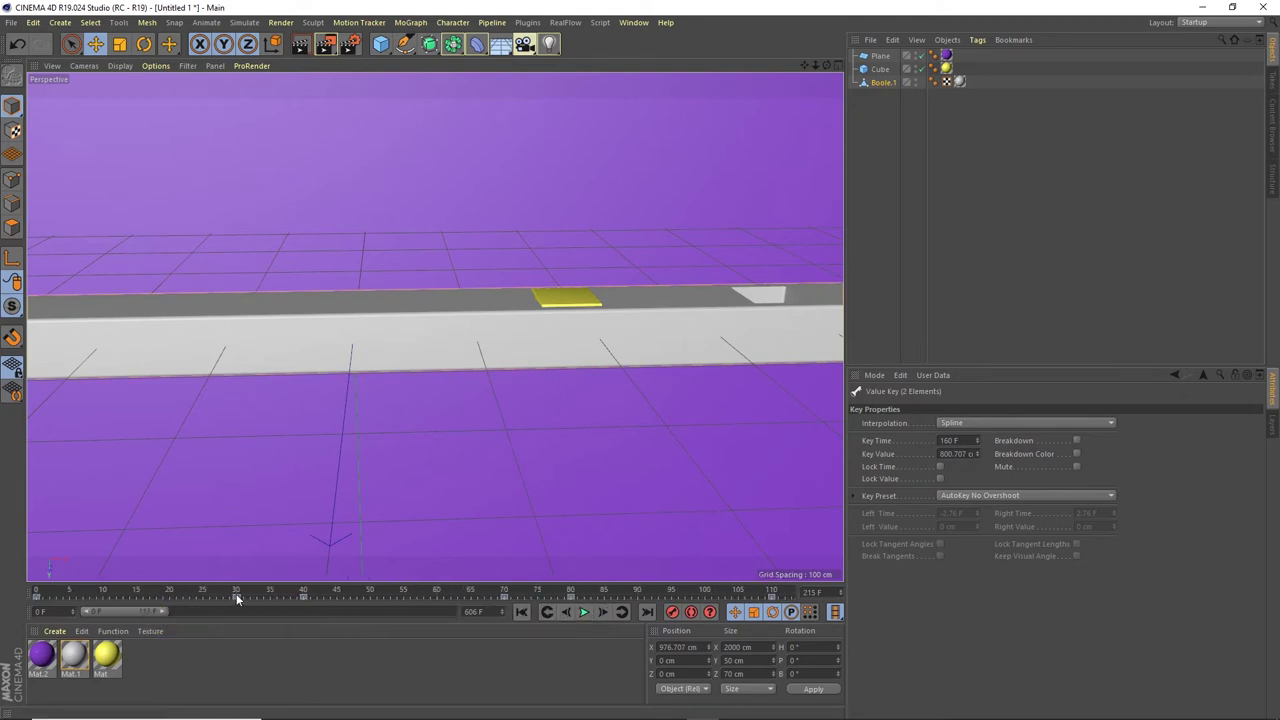
drag(238, 598, 376, 595)
Move the bar's position key from about frame 80 to frame 100, and the next key to about 131
click(569, 598)
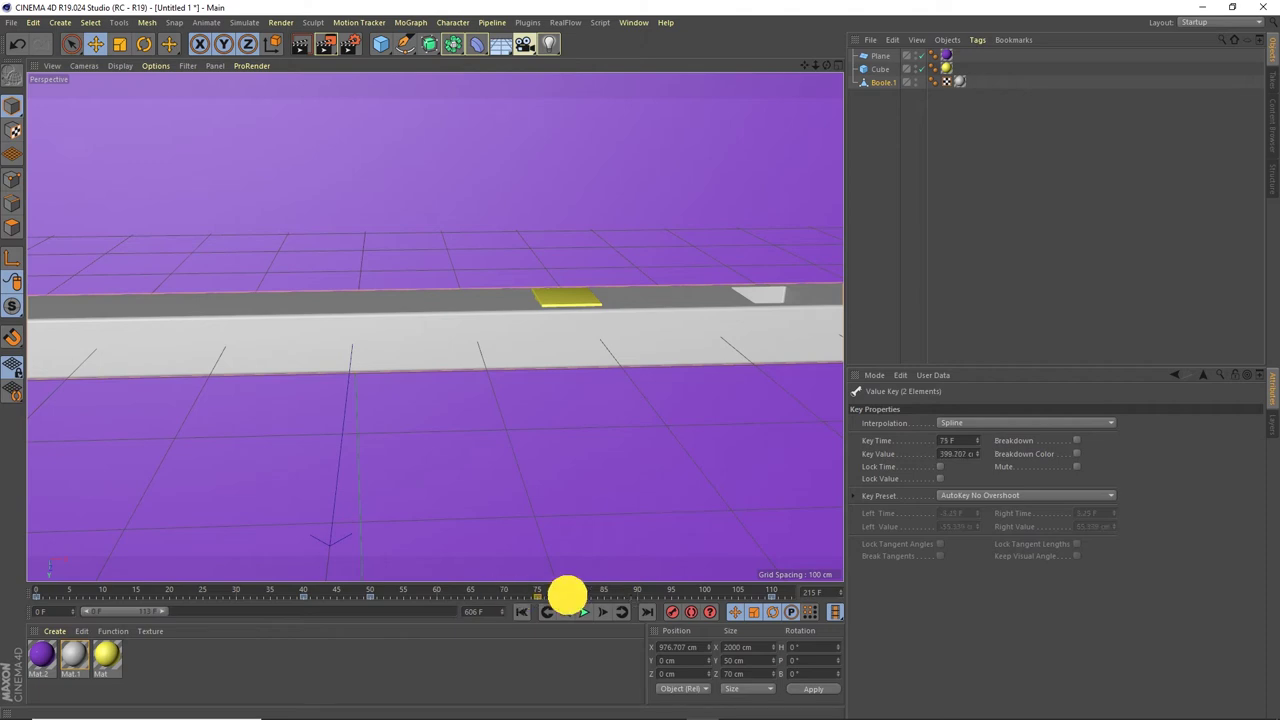
drag(577, 600, 703, 597)
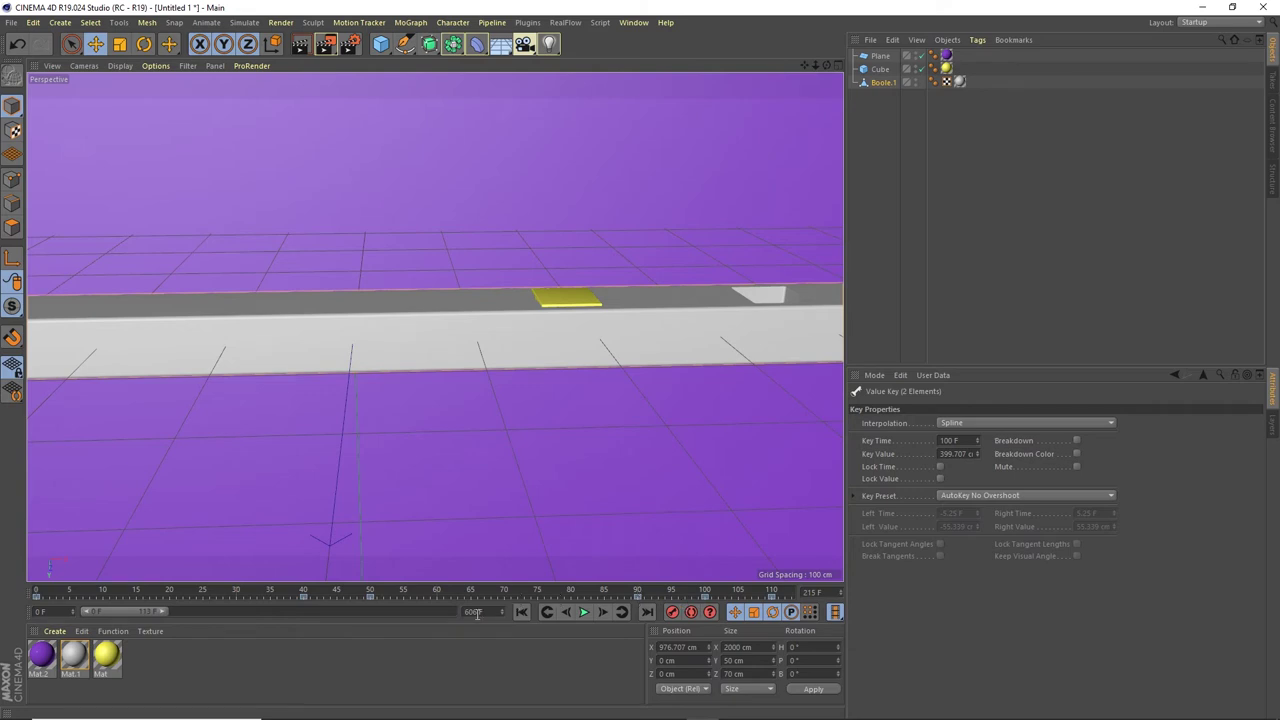
drag(163, 613, 227, 622)
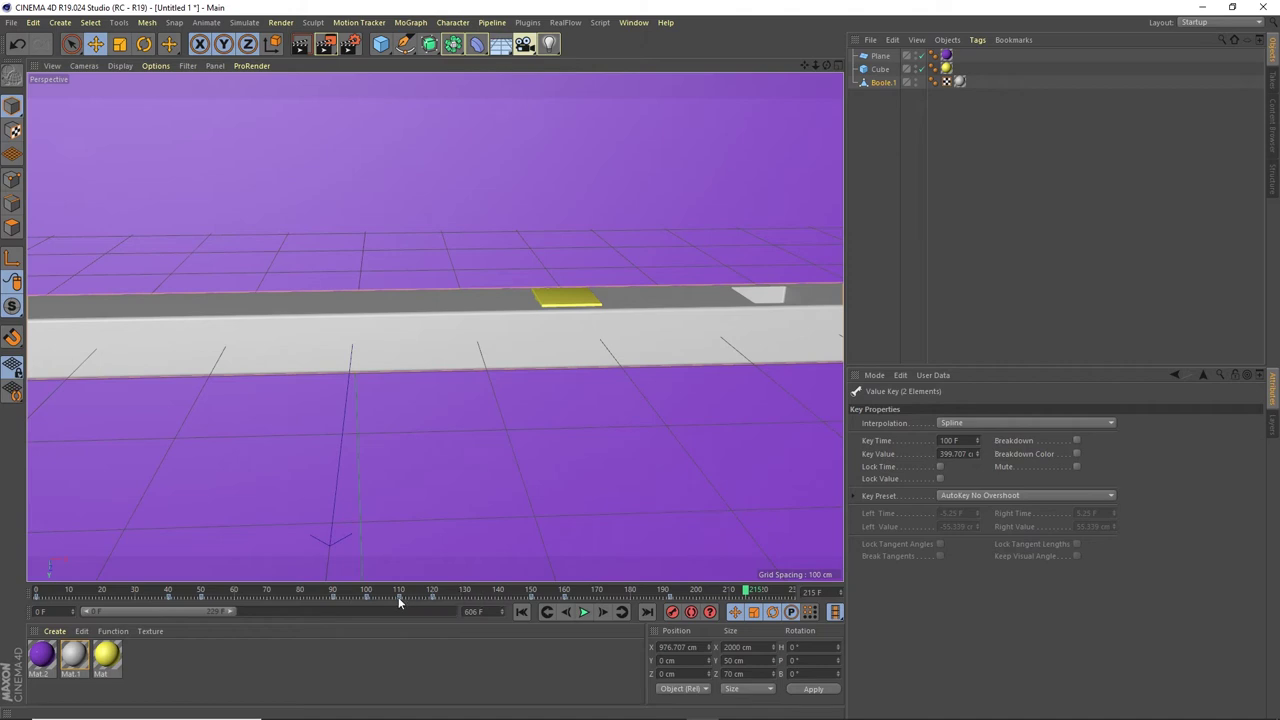
click(400, 598)
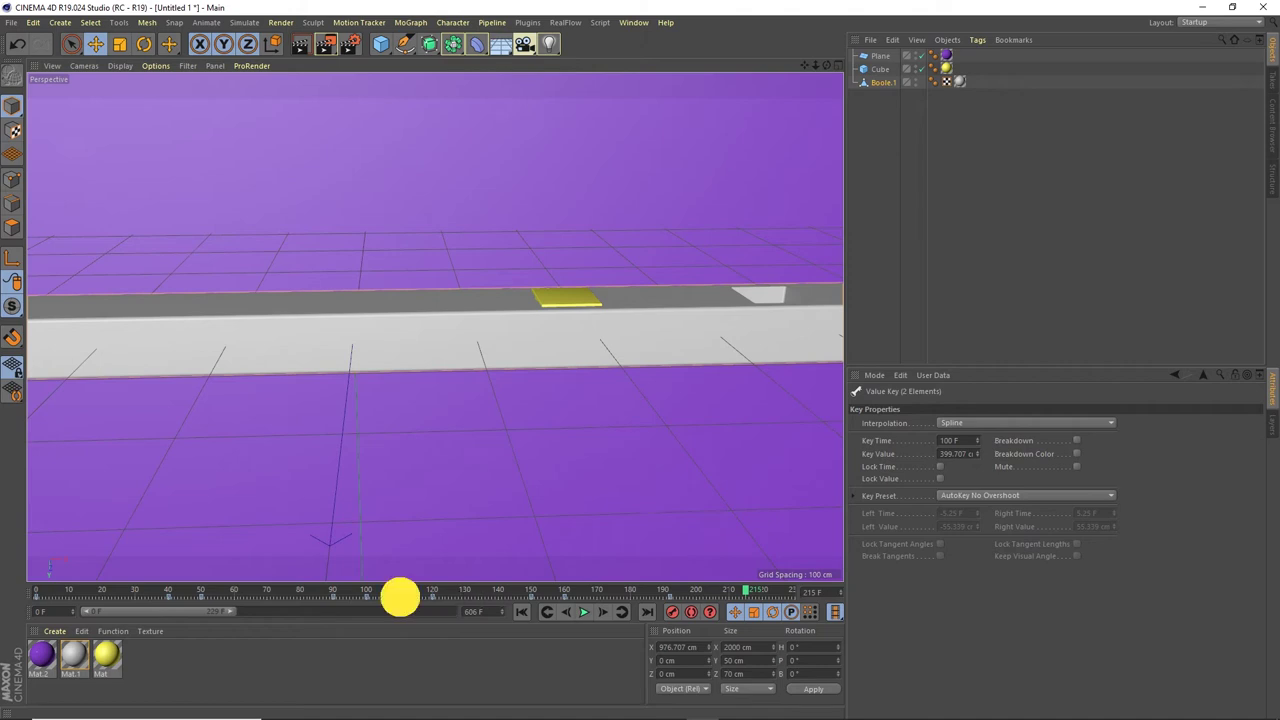
drag(400, 598, 565, 594)
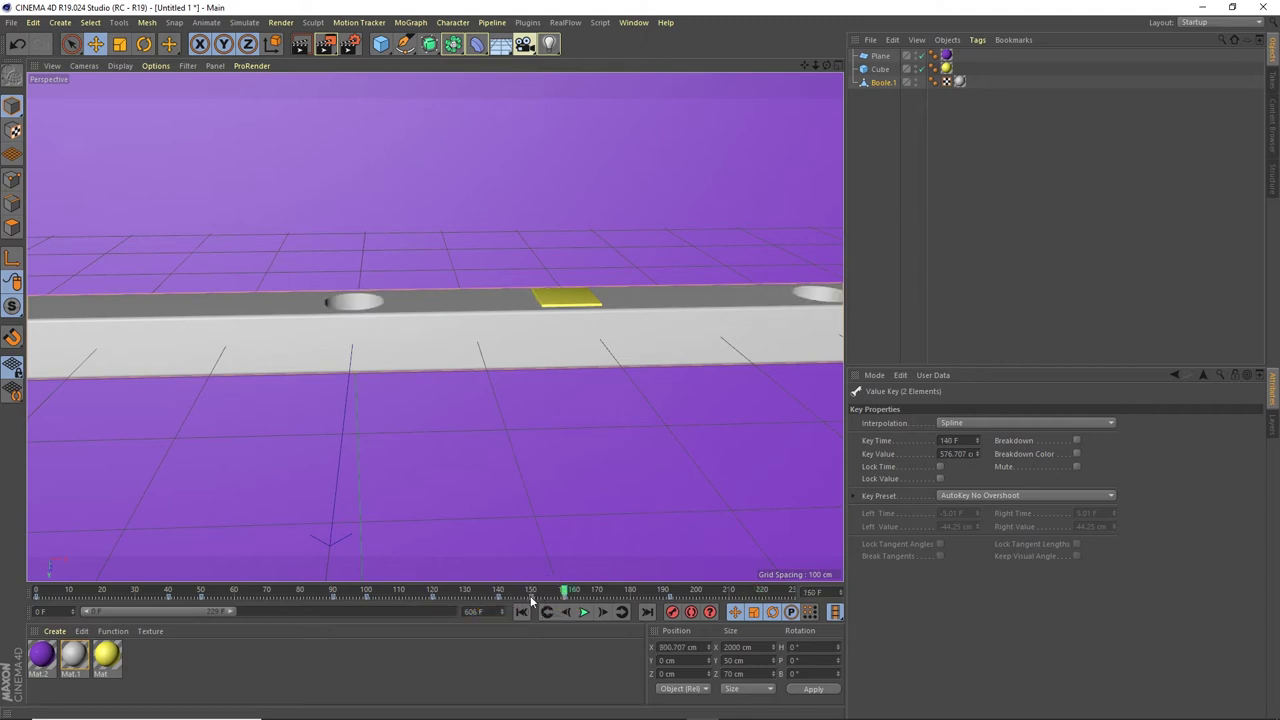
Shift the following selected keys later so one lands on frame 150
drag(436, 598, 515, 598)
mouse_move(433, 597)
mouse_down()
mouse_move(509, 603)
mouse_move(439, 605)
mouse_up()
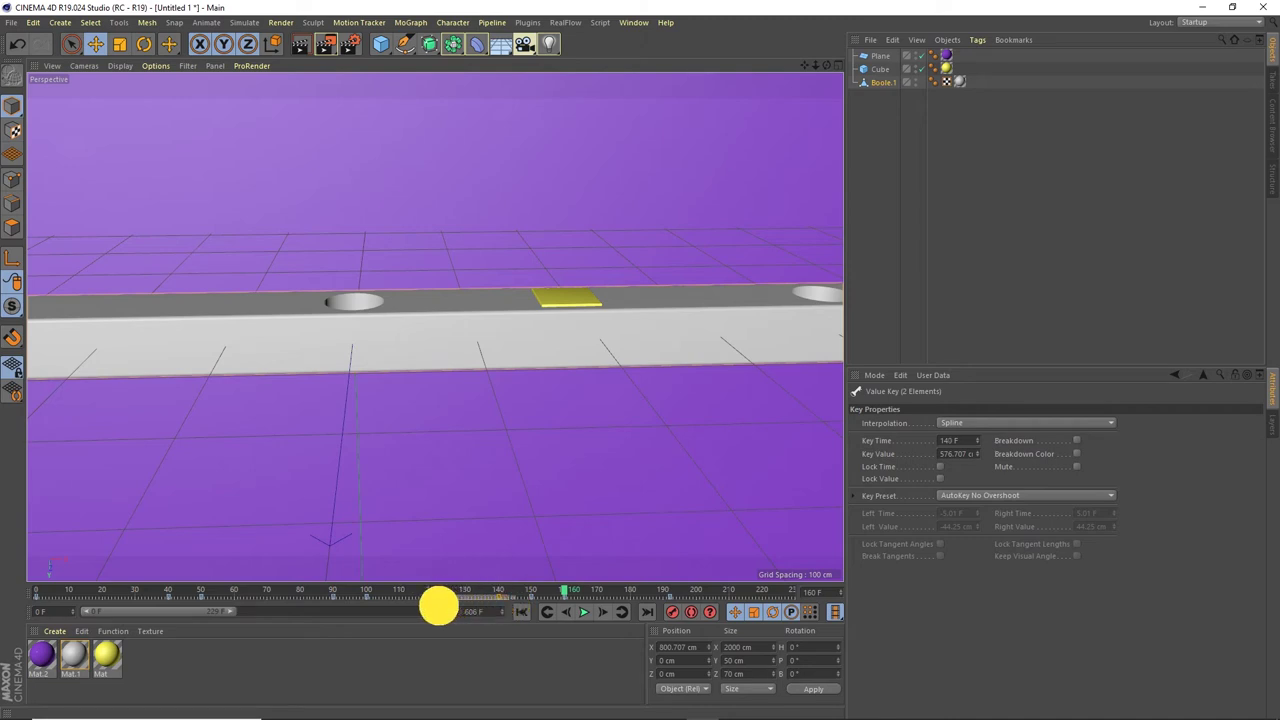
click(432, 596)
drag(431, 597, 519, 597)
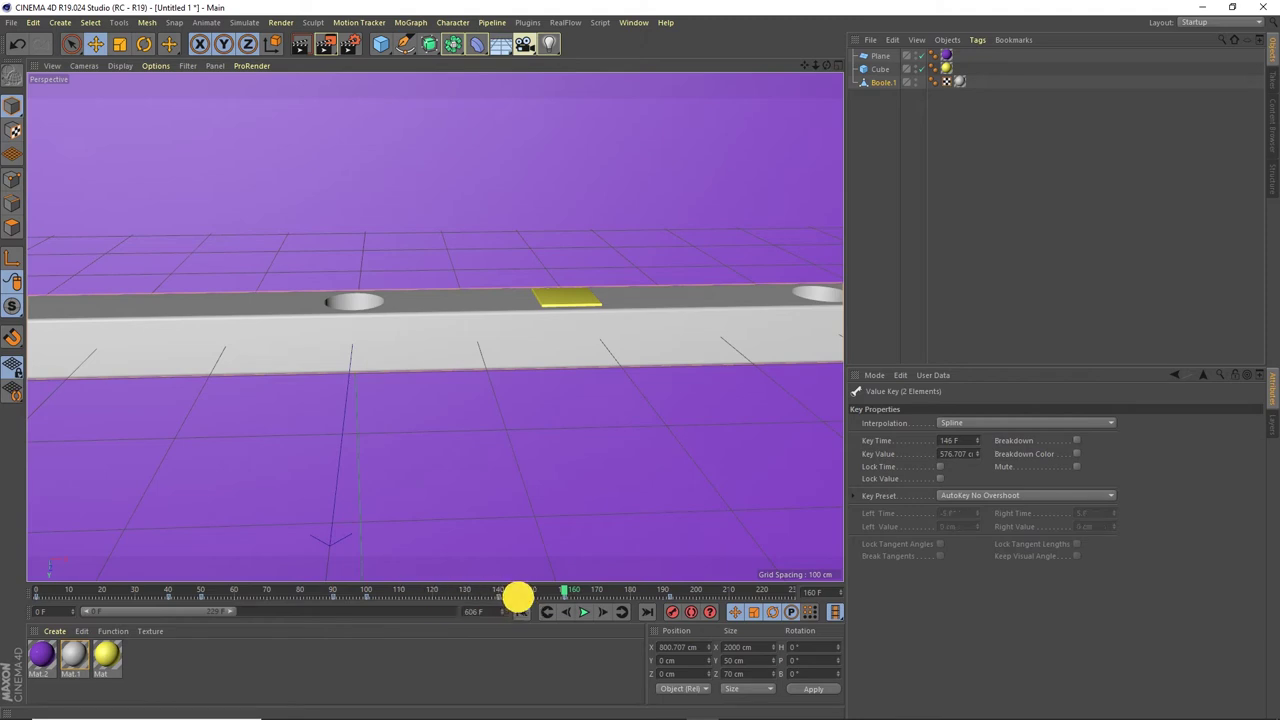
click(549, 597)
click(518, 597)
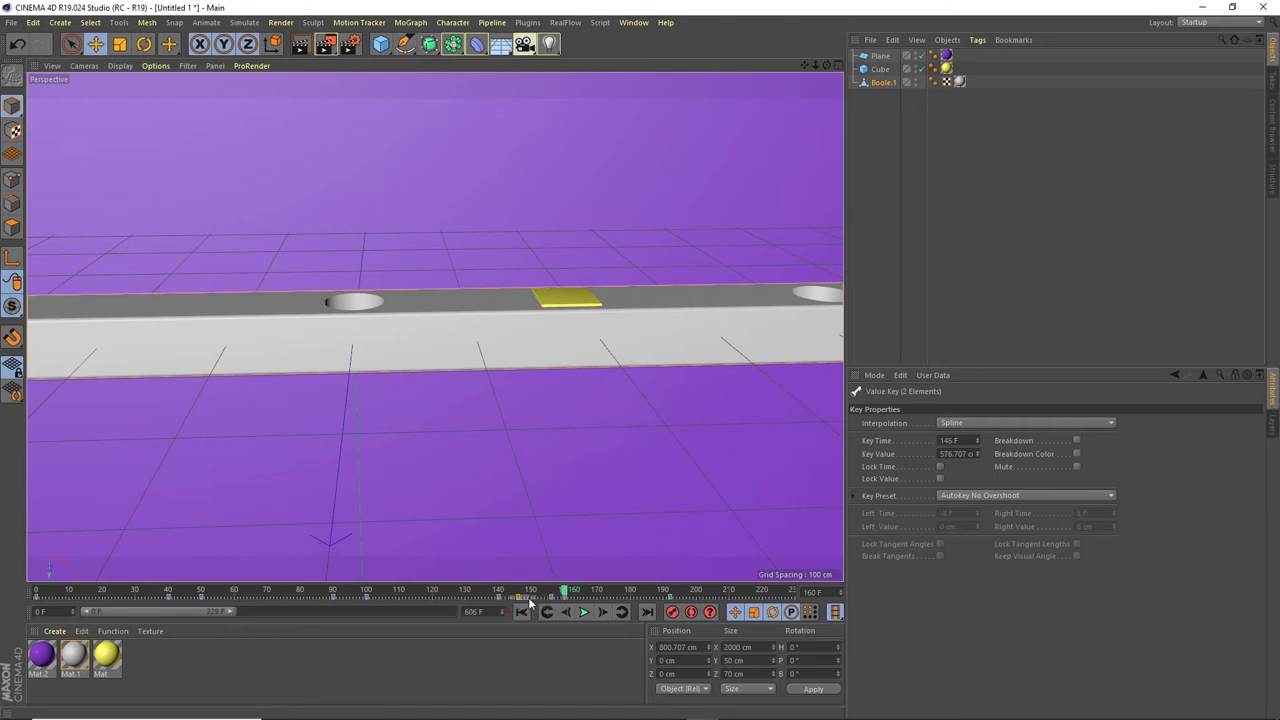
drag(93, 617, 155, 624)
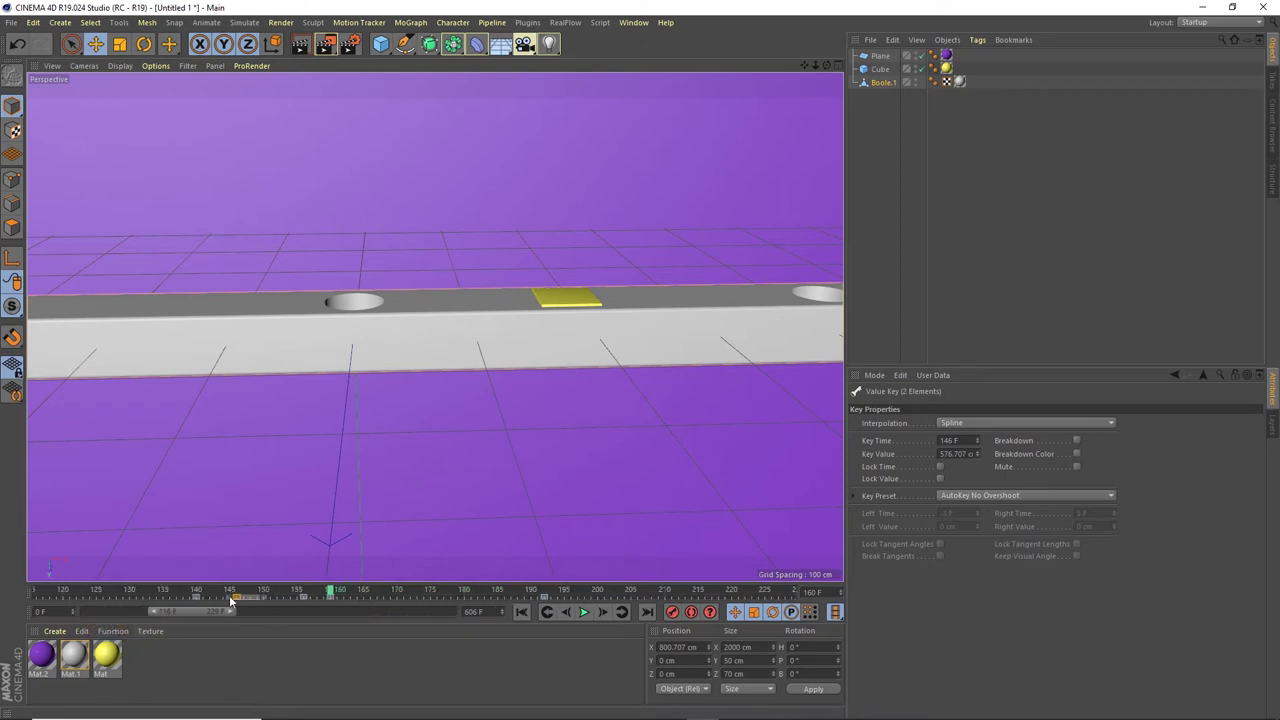
drag(236, 598, 263, 598)
Move the remaining bar keys out to frames 200 and 240
drag(303, 598, 708, 597)
click(545, 598)
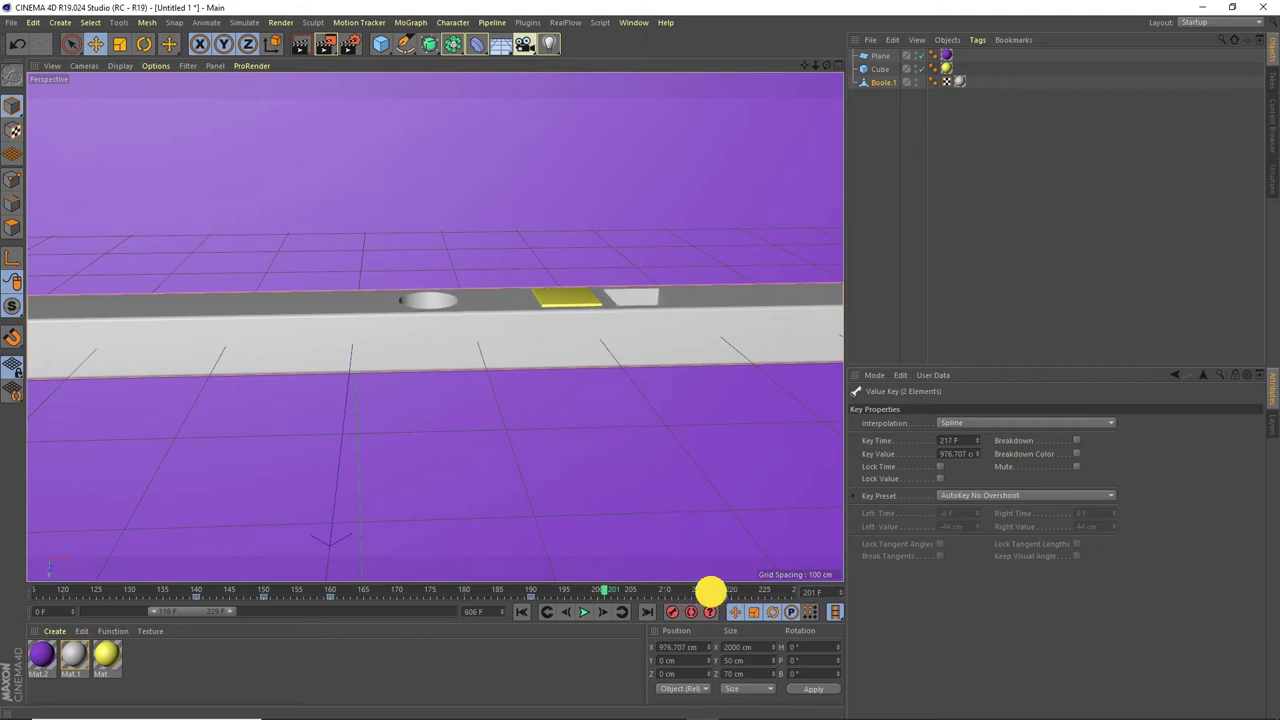
click(331, 597)
drag(331, 597, 598, 598)
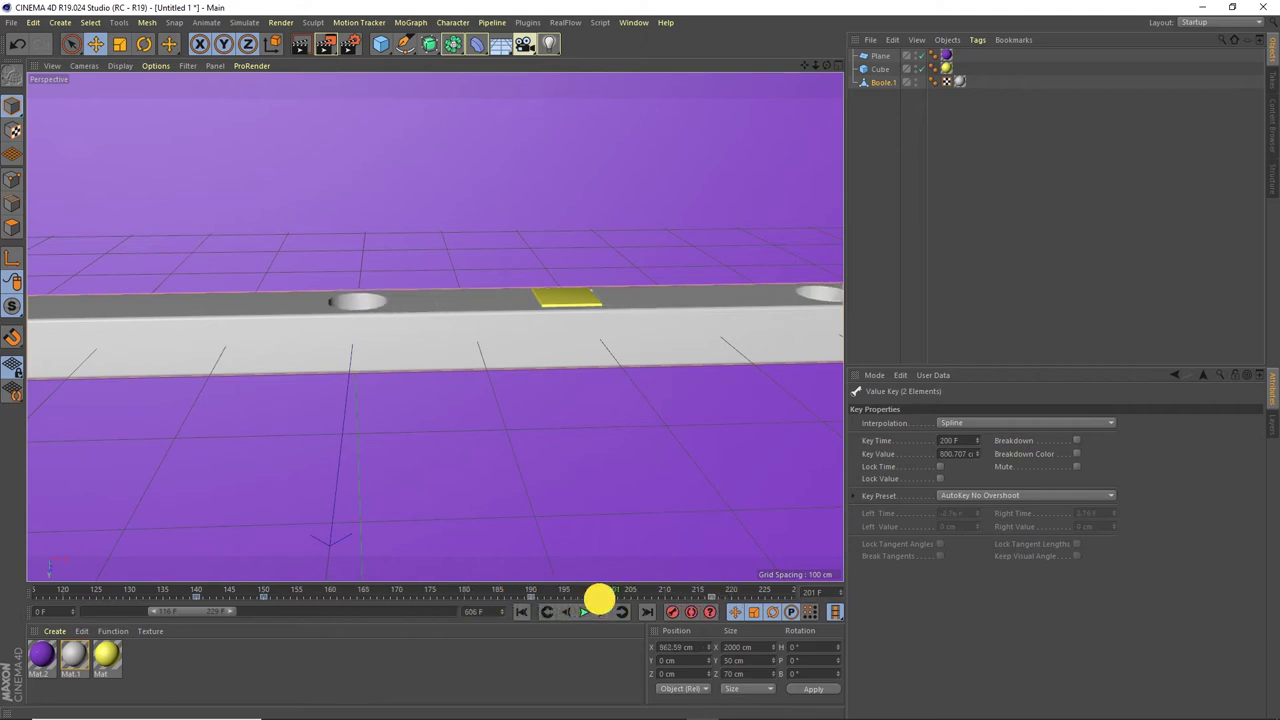
drag(236, 615, 262, 613)
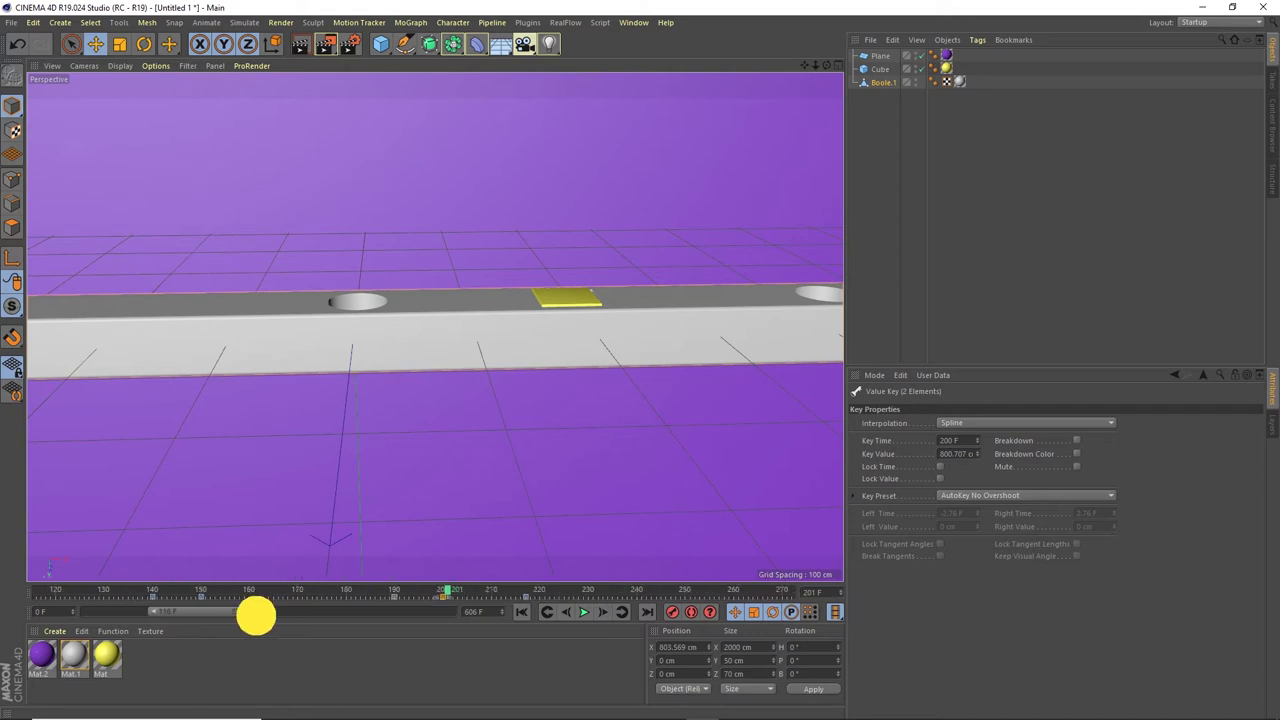
drag(498, 600, 514, 597)
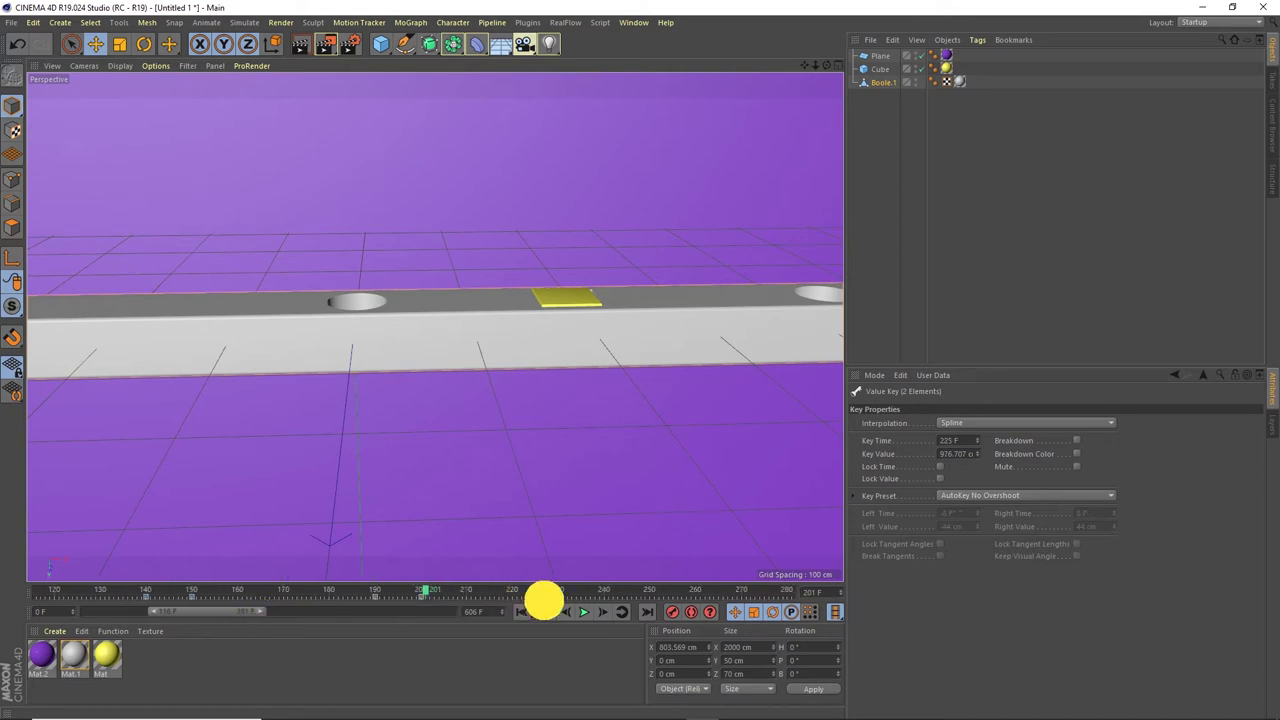
drag(514, 597, 605, 600)
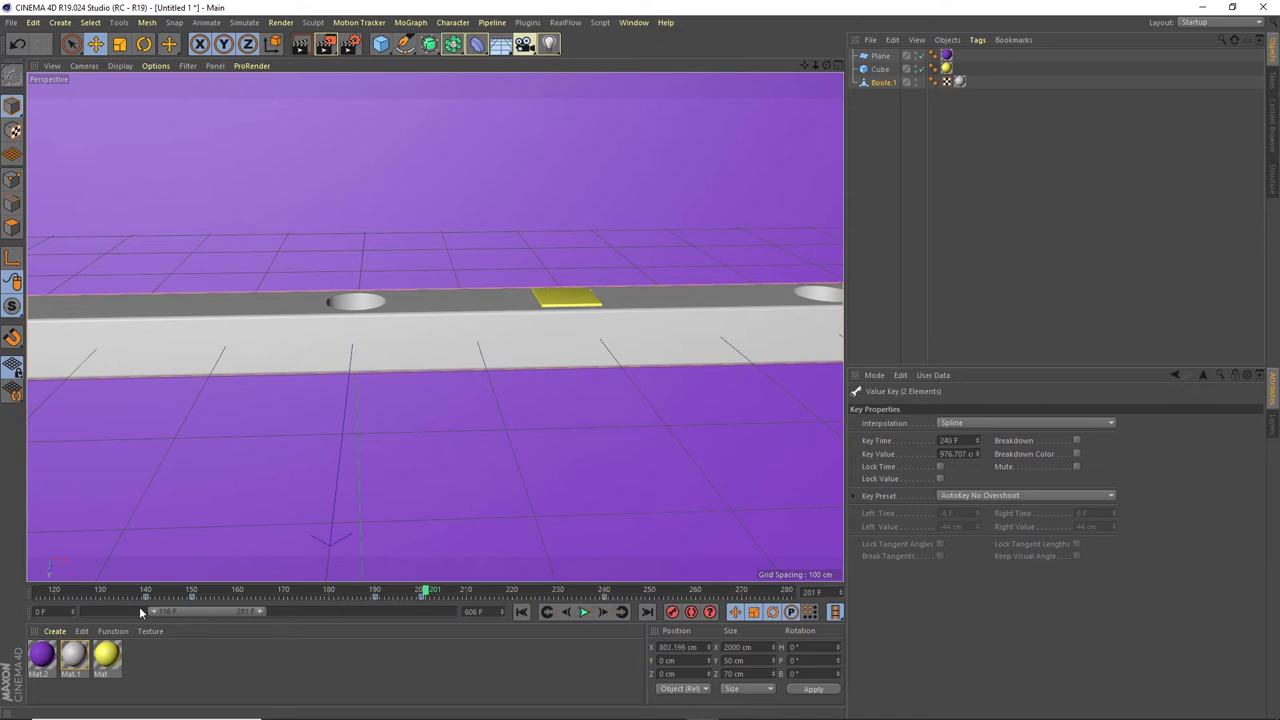
drag(153, 615, 10, 618)
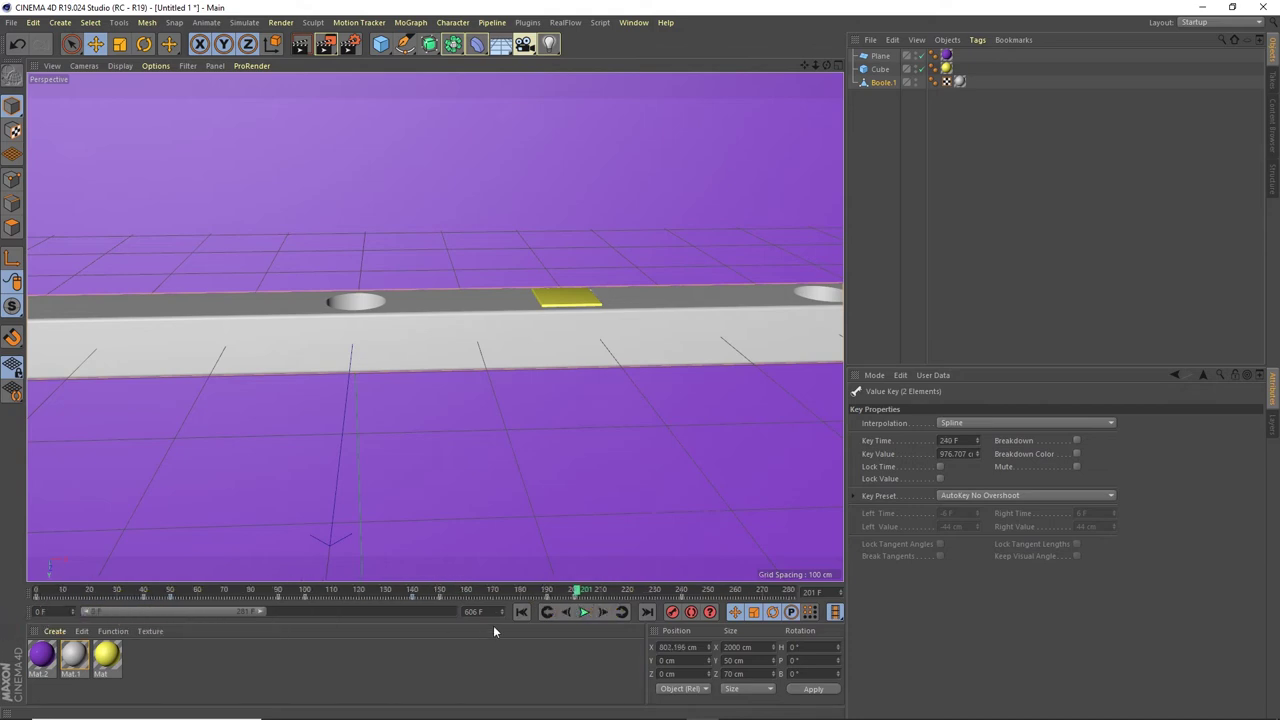
Set the animation's end frame to 250
text(306)
click(432, 610)
text(250)
key(Return)
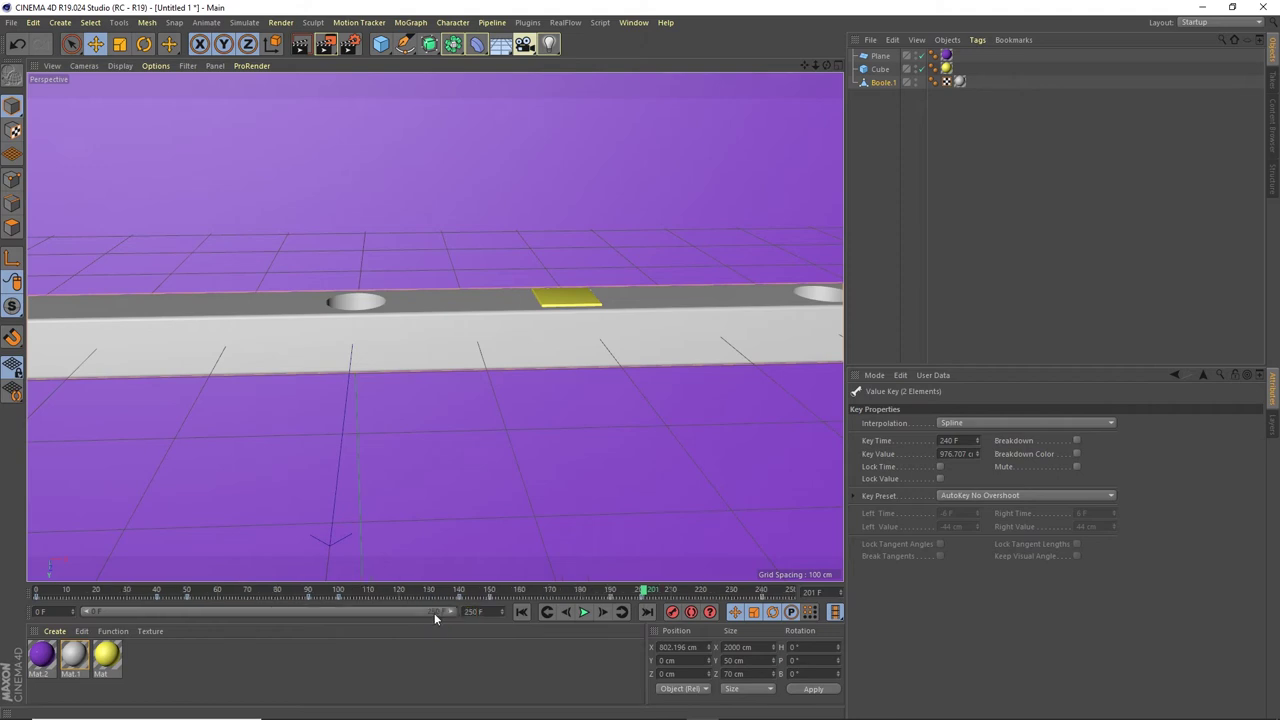
Play the animation through and return to frame 0
click(585, 612)
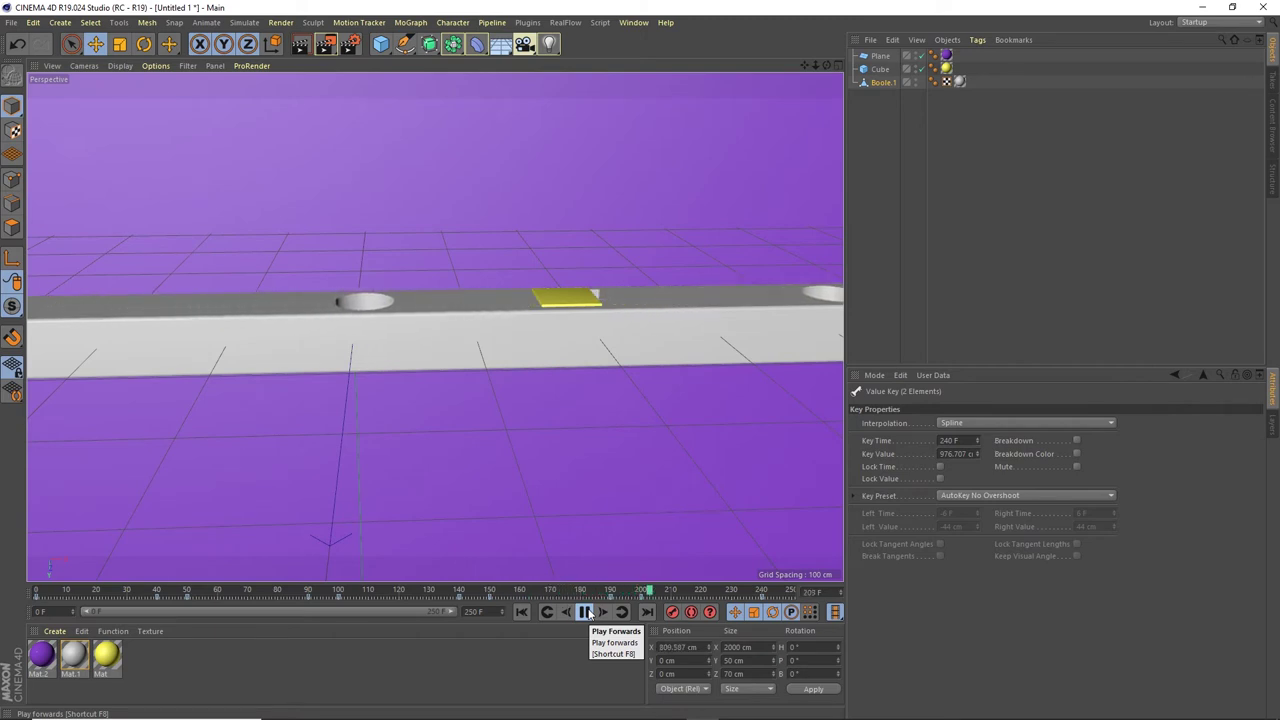
click(586, 612)
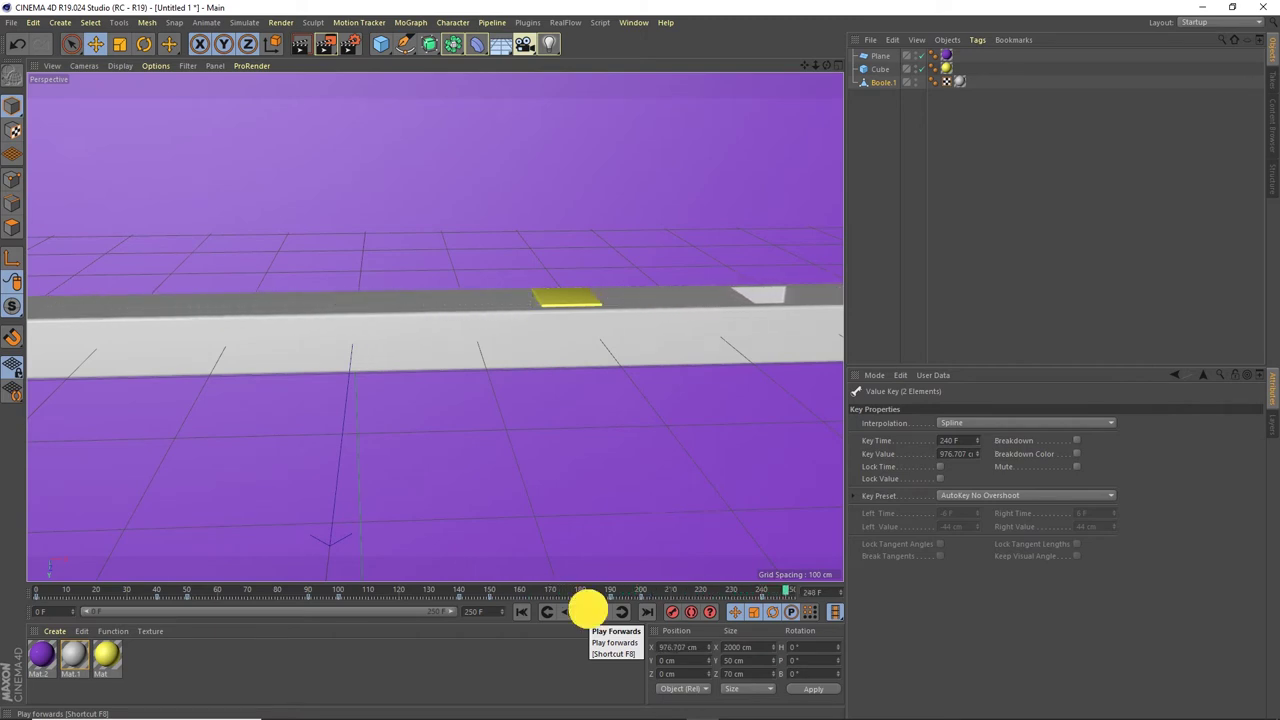
click(521, 612)
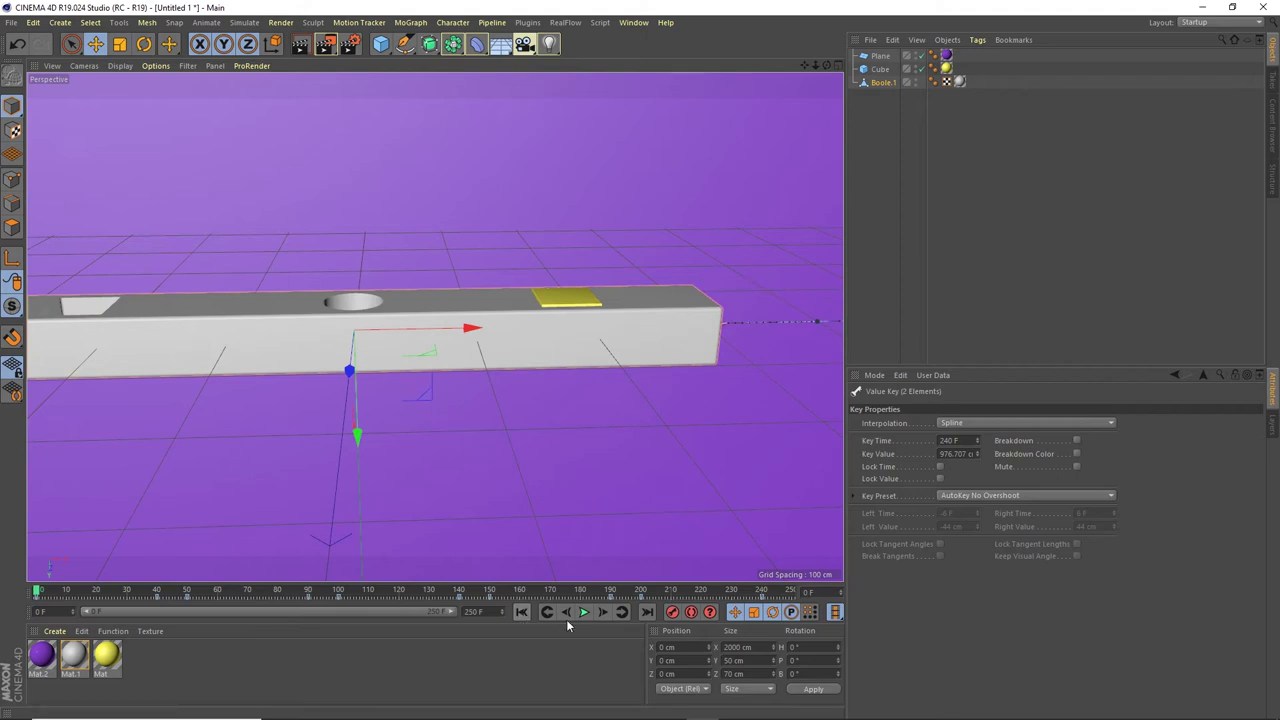
Delete the Cube's later keyframes, including the raised -150 cm key
click(880, 69)
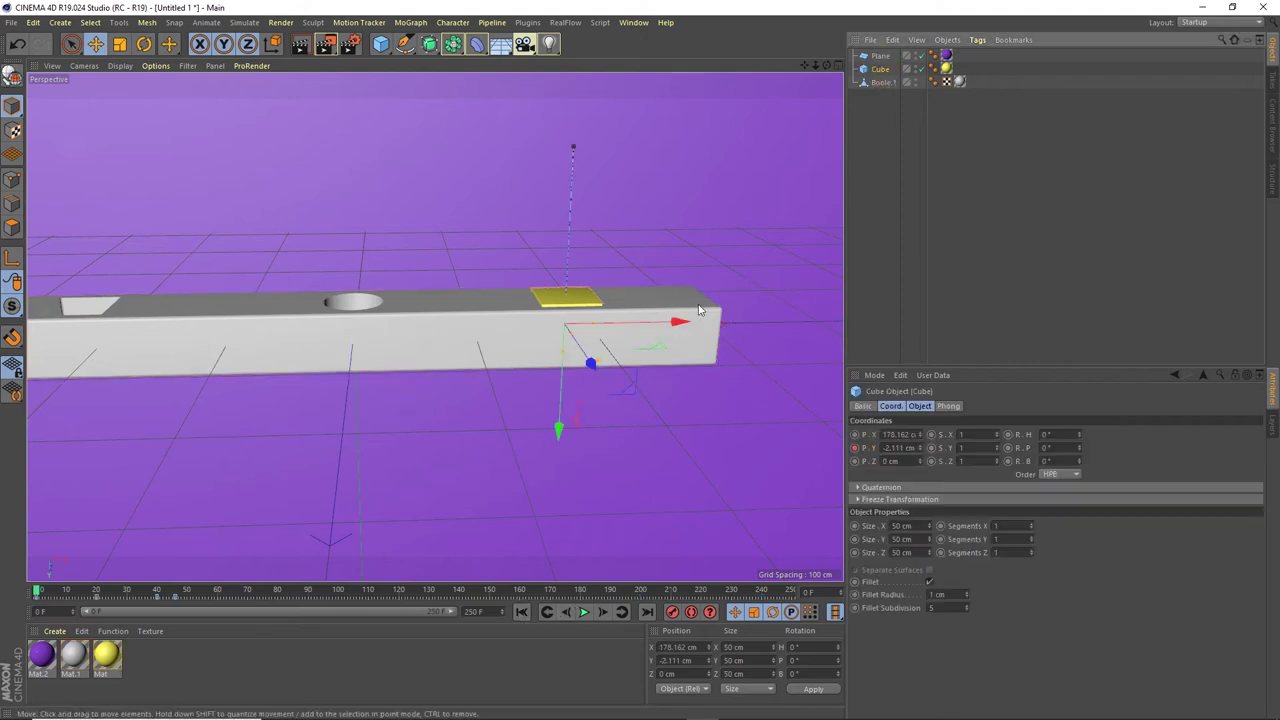
click(175, 598)
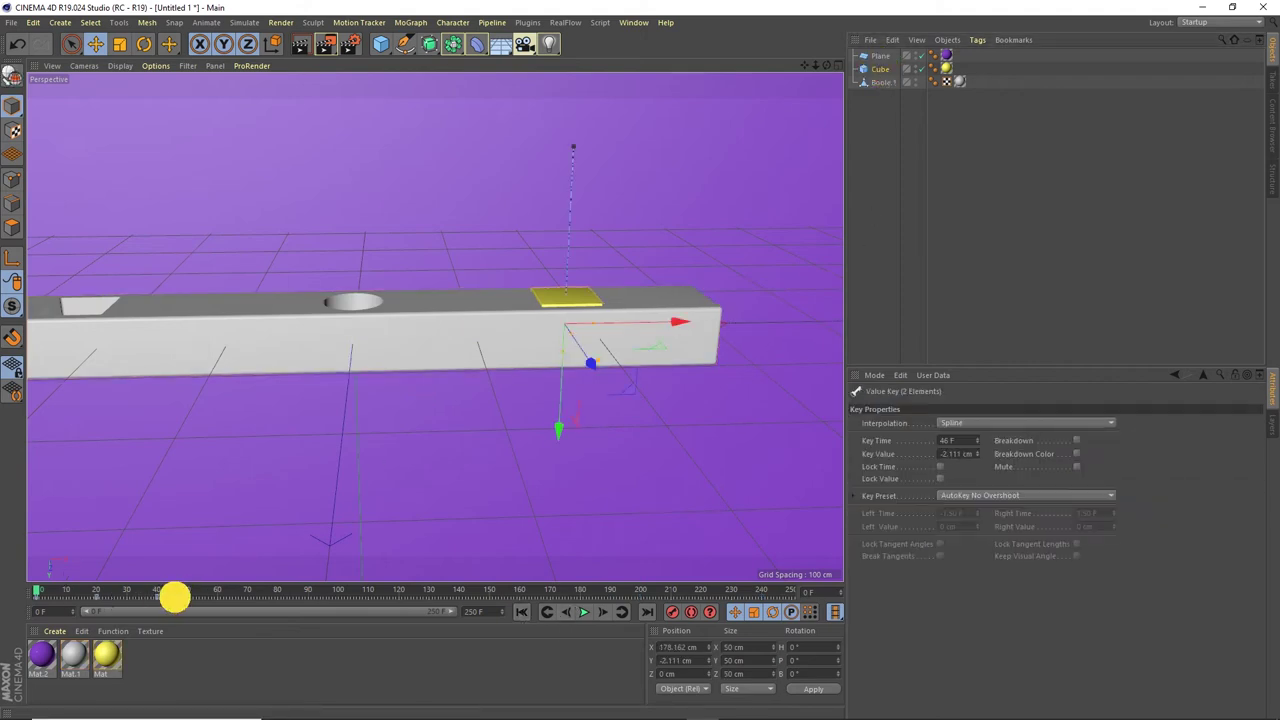
click(175, 598)
click(175, 598)
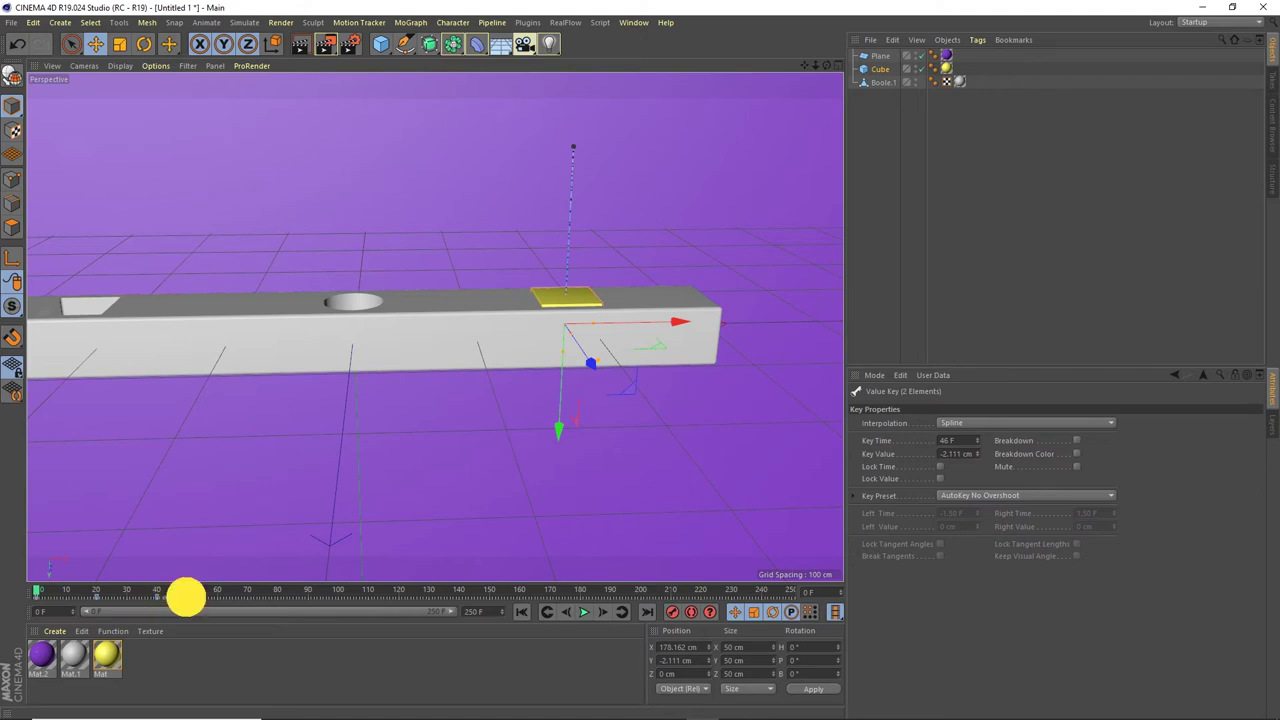
click(174, 596)
key(Delete)
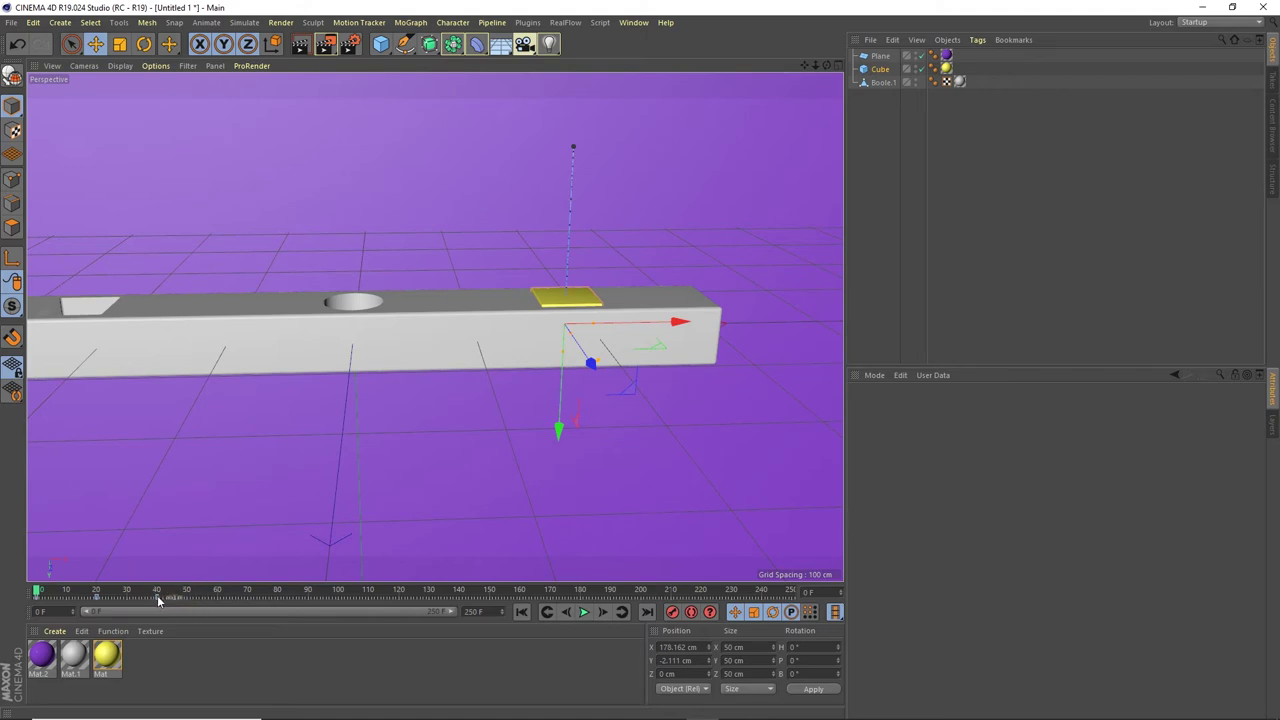
click(158, 598)
click(101, 598)
click(101, 598)
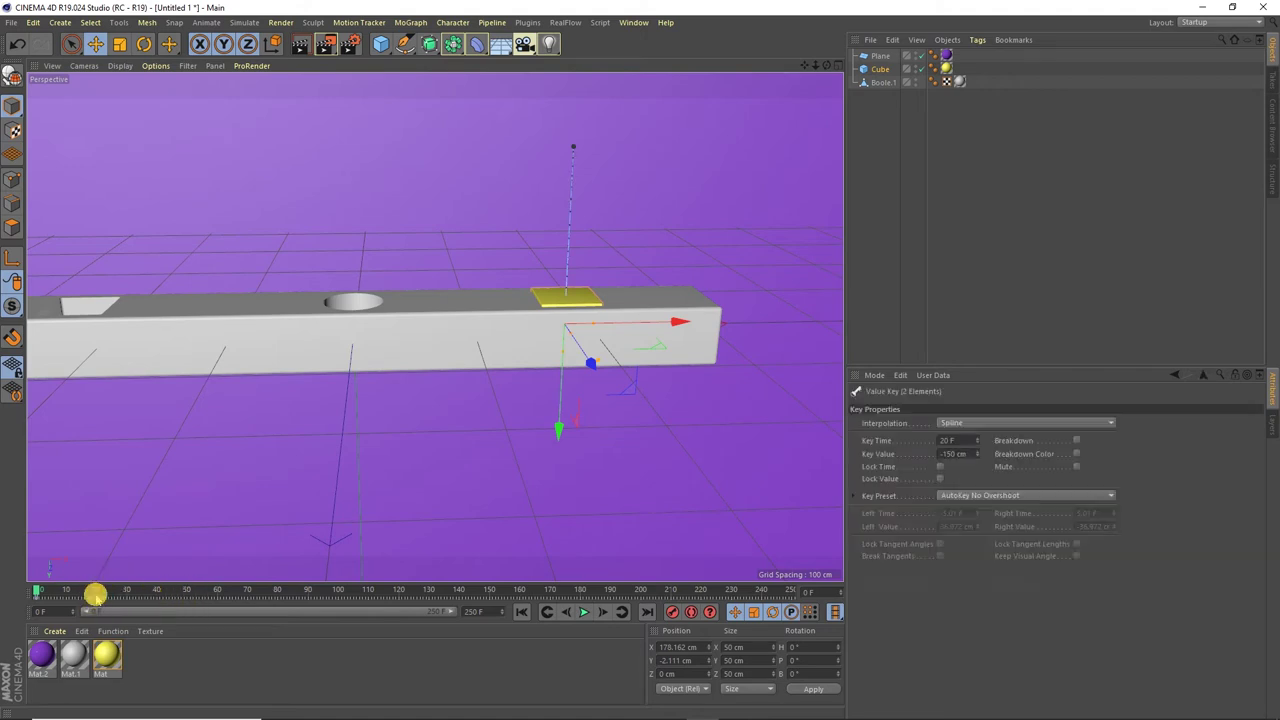
key(Delete)
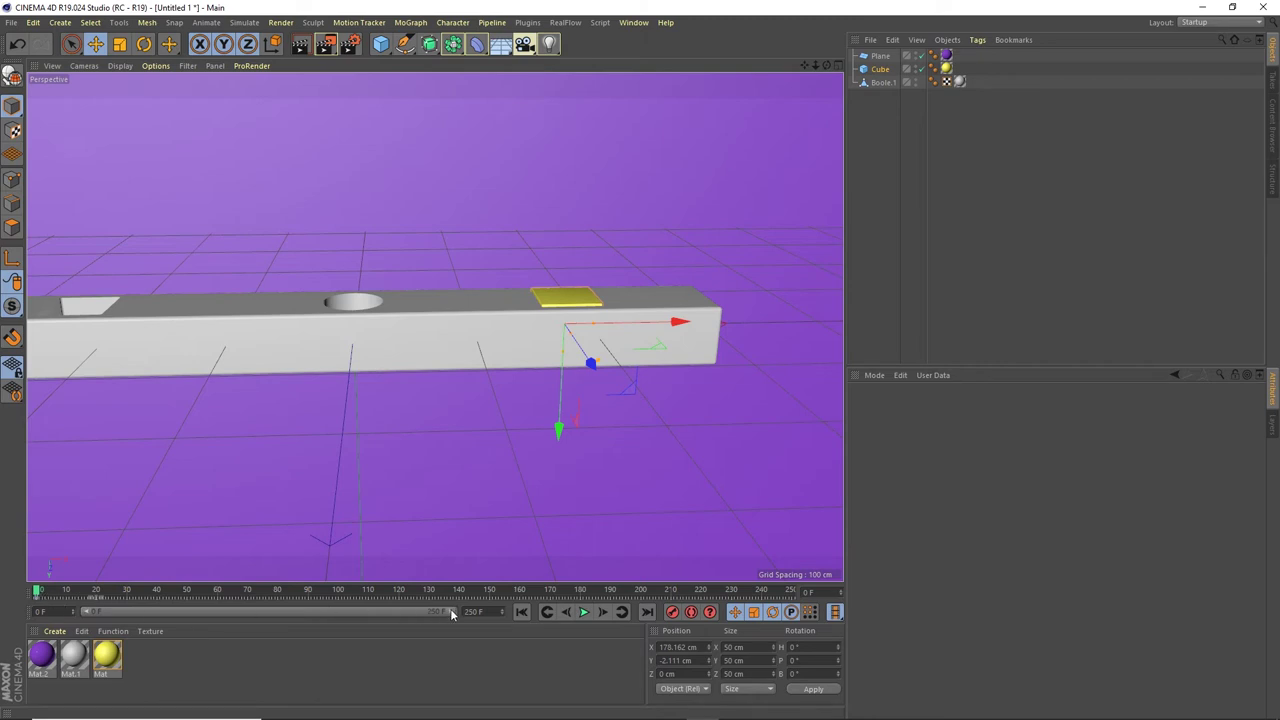
Fit the timeline to frames 0–95 and scrub to about frame 17
drag(451, 614, 236, 614)
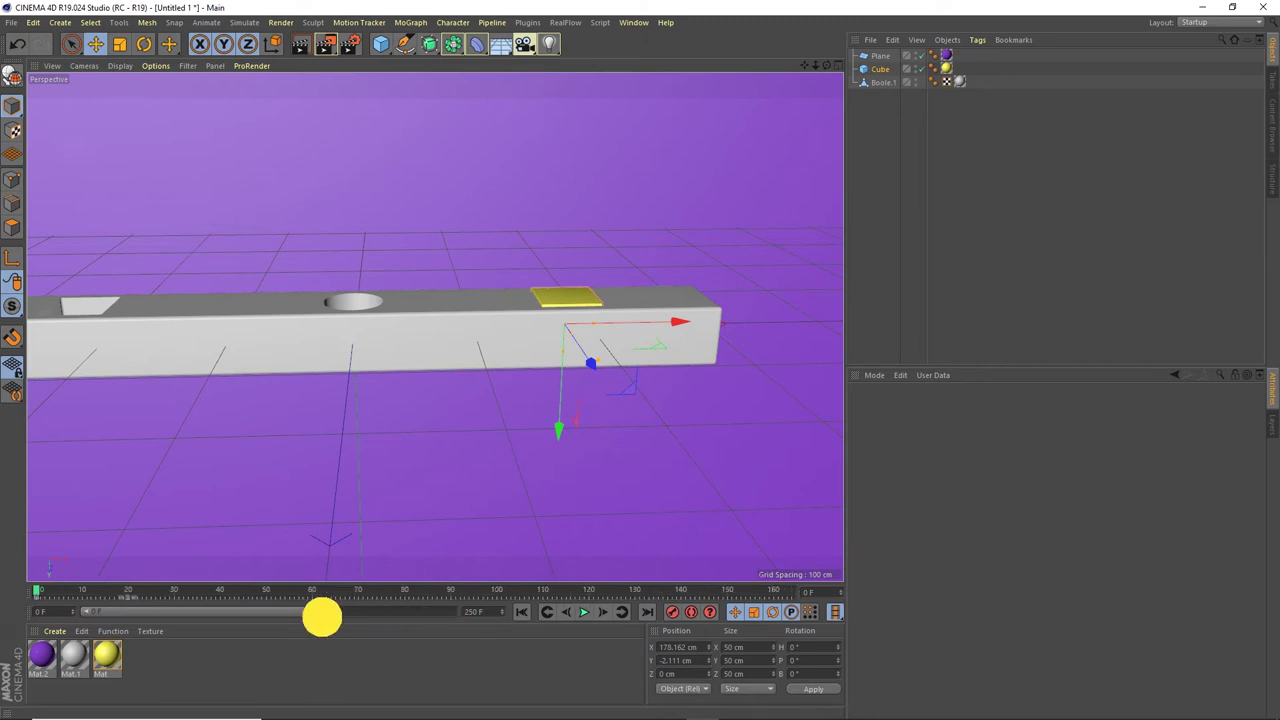
click(35, 598)
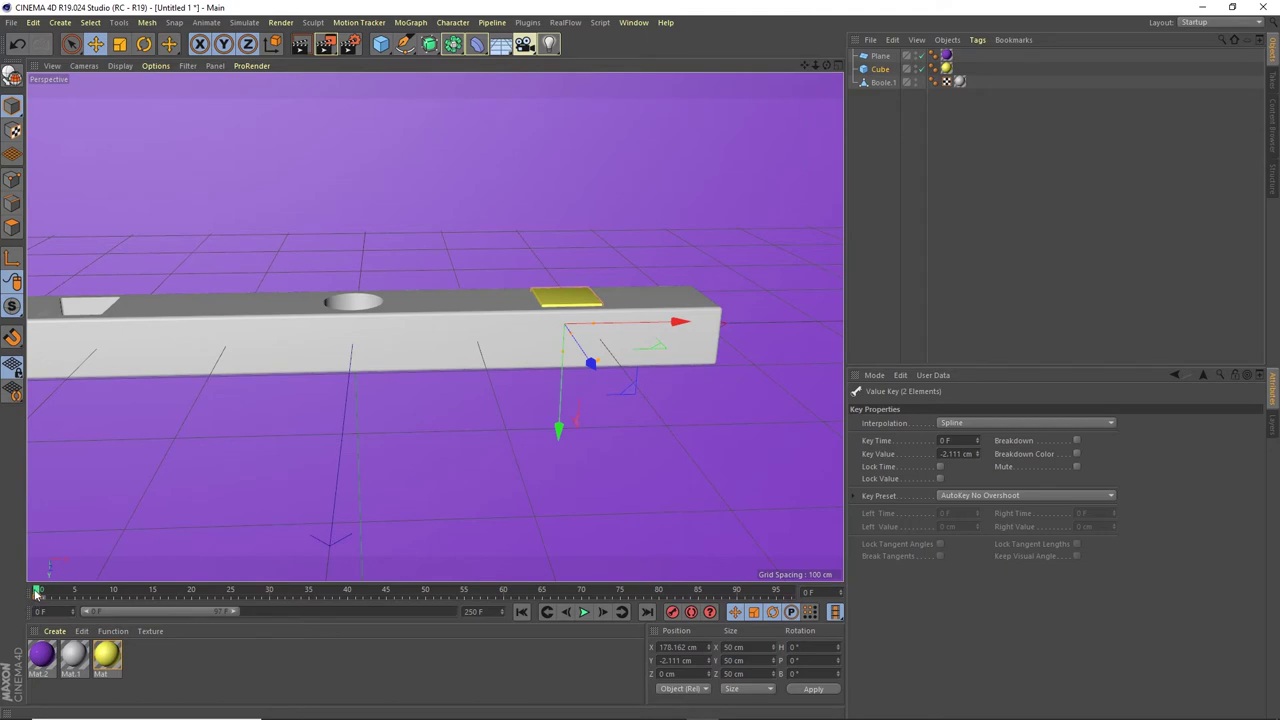
drag(35, 592, 213, 591)
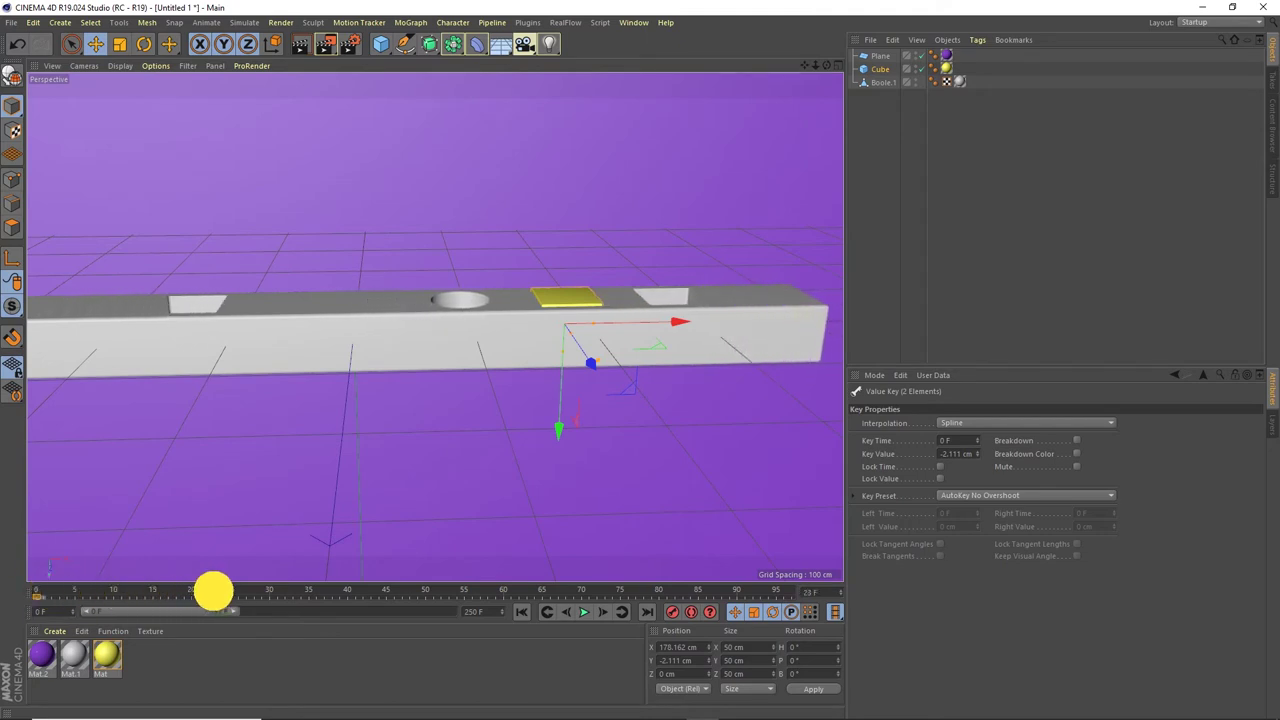
Raise the Cube to P.Y -125 cm and key that height at frame 23
click(880, 70)
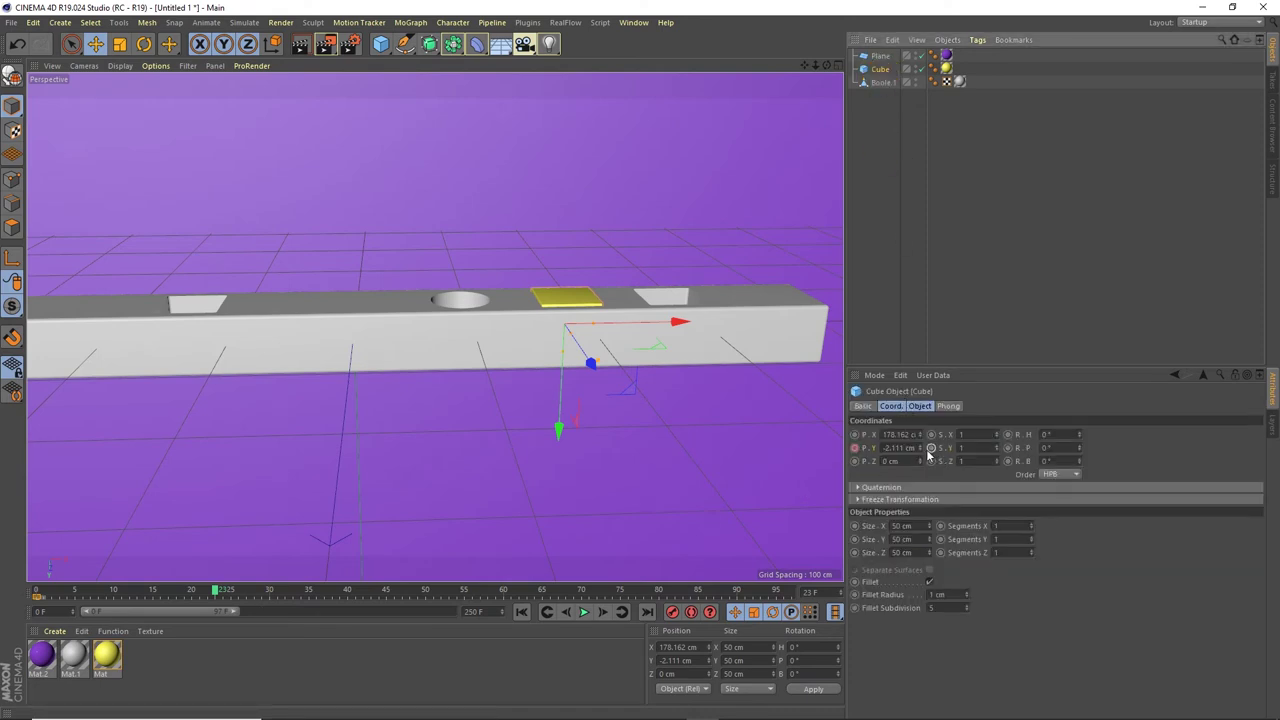
drag(926, 452, 918, 448)
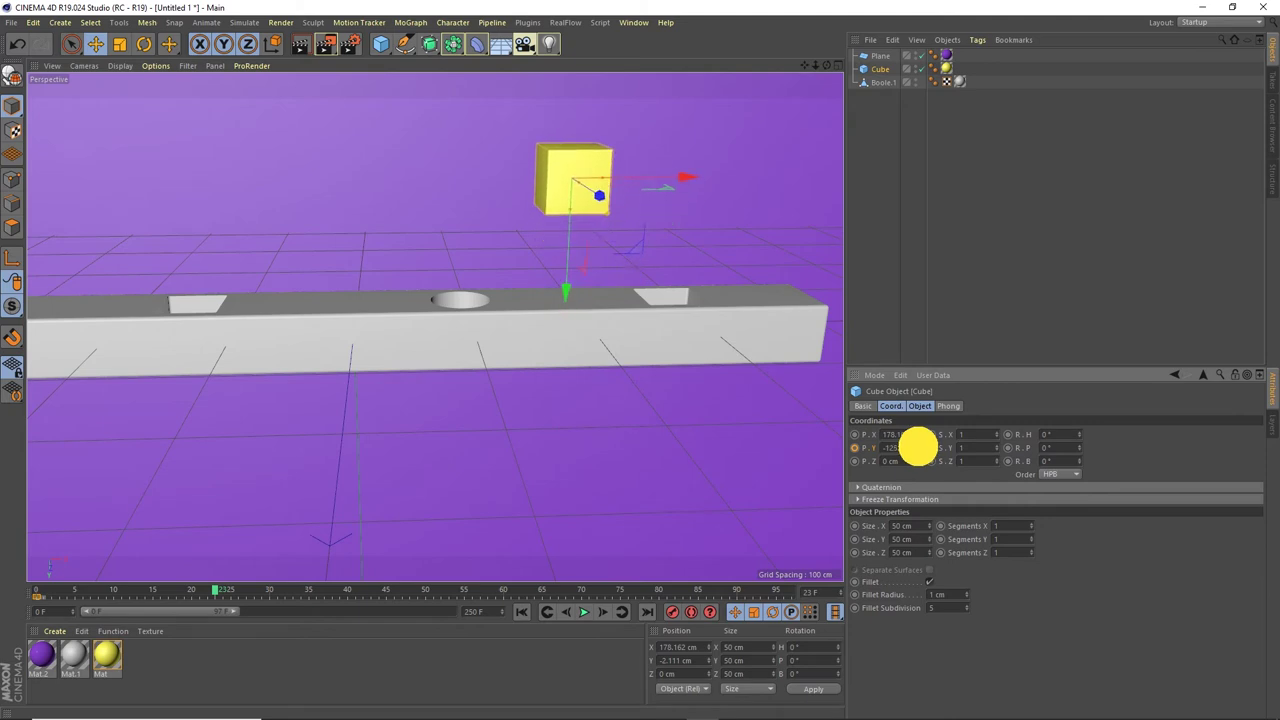
drag(918, 448, 903, 447)
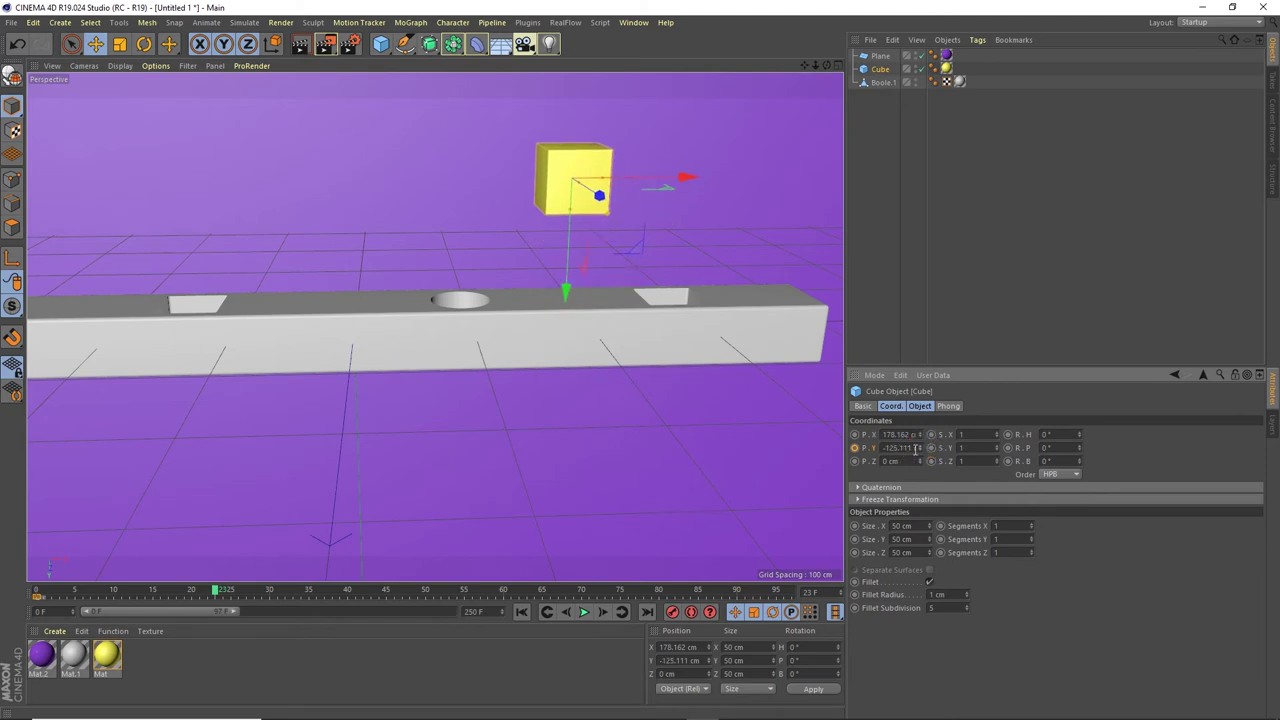
double_click(915, 448)
key(BackSpace)
click(854, 447)
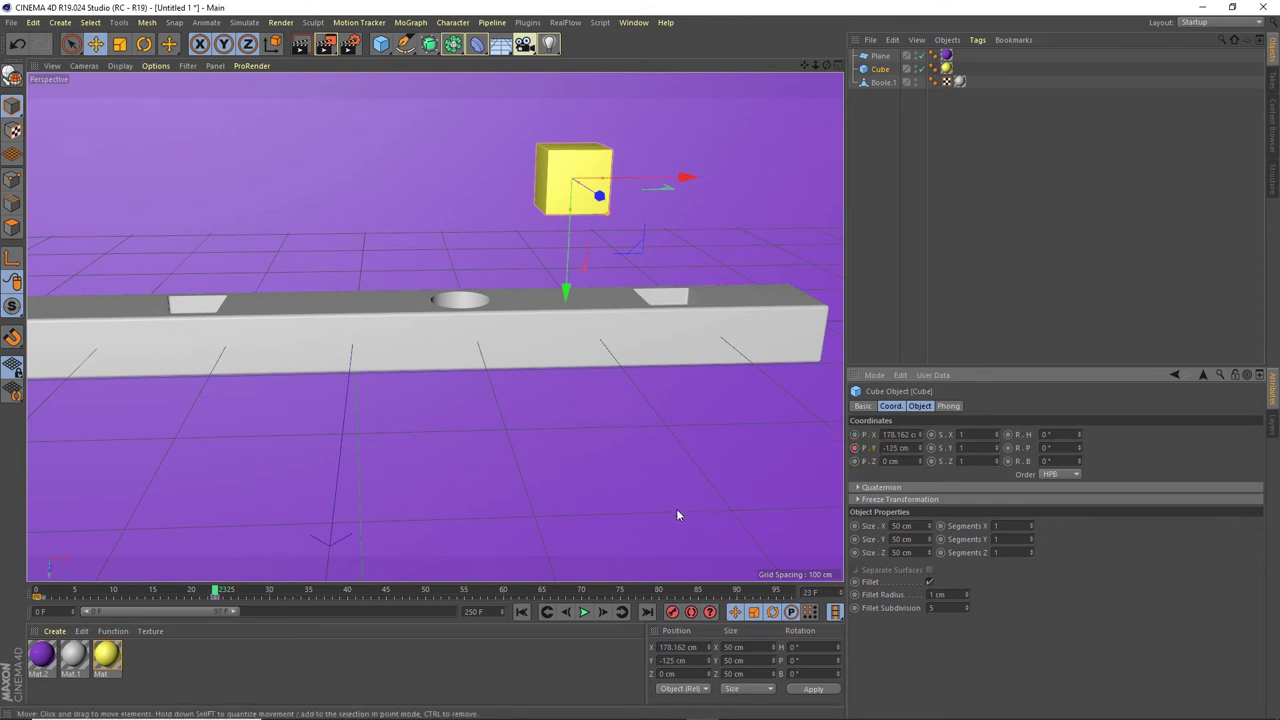
mouse_move(218, 592)
mouse_down()
mouse_move(368, 600)
mouse_move(291, 603)
mouse_move(363, 608)
mouse_move(343, 605)
mouse_up()
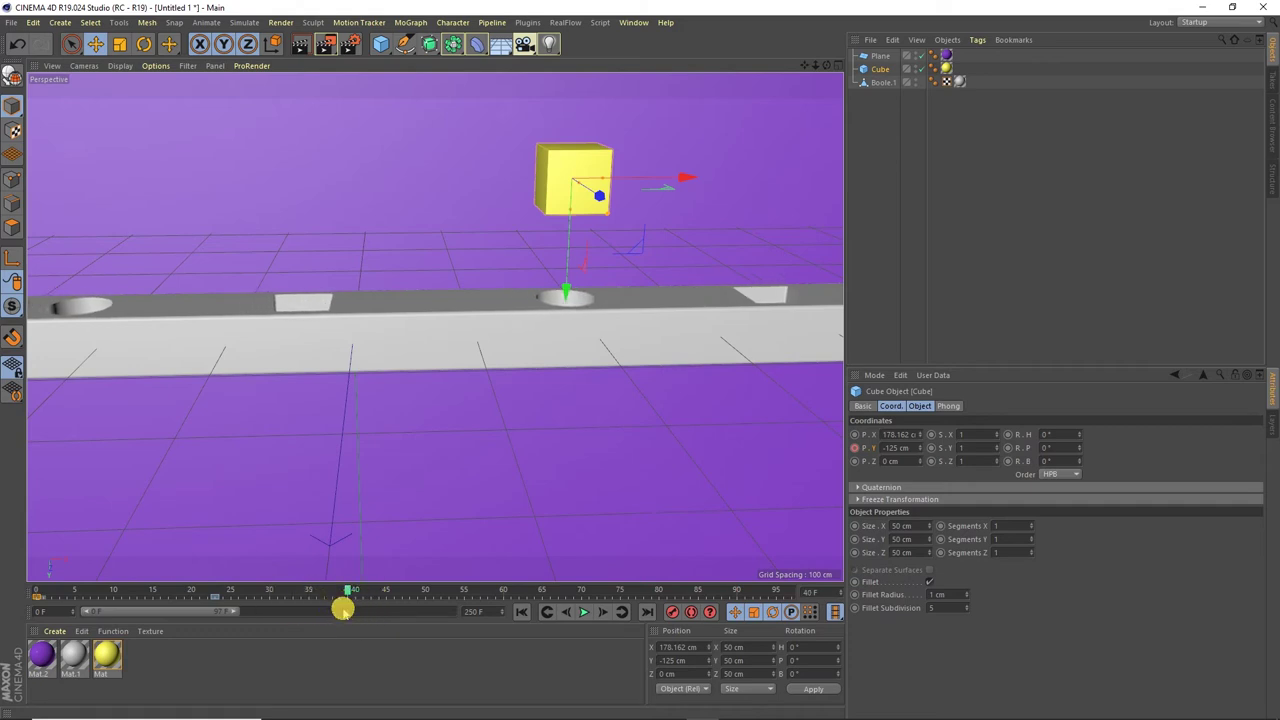
Move the starting key to frame 40 and key the cube's raised height around frame 45
click(37, 598)
drag(37, 598, 348, 600)
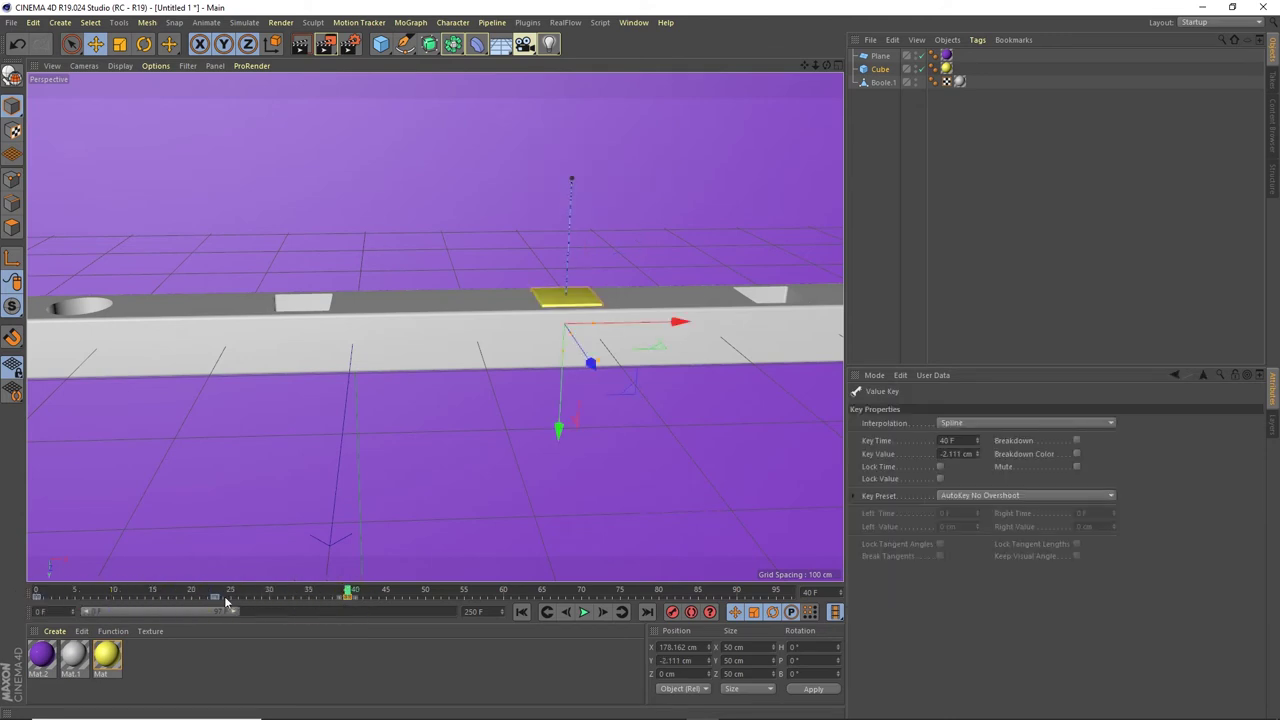
mouse_move(348, 594)
mouse_down()
mouse_move(474, 603)
mouse_move(366, 600)
mouse_move(669, 589)
mouse_move(567, 600)
mouse_up()
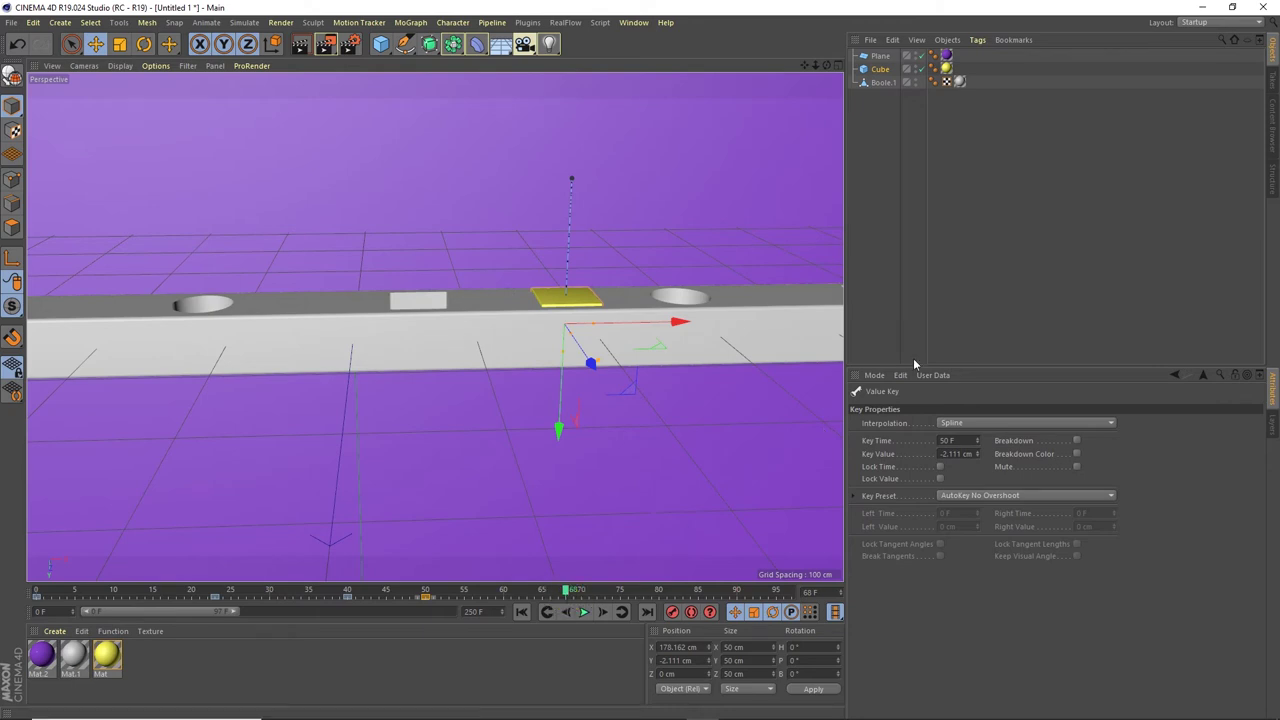
click(880, 68)
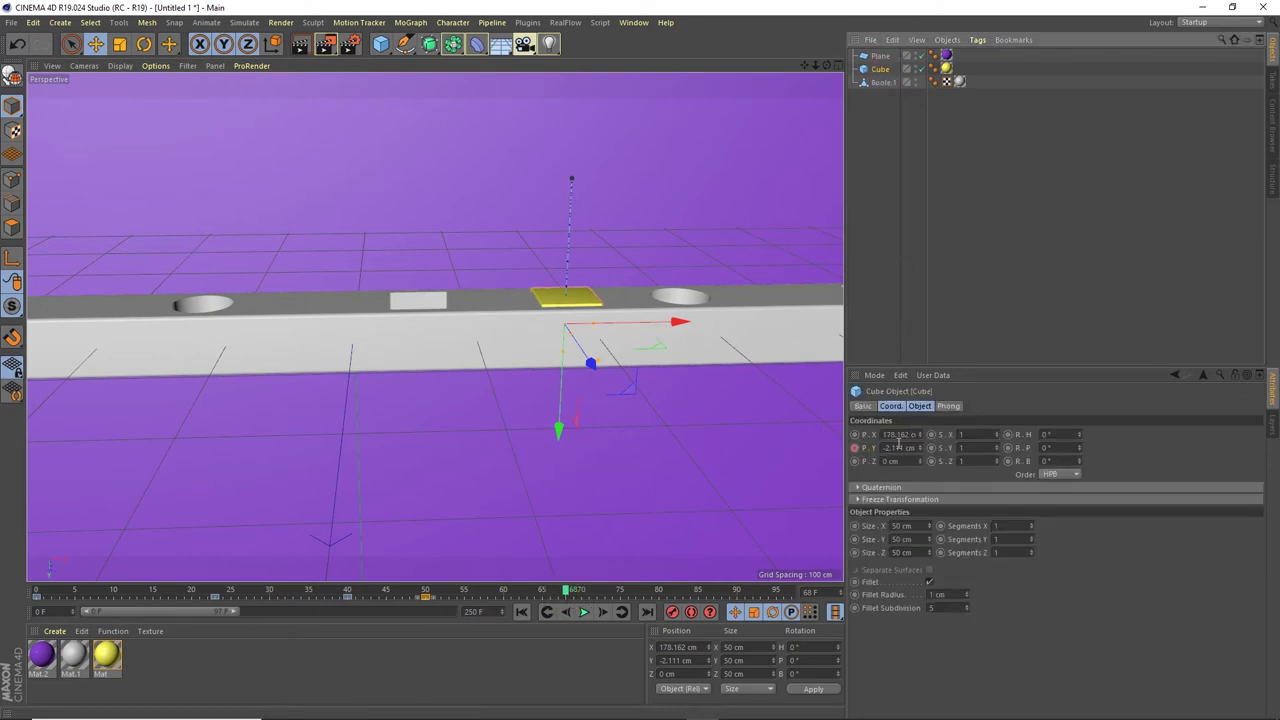
click(852, 447)
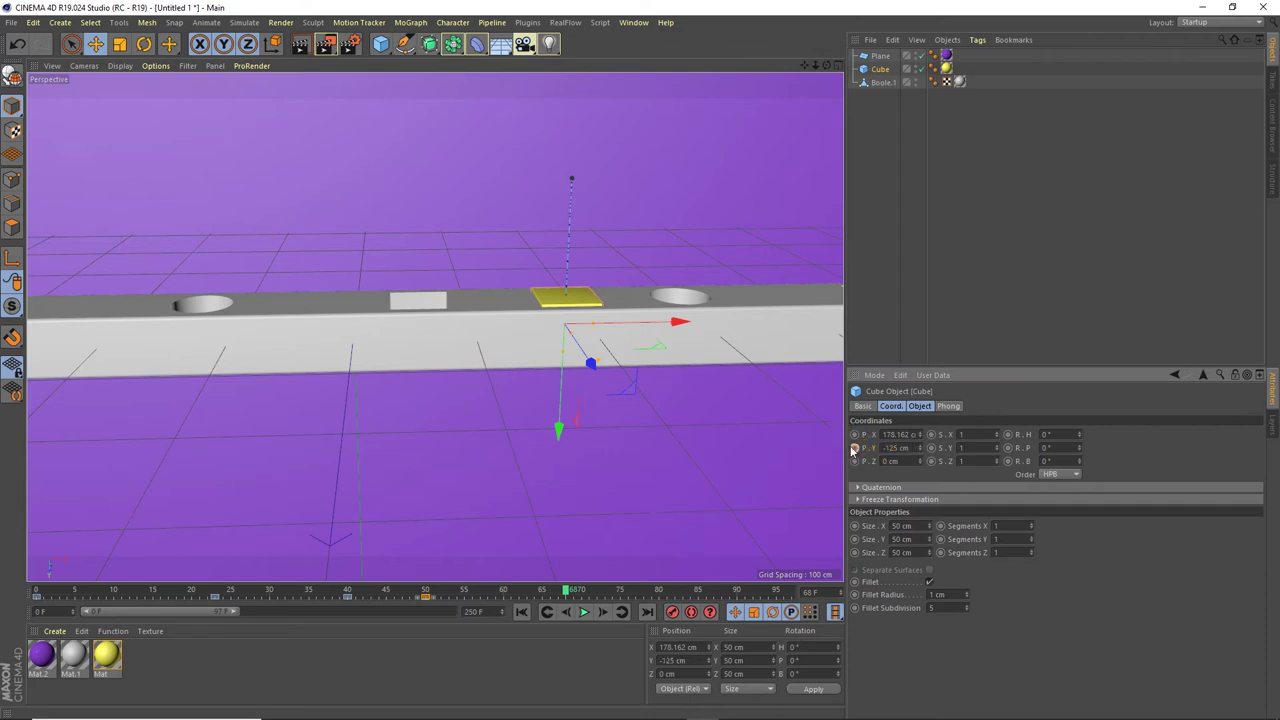
click(852, 448)
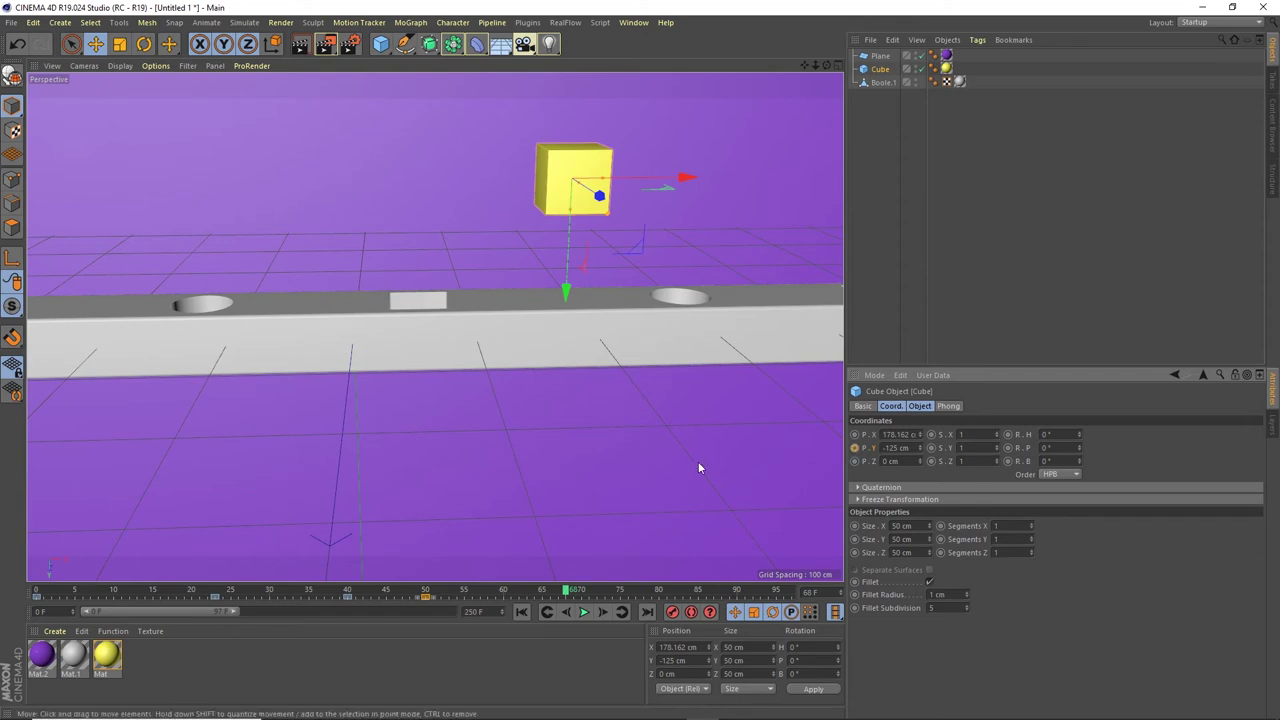
click(852, 448)
Drop the cube to Y 0 cm at frame 73, then key it at -125 cm at frame 120
drag(572, 588, 729, 603)
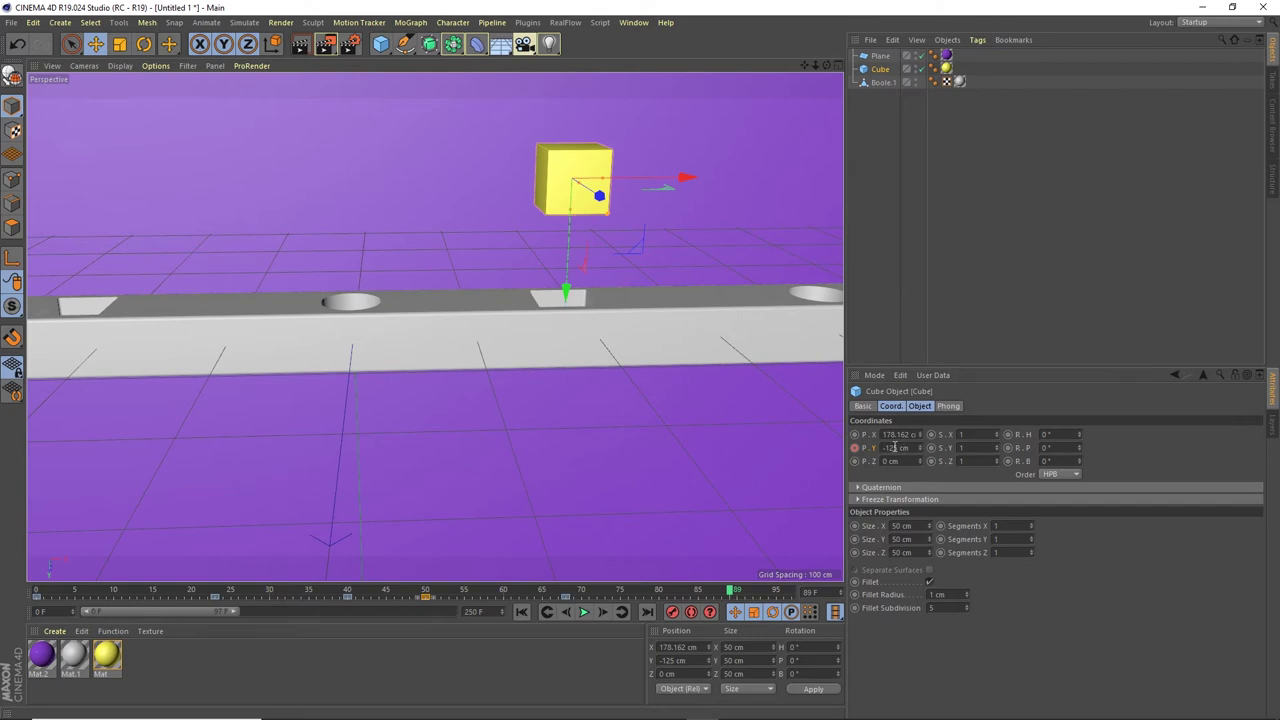
drag(903, 448, 835, 460)
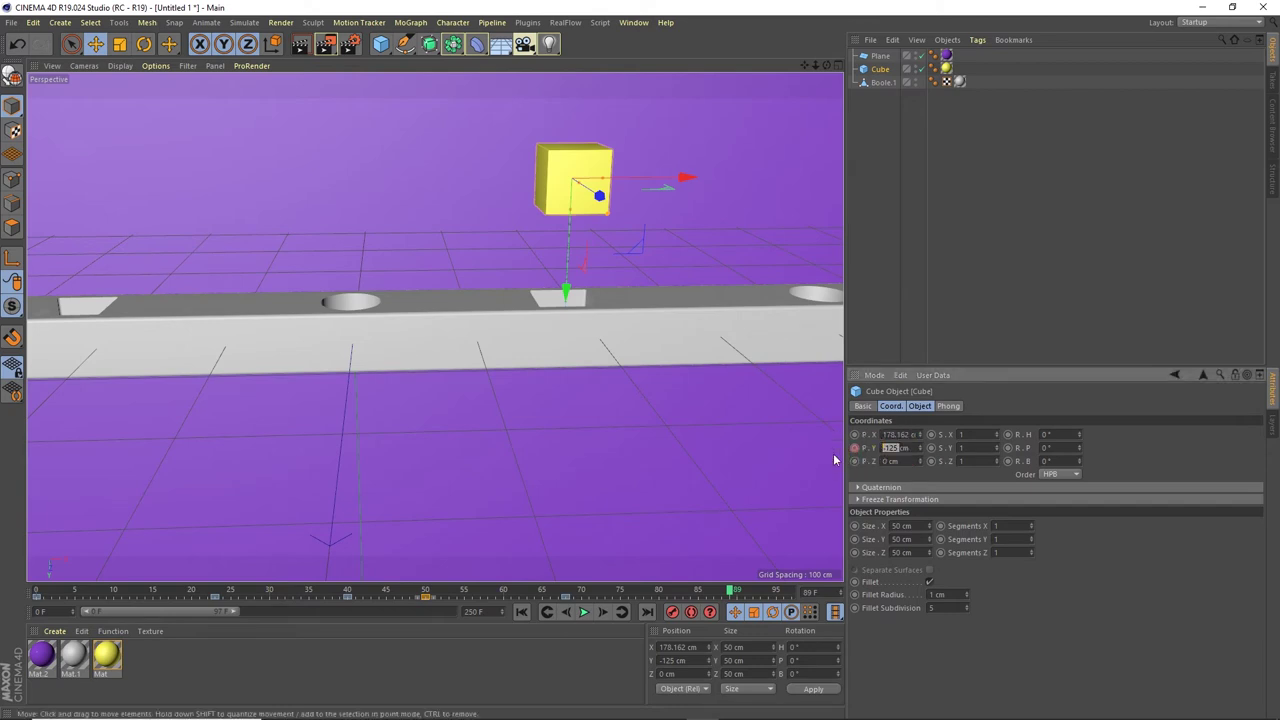
text(0)
key(Return)
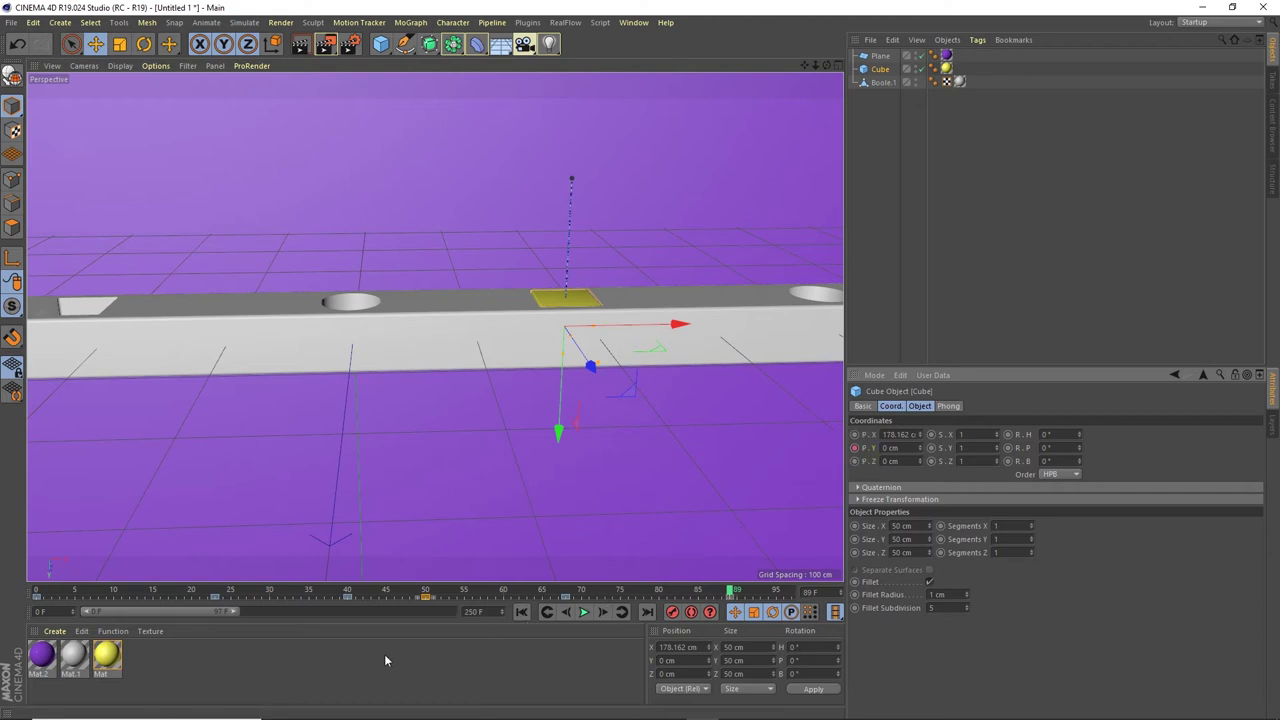
mouse_move(236, 614)
mouse_down()
mouse_move(346, 614)
mouse_move(451, 588)
mouse_move(542, 621)
mouse_up()
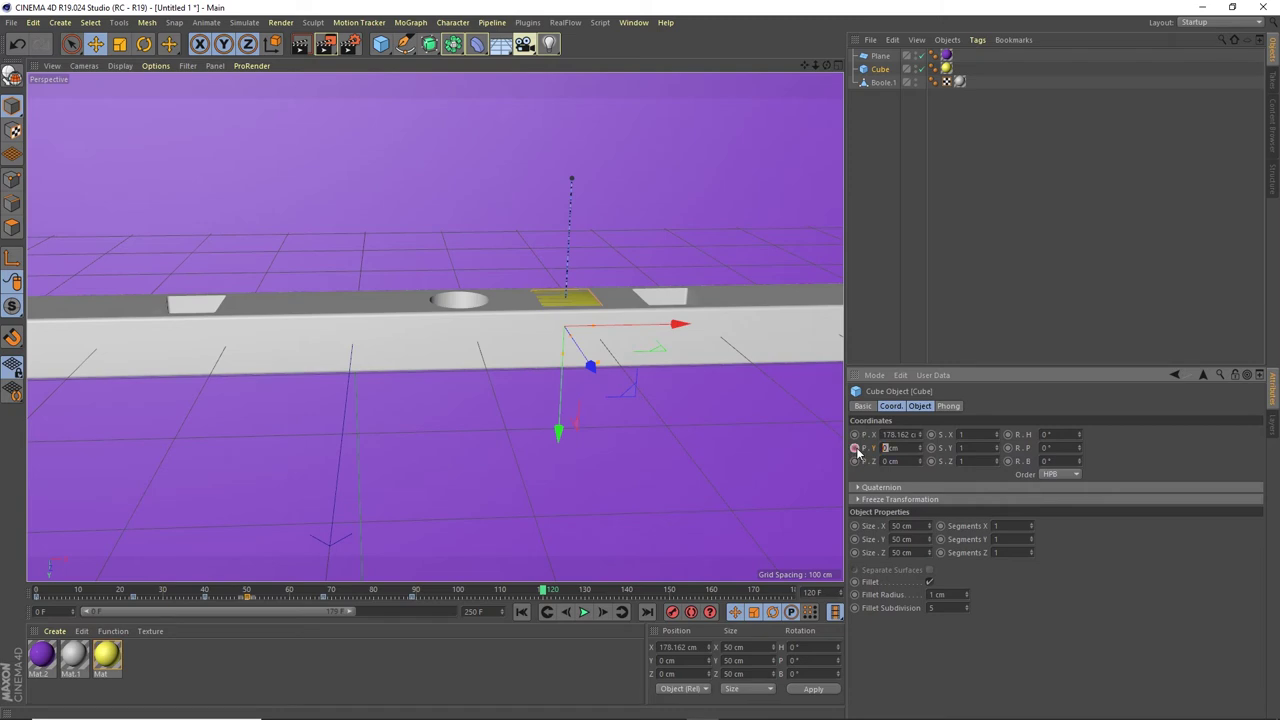
text(25)
key(Return)
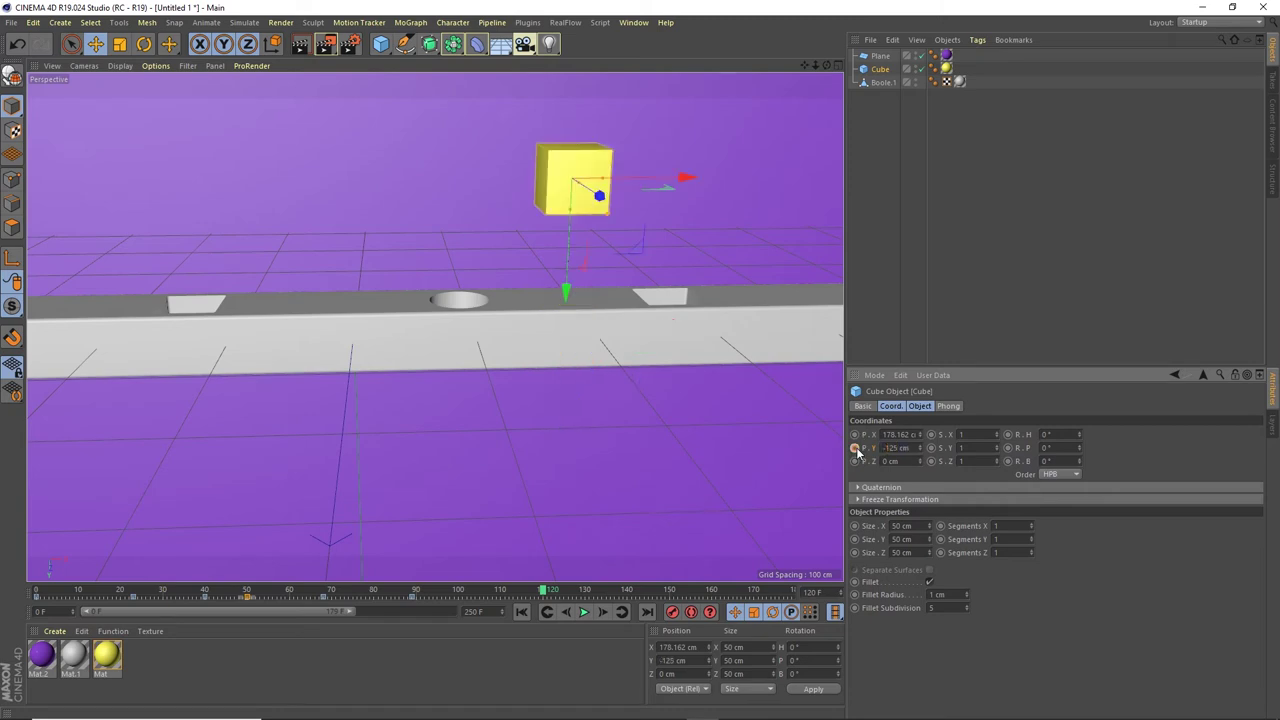
click(856, 449)
Shift the raised key to frame 115 and set the cube's Y to 0 cm at frame 138
mouse_move(551, 588)
mouse_down()
mouse_move(634, 601)
mouse_move(621, 601)
mouse_up()
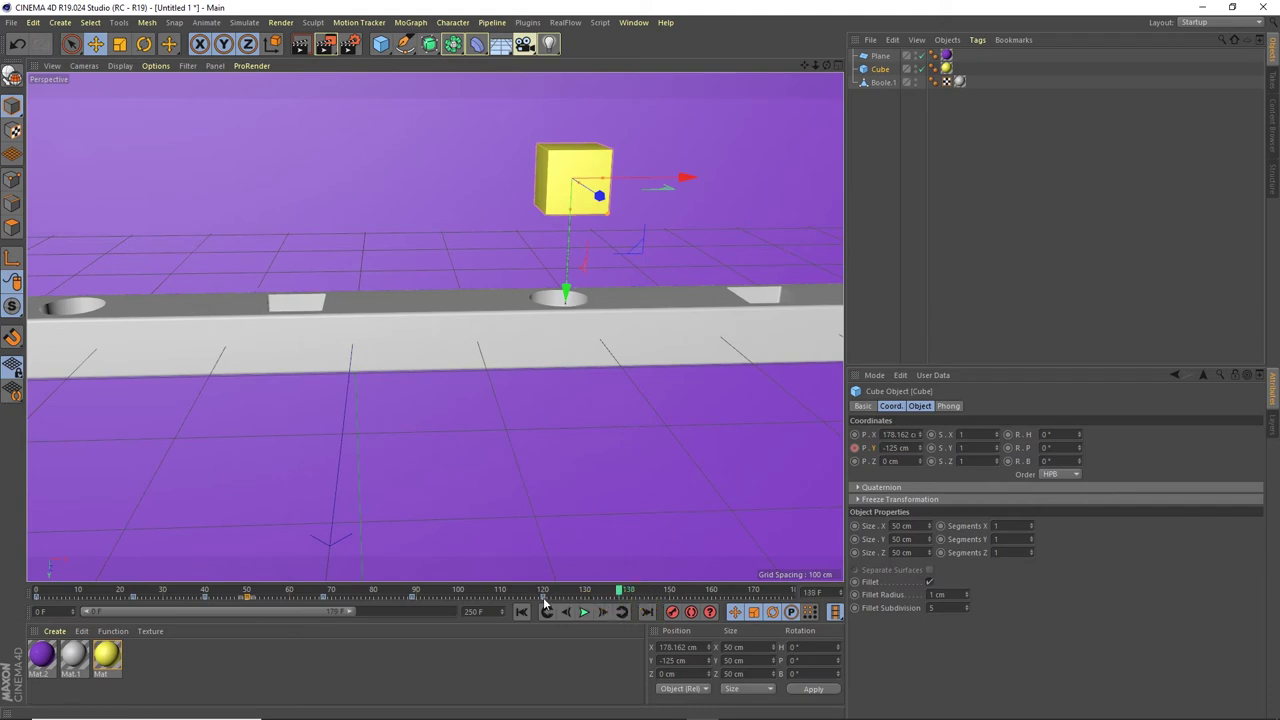
drag(544, 596, 522, 595)
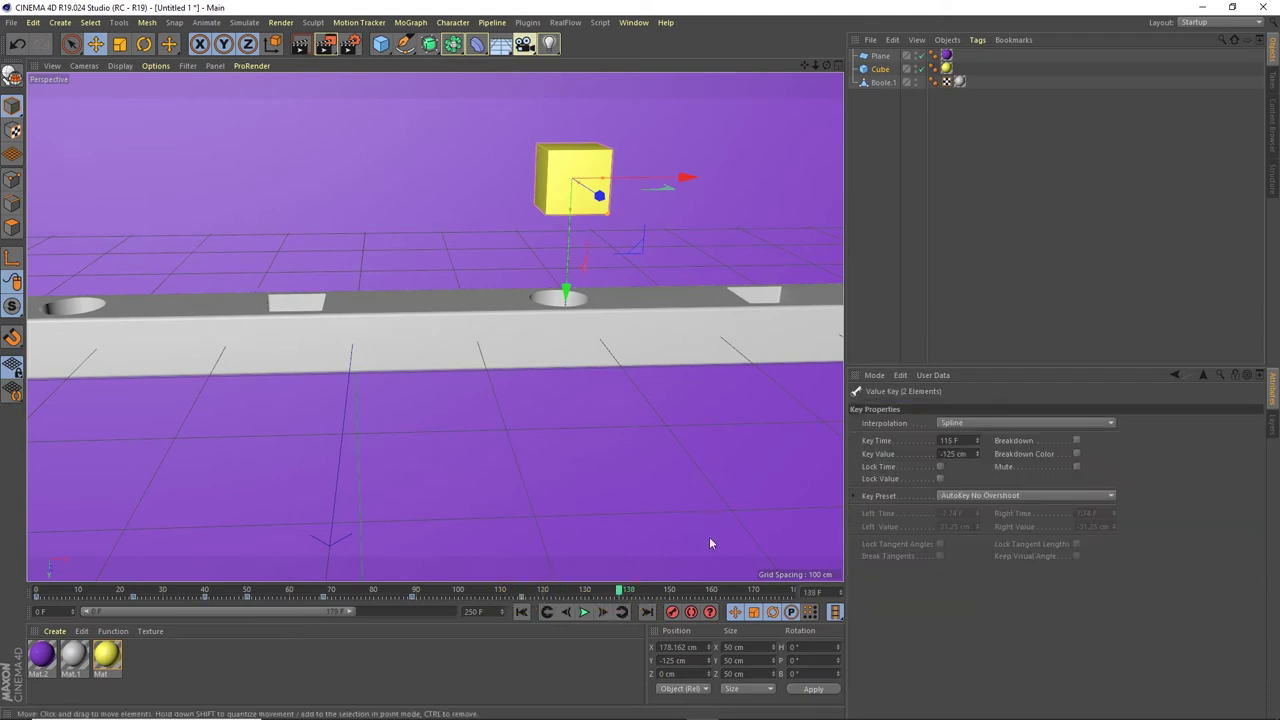
click(881, 69)
click(872, 450)
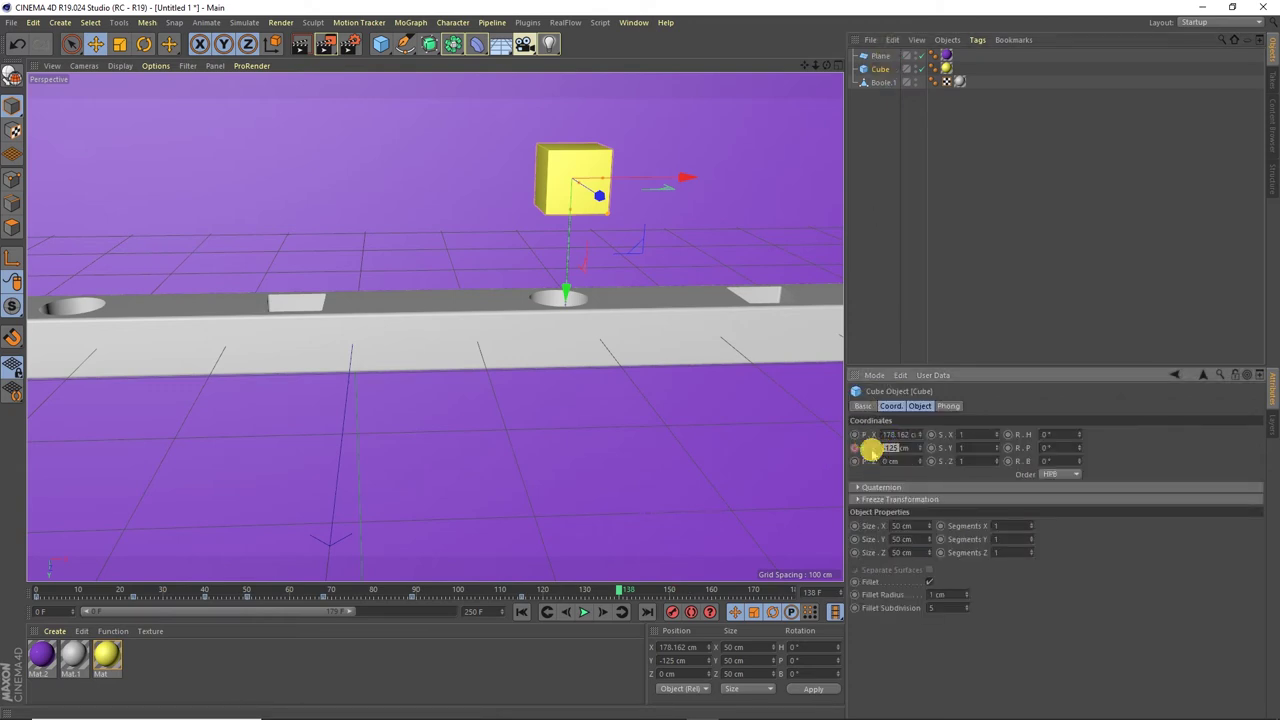
text(0)
key(Return)
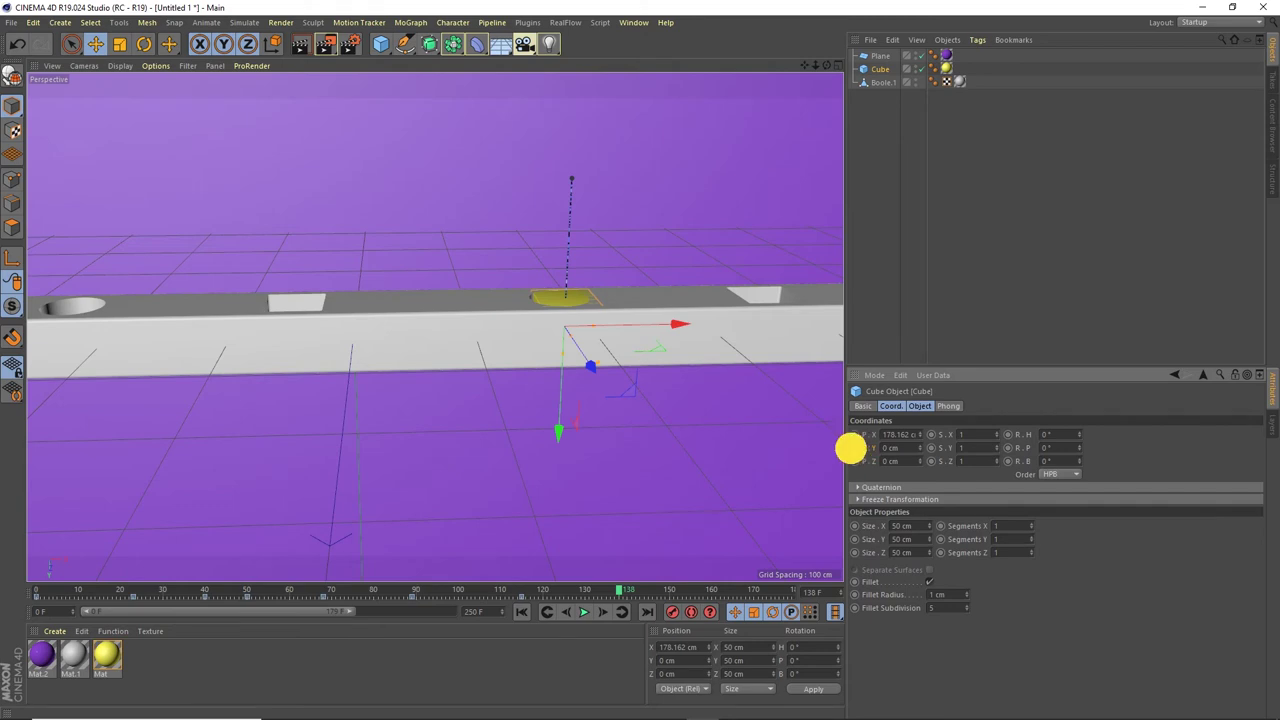
drag(309, 613, 415, 614)
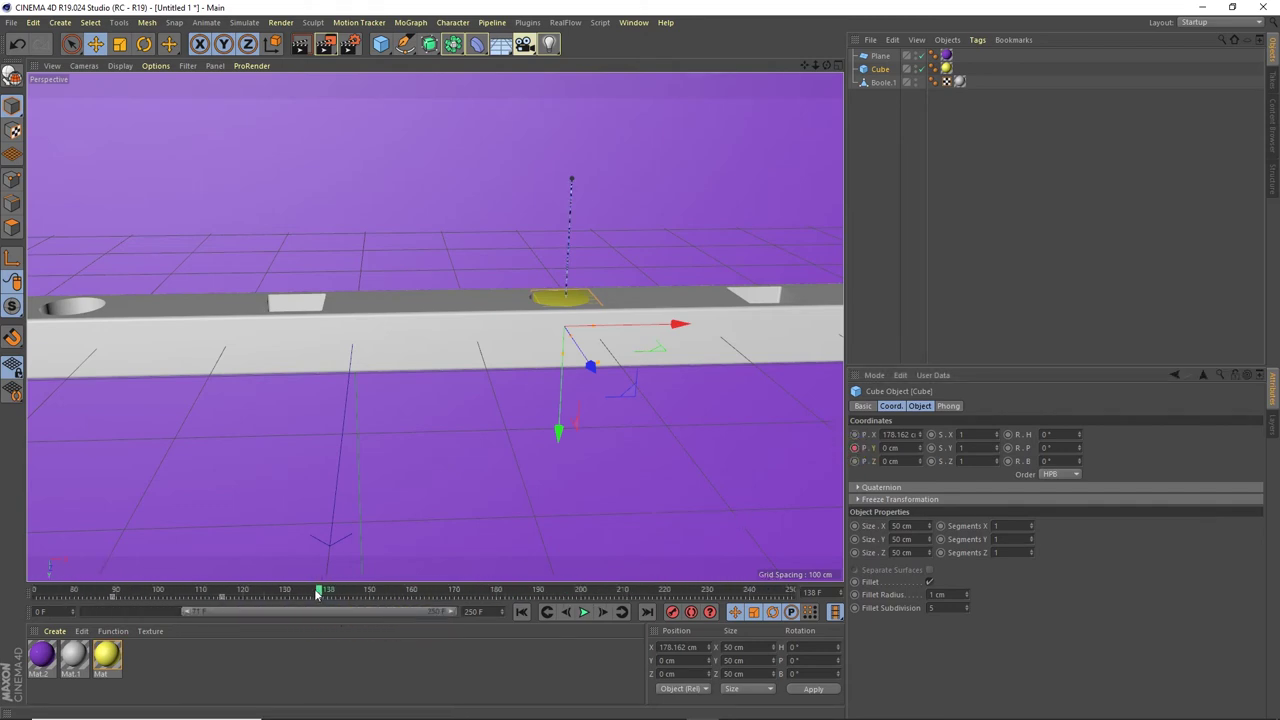
drag(317, 593, 443, 607)
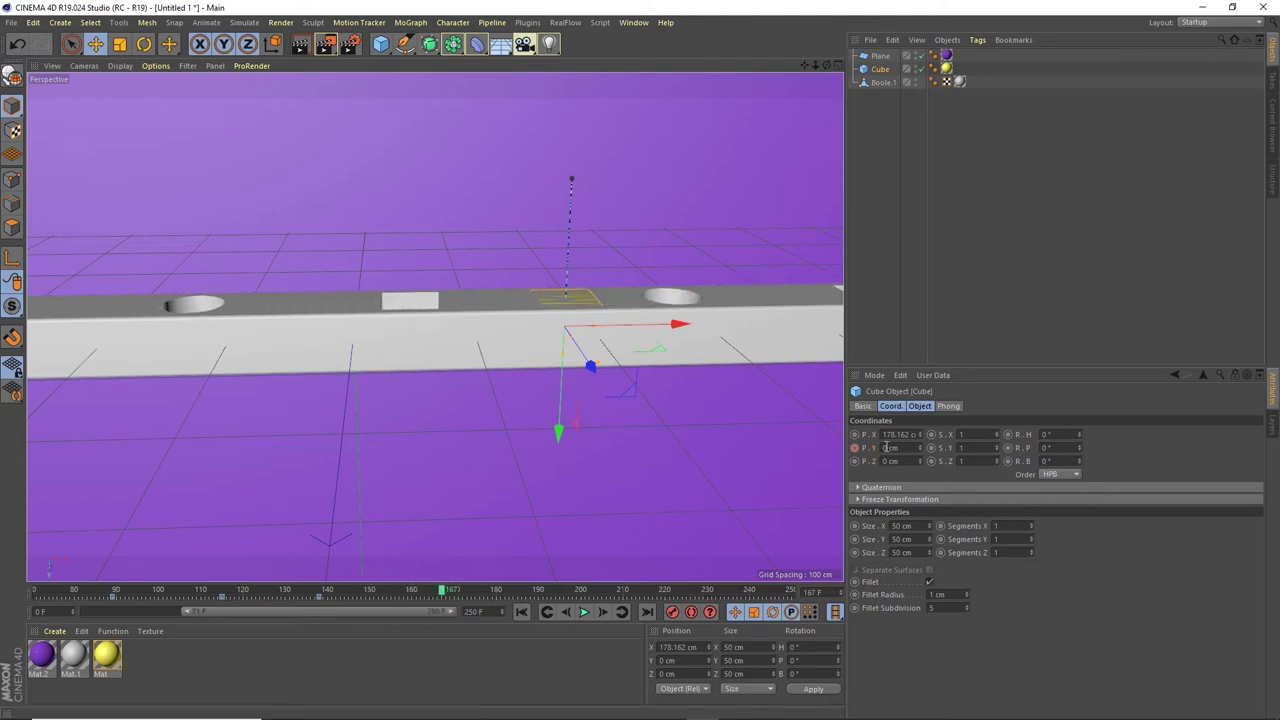
Key the cube at Y -125 cm at frame 167 and back to 0 cm at frame 188
click(855, 448)
text(-125)
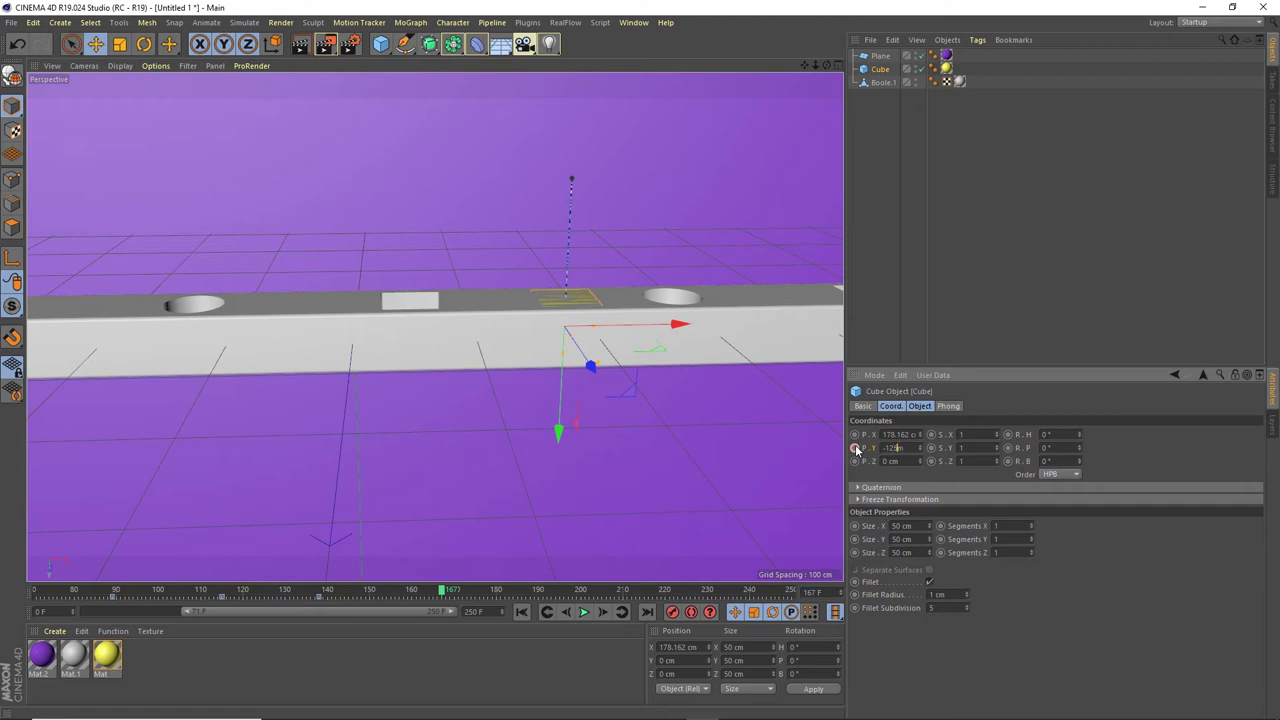
key(Return)
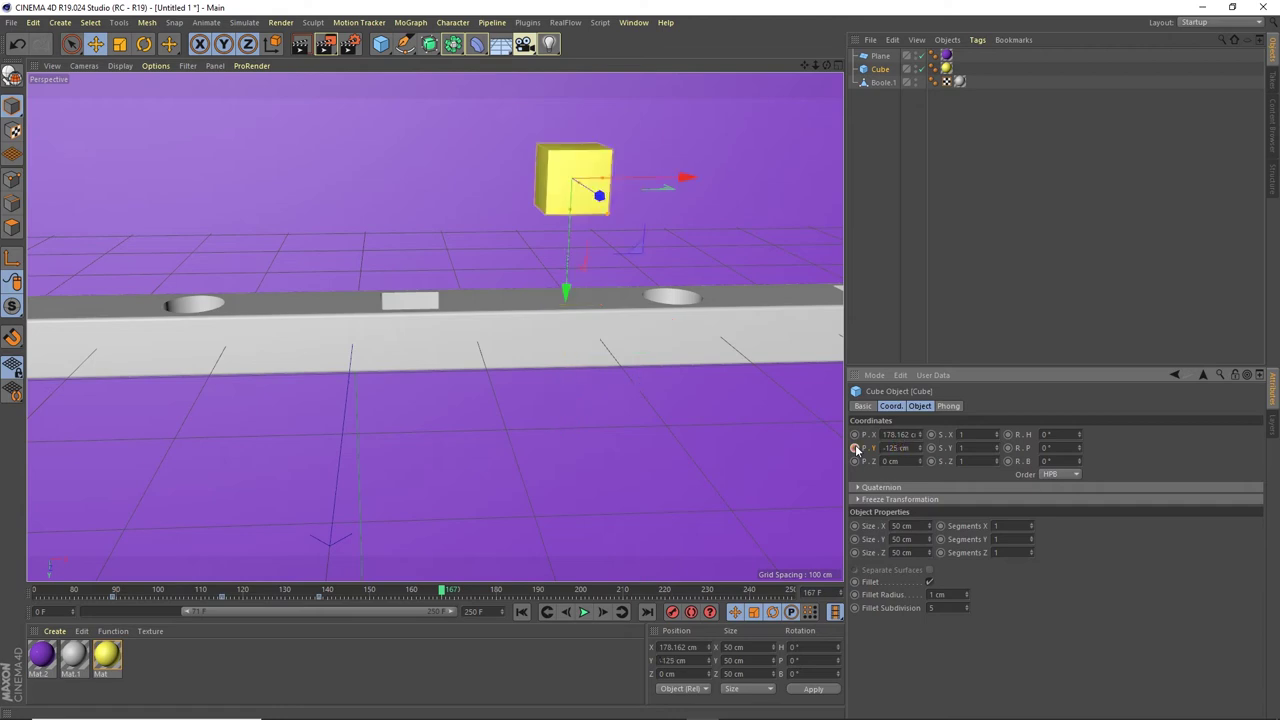
ctrl+click(856, 447)
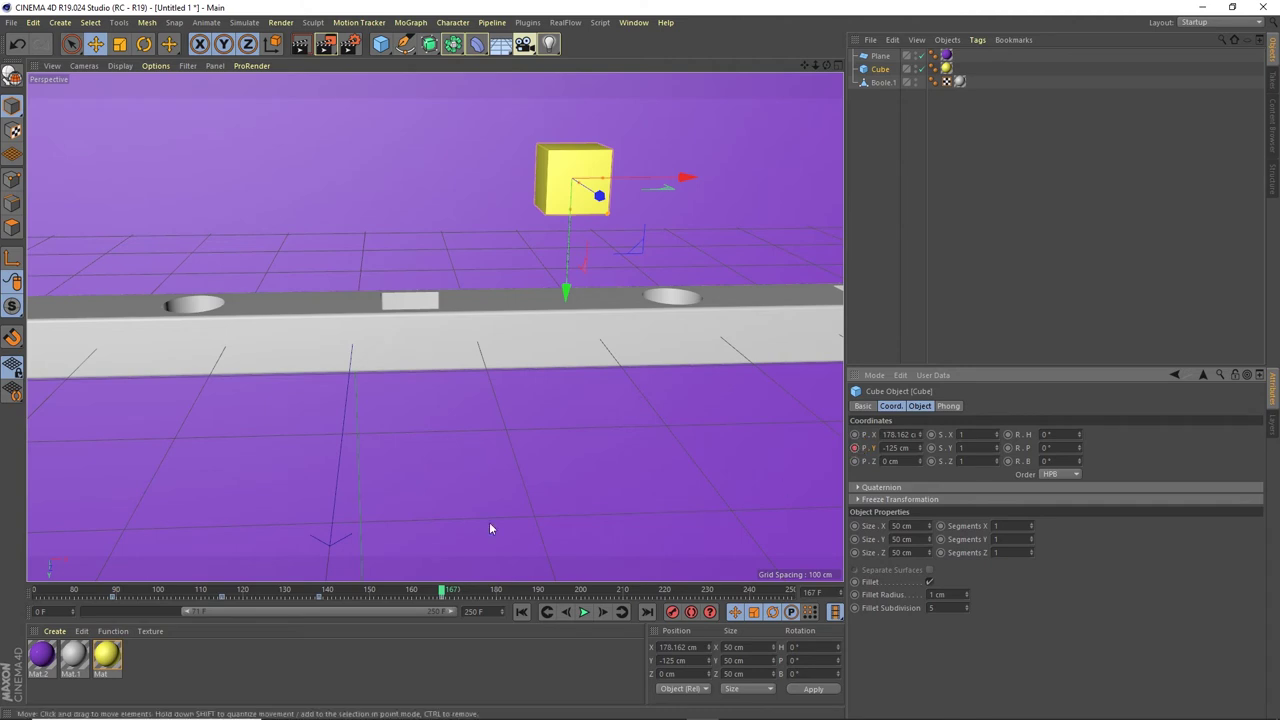
mouse_move(446, 588)
mouse_down()
mouse_move(563, 603)
mouse_move(533, 604)
mouse_up()
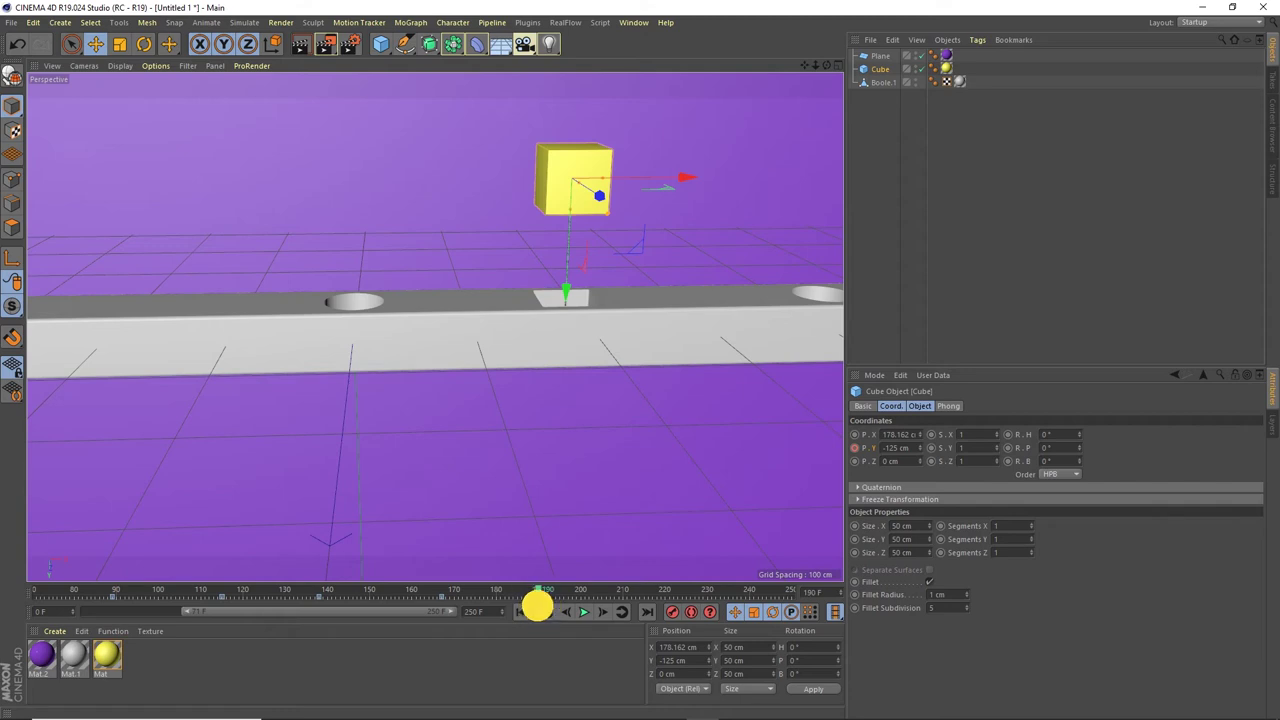
click(886, 448)
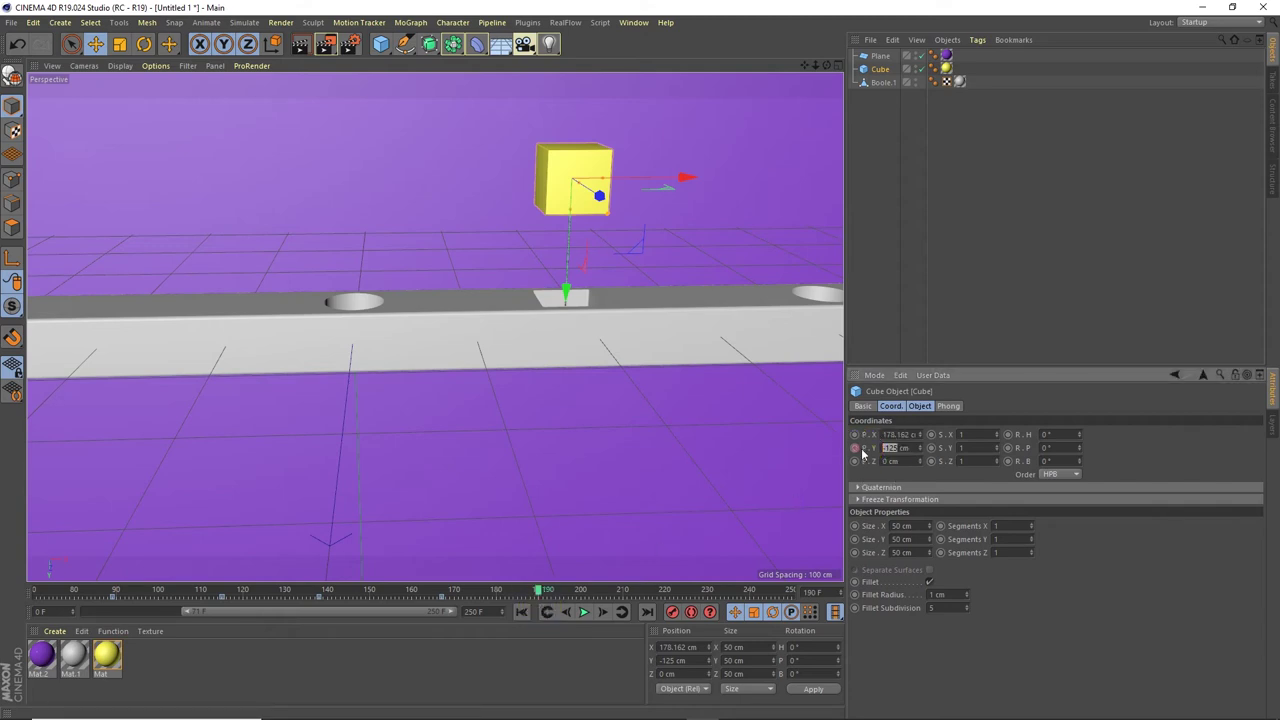
text(0)
key(Return)
click(854, 448)
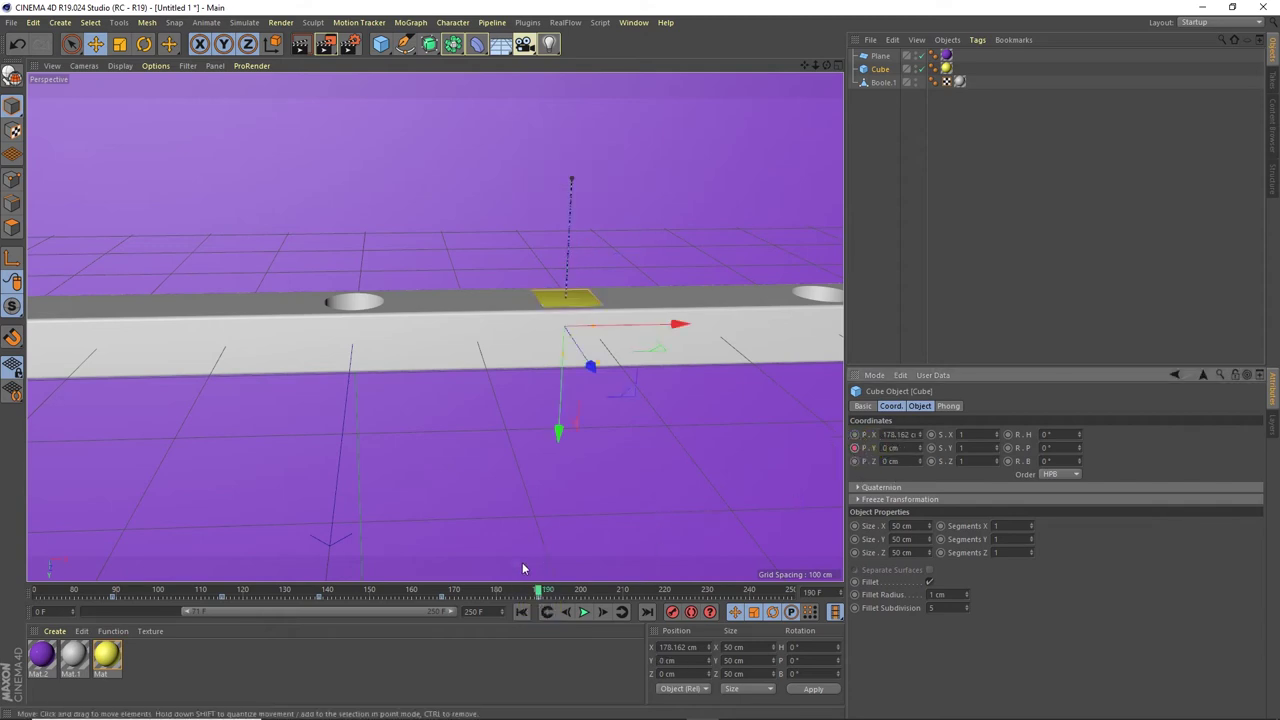
Key the cube at -125 cm around frame 214 and drop it to 0 cm near frame 231
drag(537, 590, 640, 592)
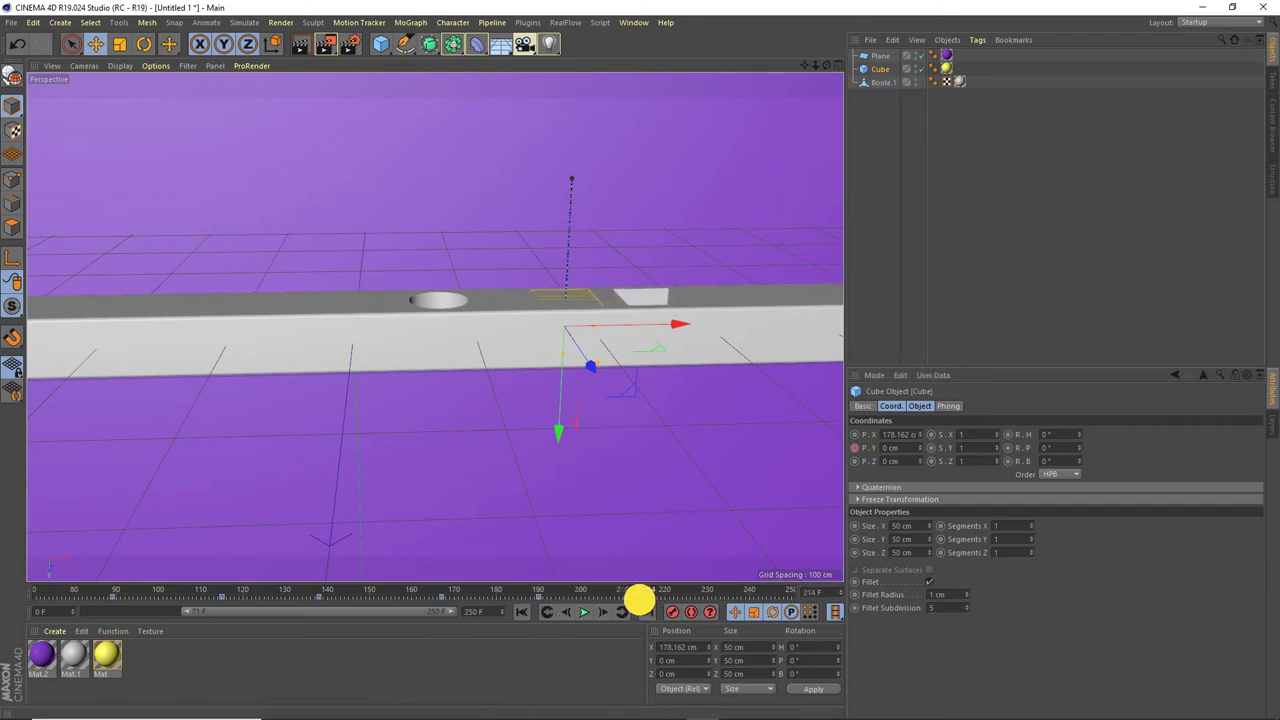
double_click(889, 448)
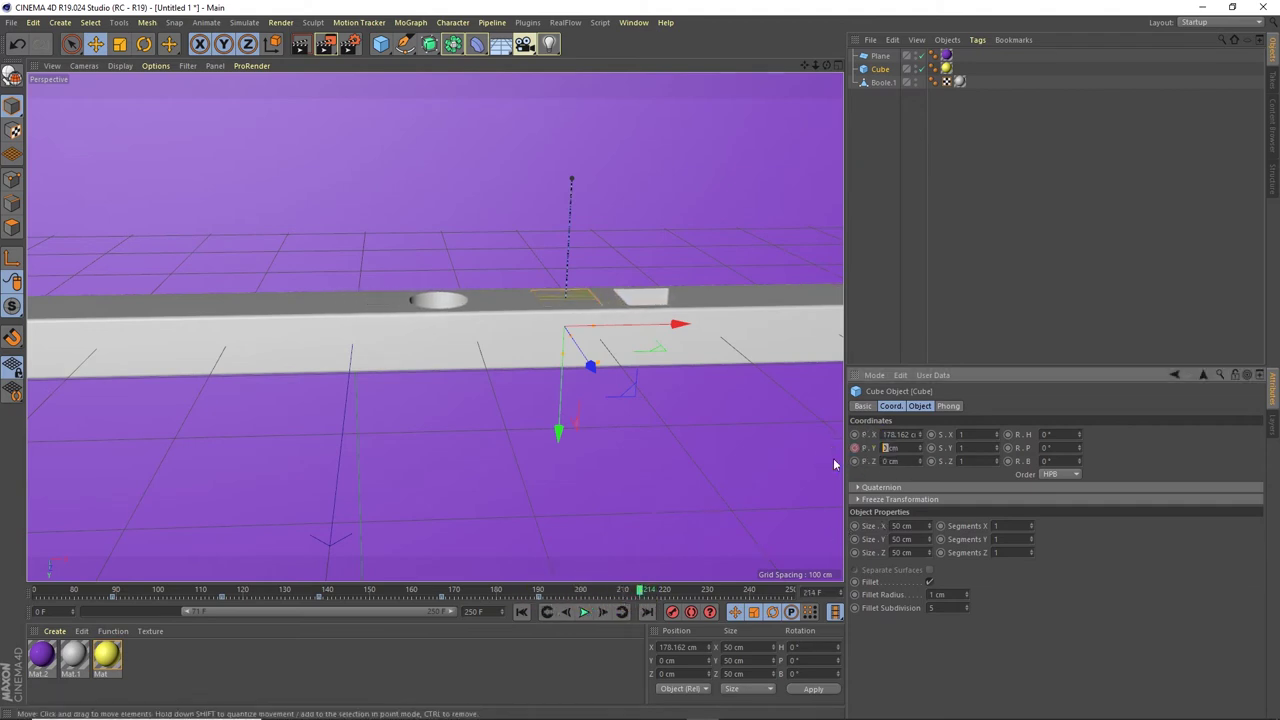
text(-125)
key(Return)
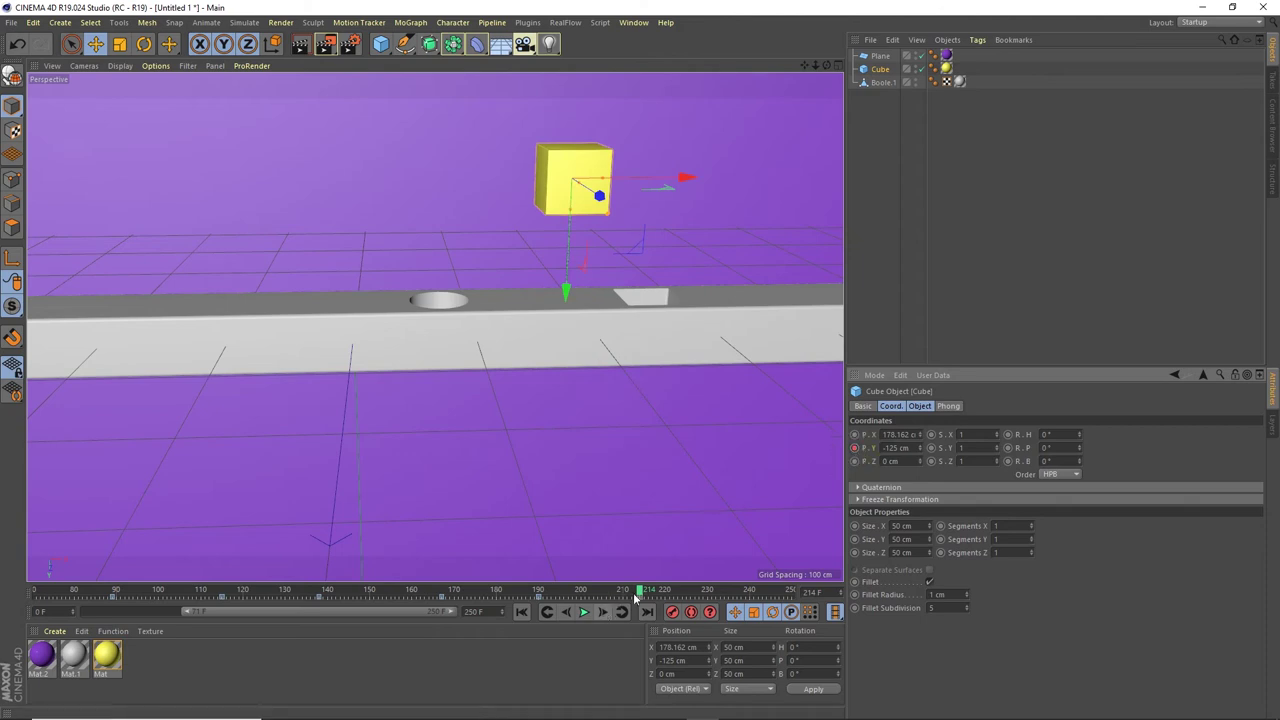
drag(640, 591, 729, 594)
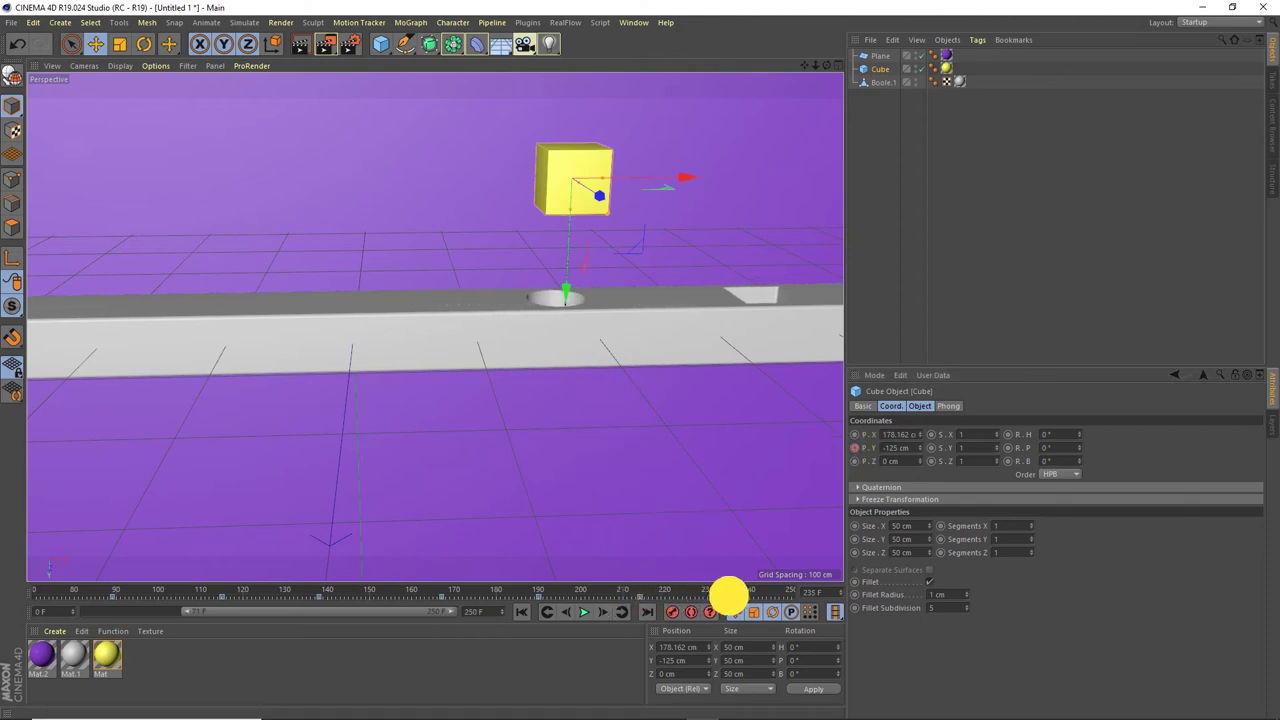
double_click(895, 448)
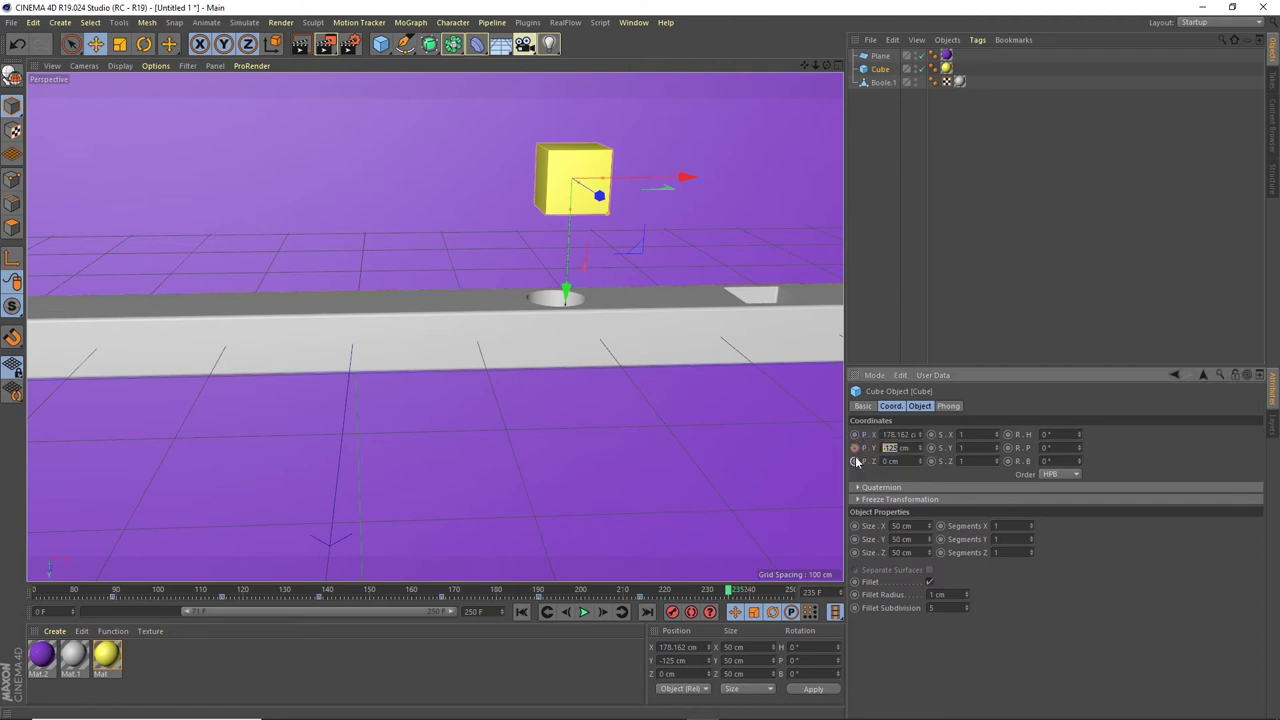
text(0)
ctrl+click(855, 448)
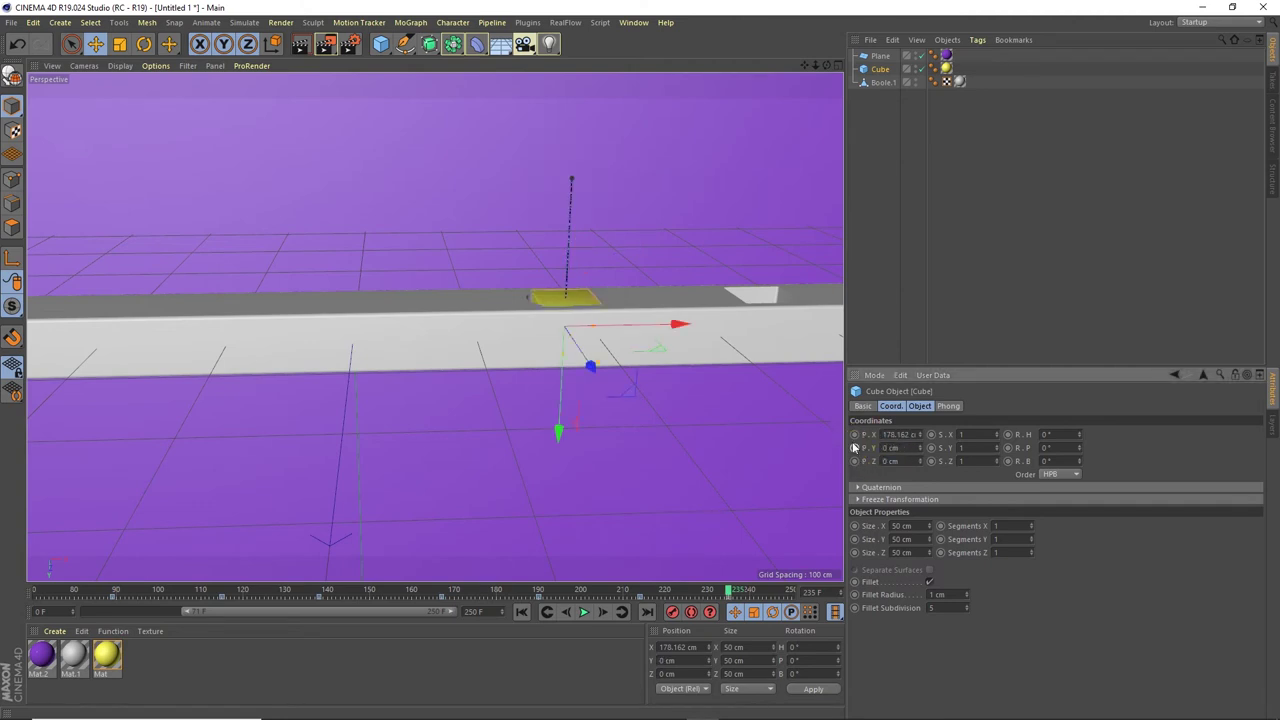
mouse_move(491, 600)
mouse_down()
mouse_move(8, 655)
mouse_move(232, 688)
mouse_up()
drag(186, 611, 255, 620)
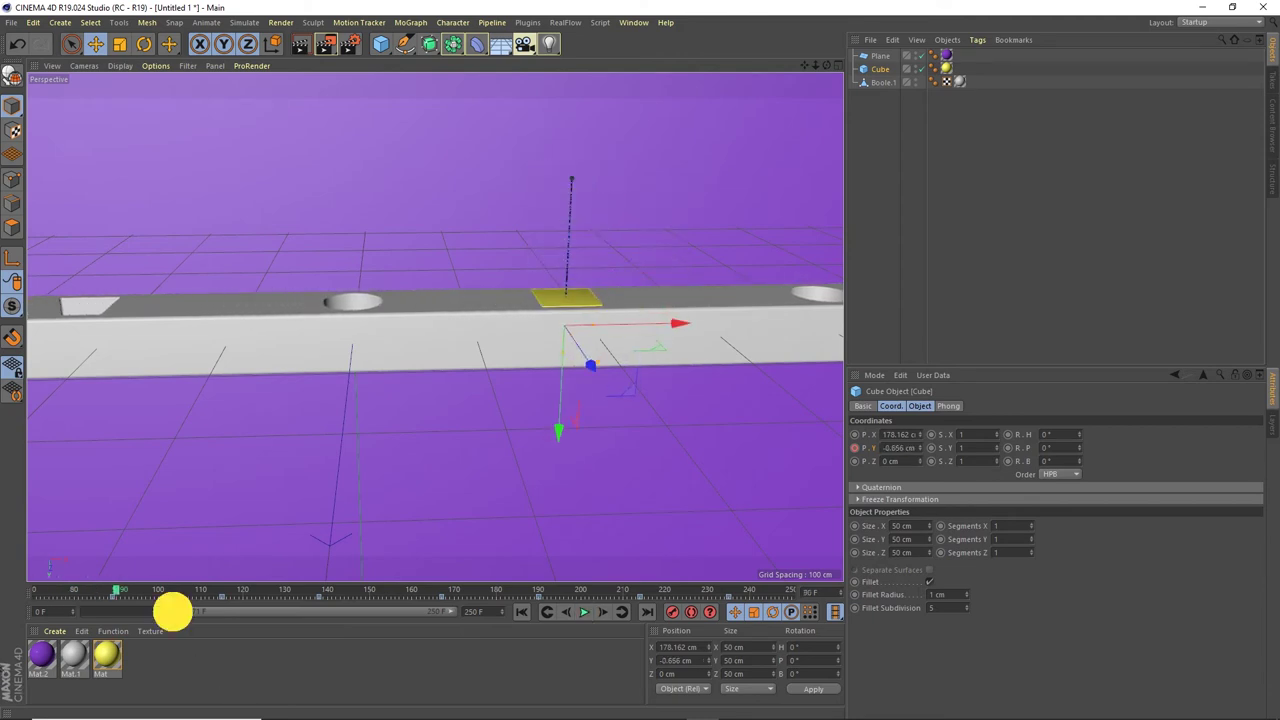
click(521, 612)
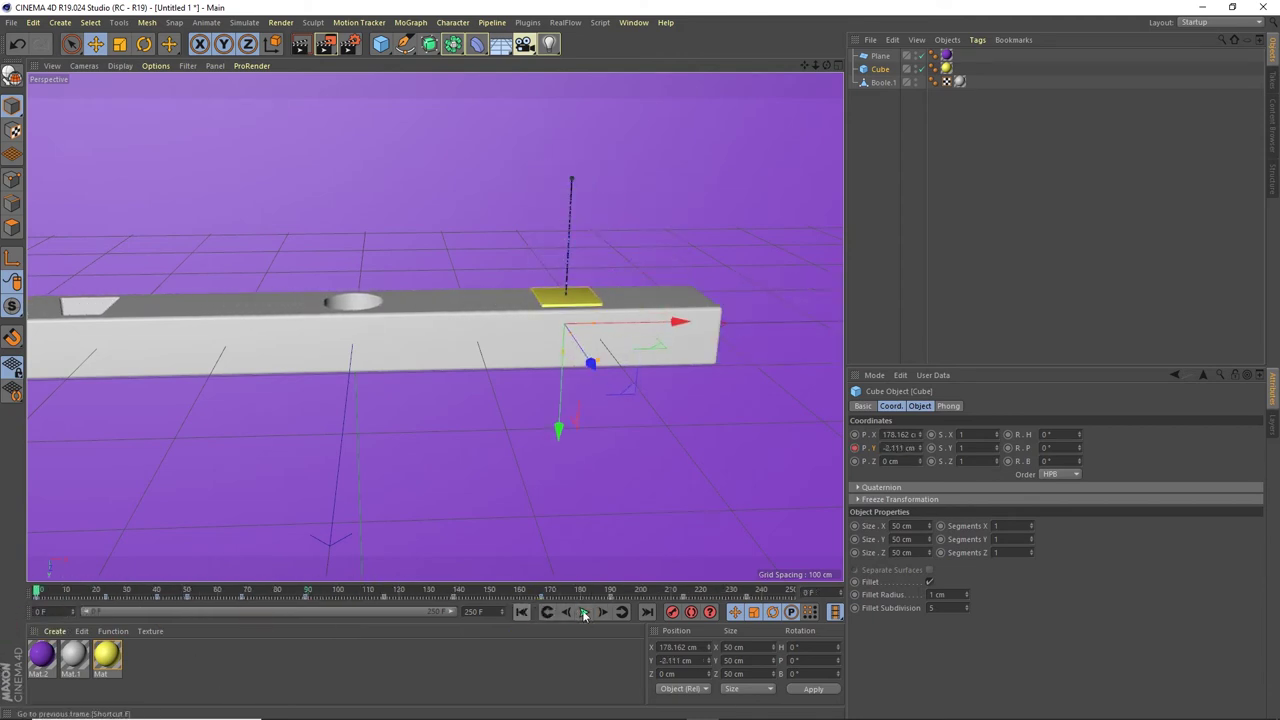
click(585, 612)
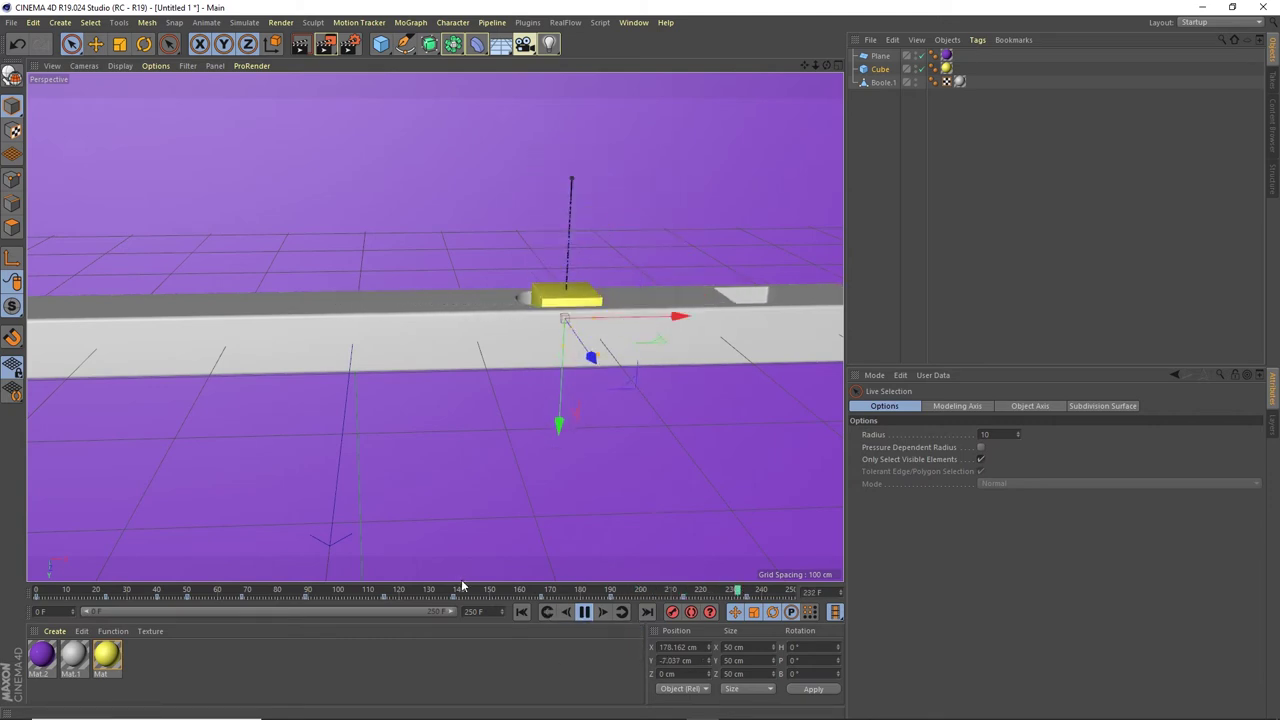
click(582, 612)
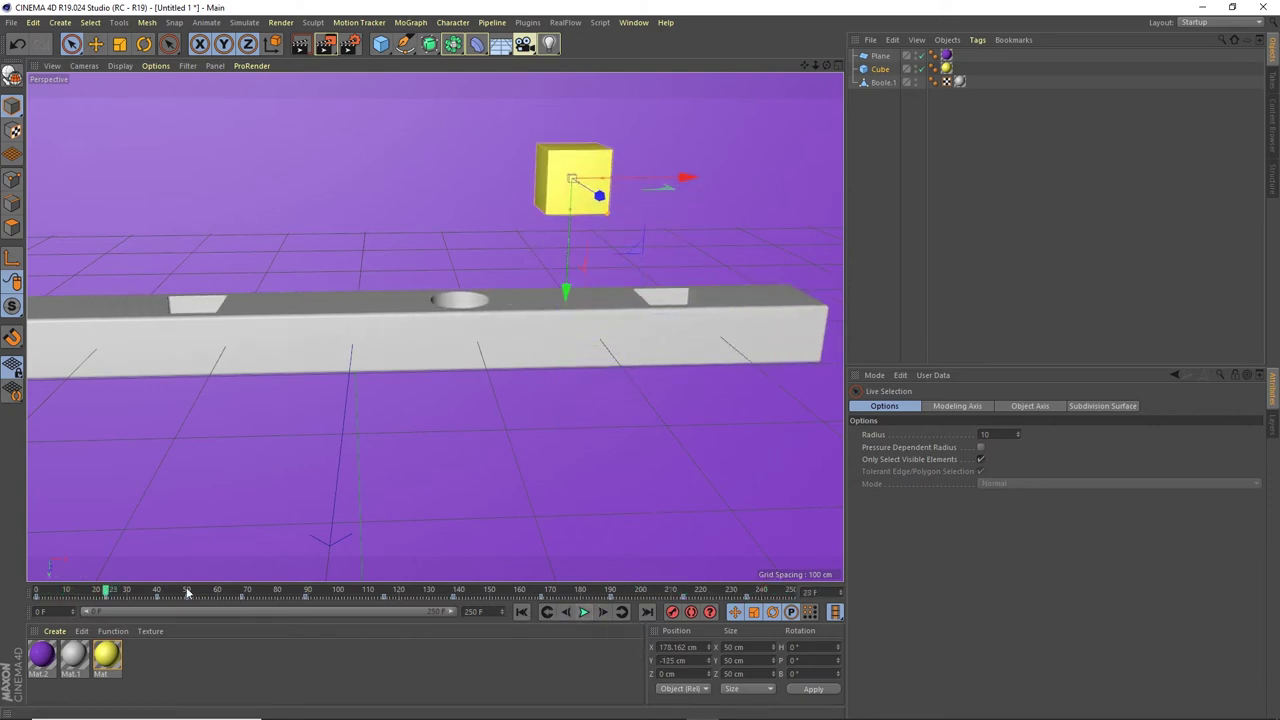
mouse_move(108, 594)
mouse_down()
mouse_move(317, 611)
mouse_move(298, 616)
mouse_up()
drag(458, 612, 323, 635)
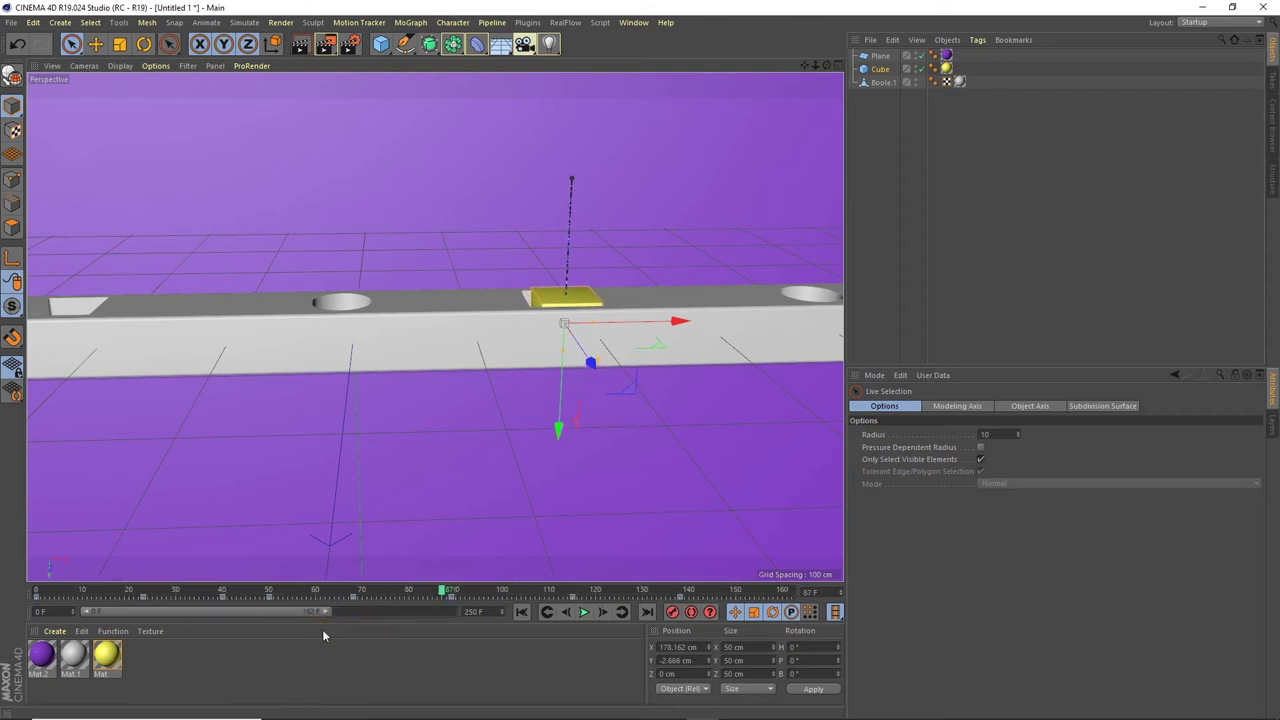
mouse_move(192, 620)
mouse_down()
mouse_move(257, 609)
mouse_move(189, 591)
mouse_move(263, 591)
mouse_move(241, 594)
mouse_up()
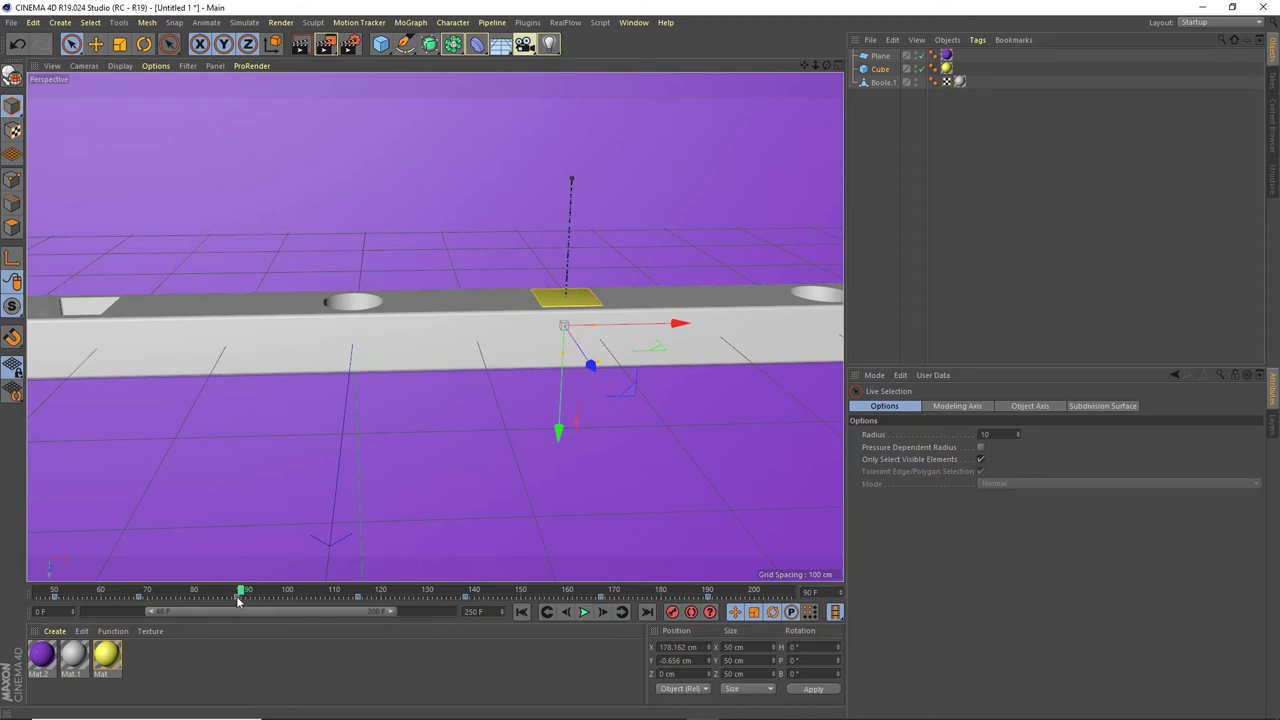
Move the cube's frame-90 key to frame 101 and shift the raised-cube key later
click(239, 597)
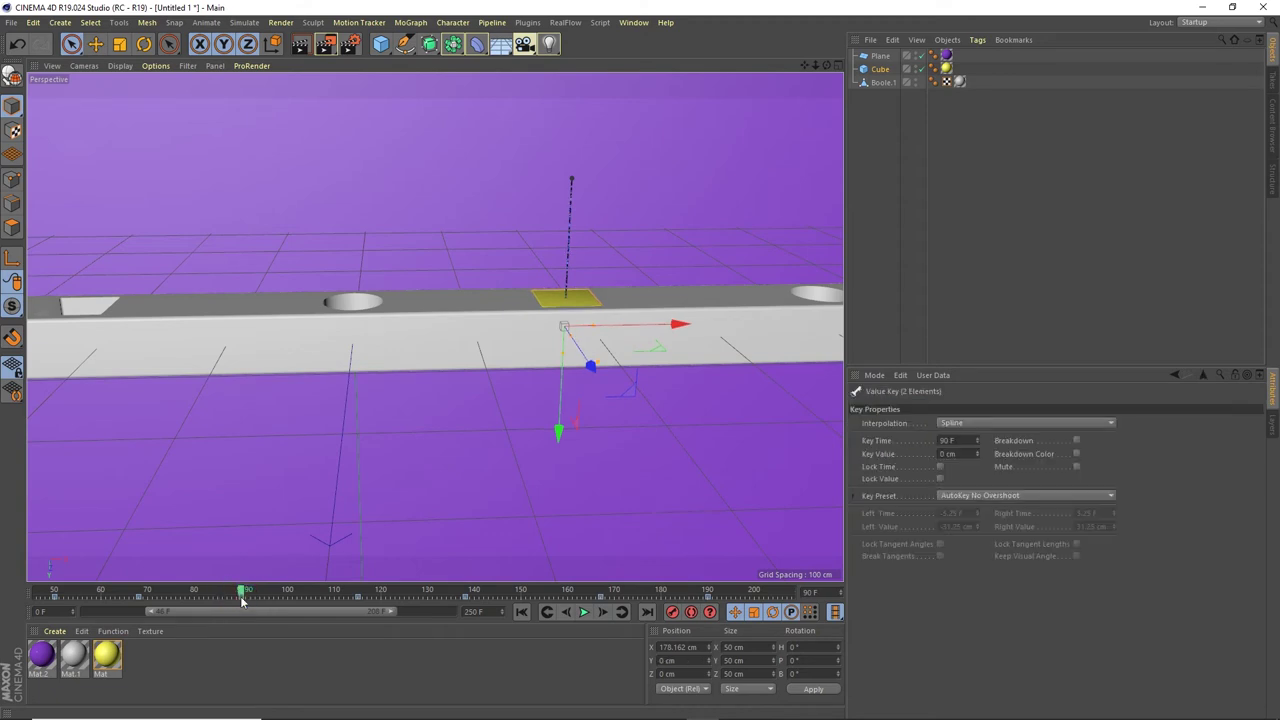
drag(243, 590, 292, 592)
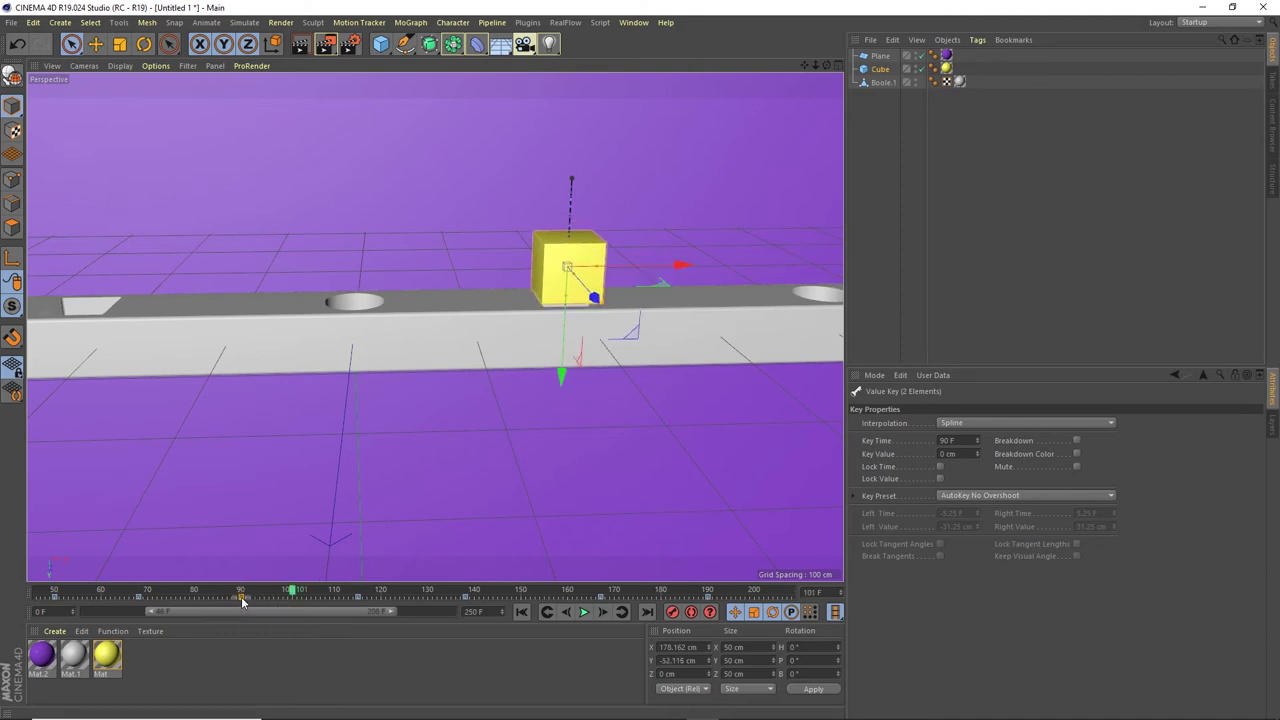
mouse_move(242, 598)
mouse_down()
mouse_move(292, 594)
mouse_move(229, 591)
mouse_move(410, 592)
mouse_move(386, 598)
mouse_up()
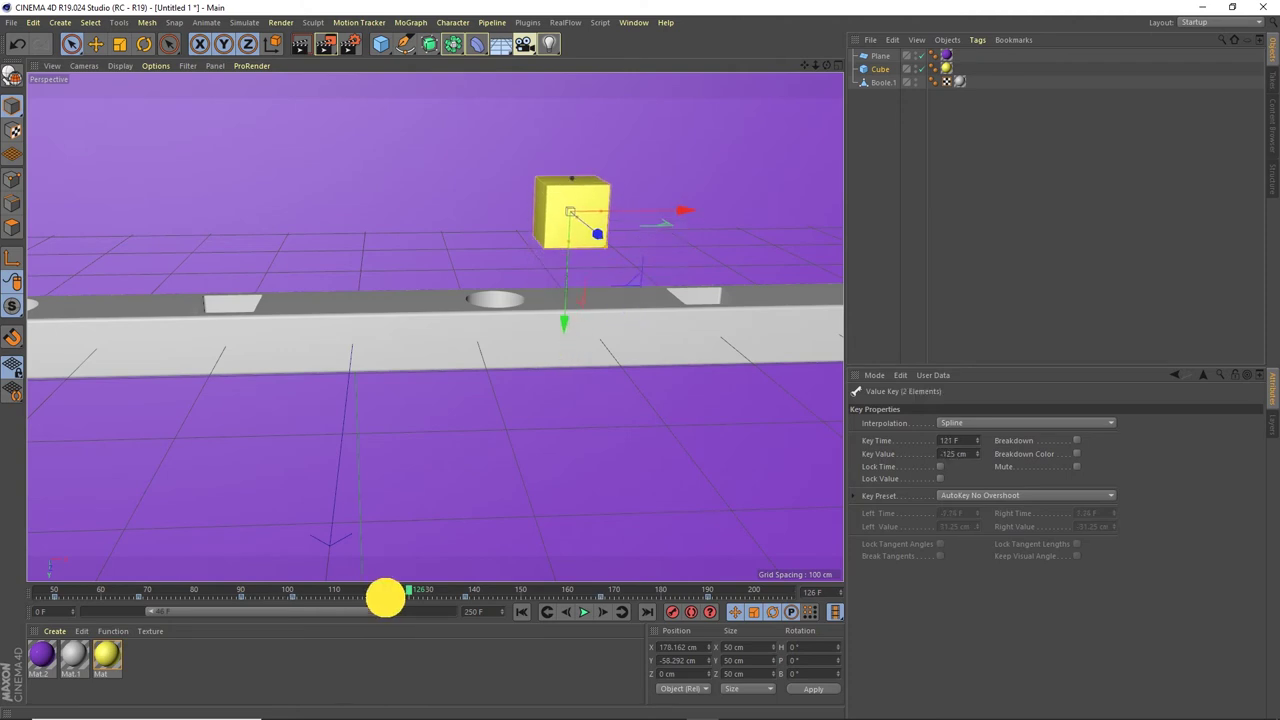
drag(386, 598, 474, 600)
Move the 0 cm key from frame 140 to 150 and the -125 cm key to frame 171
click(473, 597)
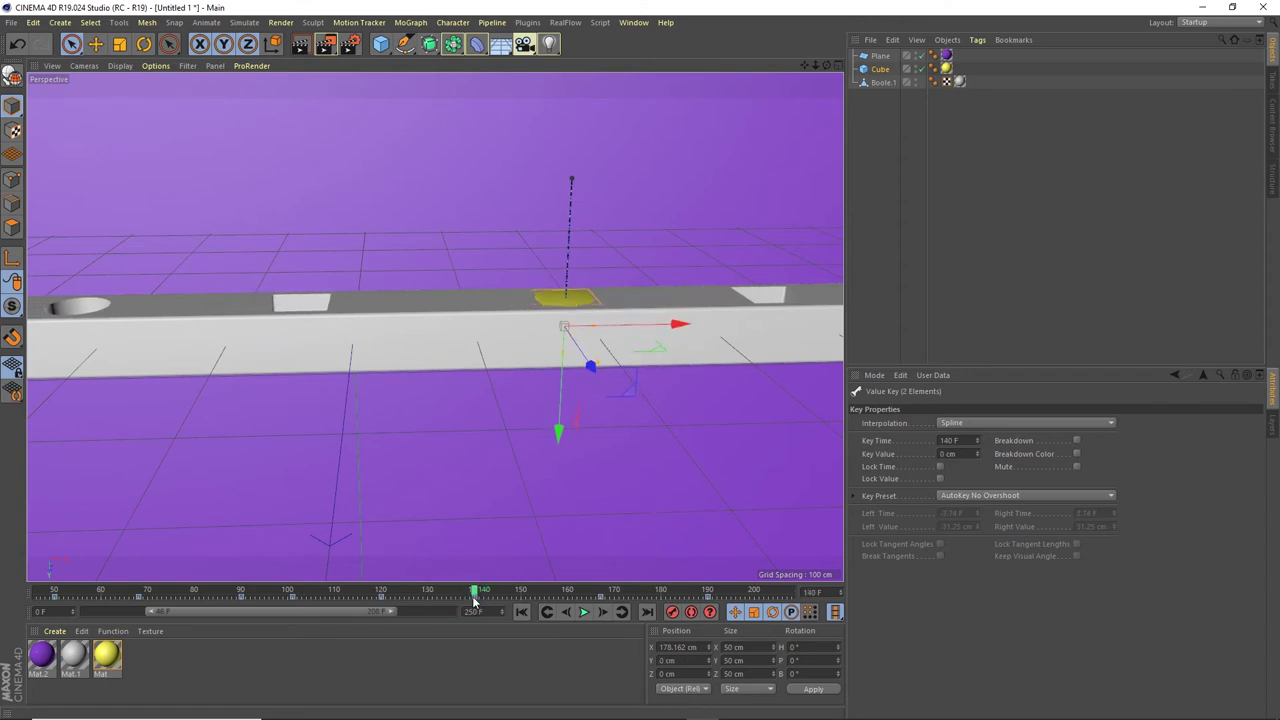
drag(153, 614, 210, 620)
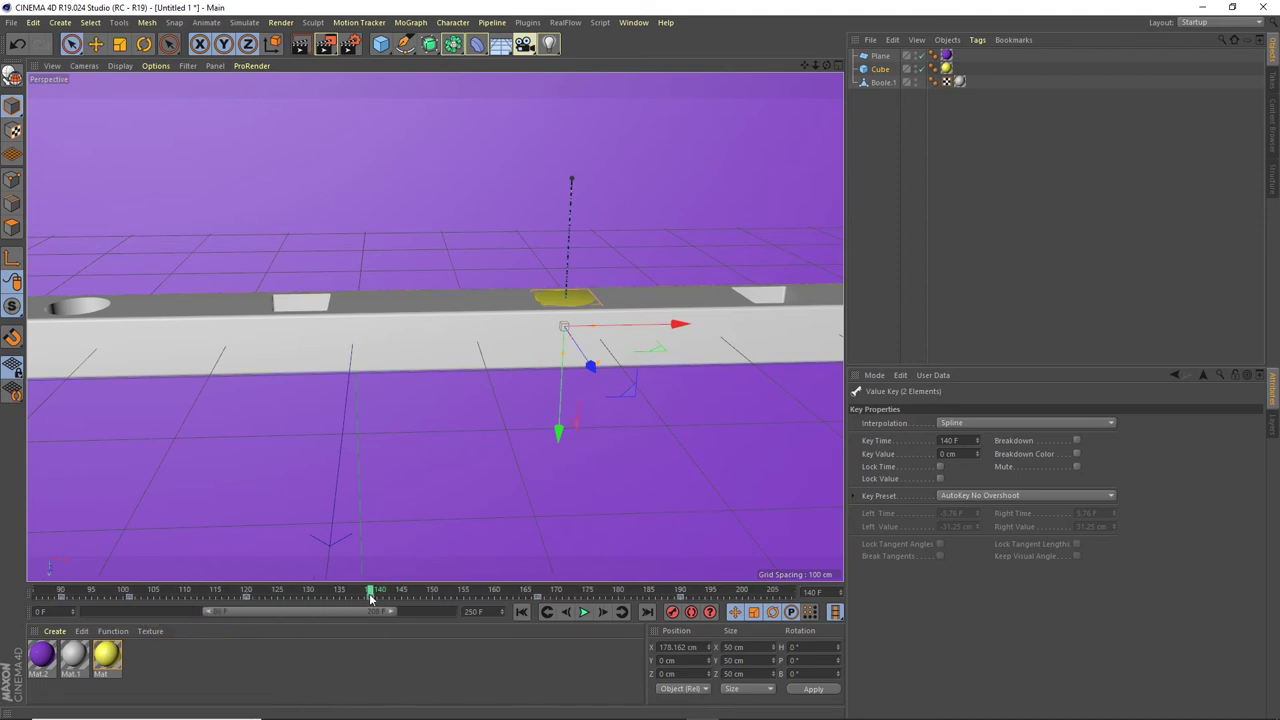
click(370, 597)
drag(372, 599, 618, 591)
drag(539, 599, 743, 600)
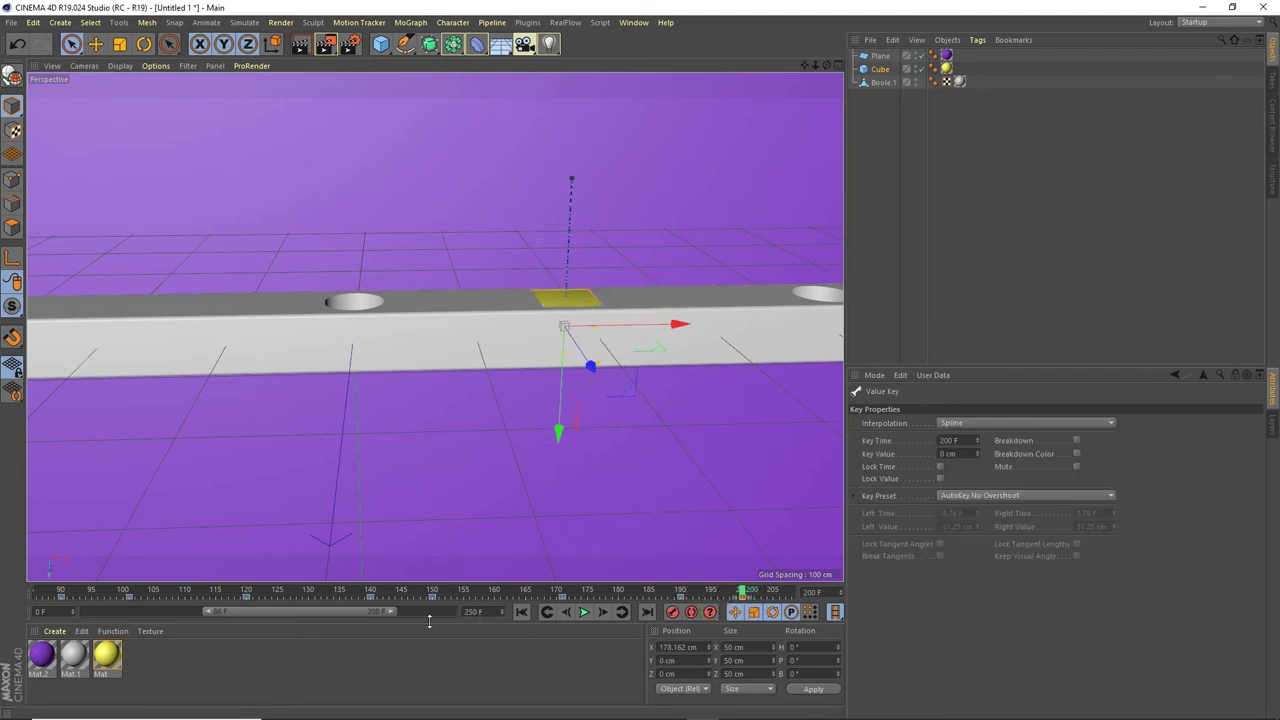
Show the full 0–250 frame range and play the animation from the start
double_click(330, 611)
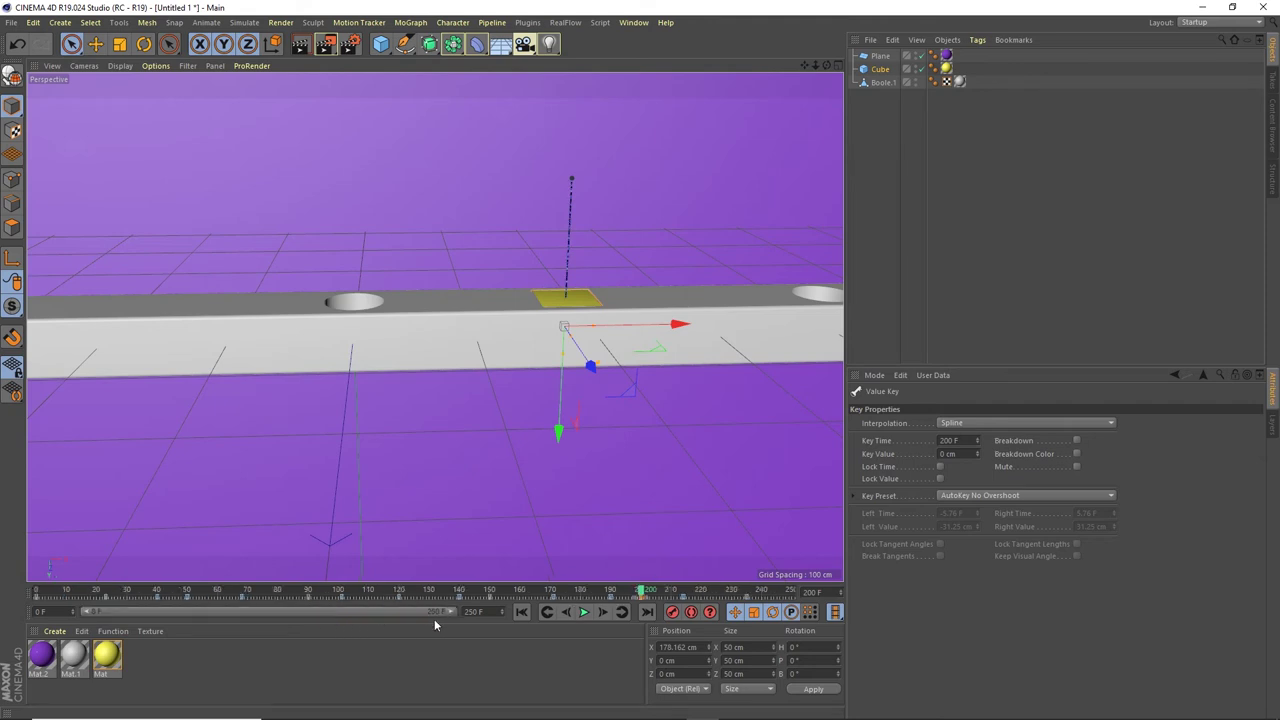
click(522, 614)
click(587, 613)
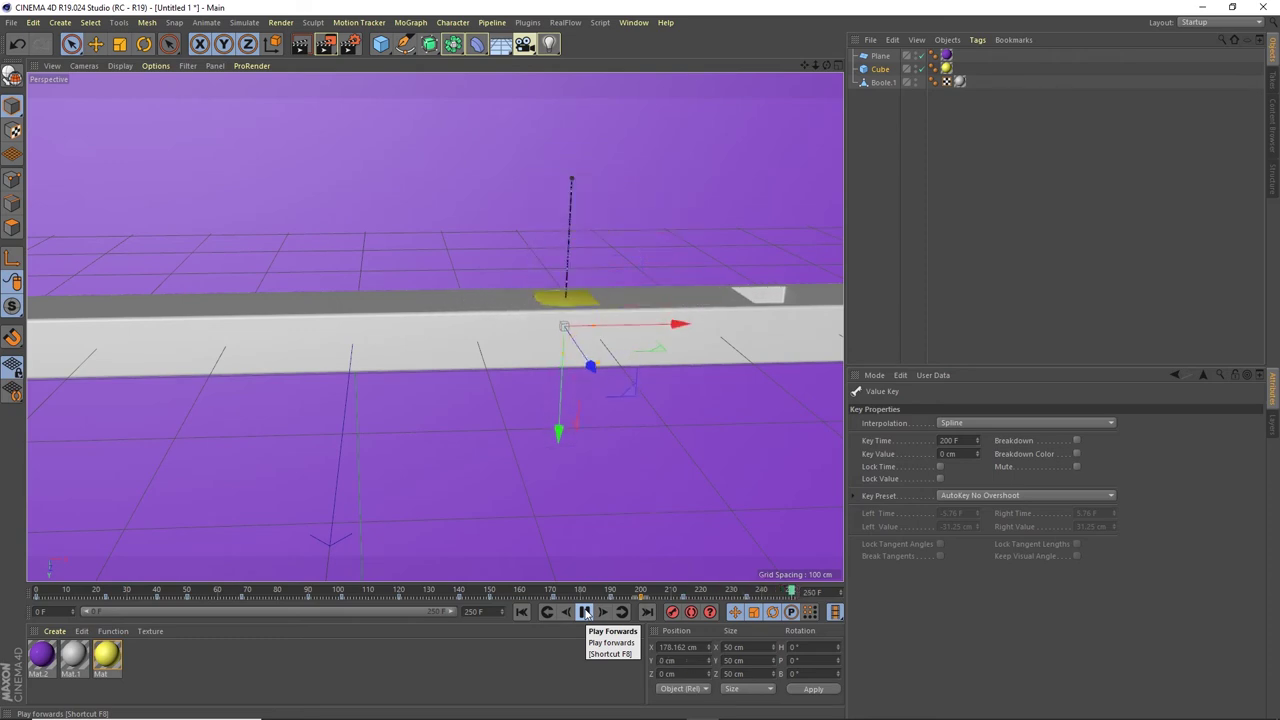
click(582, 612)
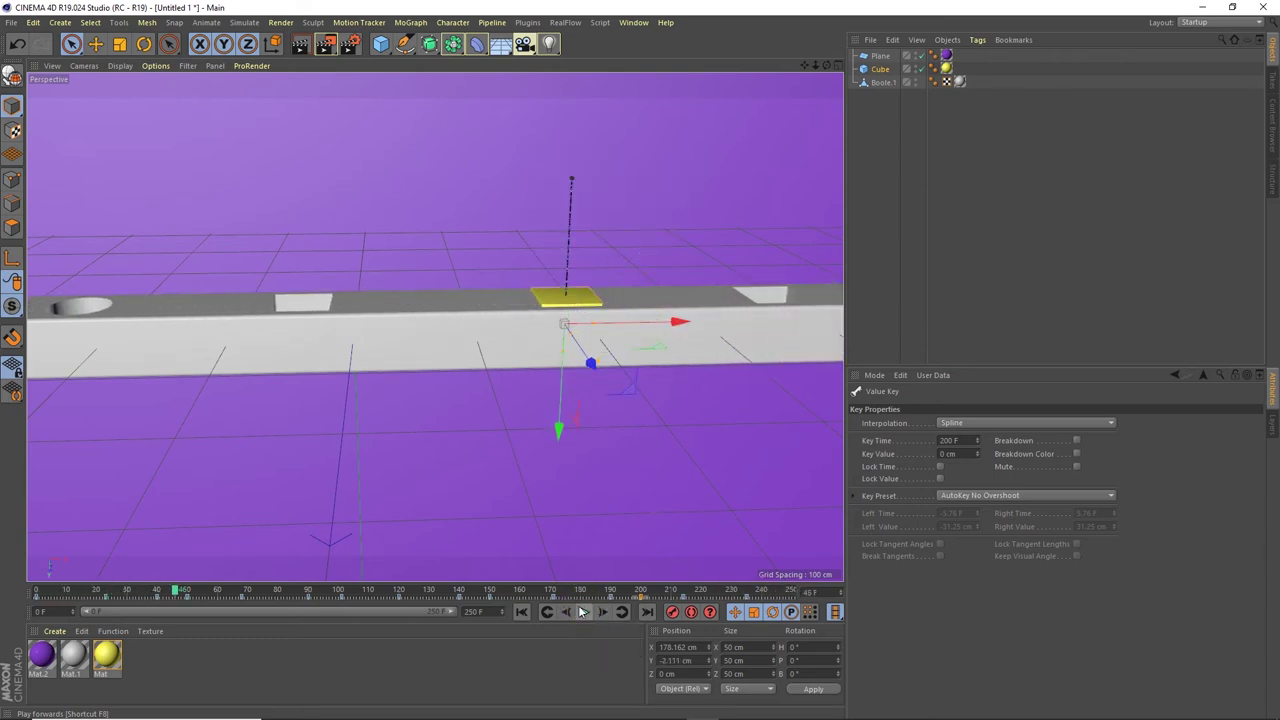
click(582, 612)
mouse_move(180, 592)
mouse_down()
mouse_move(107, 621)
mouse_move(180, 626)
mouse_move(109, 623)
mouse_up()
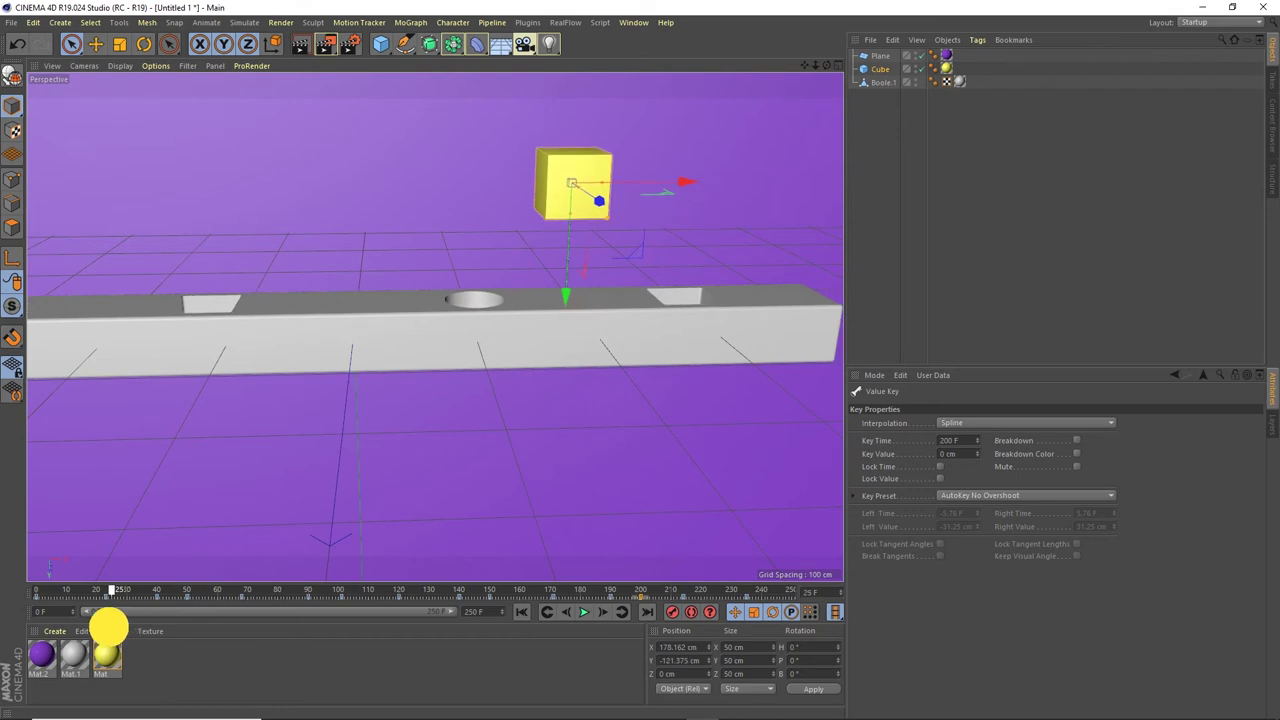
drag(453, 615, 189, 614)
drag(322, 592, 310, 590)
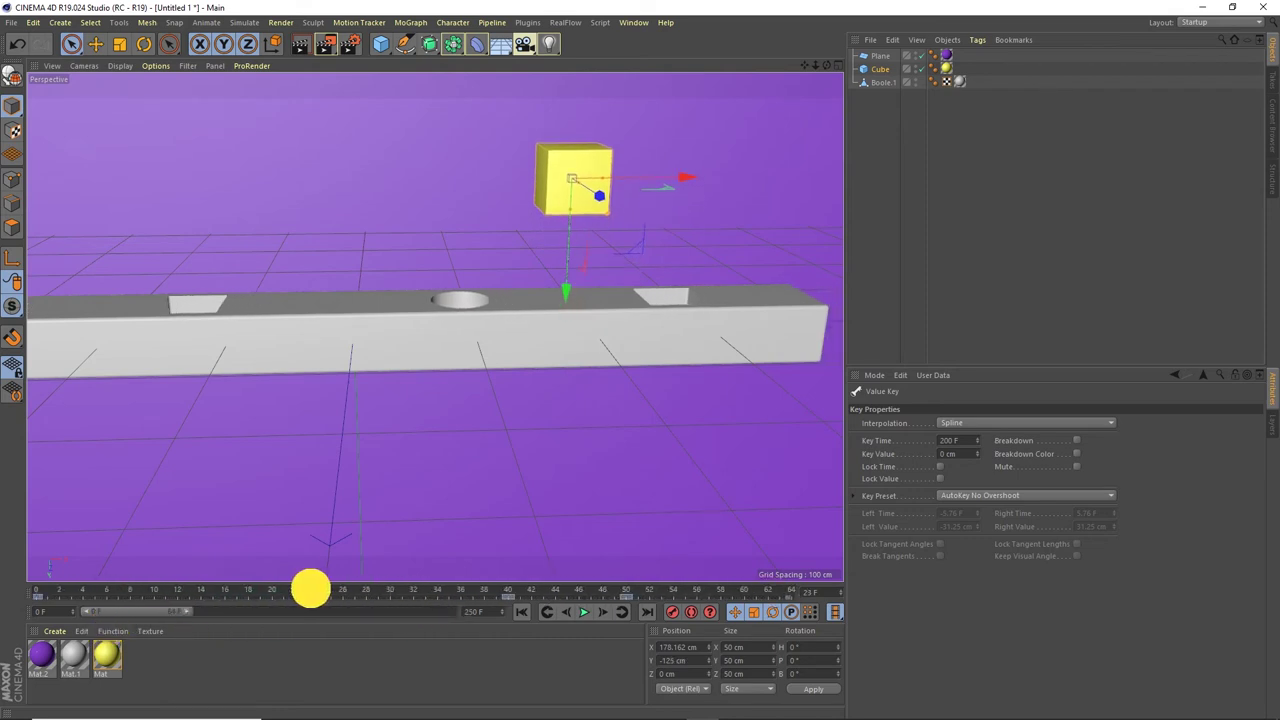
Reframe the viewport and drag the Cube's P.Y up to about -190 cm above the bar
drag(806, 66, 640, 357)
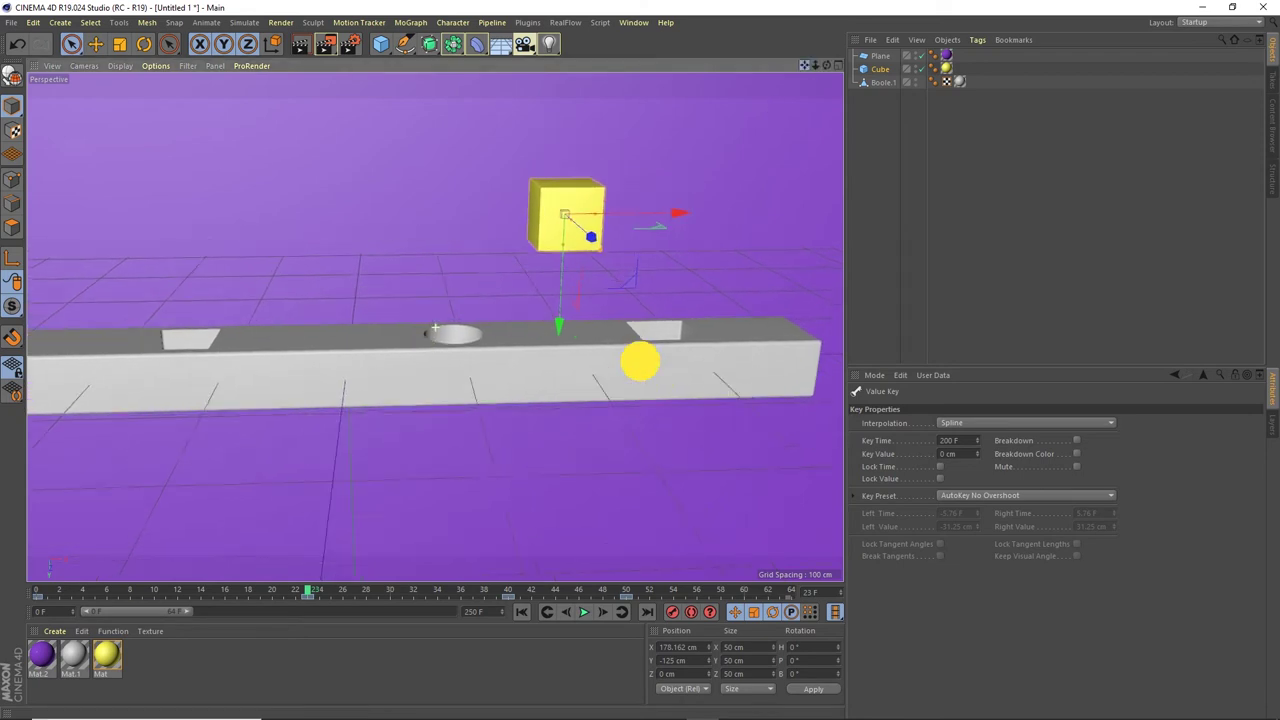
drag(824, 66, 640, 360)
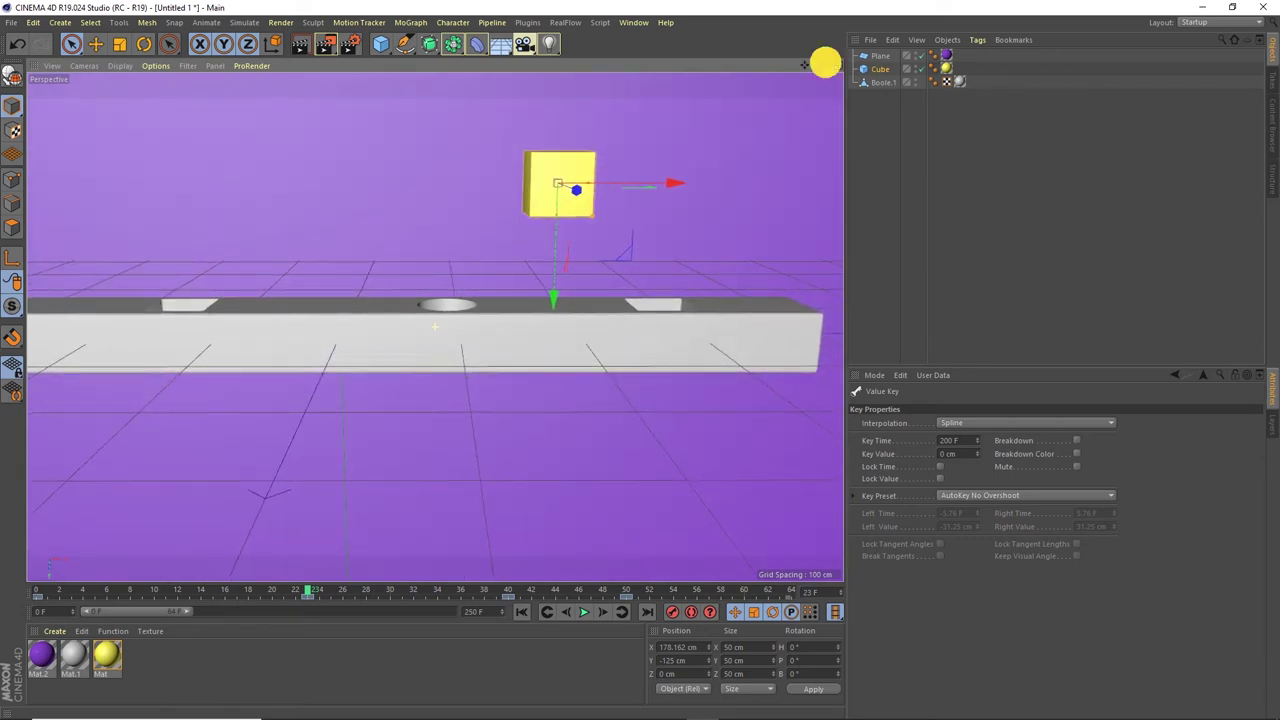
drag(805, 65, 640, 360)
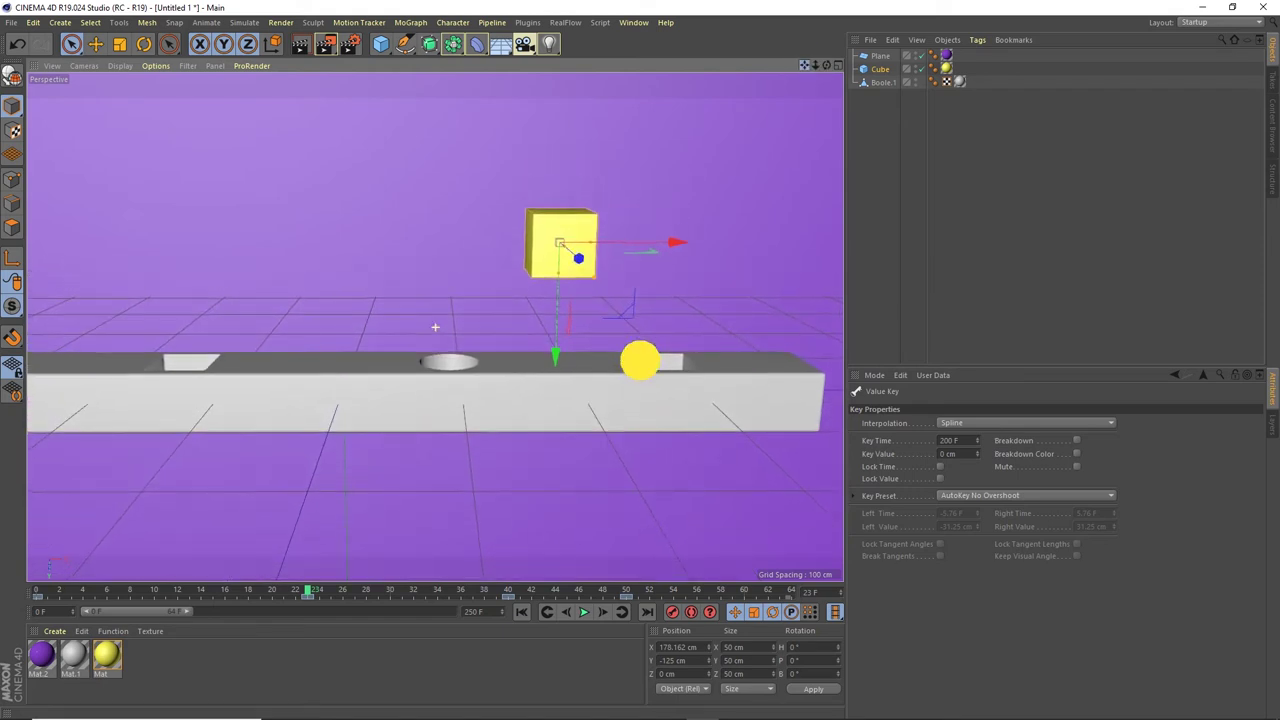
drag(435, 327, 435, 327)
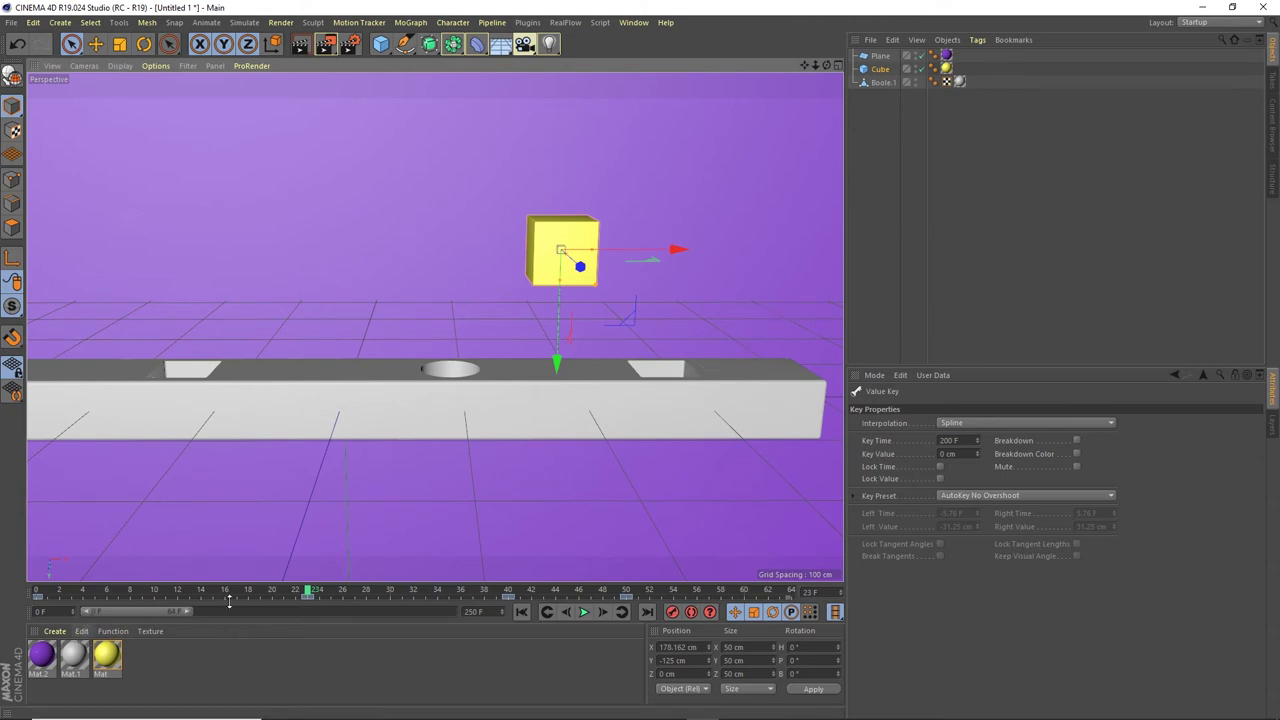
click(308, 594)
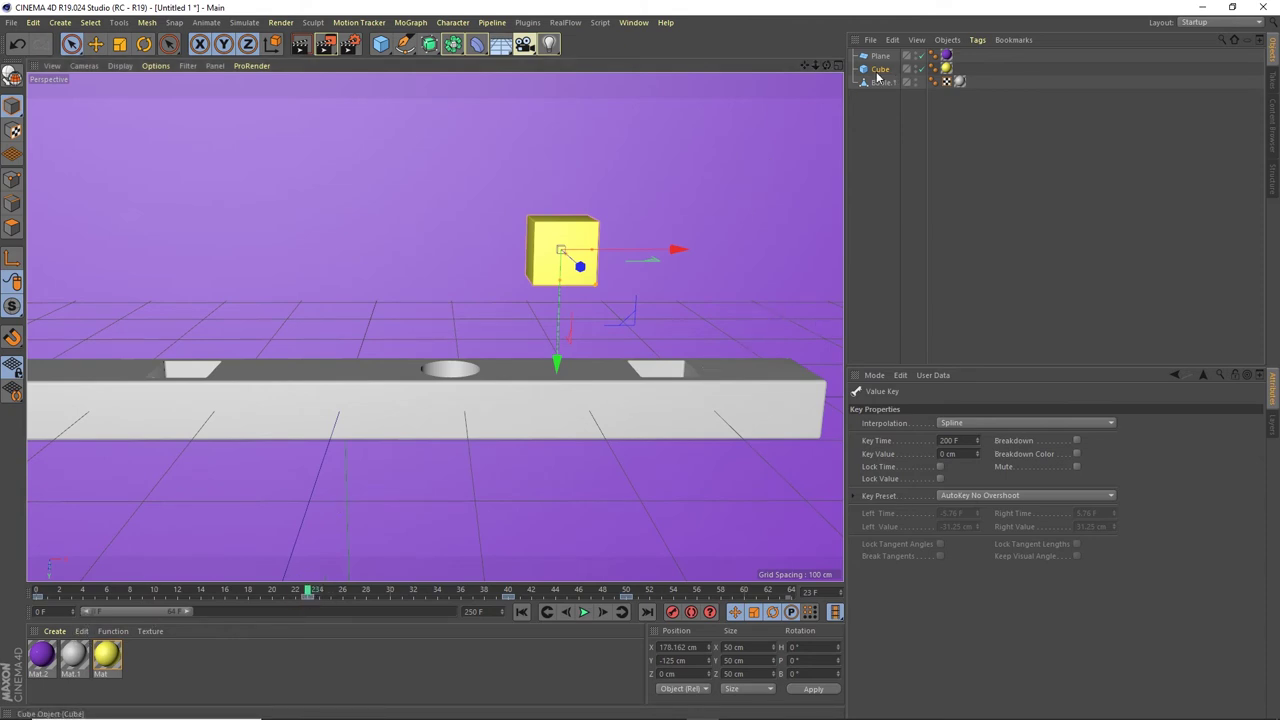
click(879, 69)
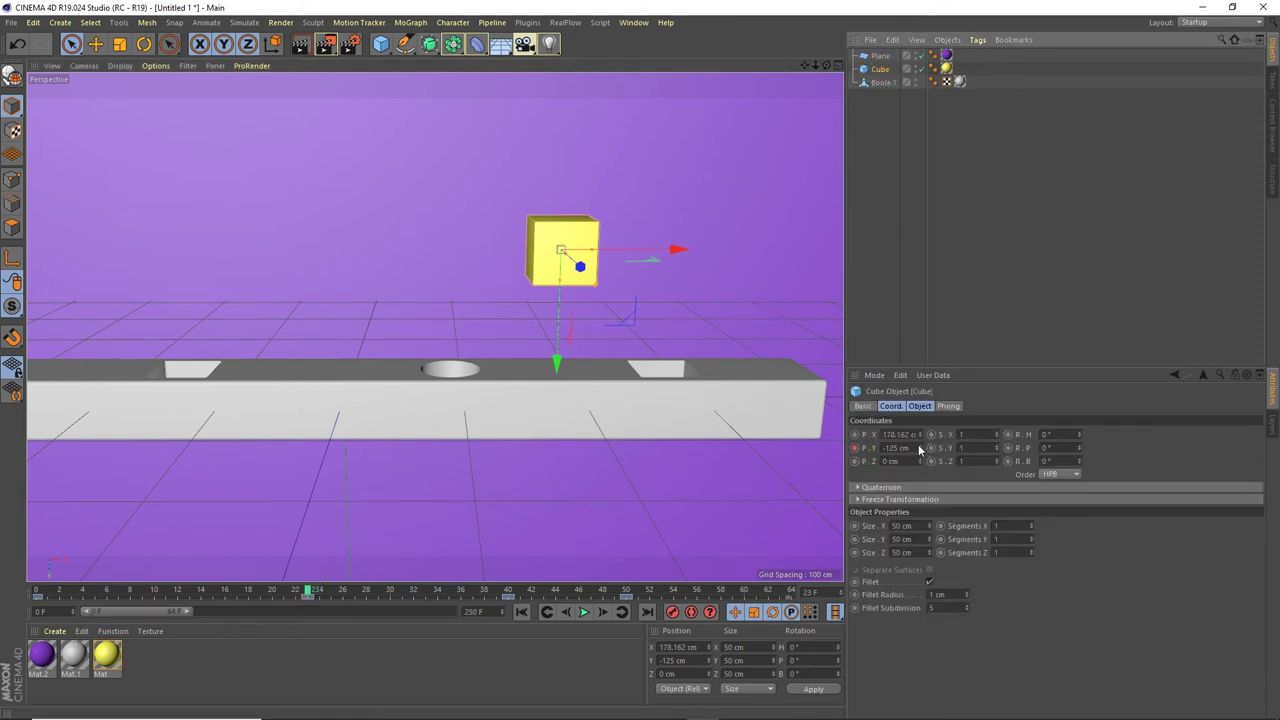
drag(920, 449, 852, 452)
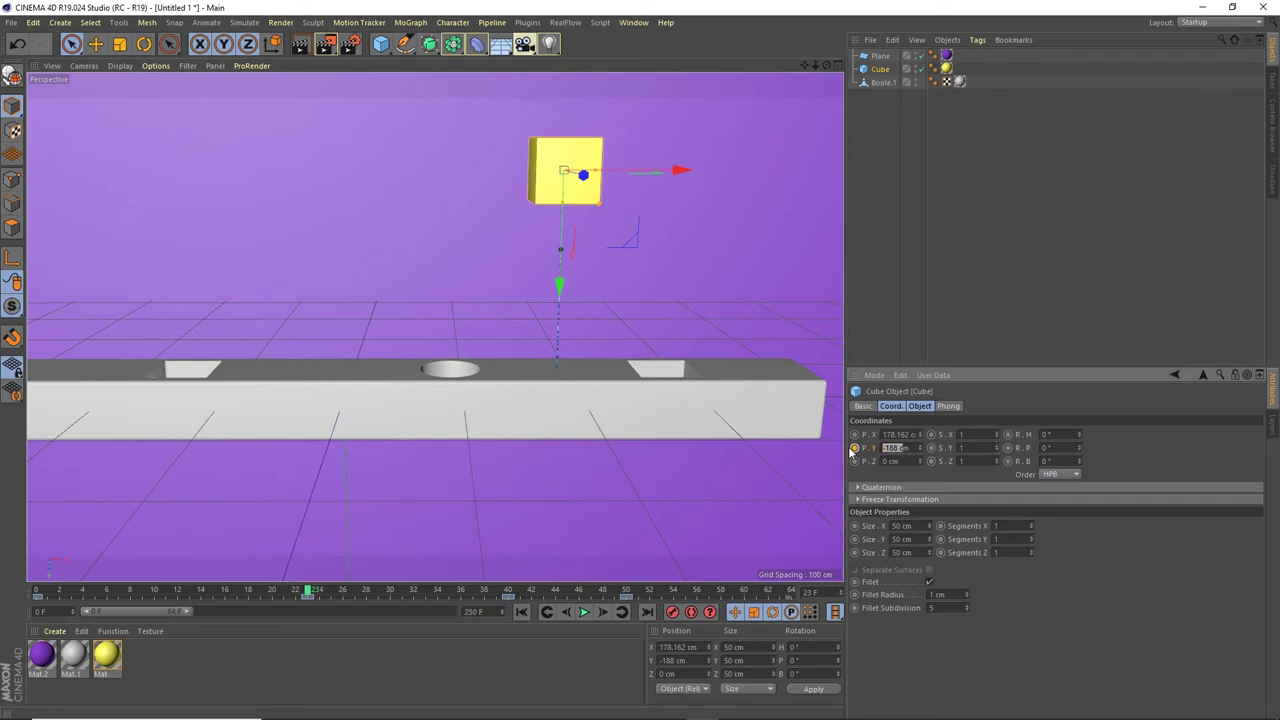
Enter -190 cm as the Cube's P.Y position
text(-190m)
key(Return)
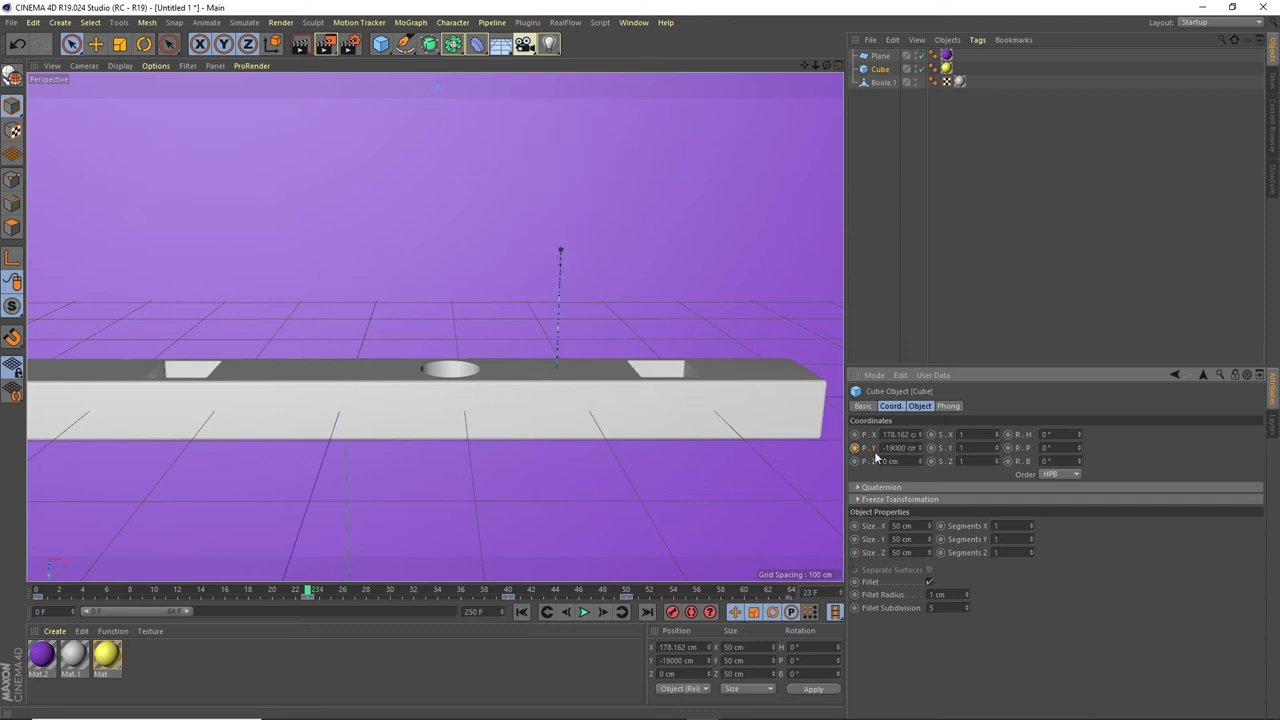
click(841, 448)
text(-190cm)
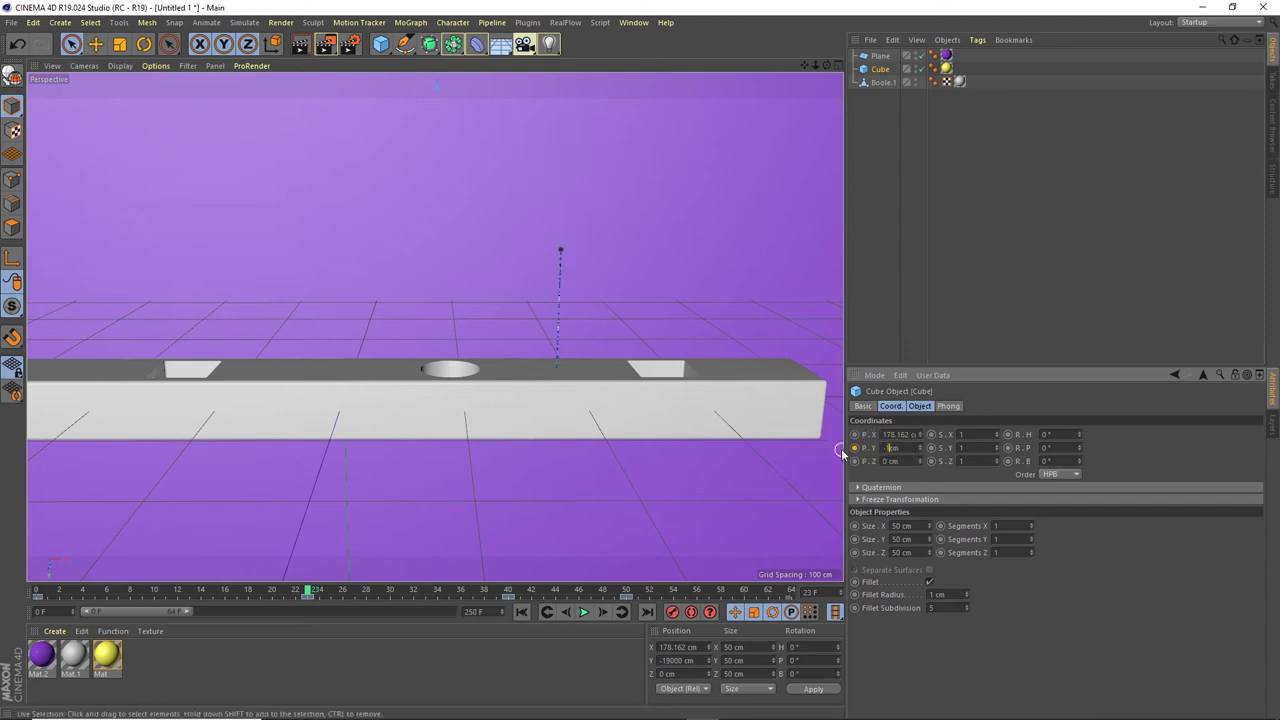
key(Return)
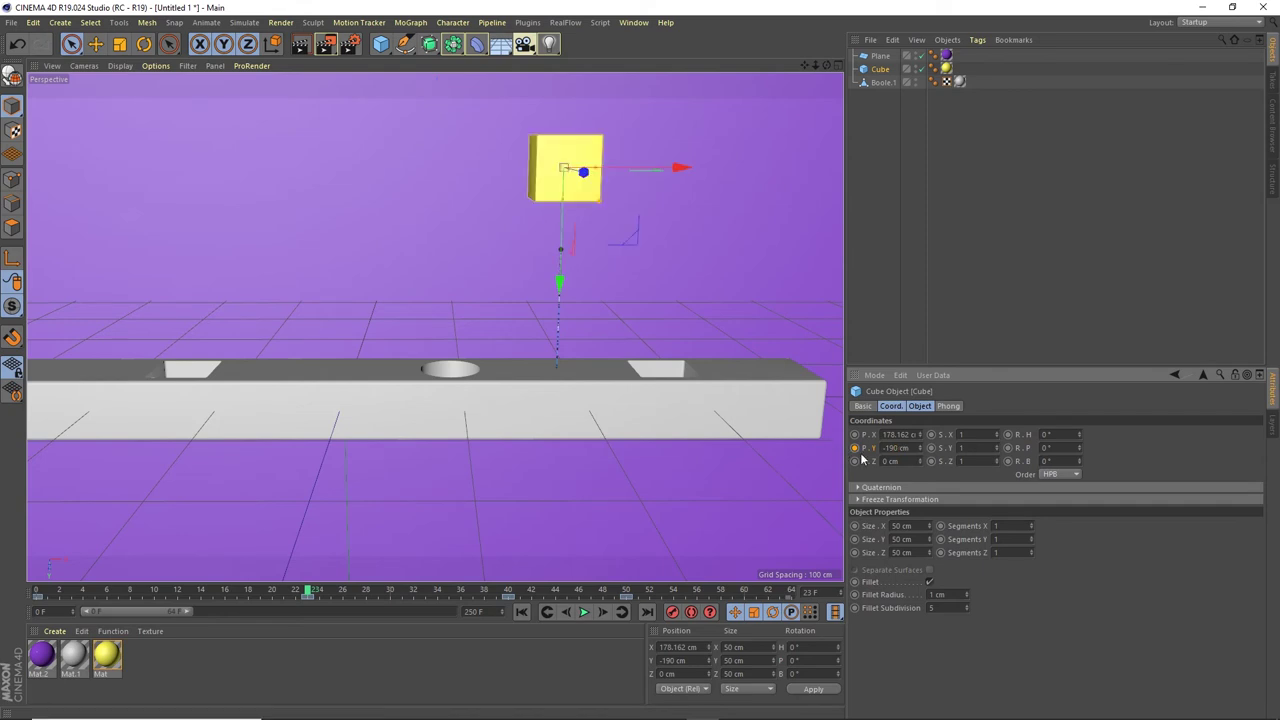
double_click(838, 450)
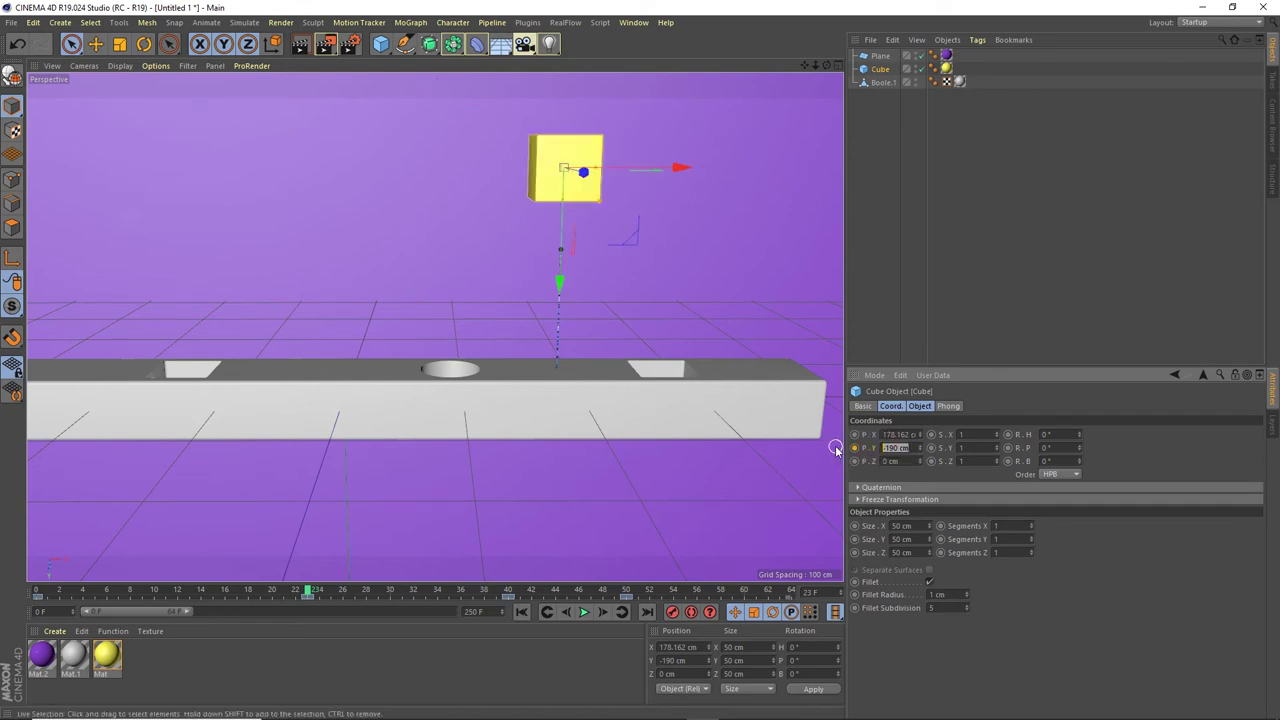
click(850, 449)
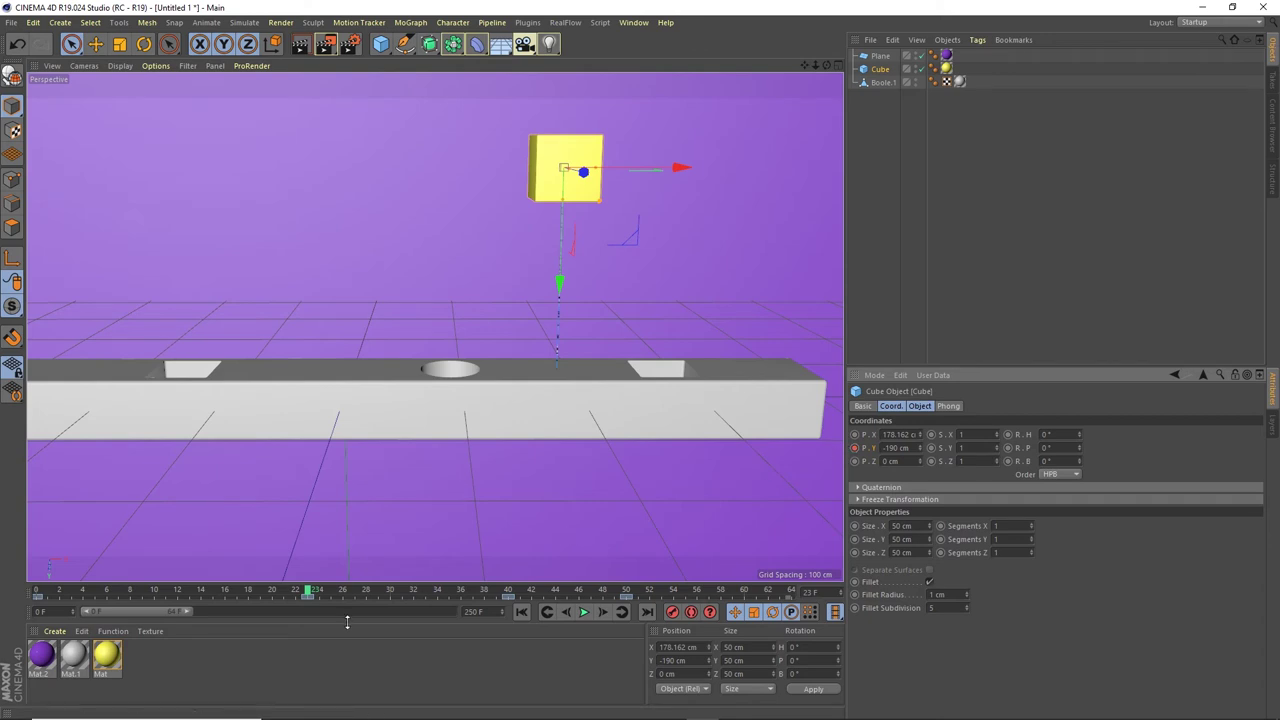
Play the cube's animation and scrub to frame 68
drag(163, 612, 173, 612)
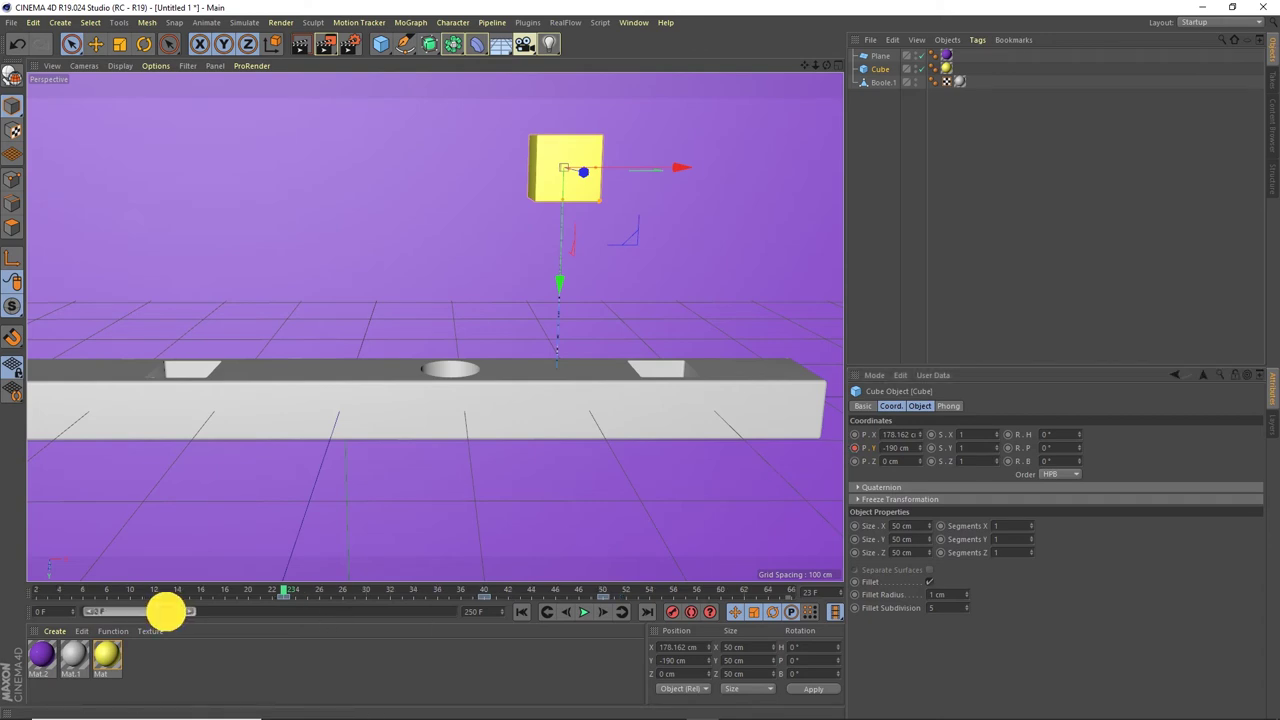
click(585, 612)
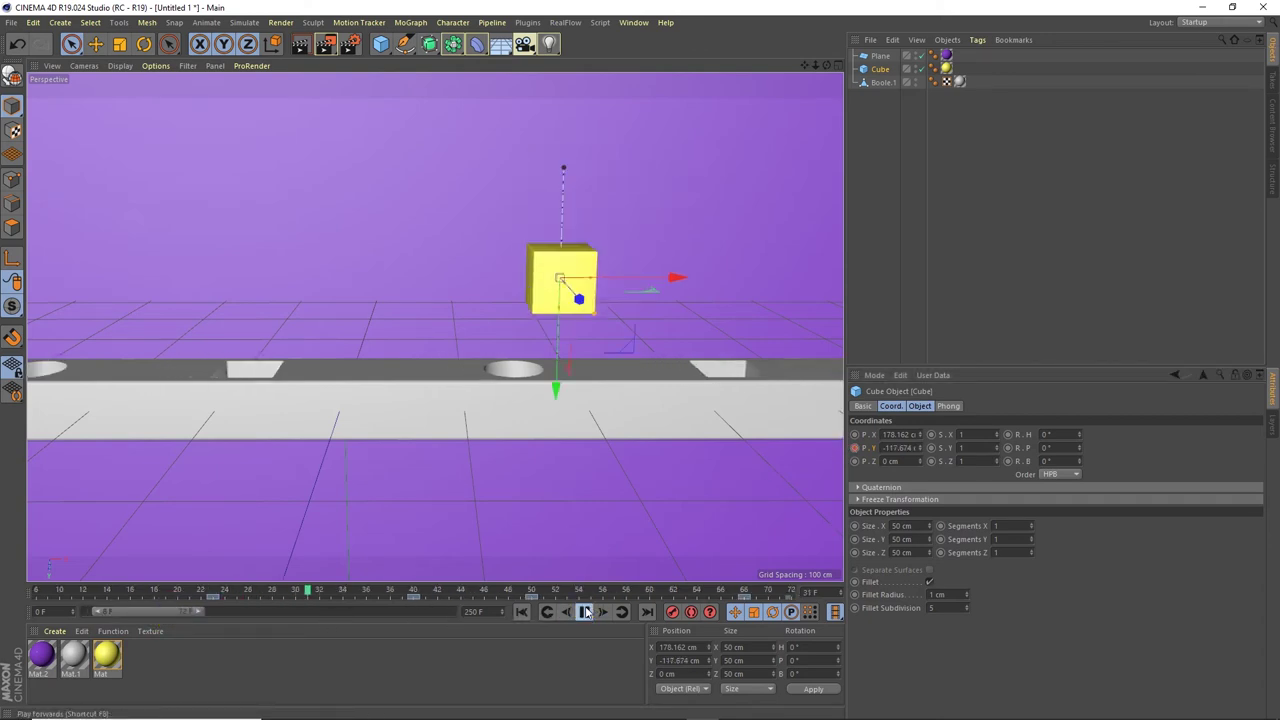
click(585, 609)
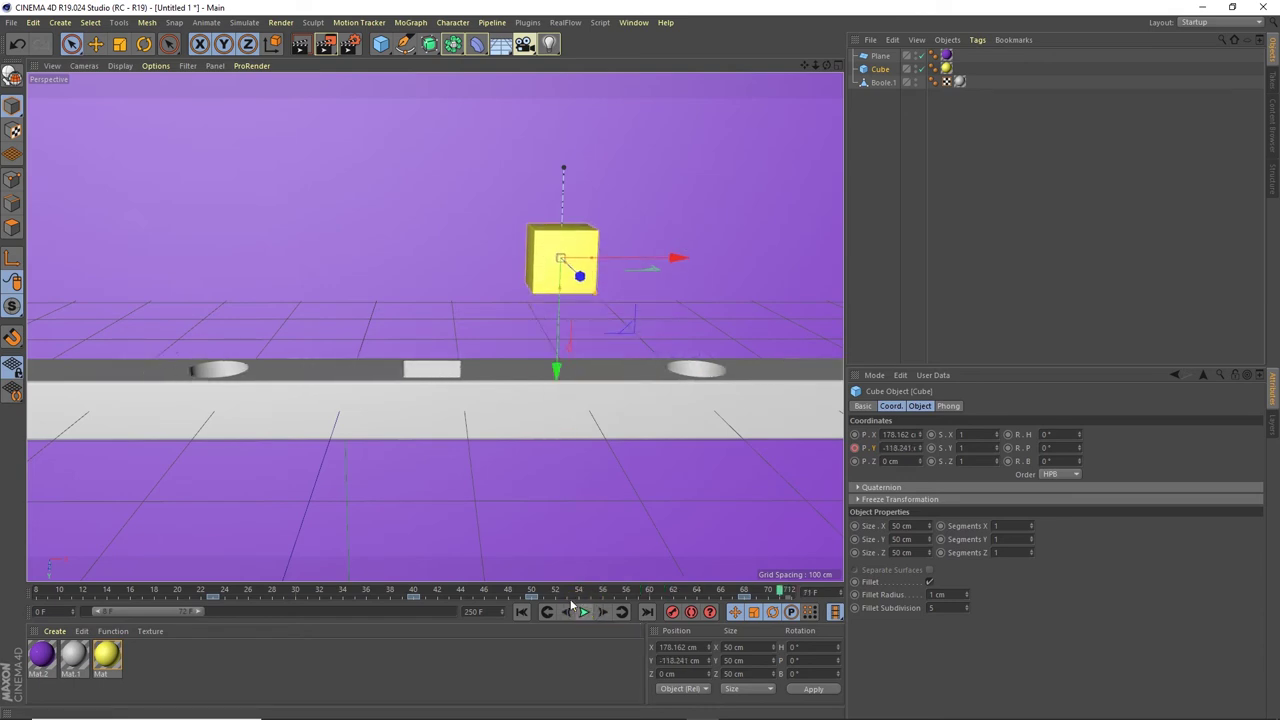
drag(771, 591, 748, 590)
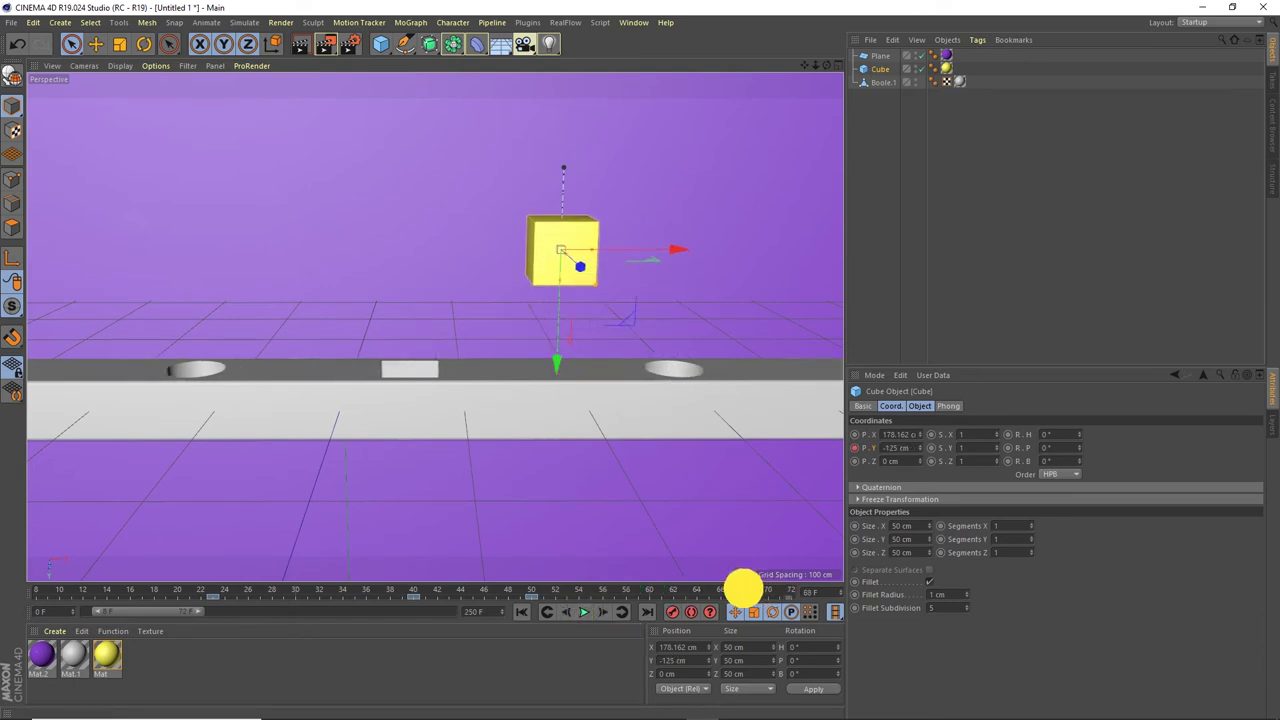
Change the cube's frame-68 height key from -125 cm to -190 cm
click(747, 592)
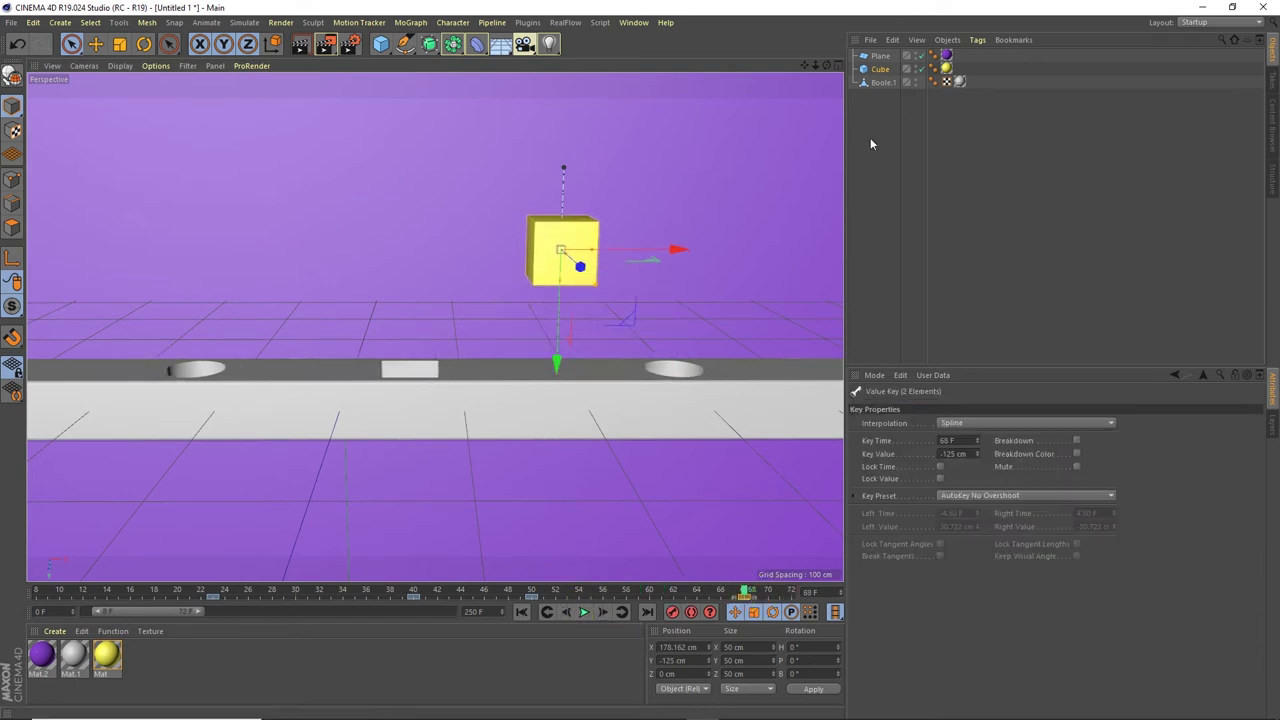
click(952, 454)
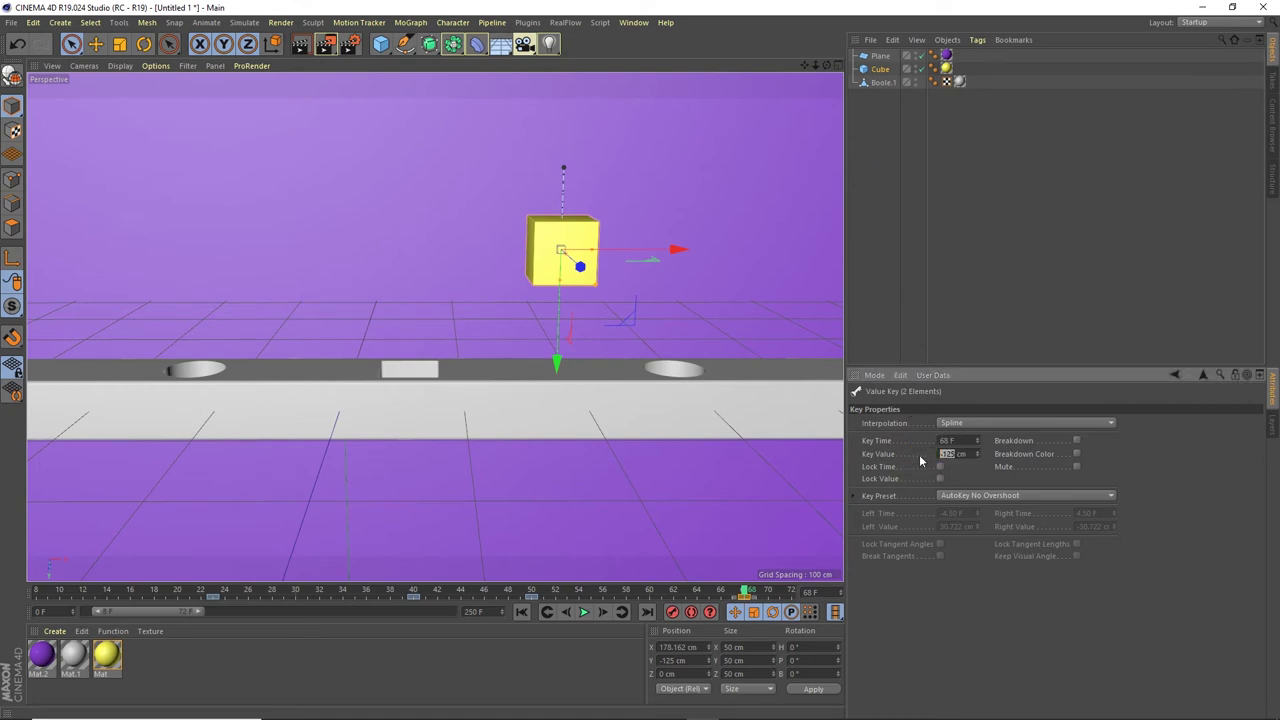
key(BackSpace)
key(Return)
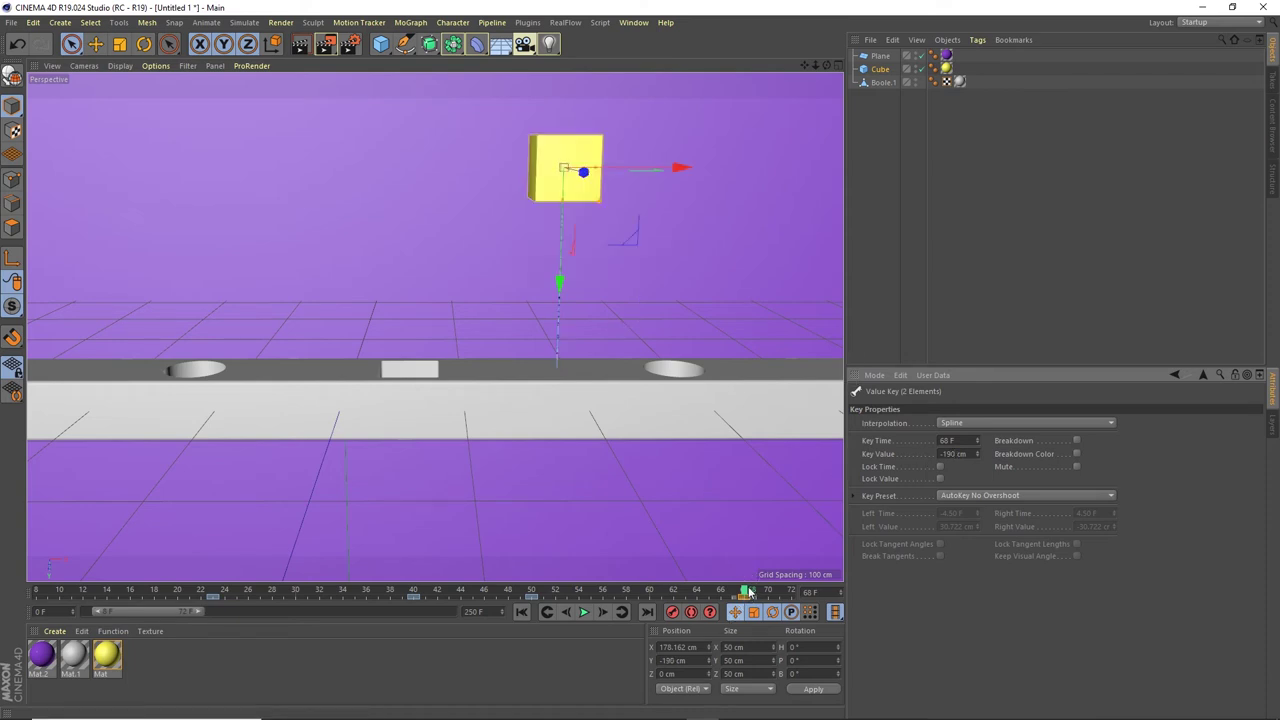
drag(711, 591, 784, 609)
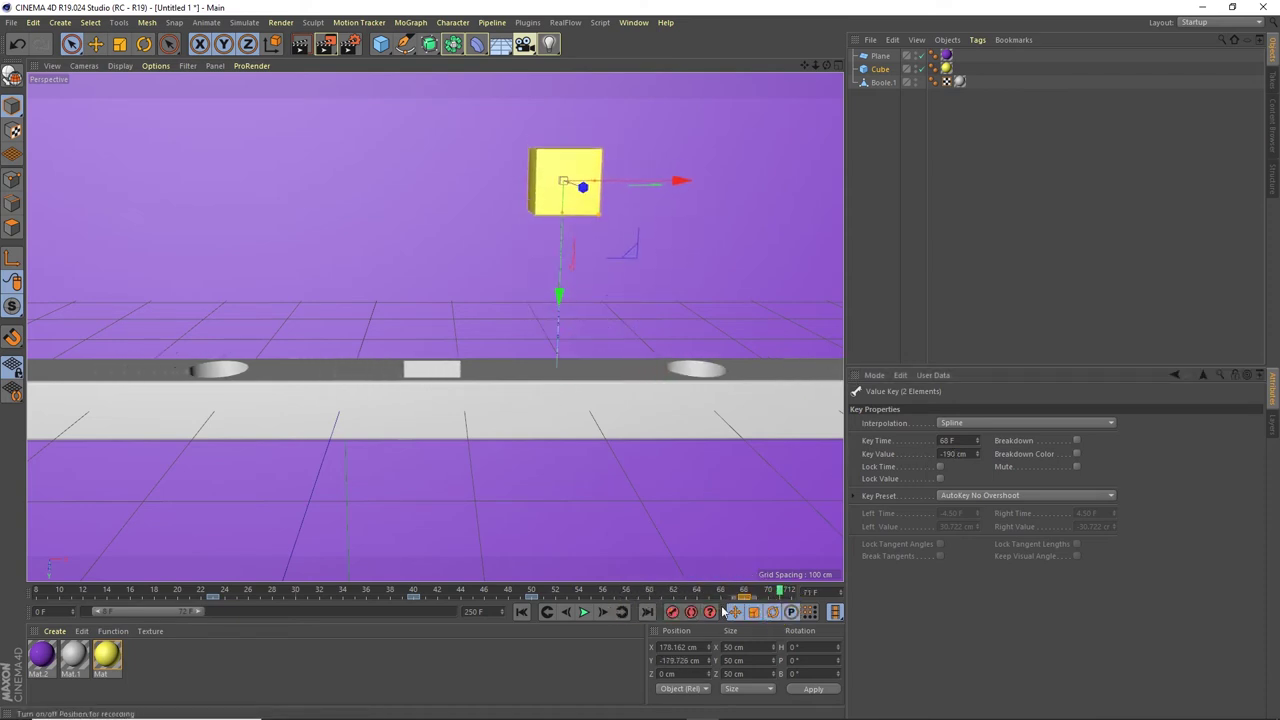
Change the cube's frame-120 height key to -190 cm as well
drag(196, 614, 543, 606)
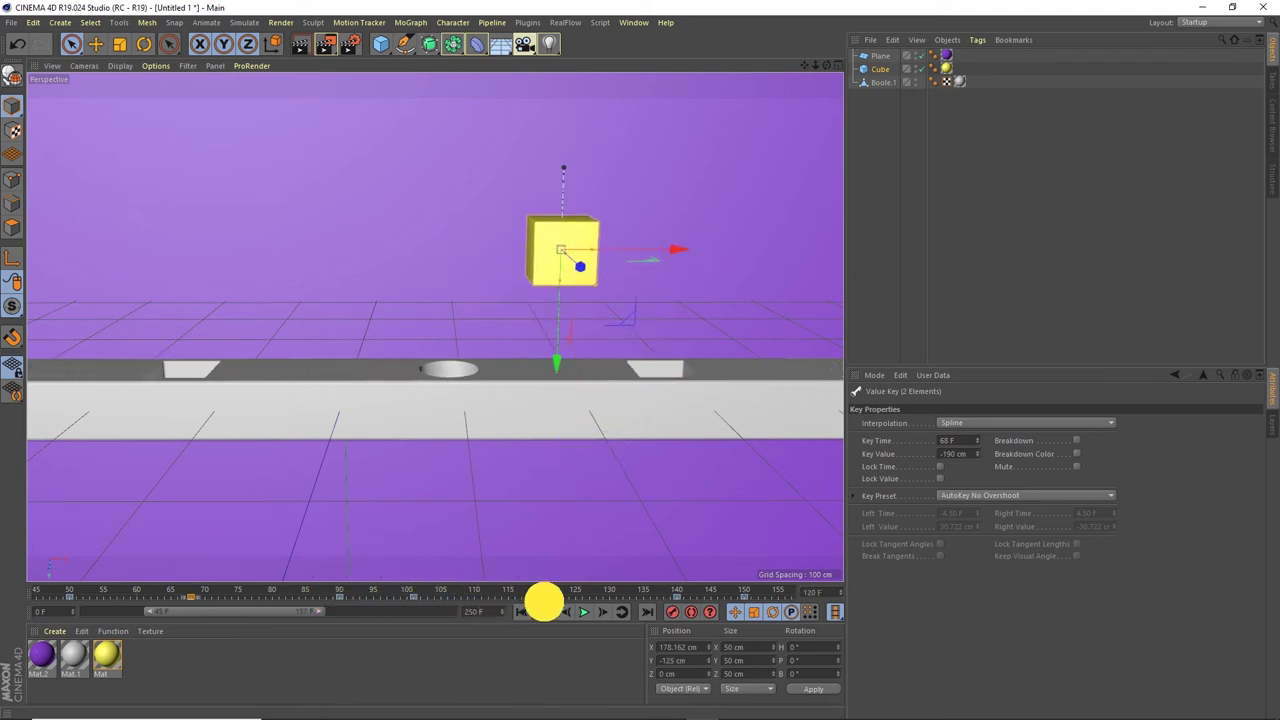
click(541, 598)
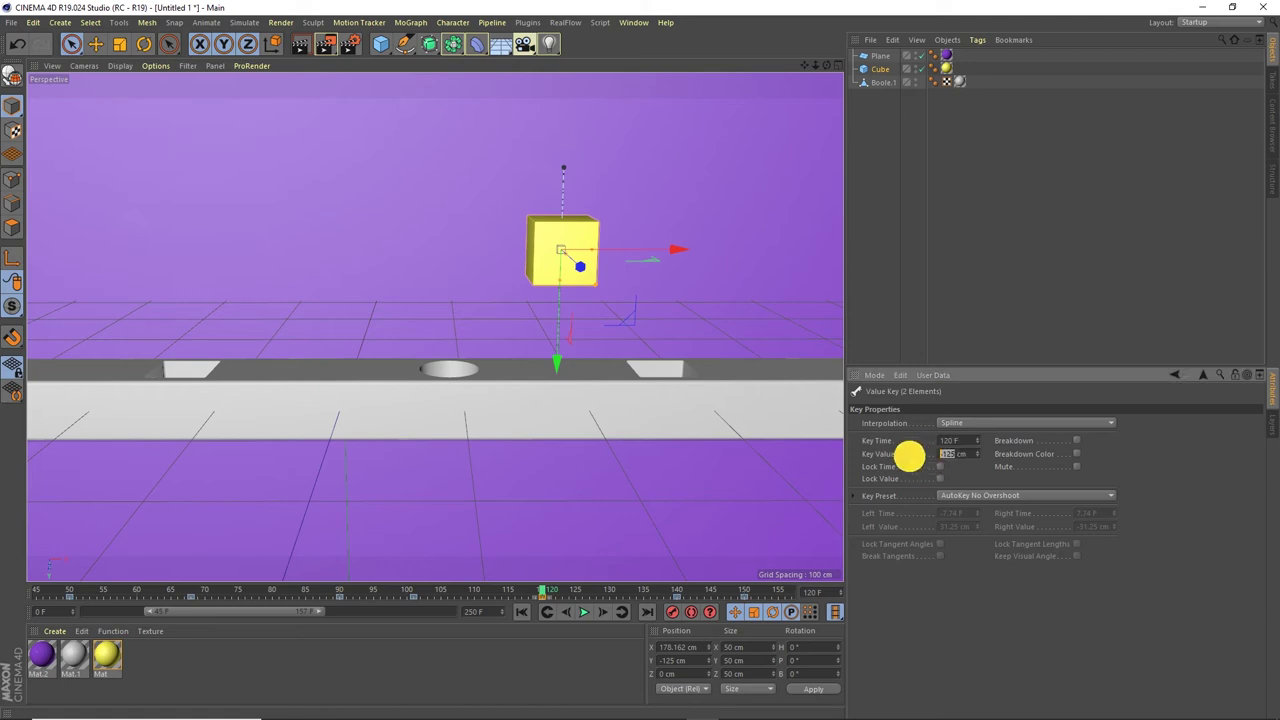
key(BackSpace)
key(Return)
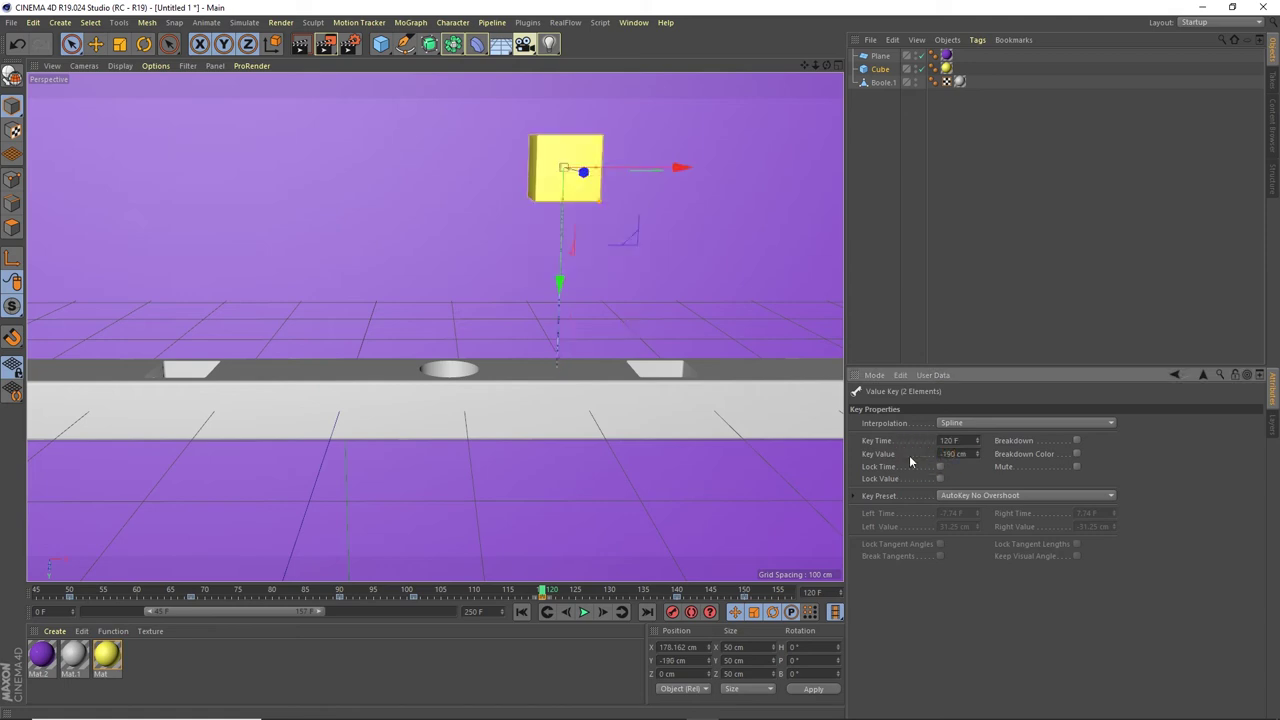
drag(321, 613, 445, 630)
Set the cube's height key at frame 171 to -190 cm
drag(316, 591, 508, 592)
click(507, 598)
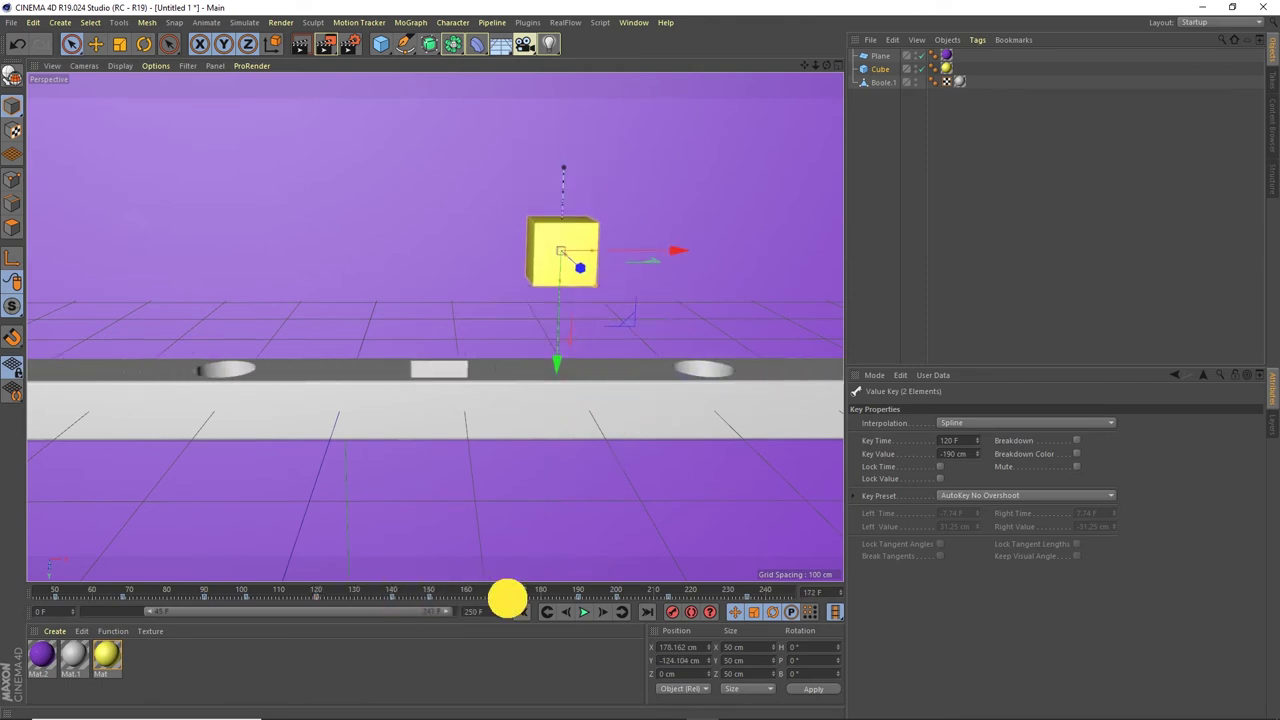
double_click(956, 453)
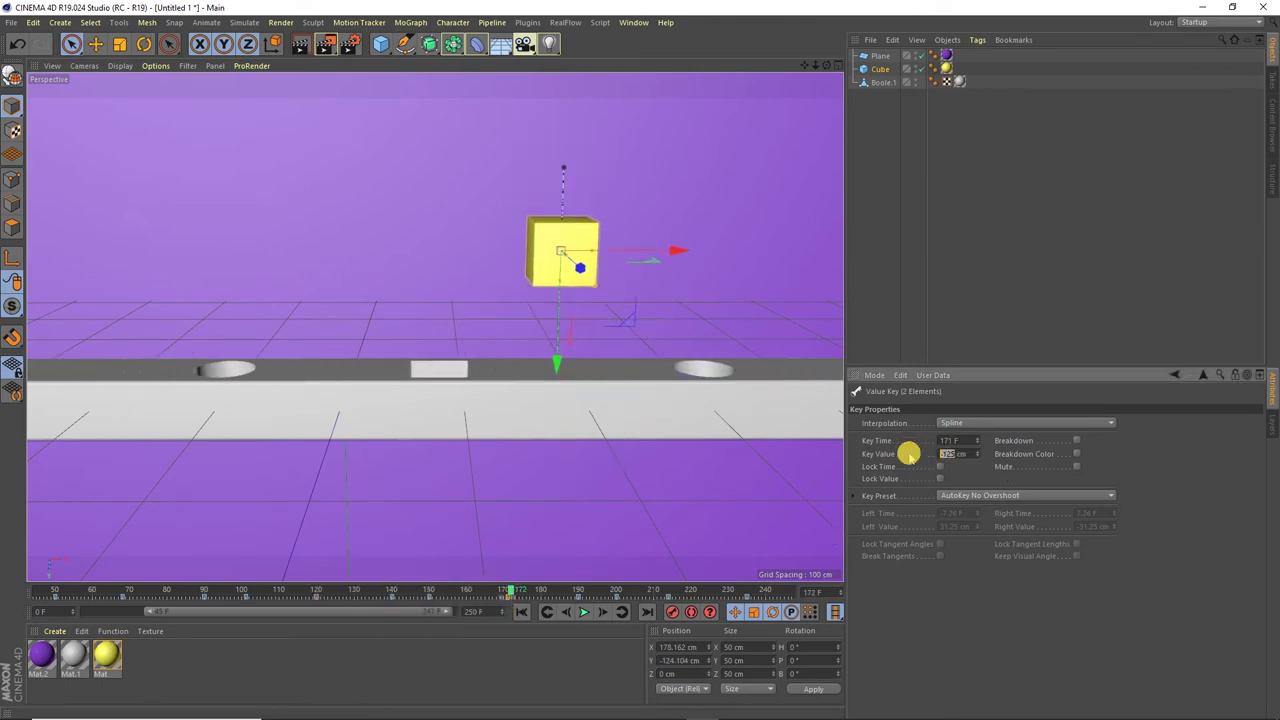
key(BackSpace)
text(0)
key(Return)
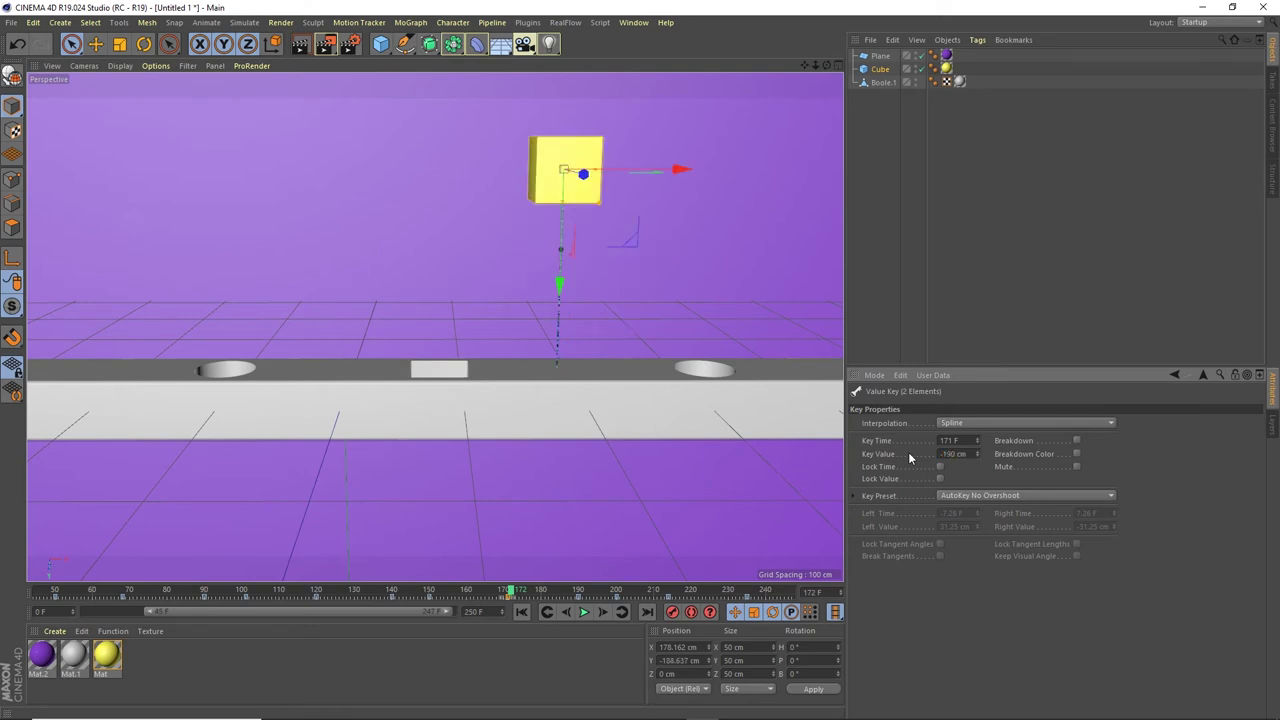
Set the frame-214 height key to -190 cm, then scrub to frame 243 to check
drag(510, 591, 669, 590)
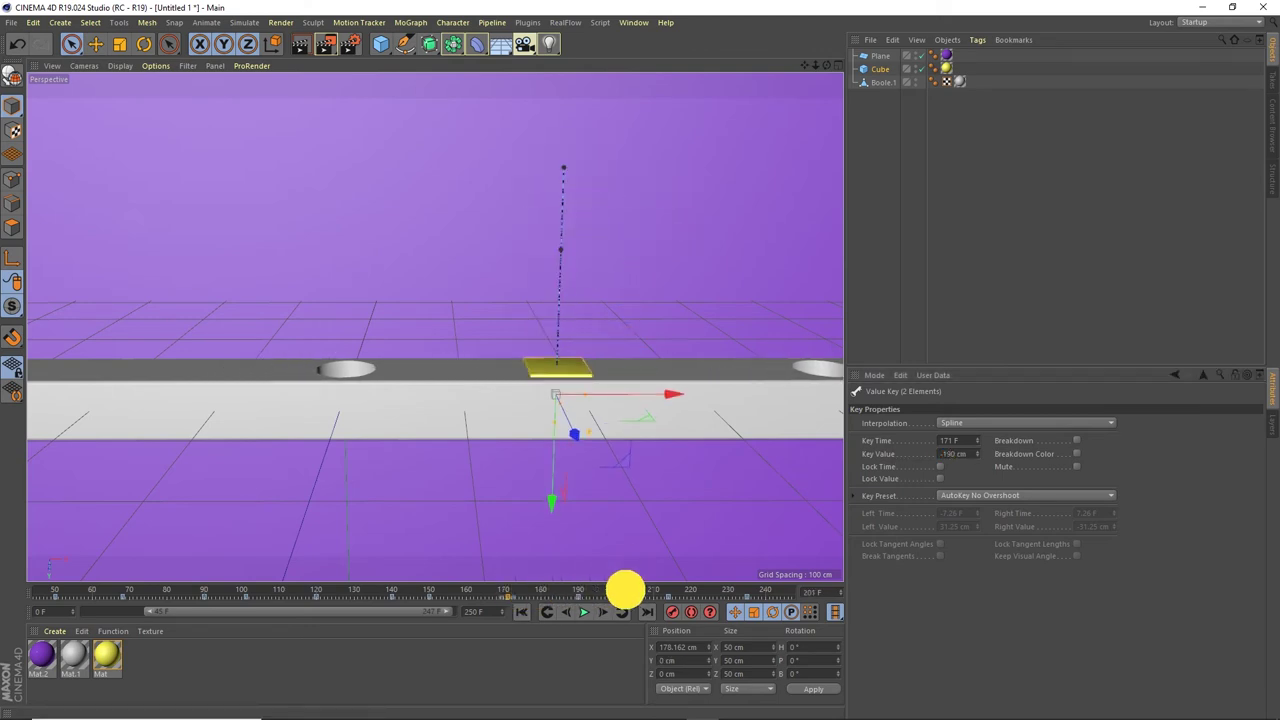
click(669, 592)
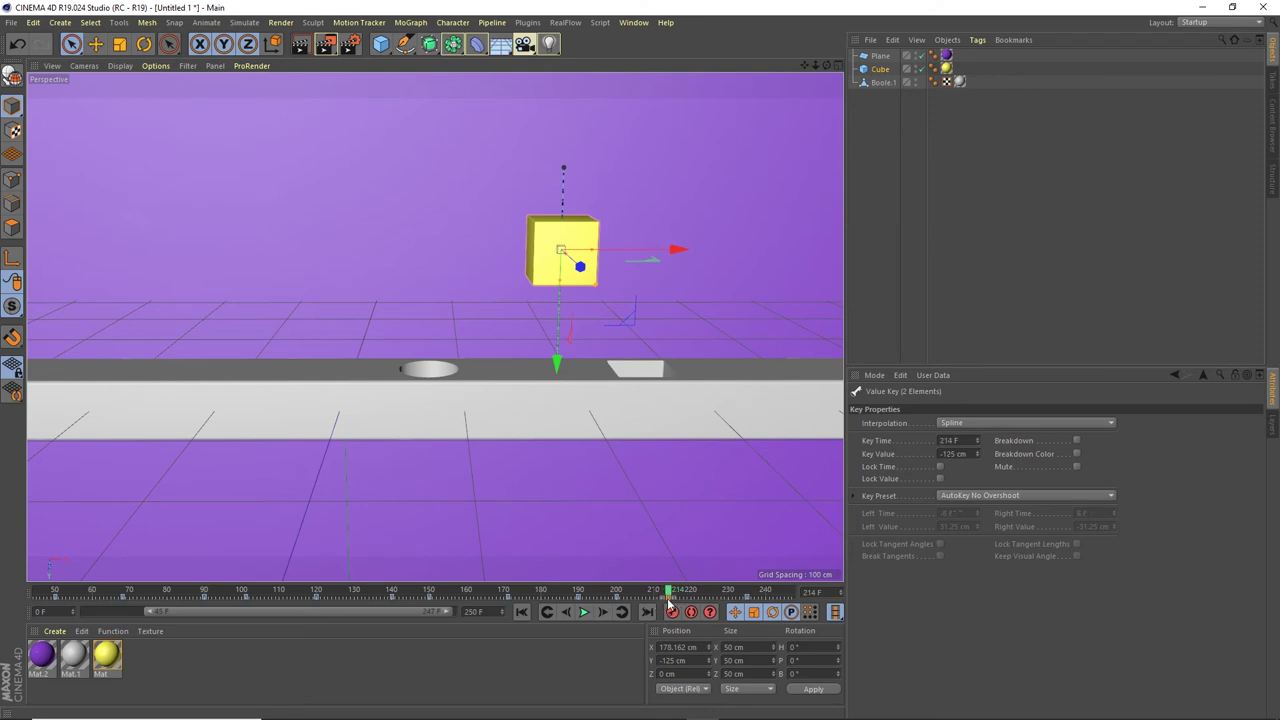
drag(958, 453, 886, 453)
key(BackSpace)
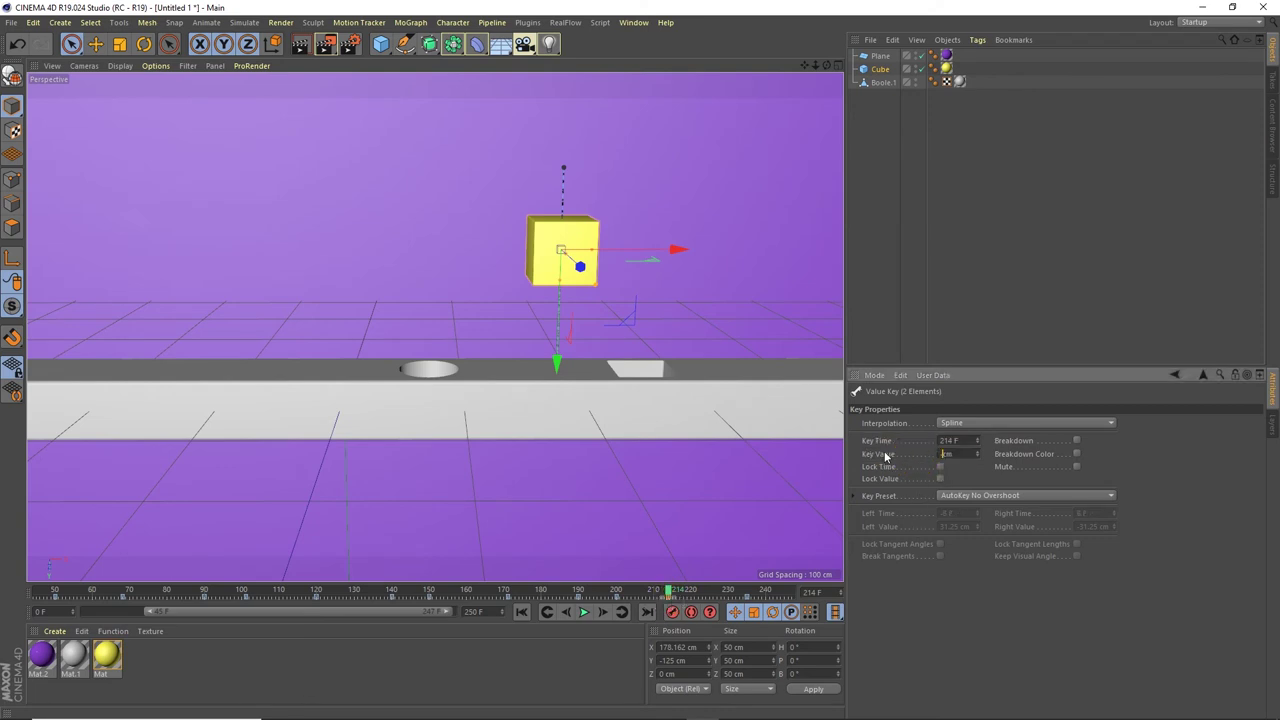
text(-150)
text(-190)
key(Return)
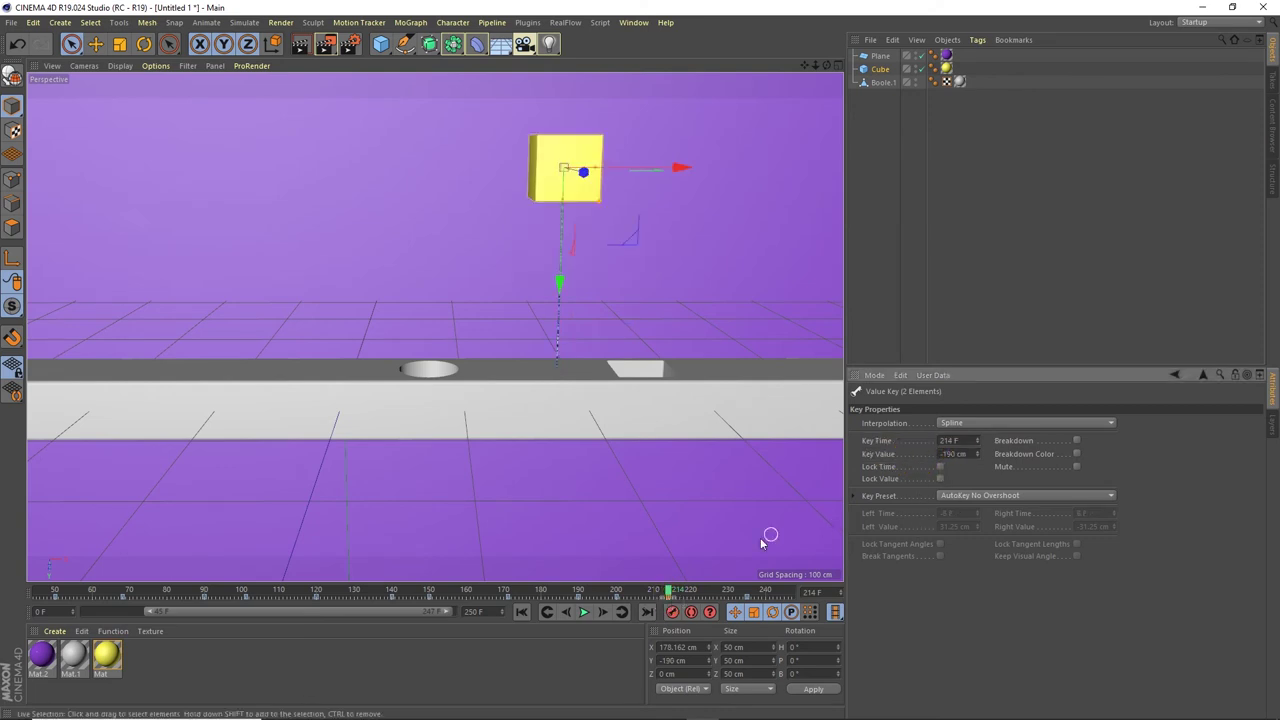
click(698, 587)
mouse_move(698, 587)
mouse_down()
mouse_move(785, 591)
mouse_move(30, 592)
mouse_up()
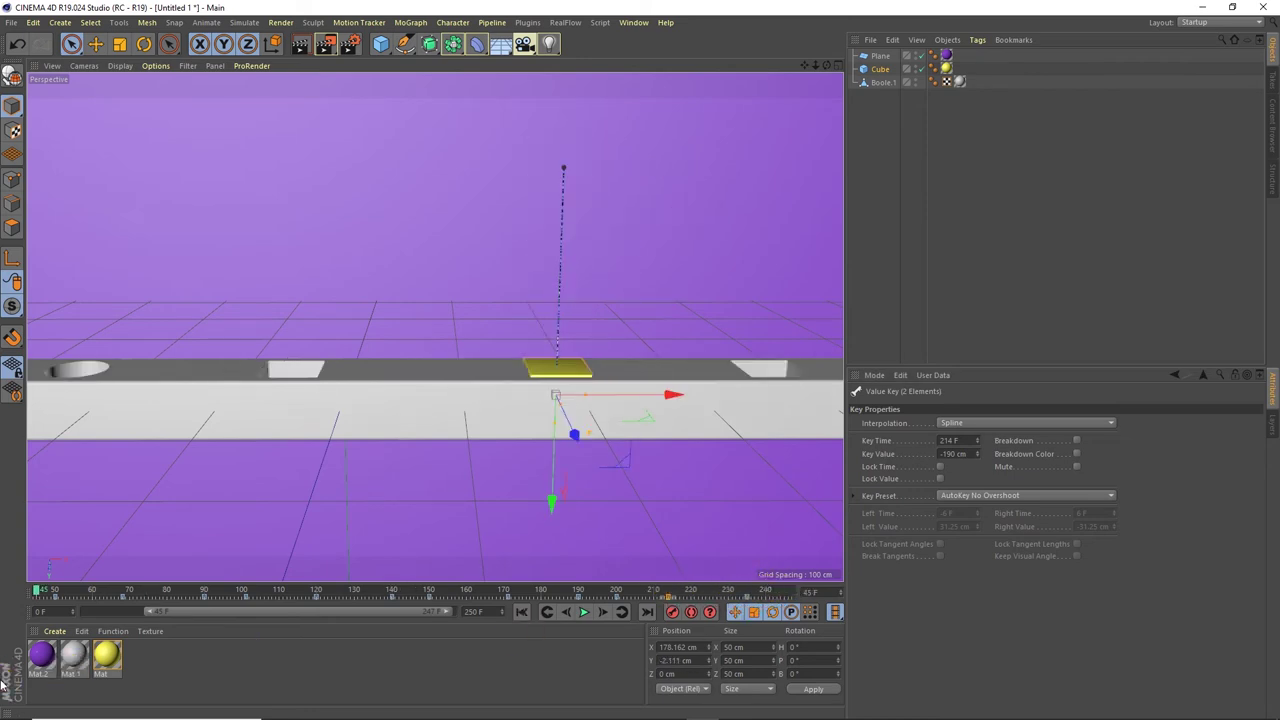
Select the Cube, show the timeline from frame 0, and select its frame-0 key
click(878, 68)
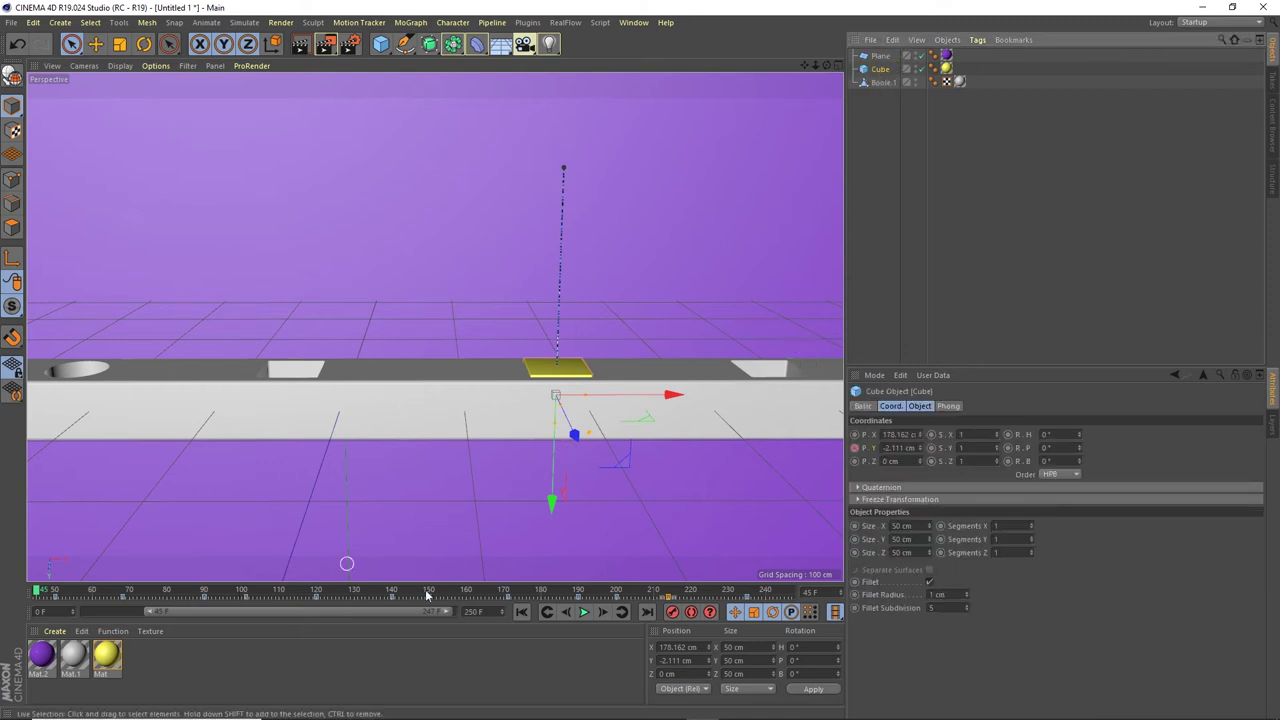
drag(35, 594, 8, 595)
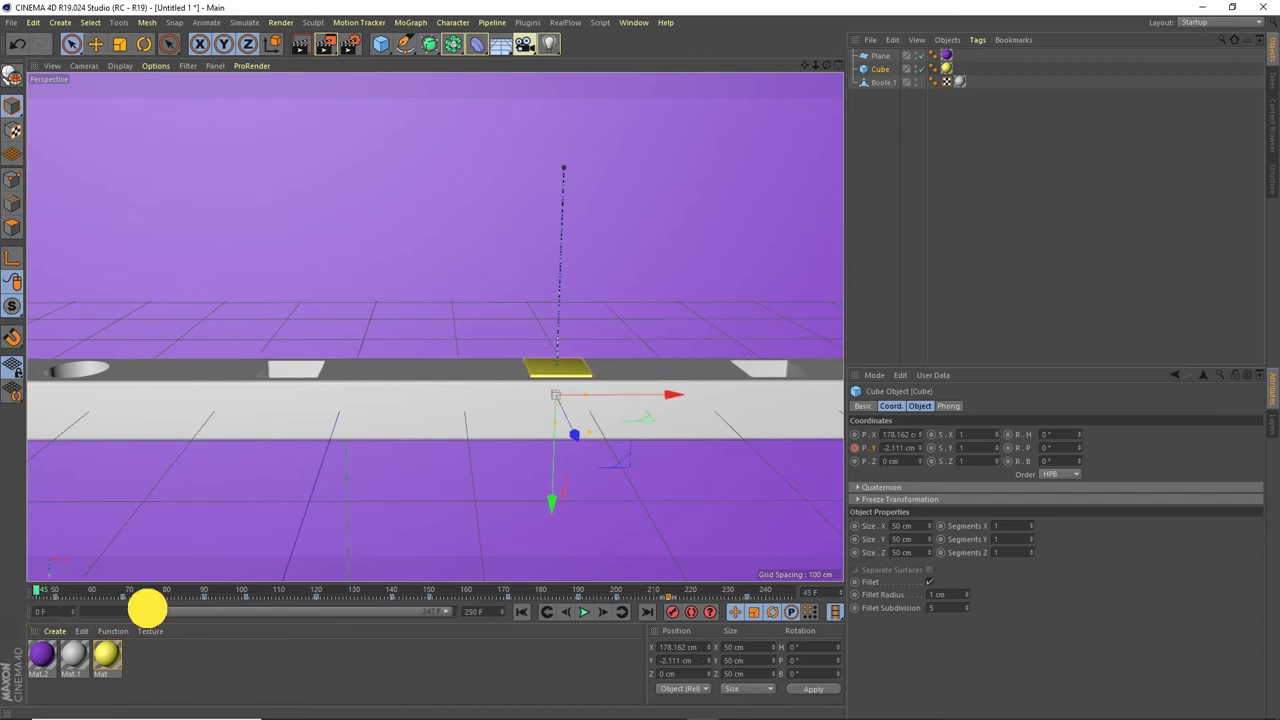
drag(149, 610, 30, 612)
mouse_move(184, 594)
mouse_down()
mouse_move(55, 600)
mouse_move(148, 617)
mouse_move(157, 612)
mouse_move(36, 612)
mouse_up()
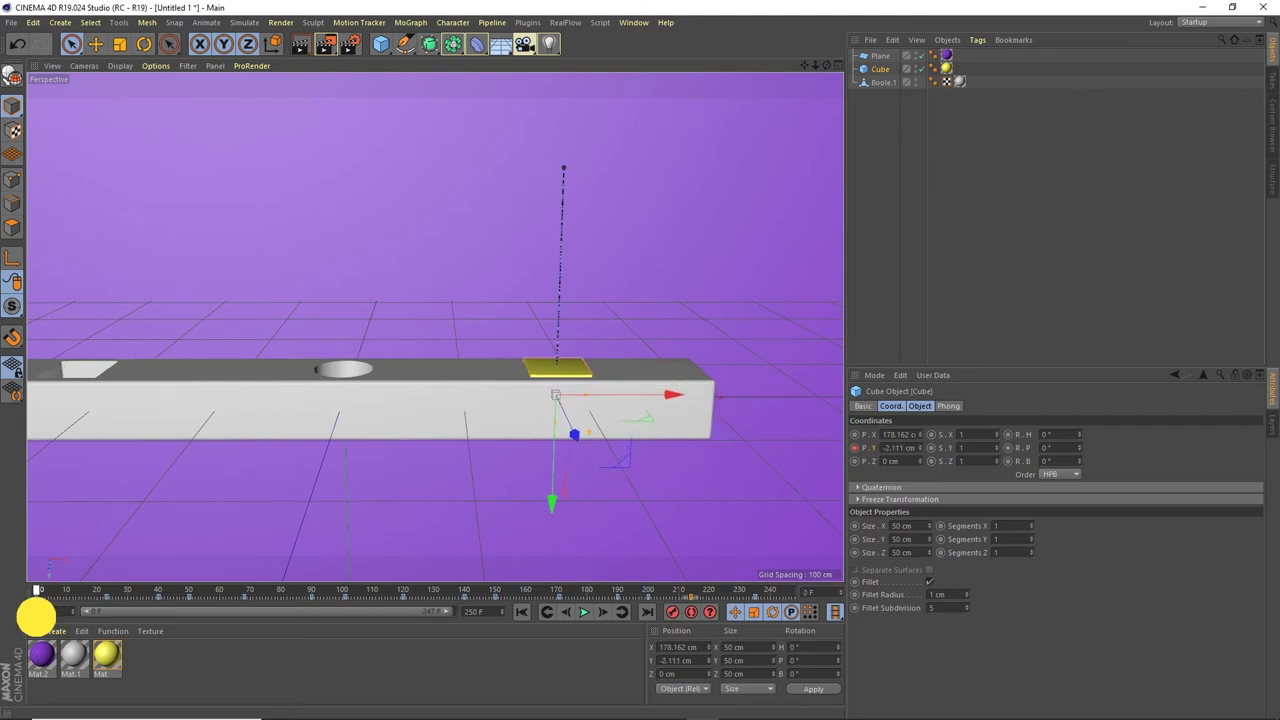
click(856, 595)
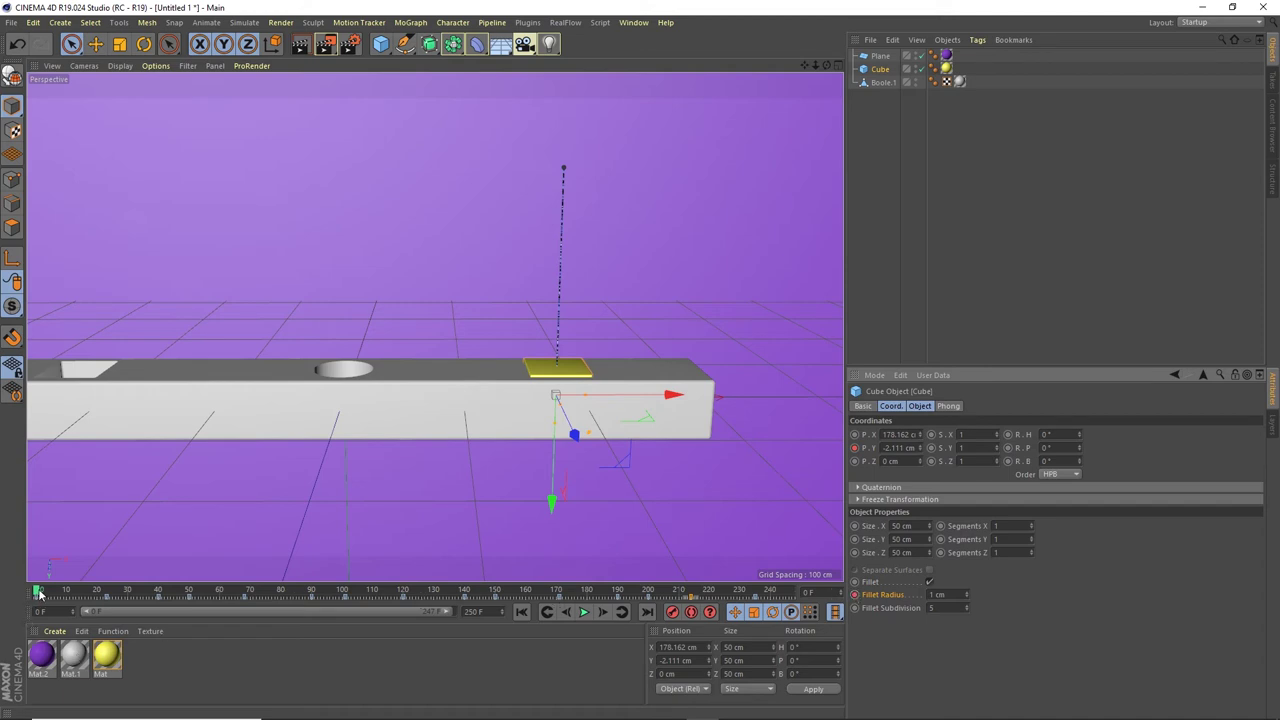
key(ctrl+z)
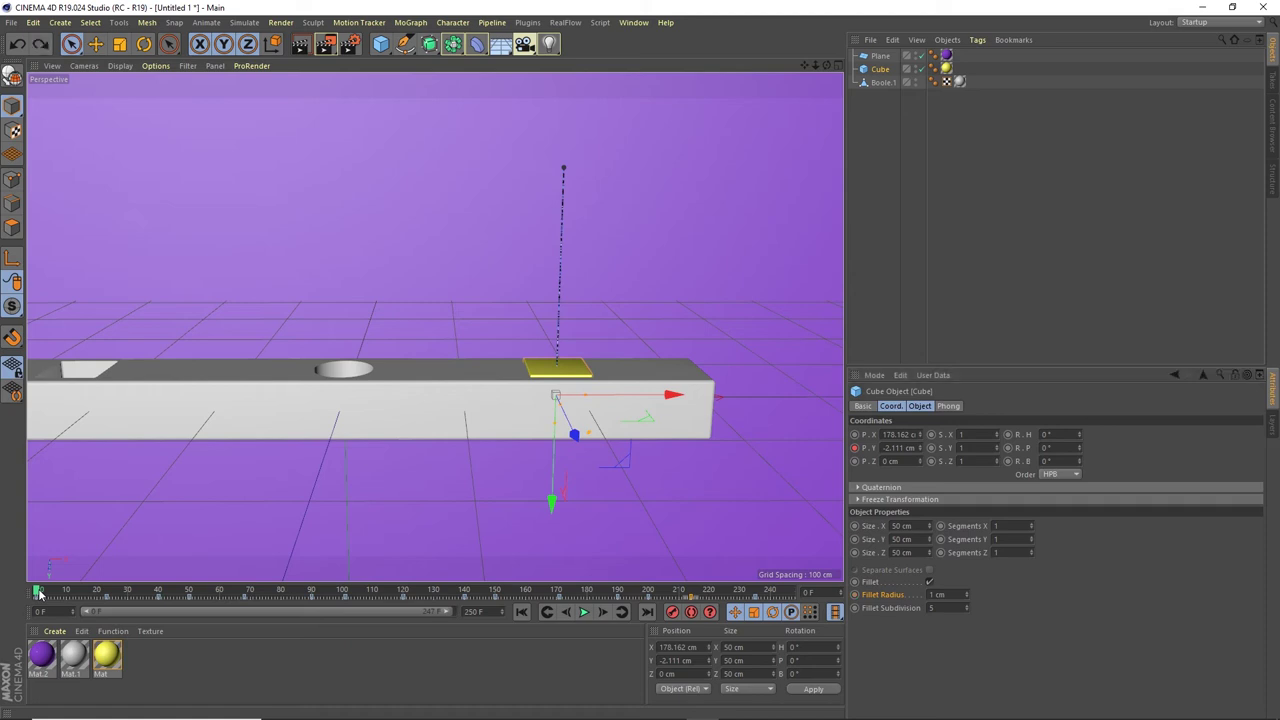
click(37, 598)
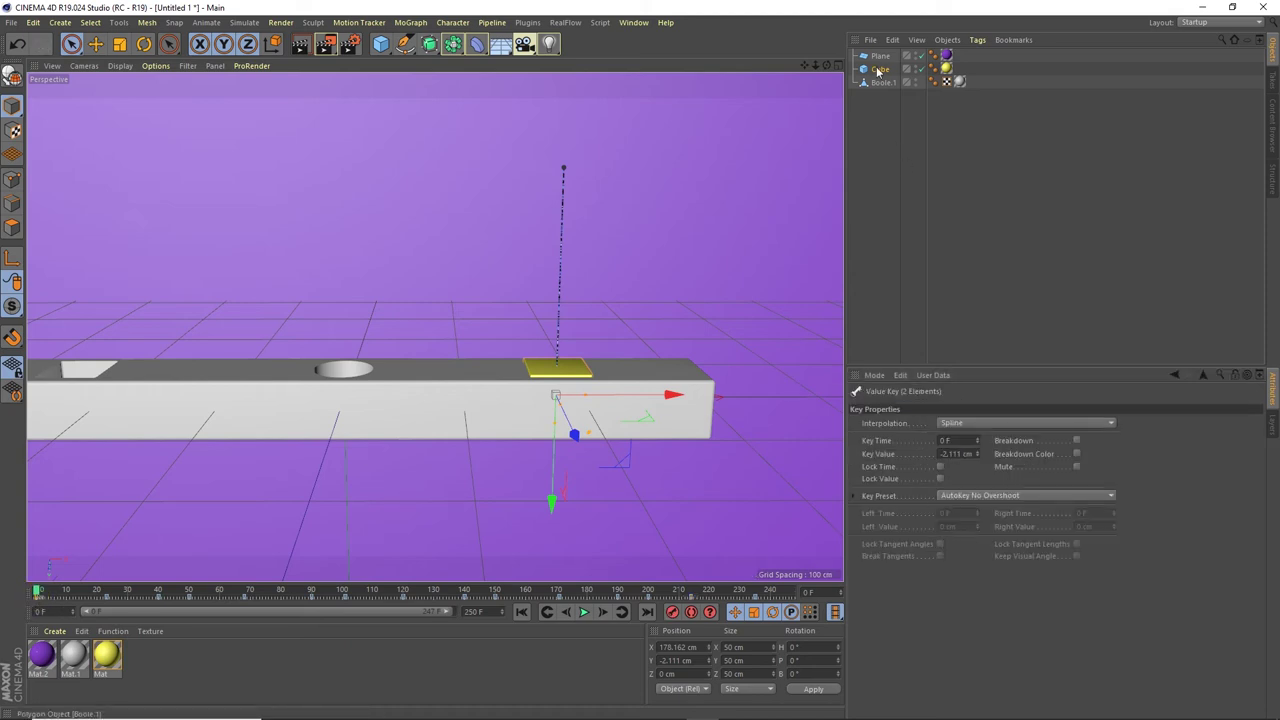
Keyframe the Fillet Radius at frame 0, then at 25 cm around frames 33–51
click(882, 265)
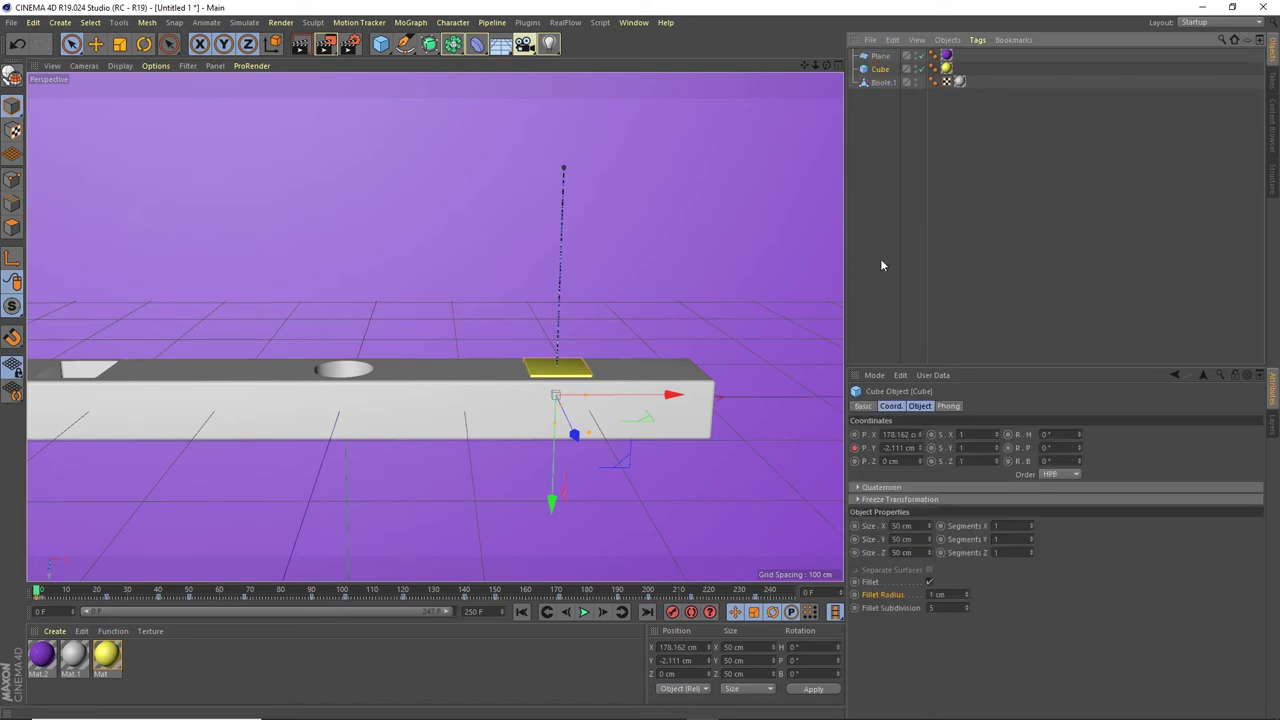
ctrl+click(855, 595)
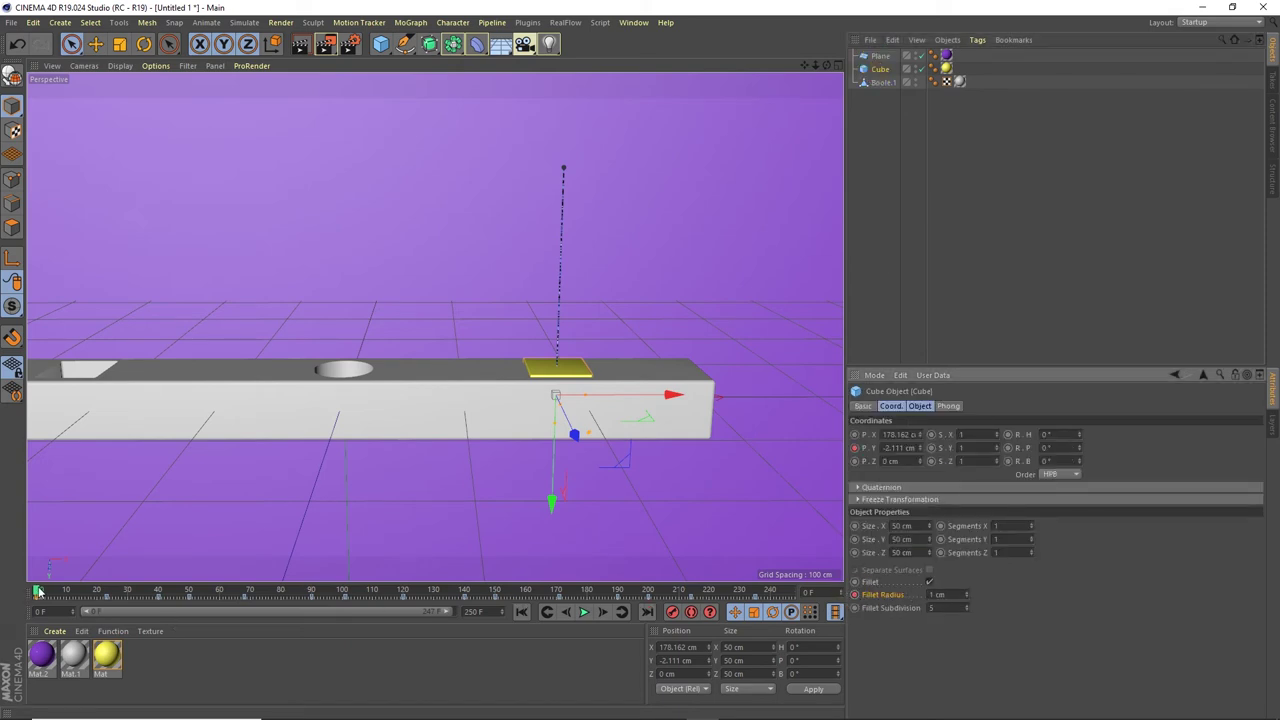
drag(38, 592, 158, 612)
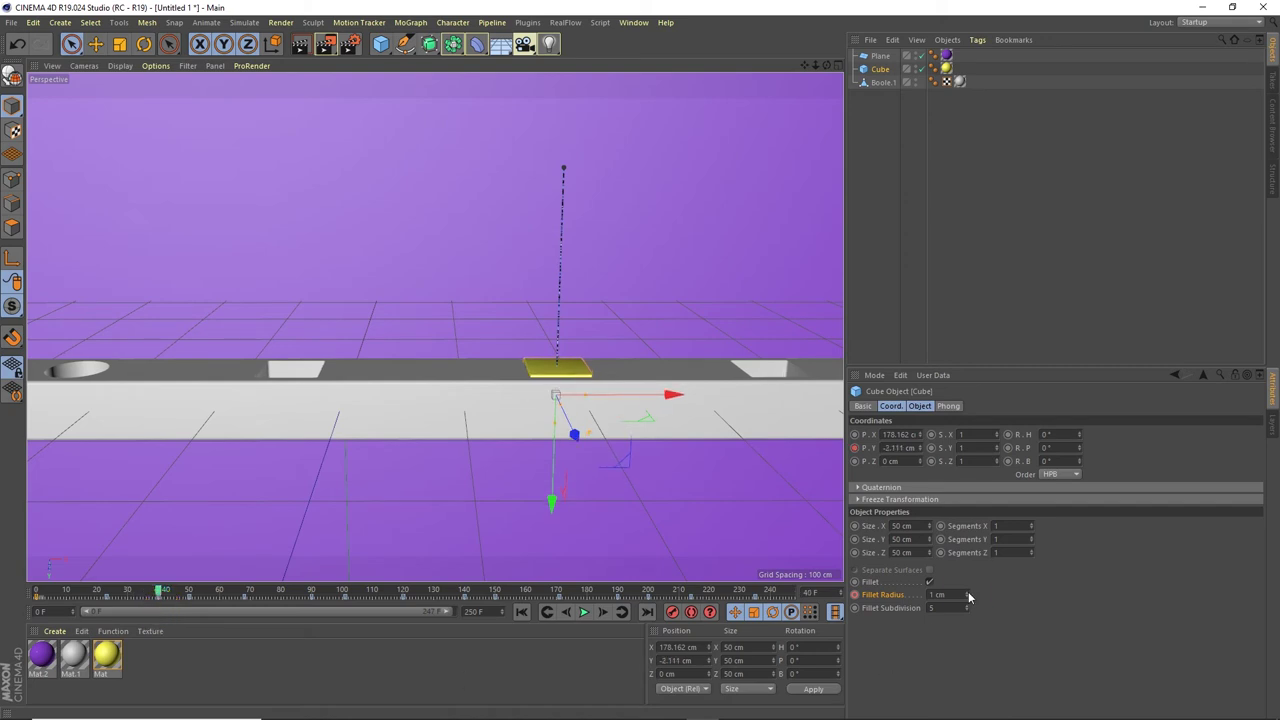
drag(968, 597, 968, 593)
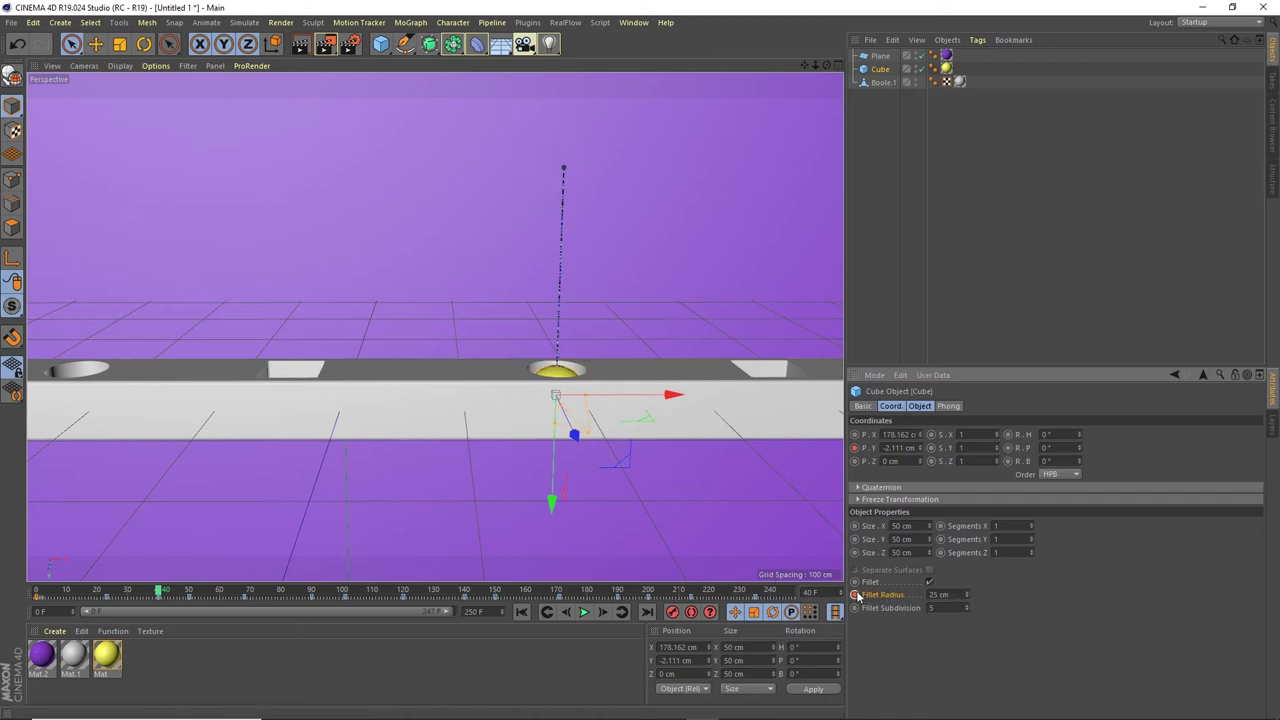
drag(161, 588, 187, 591)
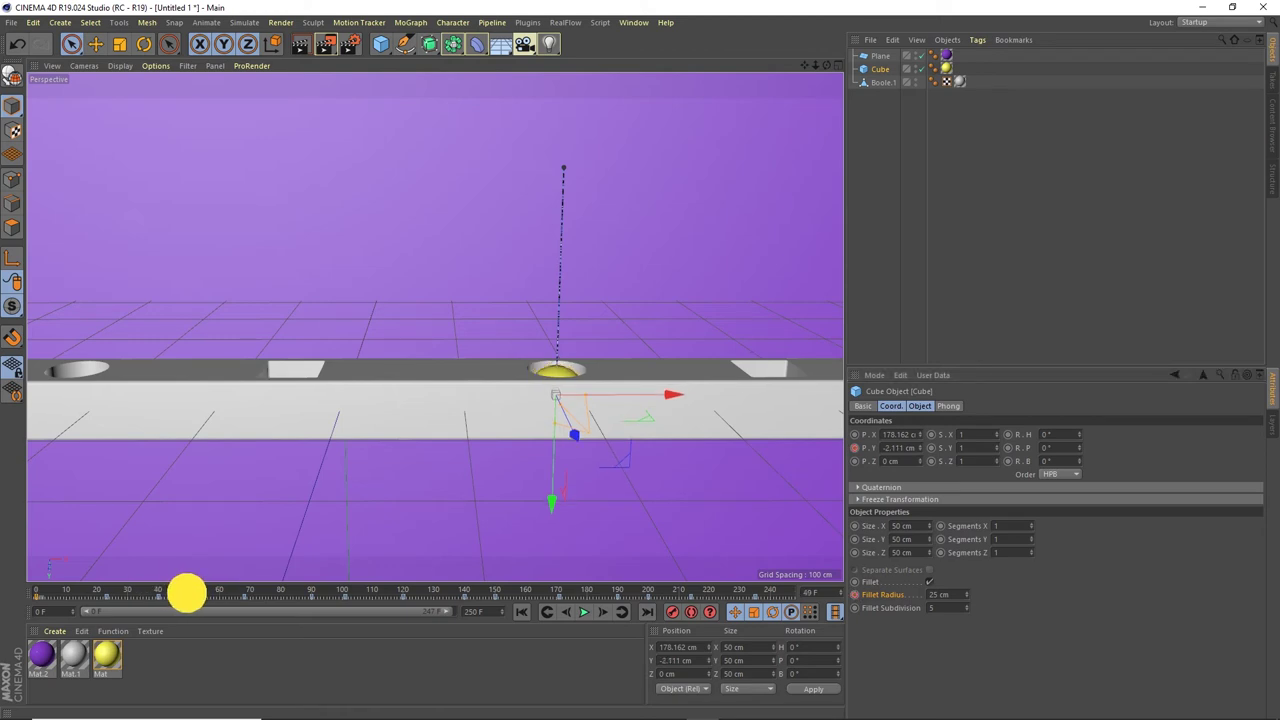
click(855, 595)
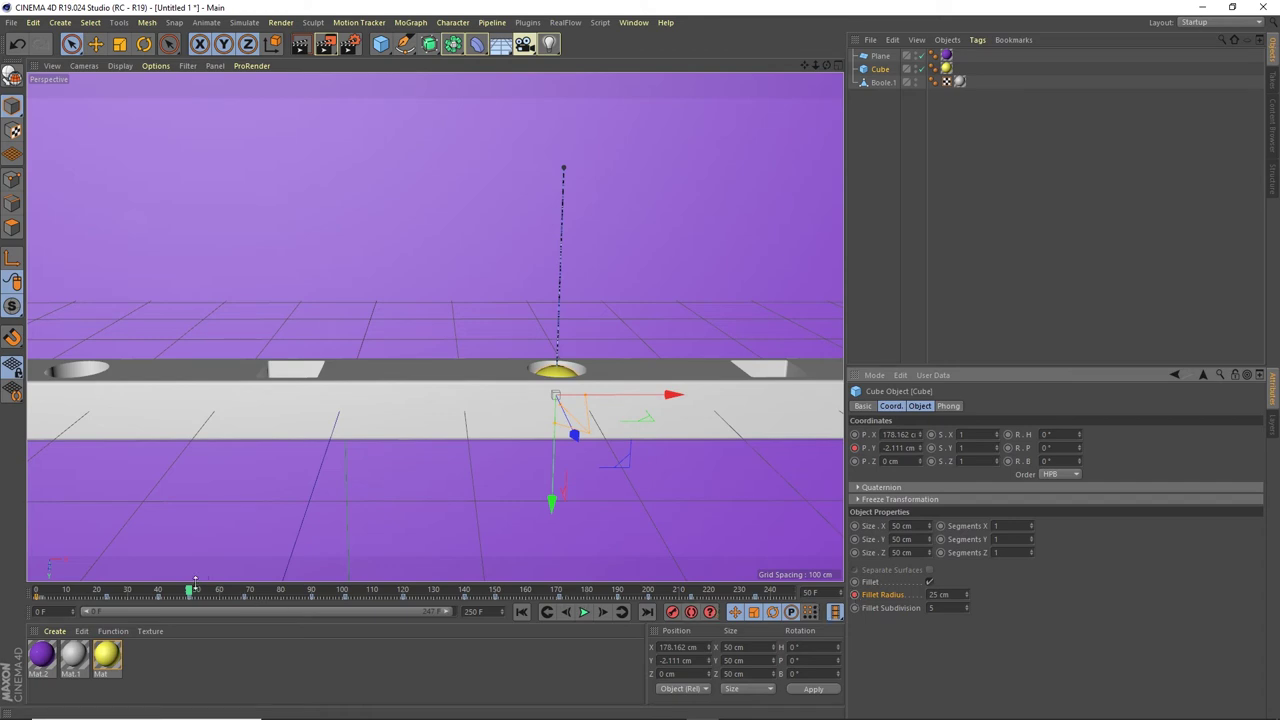
drag(190, 592, 312, 596)
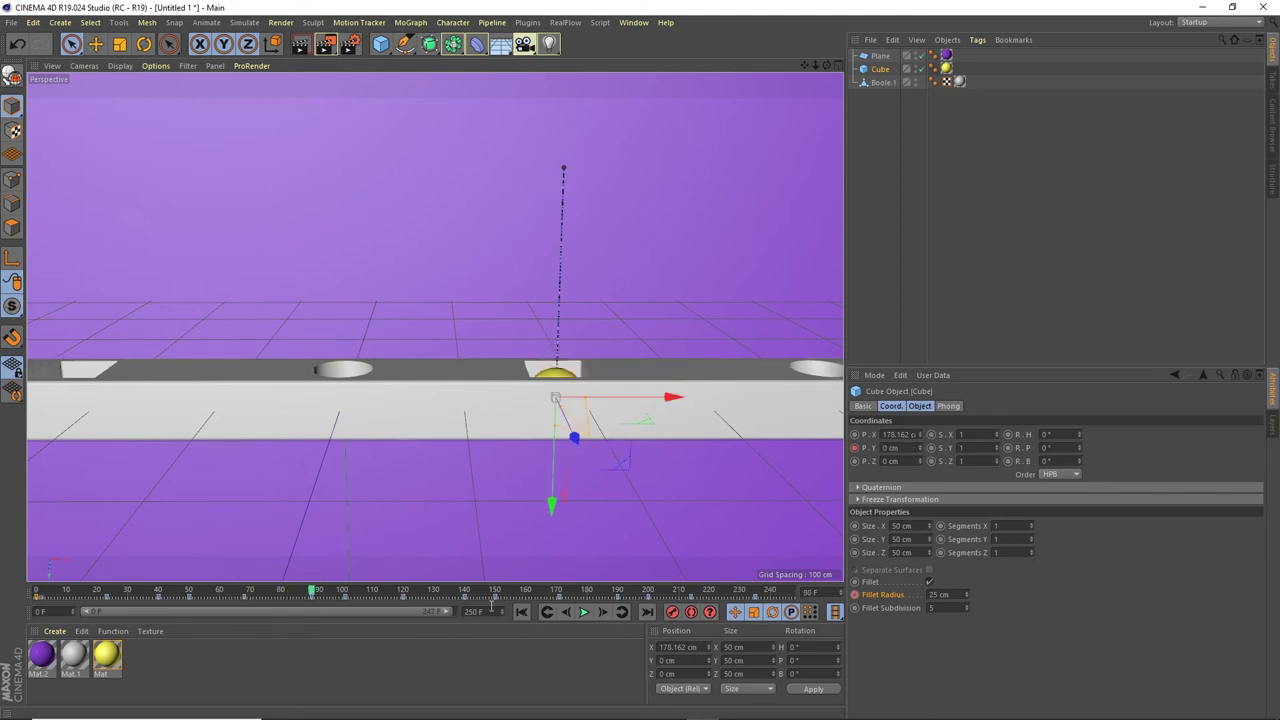
Key the Fillet Radius back at 1 cm, holding it through frame 101
drag(966, 595, 966, 620)
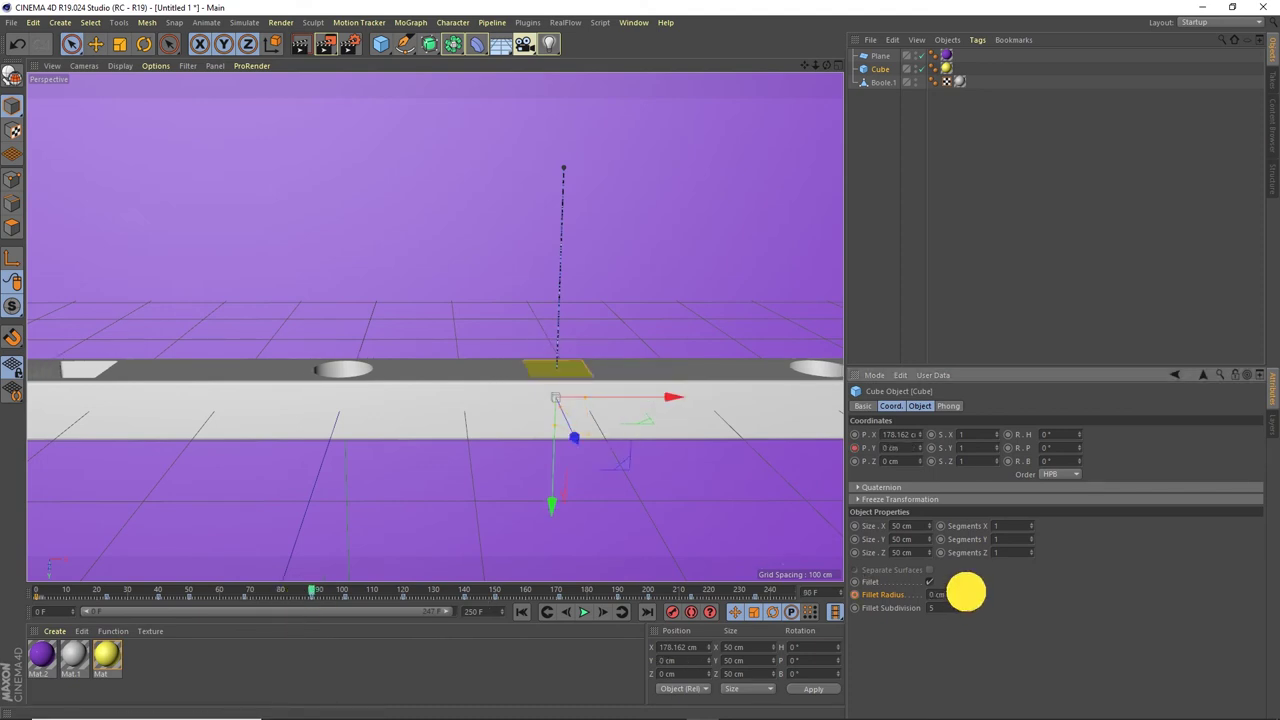
click(854, 594)
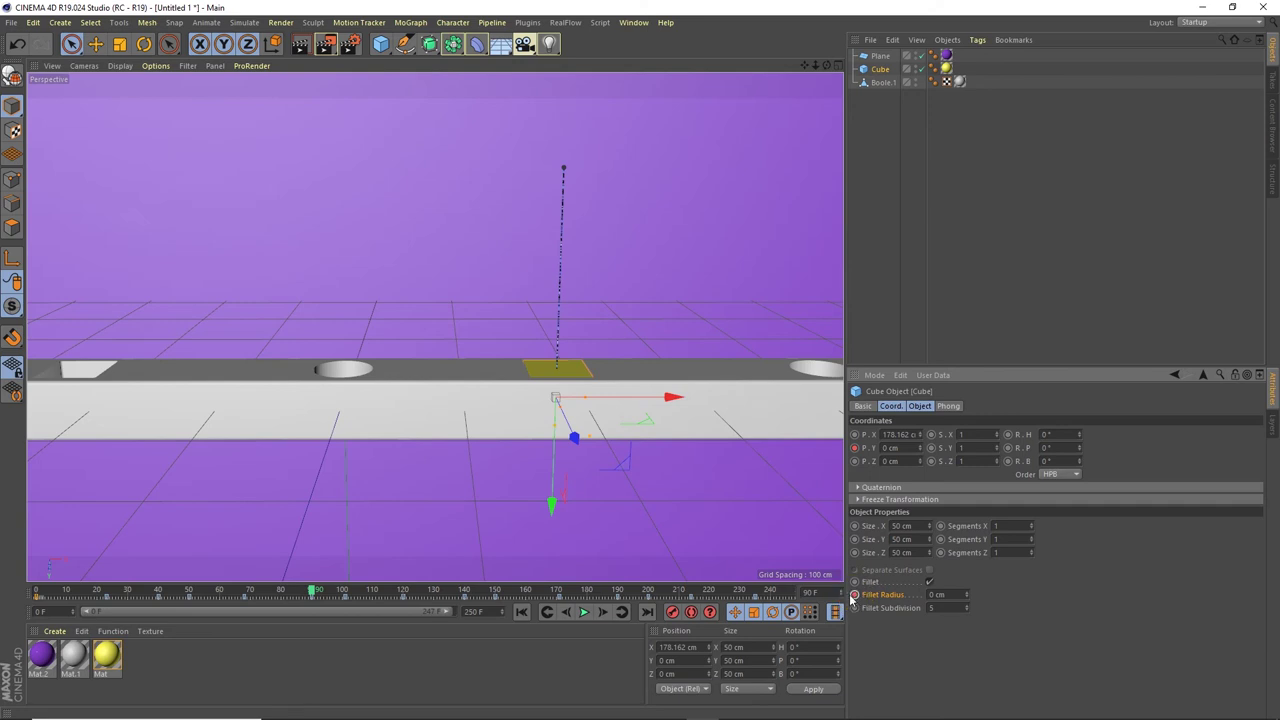
click(936, 594)
click(854, 594)
drag(313, 591, 345, 590)
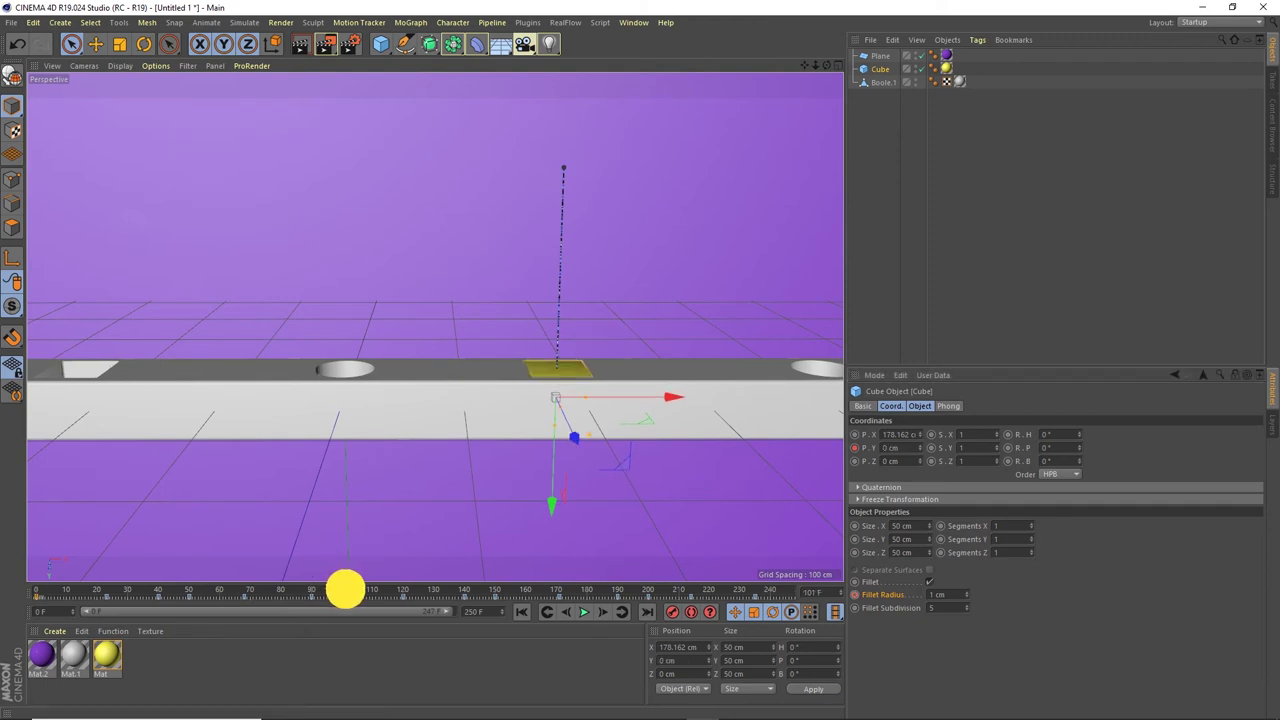
click(854, 595)
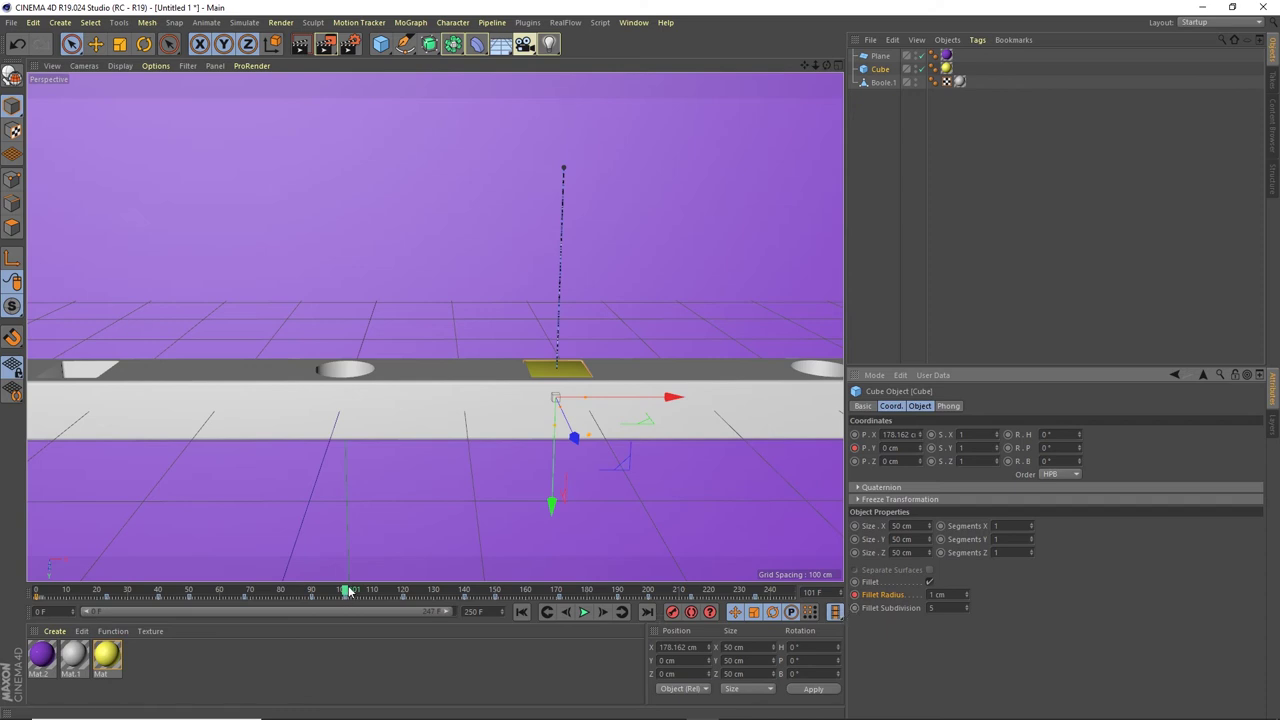
Key Fillet Radius 25 cm at frames 140–150, 1 cm at 190–200, and 25 cm near 213
drag(345, 590, 464, 603)
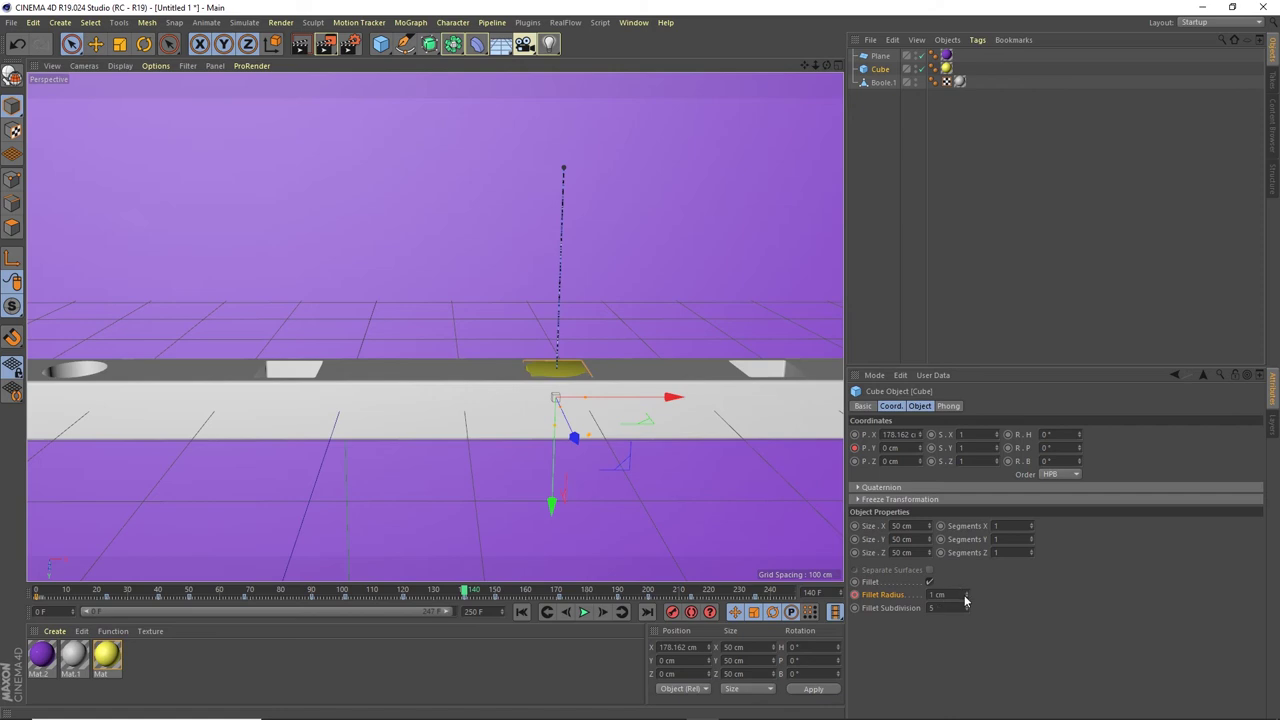
drag(966, 600, 966, 590)
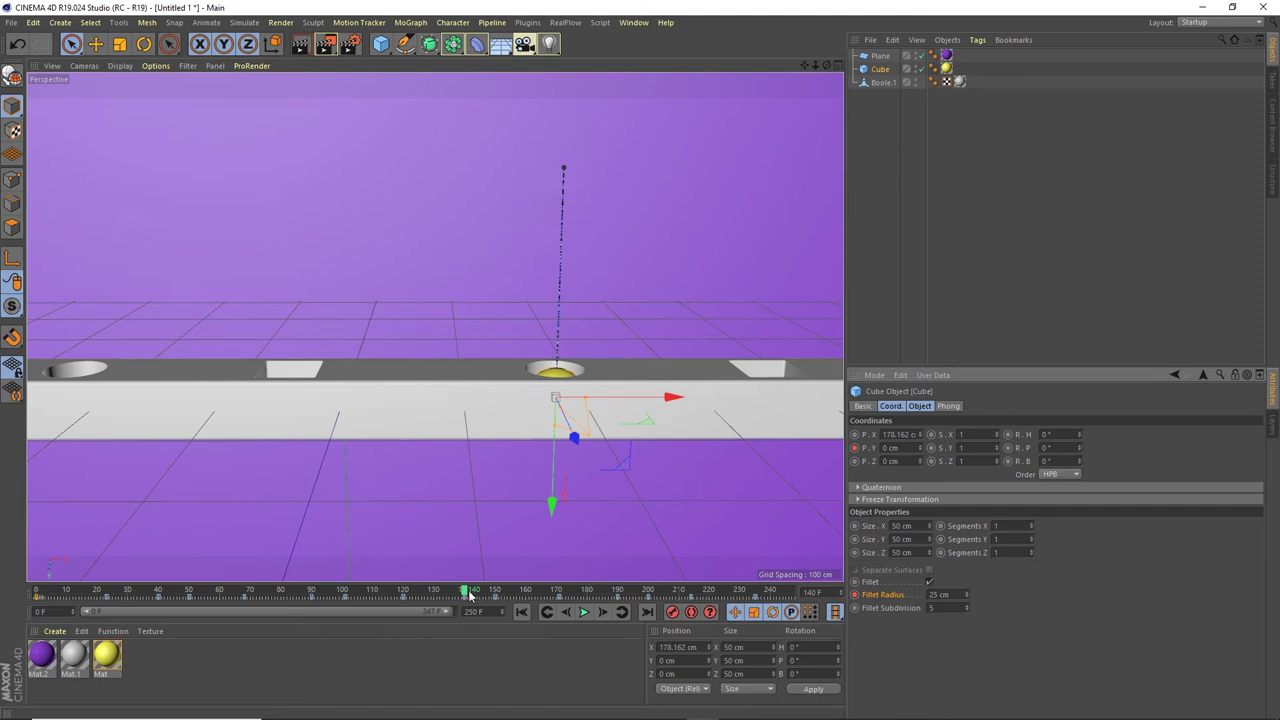
drag(480, 589, 494, 589)
drag(494, 593, 617, 593)
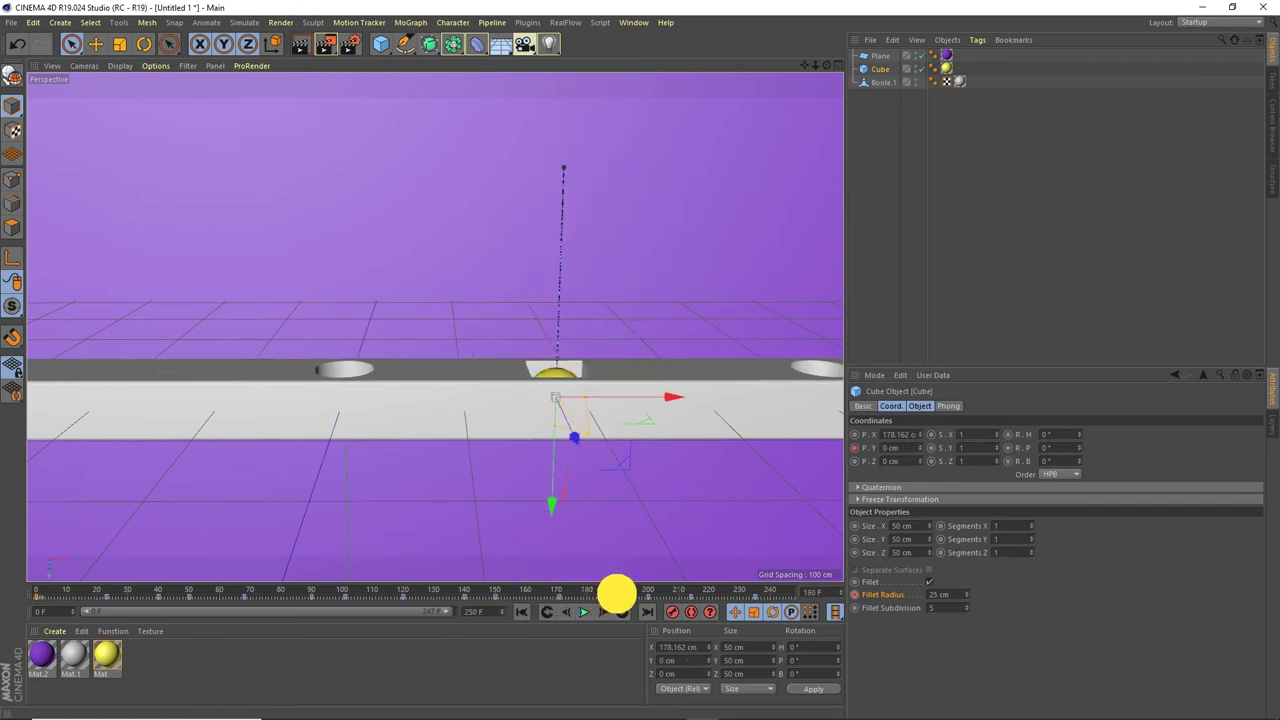
drag(940, 595, 897, 596)
text(1)
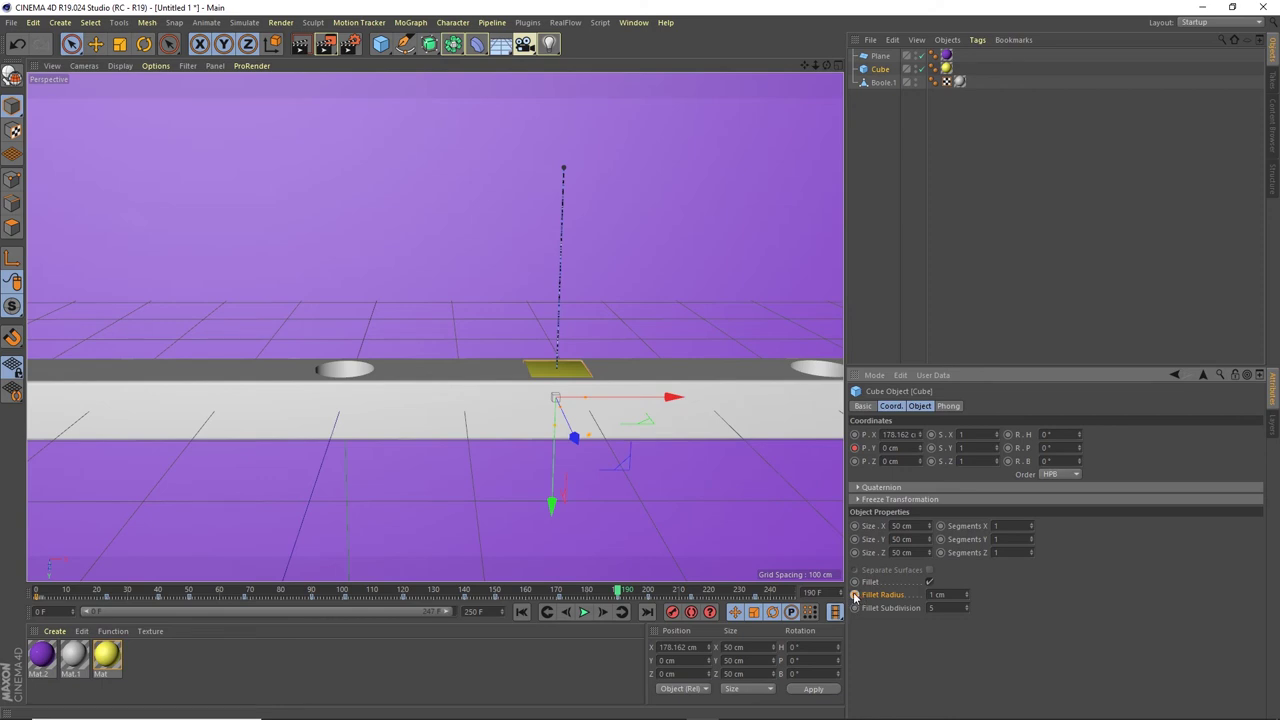
drag(620, 590, 649, 590)
drag(651, 594, 752, 597)
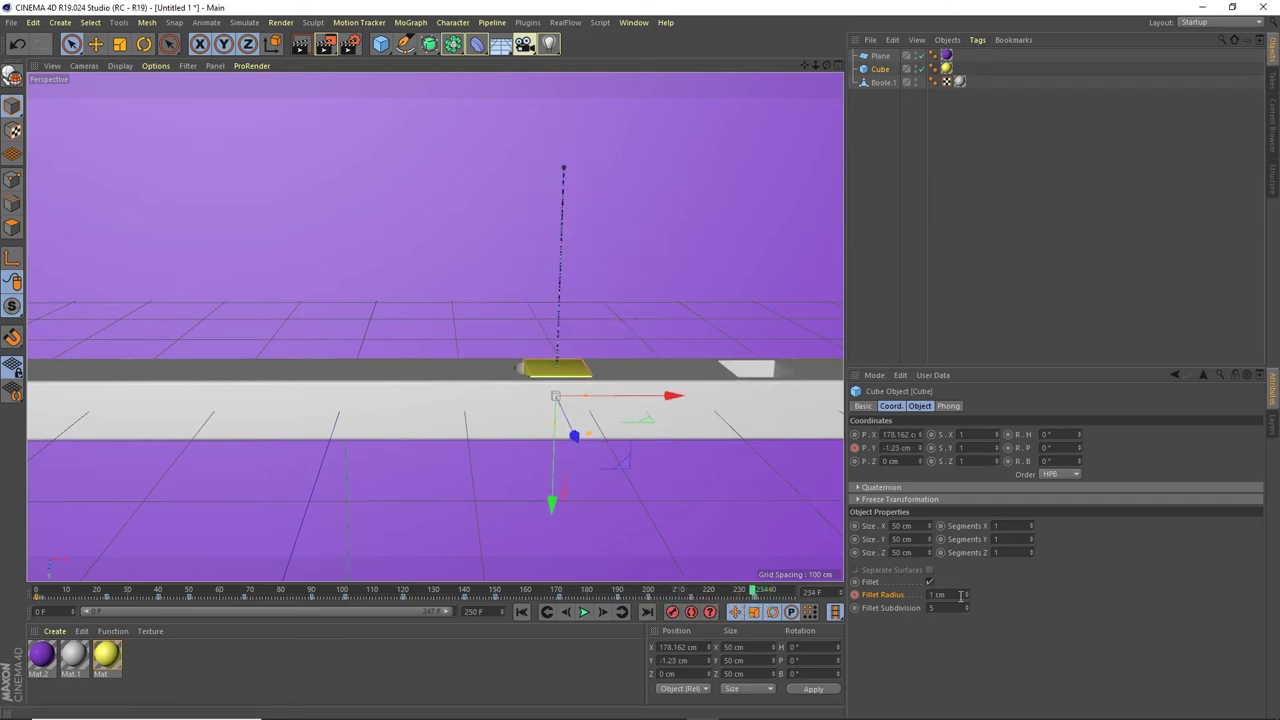
drag(964, 594, 965, 588)
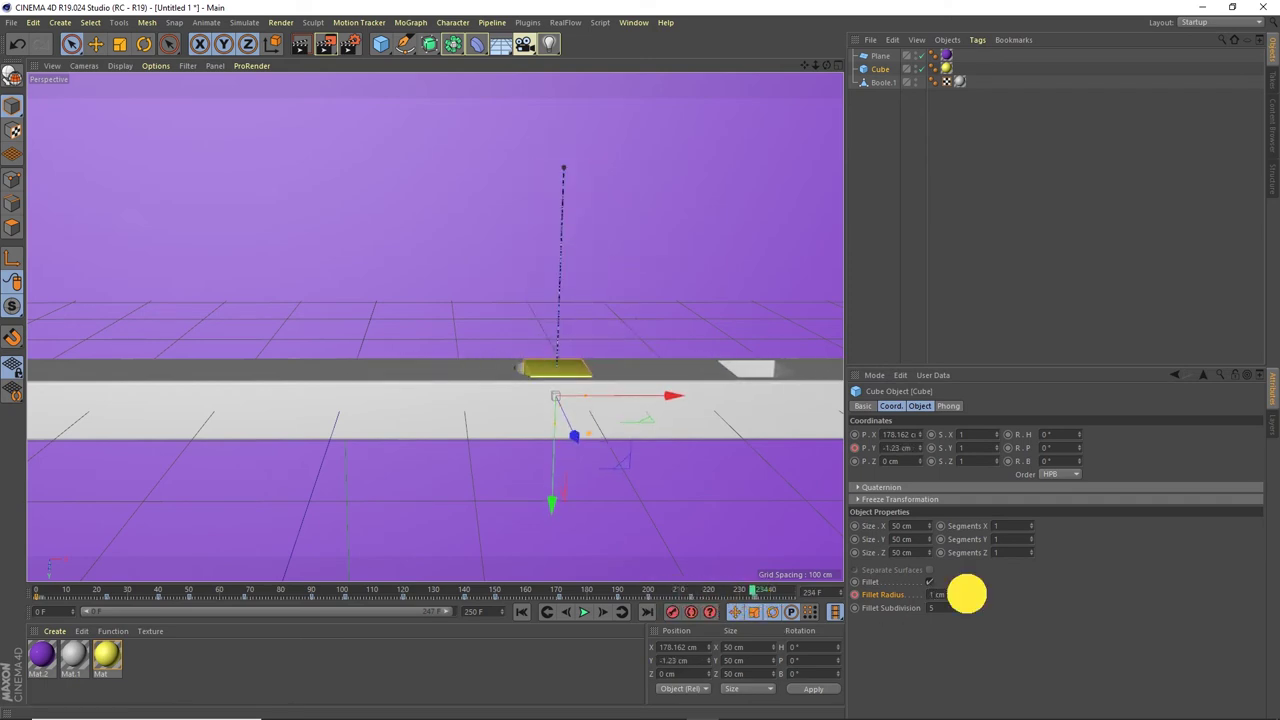
click(855, 594)
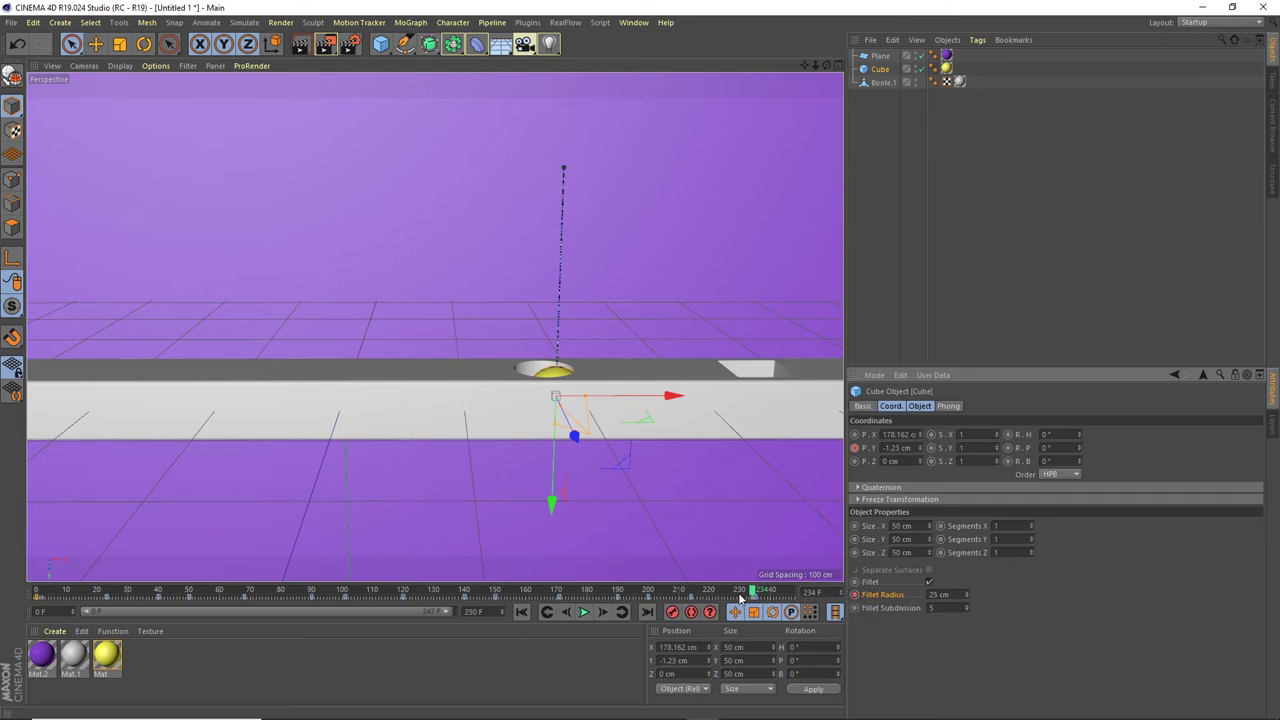
Select the frame-235 key, restore the full 0–250 range and play the animation
drag(92, 613, 215, 628)
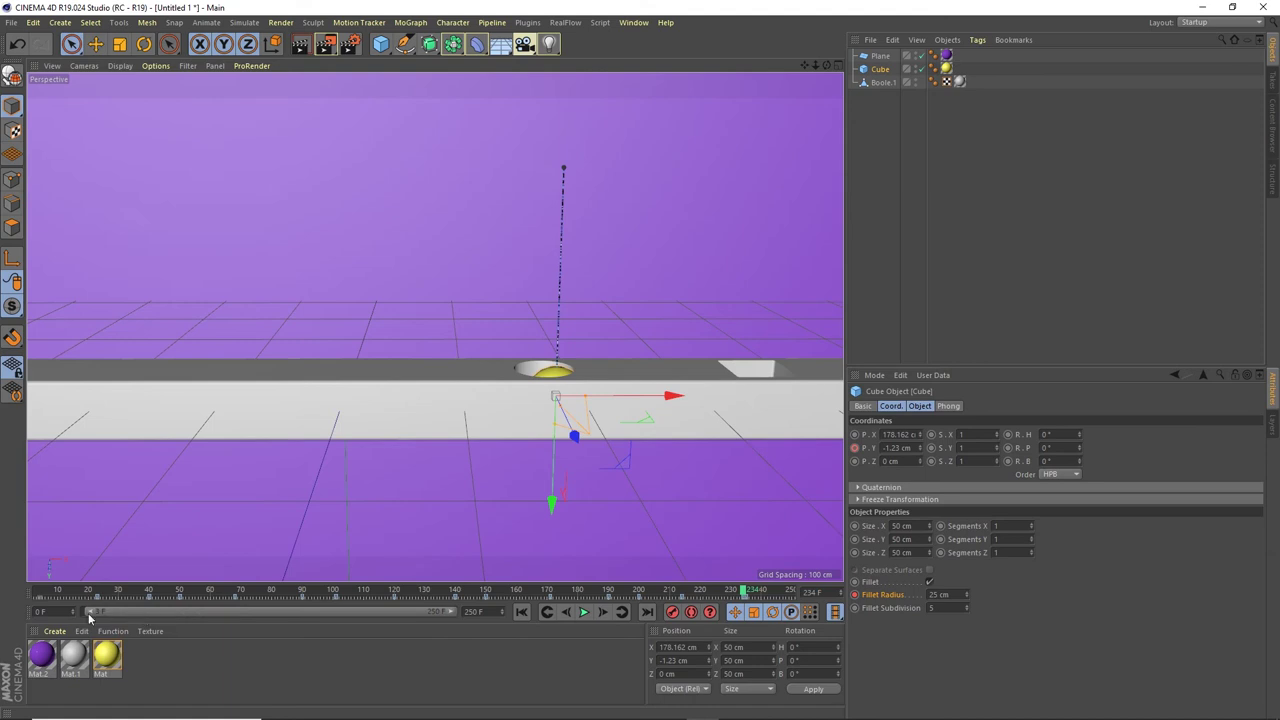
mouse_move(160, 609)
mouse_down()
mouse_move(135, 605)
mouse_move(389, 664)
mouse_up()
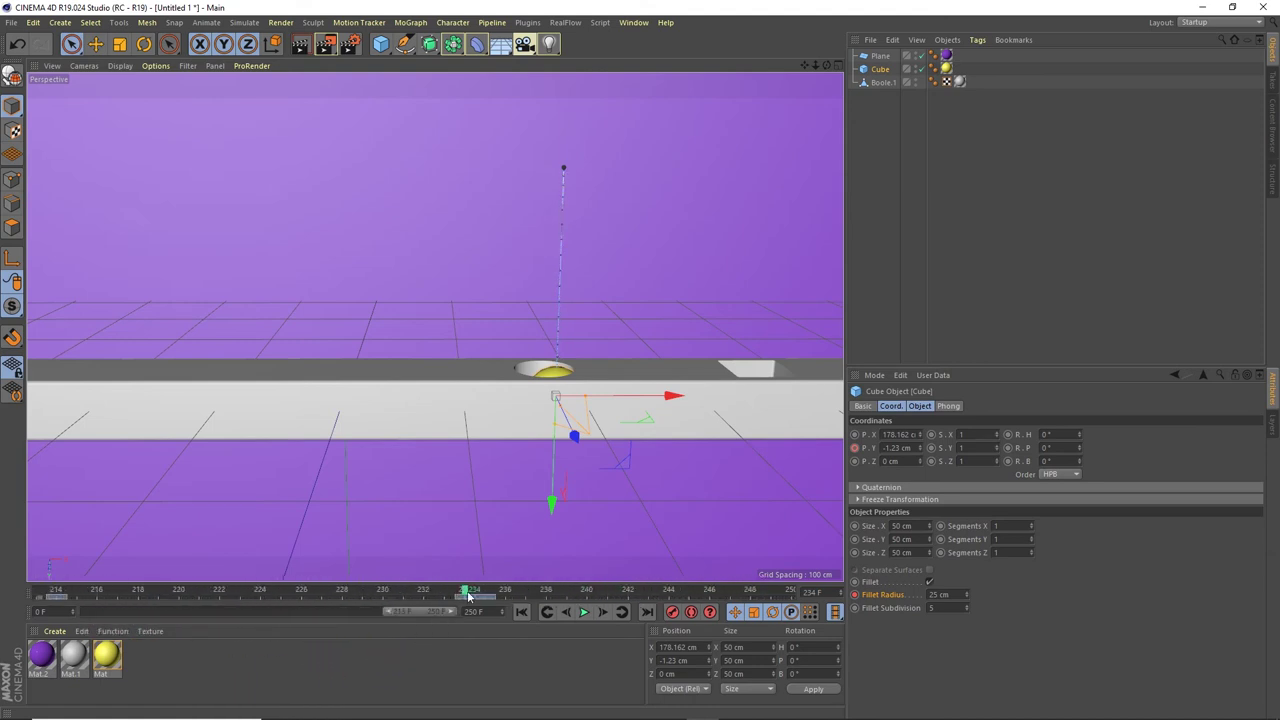
click(464, 596)
mouse_move(462, 597)
mouse_down()
mouse_move(483, 597)
mouse_move(464, 598)
mouse_up()
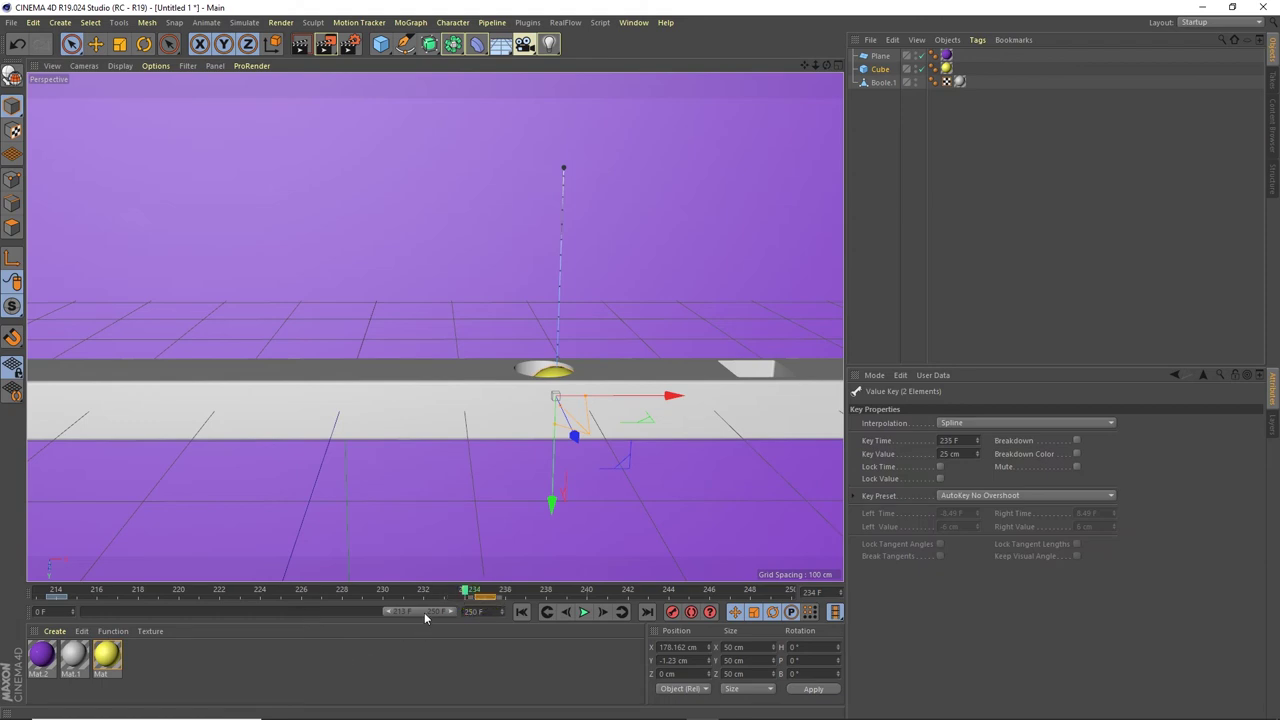
double_click(424, 612)
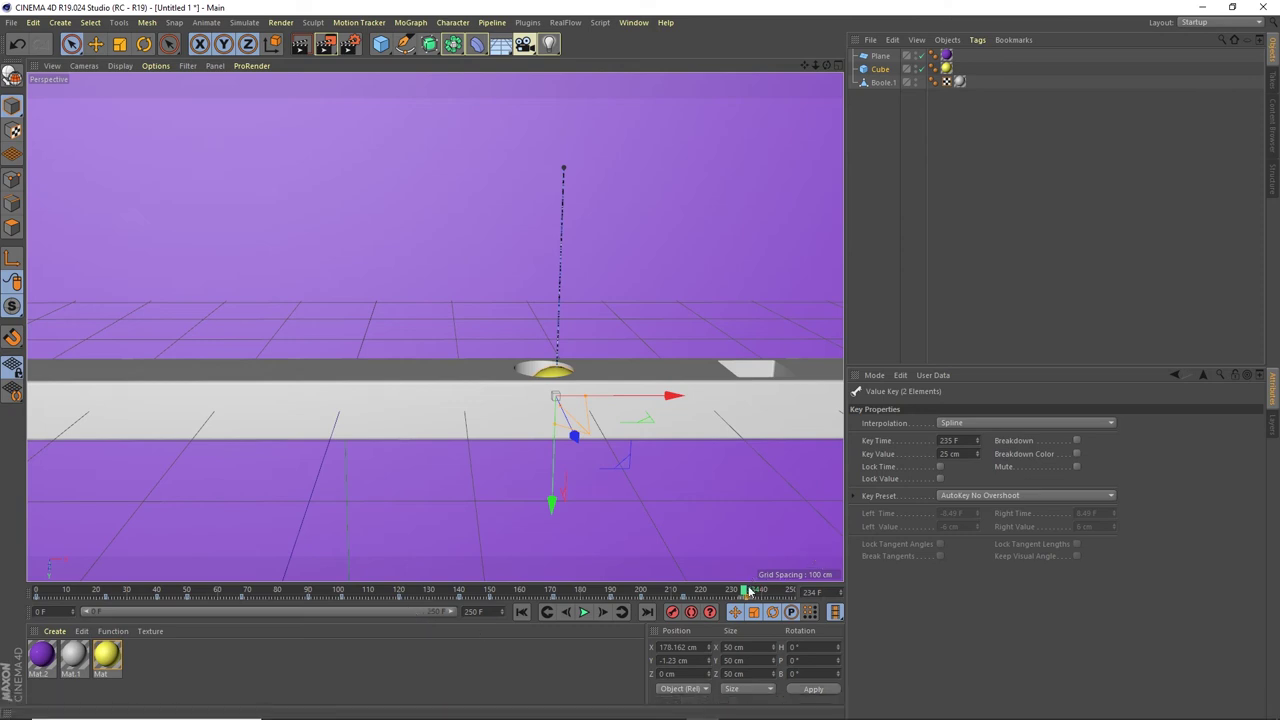
drag(748, 592, 753, 592)
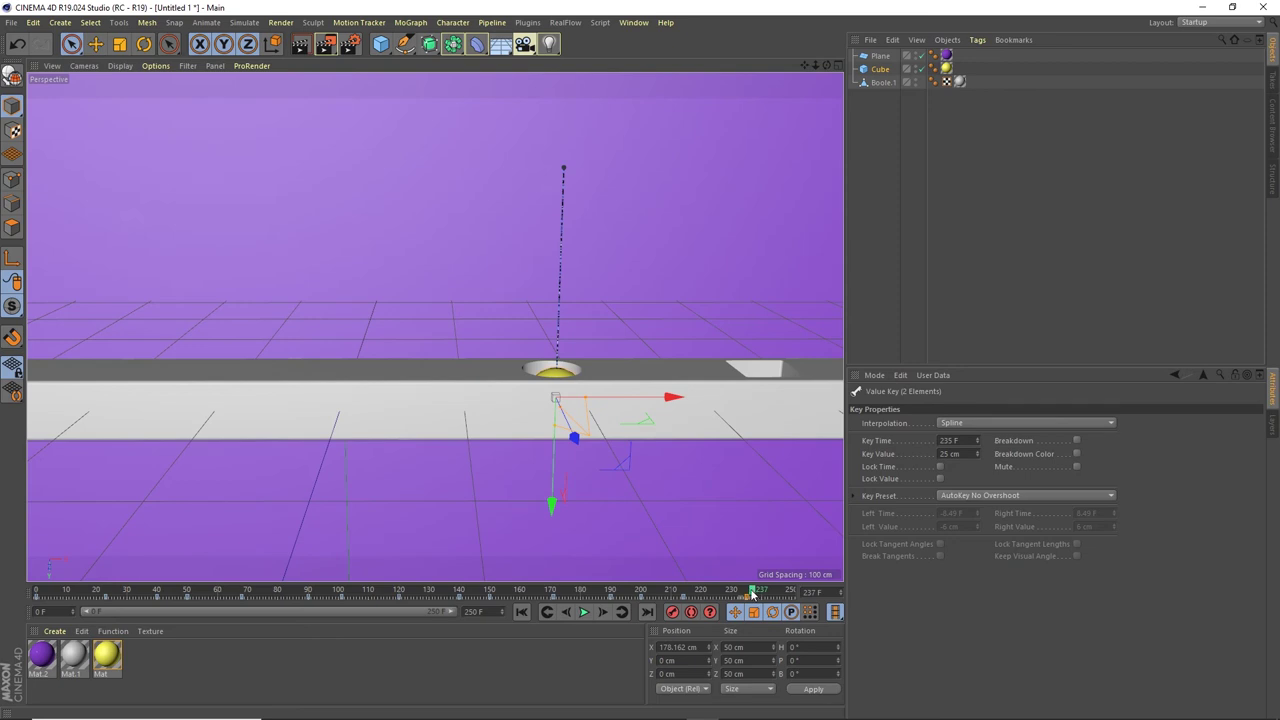
click(521, 612)
click(584, 612)
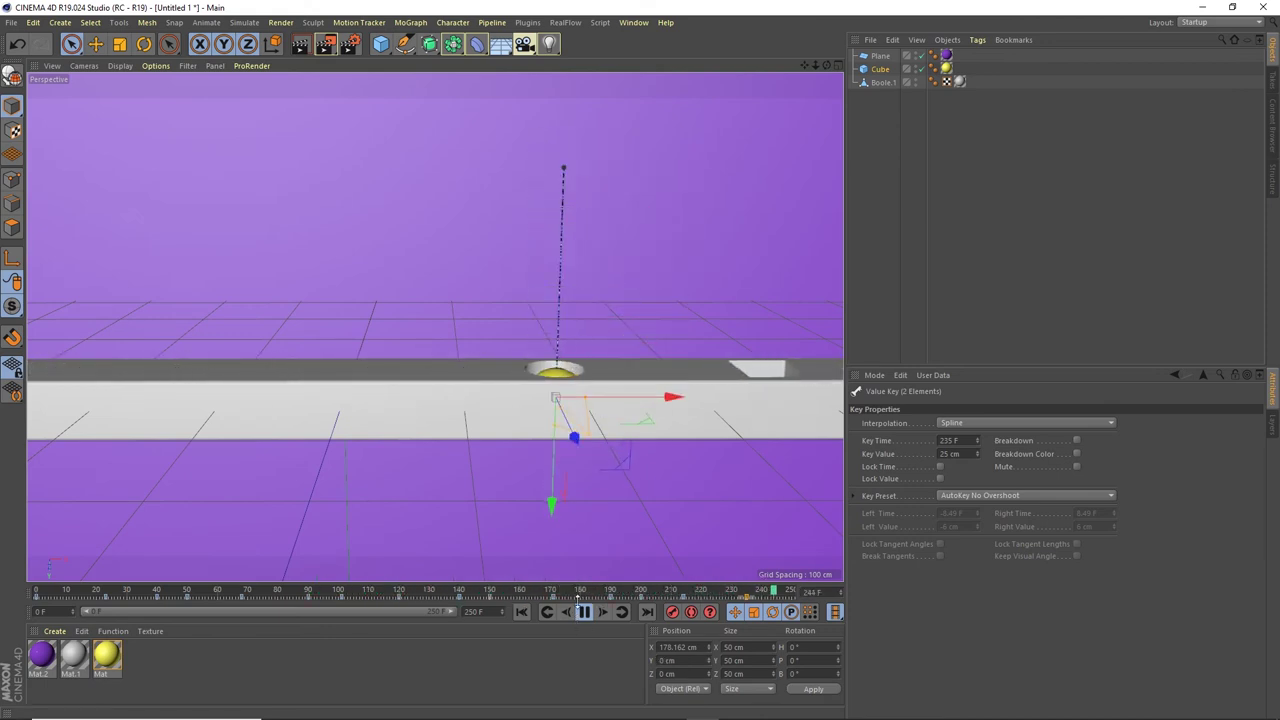
Stop playback, select the Cube, and keyframe its bank rotation at 0°
click(584, 612)
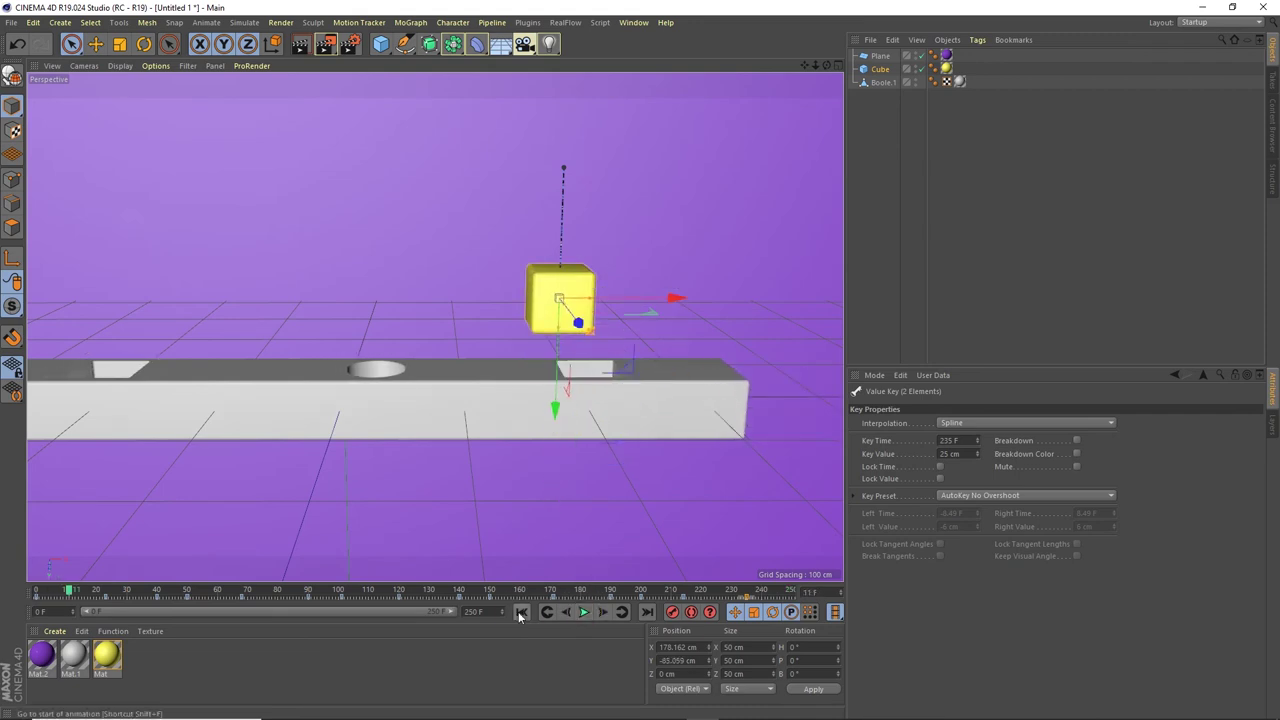
click(562, 614)
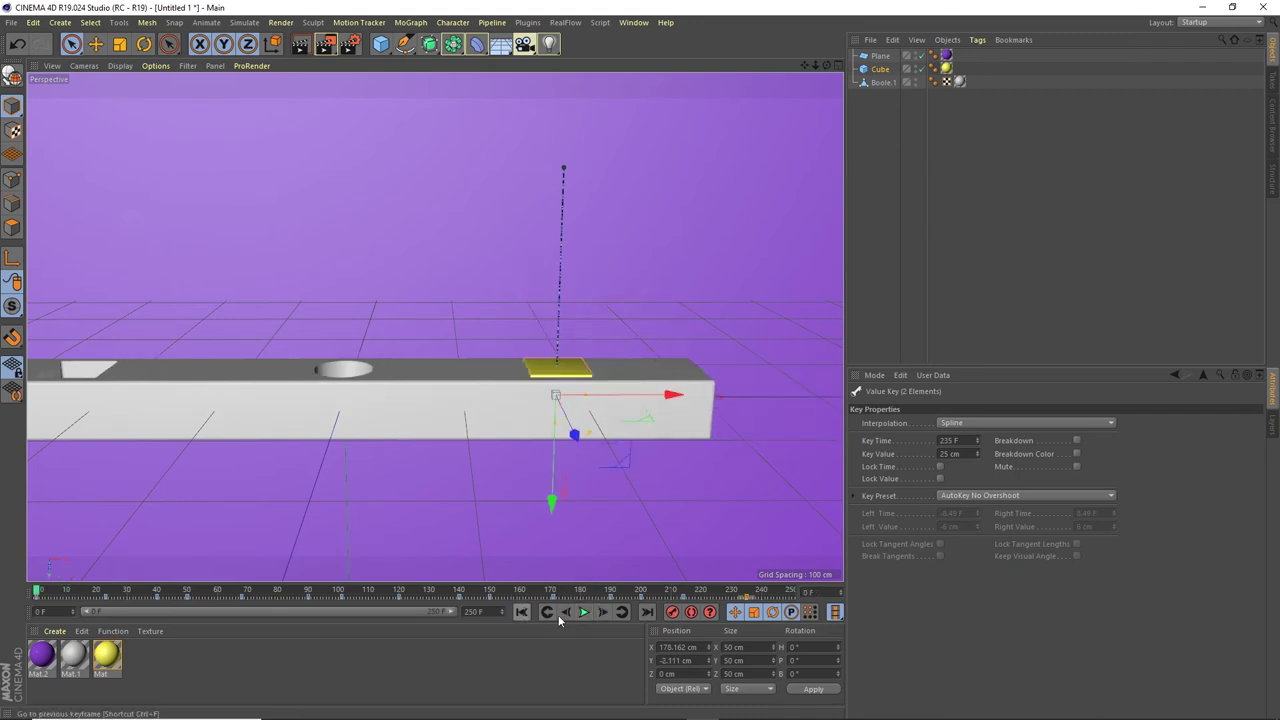
click(882, 70)
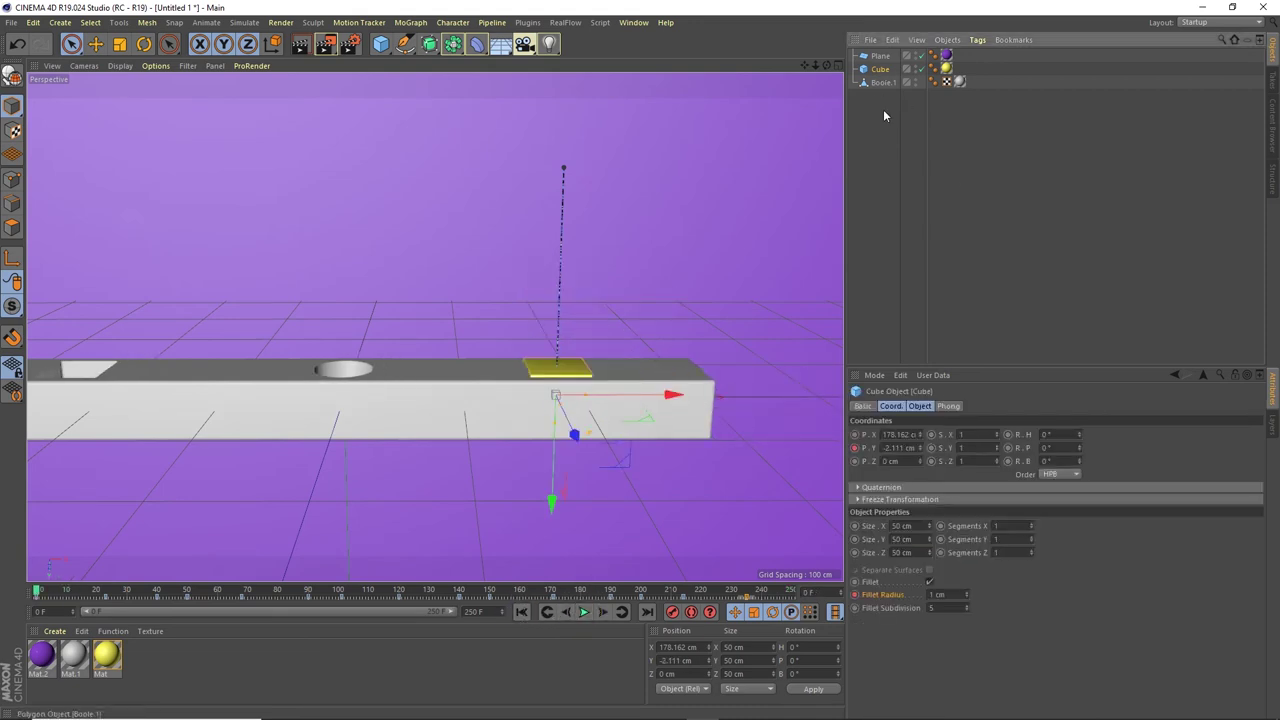
click(1078, 445)
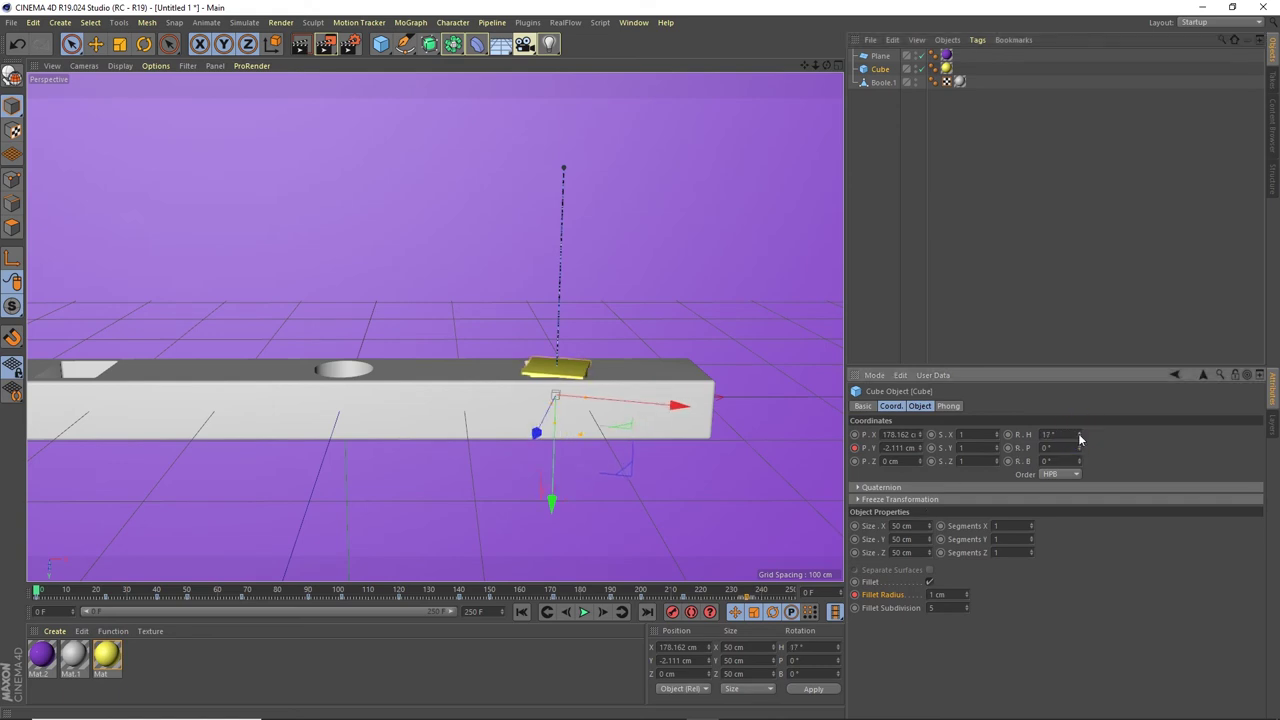
click(1079, 446)
drag(1080, 445, 1078, 497)
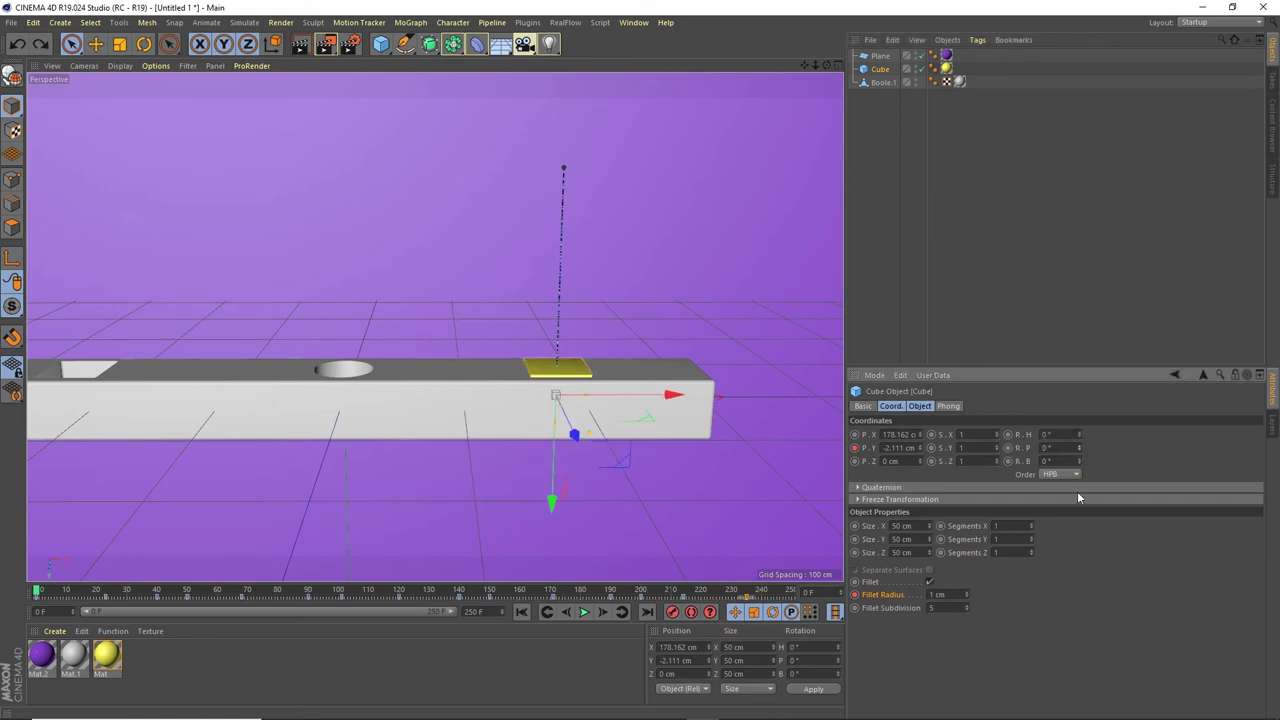
drag(1080, 449, 1080, 520)
click(1008, 461)
Rotate the cube's bank around frame 31 and keyframe it at frame 50
drag(33, 594, 157, 597)
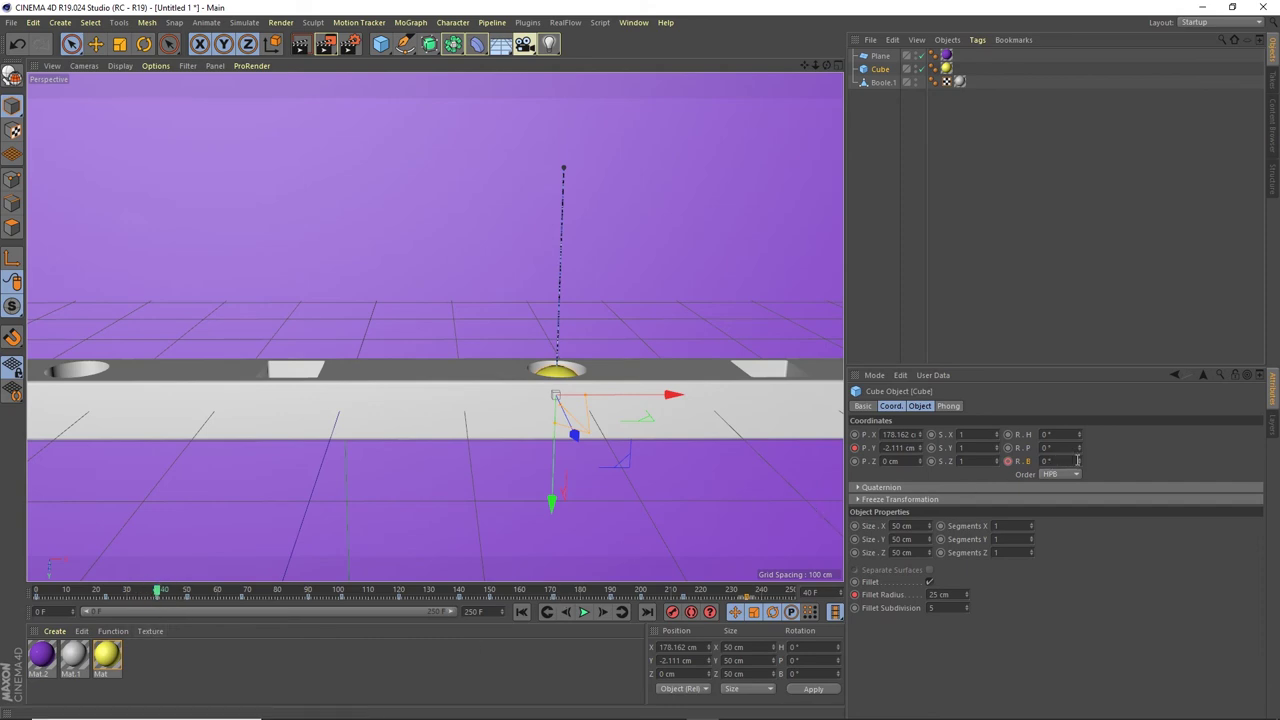
drag(1080, 463, 1078, 474)
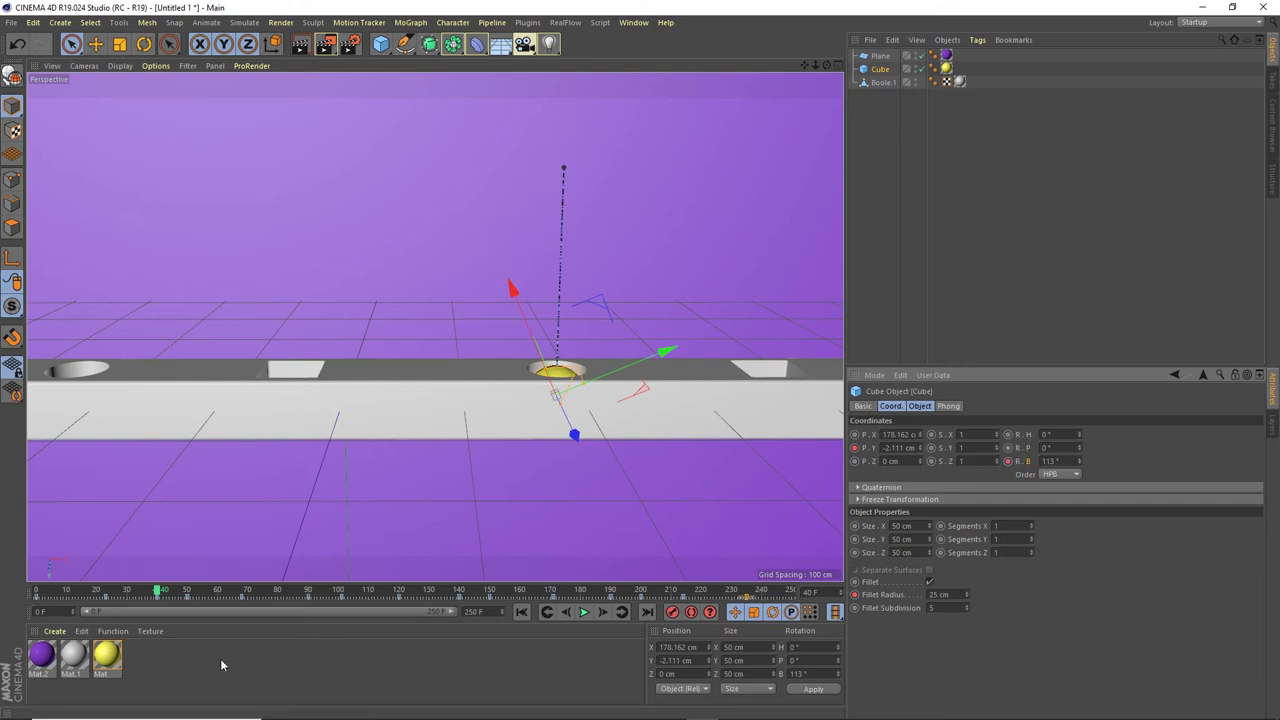
drag(157, 592, 188, 592)
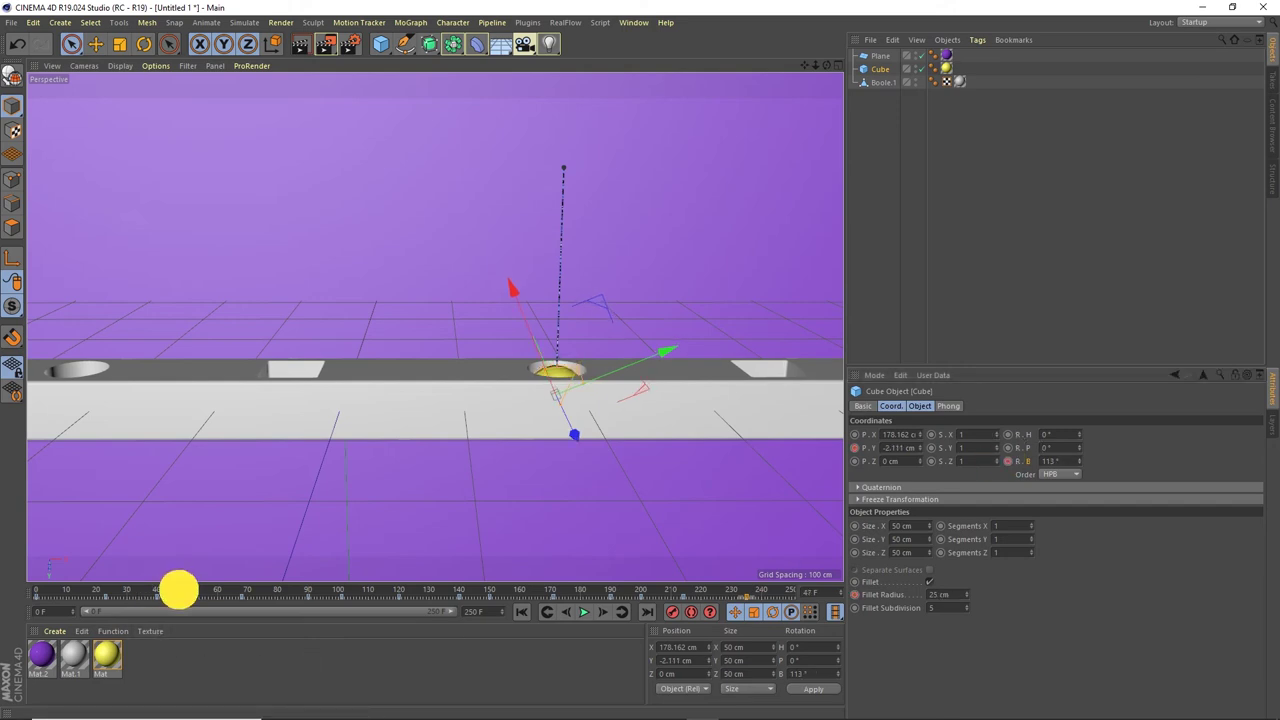
click(1008, 461)
Key bank rotation 270° at frame 90 and hold it with a key at frame 101
drag(195, 594, 308, 592)
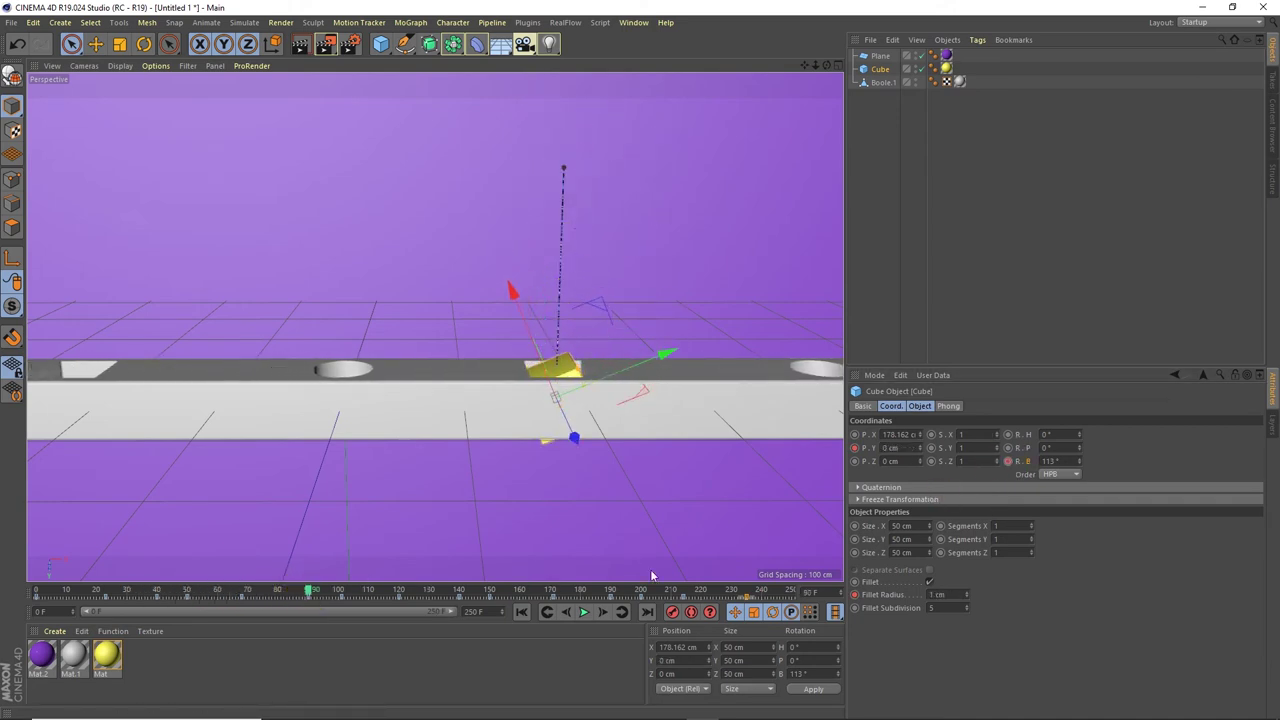
drag(1080, 464, 1053, 460)
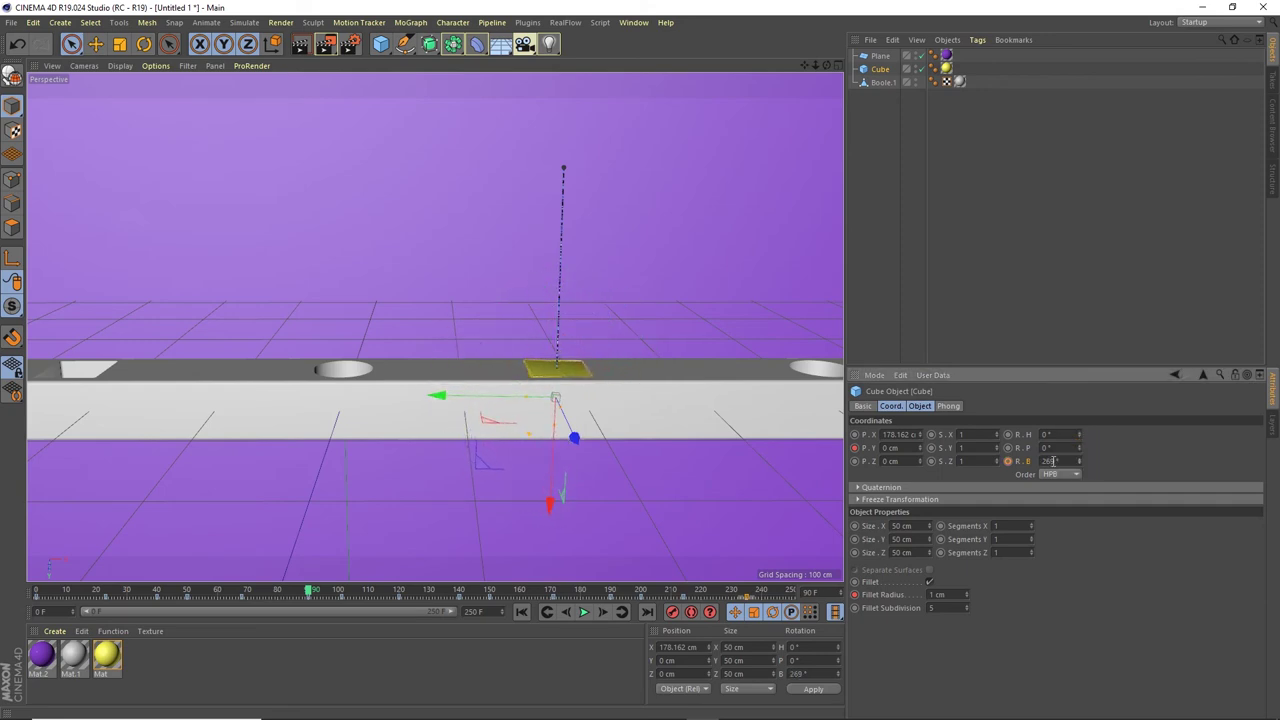
double_click(1063, 461)
text(270)
key(Return)
click(1007, 461)
drag(312, 590, 341, 590)
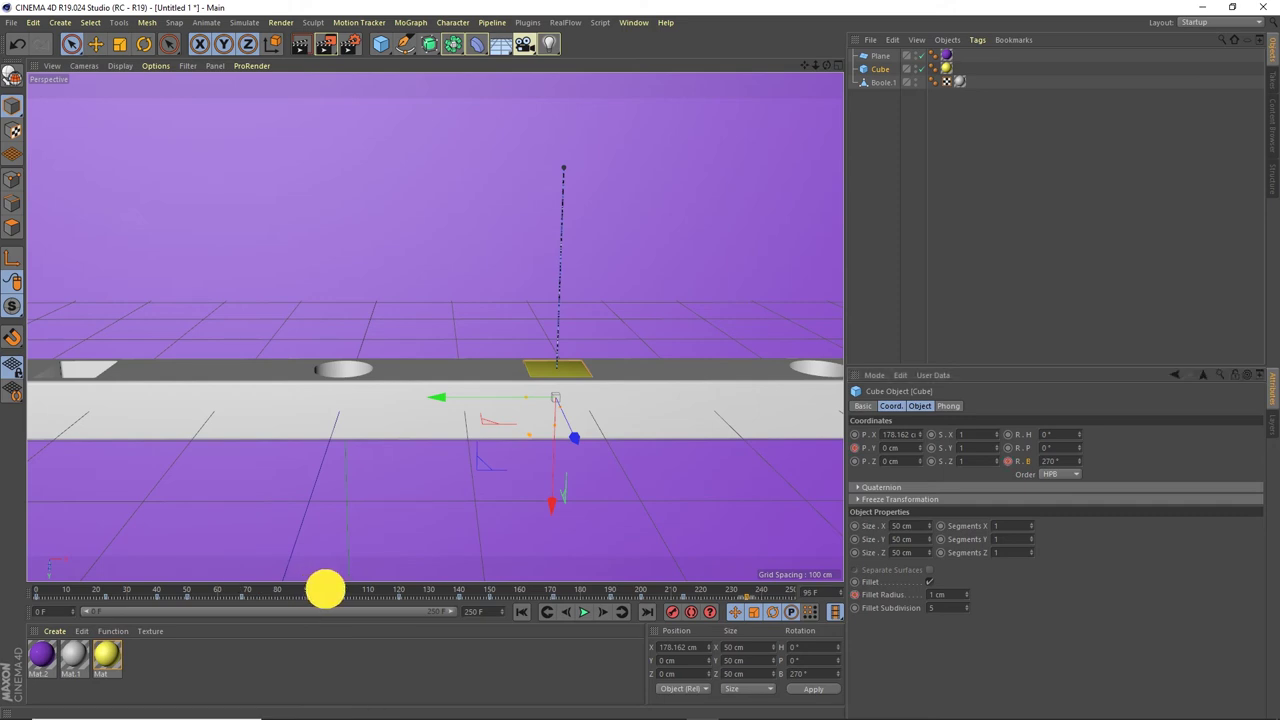
click(1008, 461)
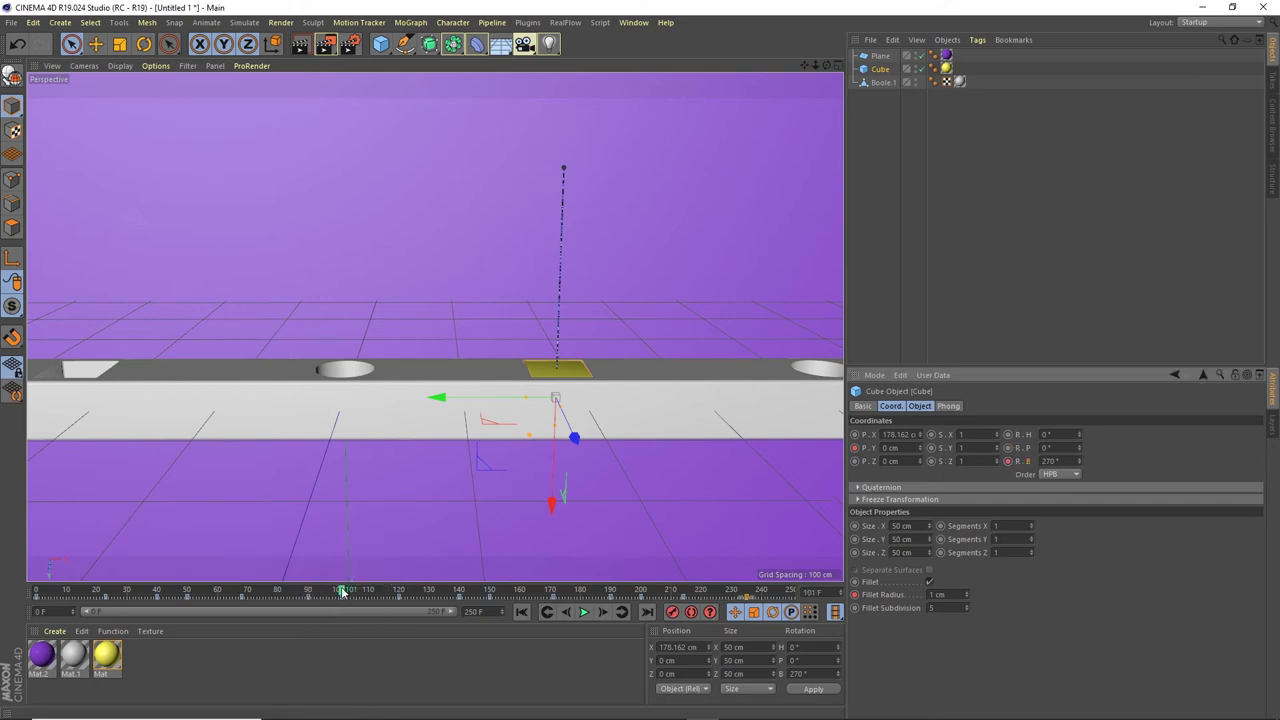
drag(343, 590, 459, 592)
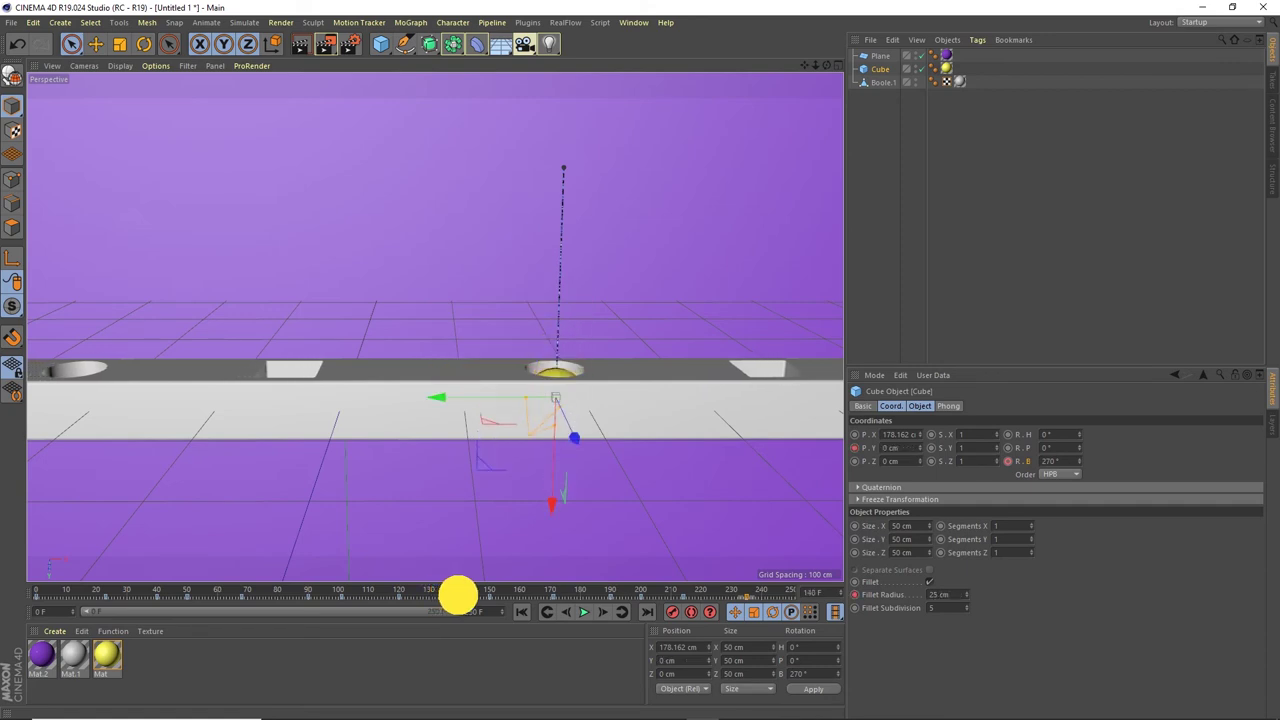
Key the bank rotation at 397° for frames 140–150 and 630° for frames 190–200
drag(1080, 463, 1082, 464)
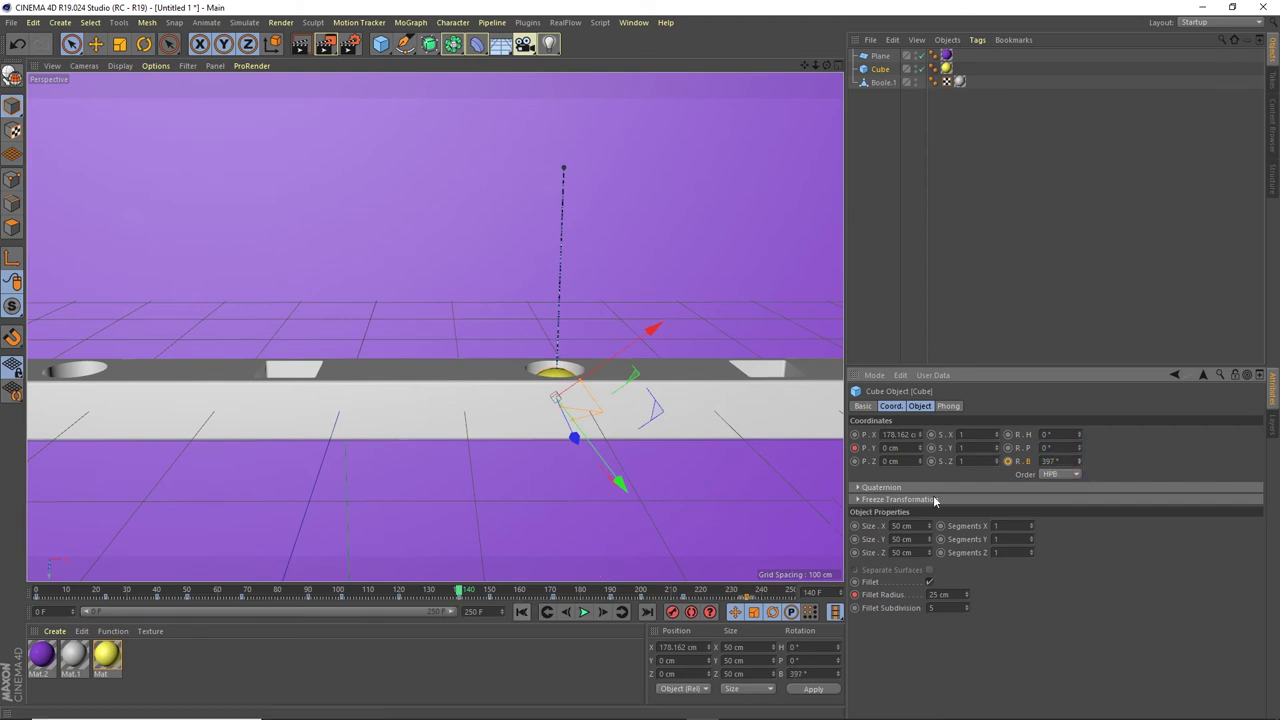
click(1009, 462)
drag(460, 592, 490, 592)
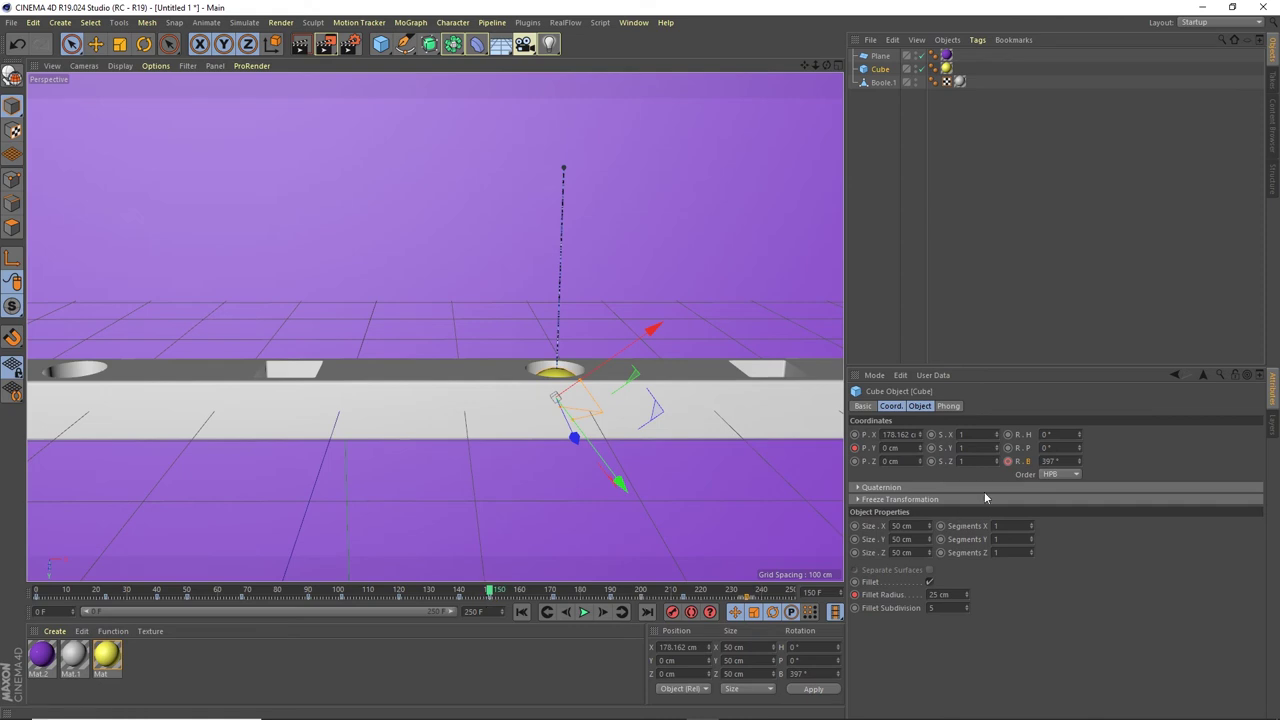
click(1008, 461)
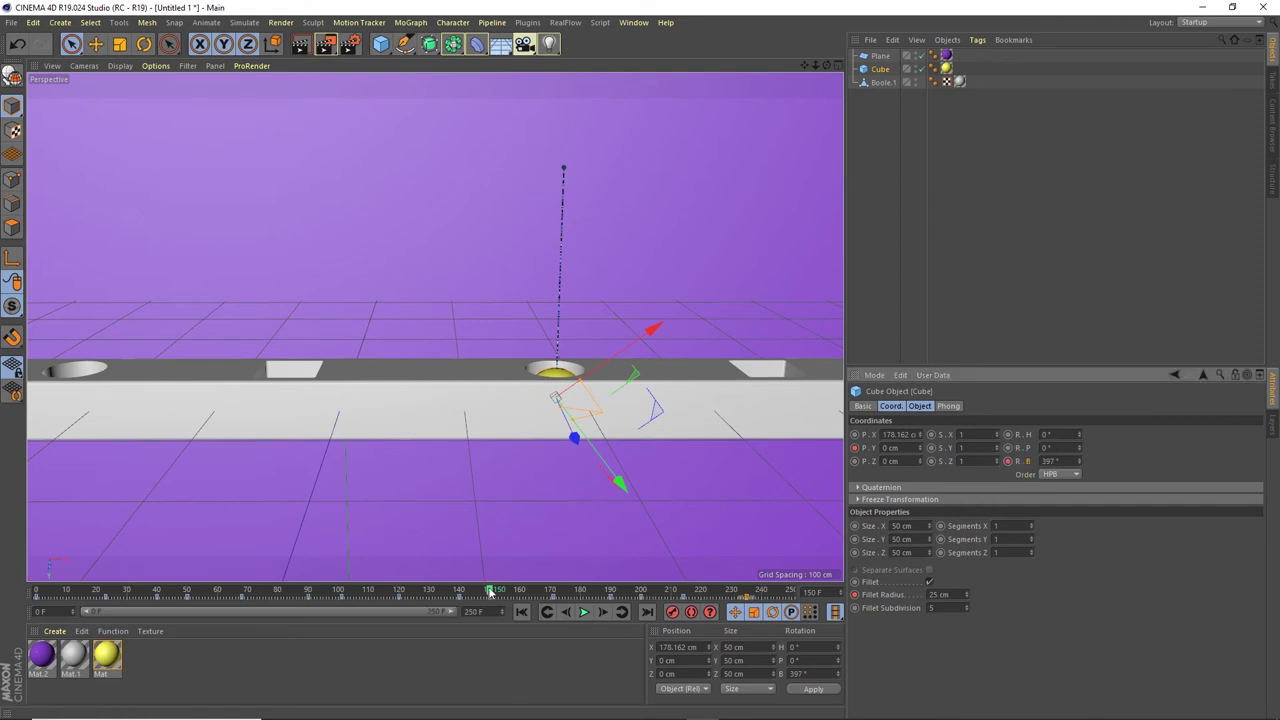
drag(490, 590, 610, 588)
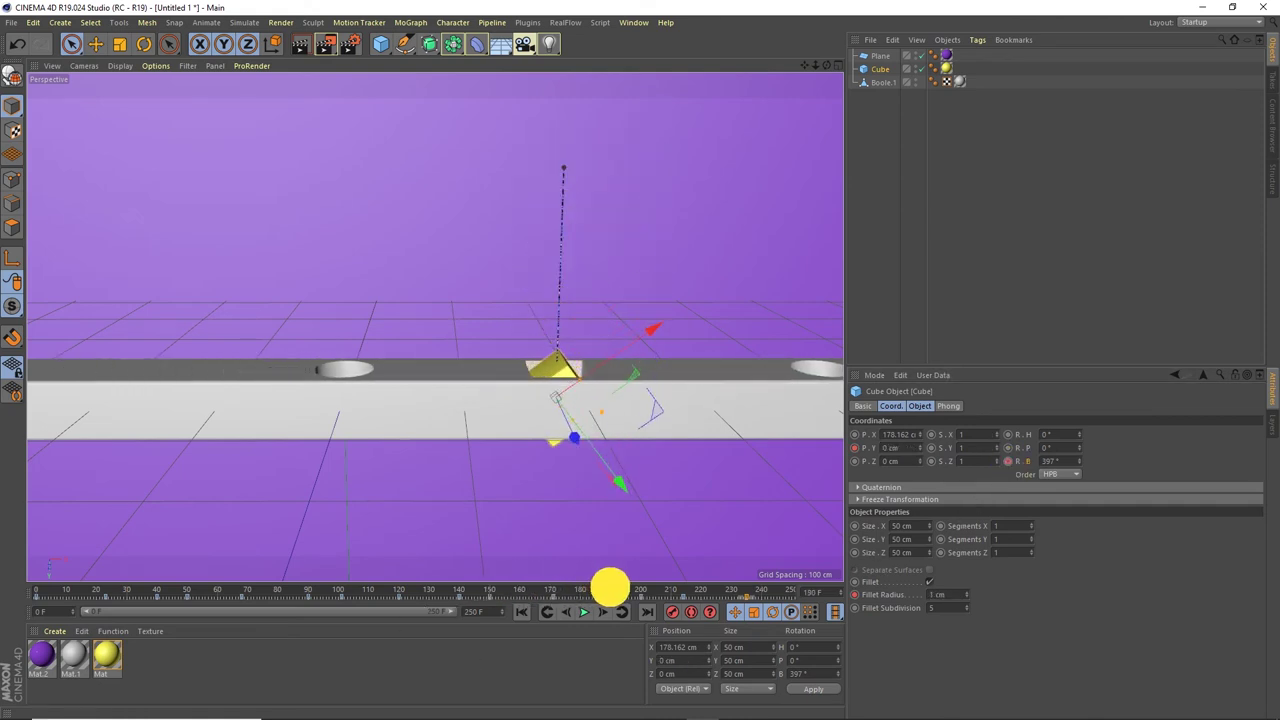
drag(1081, 465, 1070, 462)
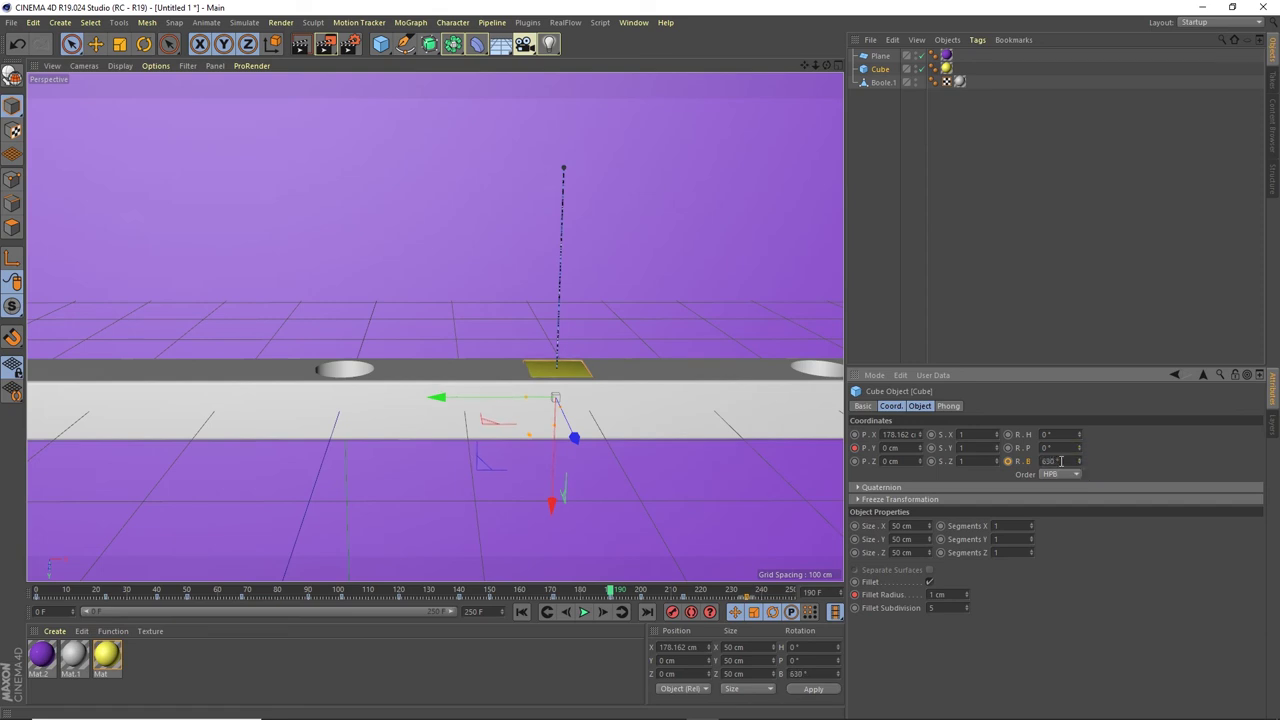
click(1006, 461)
drag(613, 591, 640, 588)
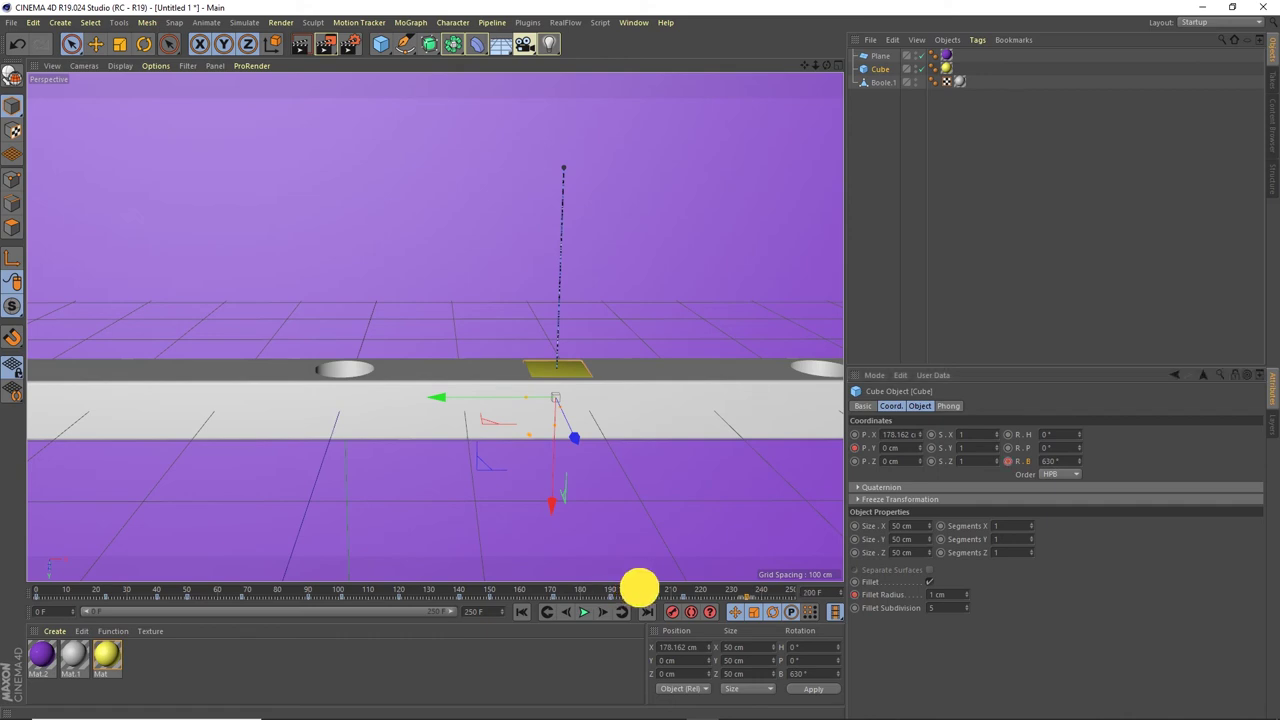
click(1007, 461)
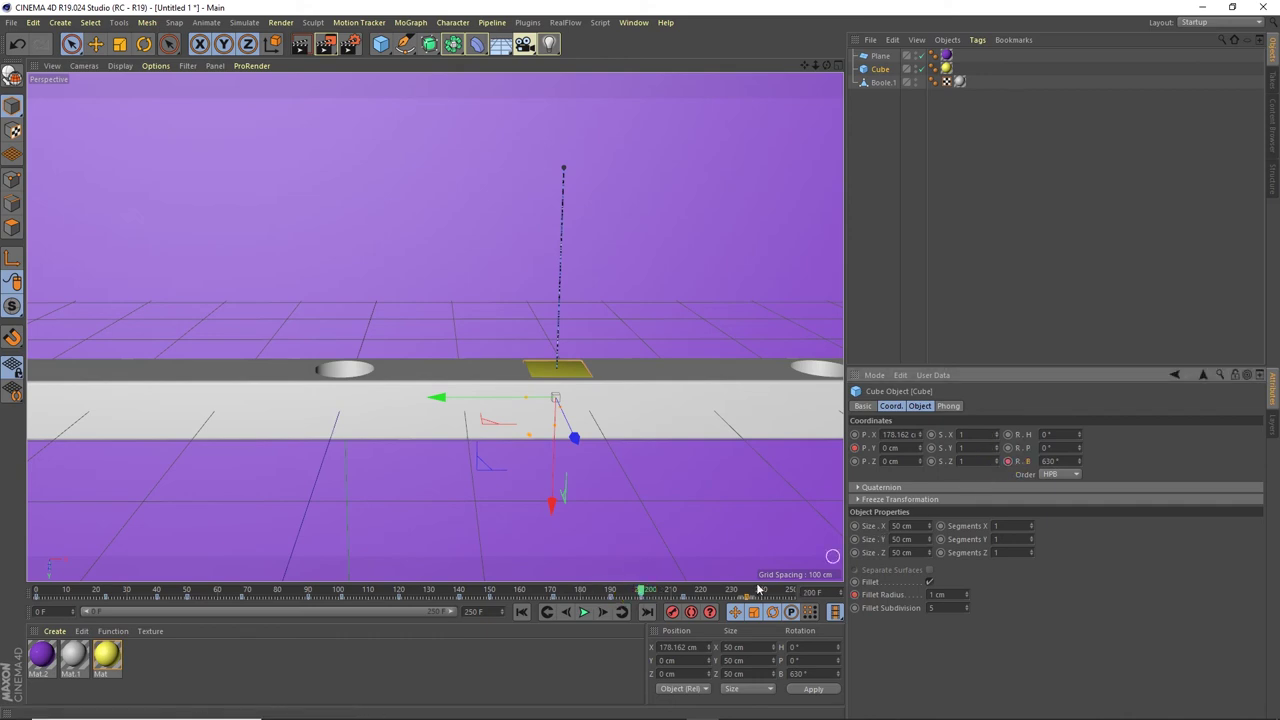
Add a final 828° bank rotation key at frame 235
drag(645, 594, 746, 590)
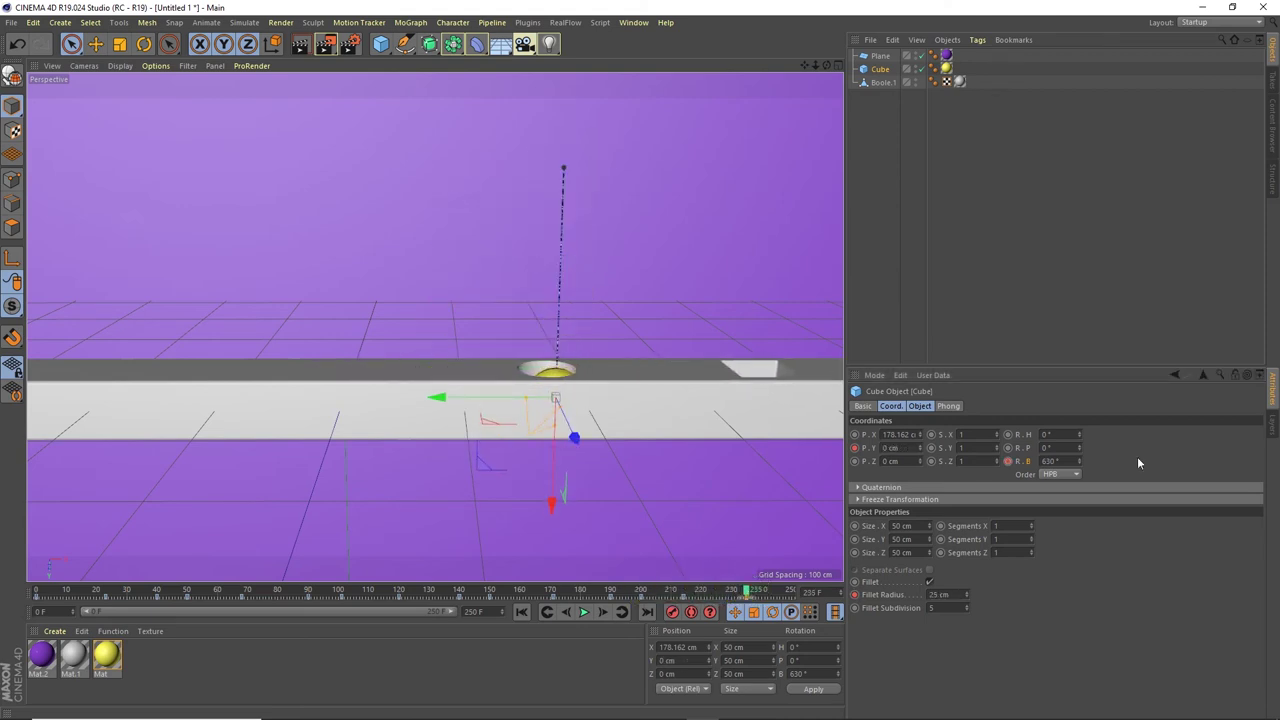
drag(1080, 461, 1080, 458)
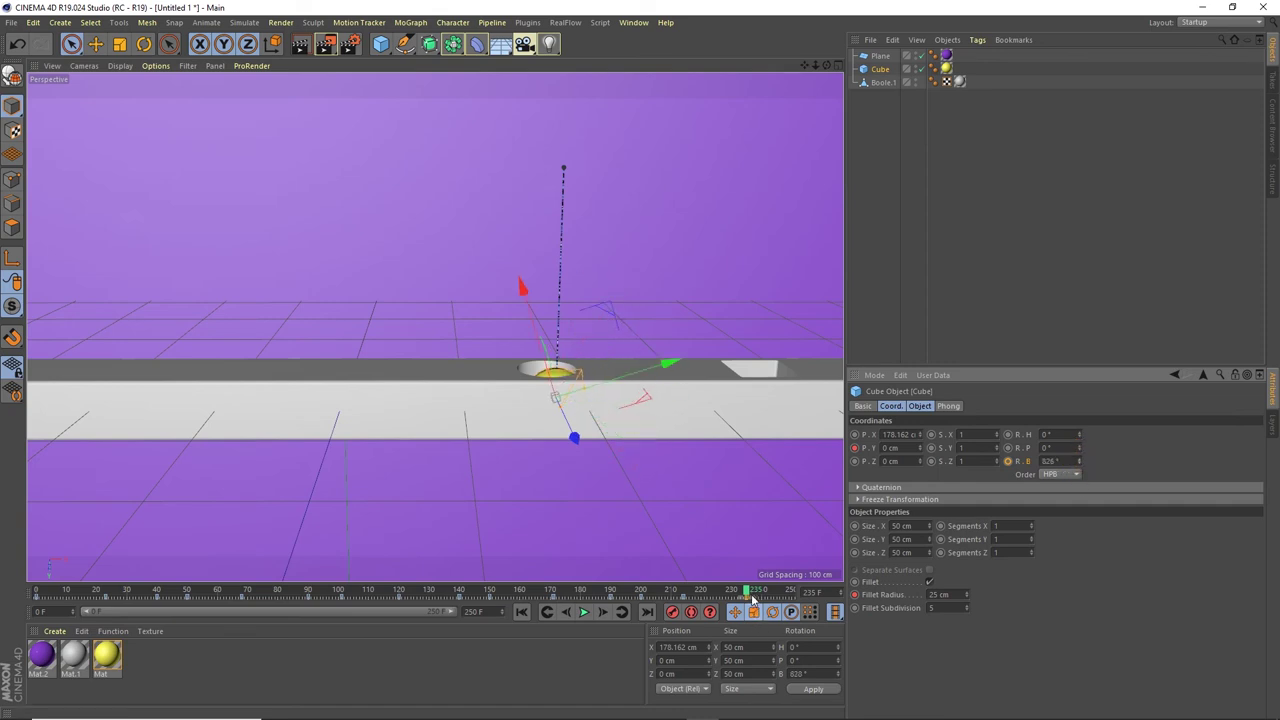
click(1007, 461)
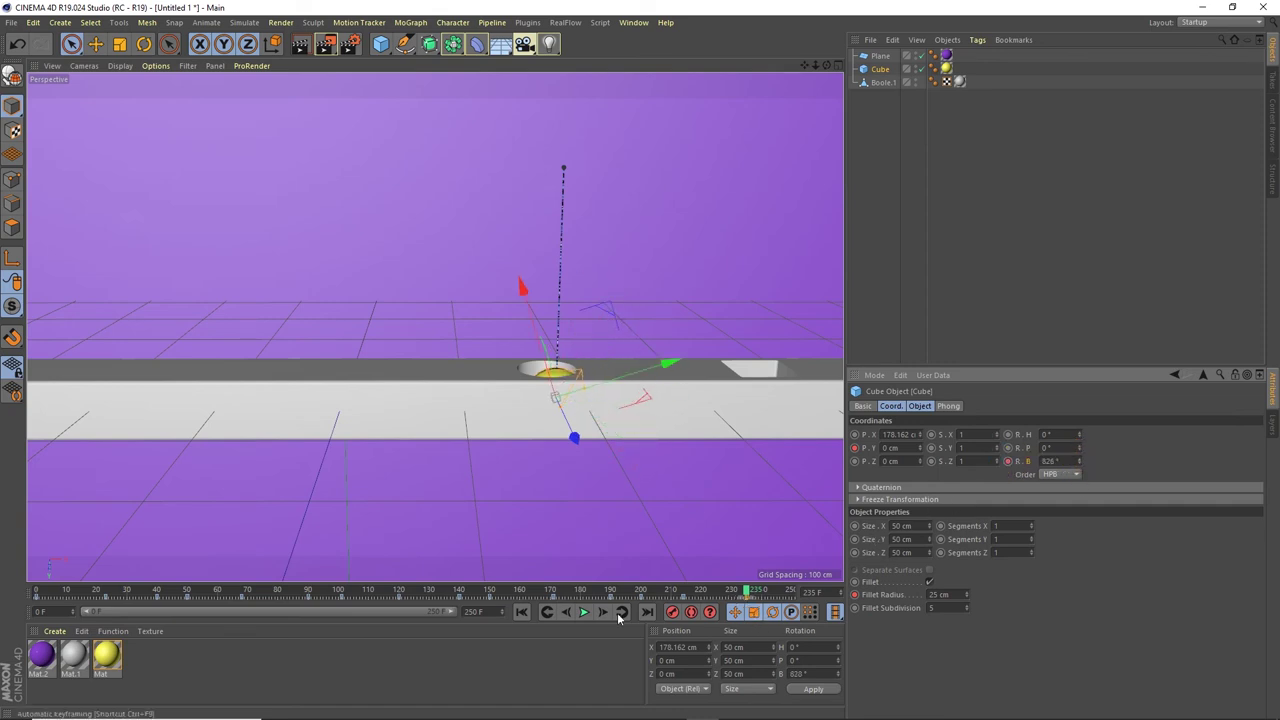
click(518, 612)
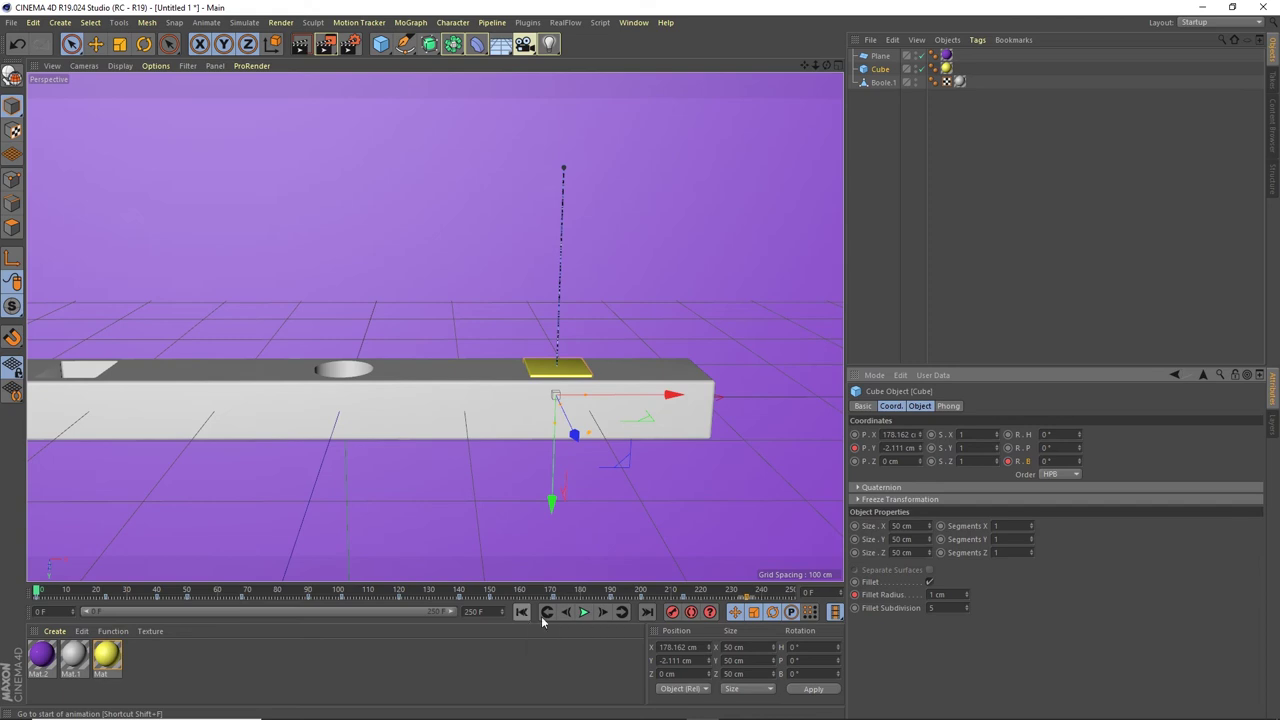
click(583, 612)
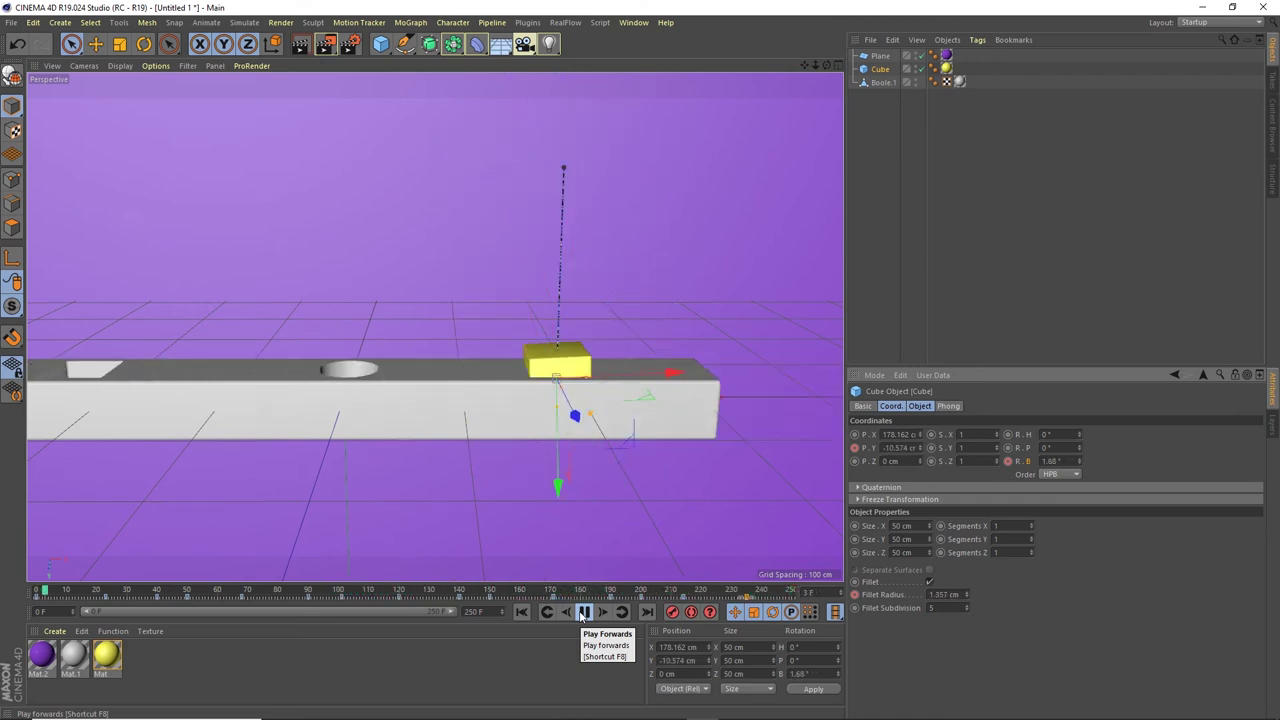
click(584, 612)
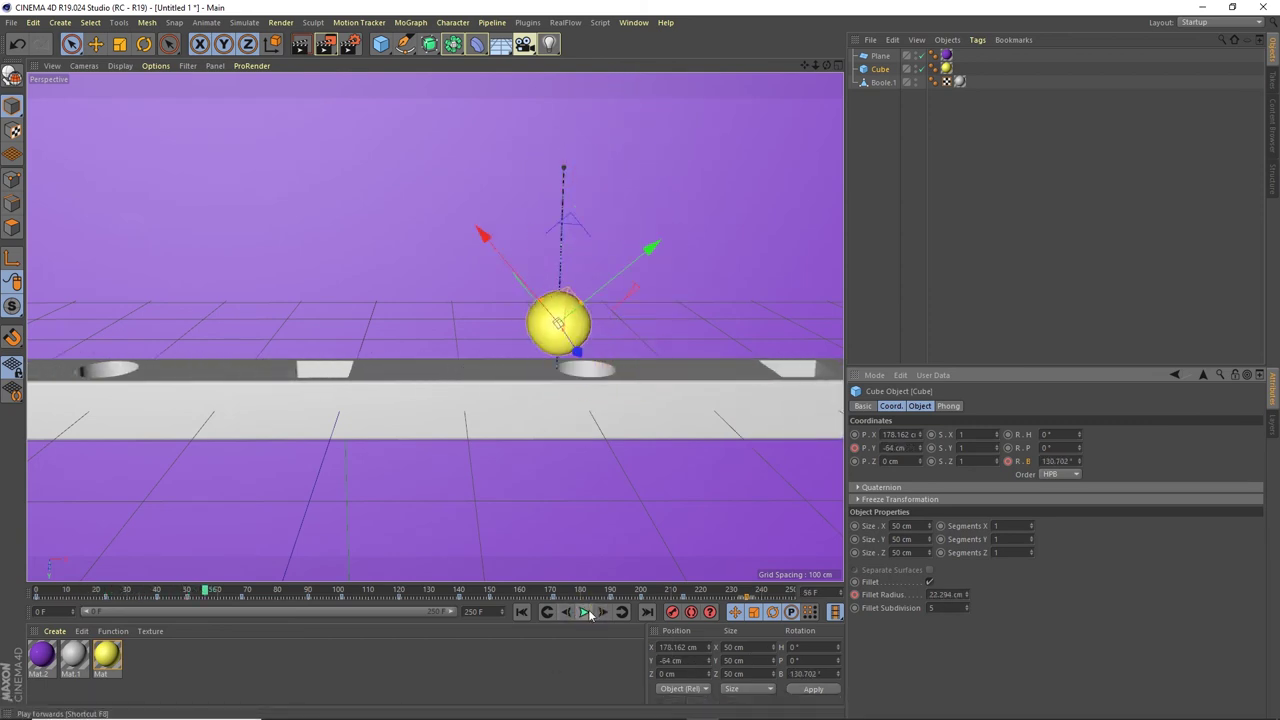
click(521, 612)
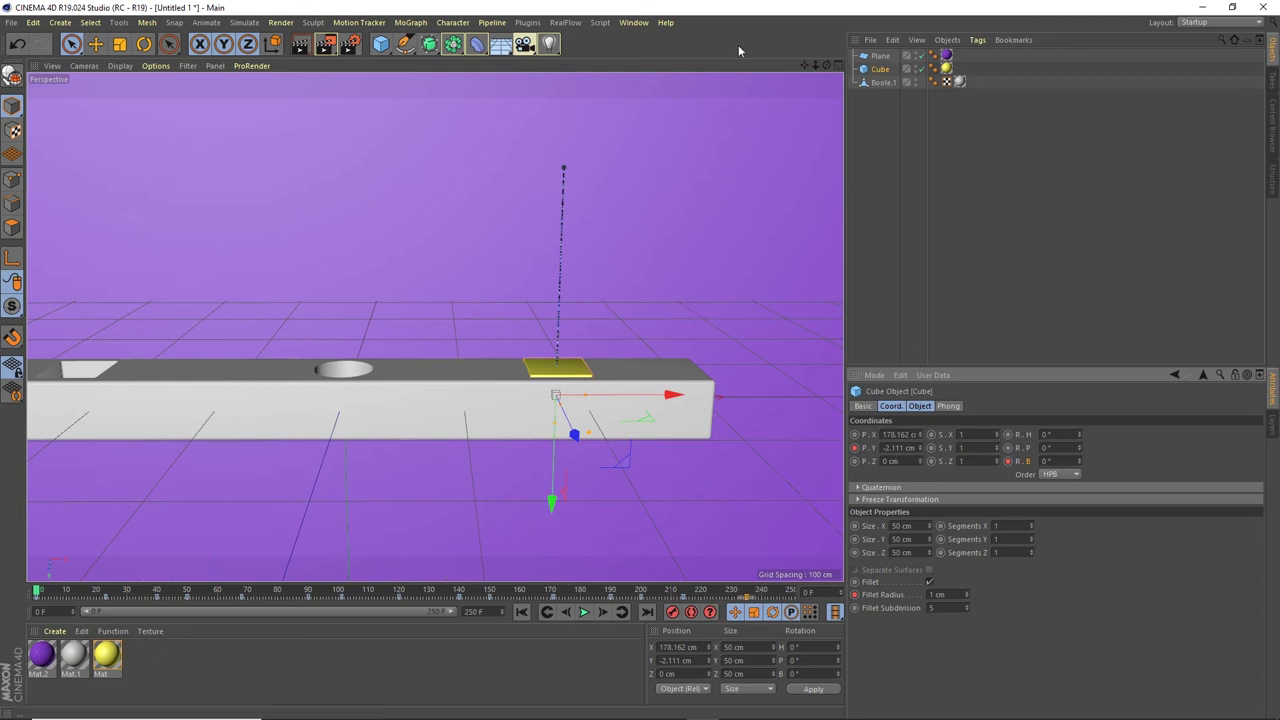
Open the F-Curve editor full screen, fit all curves, and lengthen every key's tangents
click(633, 22)
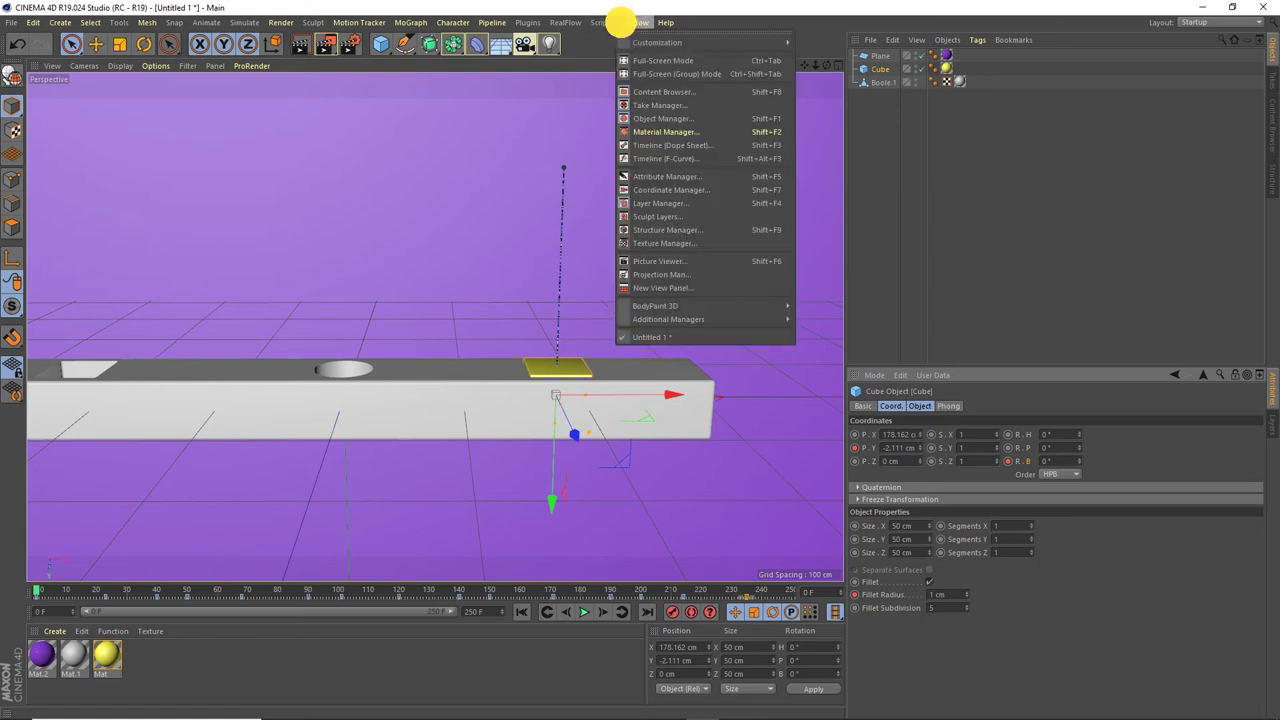
click(652, 160)
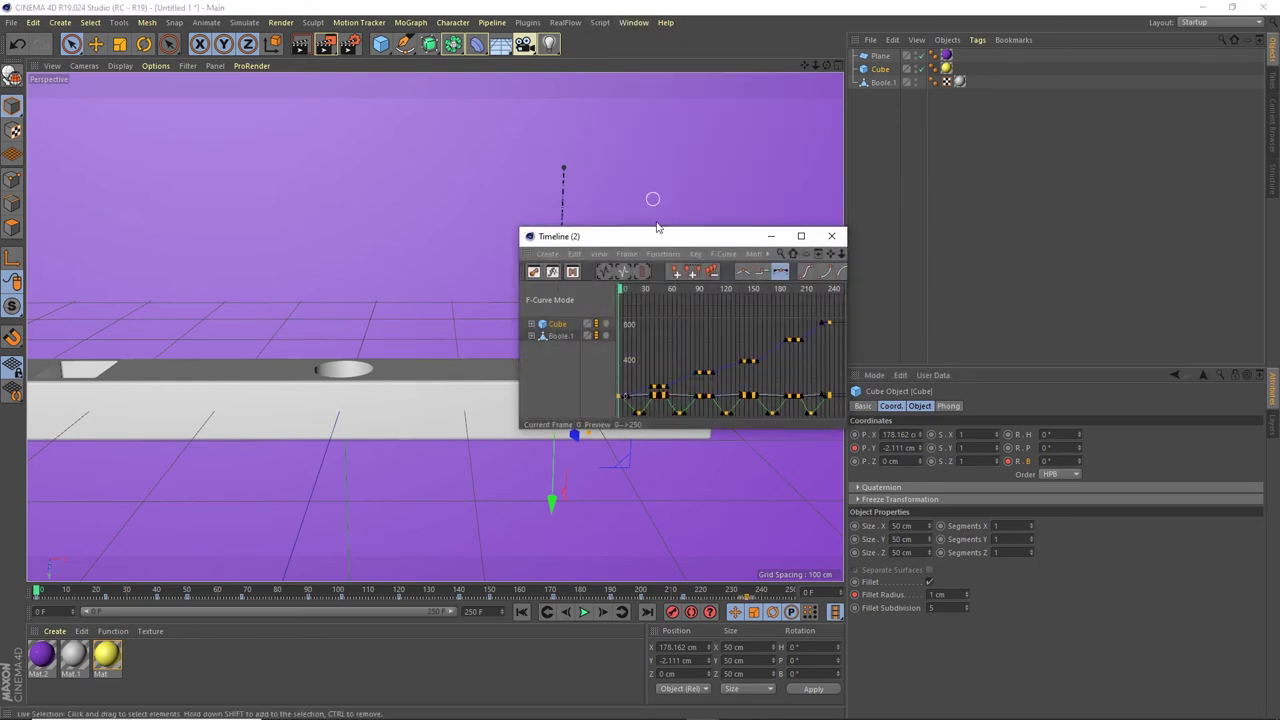
click(804, 236)
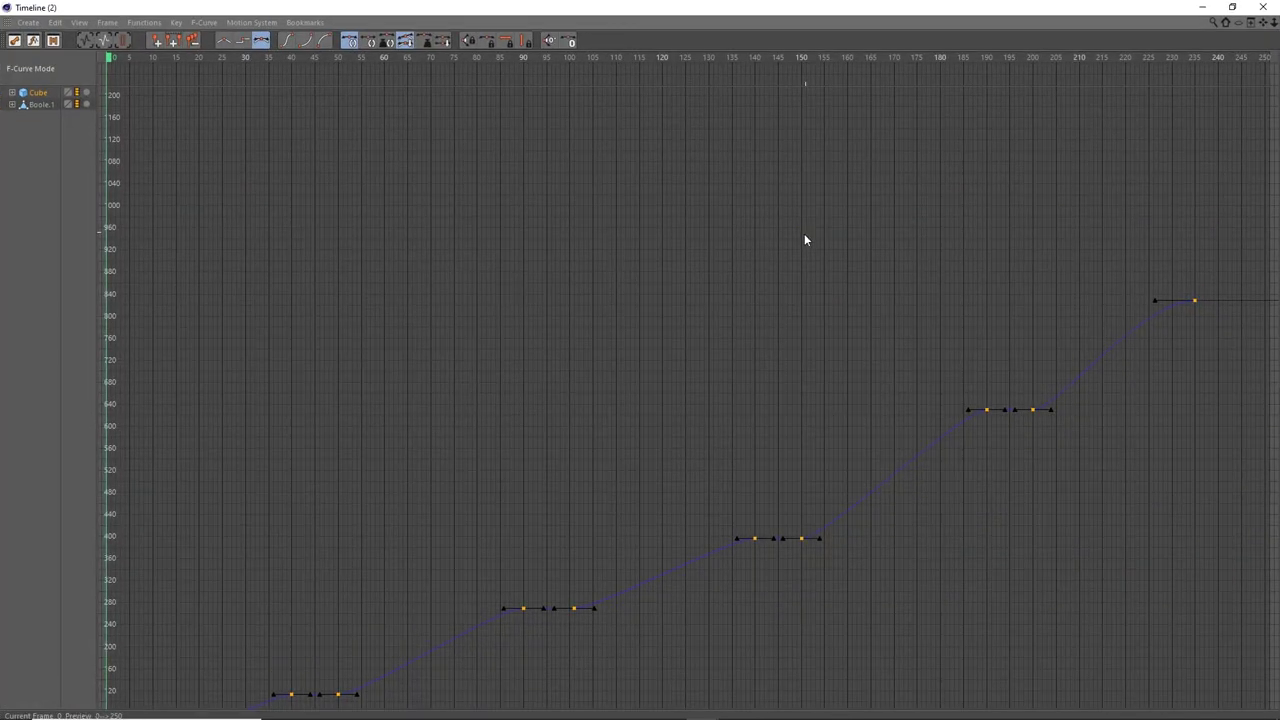
key(h)
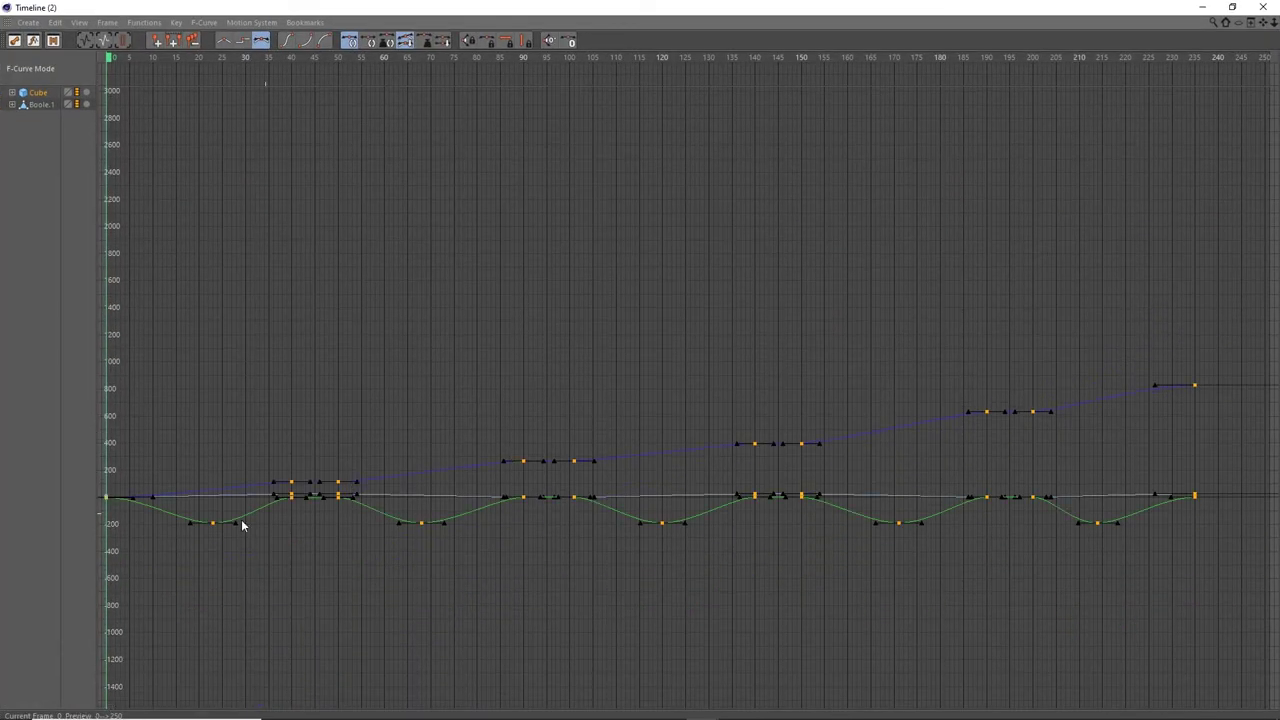
drag(237, 528, 312, 526)
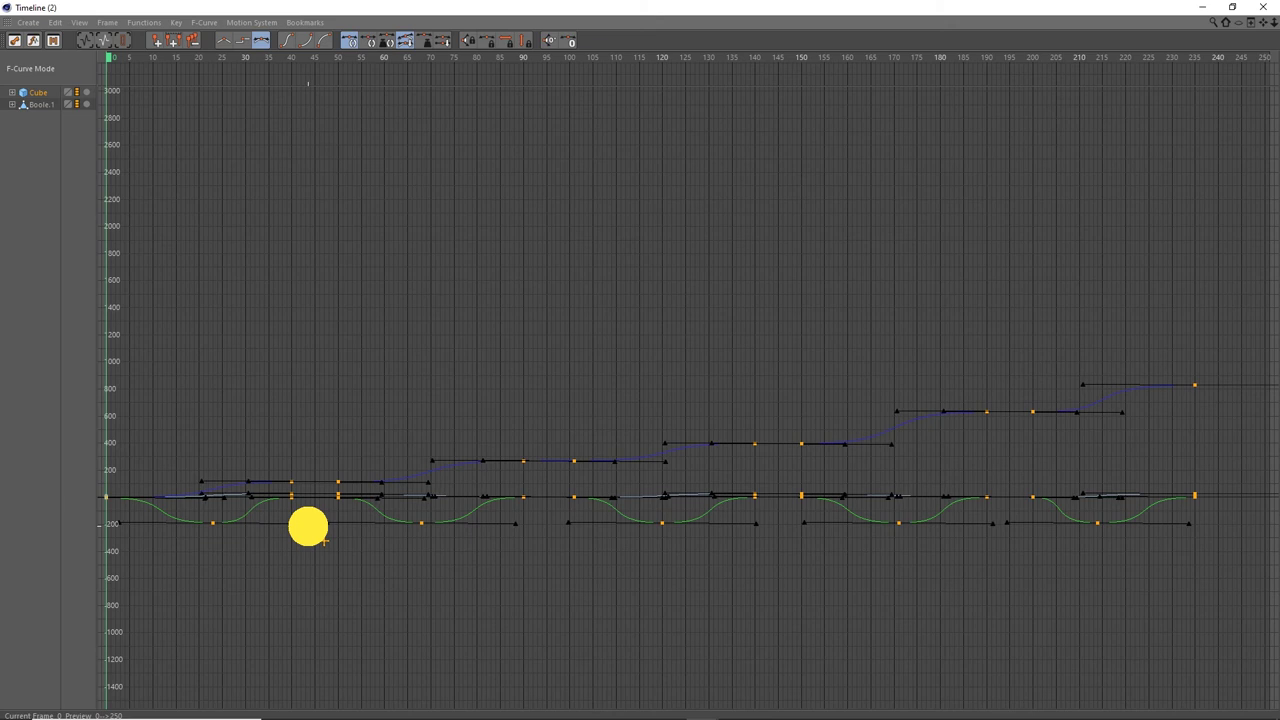
click(285, 503)
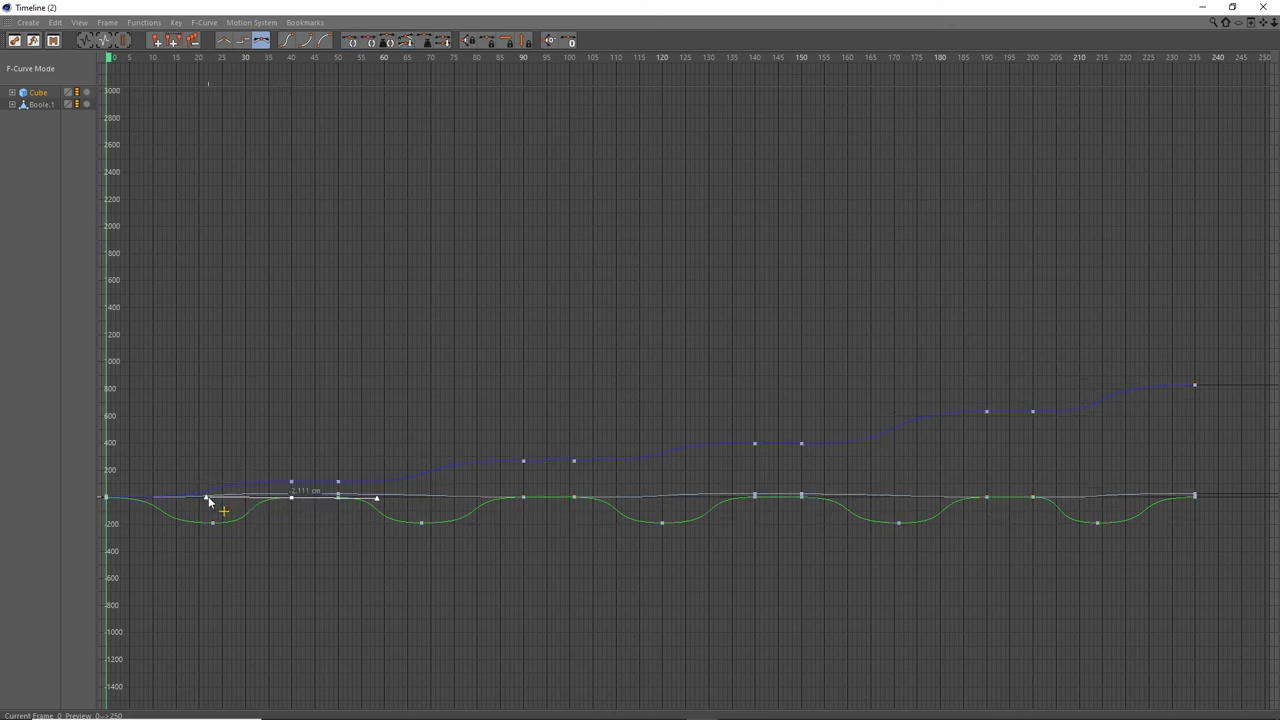
Shorten the tangents of the keys near frames 40 and 50
drag(208, 497, 334, 502)
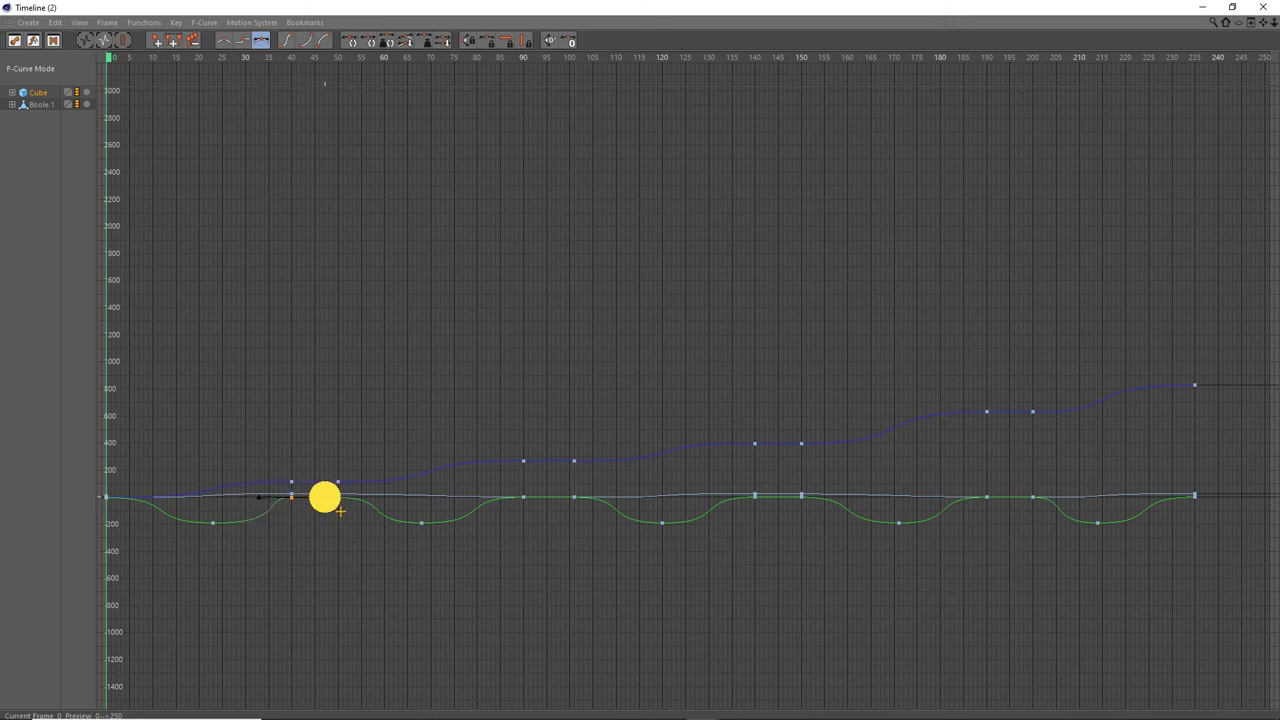
click(337, 497)
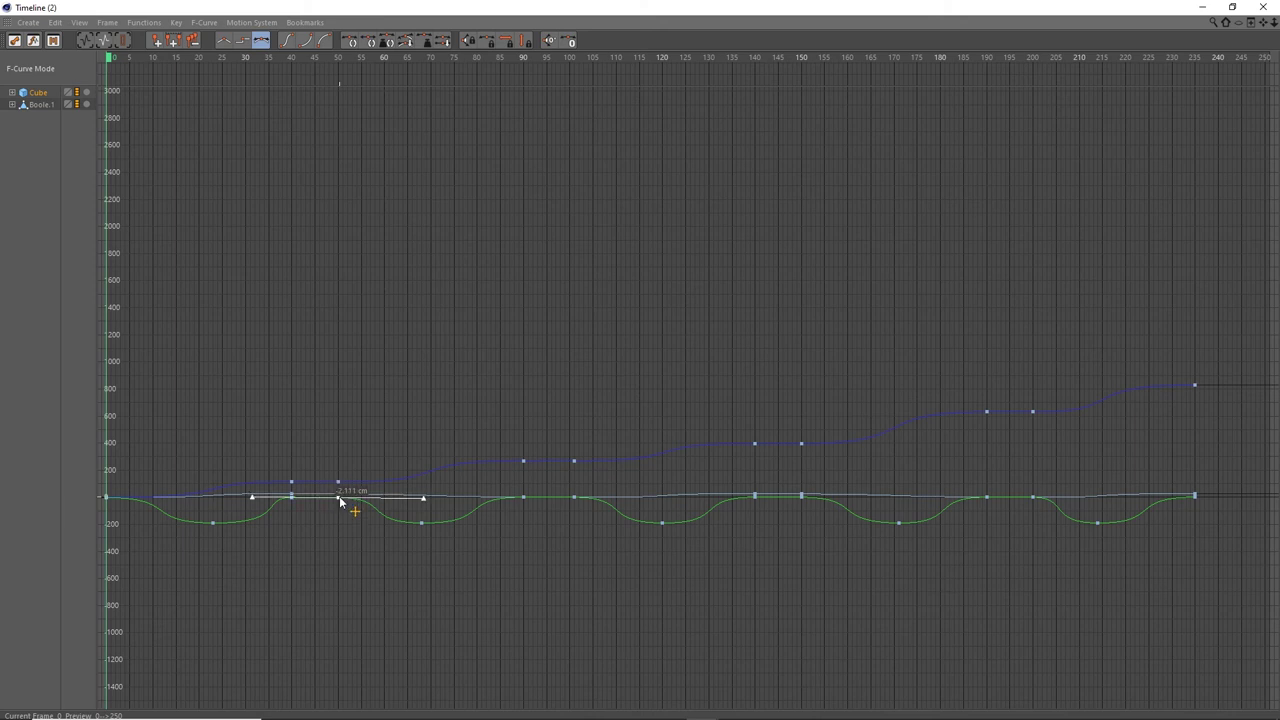
drag(253, 497, 309, 497)
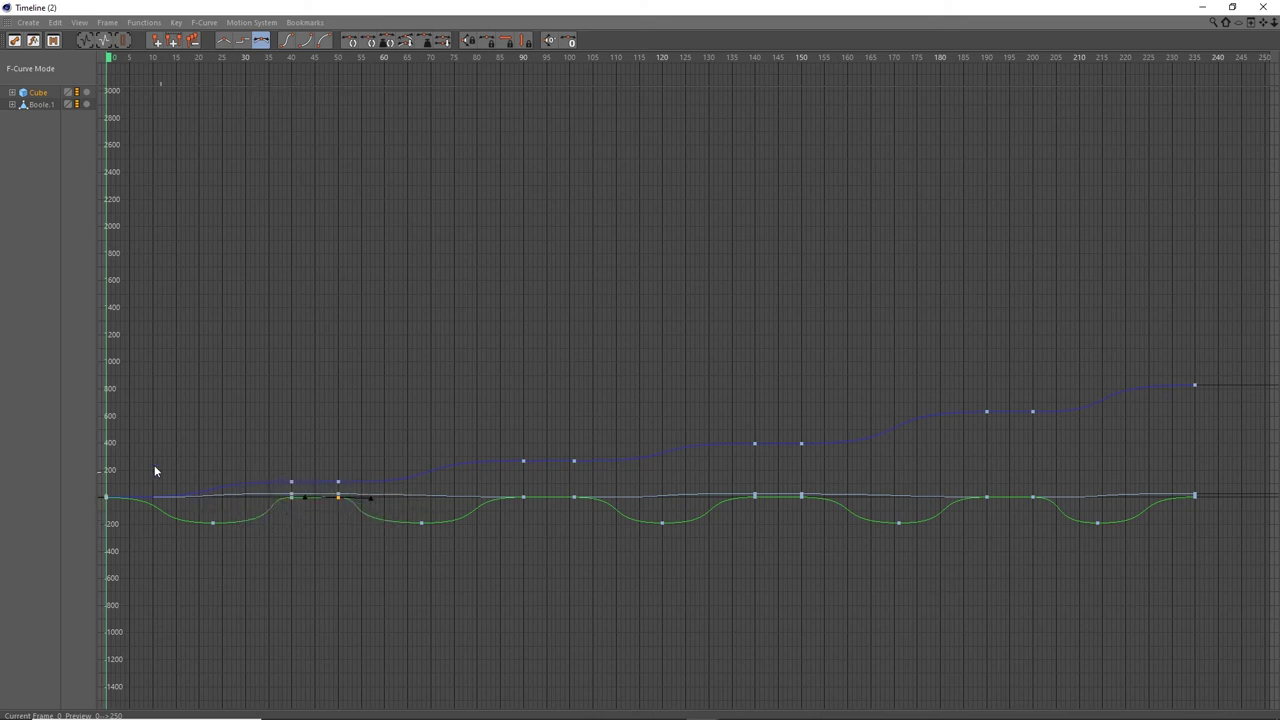
Select all keys, lengthen their tangents to smooth the curves, and close the graph window
key(ctrl+a)
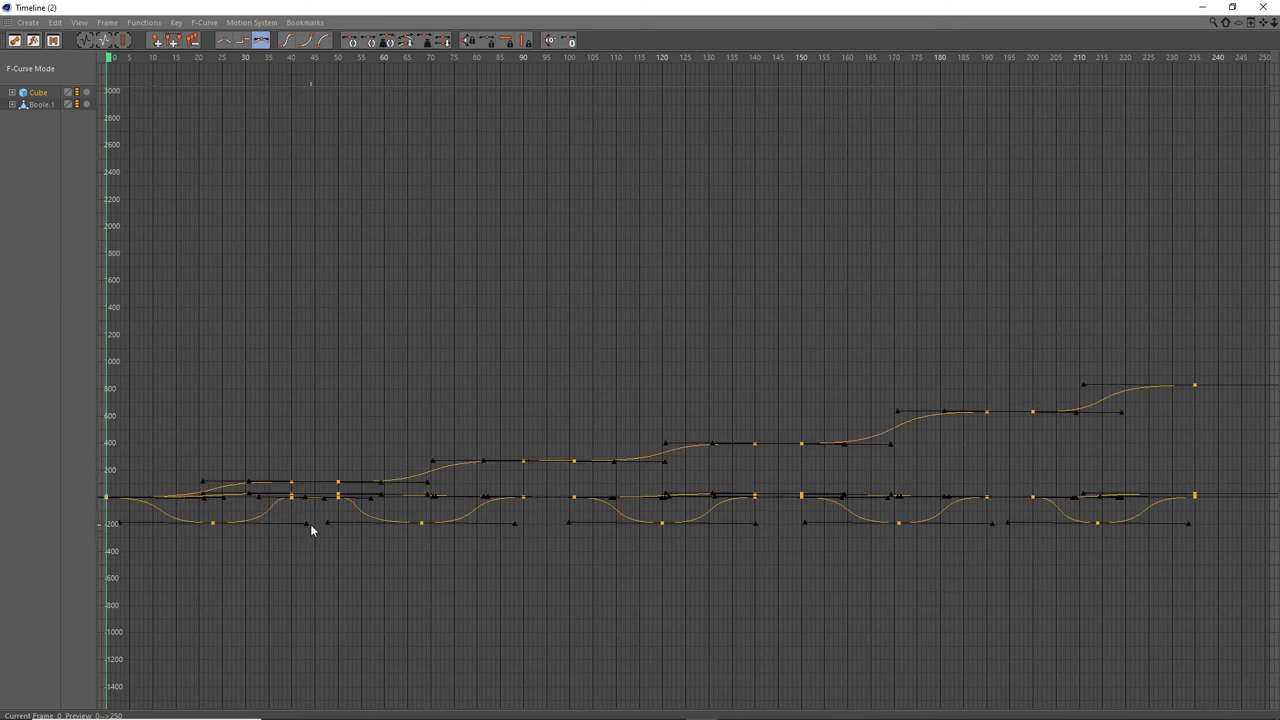
key(ctrl+z)
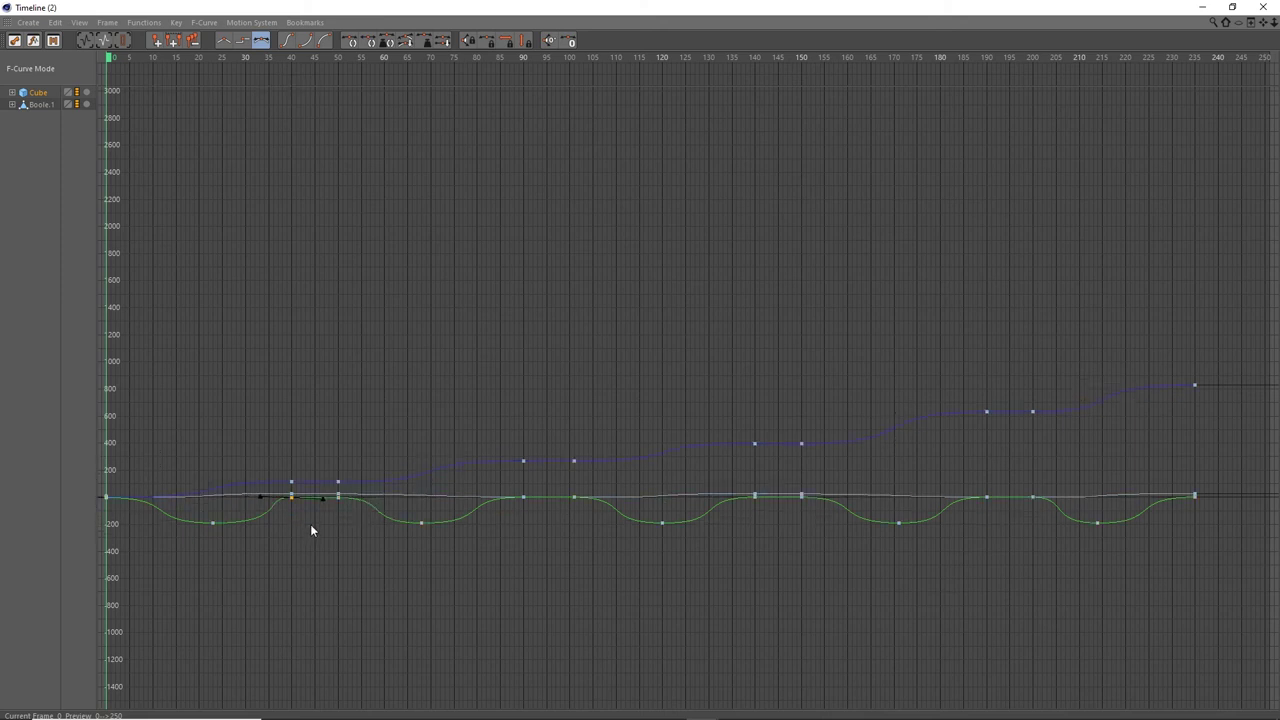
key(ctrl+a)
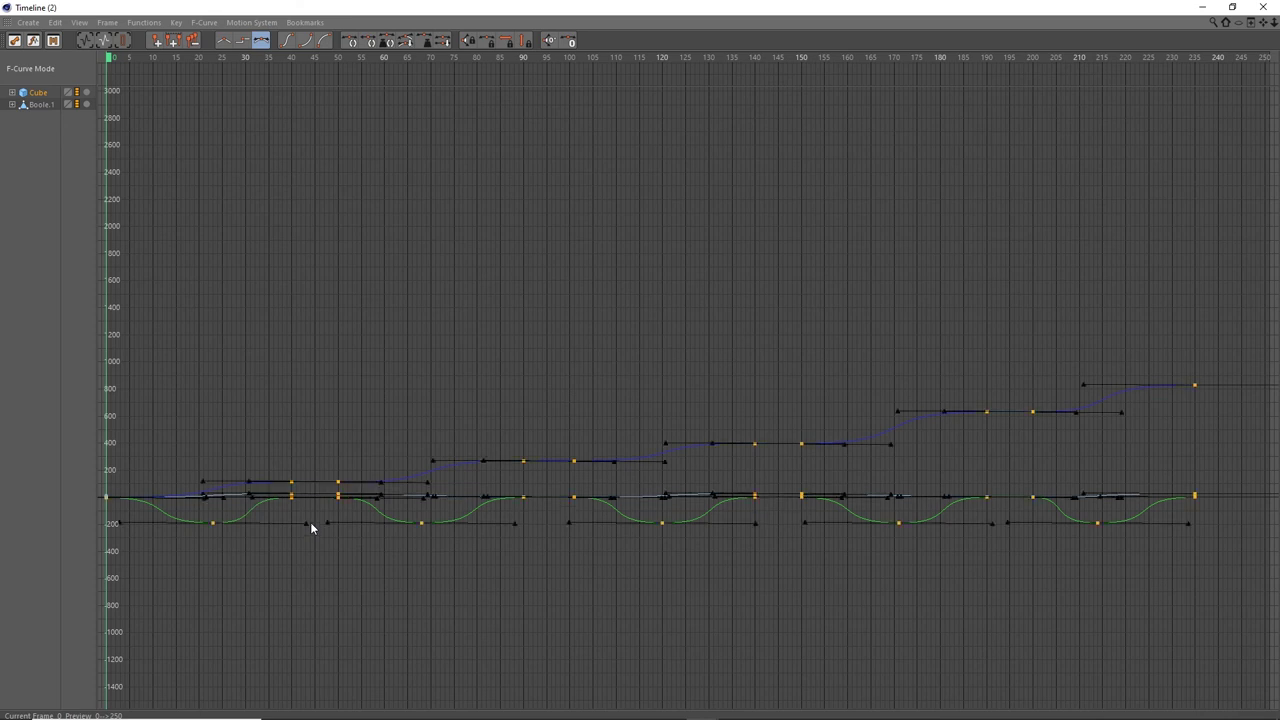
mouse_move(307, 523)
mouse_down()
mouse_move(274, 521)
mouse_move(329, 533)
mouse_move(319, 541)
mouse_move(307, 521)
mouse_up()
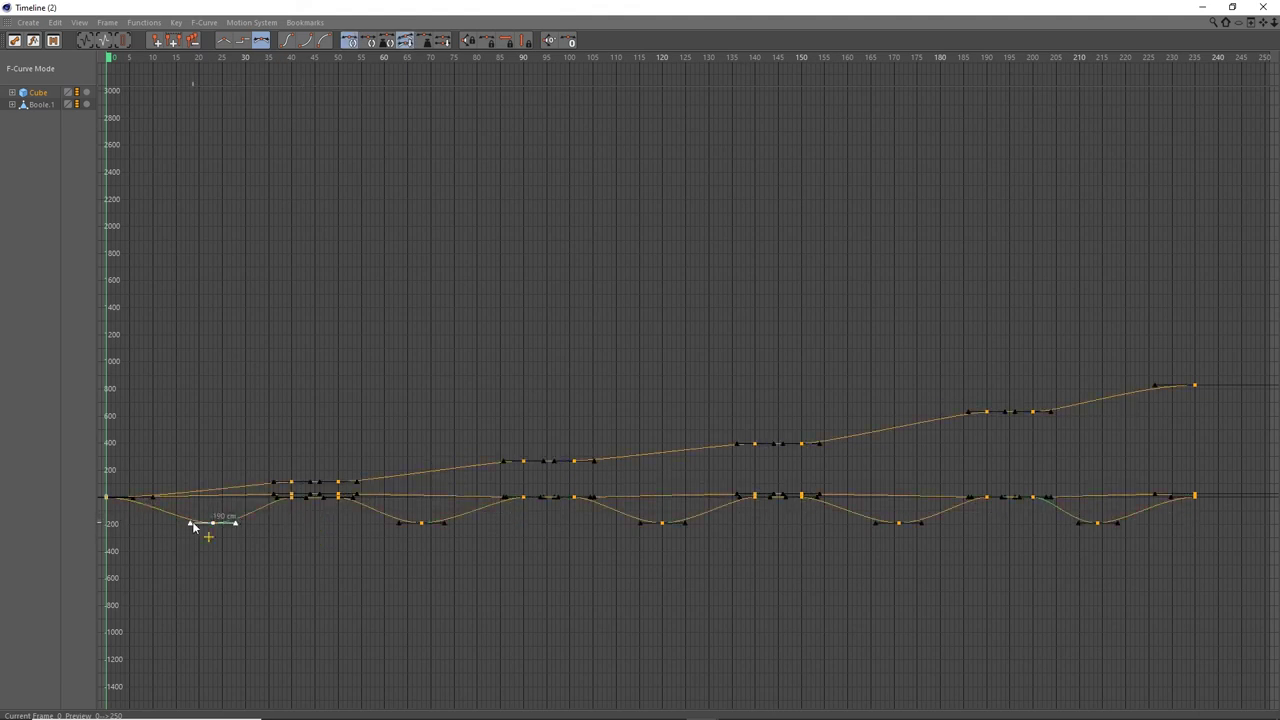
drag(237, 524, 279, 523)
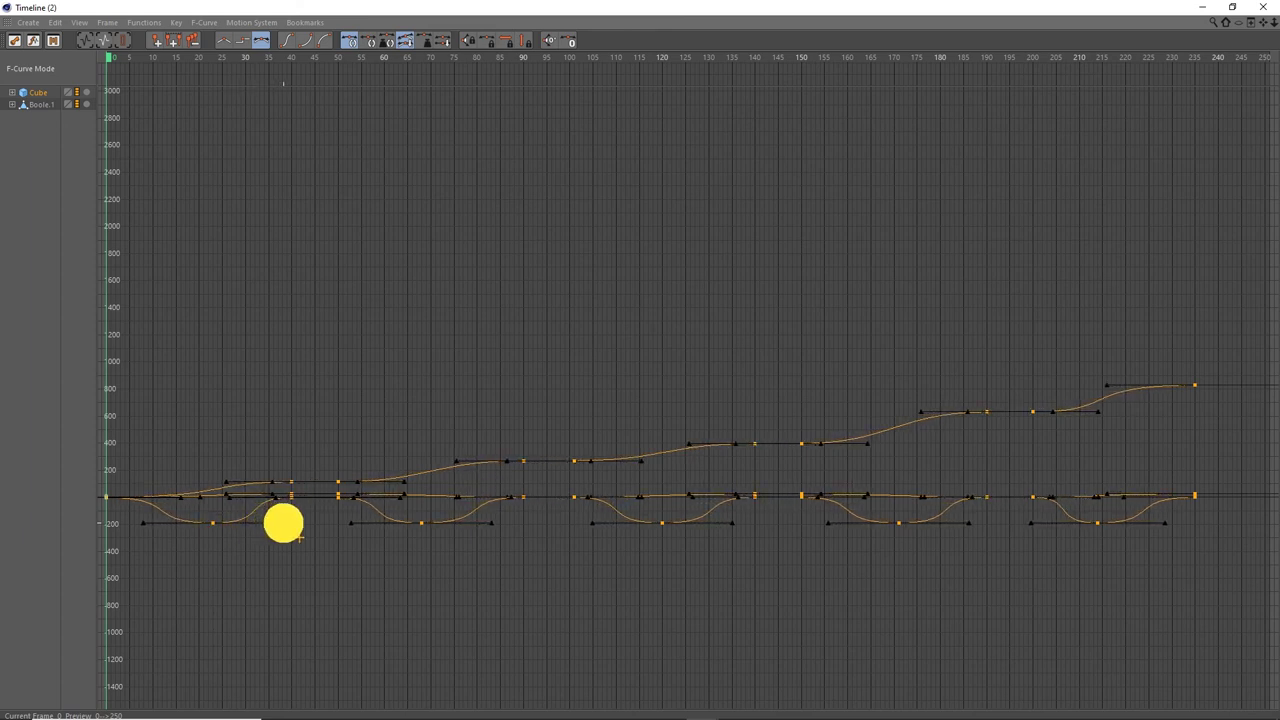
mouse_move(300, 538)
mouse_down()
mouse_move(328, 537)
mouse_move(287, 521)
mouse_move(331, 523)
mouse_move(237, 497)
mouse_move(264, 499)
mouse_up()
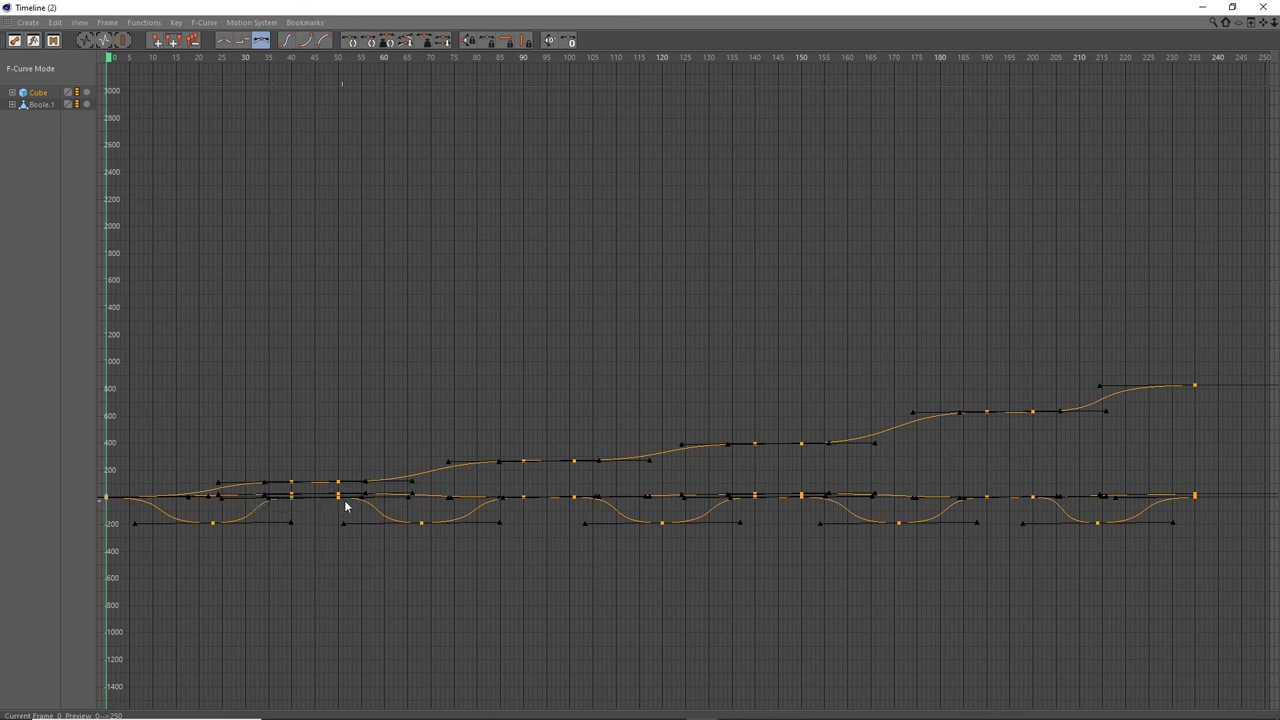
mouse_move(360, 497)
mouse_down()
mouse_move(327, 497)
mouse_move(348, 498)
mouse_up()
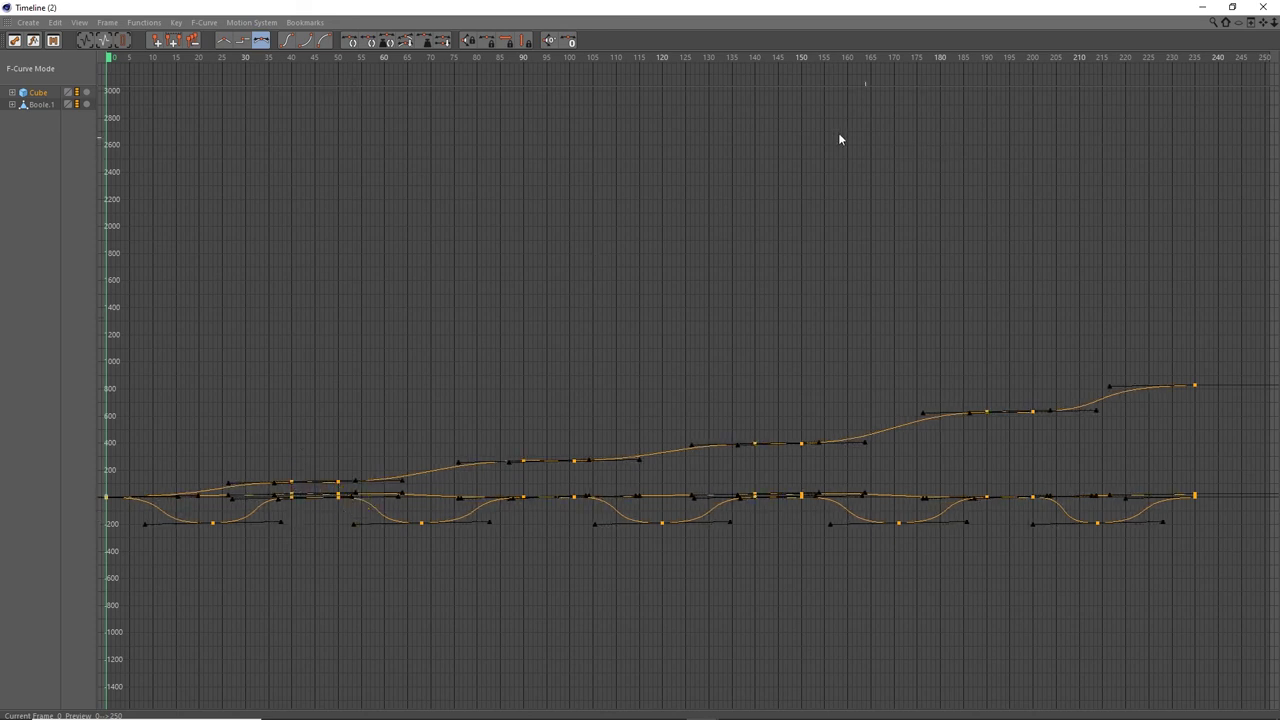
click(1272, 8)
Play and stop the animation, select Boole.1, rewind to frame 0, and show frames 0–50
click(584, 613)
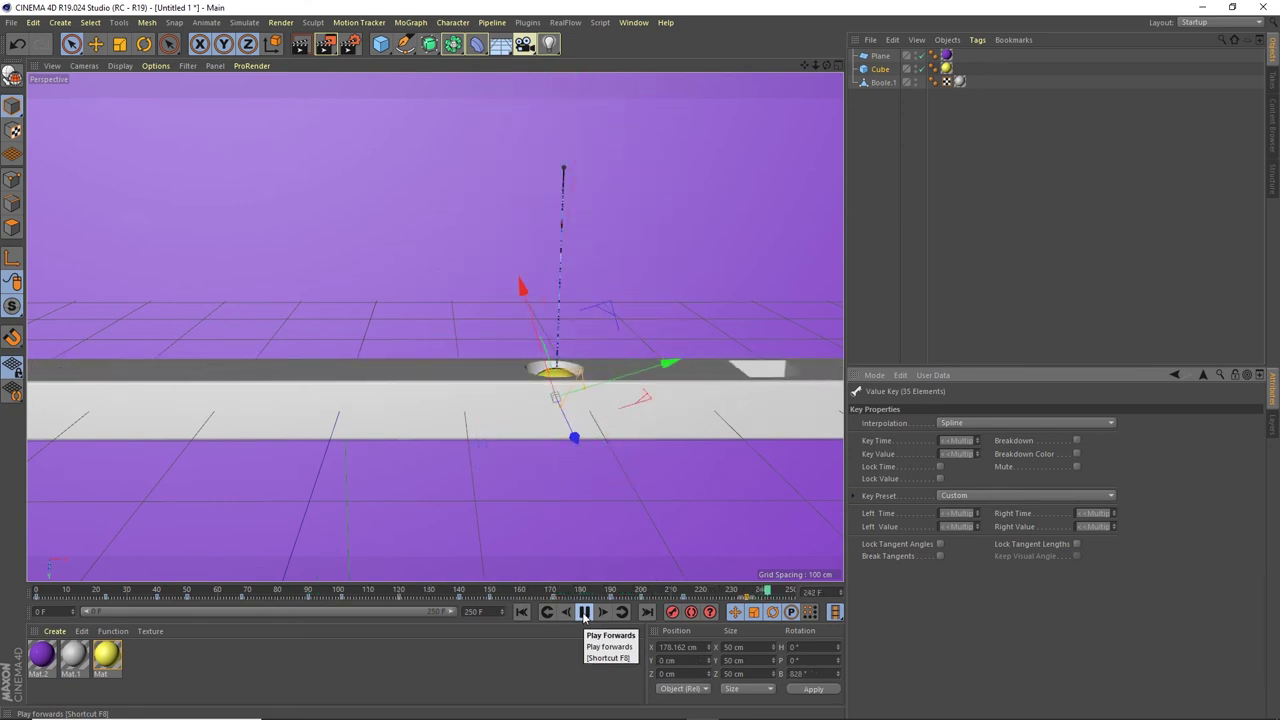
click(584, 612)
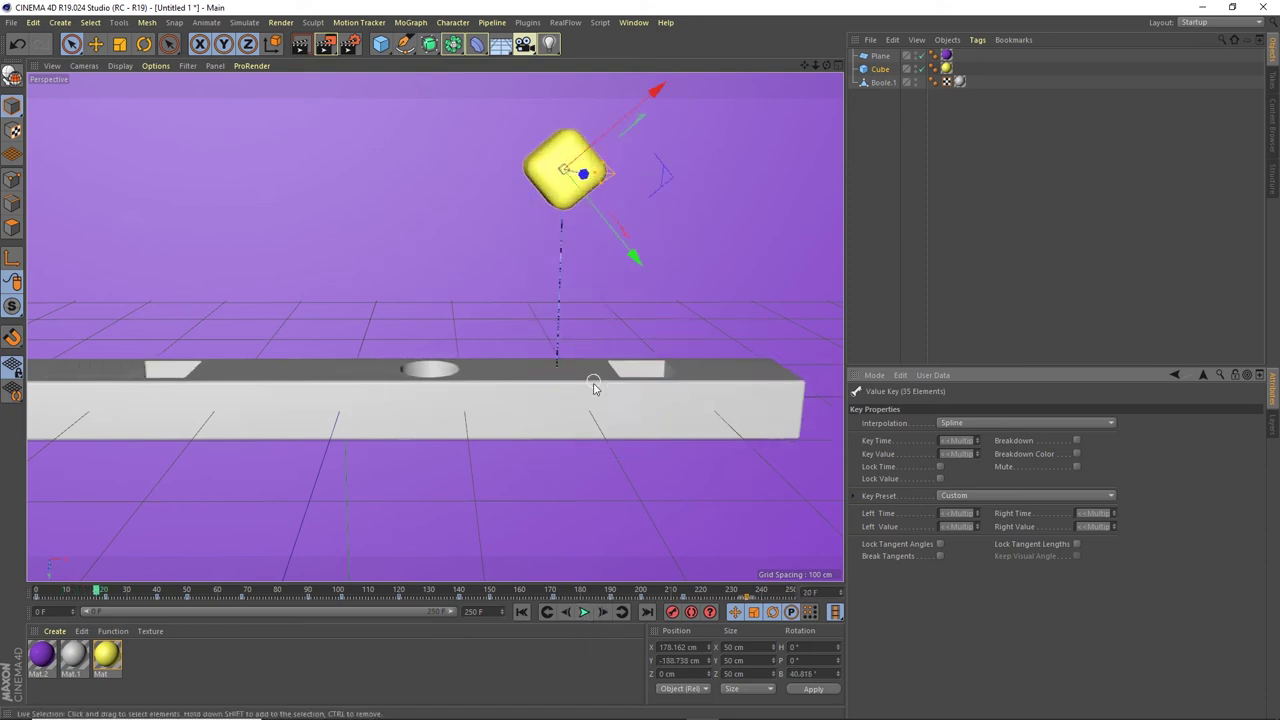
click(880, 82)
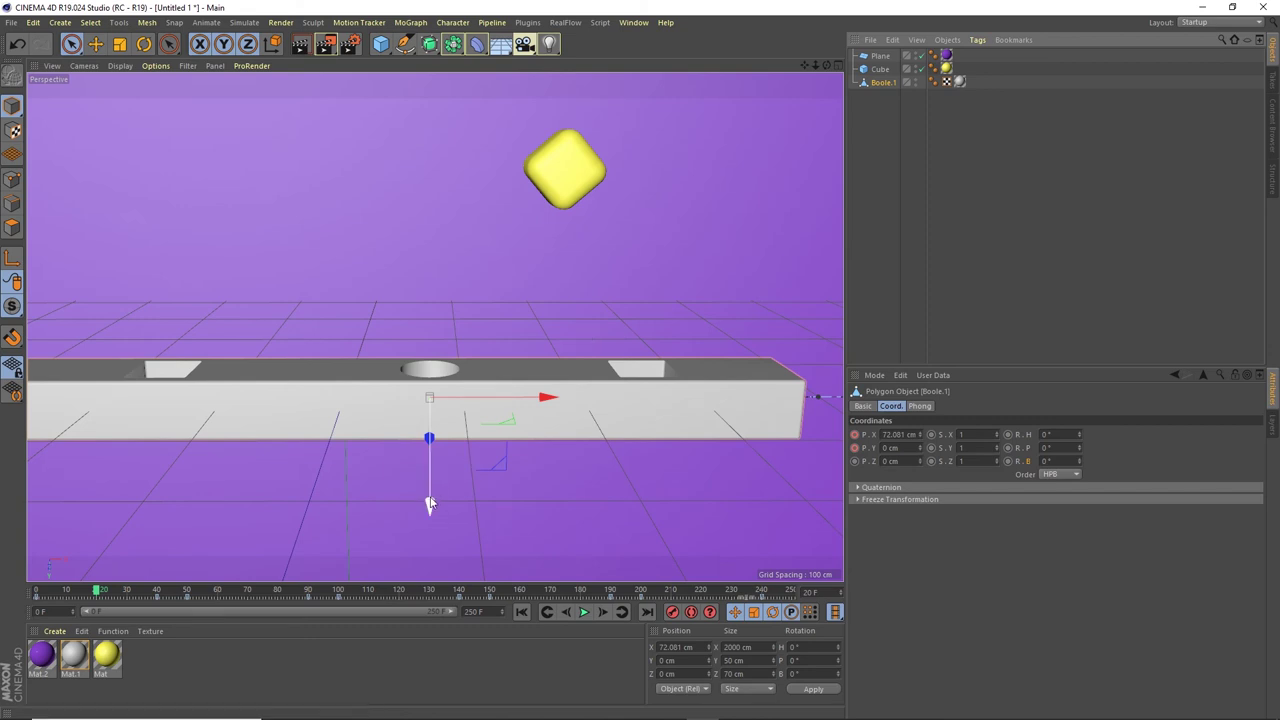
mouse_move(88, 592)
mouse_down()
mouse_move(34, 588)
mouse_move(26, 602)
mouse_up()
drag(450, 612, 166, 652)
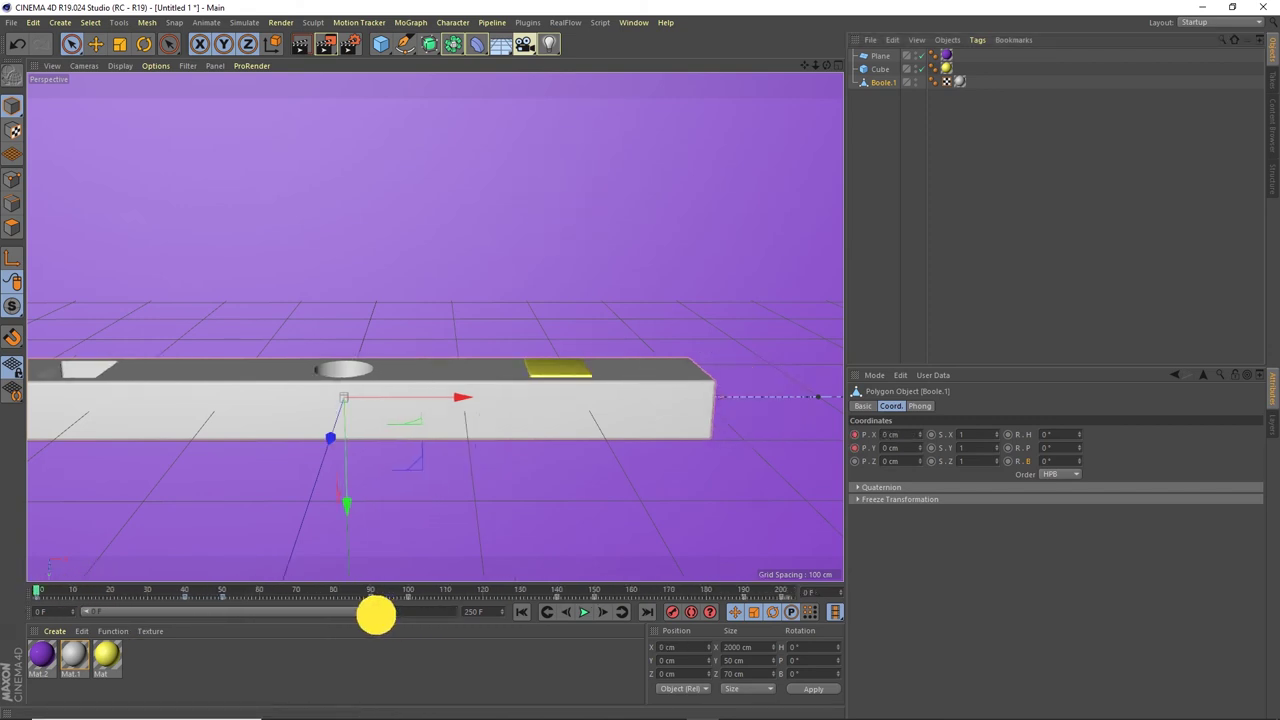
Shift the bar's key near frame 39, widen the timeline to frames 0–75, and scrub the drop
key(e)
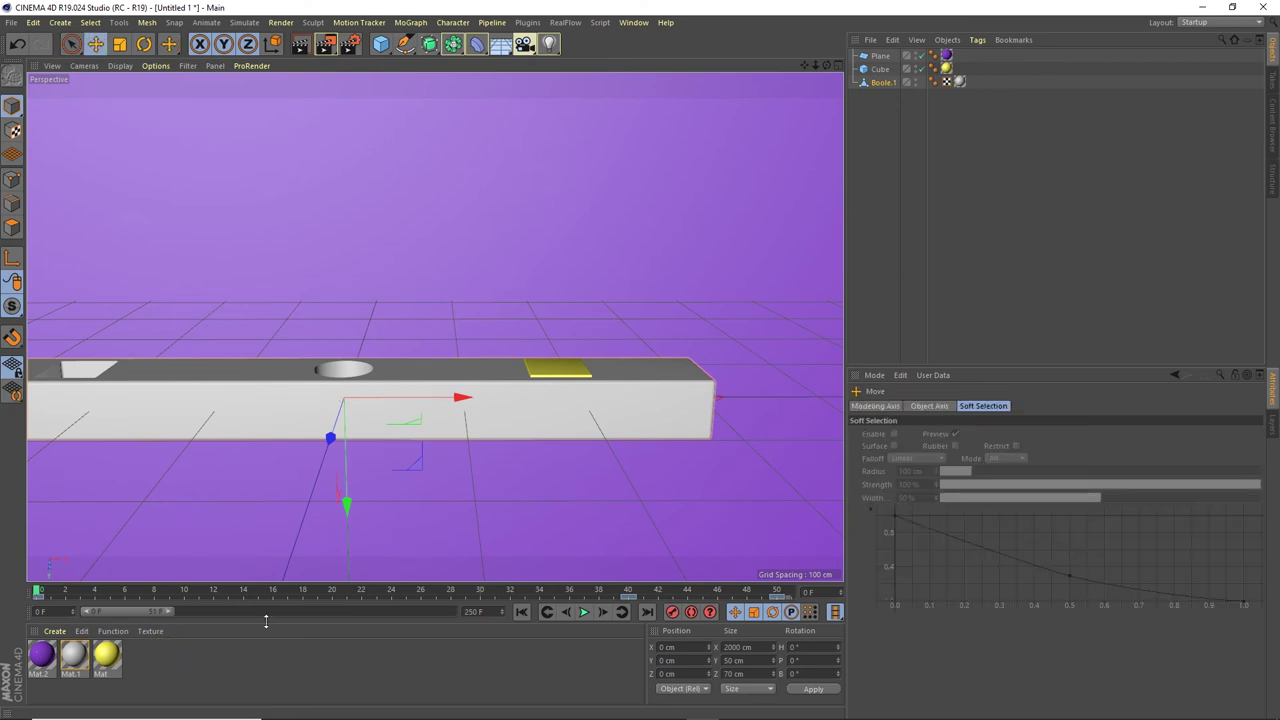
click(584, 612)
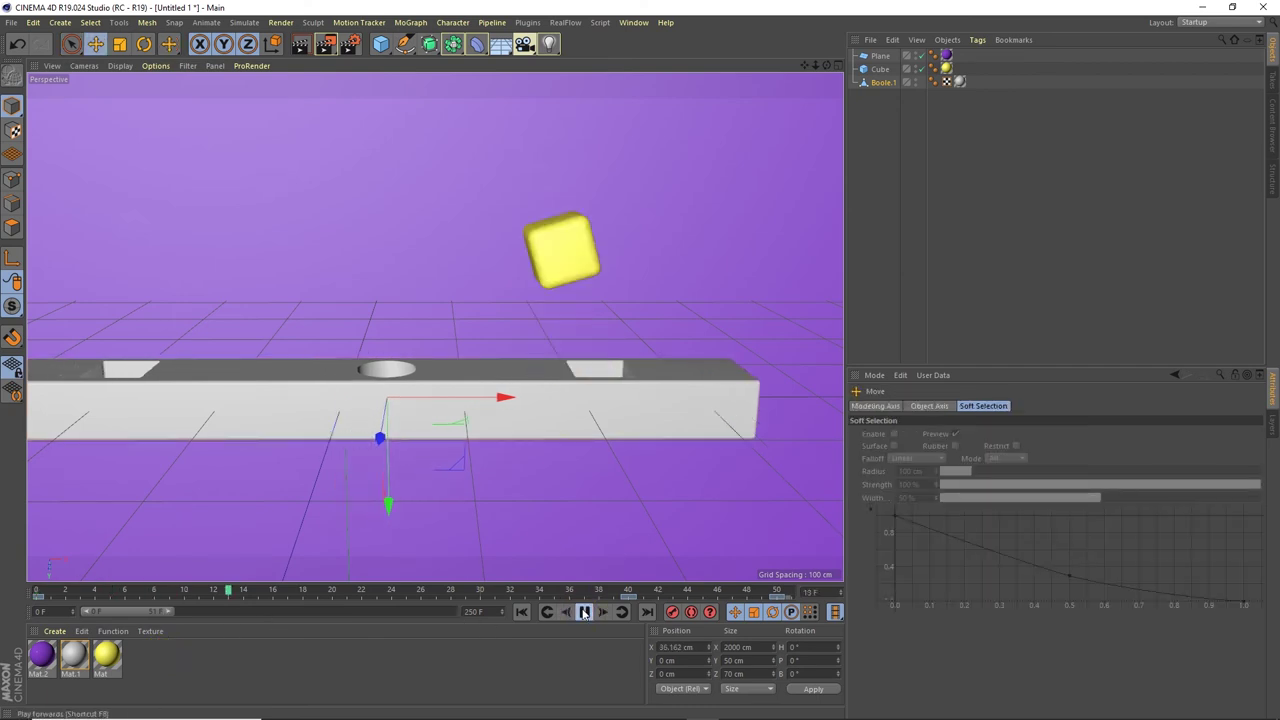
click(533, 590)
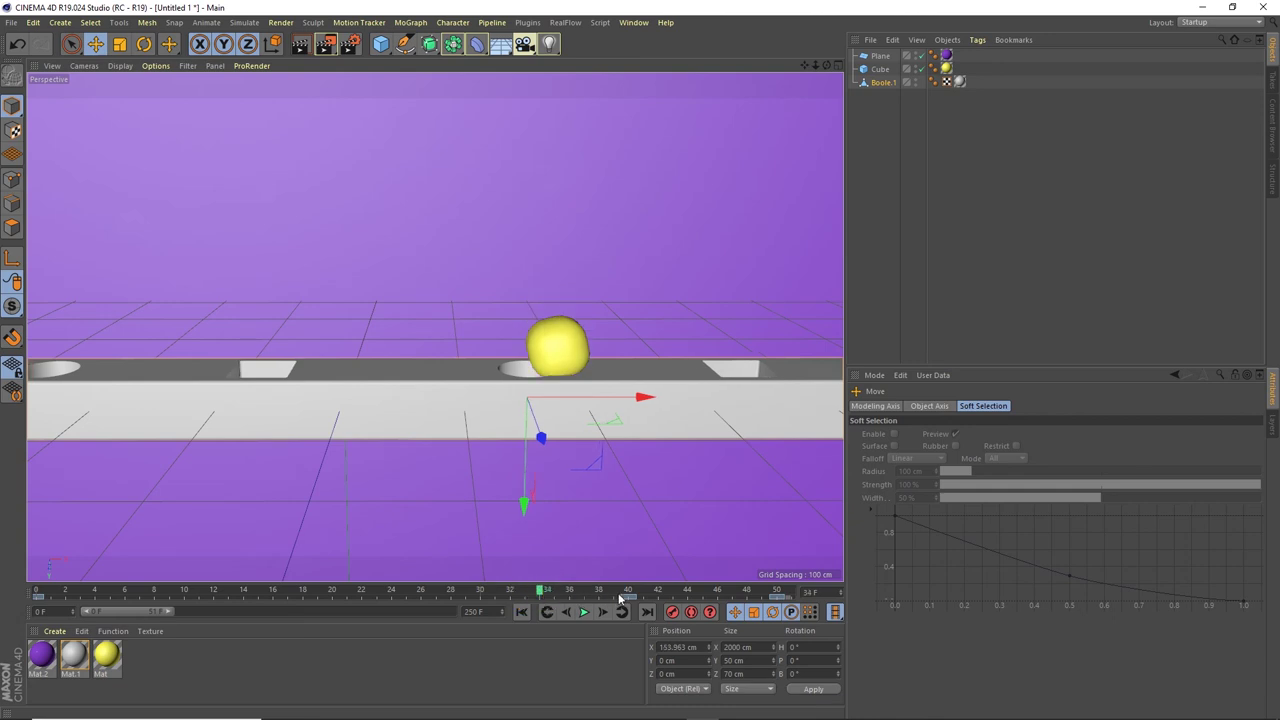
drag(628, 596, 541, 597)
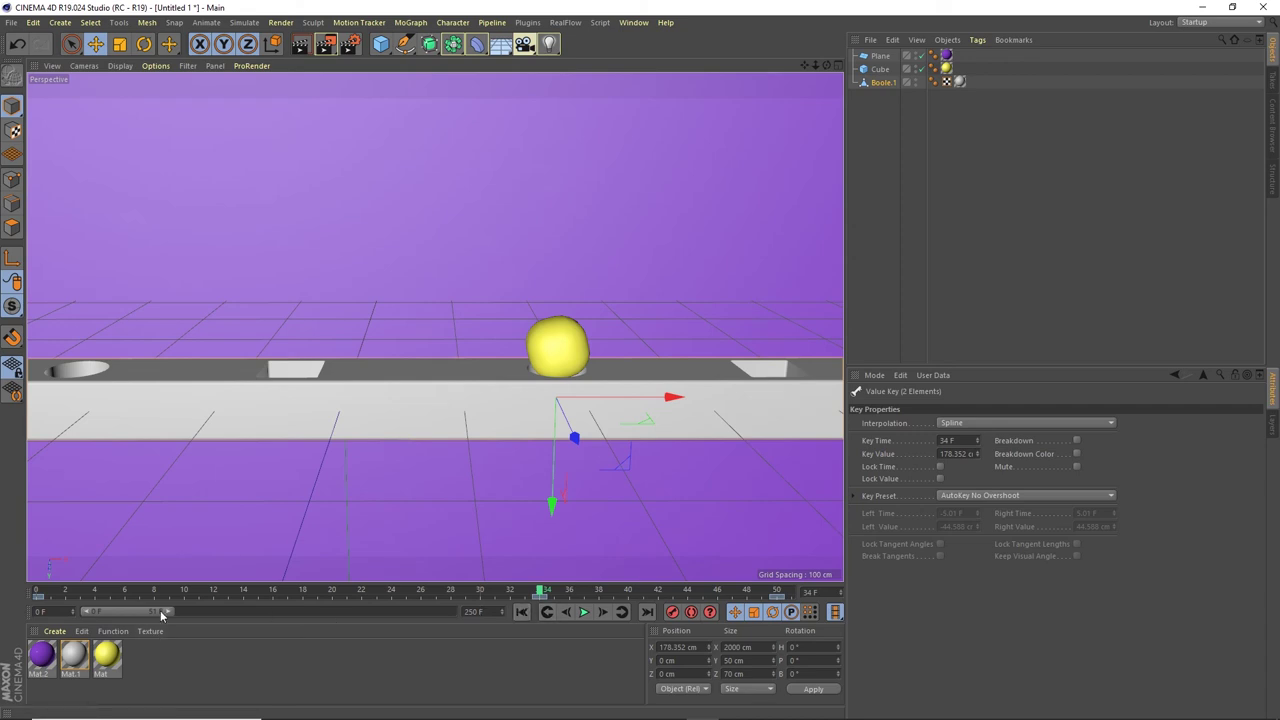
drag(166, 615, 199, 615)
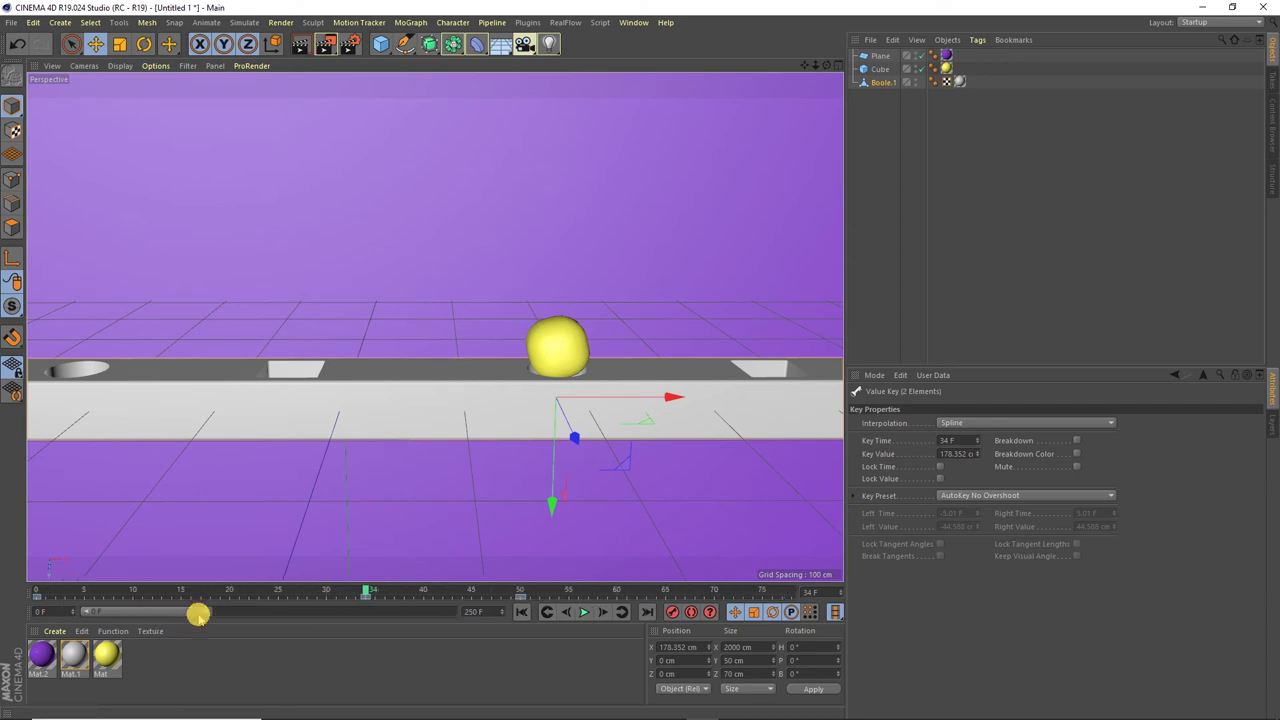
drag(366, 592, 560, 598)
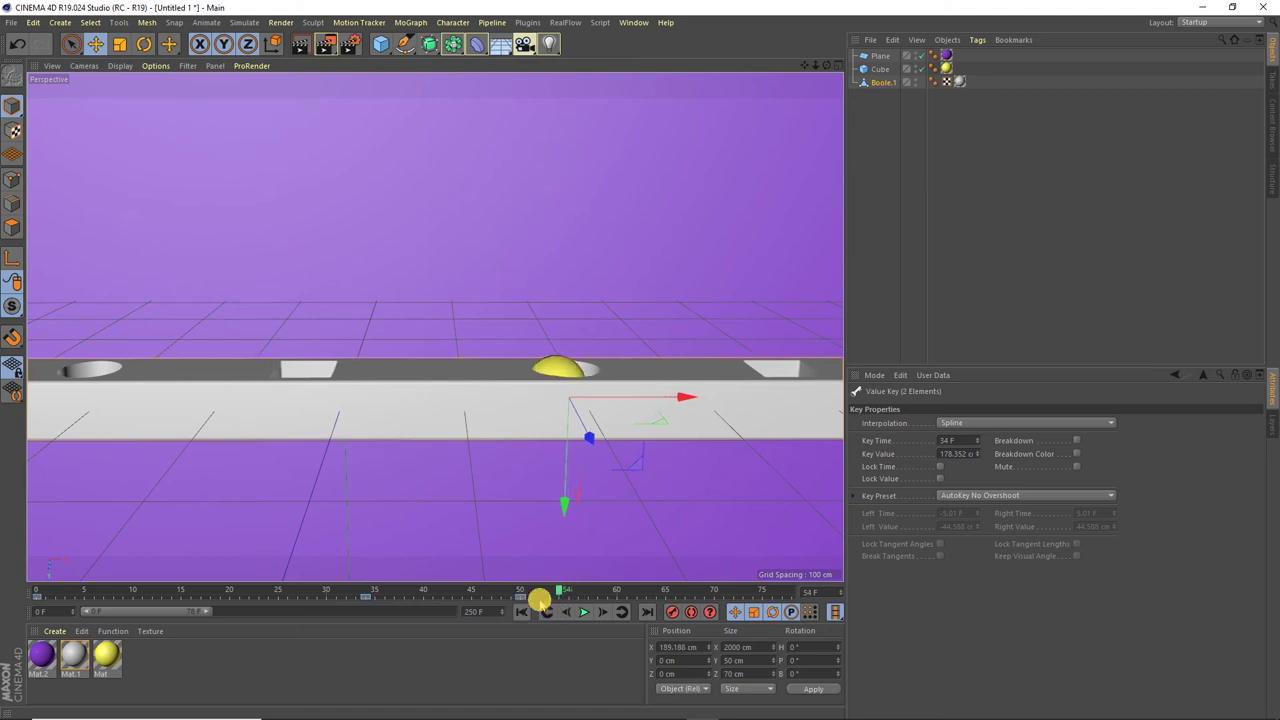
click(558, 596)
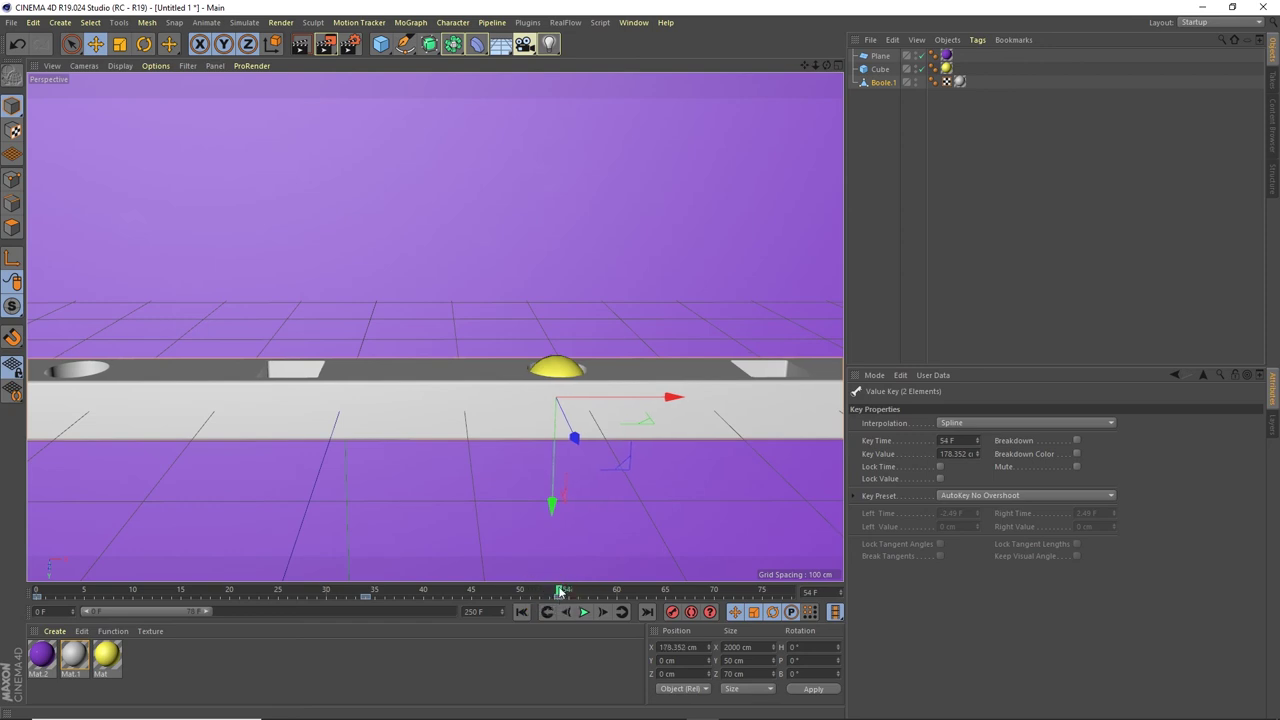
mouse_move(560, 590)
mouse_down()
mouse_move(587, 590)
mouse_move(360, 602)
mouse_move(529, 600)
mouse_move(449, 591)
mouse_move(185, 633)
mouse_up()
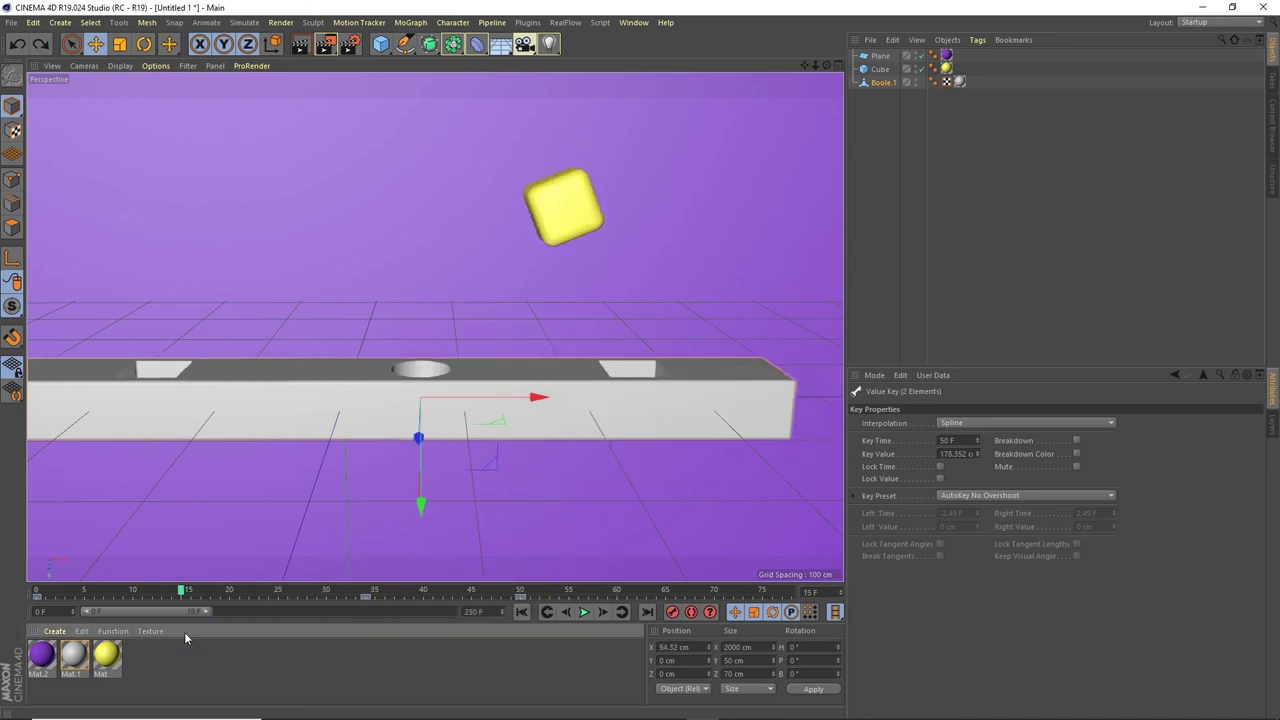
Replay the drop around frames 50–57 and recheck the bar key at frame 50
key(space)
click(585, 612)
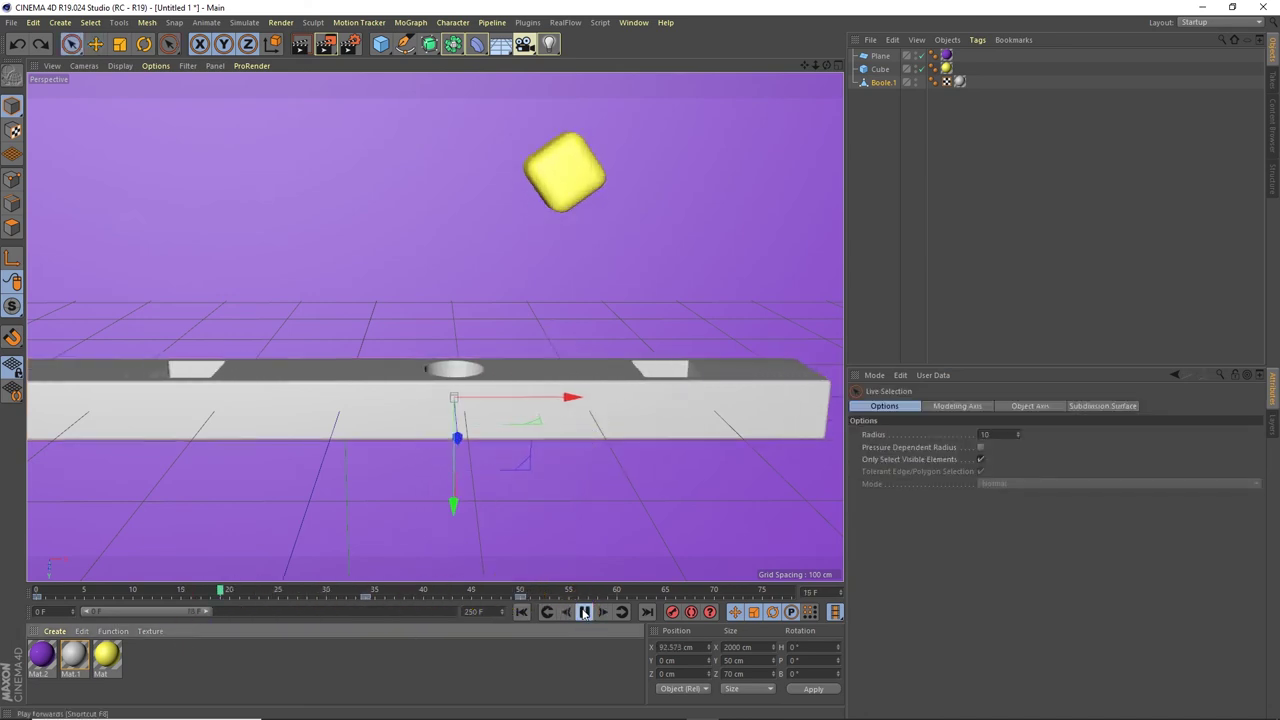
click(585, 612)
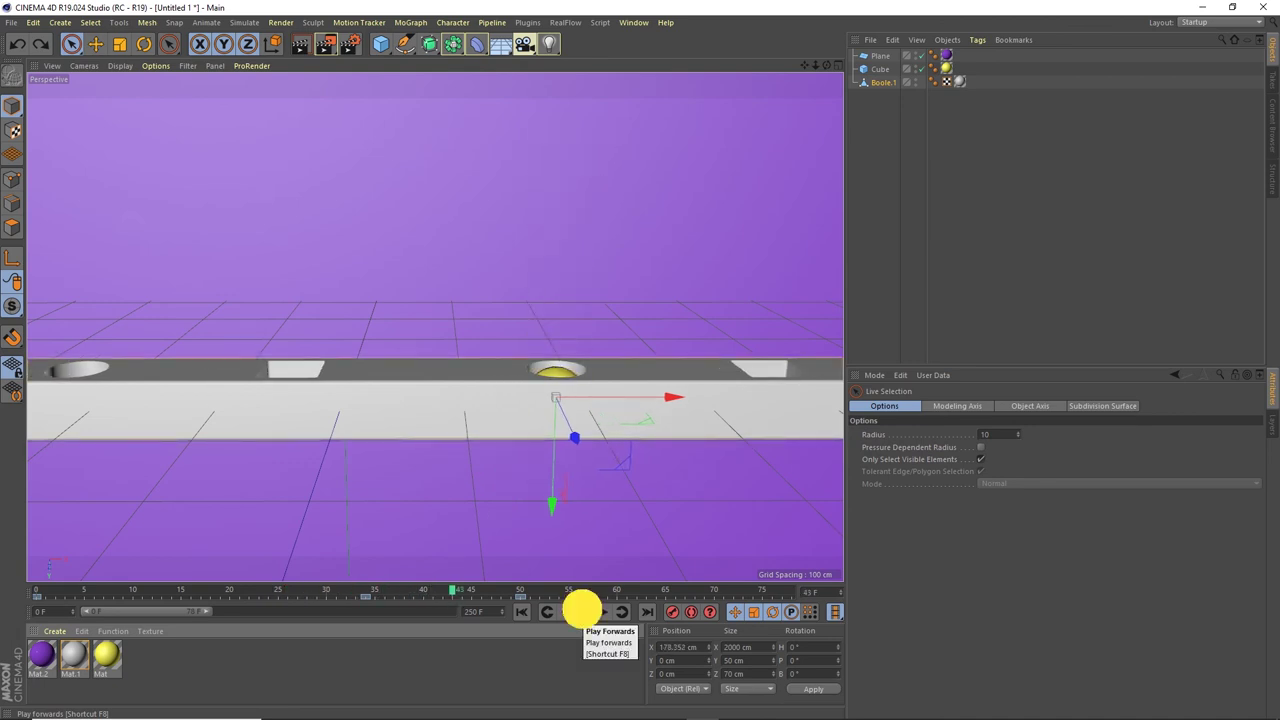
mouse_move(566, 597)
mouse_down()
mouse_move(521, 590)
mouse_move(646, 590)
mouse_move(569, 587)
mouse_up()
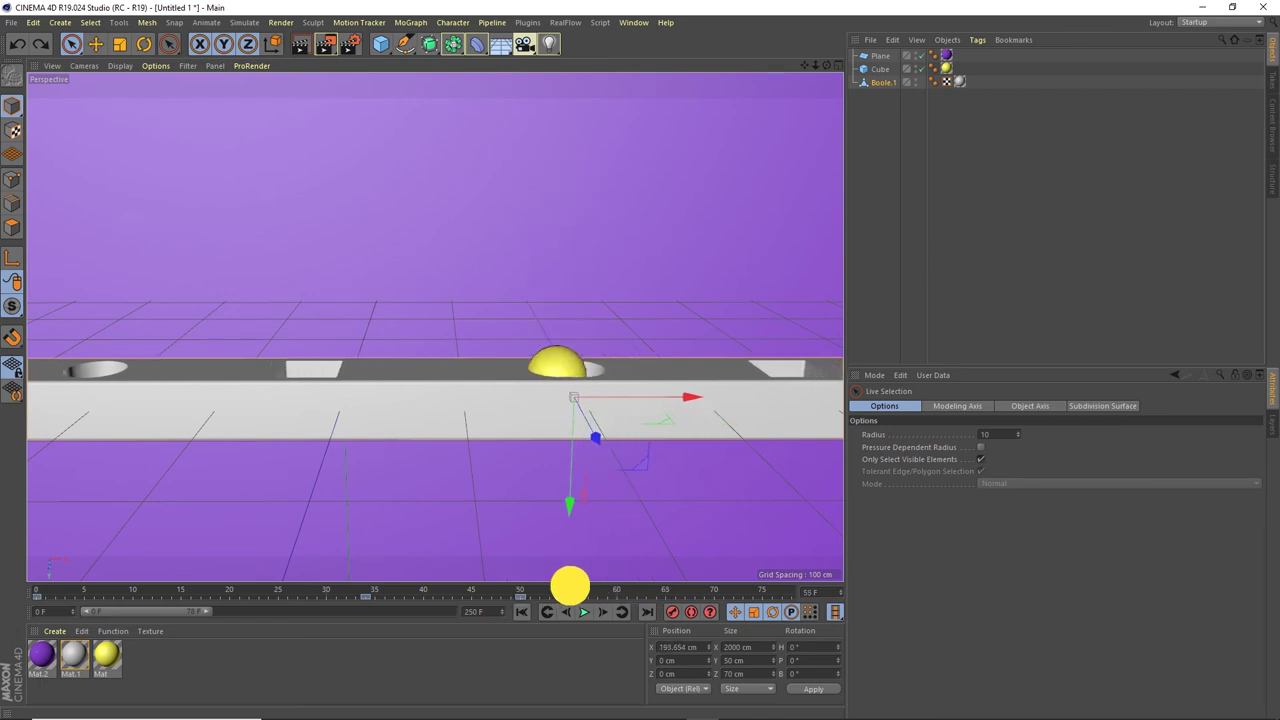
mouse_move(569, 587)
mouse_down()
mouse_move(477, 589)
mouse_move(590, 587)
mouse_move(560, 597)
mouse_move(580, 597)
mouse_up()
click(521, 598)
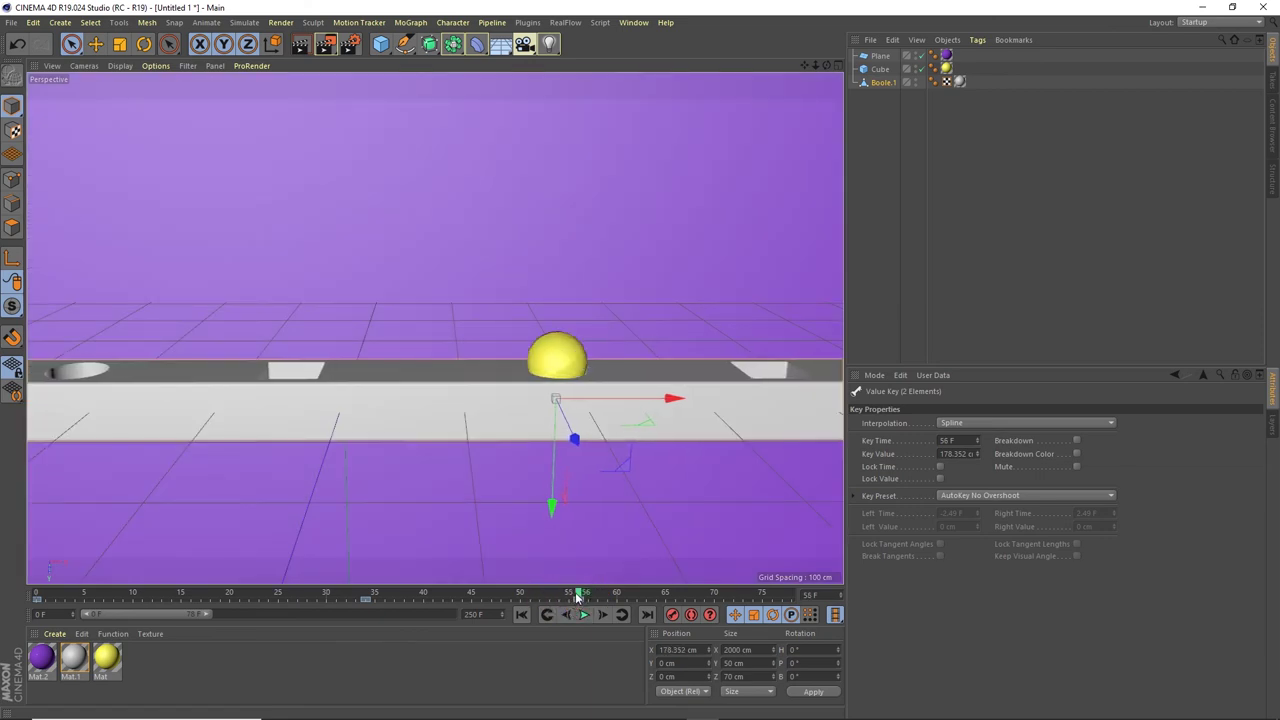
click(503, 597)
key(F8)
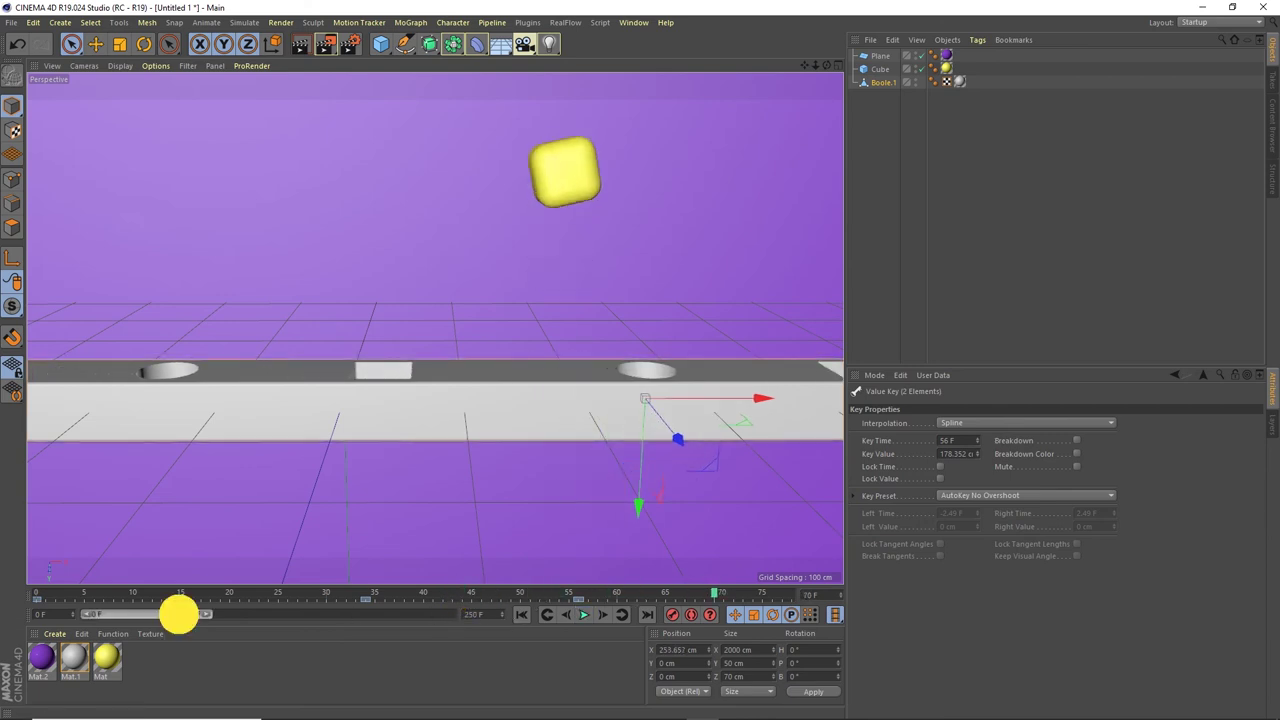
Scrub through frames 50–150 to check each drop, then play from frame 147
mouse_move(177, 611)
mouse_down()
mouse_move(246, 632)
mouse_move(371, 592)
mouse_move(412, 598)
mouse_up()
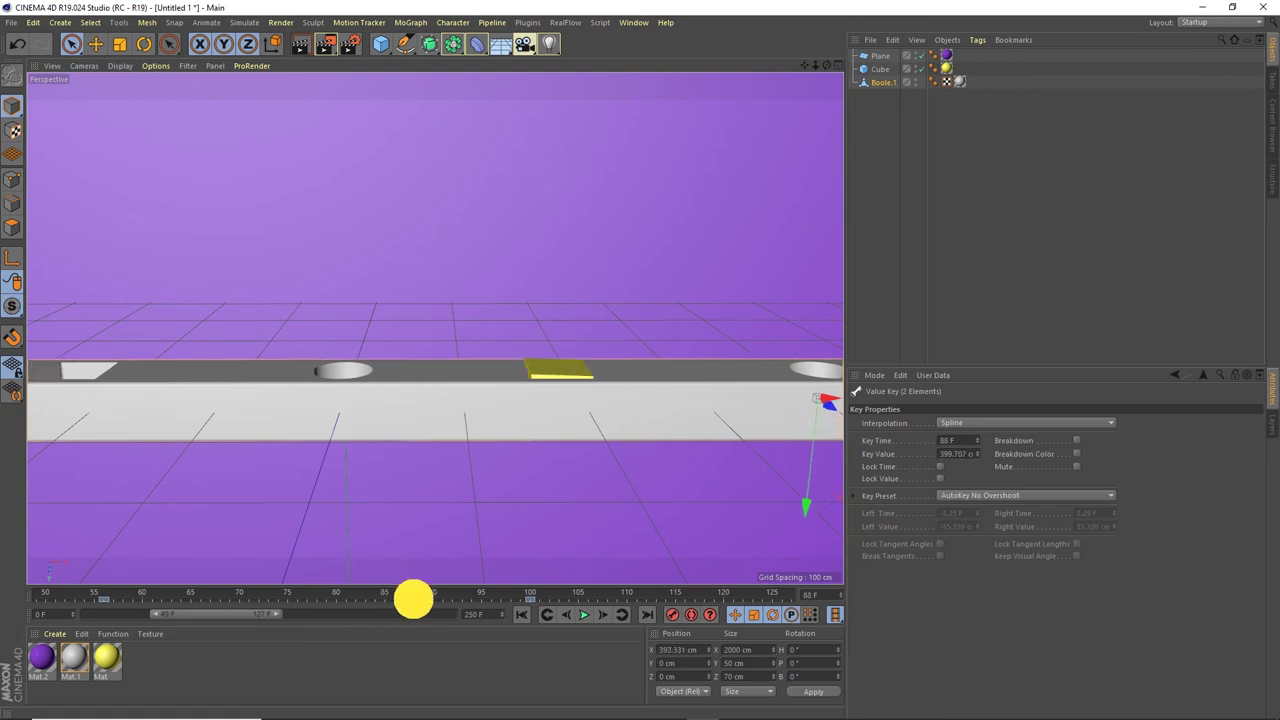
mouse_move(416, 594)
mouse_down()
mouse_move(569, 600)
mouse_move(606, 592)
mouse_move(520, 591)
mouse_move(733, 580)
mouse_up()
drag(279, 616, 329, 618)
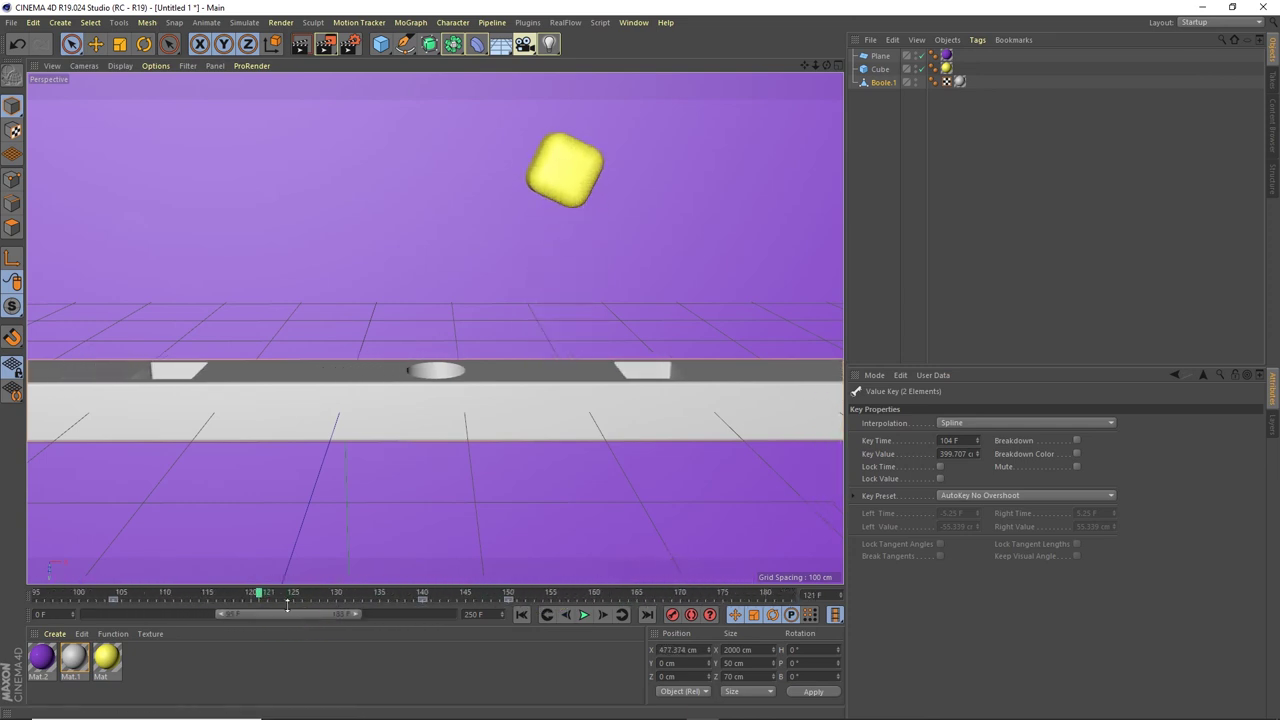
mouse_move(259, 592)
mouse_down()
mouse_move(542, 596)
mouse_move(526, 600)
mouse_up()
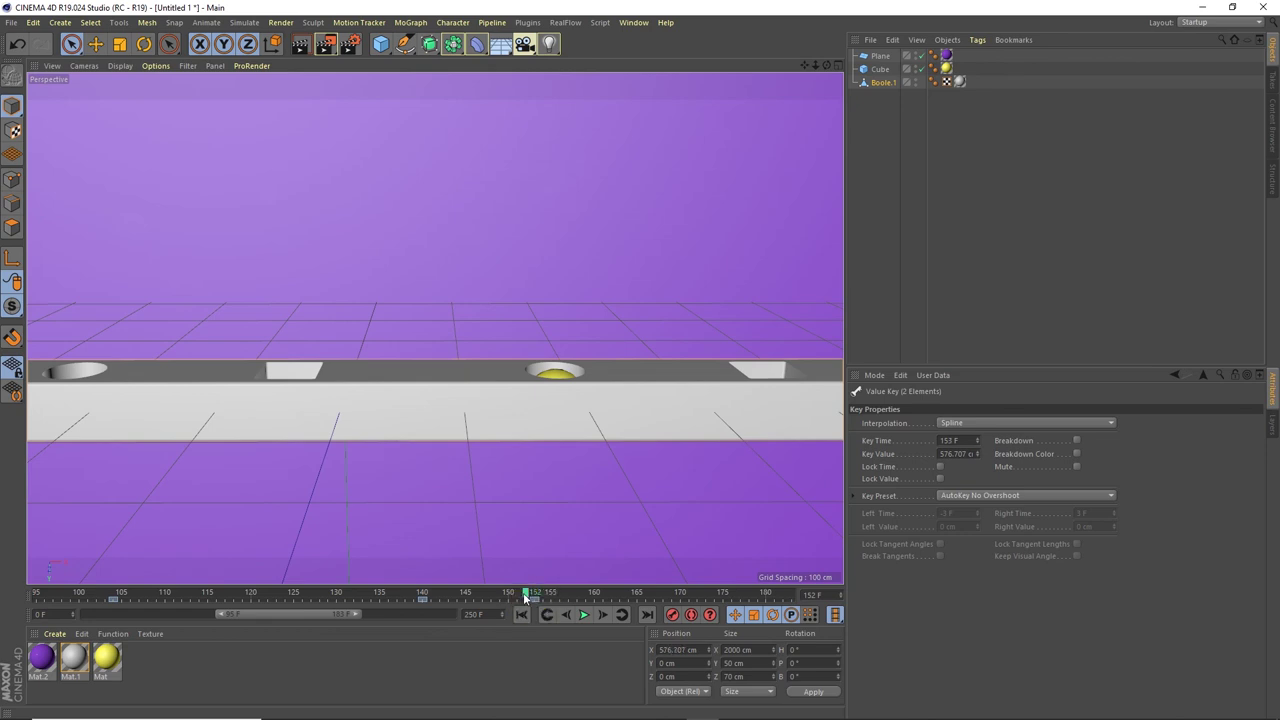
mouse_move(530, 596)
mouse_down()
mouse_move(691, 591)
mouse_move(480, 608)
mouse_up()
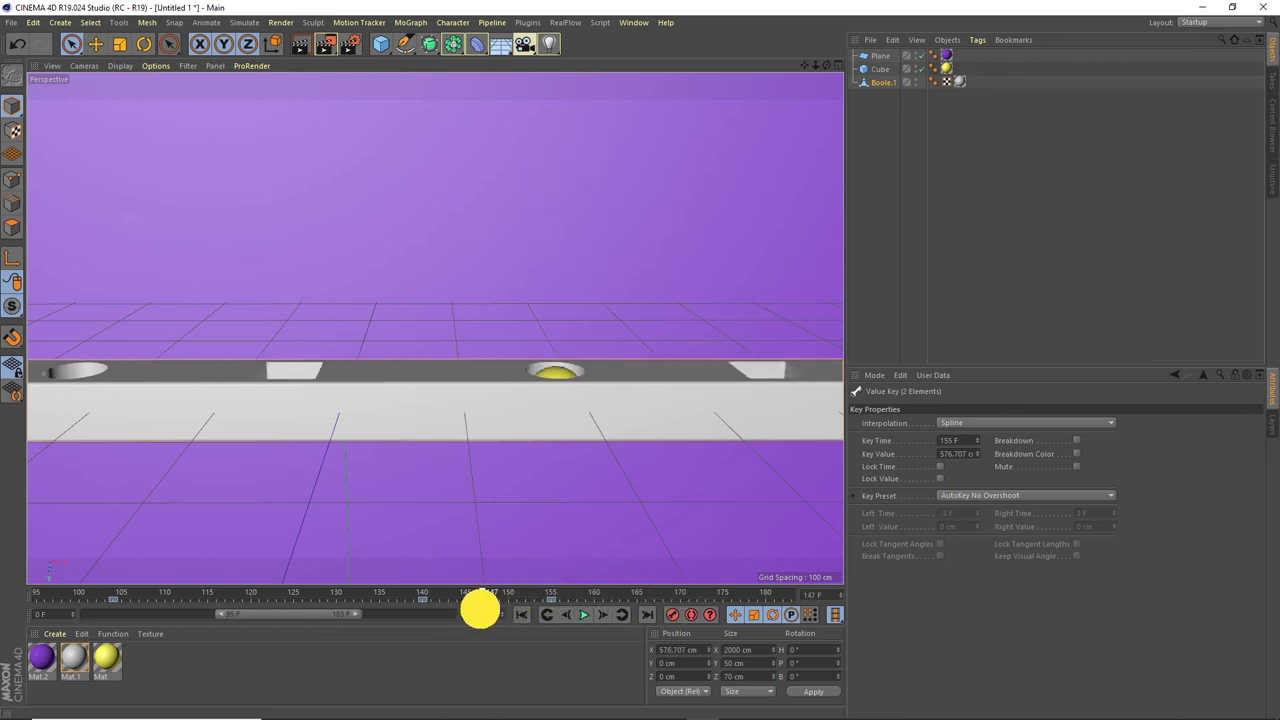
click(584, 615)
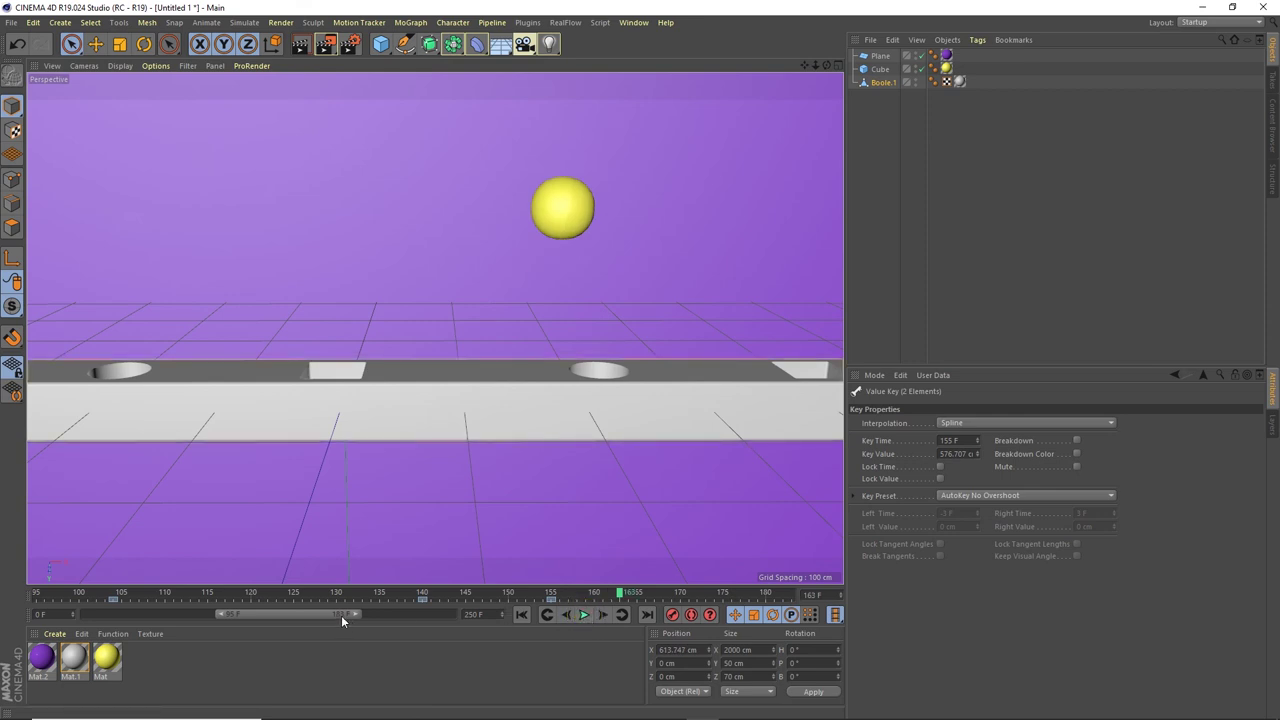
drag(341, 615, 384, 614)
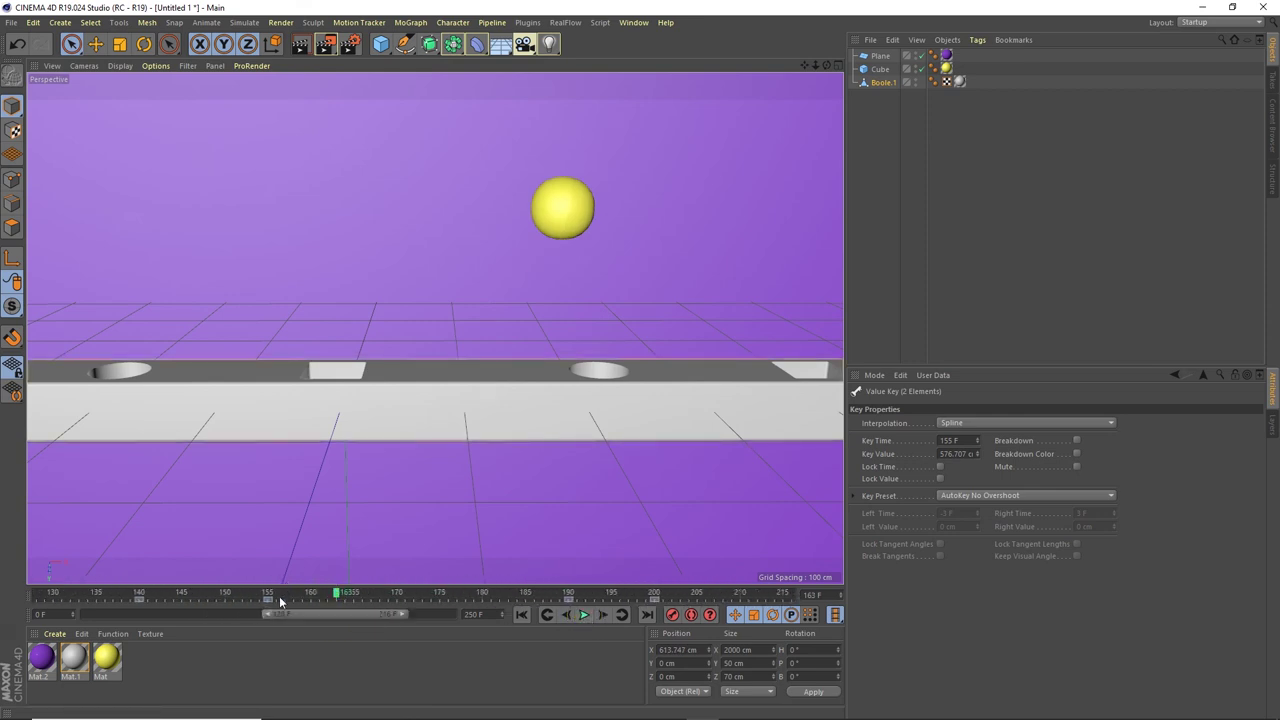
Shift the keyframes at 188 and 204 later, putting the bar's 800.707 cm key at frame 205
mouse_move(273, 601)
mouse_down()
mouse_move(440, 597)
mouse_move(560, 613)
mouse_up()
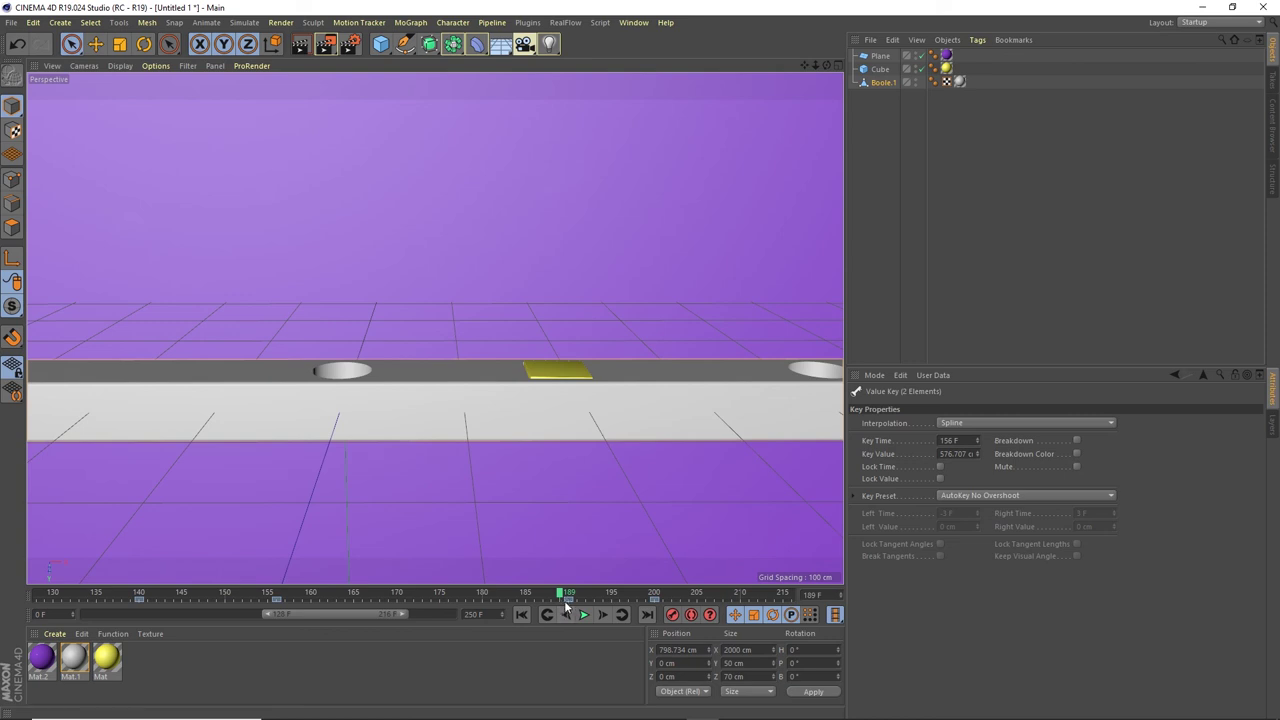
click(557, 599)
mouse_move(560, 597)
mouse_down()
mouse_move(698, 597)
mouse_move(671, 597)
mouse_up()
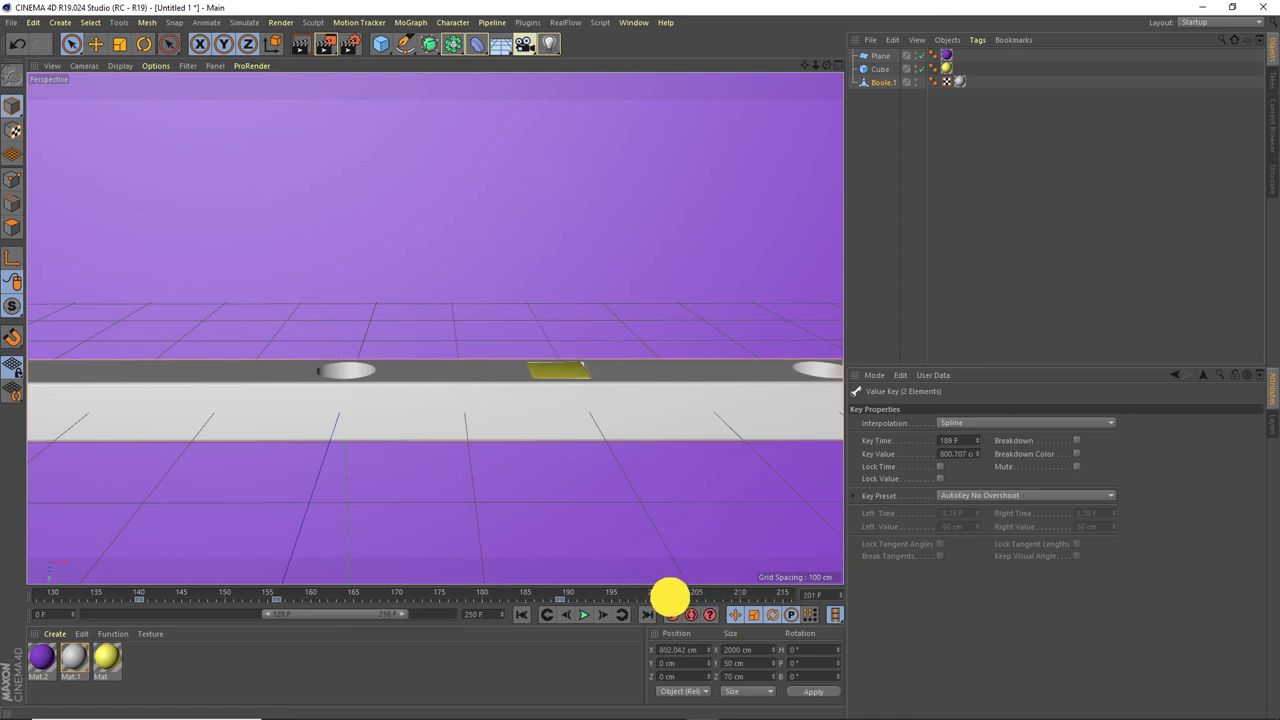
drag(655, 603, 699, 600)
click(682, 597)
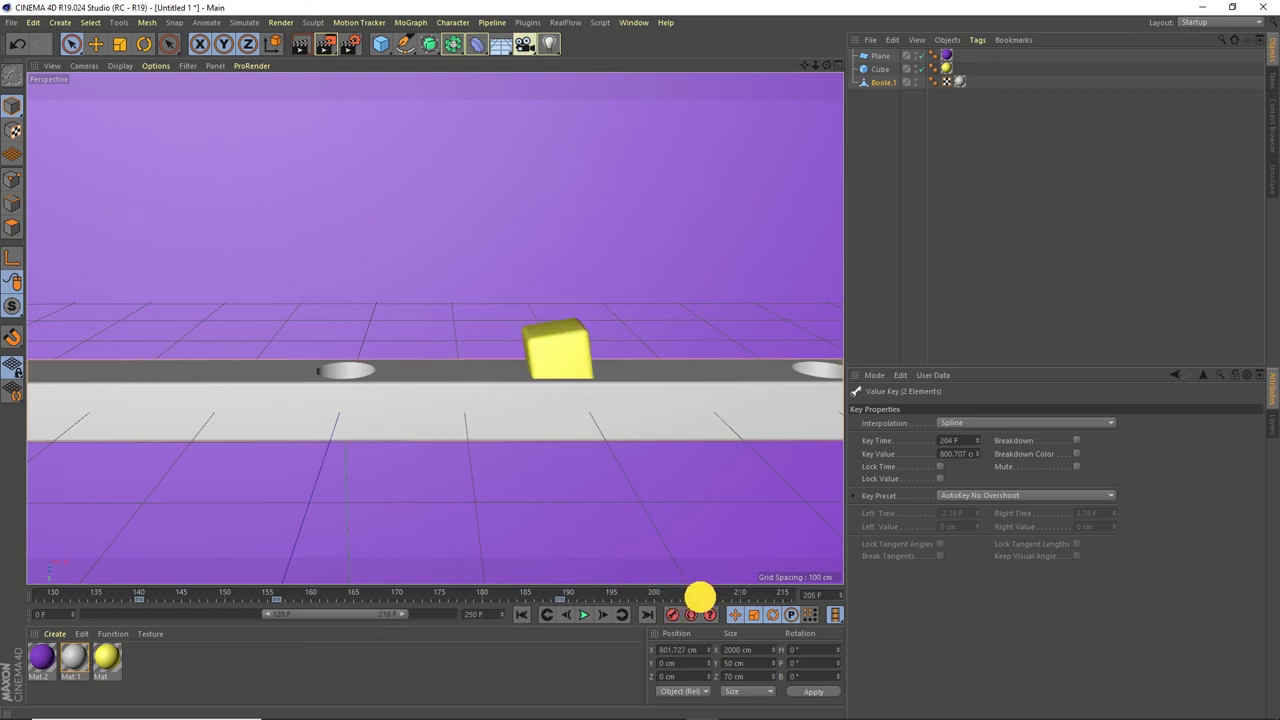
click(698, 600)
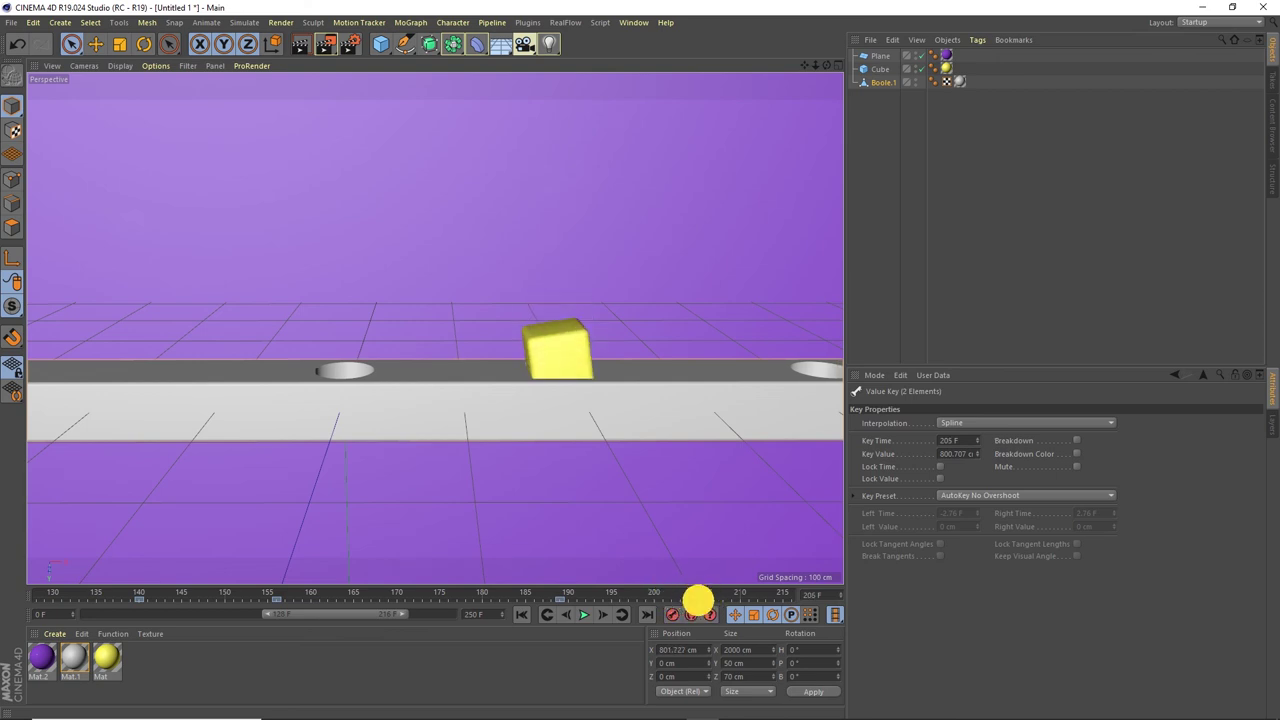
drag(372, 612, 645, 600)
click(413, 593)
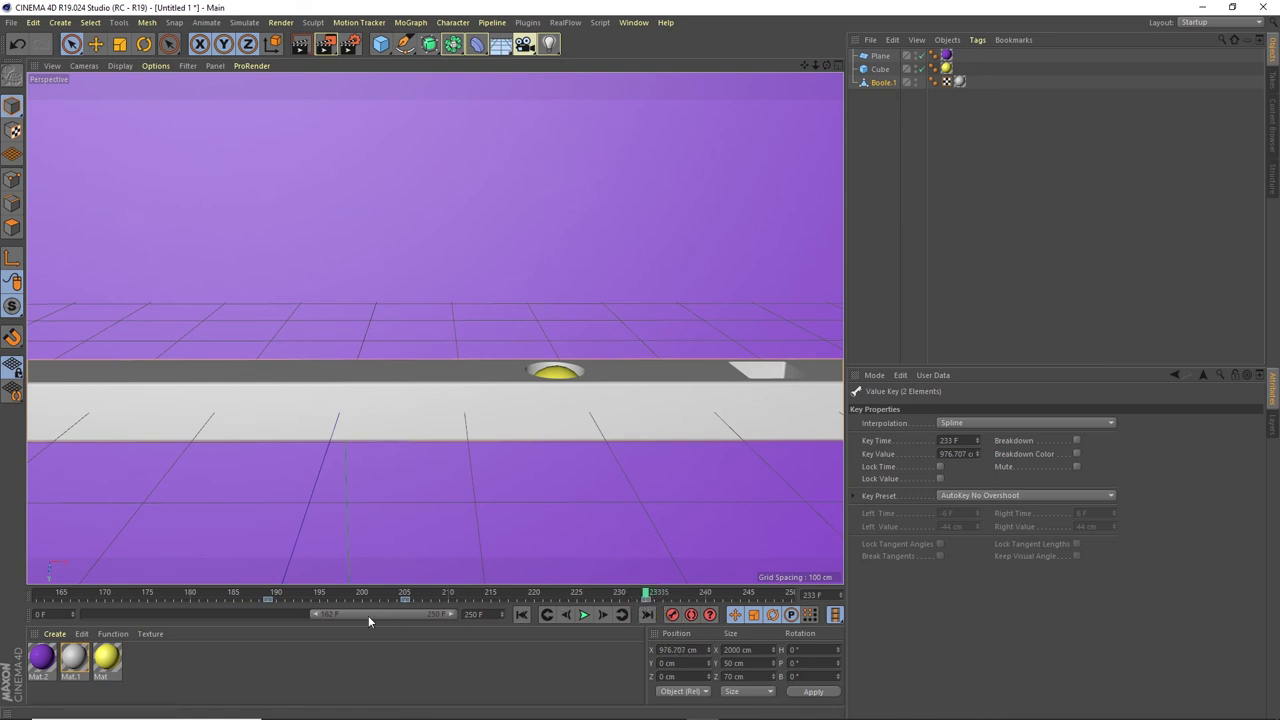
Play the full 0–250 range from the start, pause at frame 62, and select Mat.1
double_click(343, 613)
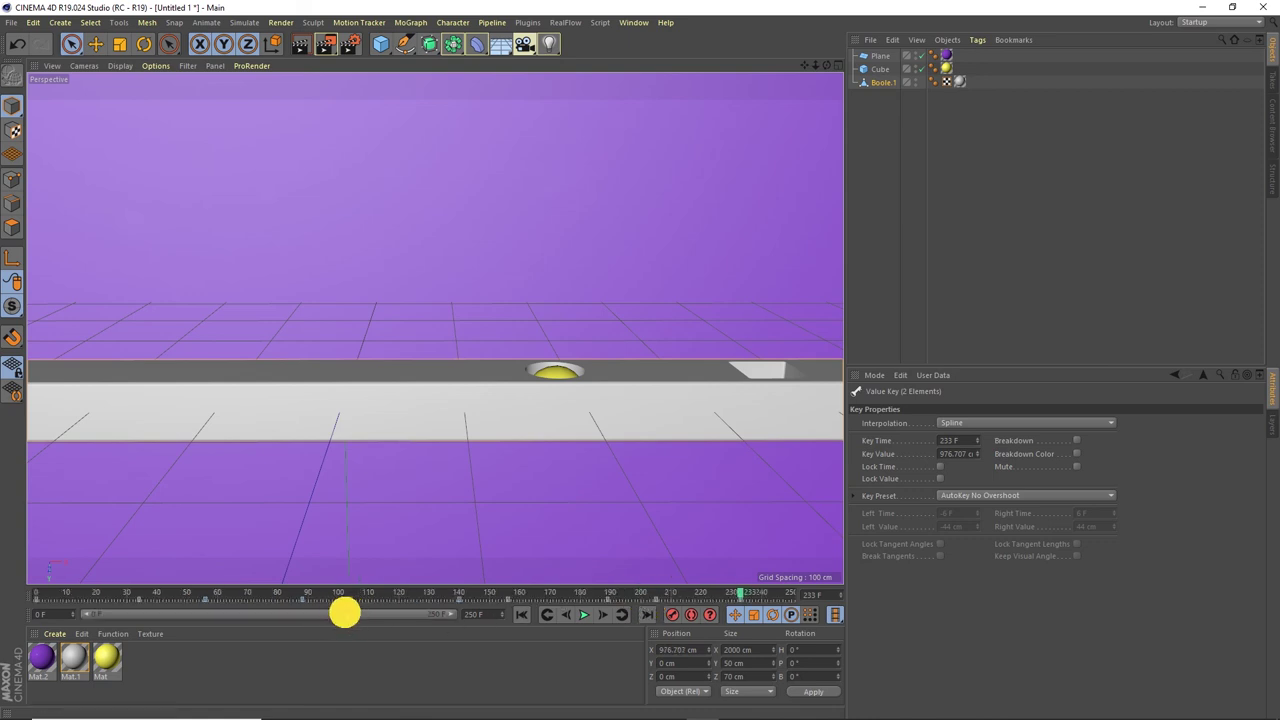
click(522, 614)
click(584, 614)
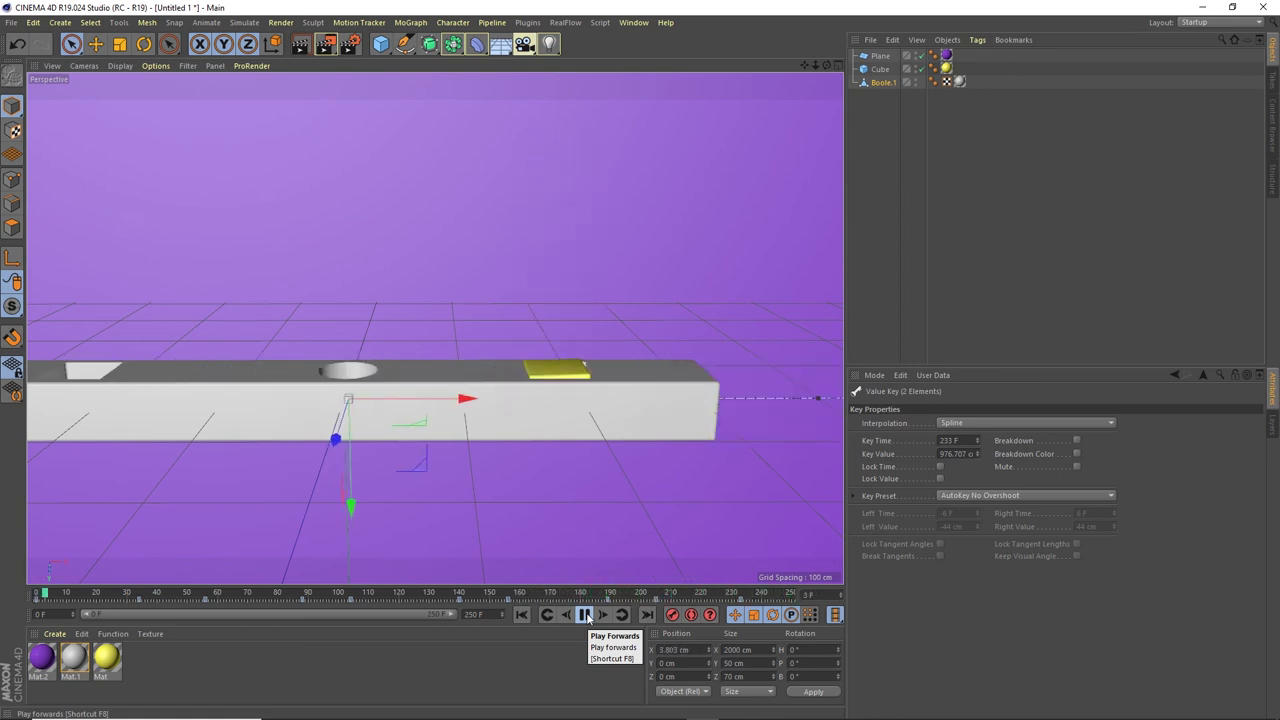
click(587, 615)
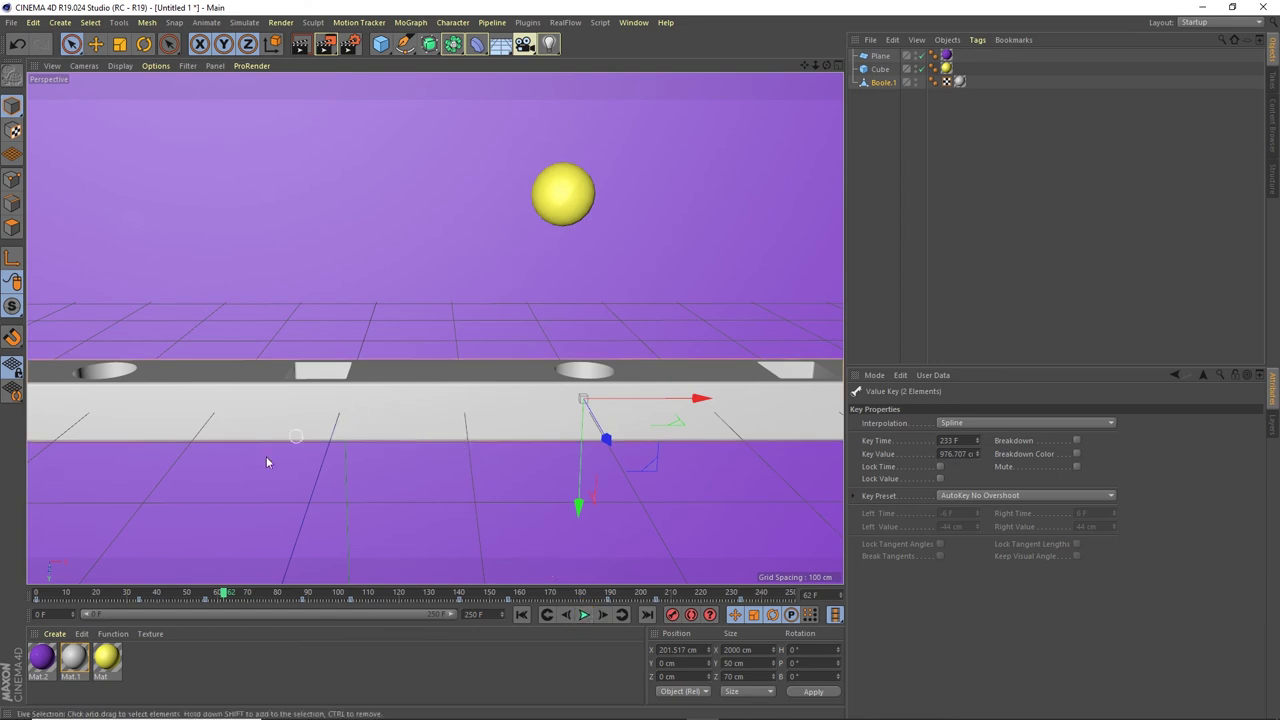
click(70, 665)
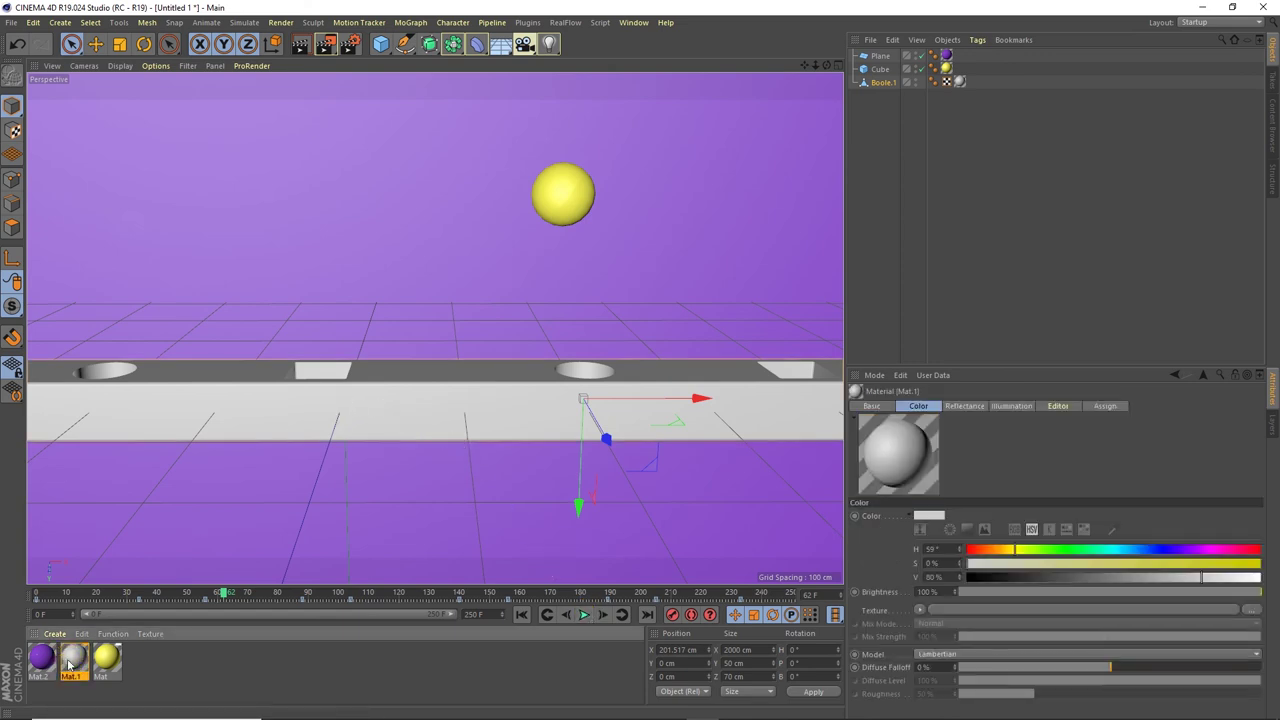
Raise Mat.1's colour brightness (V) to 100% for pure white
double_click(76, 663)
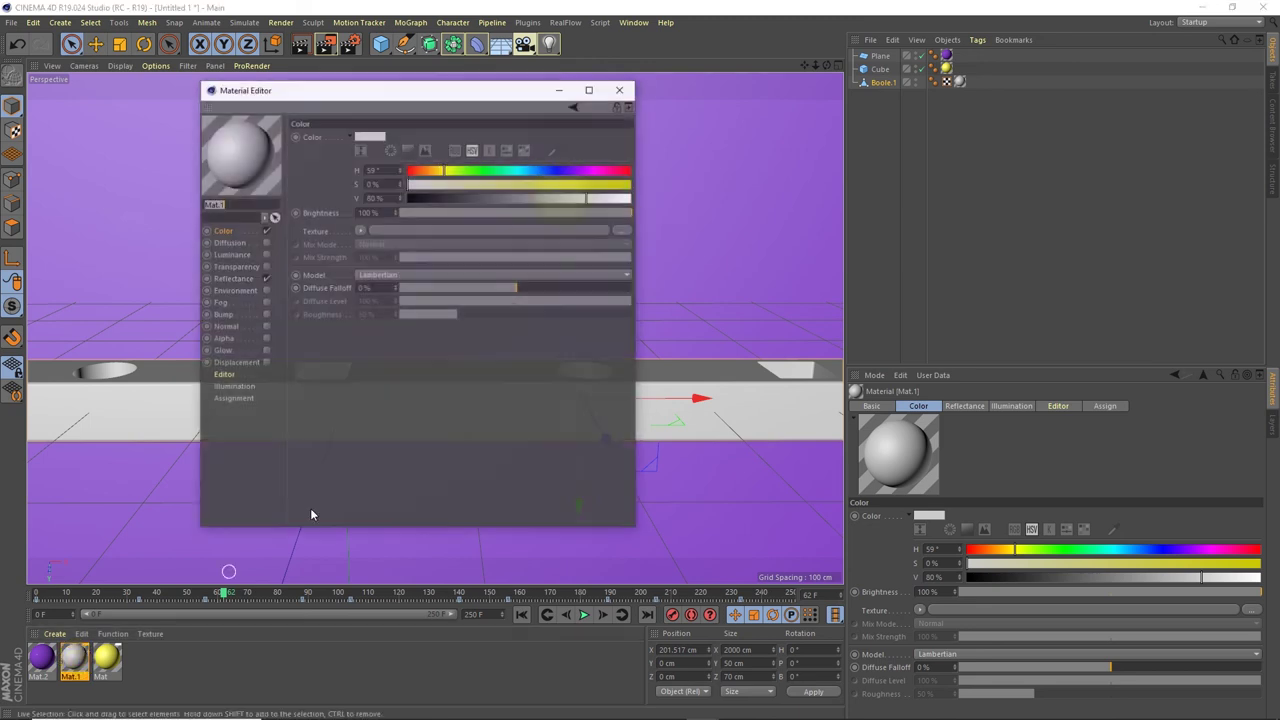
drag(393, 95, 891, 117)
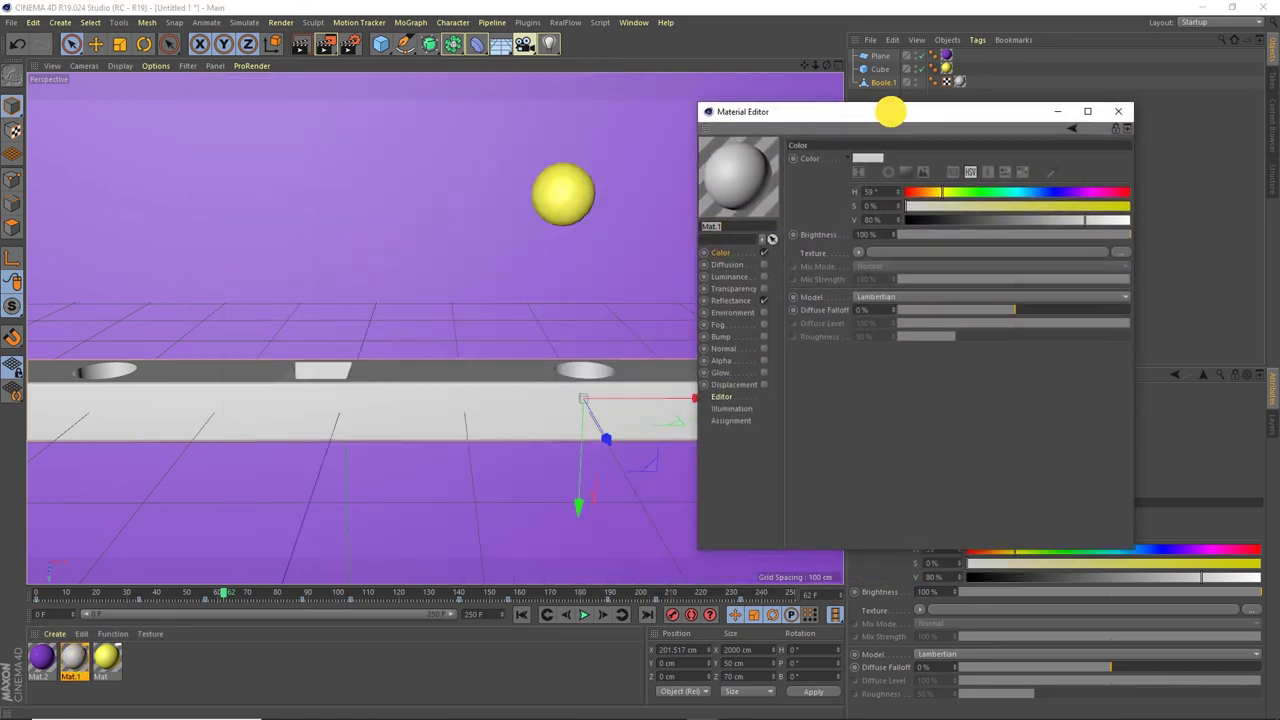
drag(1090, 220, 1131, 220)
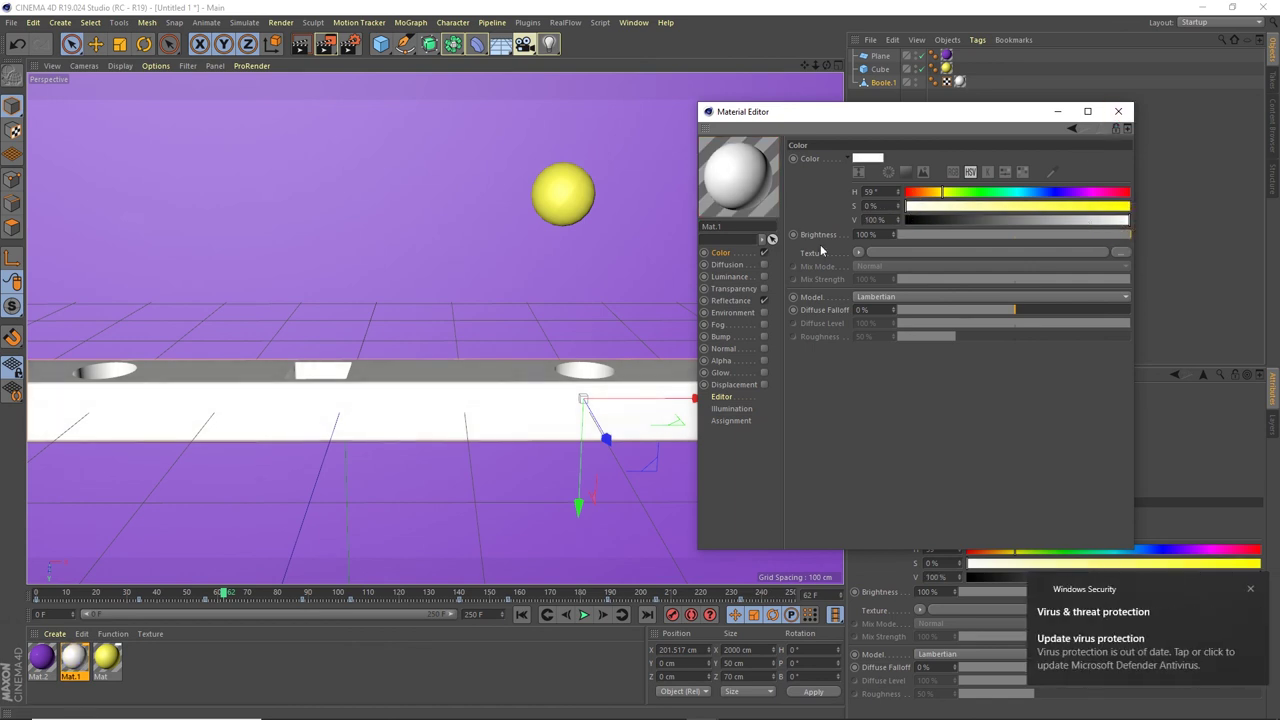
Add a Reflection (Legacy) layer to Mat.1 with 30% layer brightness
click(726, 303)
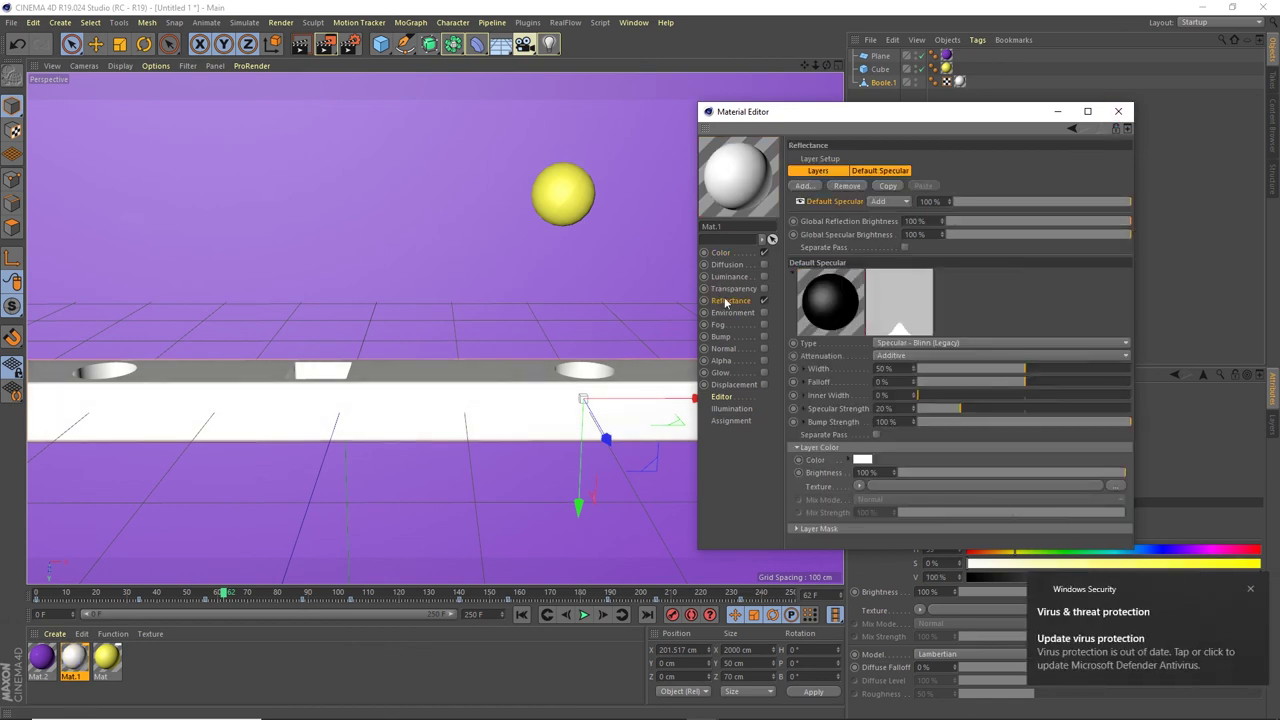
click(817, 170)
click(803, 186)
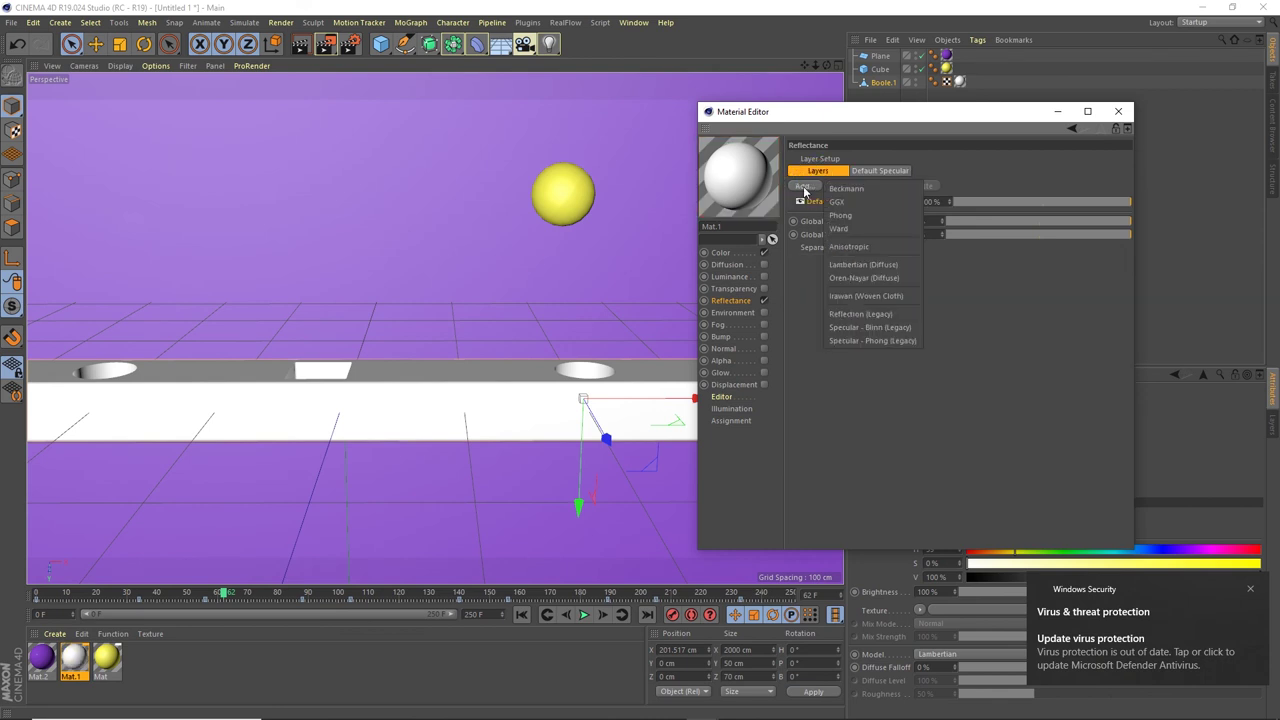
click(837, 315)
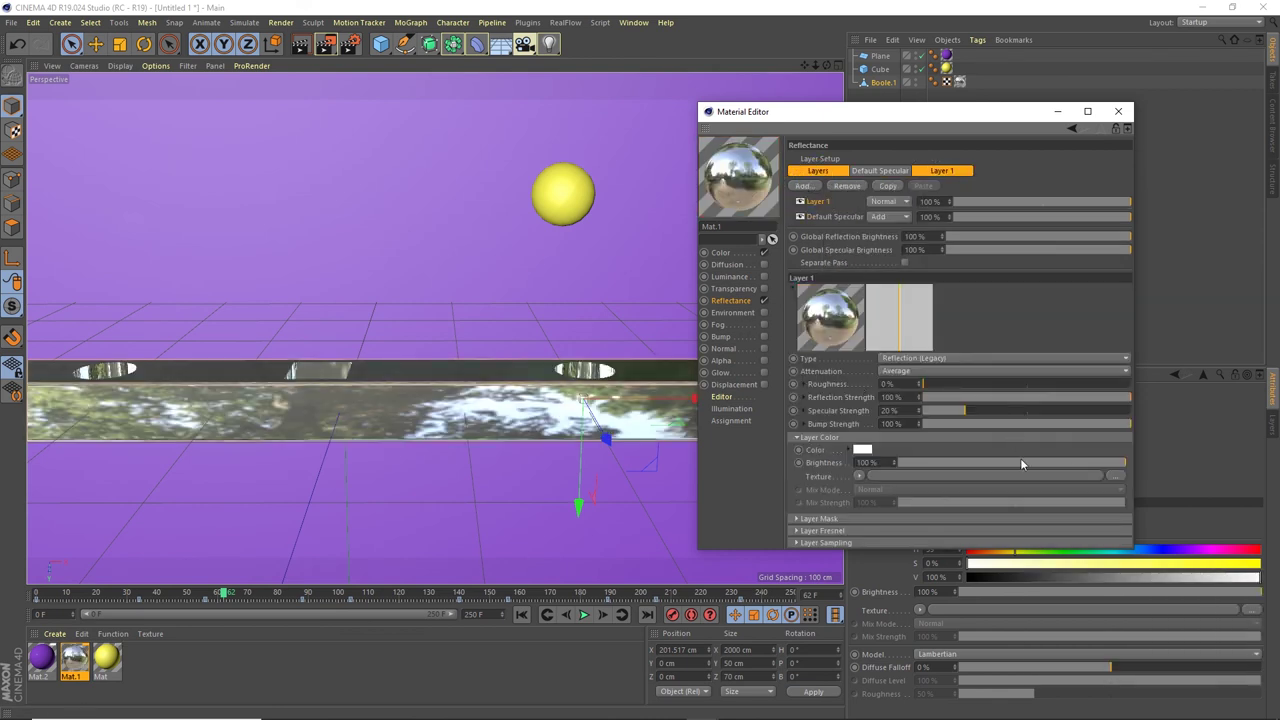
mouse_move(1048, 462)
mouse_down()
mouse_move(929, 462)
mouse_move(966, 462)
mouse_up()
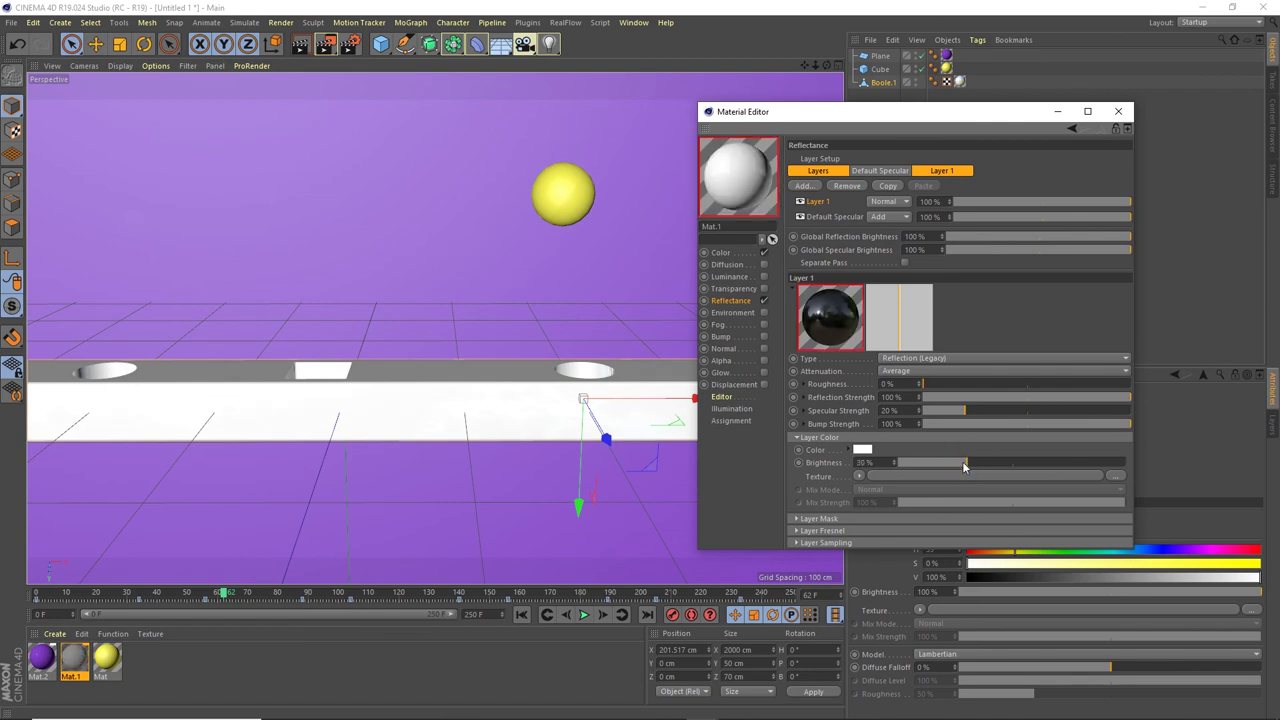
click(1118, 111)
Render the current view twice to preview the updated bar material
click(300, 46)
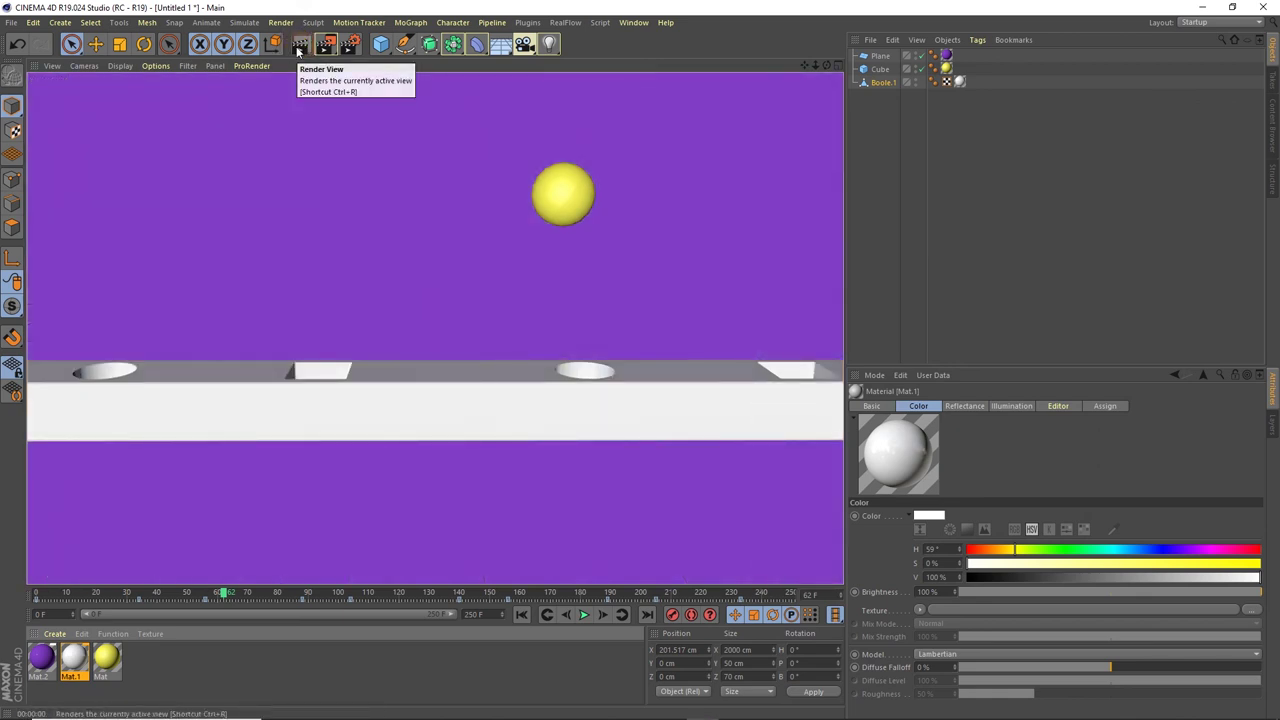
click(300, 46)
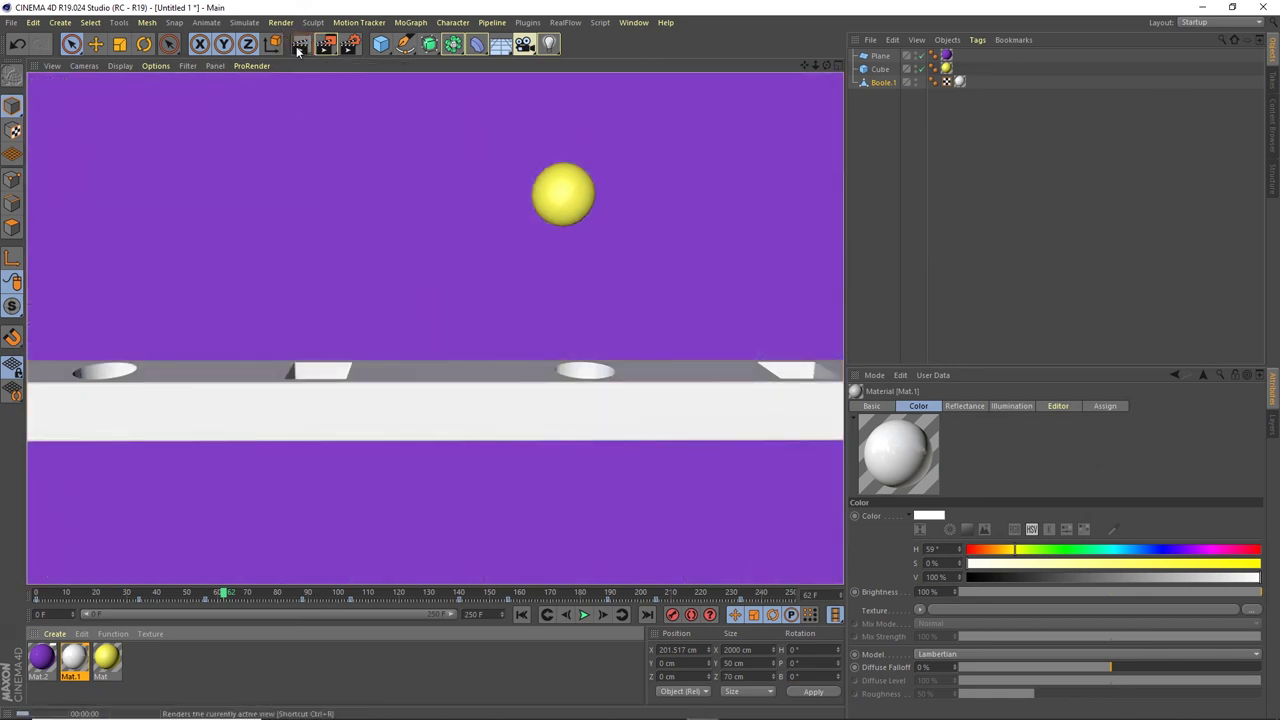
click(879, 69)
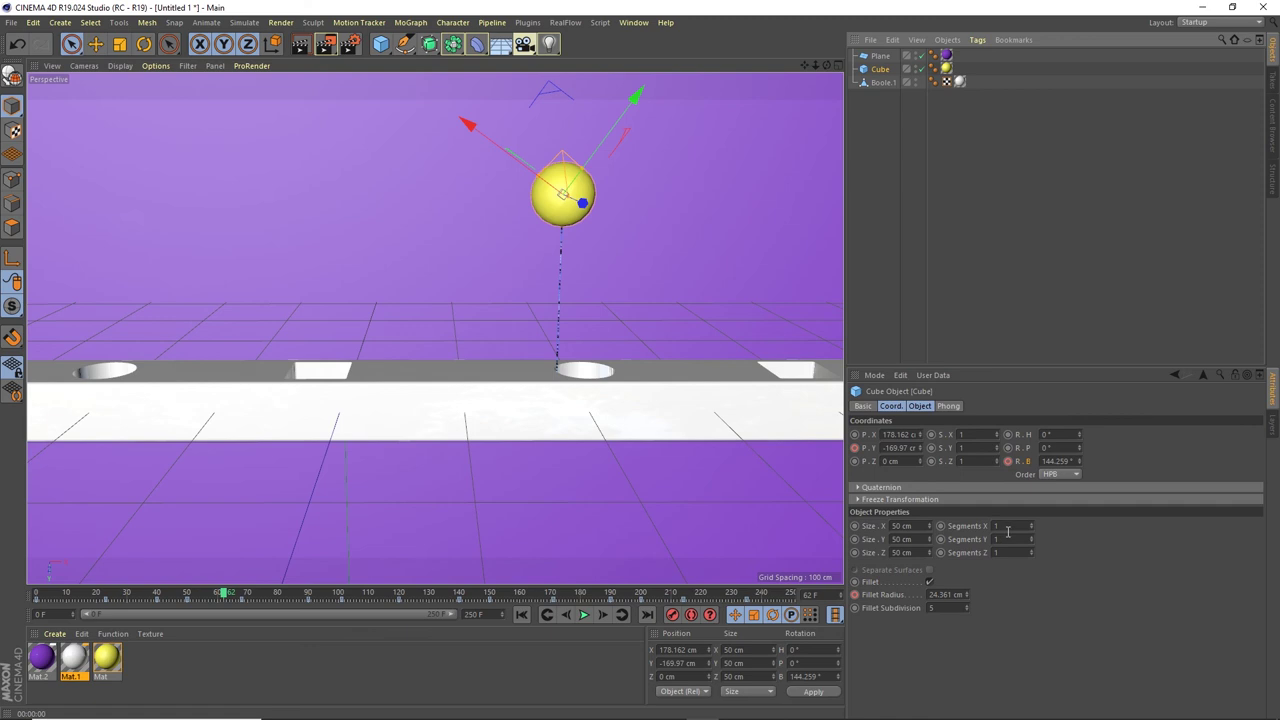
Set the cube's Segments X, Y and Z each to 20
click(1008, 528)
text(20)
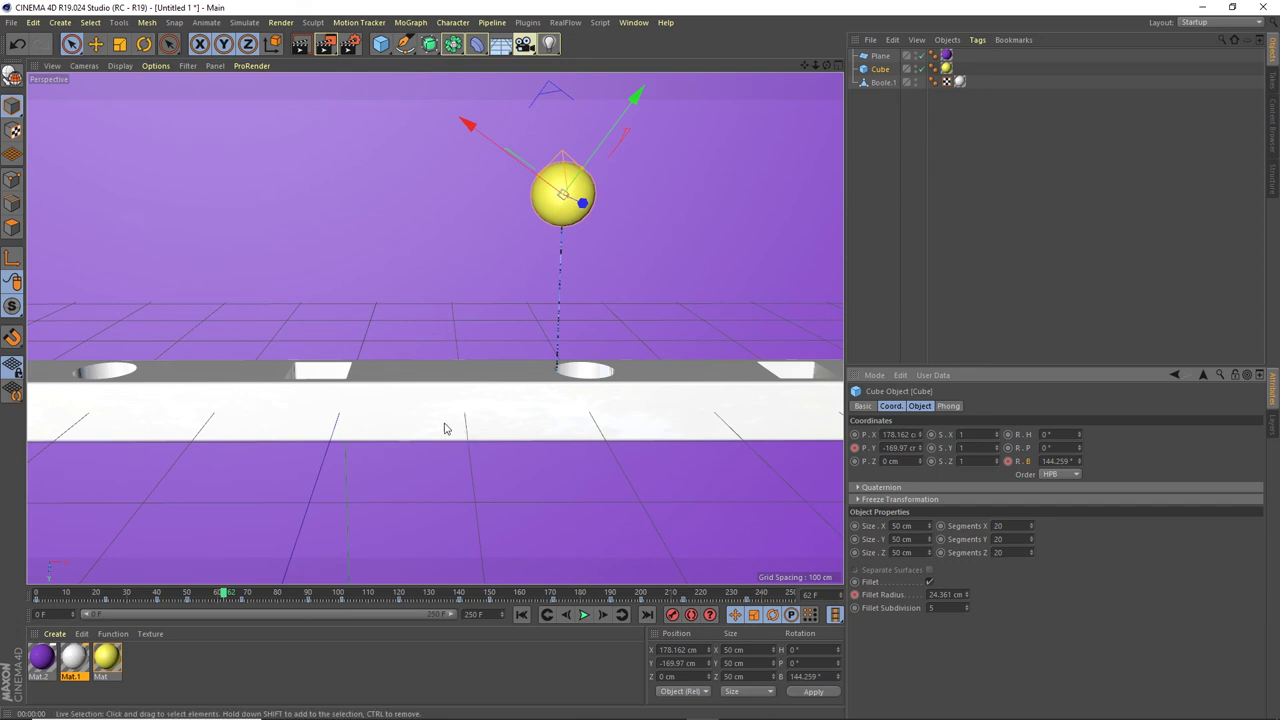
Play from the start, then shrink the preview range end from 250 to about 65 frames
click(519, 614)
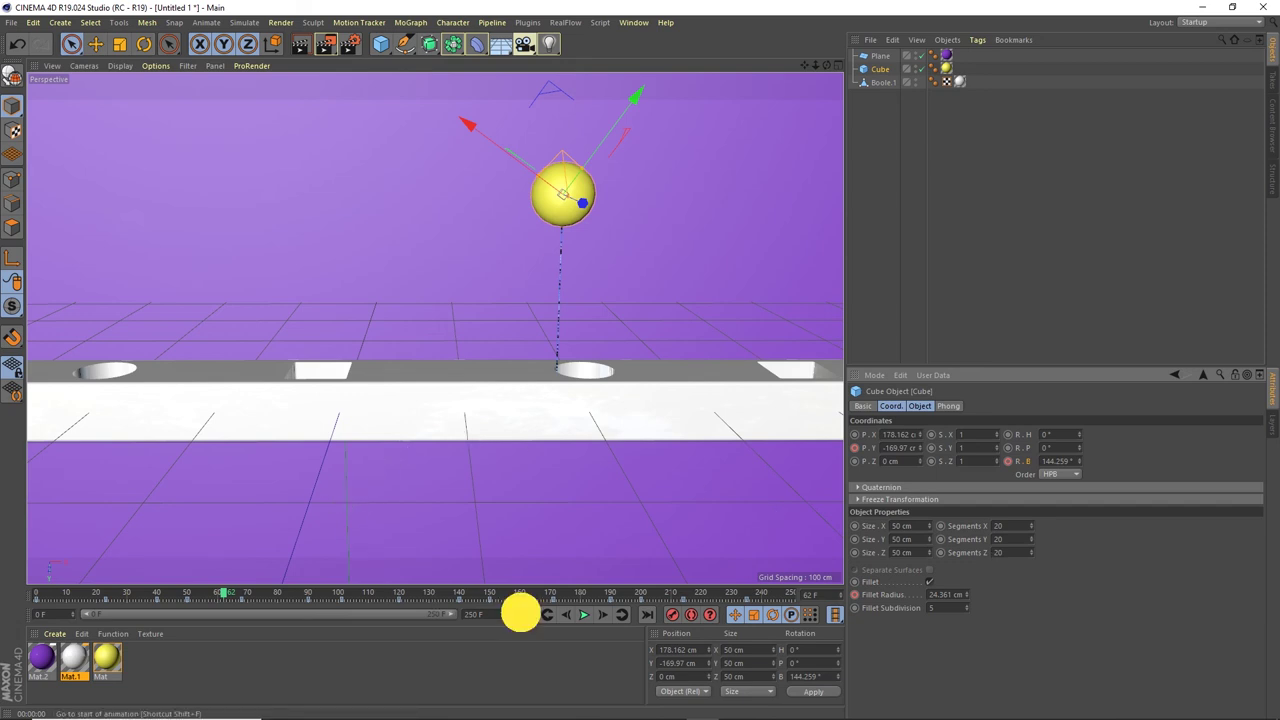
click(584, 615)
click(584, 615)
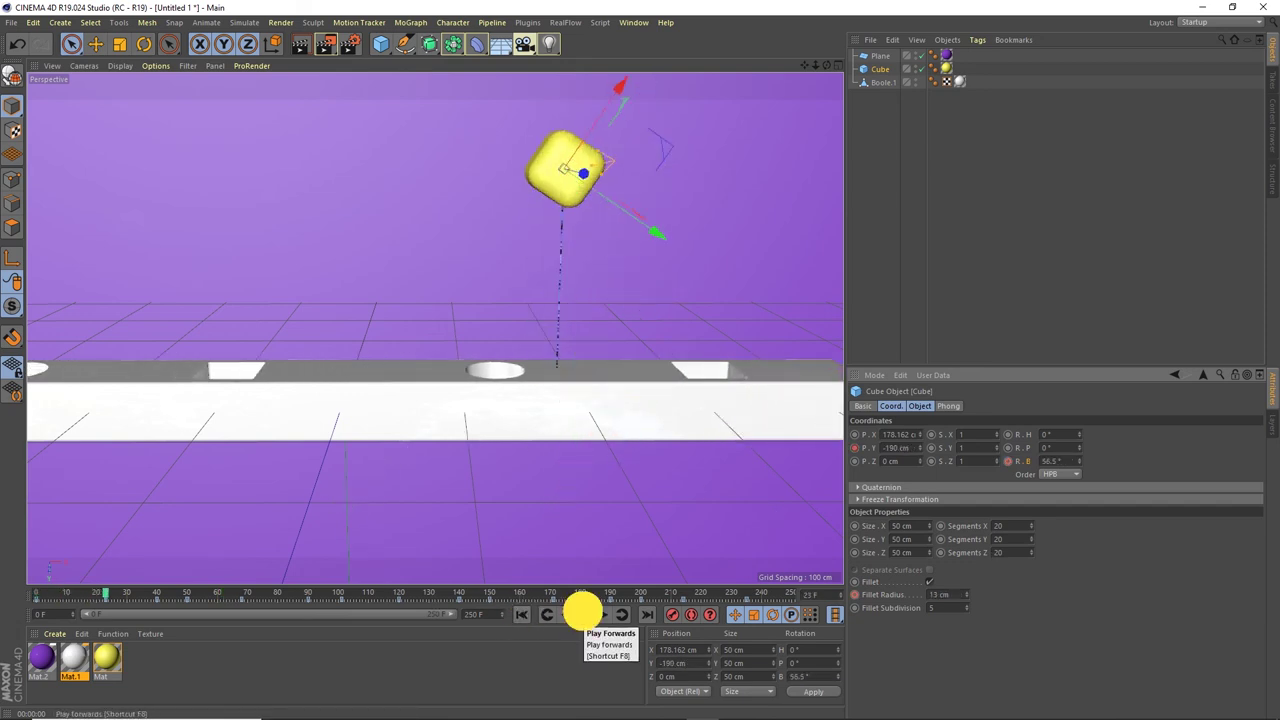
drag(113, 596, 46, 597)
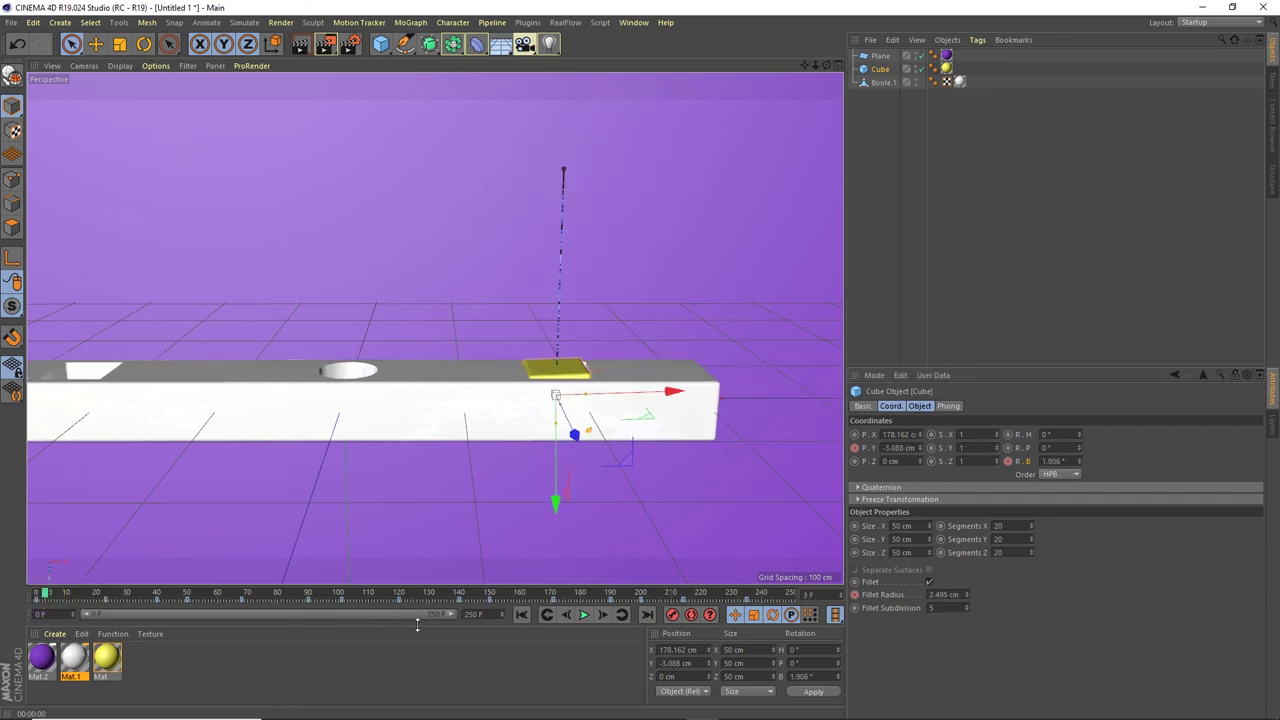
drag(450, 617, 186, 615)
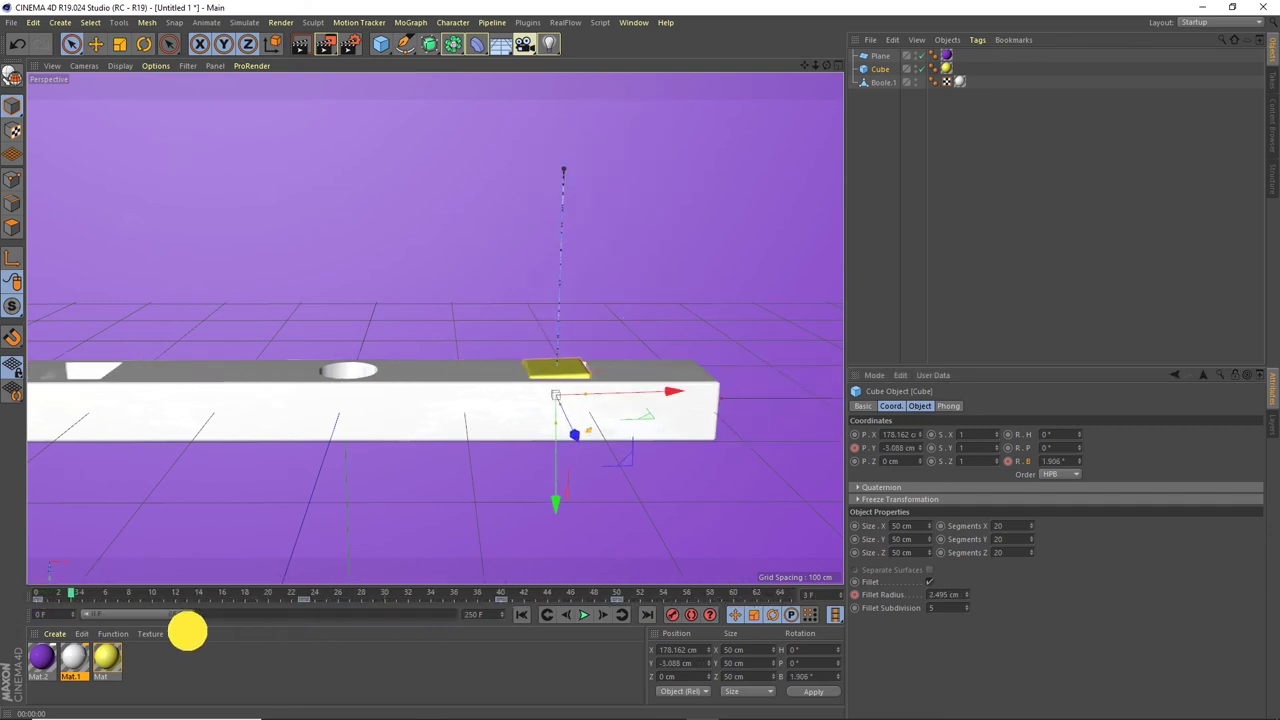
mouse_move(71, 592)
mouse_down()
mouse_move(45, 595)
mouse_move(127, 596)
mouse_move(51, 596)
mouse_up()
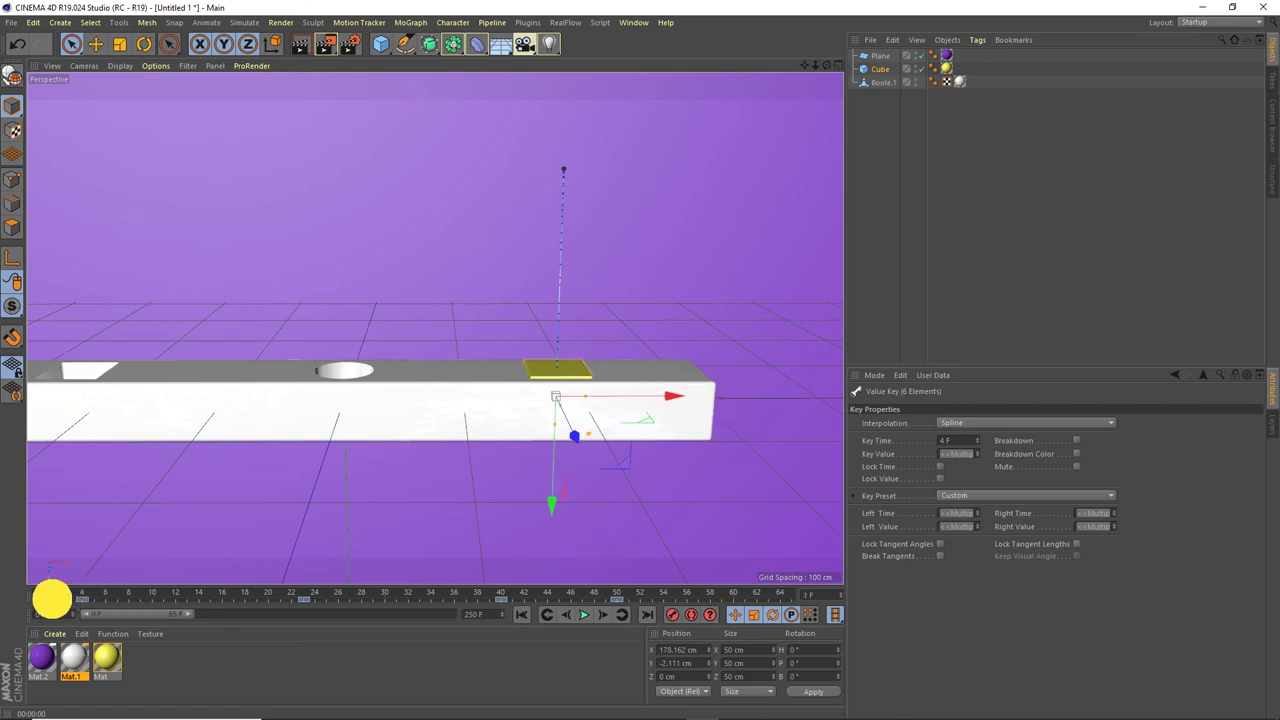
Select the cube's frame 0 keys and compare the Boole.1 bar's motion at frame 5
click(880, 69)
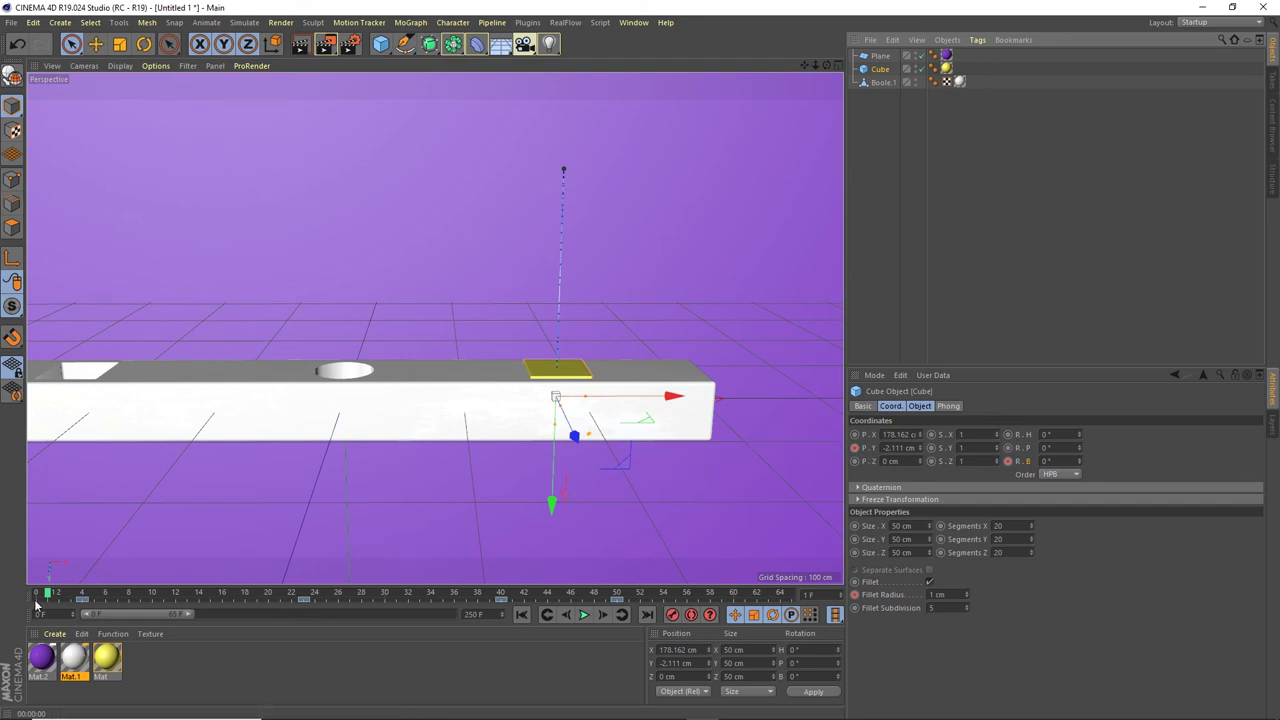
mouse_move(50, 595)
mouse_down()
mouse_move(80, 597)
mouse_move(29, 595)
mouse_up()
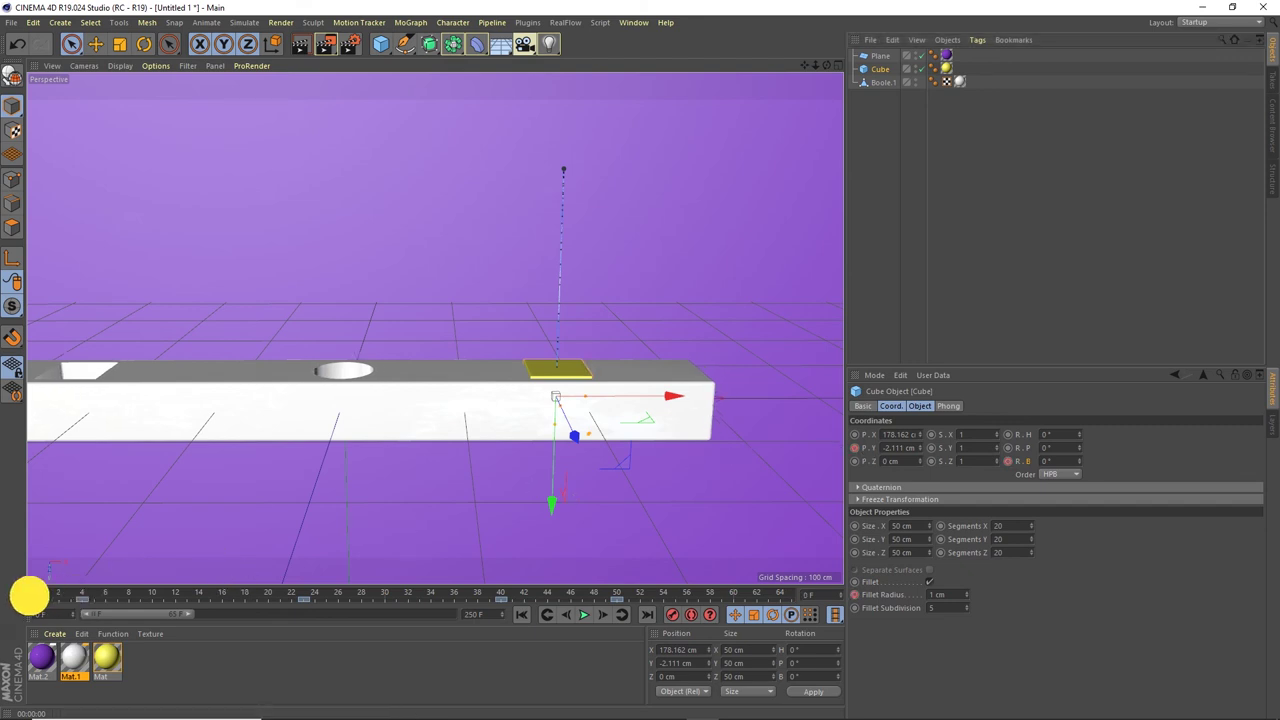
click(80, 605)
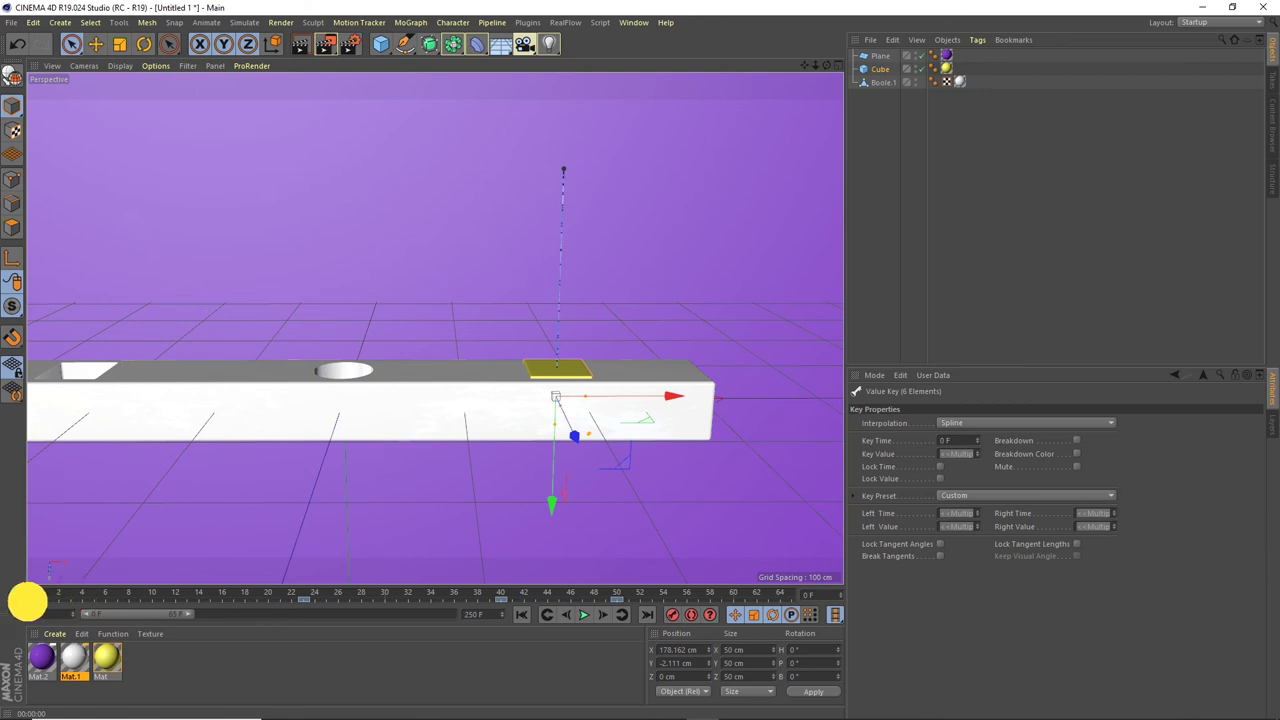
click(881, 69)
click(880, 82)
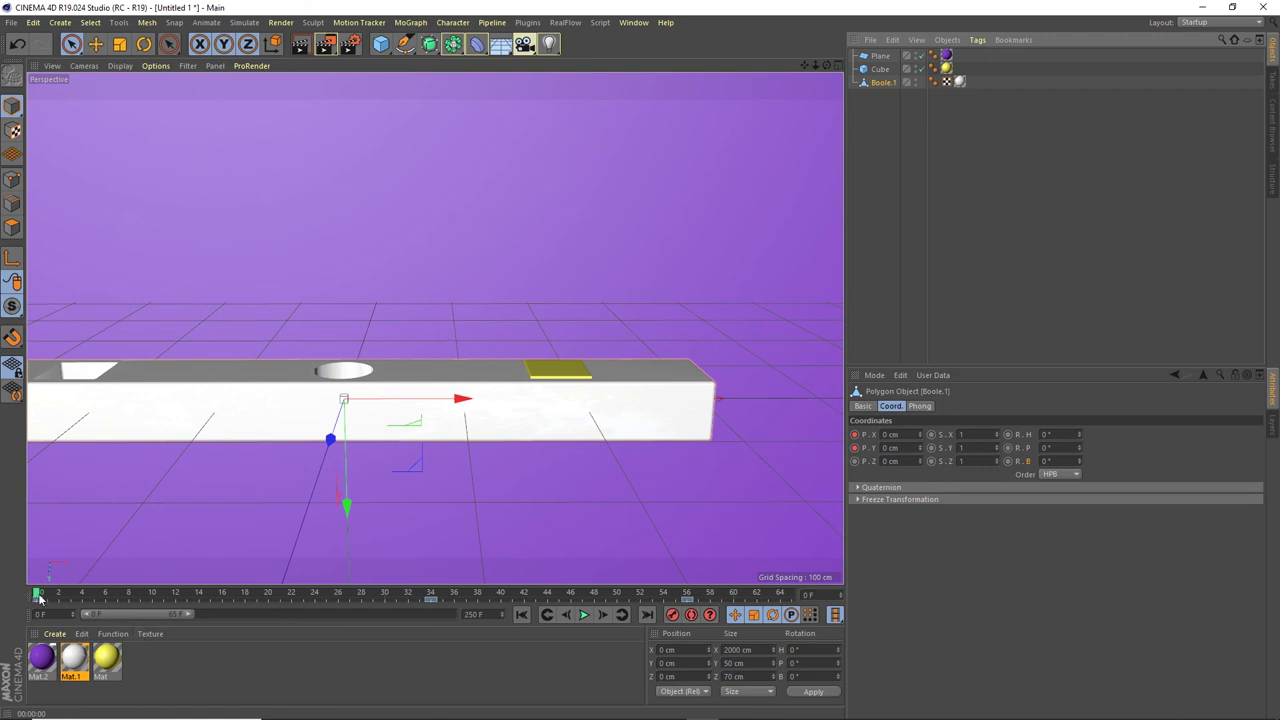
mouse_move(40, 597)
mouse_down()
mouse_move(220, 600)
mouse_move(104, 596)
mouse_up()
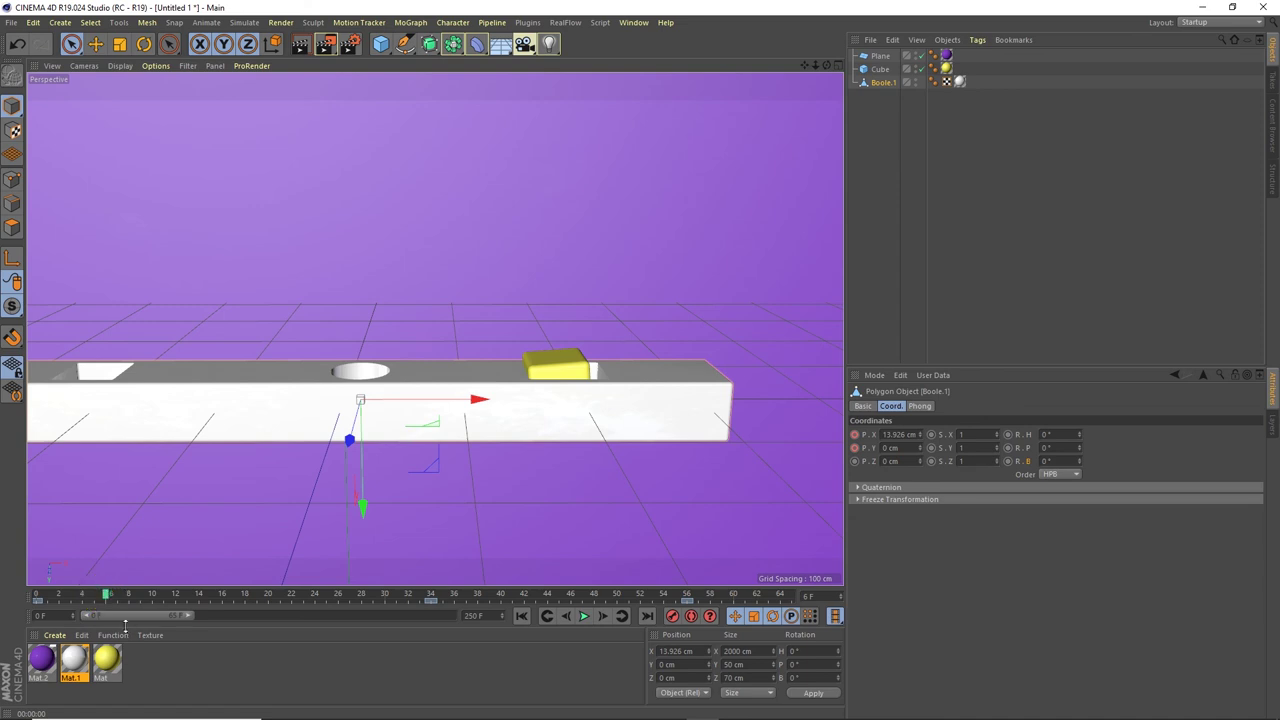
Move the cube's frame 0 keyframes to frame 6 and play to check the timing
click(888, 69)
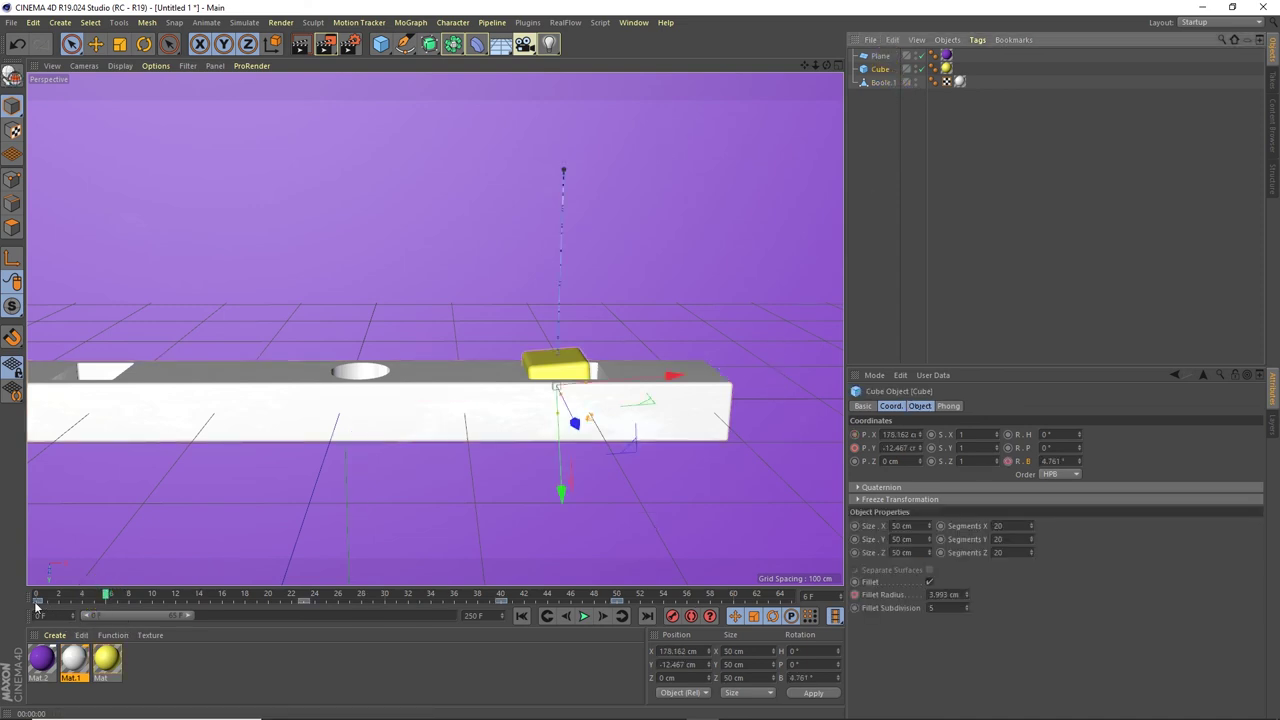
click(36, 603)
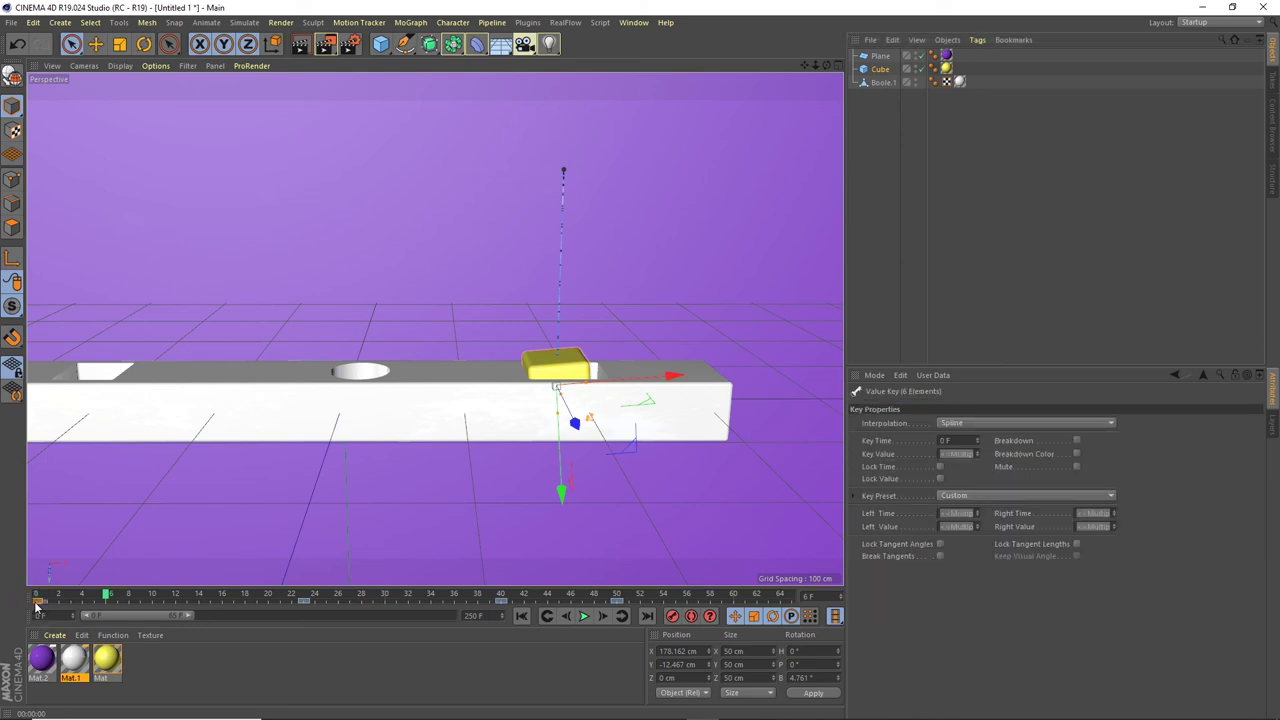
drag(36, 603, 107, 601)
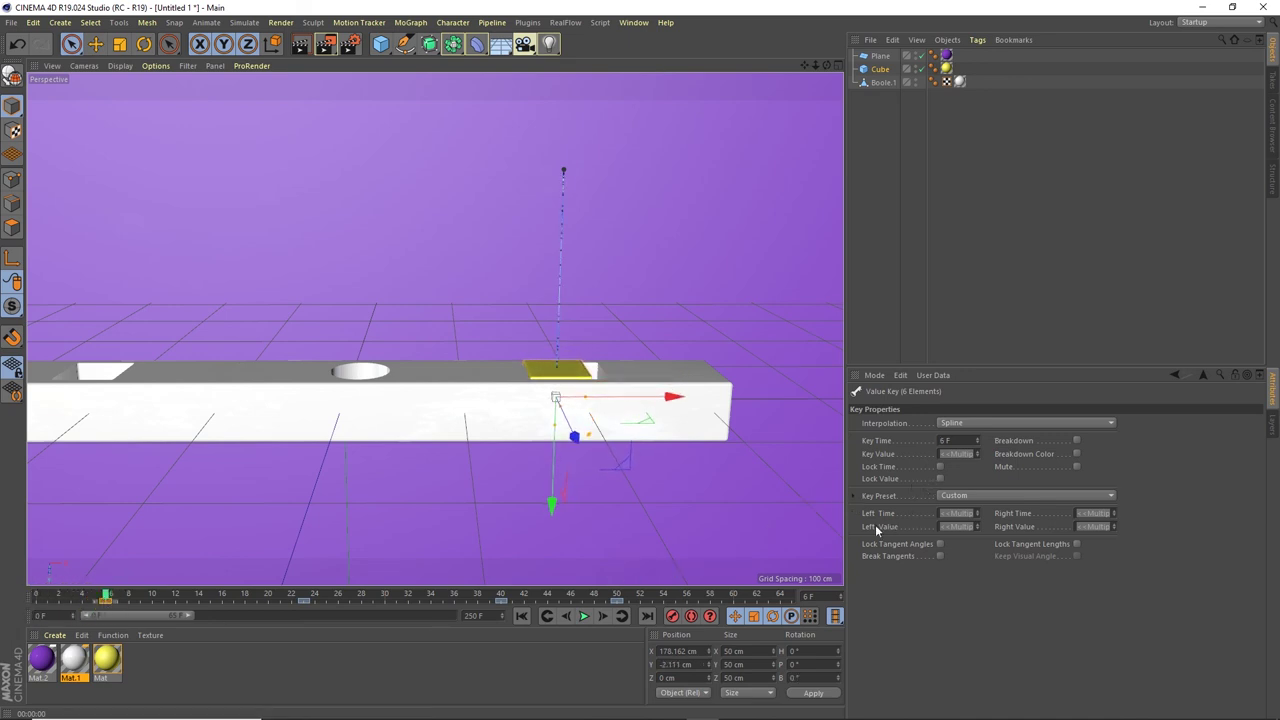
mouse_move(118, 598)
mouse_down()
mouse_move(381, 631)
mouse_move(14, 657)
mouse_up()
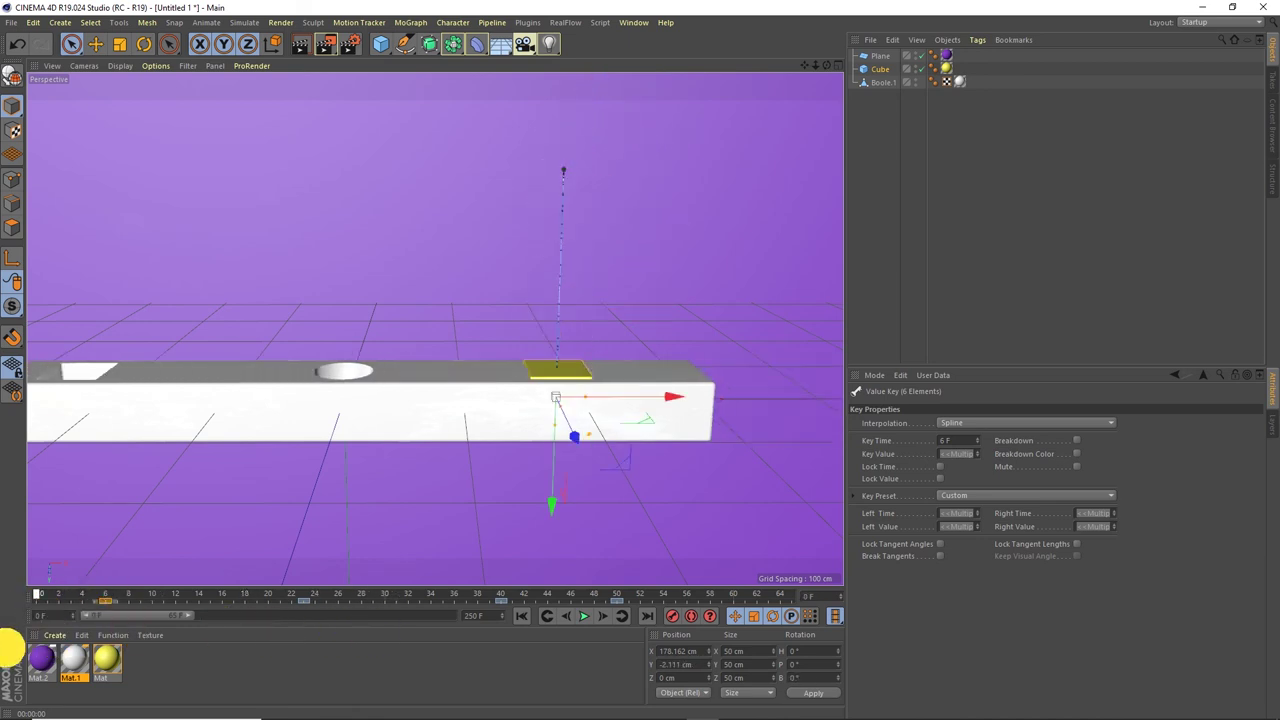
click(586, 615)
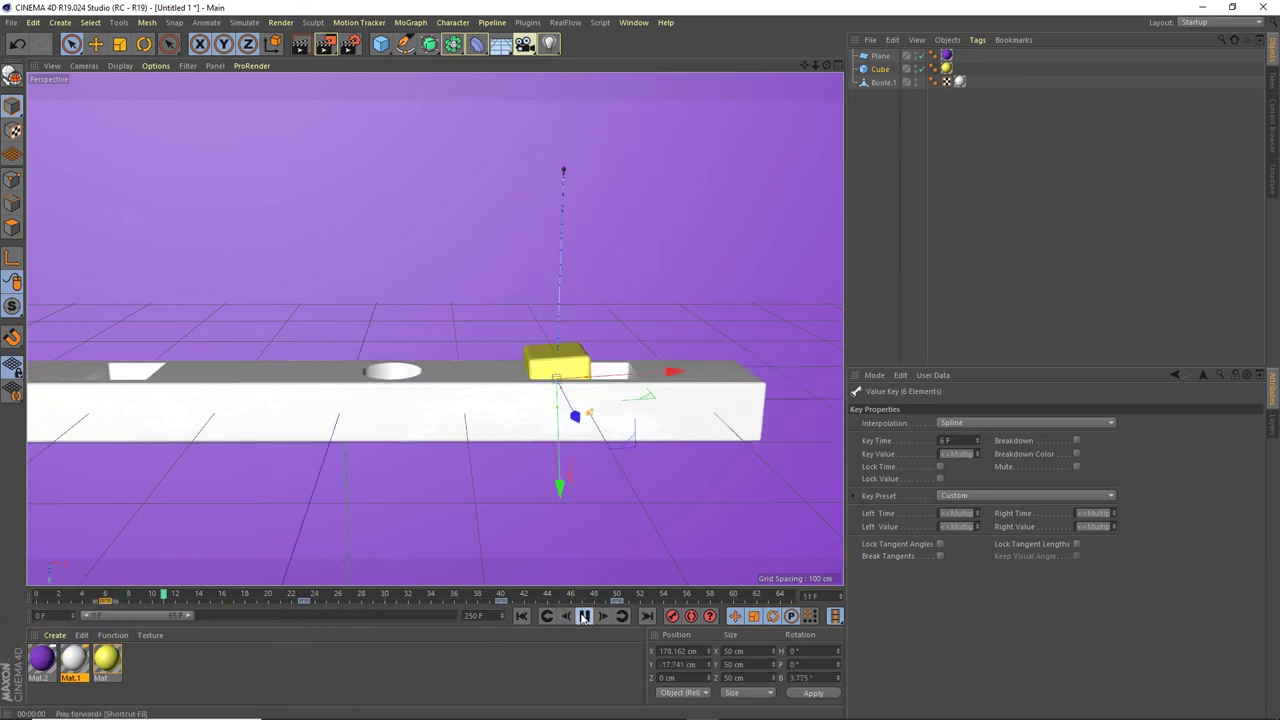
Undo the cube's last two edits and reselect the Cube object
click(584, 615)
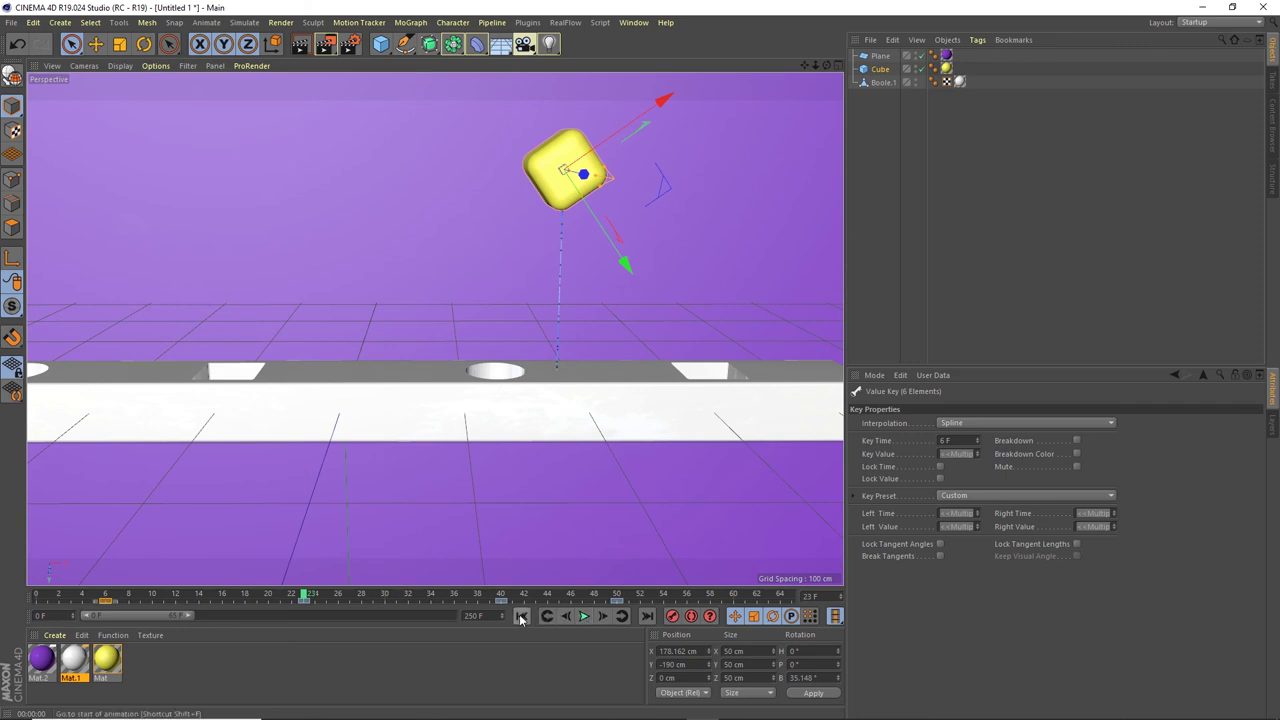
key(ctrl+z)
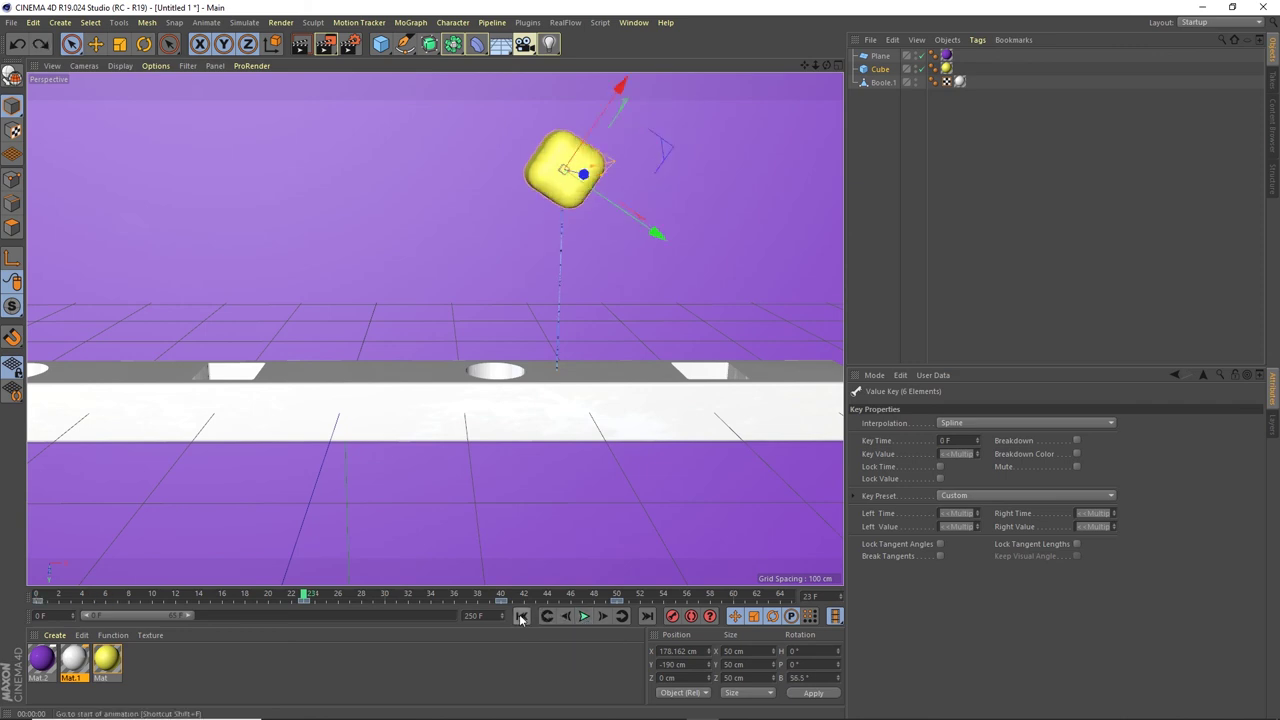
key(ctrl+z)
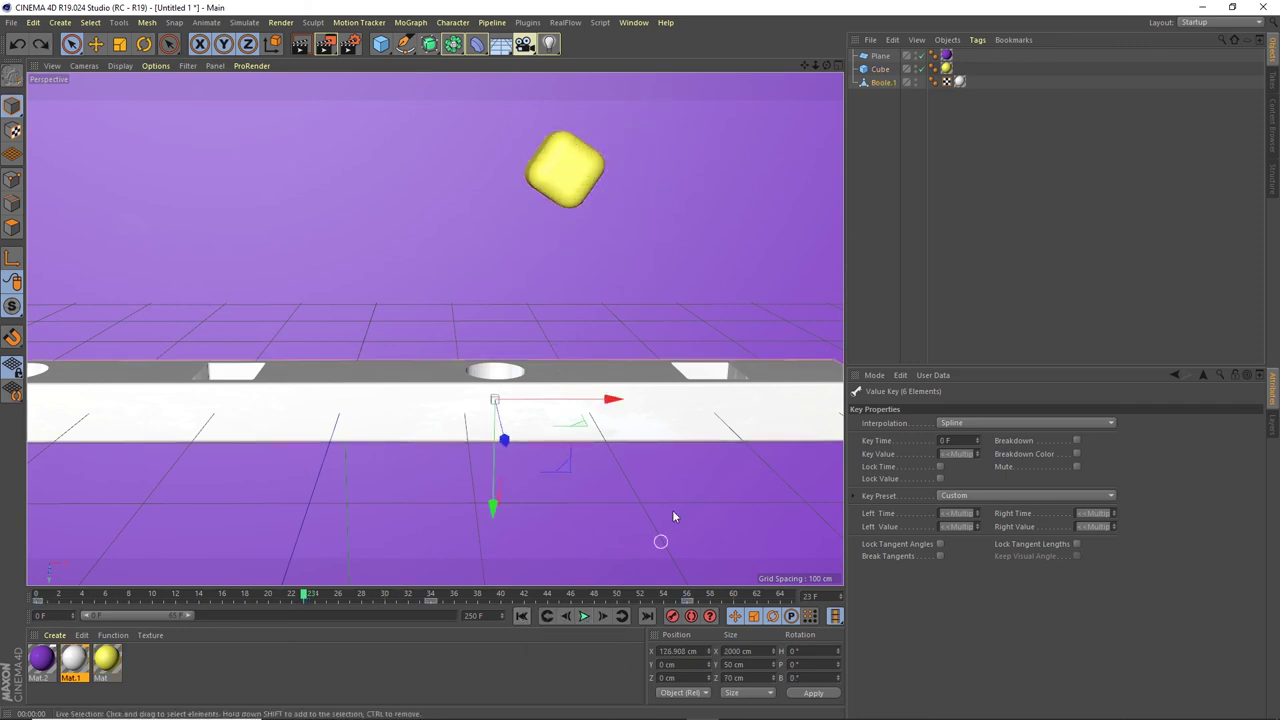
click(884, 147)
click(878, 68)
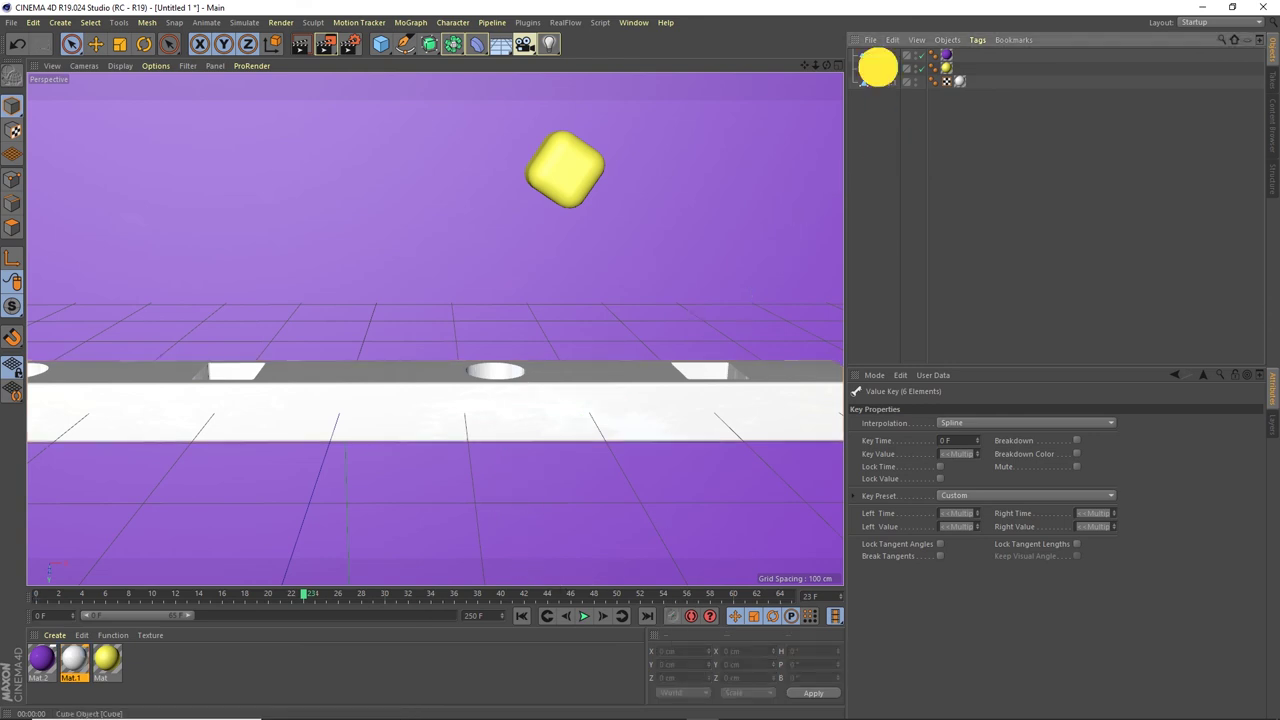
Play the animation across the full 0–250 frame range, then rewind to frame 0
click(520, 617)
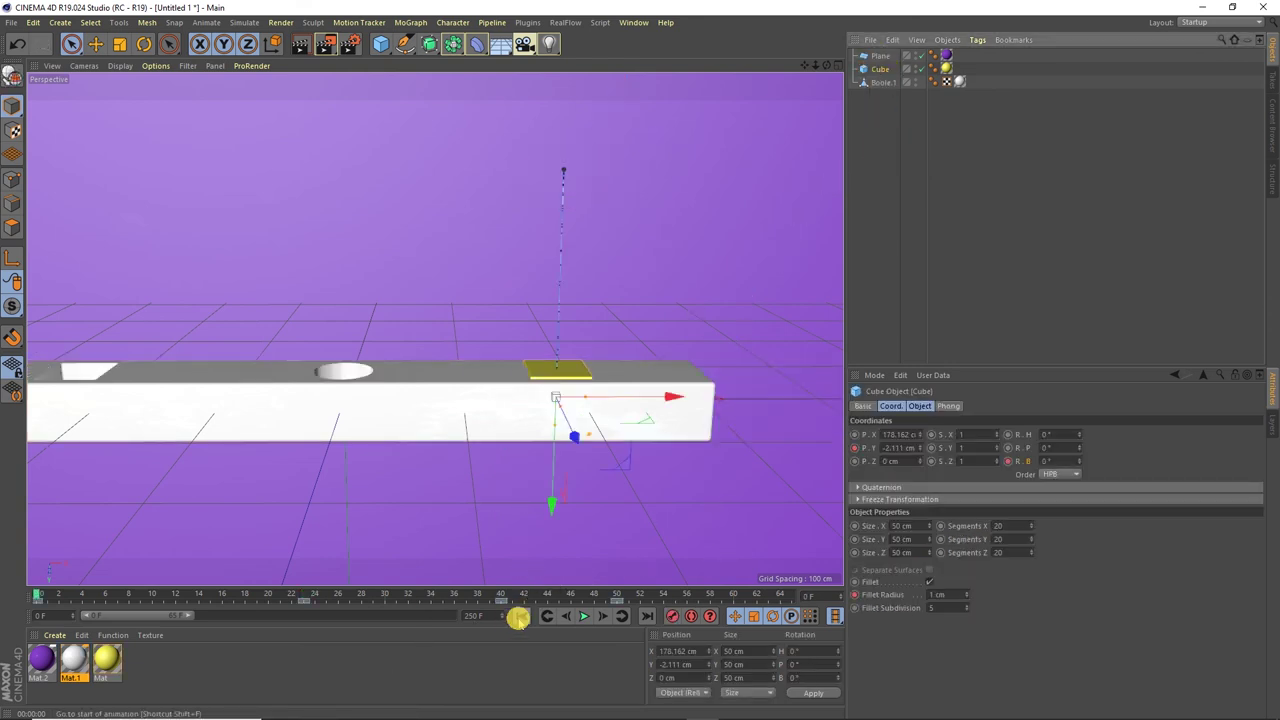
click(584, 617)
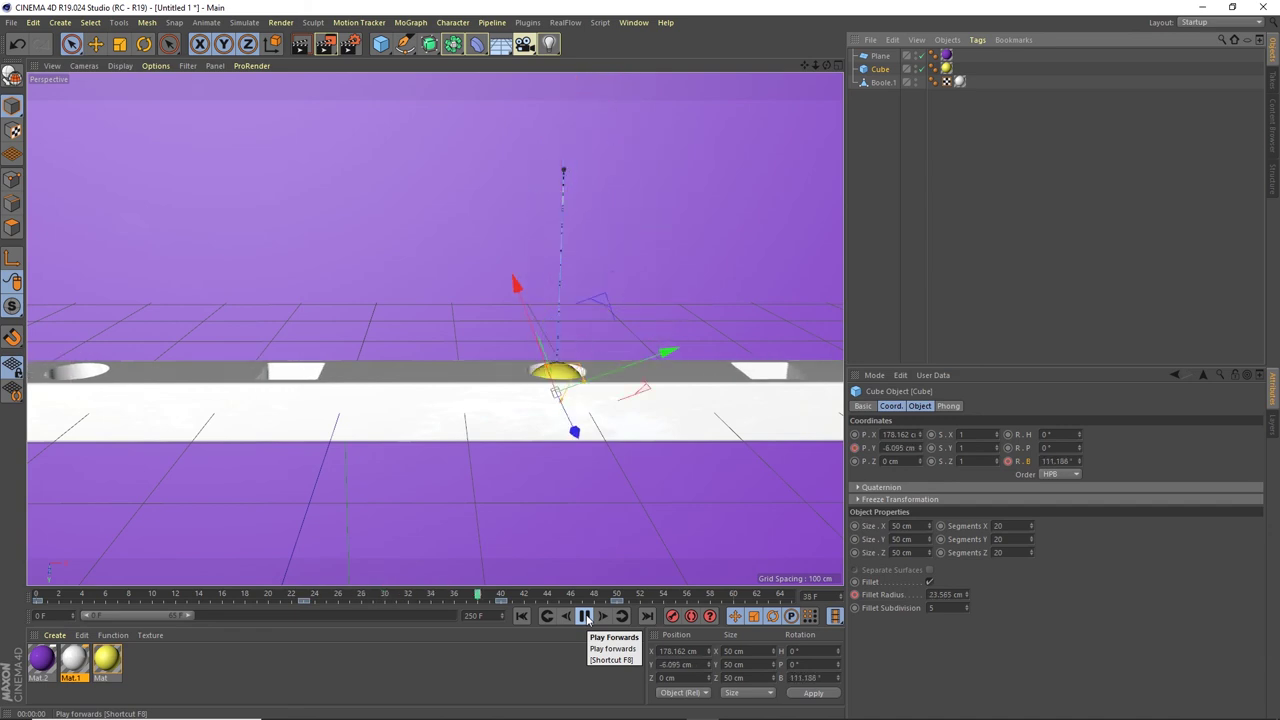
click(586, 617)
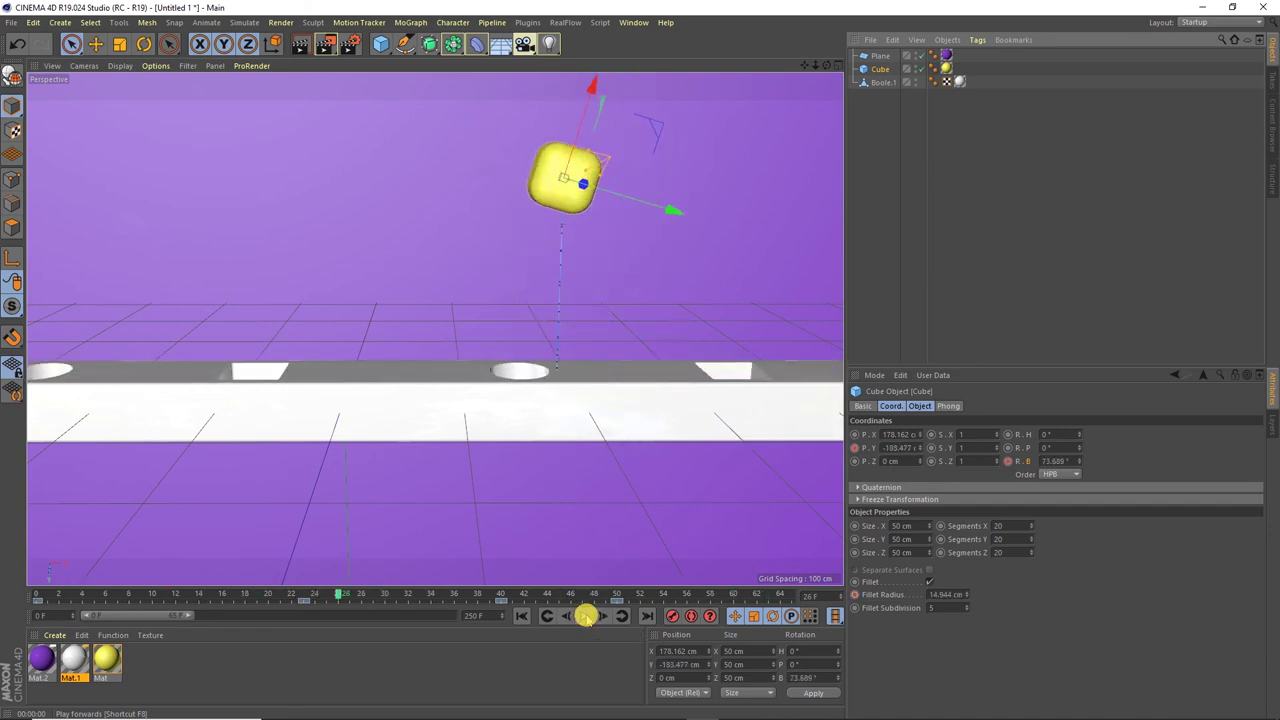
drag(188, 615, 539, 623)
click(584, 617)
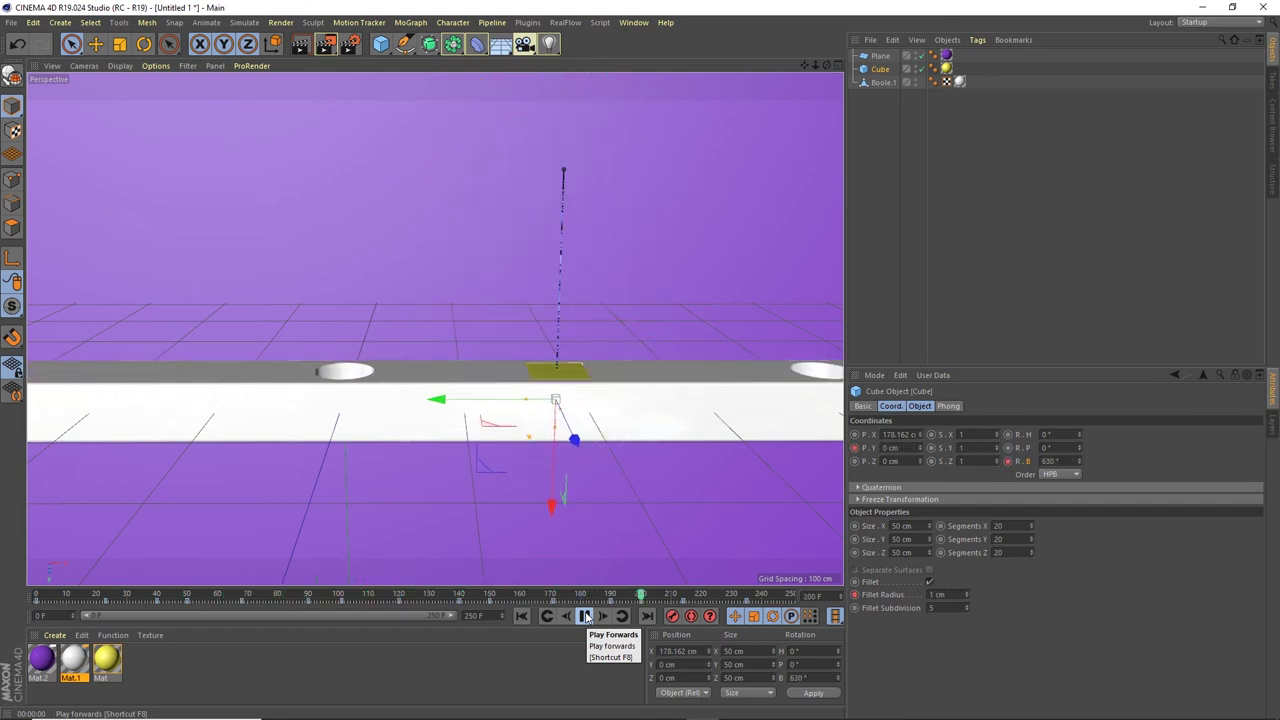
click(585, 615)
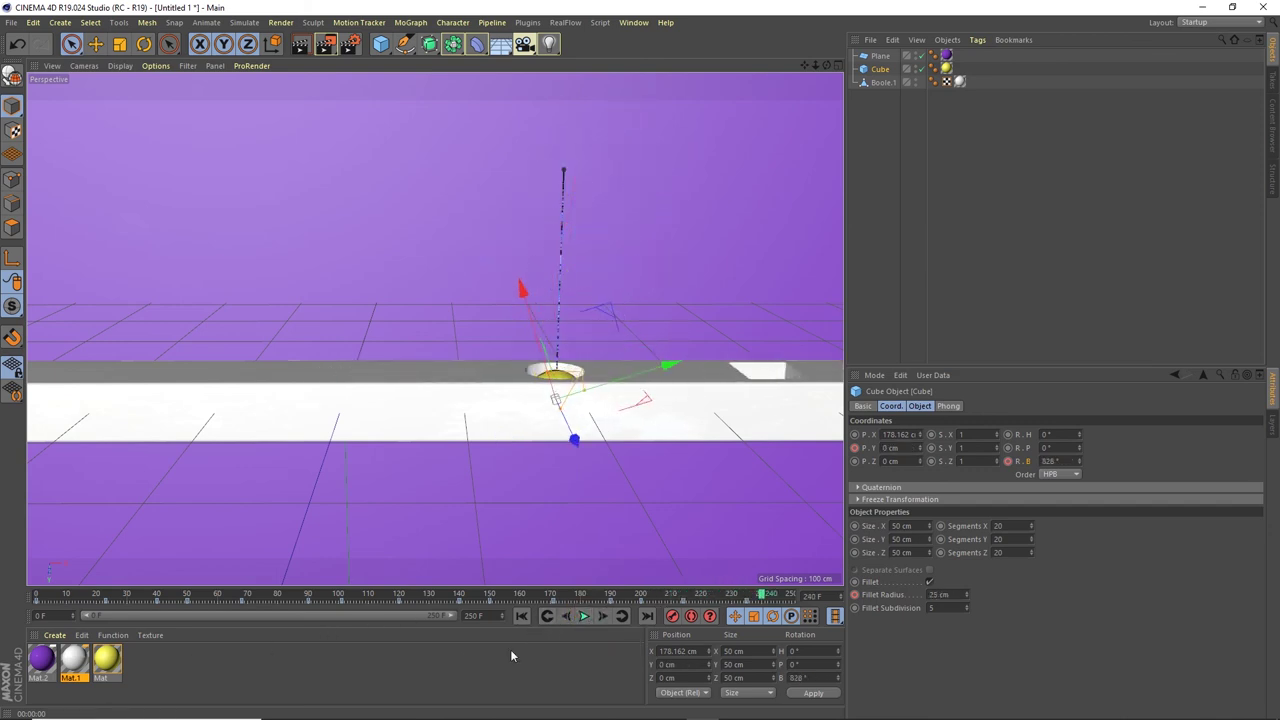
click(462, 615)
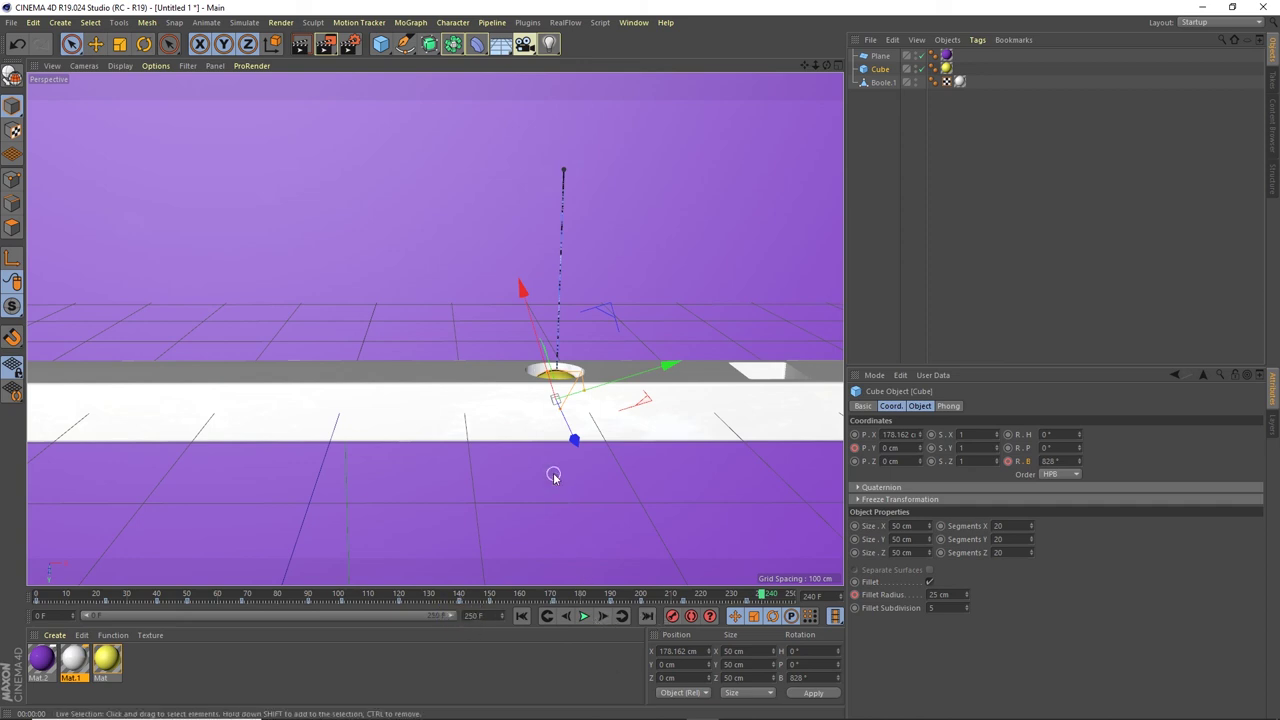
click(521, 615)
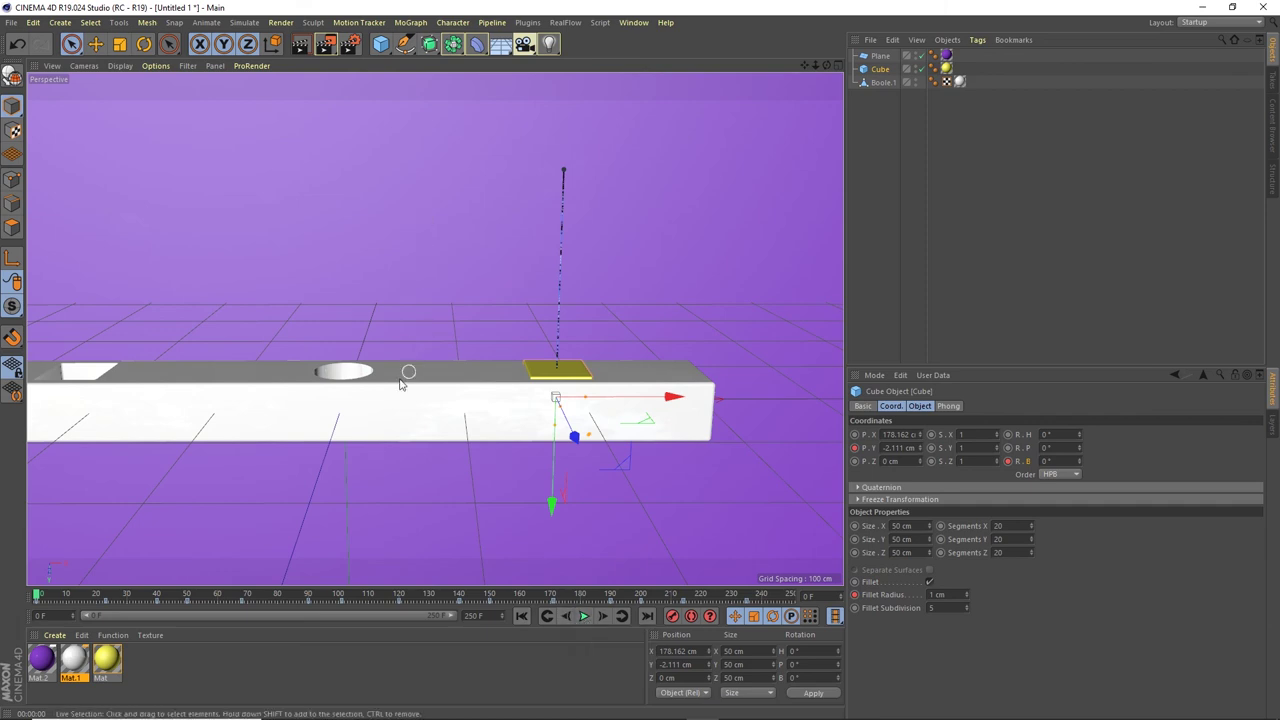
Set the render output to the HDTV 1080 29.97 preset with All Frames
click(348, 42)
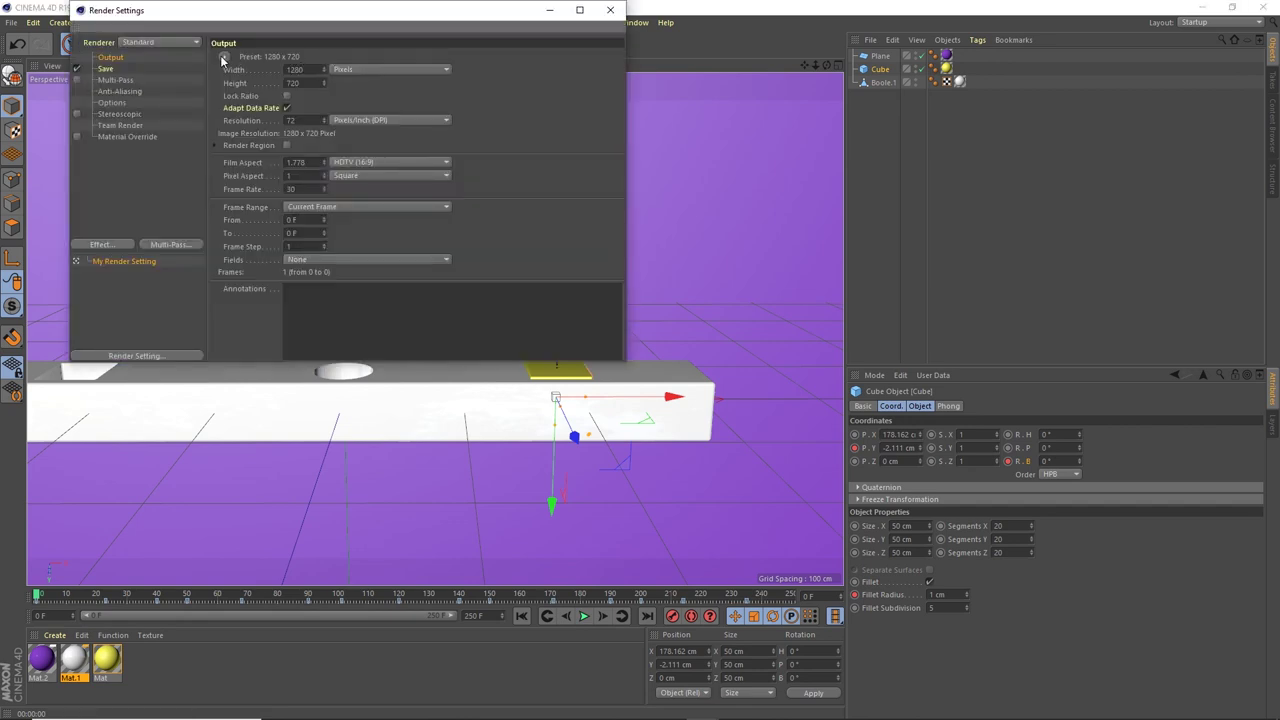
click(224, 57)
mouse_move(250, 97)
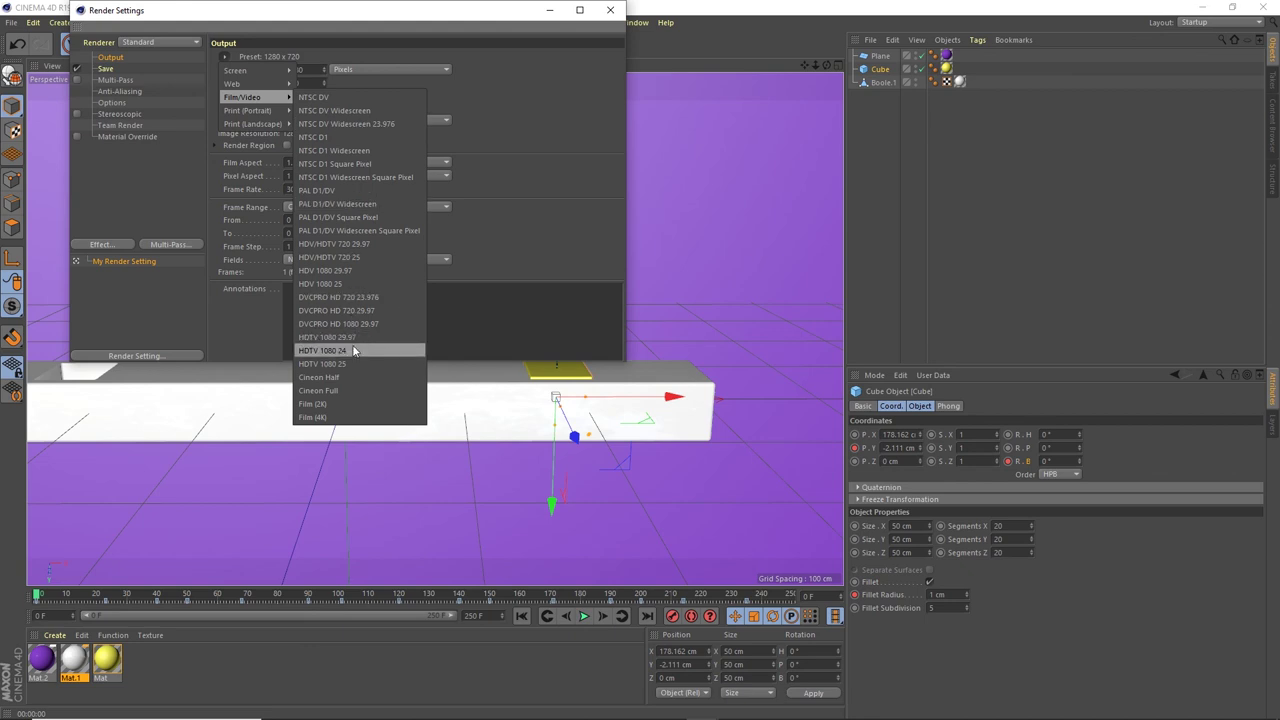
click(351, 338)
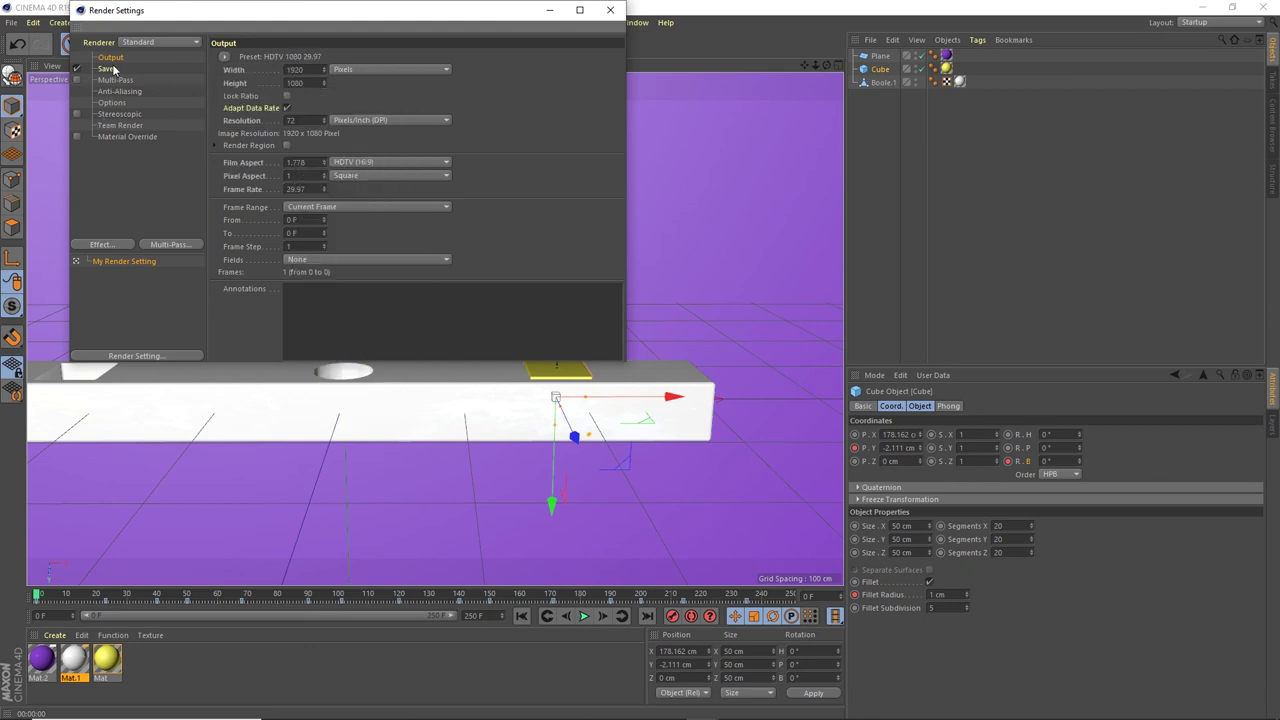
click(324, 213)
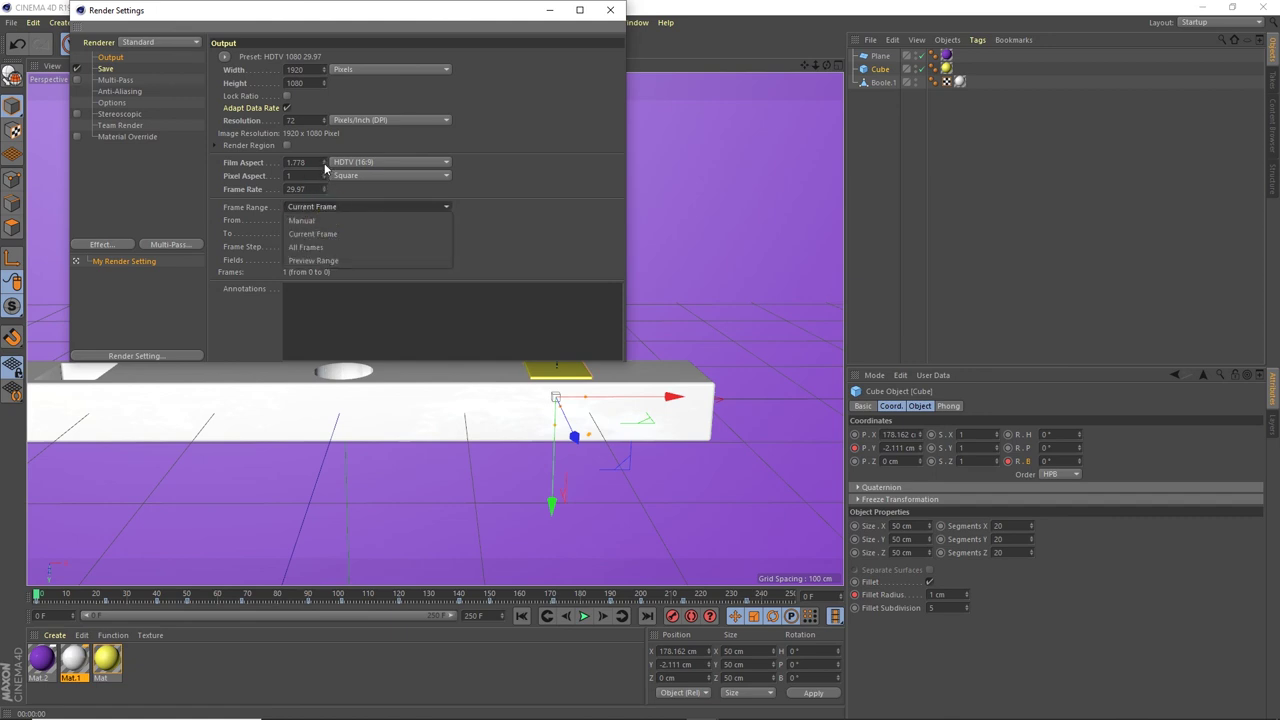
click(318, 246)
Save the render as 'jumping ball' in MP4 format and close Render Settings
click(106, 68)
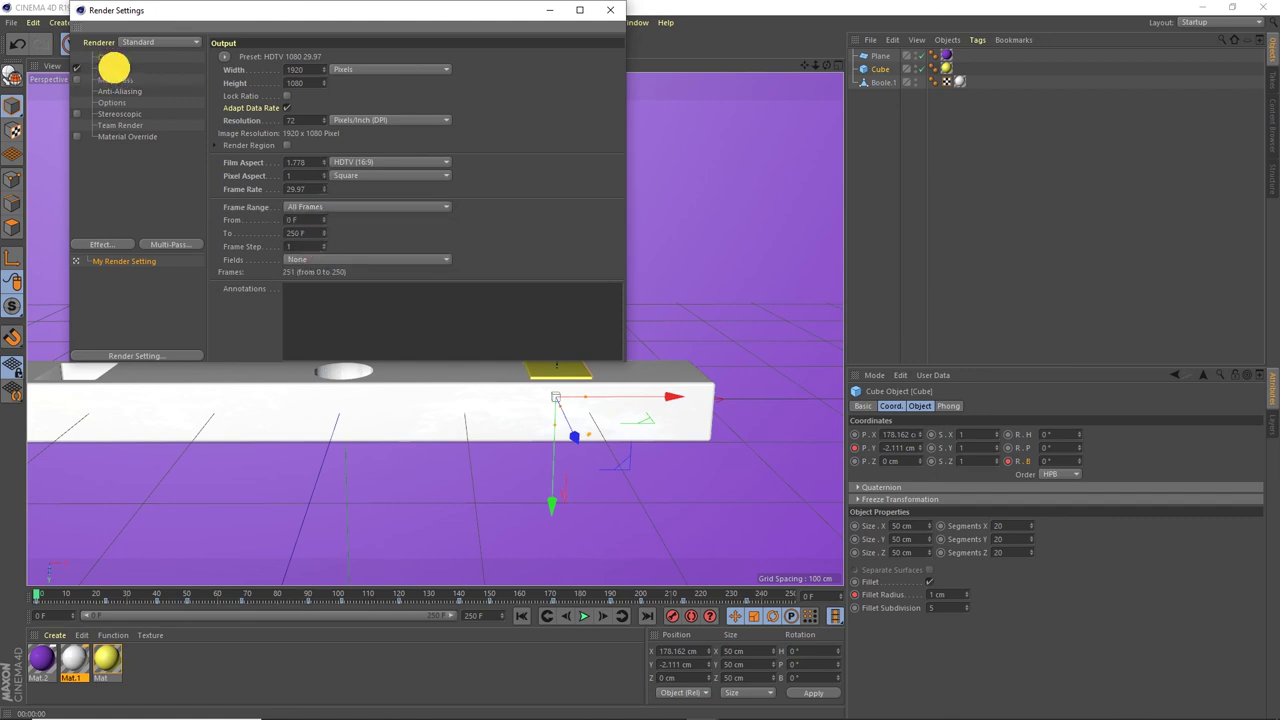
click(592, 80)
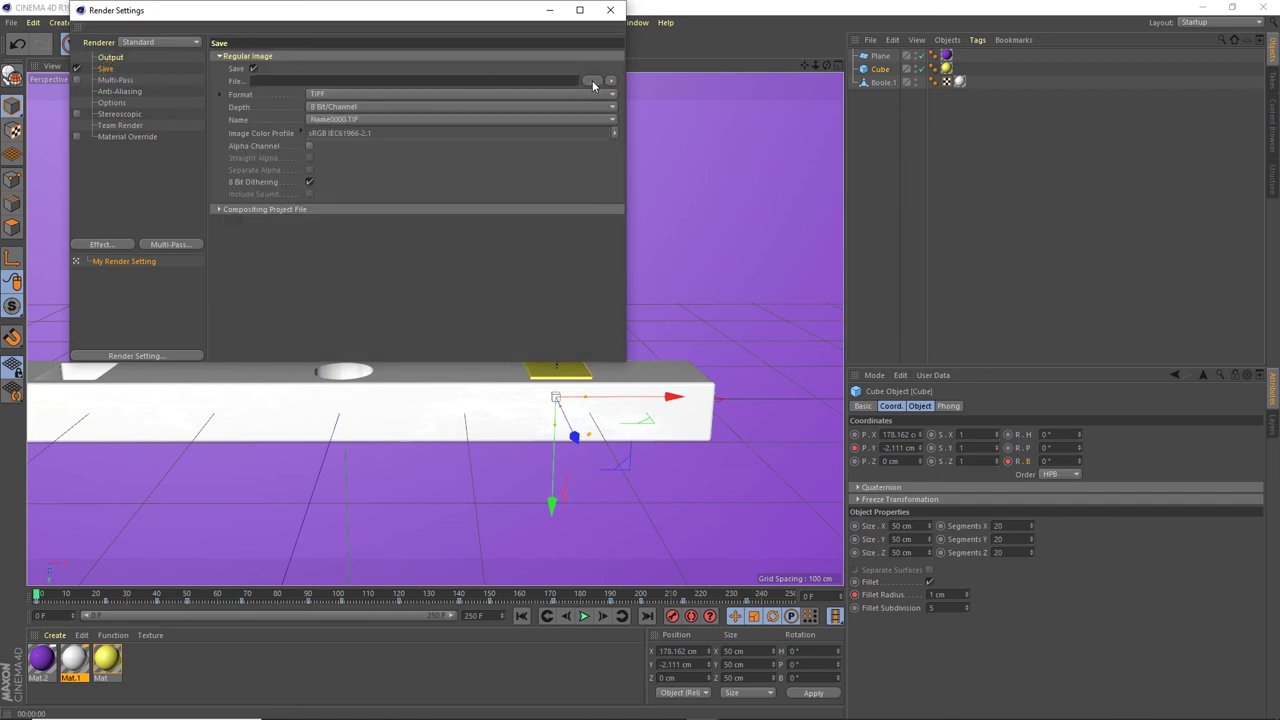
click(268, 410)
text(jumping ba)
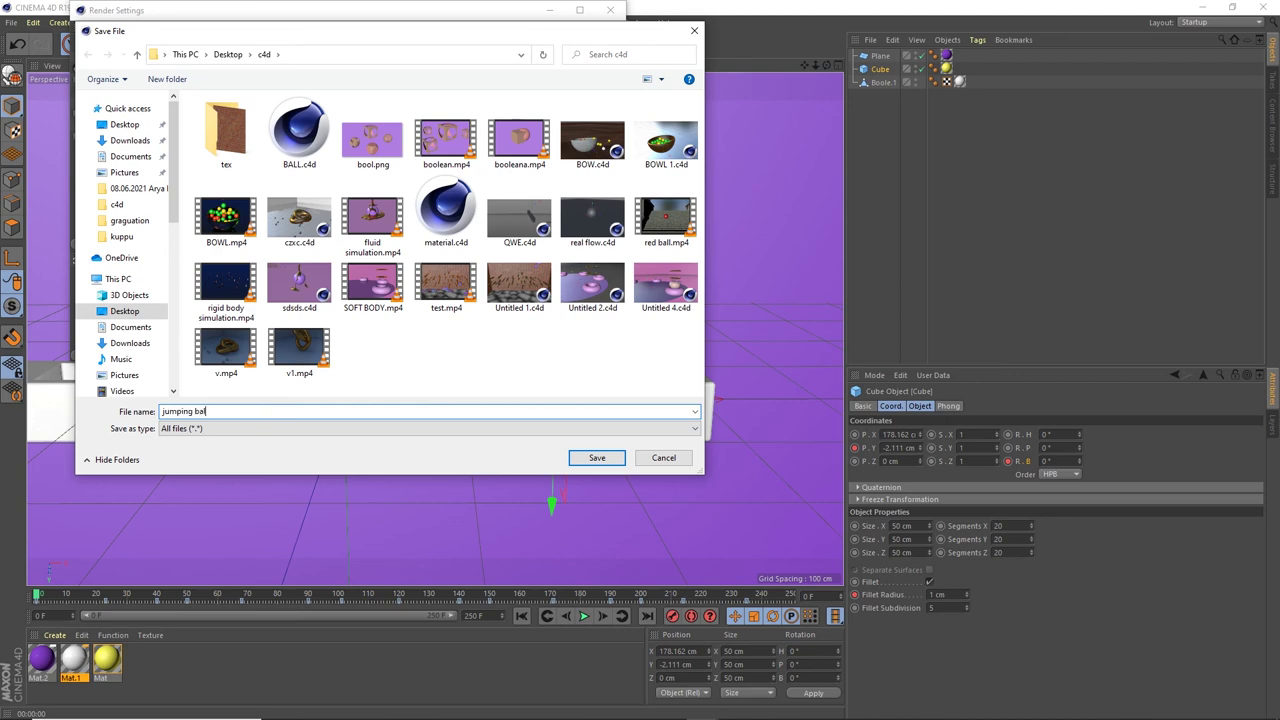
text(ll)
key(Return)
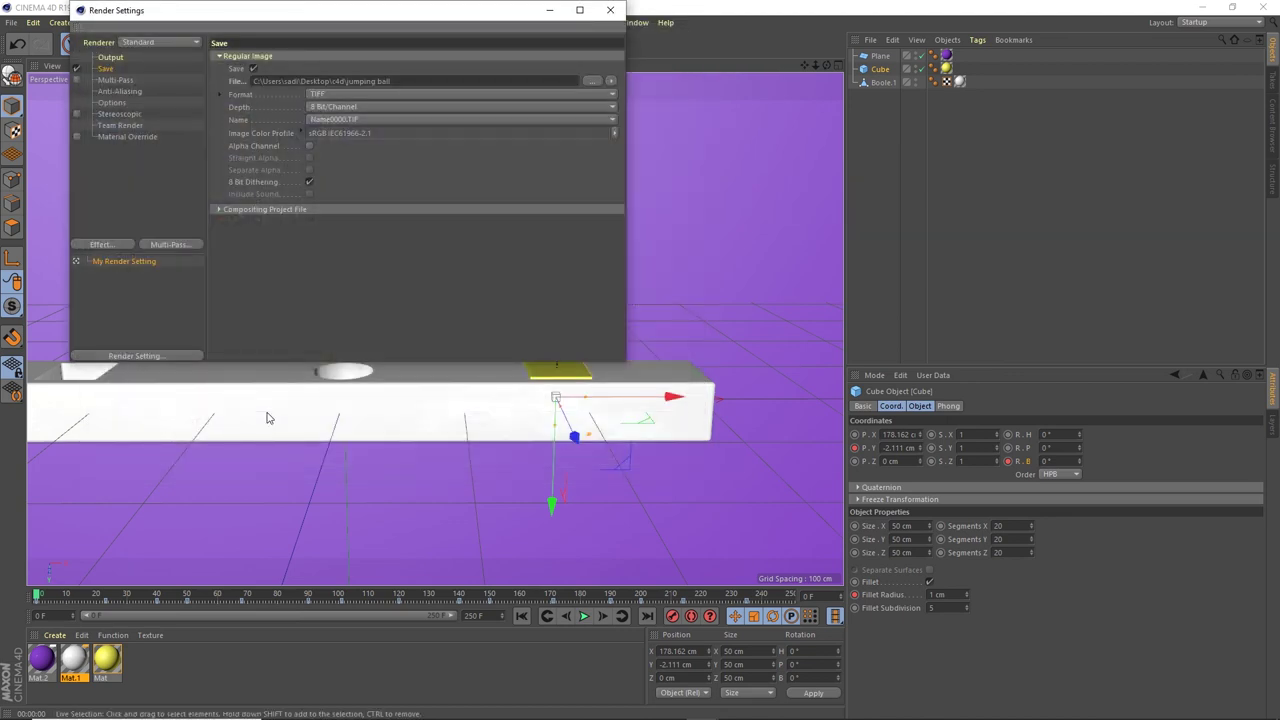
click(372, 93)
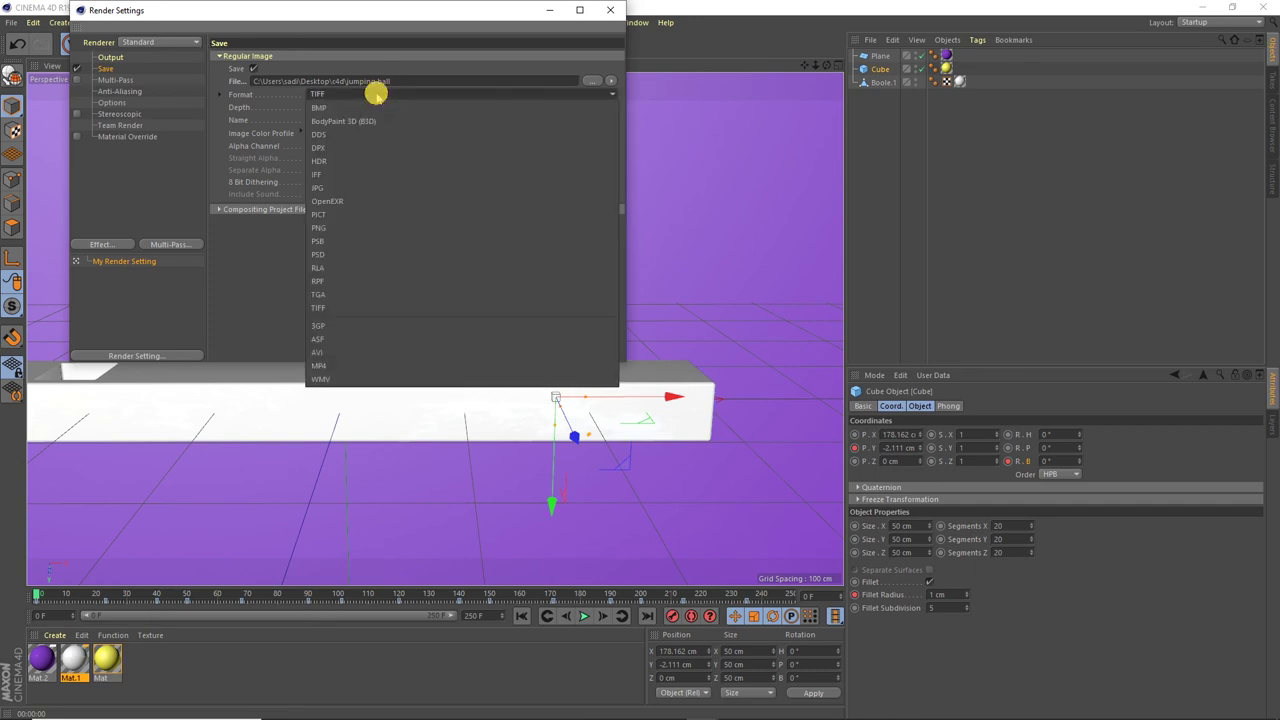
click(326, 366)
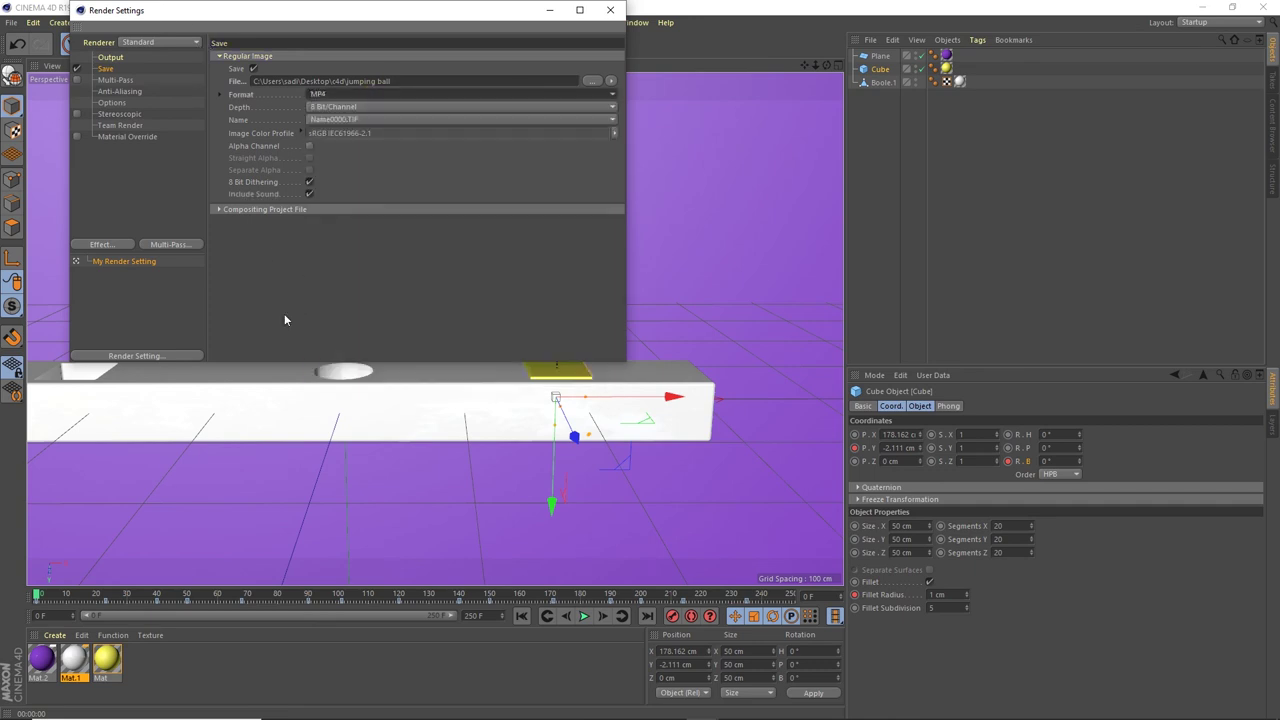
click(610, 10)
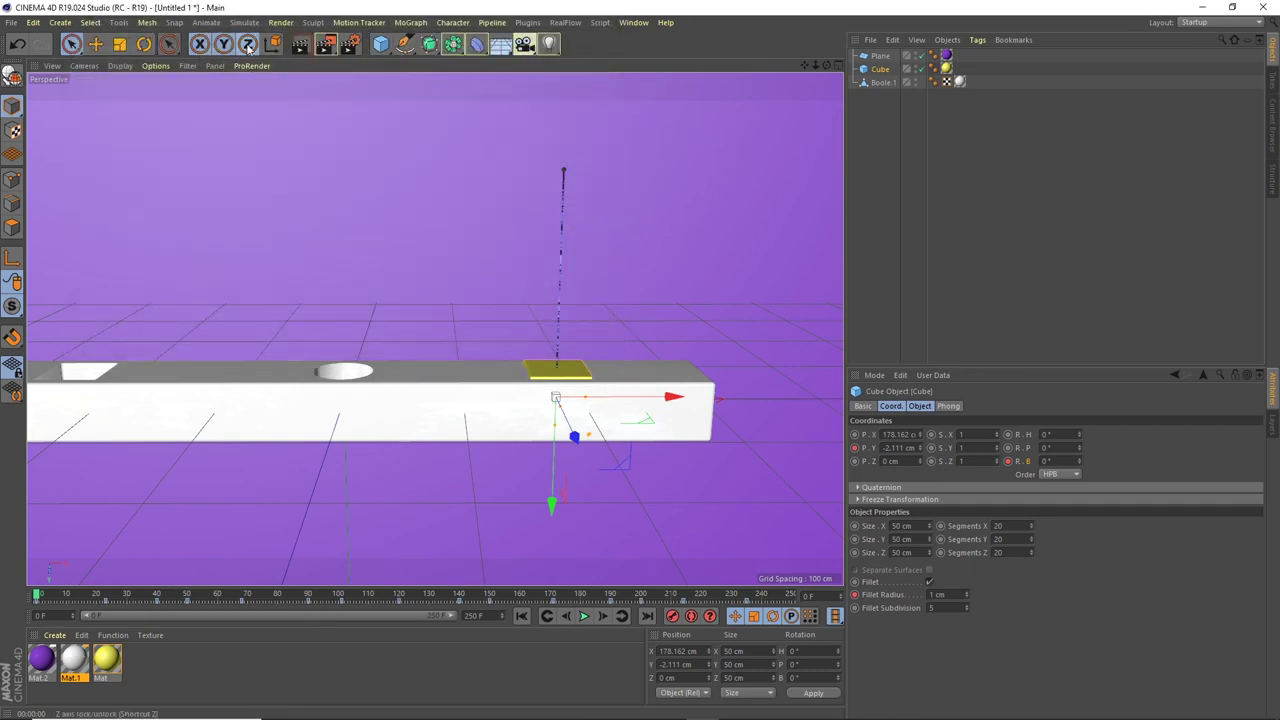
Test-render the view, clear it, orbit to look along the bar, and play the animation
click(305, 47)
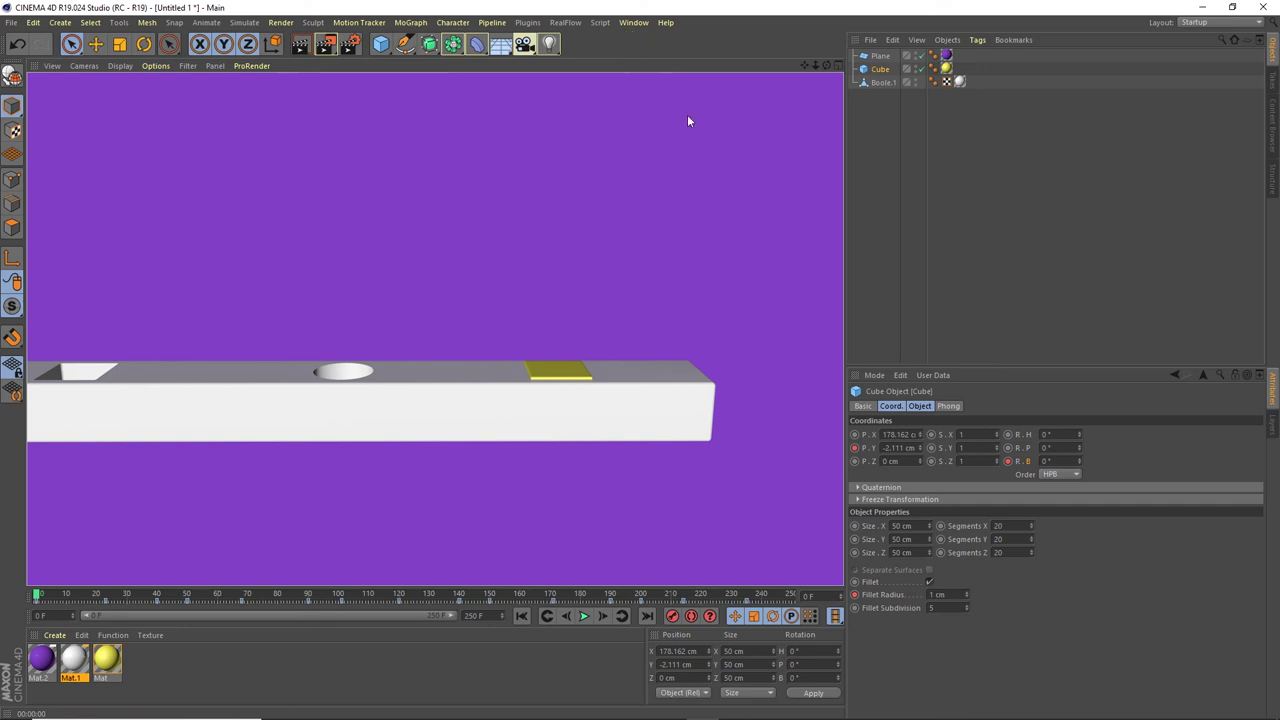
click(686, 143)
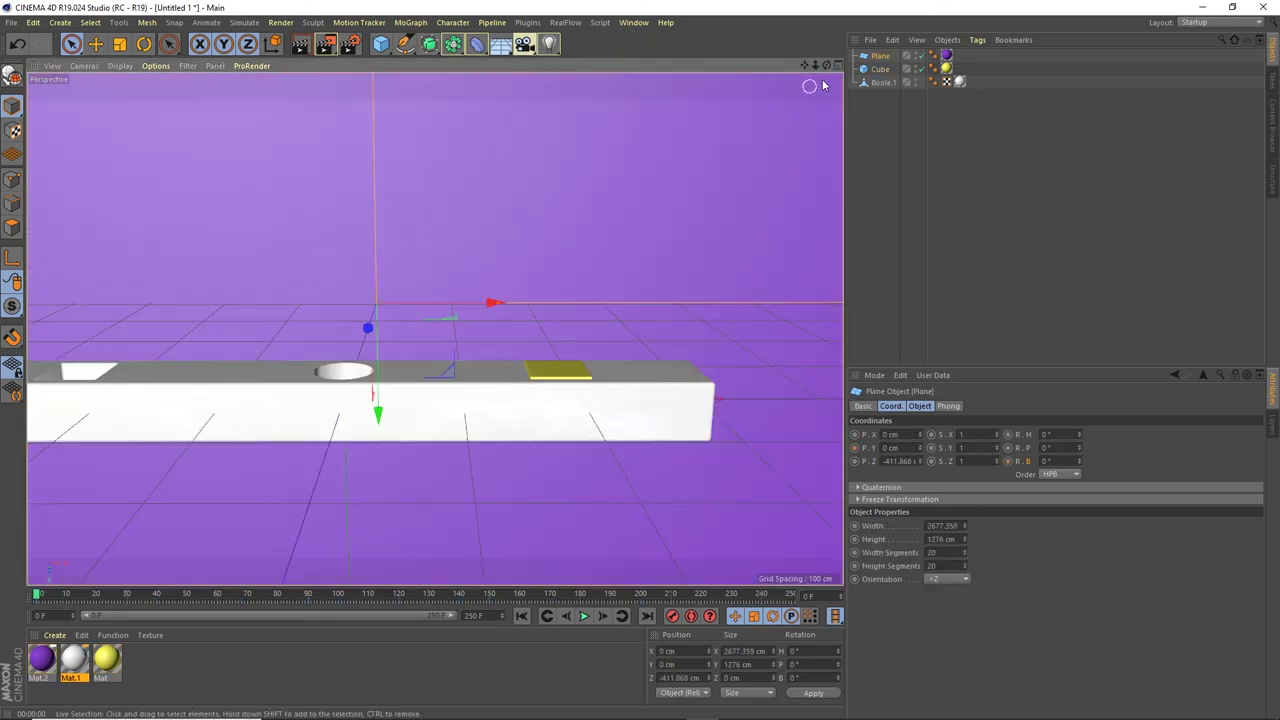
drag(826, 65, 434, 328)
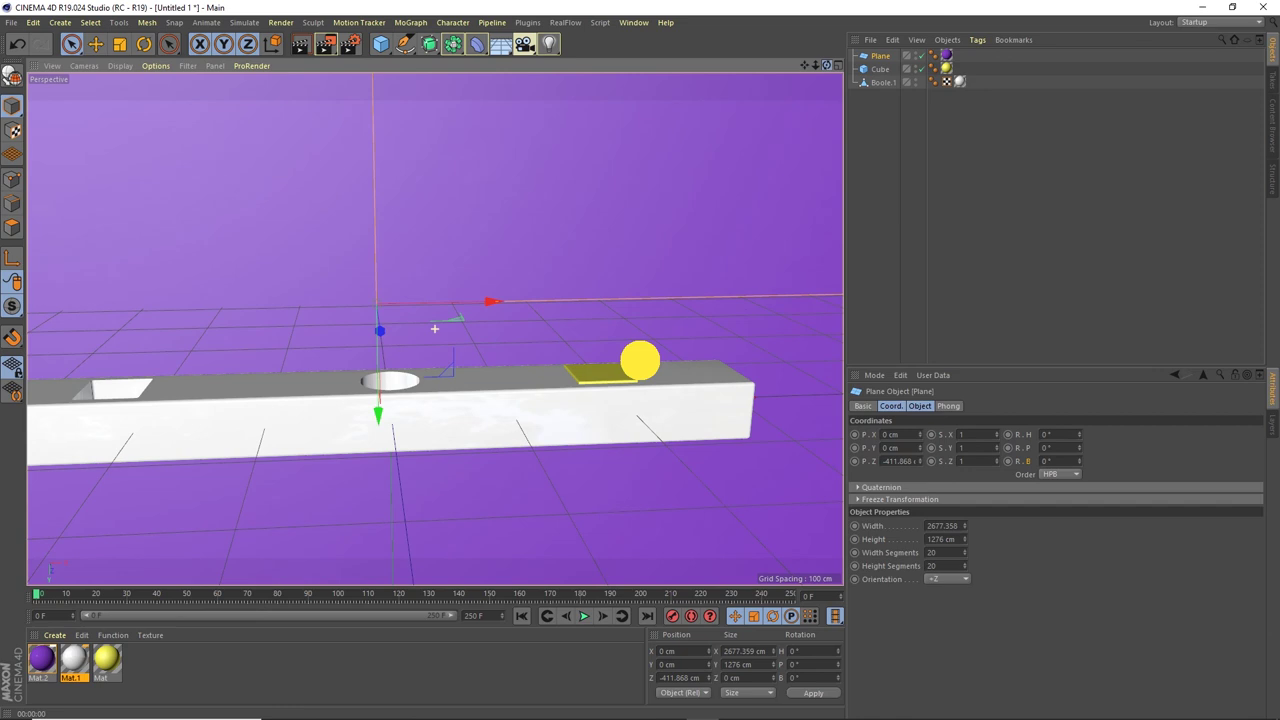
click(585, 617)
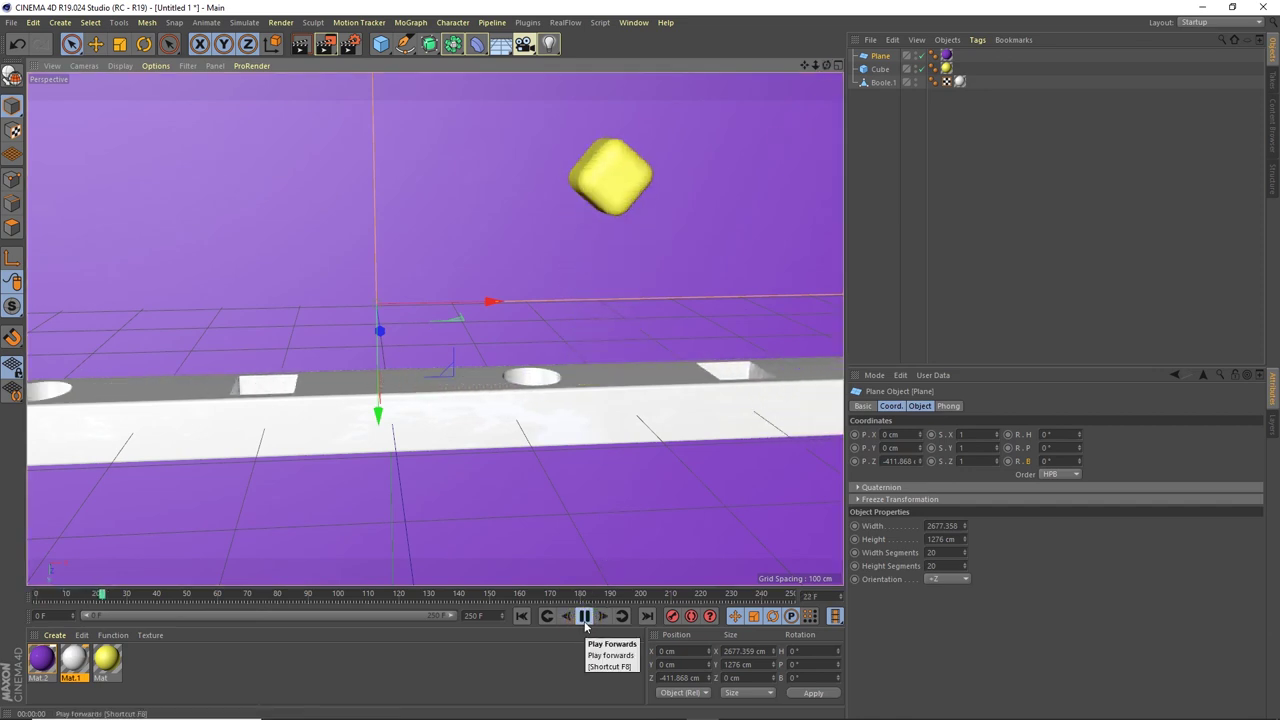